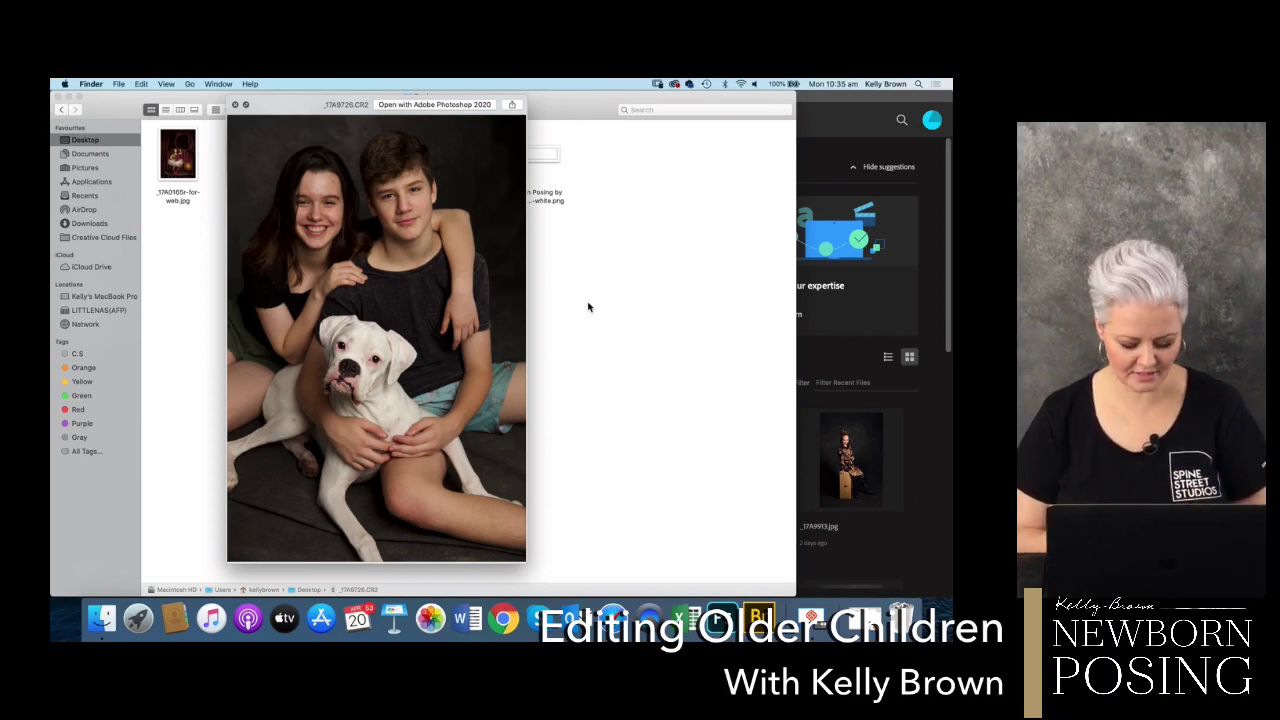
- Close the photo preview and open the raw files _17A9685.CR2 and _17A9688.CR2 together in Adobe Photoshop 2020
{"action": "key", "text": "space"}
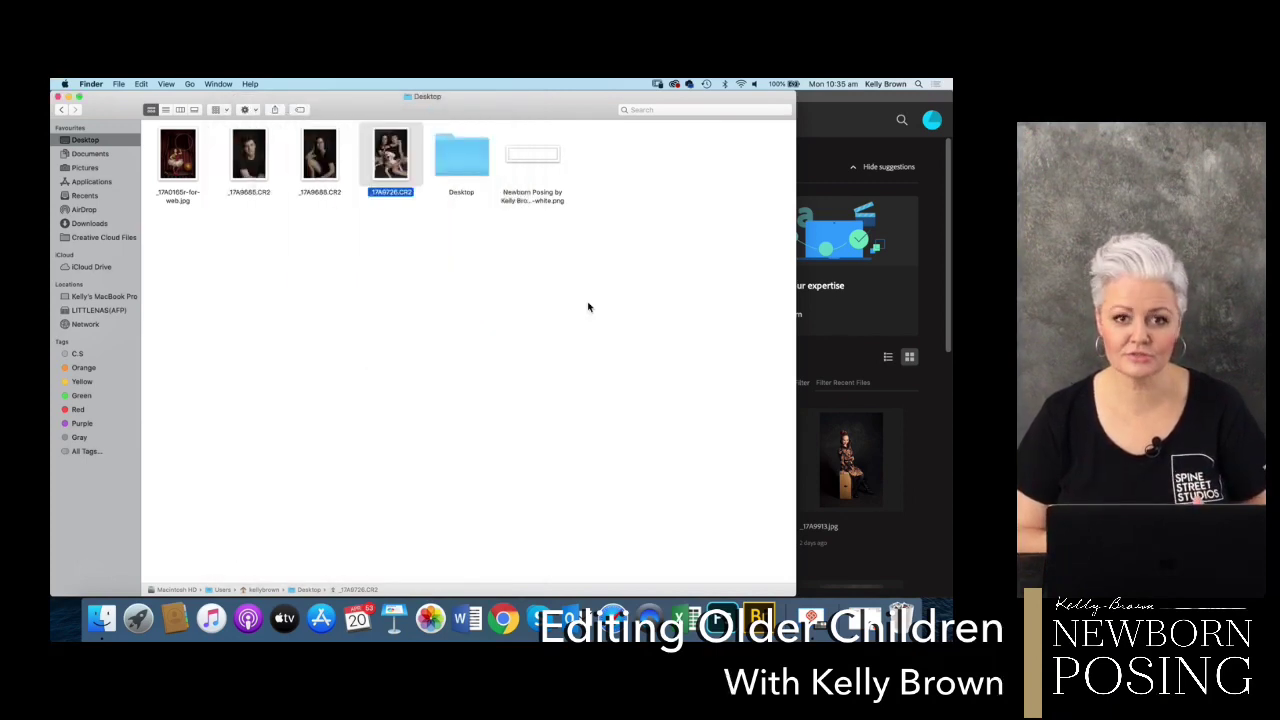
{"action": "left_click", "coordinate": [387, 268]}
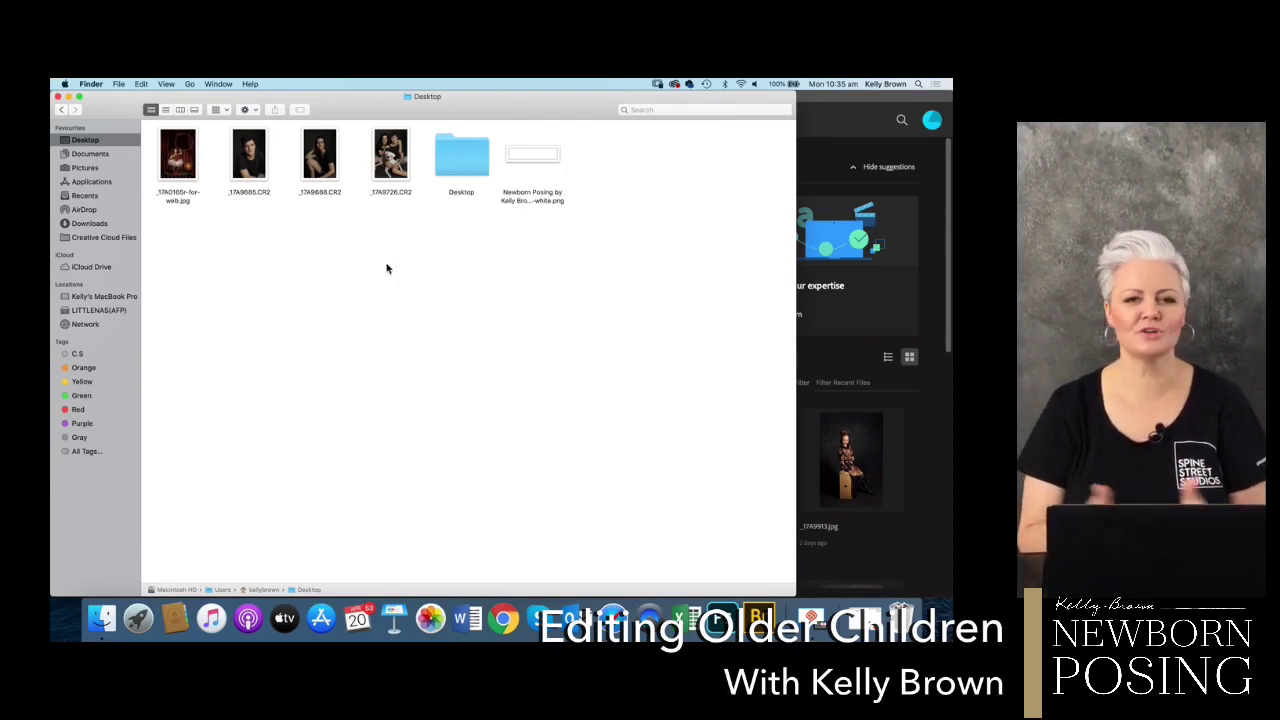
{"action": "left_click", "coordinate": [255, 162]}
{"action": "left_click", "coordinate": [318, 172], "text": "shift"}
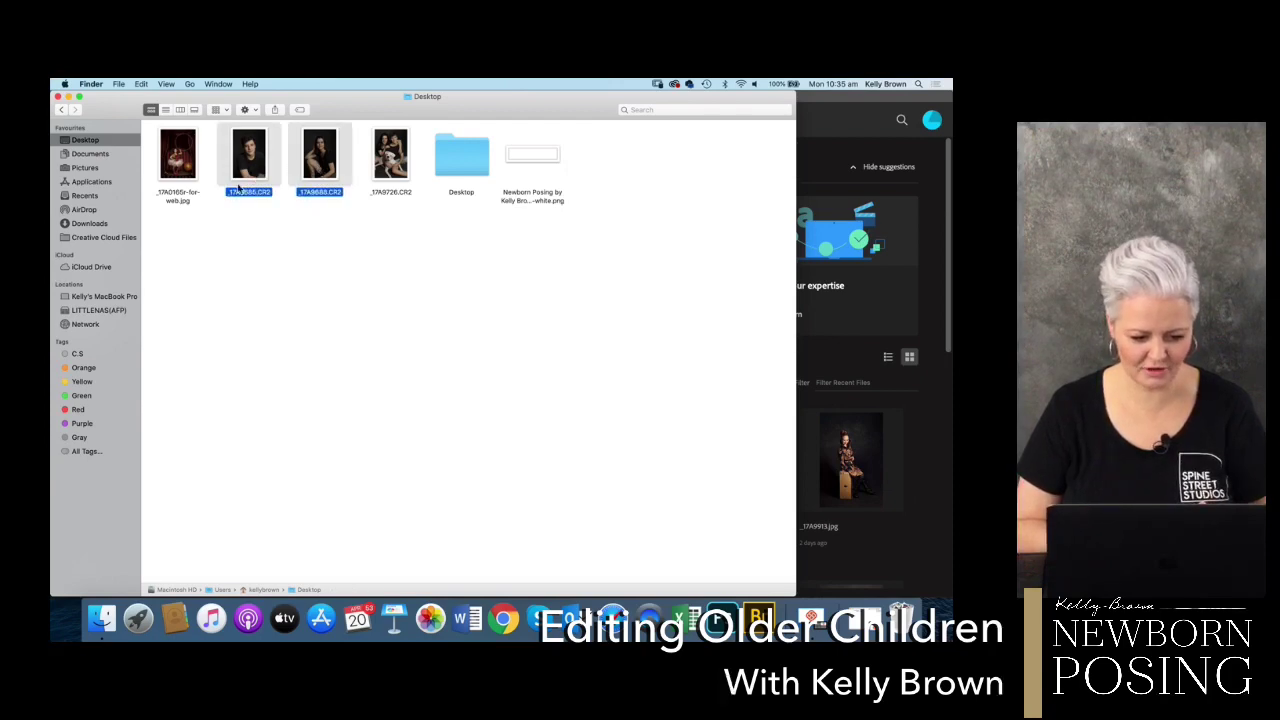
{"action": "right_click", "coordinate": [318, 170]}
{"action": "mouse_move", "coordinate": [355, 194]}
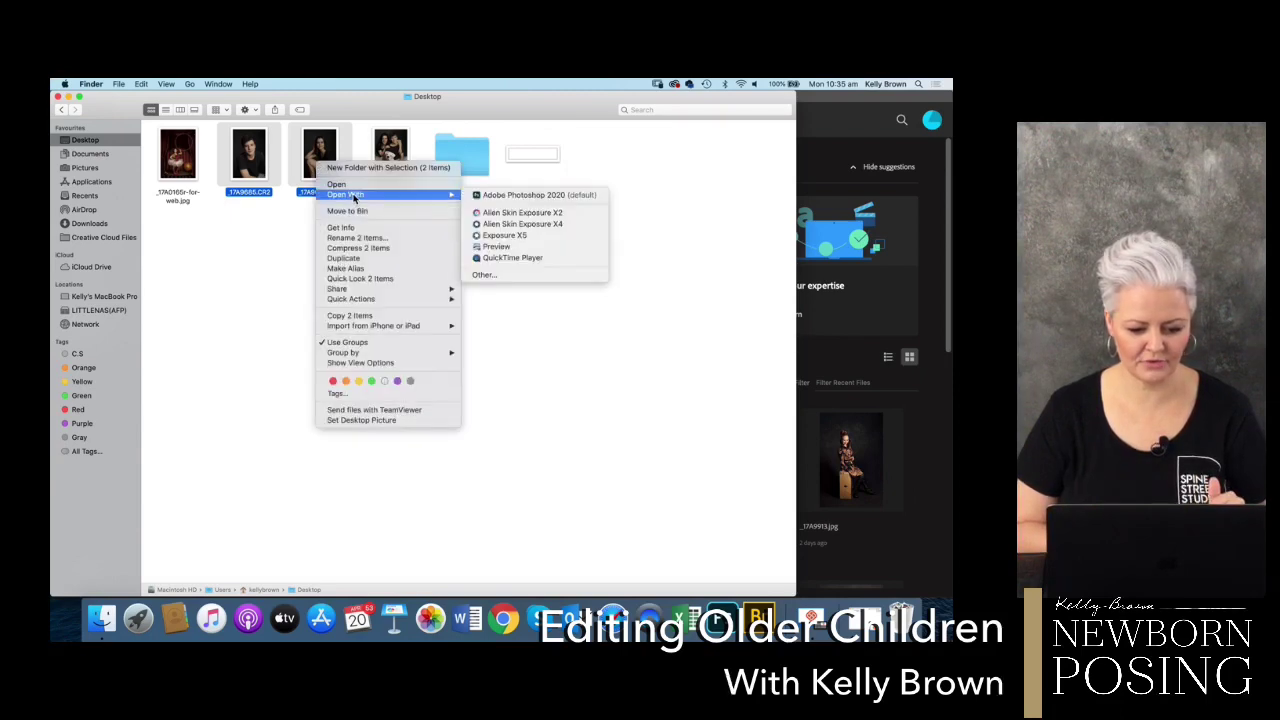
{"action": "left_click", "coordinate": [490, 195]}
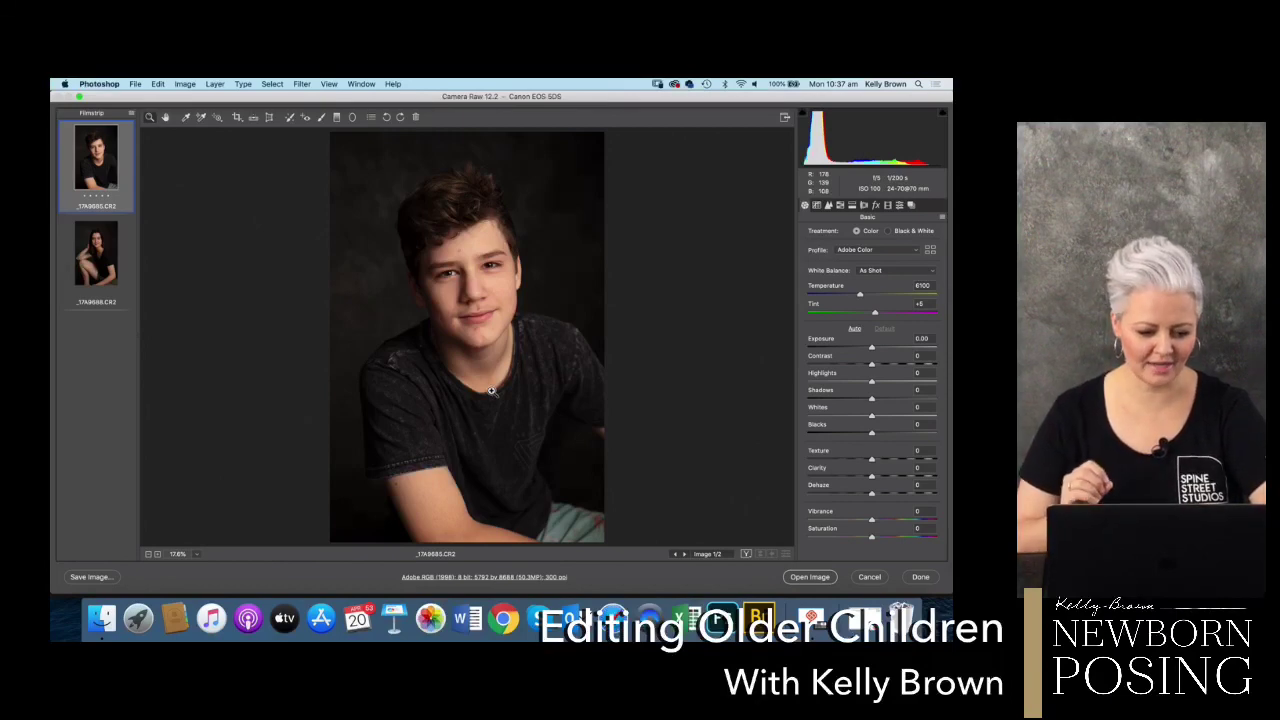
- Compare the two raw portraits and examine the girl's face, arms and clothing up close
{"action": "left_click", "coordinate": [101, 259]}
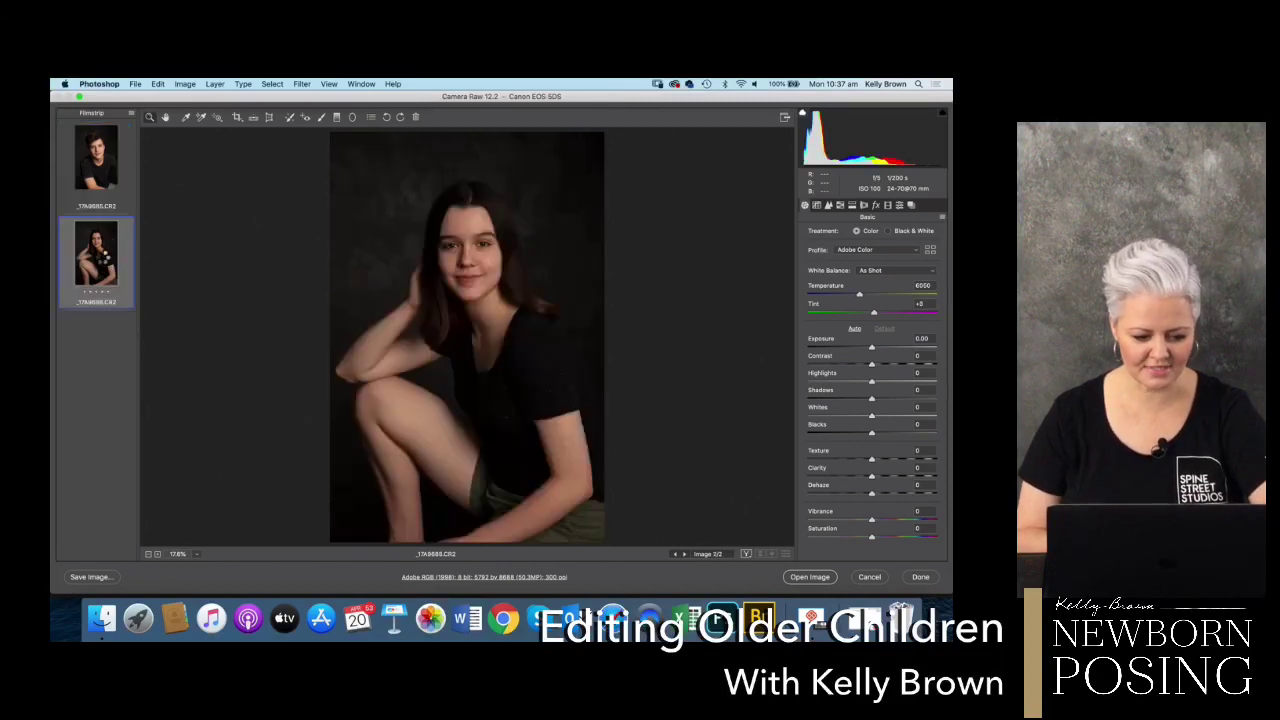
{"action": "left_click", "coordinate": [100, 149]}
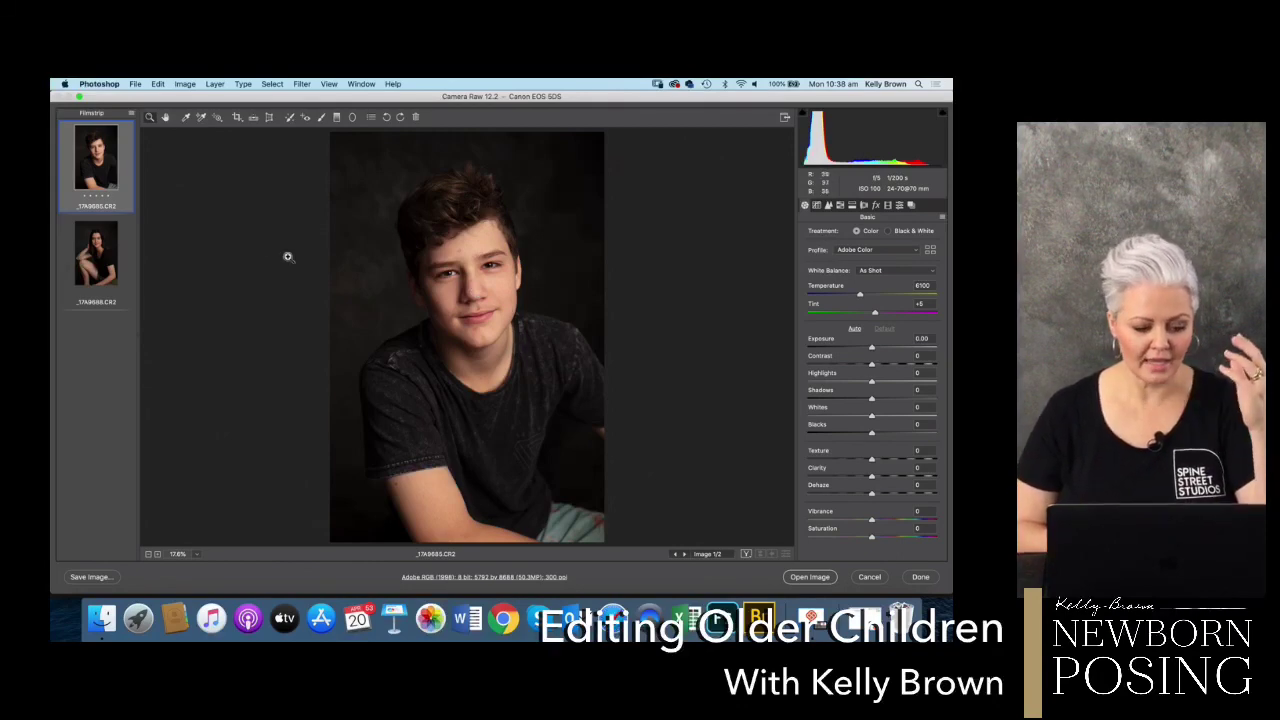
{"action": "left_click", "coordinate": [98, 261]}
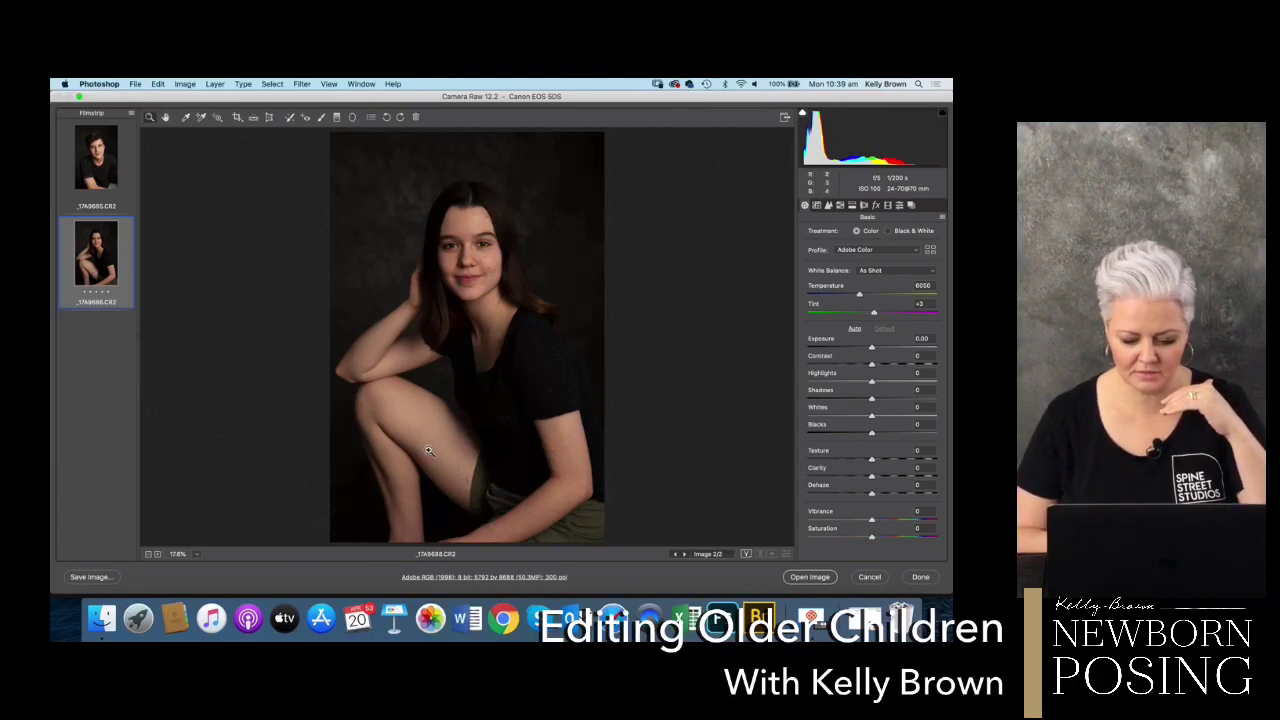
{"action": "left_click", "coordinate": [475, 406]}
{"action": "left_click", "coordinate": [520, 443]}
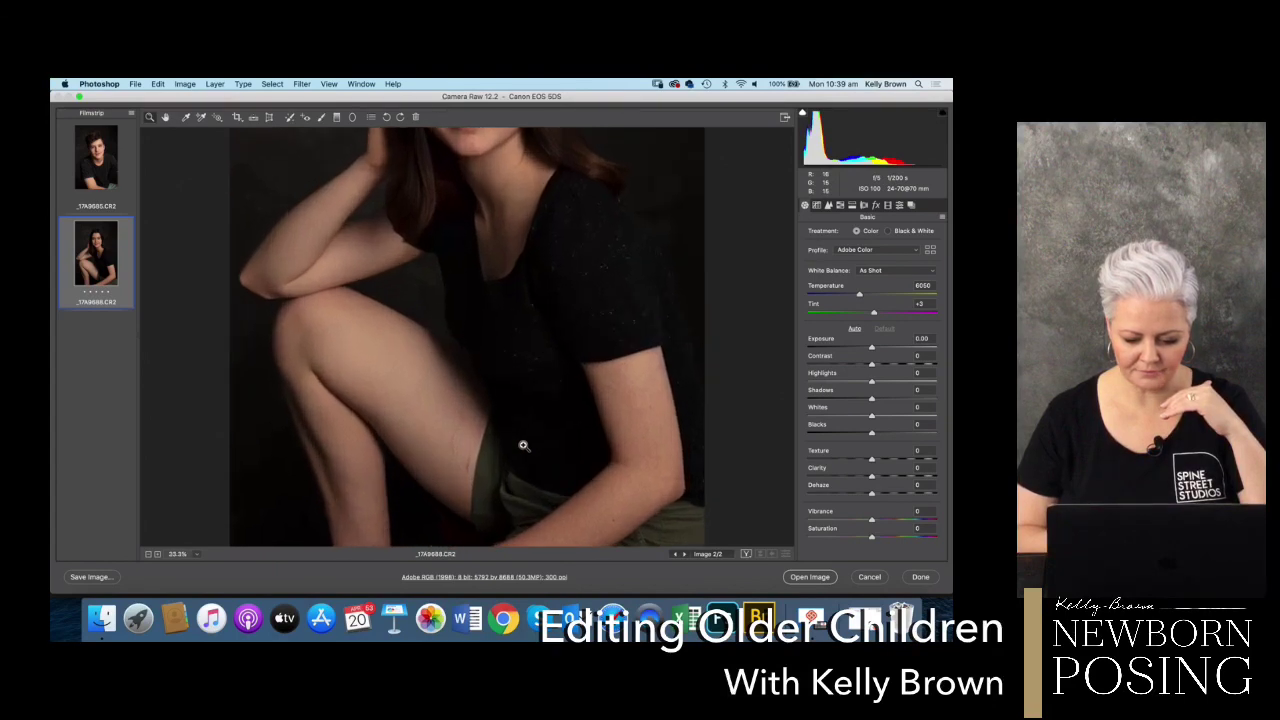
{"action": "scroll", "coordinate": [520, 443], "scroll_direction": "up", "scroll_amount": 3}
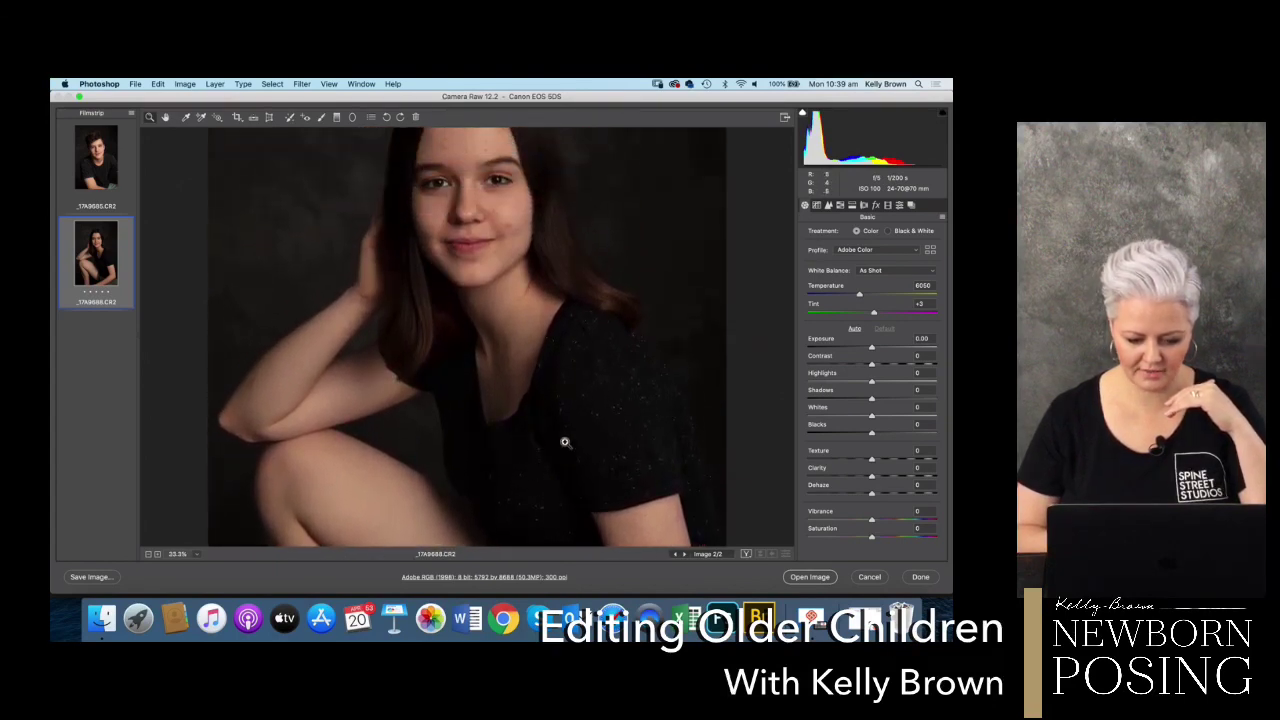
{"action": "left_click", "coordinate": [148, 553]}
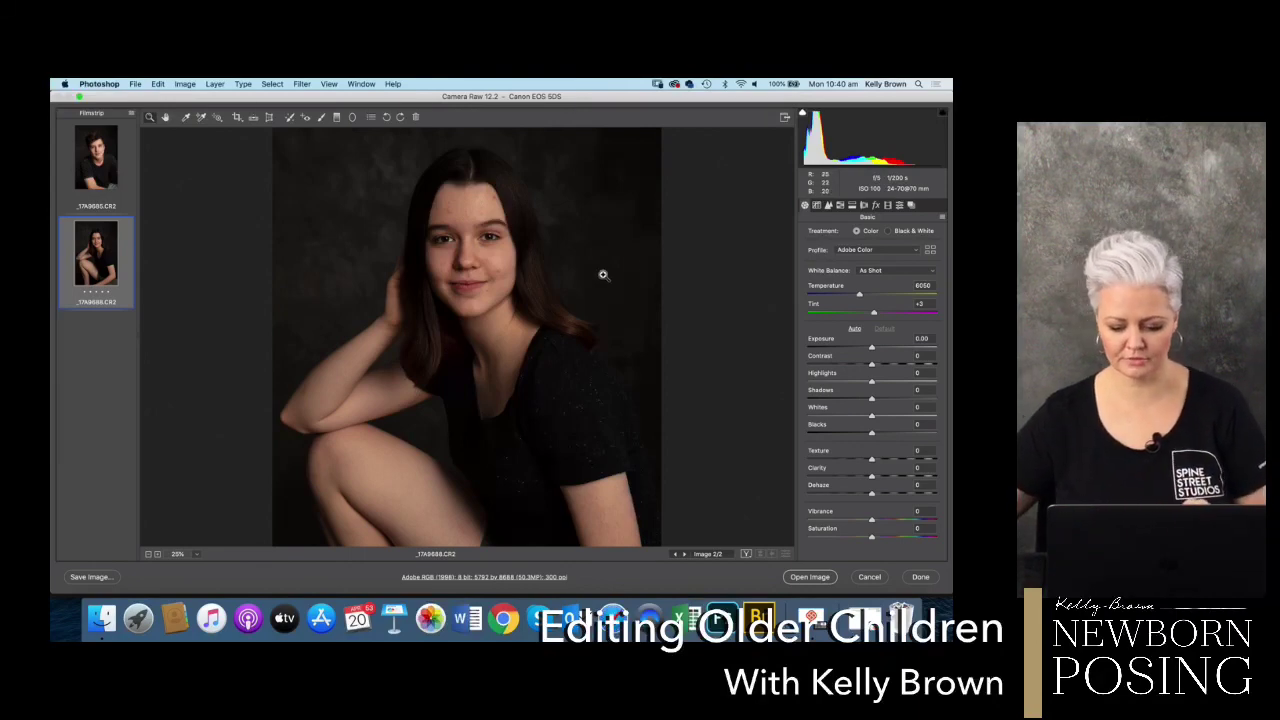
{"action": "left_click", "coordinate": [377, 281], "text": "alt"}
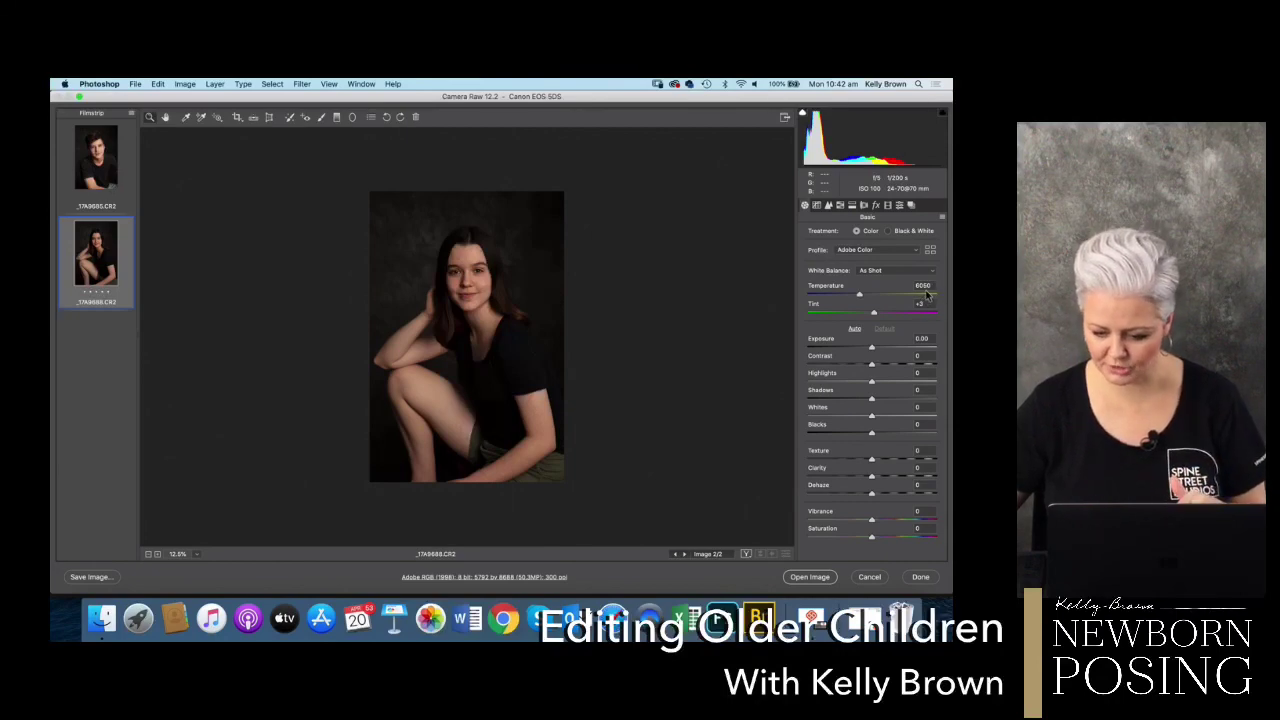
- Set the girl's portrait to temperature 5600 and tint 0, raise Shadows to about +58 and lift Blacks slightly
{"action": "type", "text": "5600"}
{"action": "key", "text": "Return"}
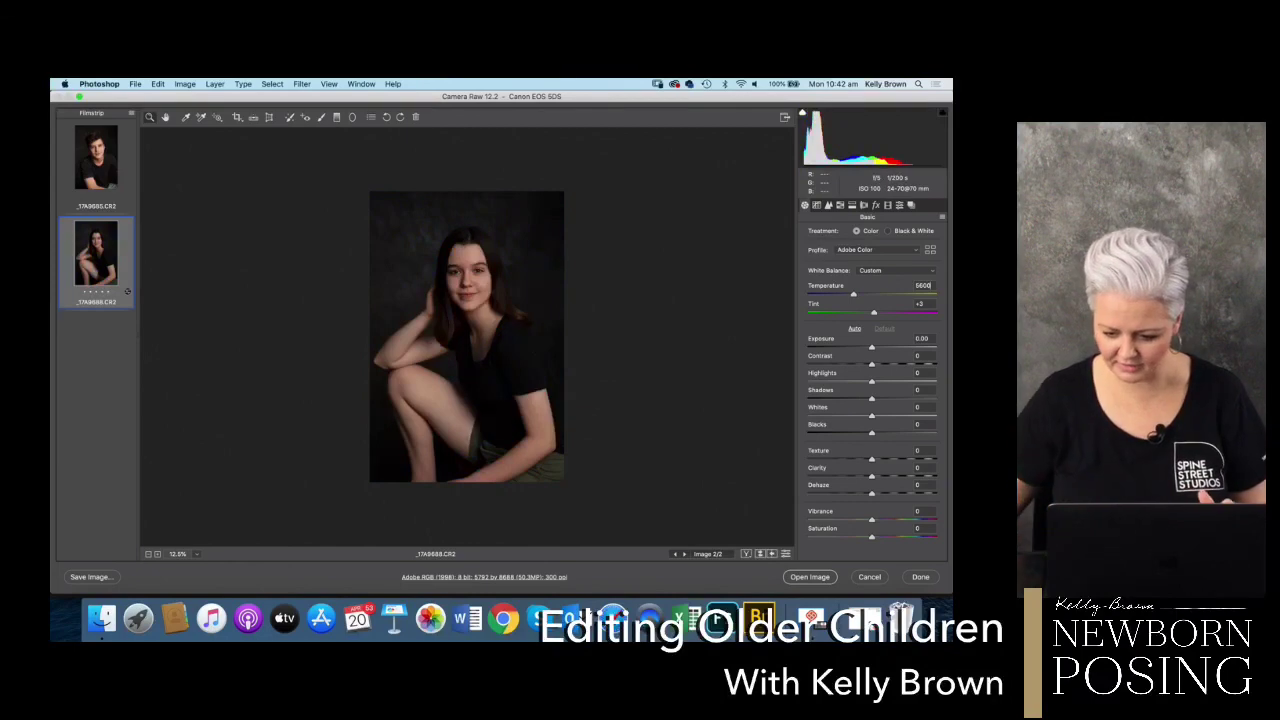
{"action": "left_click", "coordinate": [919, 304]}
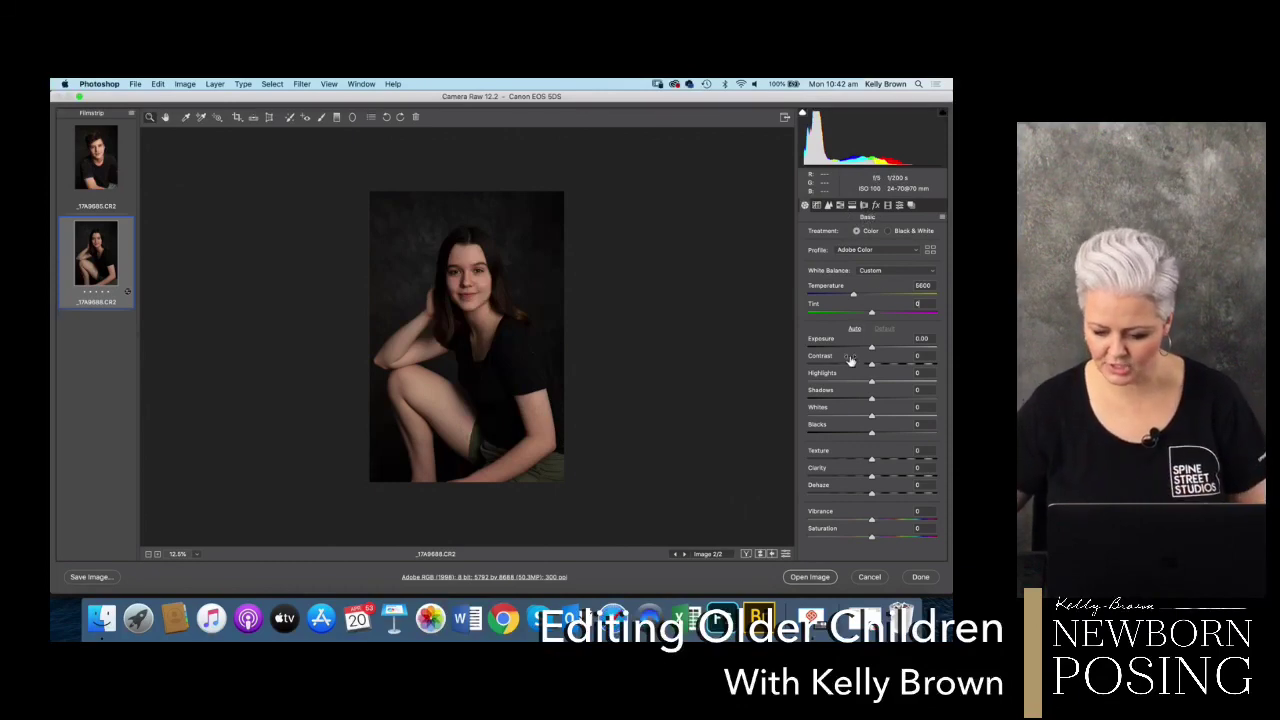
{"action": "left_click_drag", "start_coordinate": [872, 401], "coordinate": [906, 401]}
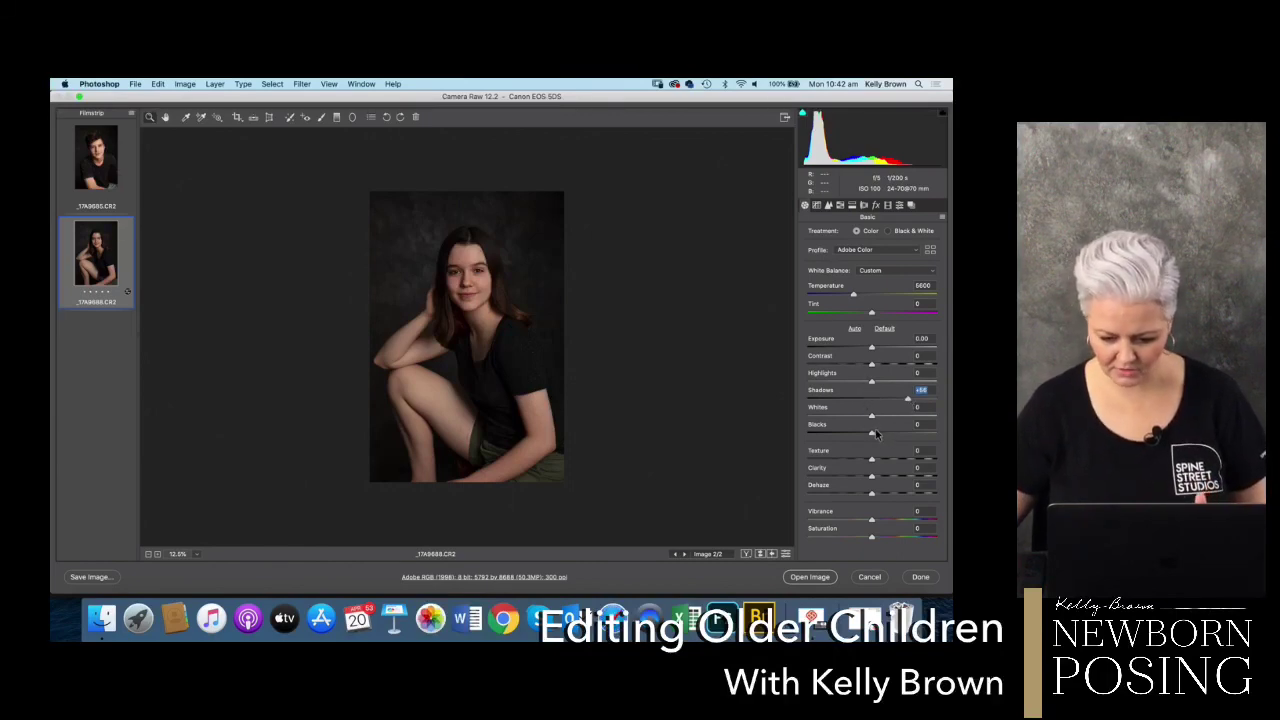
{"action": "left_click_drag", "start_coordinate": [872, 436], "coordinate": [880, 436]}
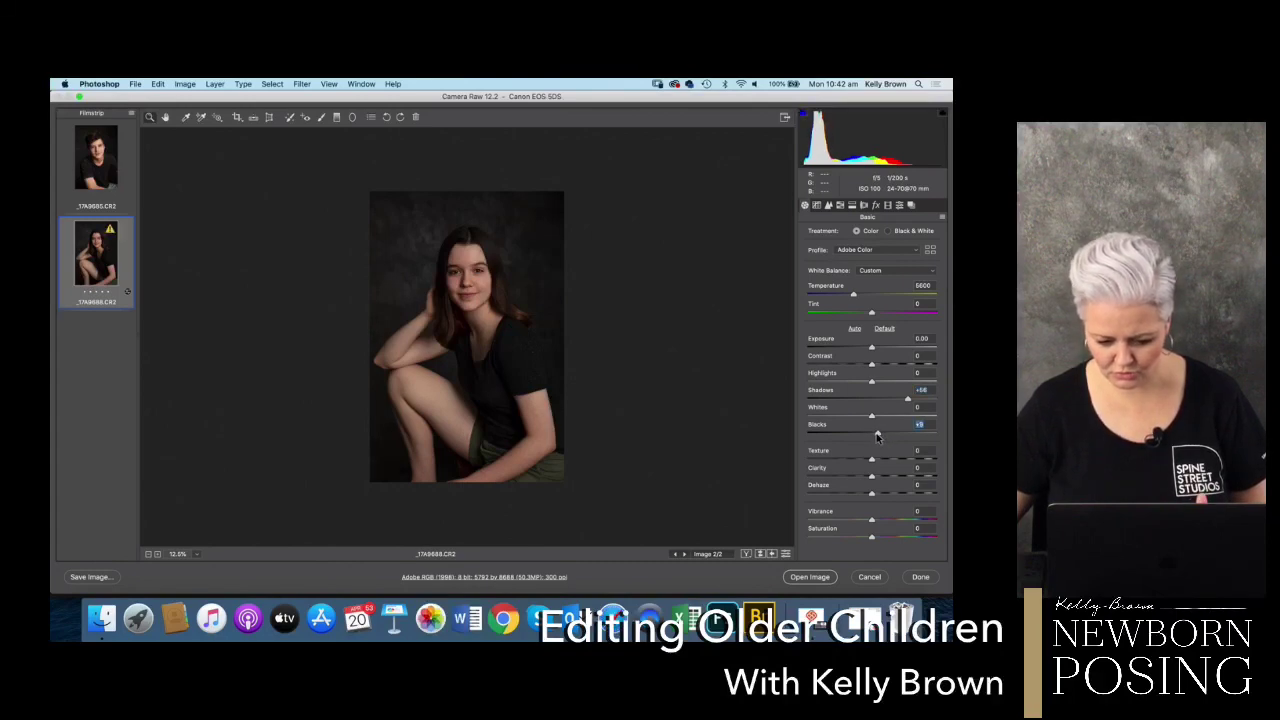
- Set the boy's portrait to temperature 5600, tint 0, Shadows +17 and Blacks +5
{"action": "left_click", "coordinate": [112, 170]}
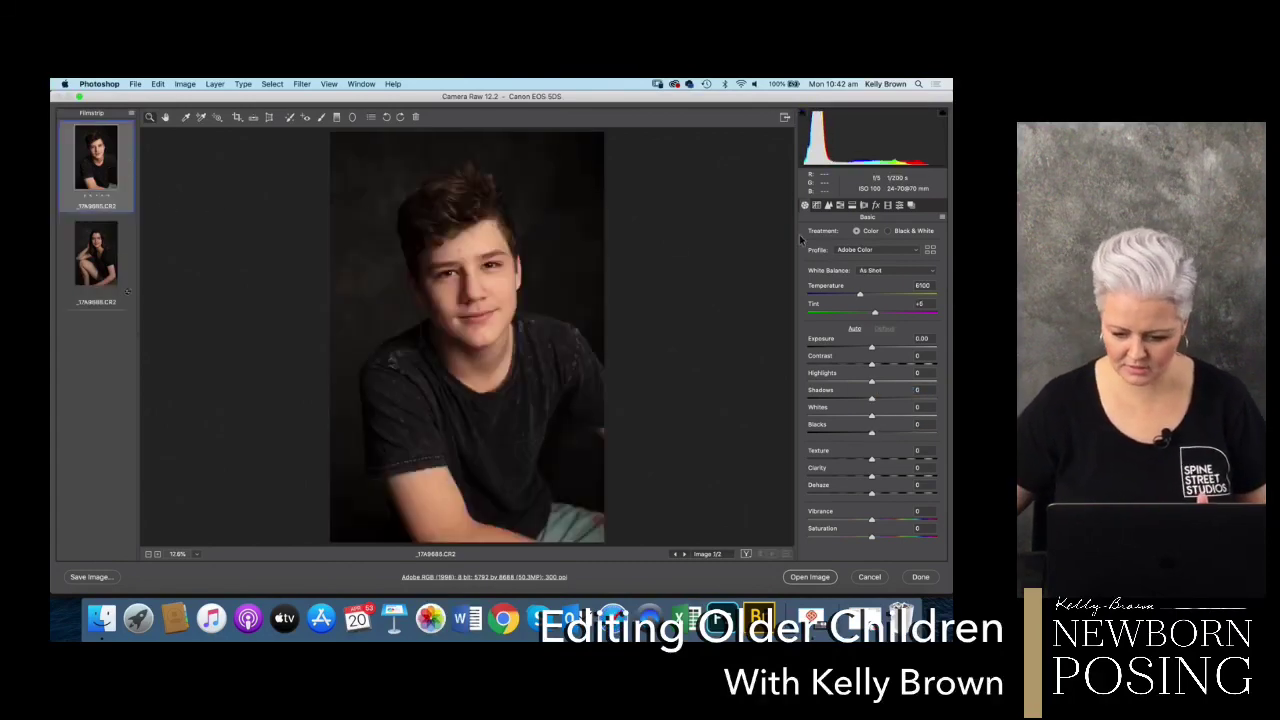
{"action": "left_click", "coordinate": [922, 286]}
{"action": "type", "text": "6"}
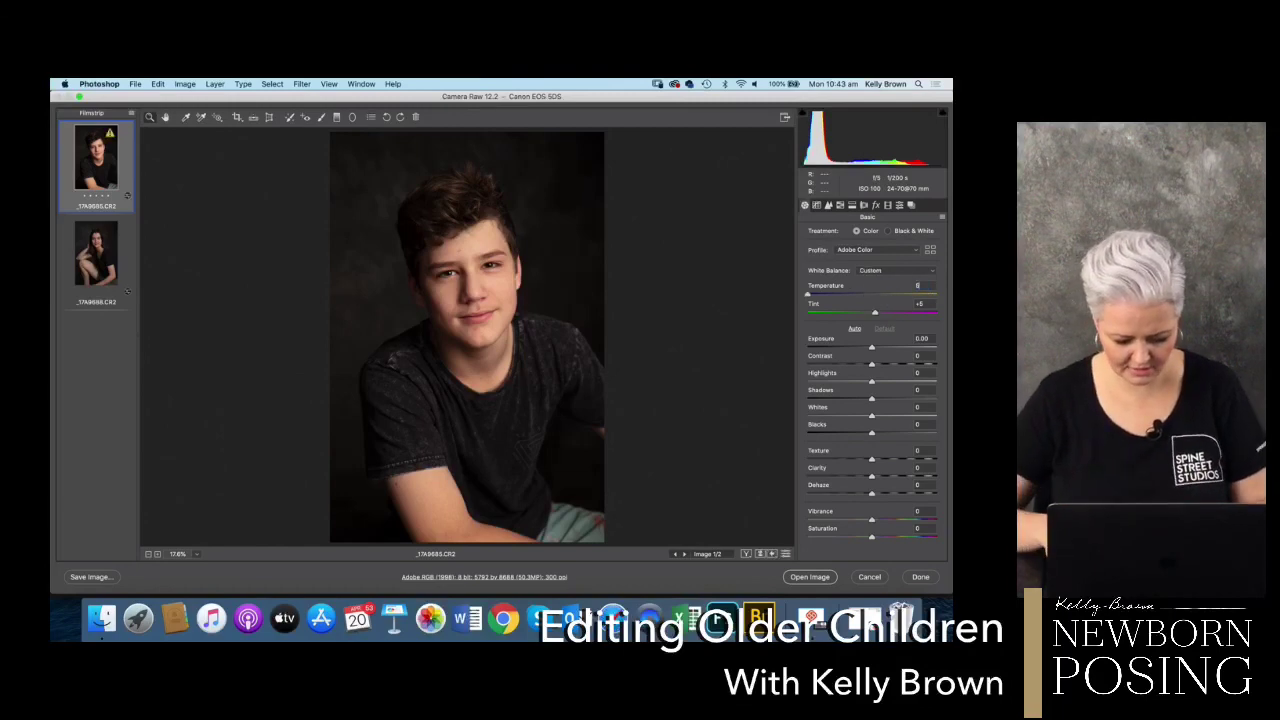
{"action": "type", "text": "600"}
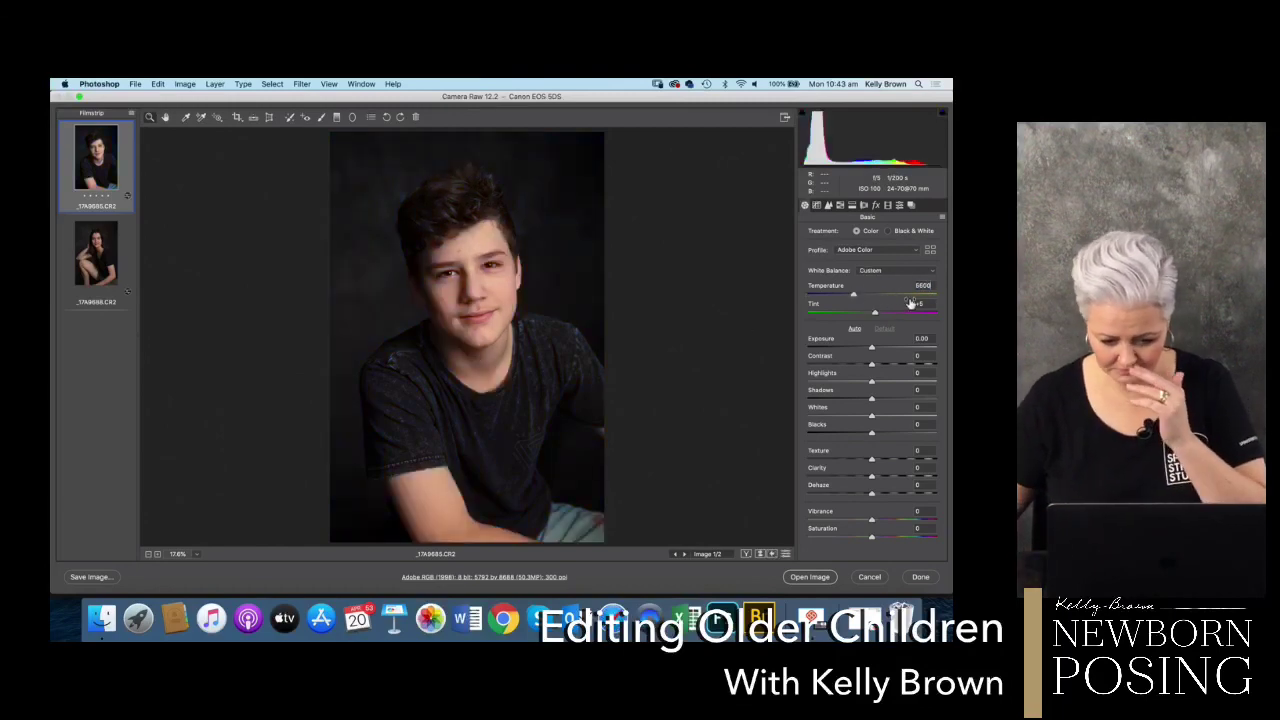
{"action": "left_click", "coordinate": [912, 303]}
{"action": "type", "text": "0"}
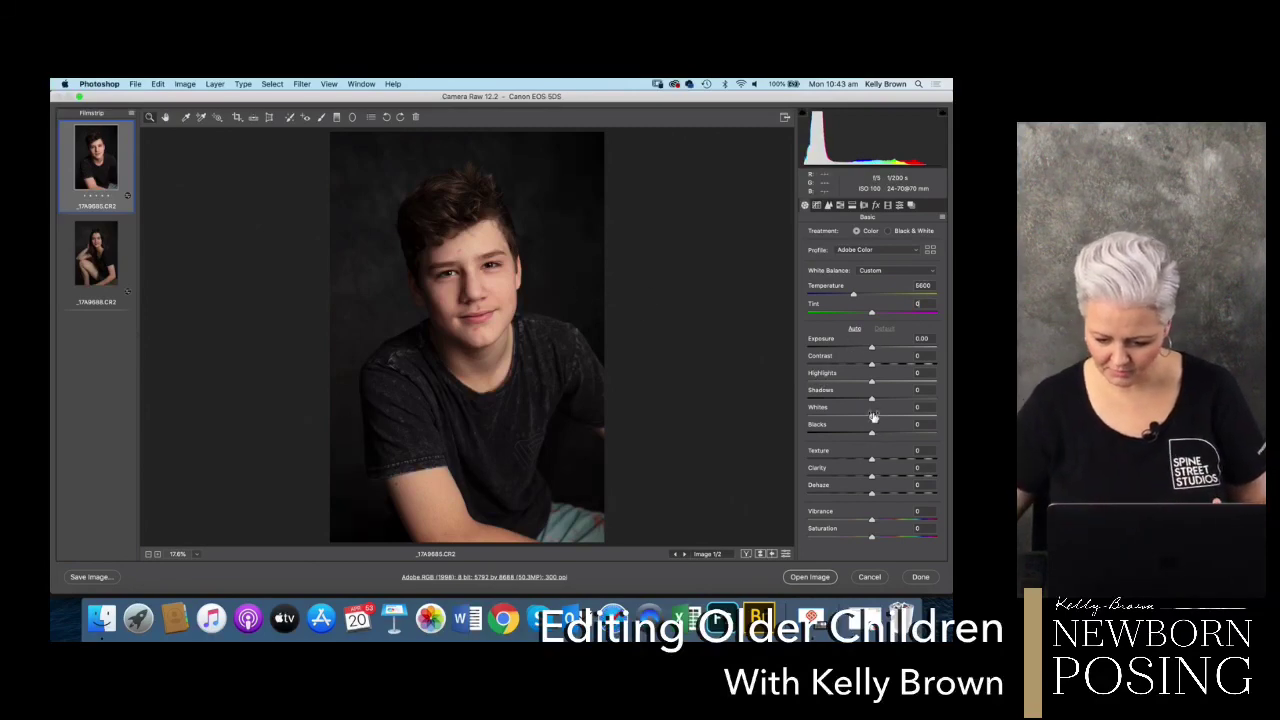
{"action": "left_click_drag", "start_coordinate": [874, 401], "coordinate": [877, 408]}
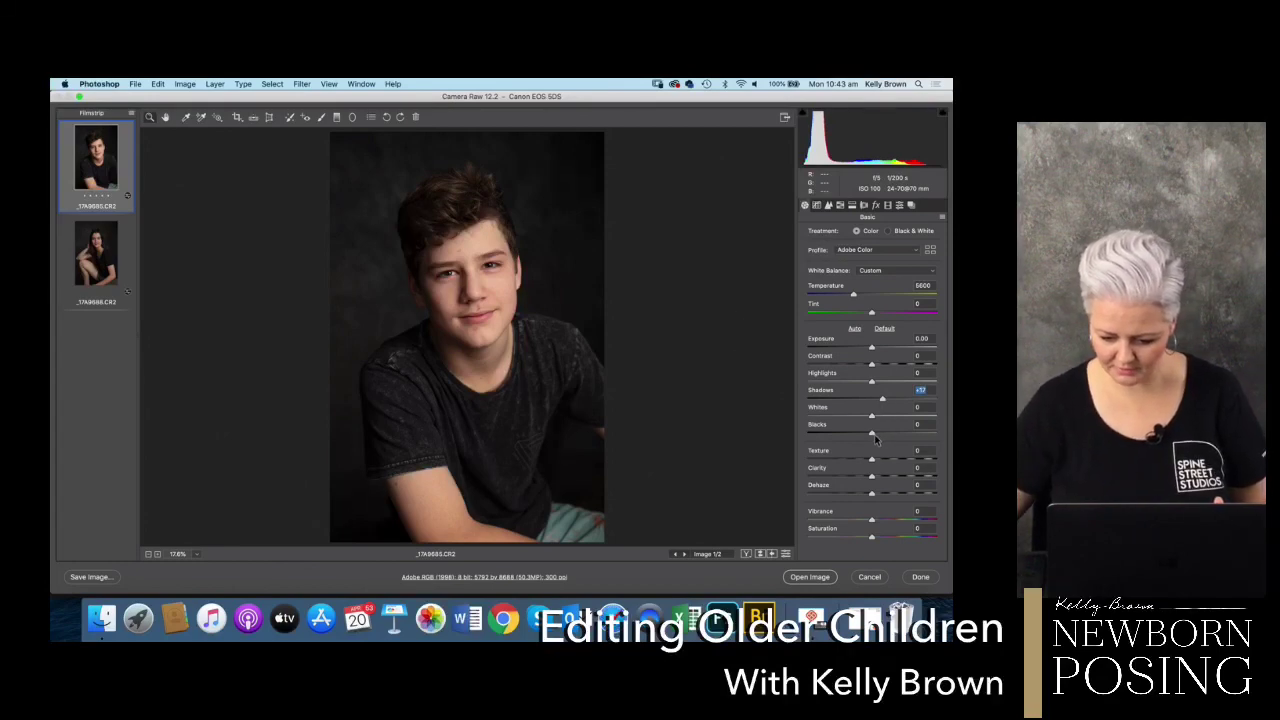
{"action": "left_click_drag", "start_coordinate": [874, 436], "coordinate": [878, 437]}
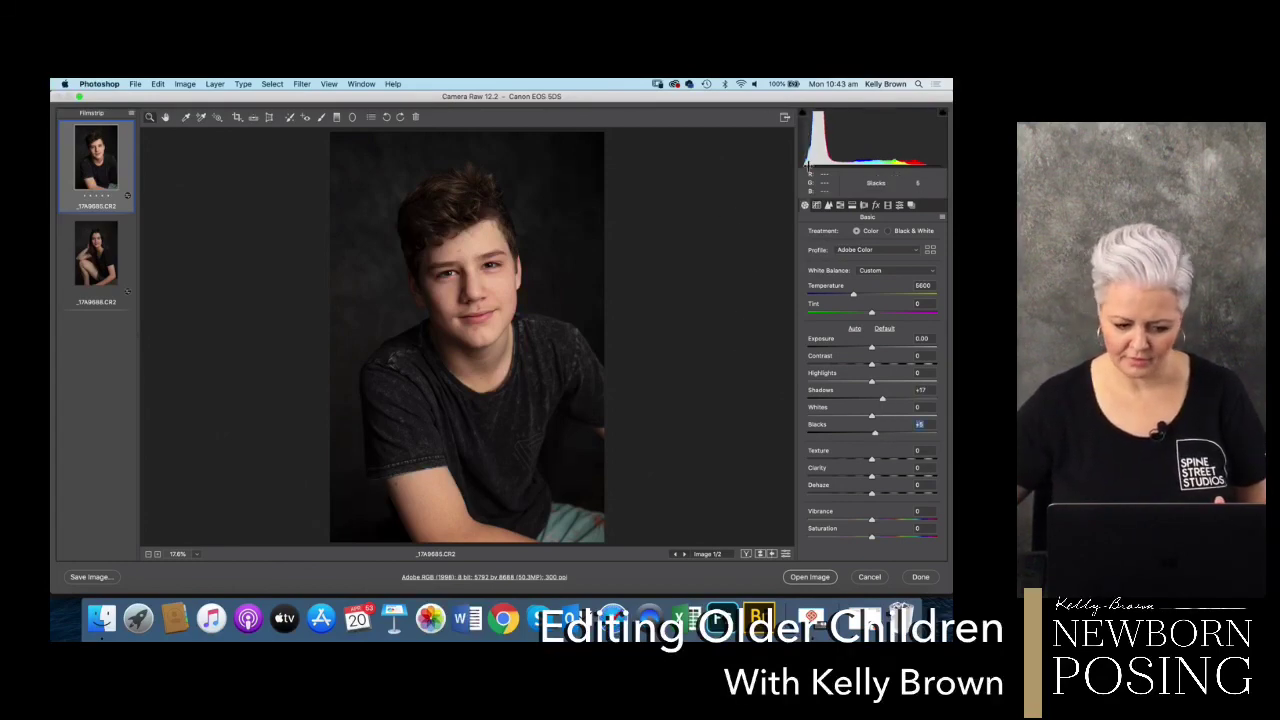
- Enable lens profile corrections on both portraits, then open both images for editing
{"action": "left_click", "coordinate": [864, 205]}
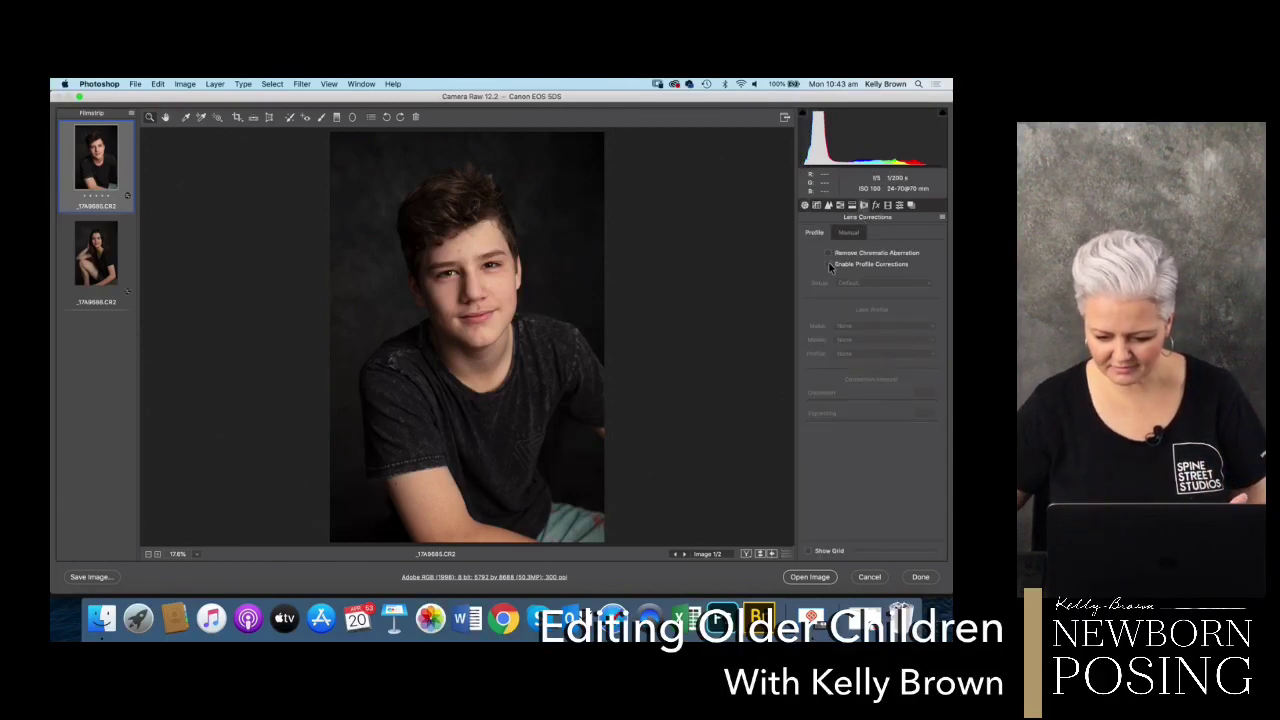
{"action": "left_click", "coordinate": [829, 264]}
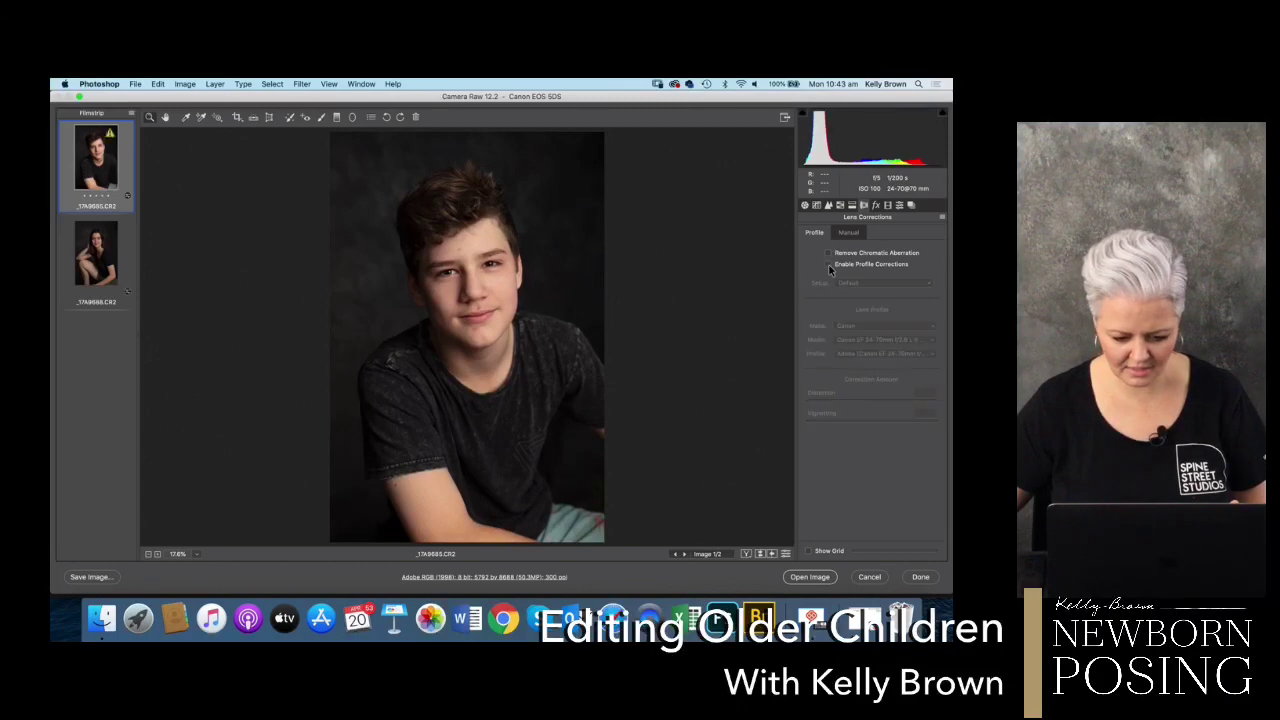
{"action": "left_click", "coordinate": [828, 264]}
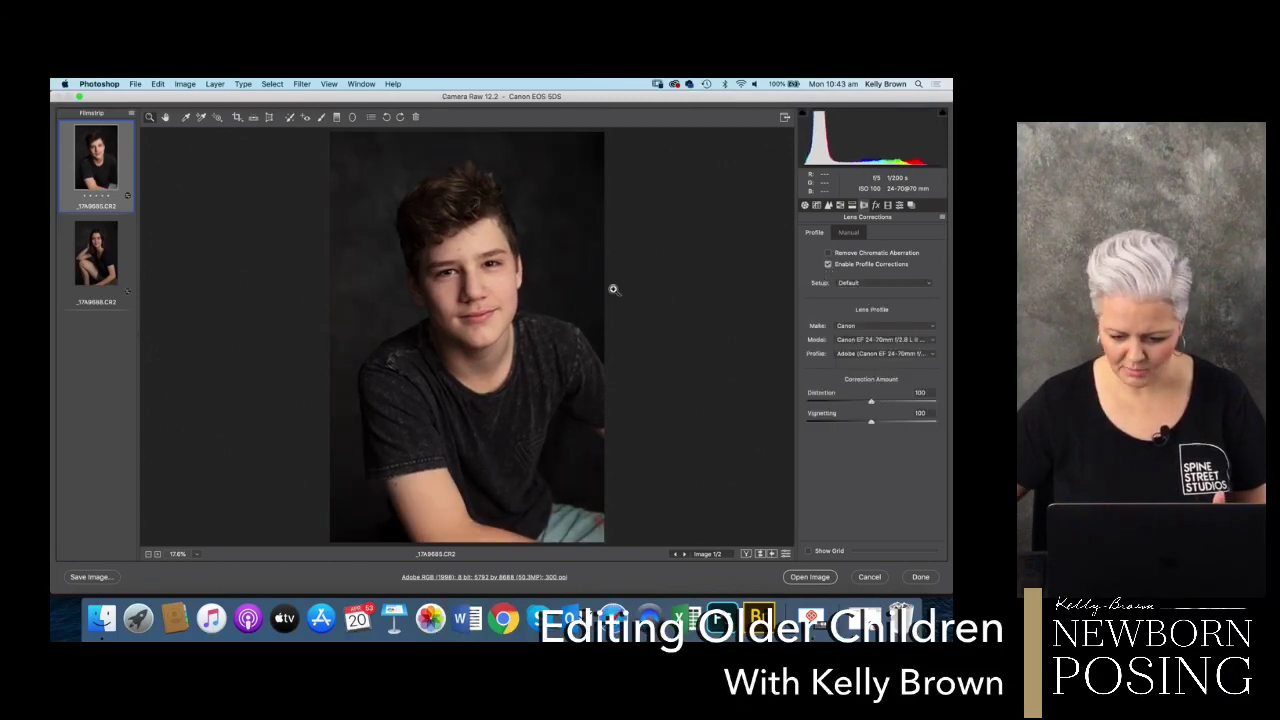
{"action": "left_click", "coordinate": [113, 241]}
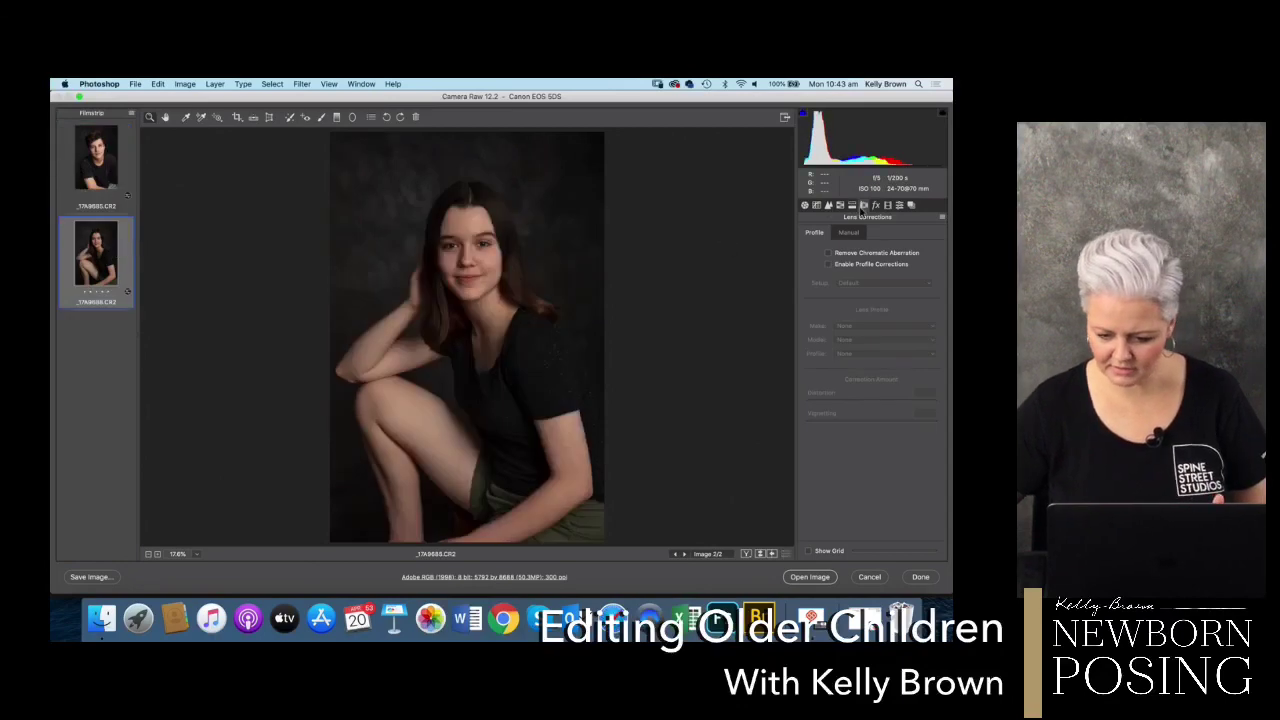
{"action": "left_click", "coordinate": [828, 265]}
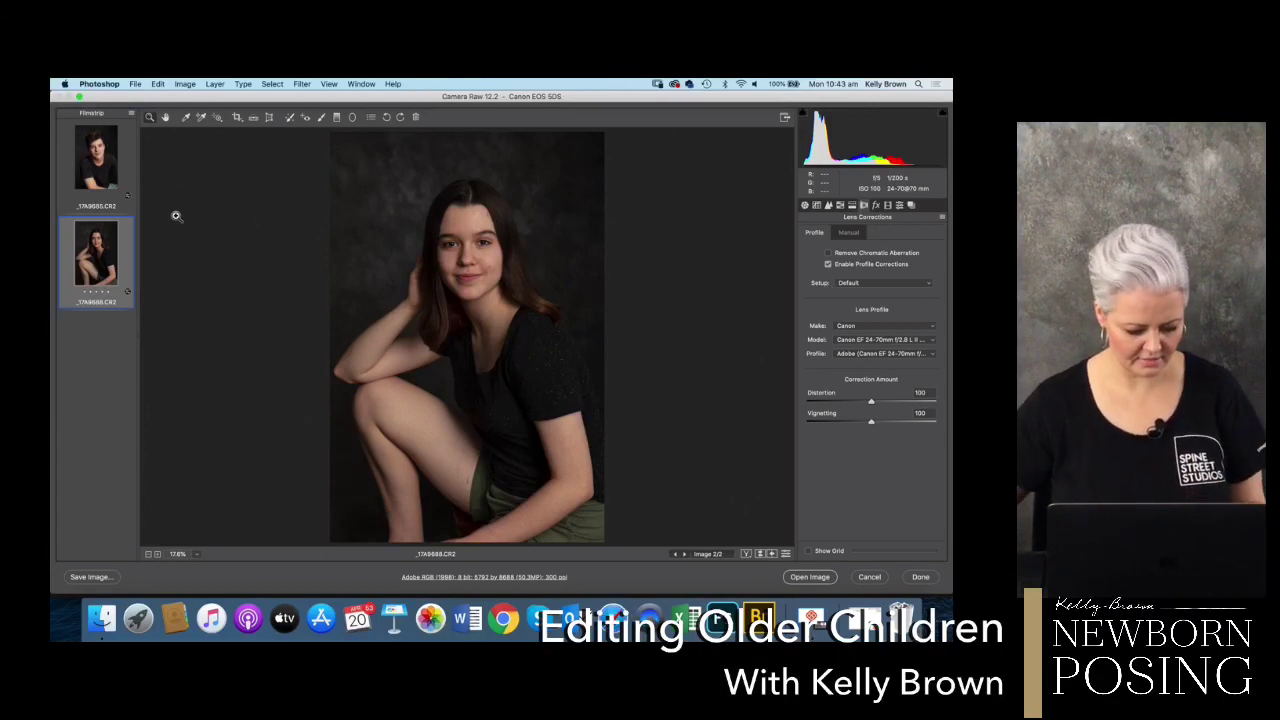
{"action": "key", "text": "super+a"}
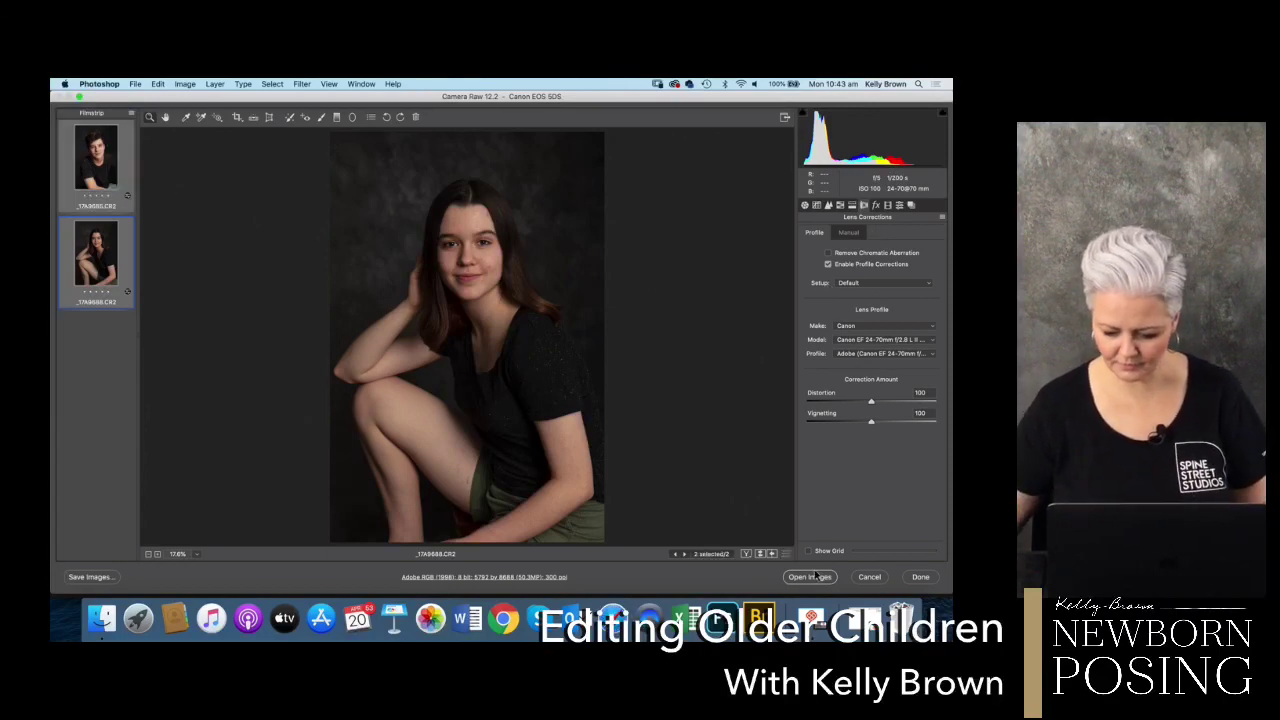
{"action": "left_click", "coordinate": [809, 577]}
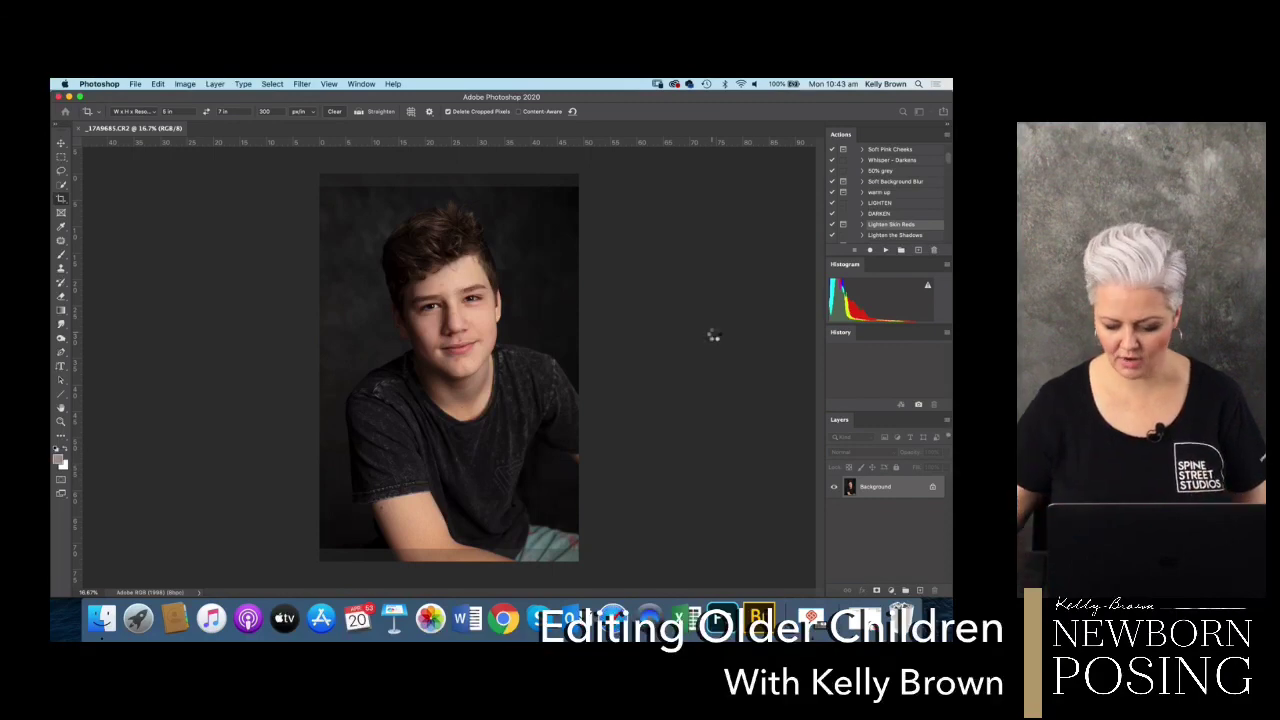
- Turn on Dock hiding and enlarge the application window to use the freed space
{"action": "right_click", "coordinate": [825, 618]}
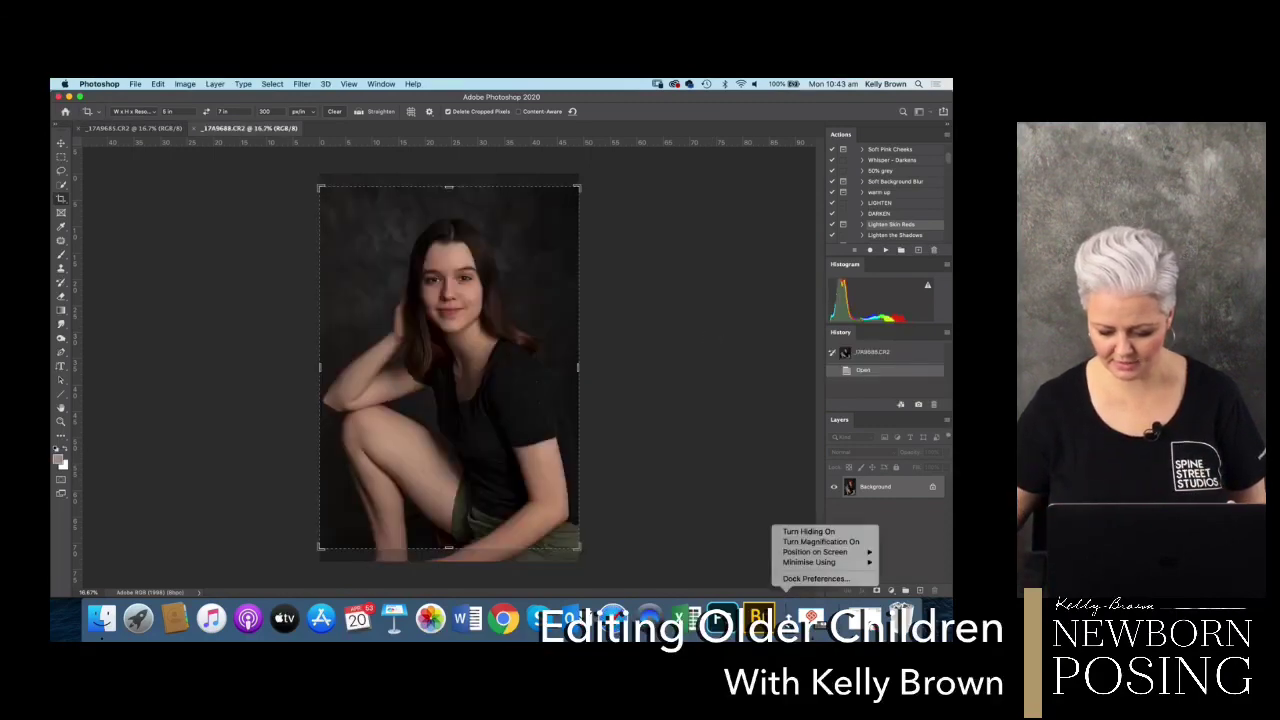
{"action": "left_click", "coordinate": [808, 531]}
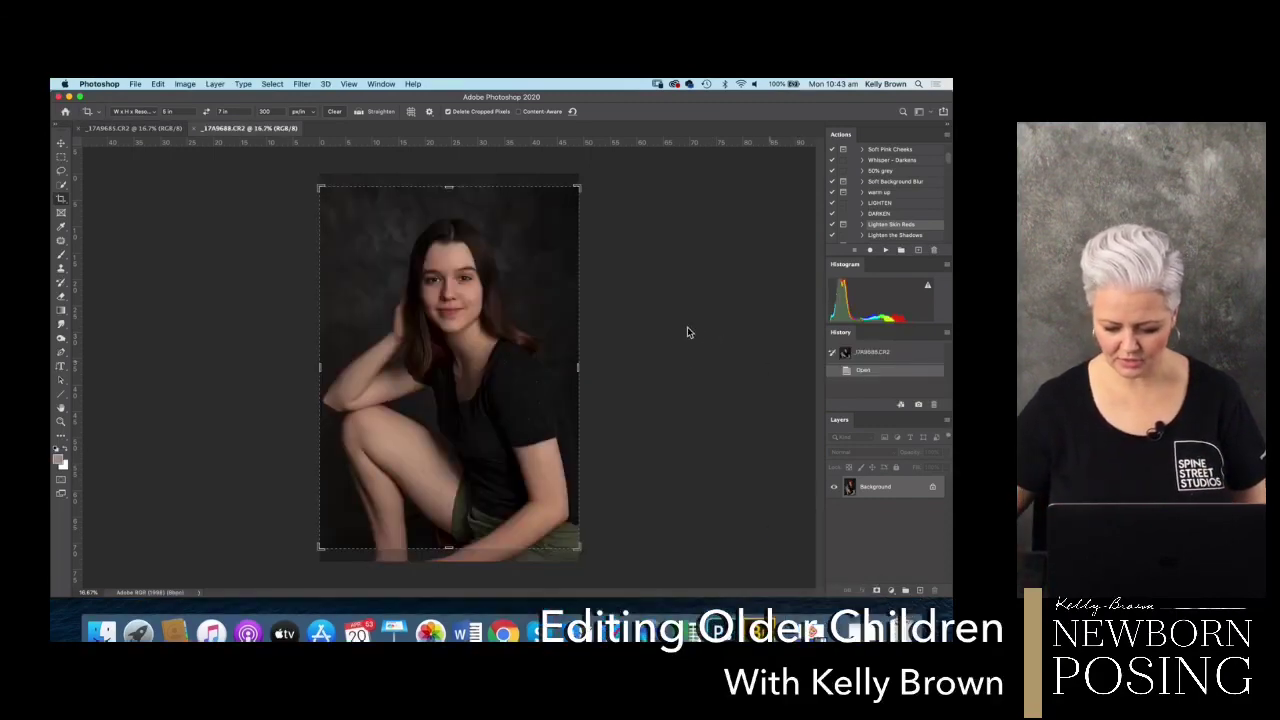
{"action": "left_click", "coordinate": [80, 97]}
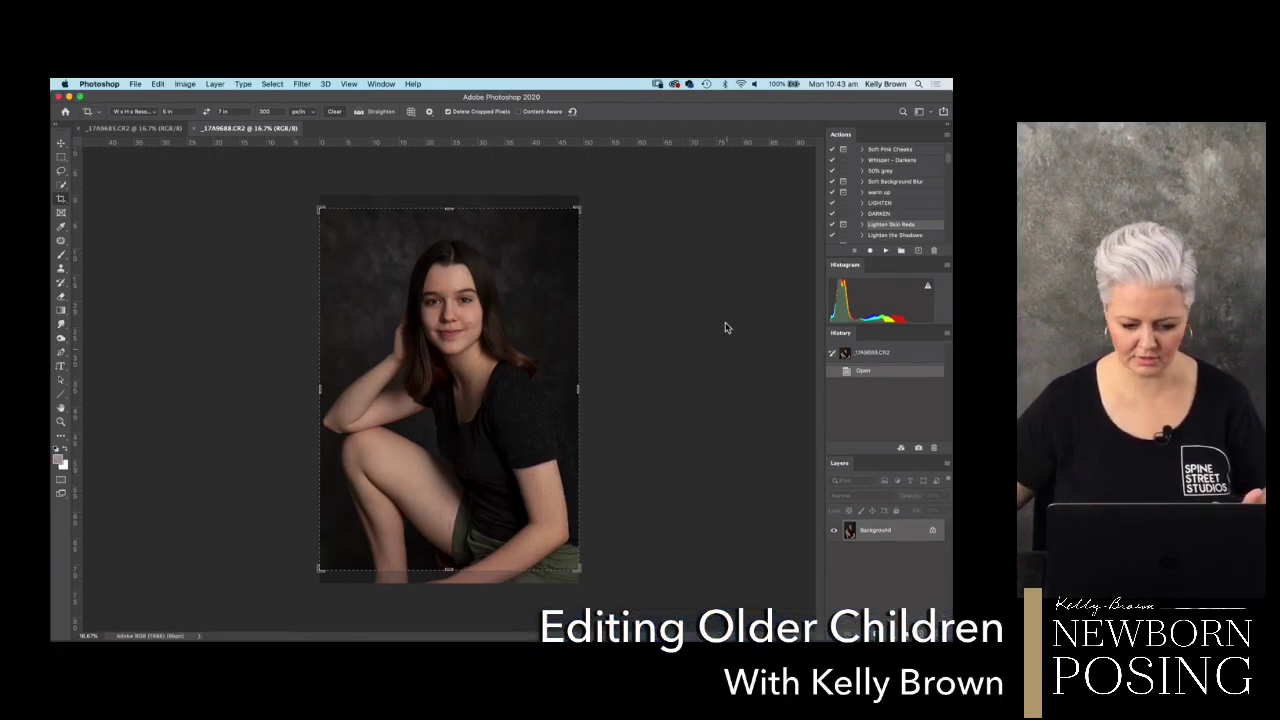
- Start cropping the girl's portrait with the crop ratio set to 2:3 (4:6)
{"action": "left_click", "coordinate": [64, 252]}
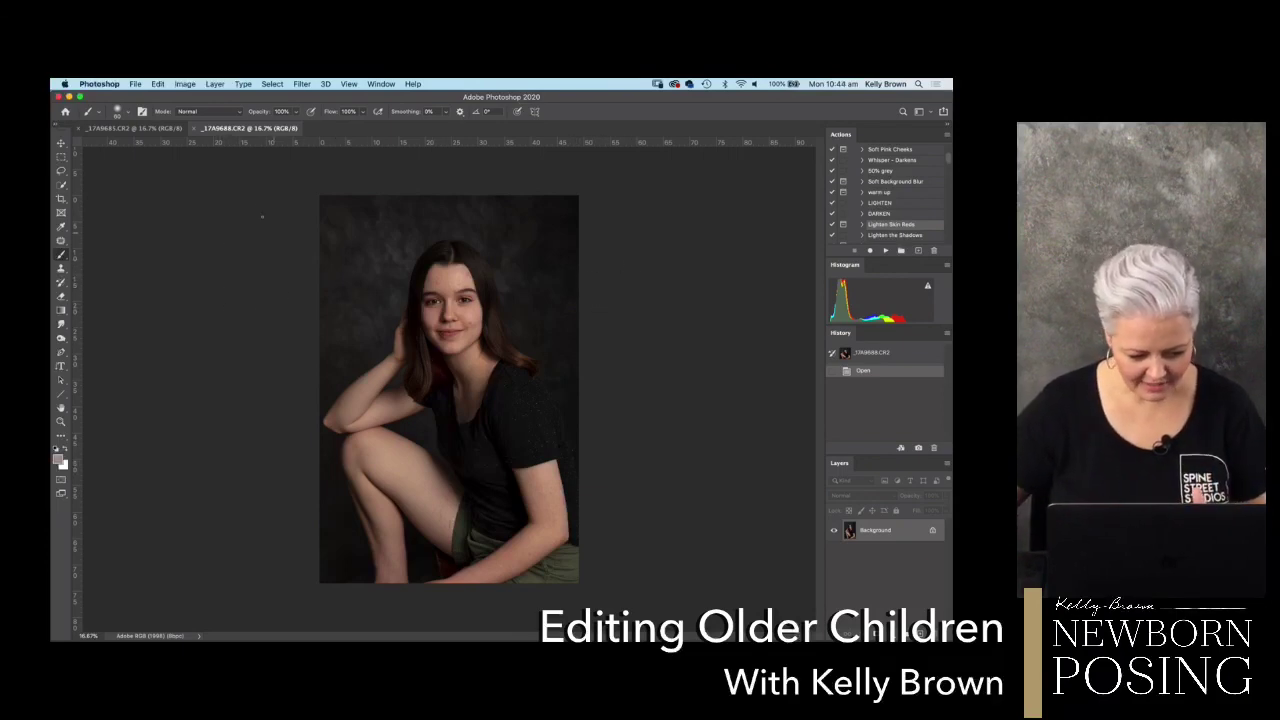
{"action": "left_click", "coordinate": [61, 198]}
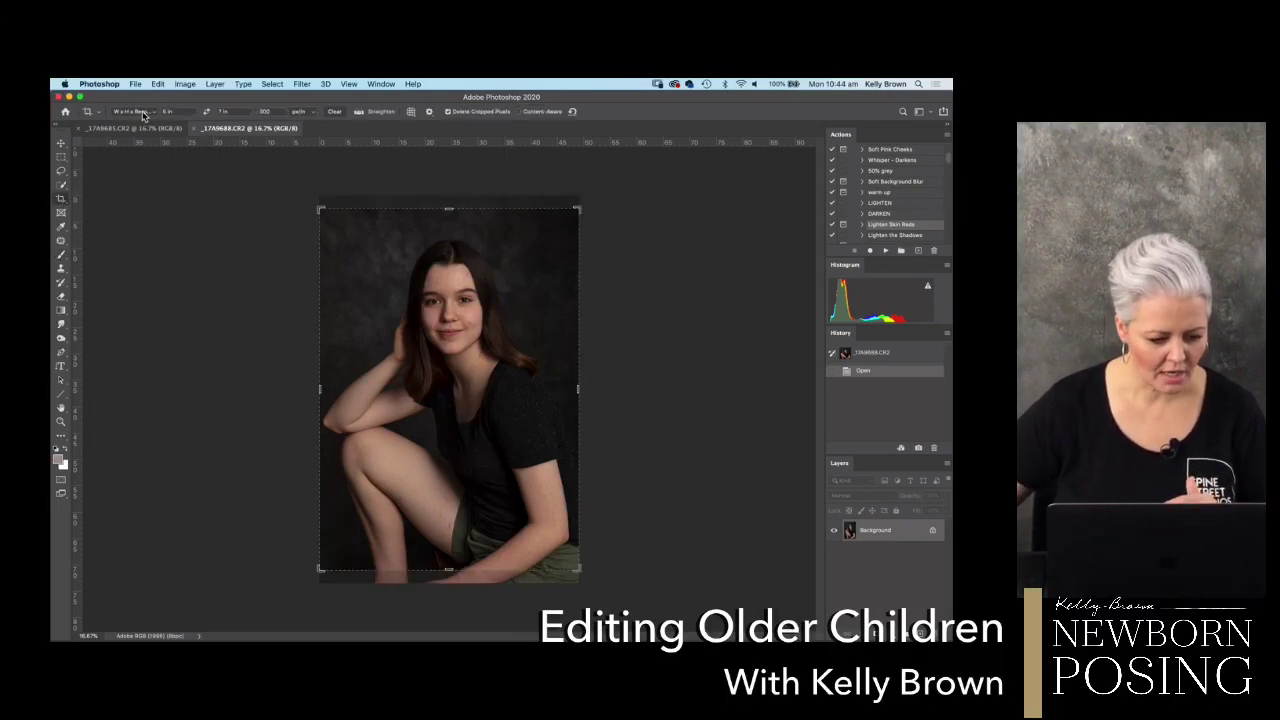
{"action": "left_click", "coordinate": [140, 112]}
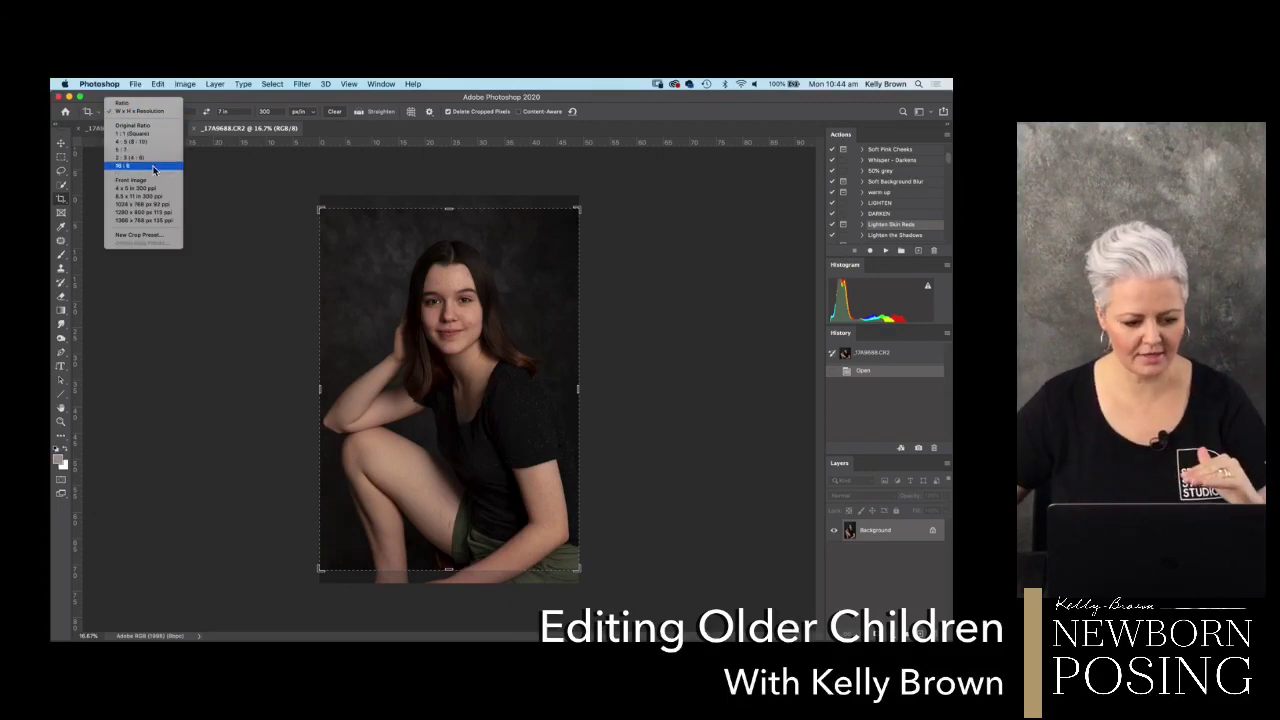
{"action": "left_click", "coordinate": [213, 122]}
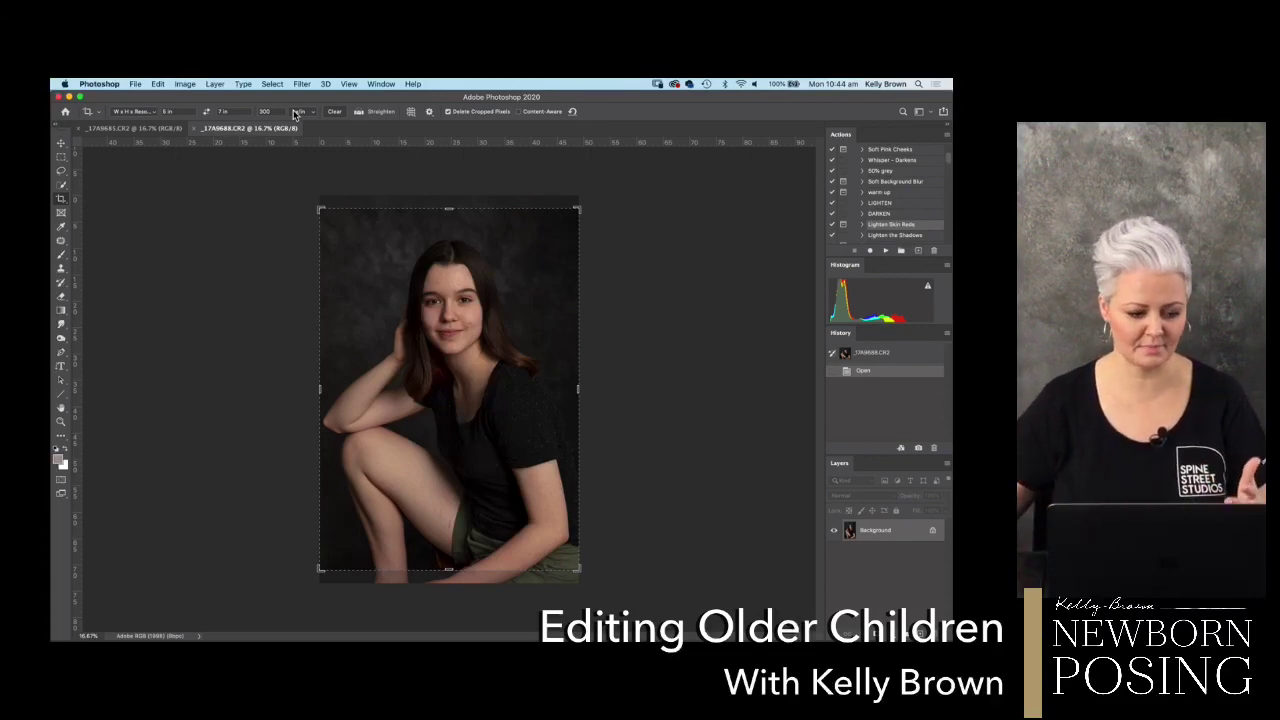
{"action": "left_click", "coordinate": [135, 111]}
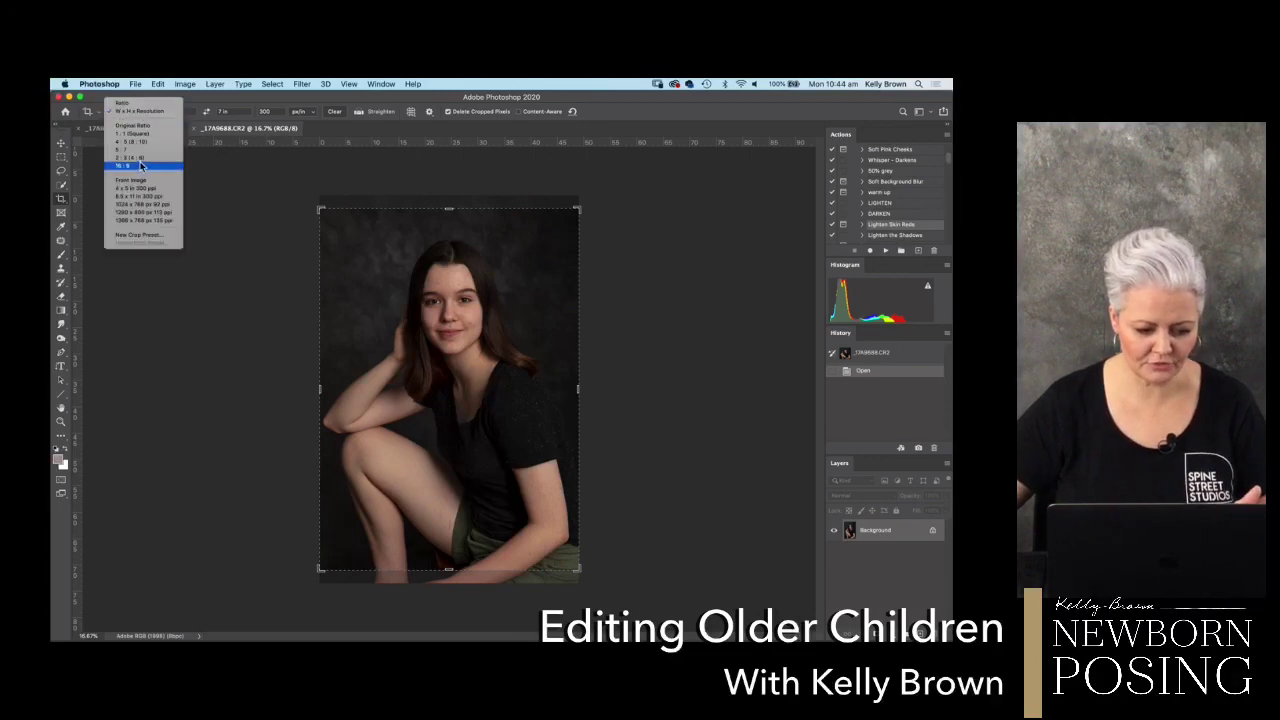
{"action": "left_click", "coordinate": [144, 158]}
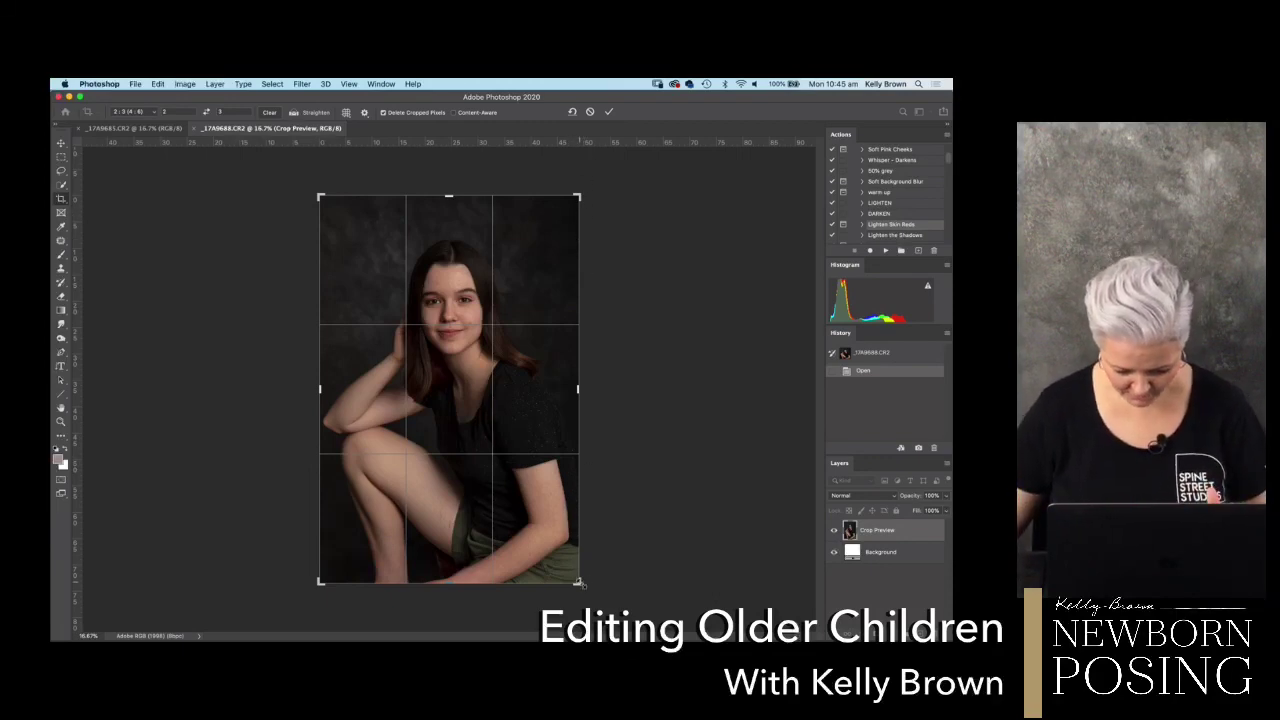
- Tighten the crop around the girl, reposition the portrait inside the frame to trim the edges, and apply the crop
{"action": "left_click_drag", "start_coordinate": [578, 582], "coordinate": [570, 566]}
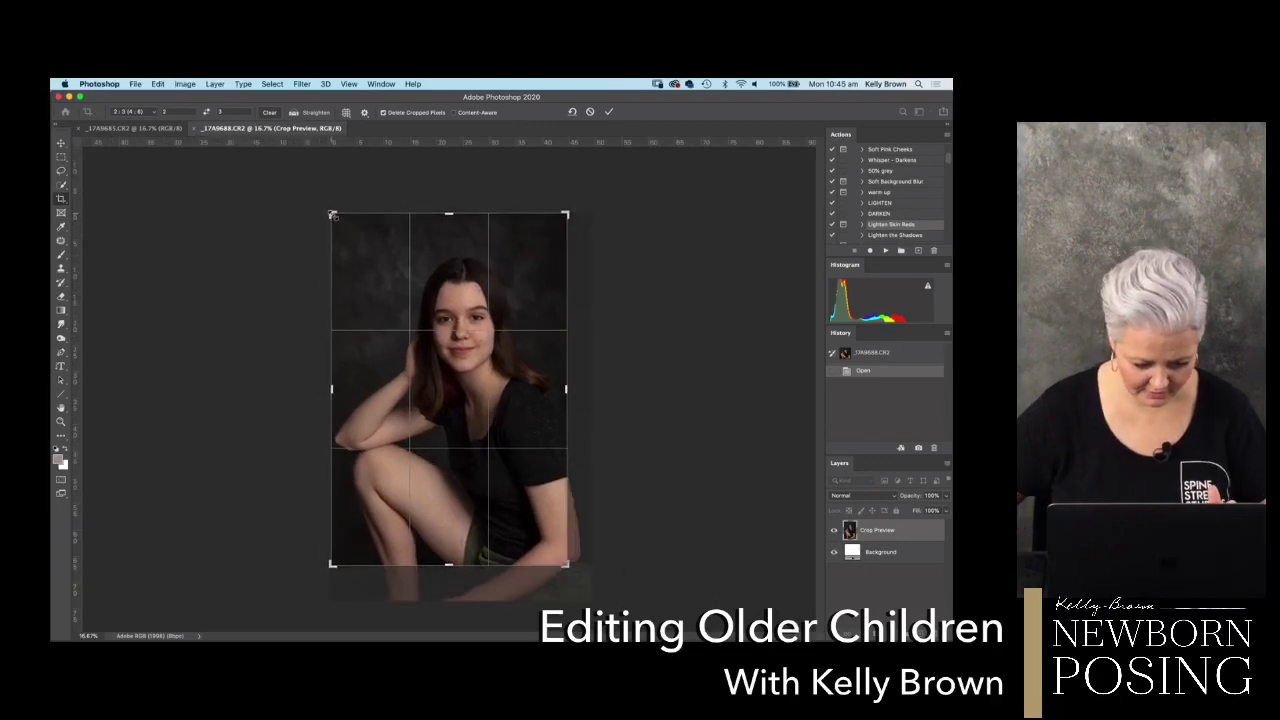
{"action": "left_click_drag", "start_coordinate": [332, 214], "coordinate": [339, 224]}
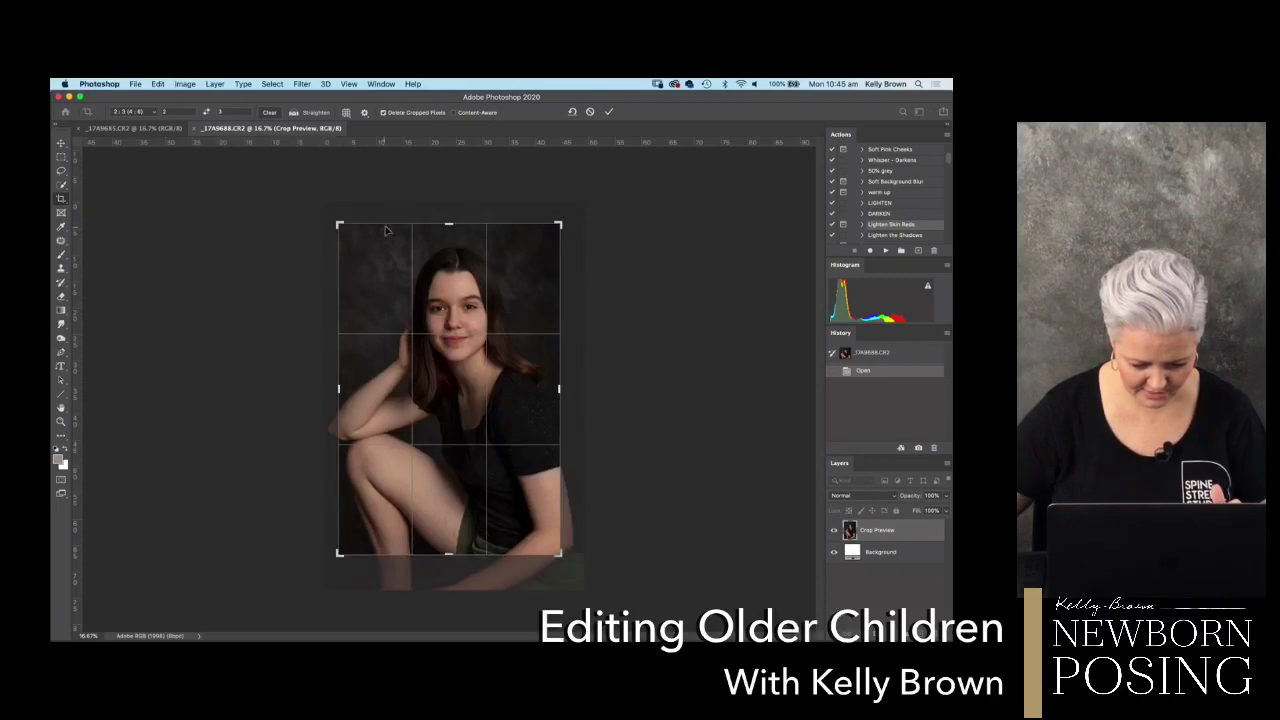
{"action": "left_click_drag", "start_coordinate": [484, 342], "coordinate": [493, 349]}
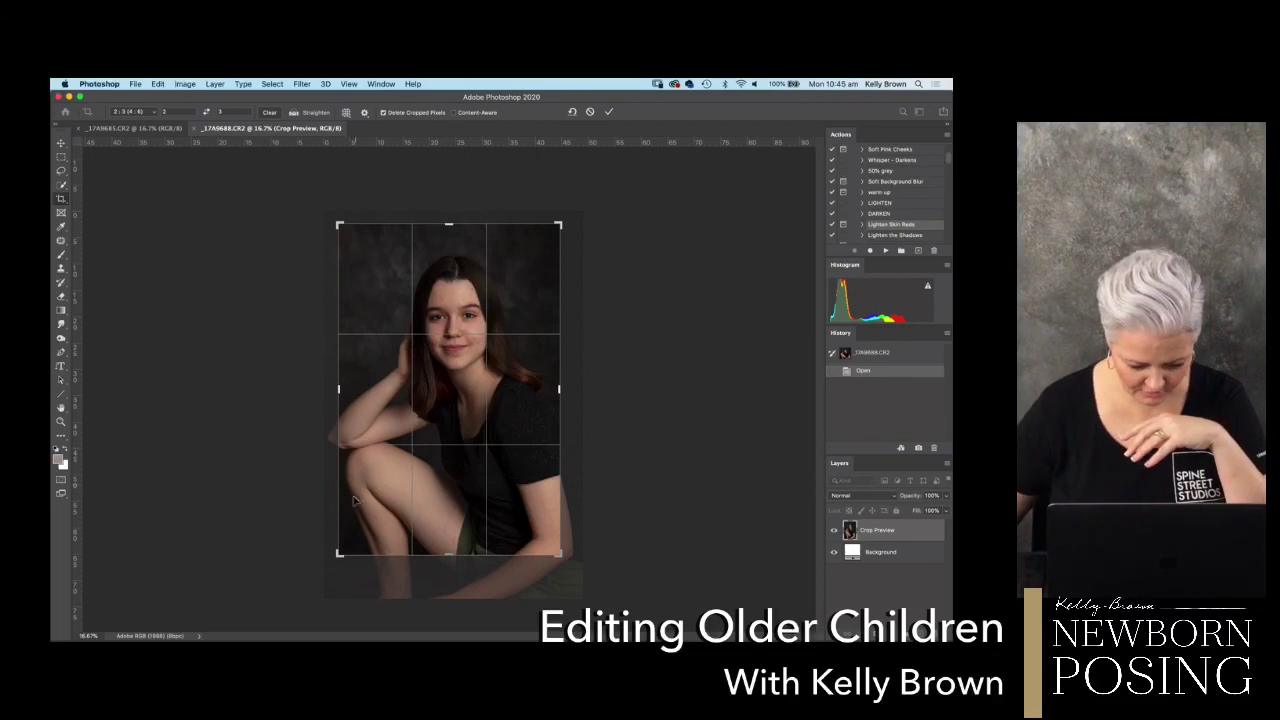
{"action": "left_click_drag", "start_coordinate": [339, 552], "coordinate": [339, 553]}
{"action": "key", "text": "super+r"}
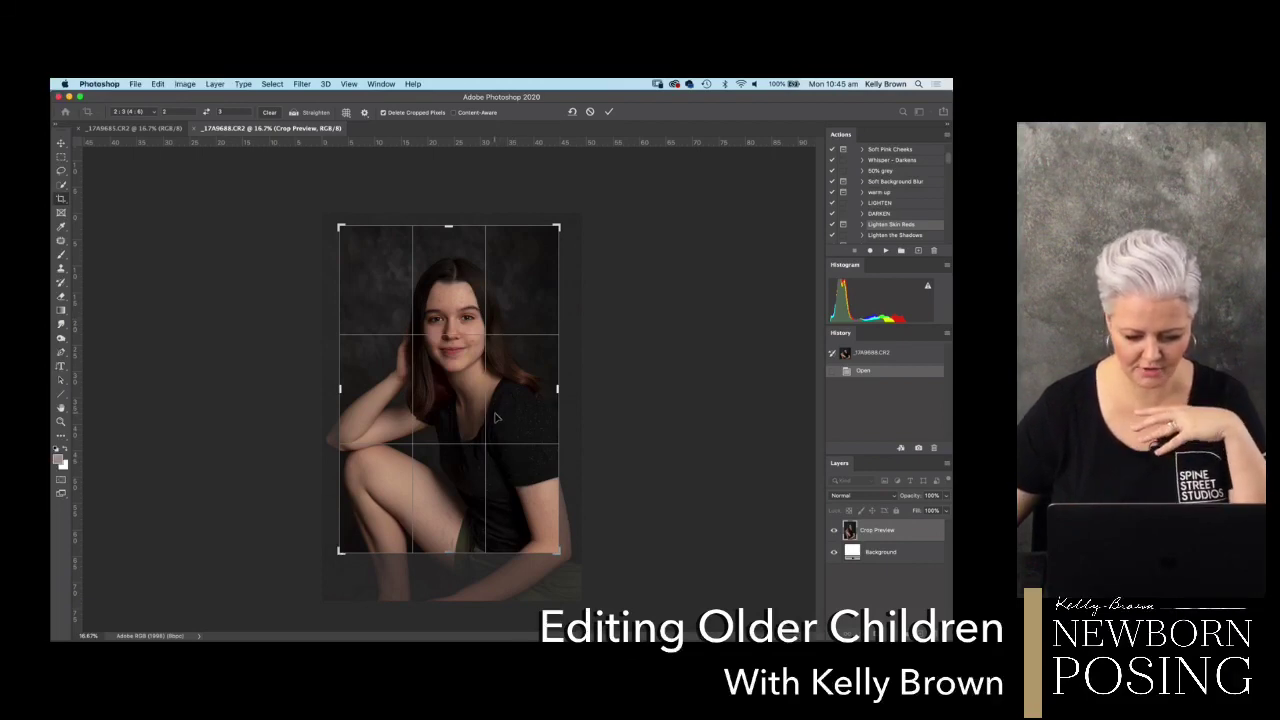
{"action": "left_click", "coordinate": [609, 111]}
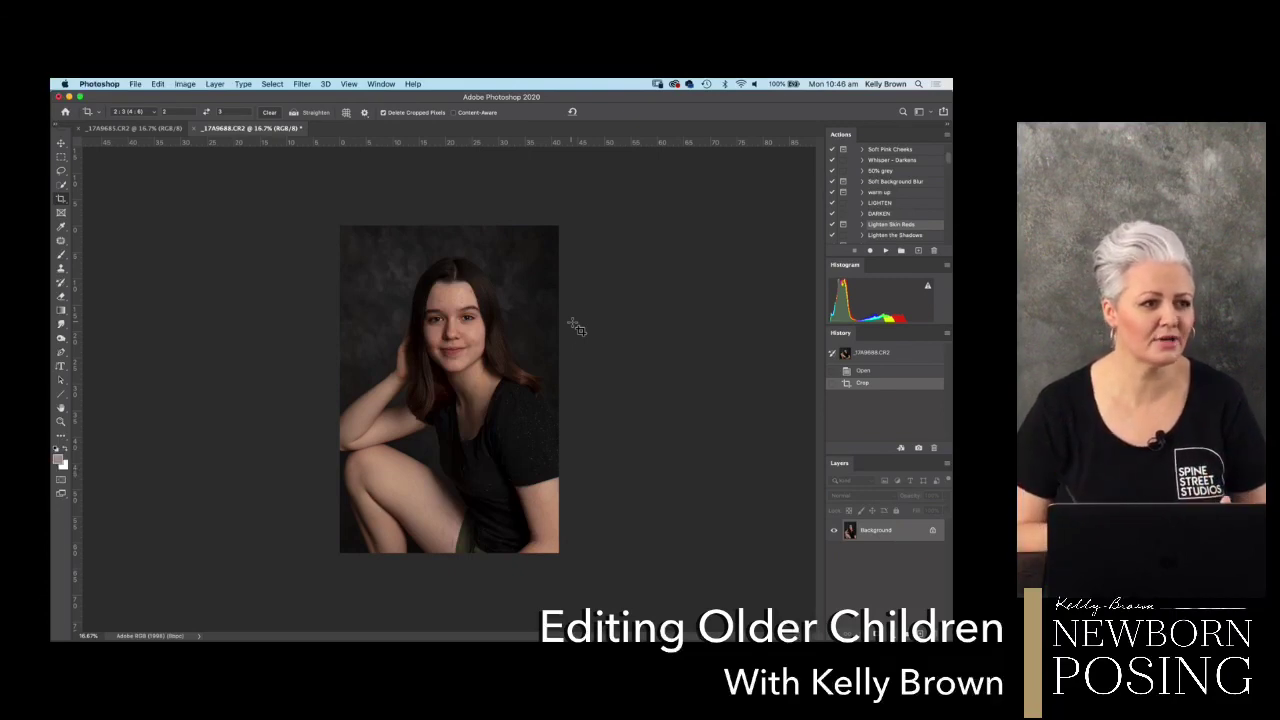
- Try brightening the girl's portrait with a Curves adjustment layer, raising the curve from the skin tone on her cheek
{"action": "key", "text": "super+equal"}
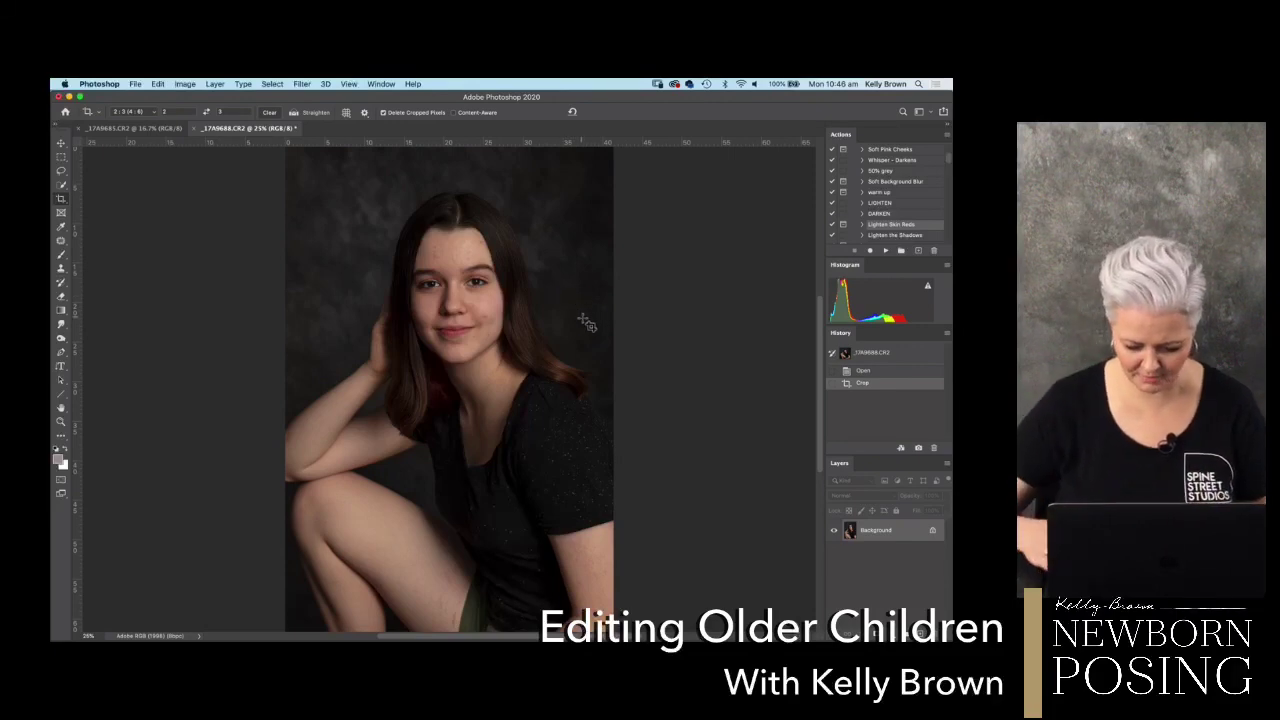
{"action": "key", "text": "super+minus"}
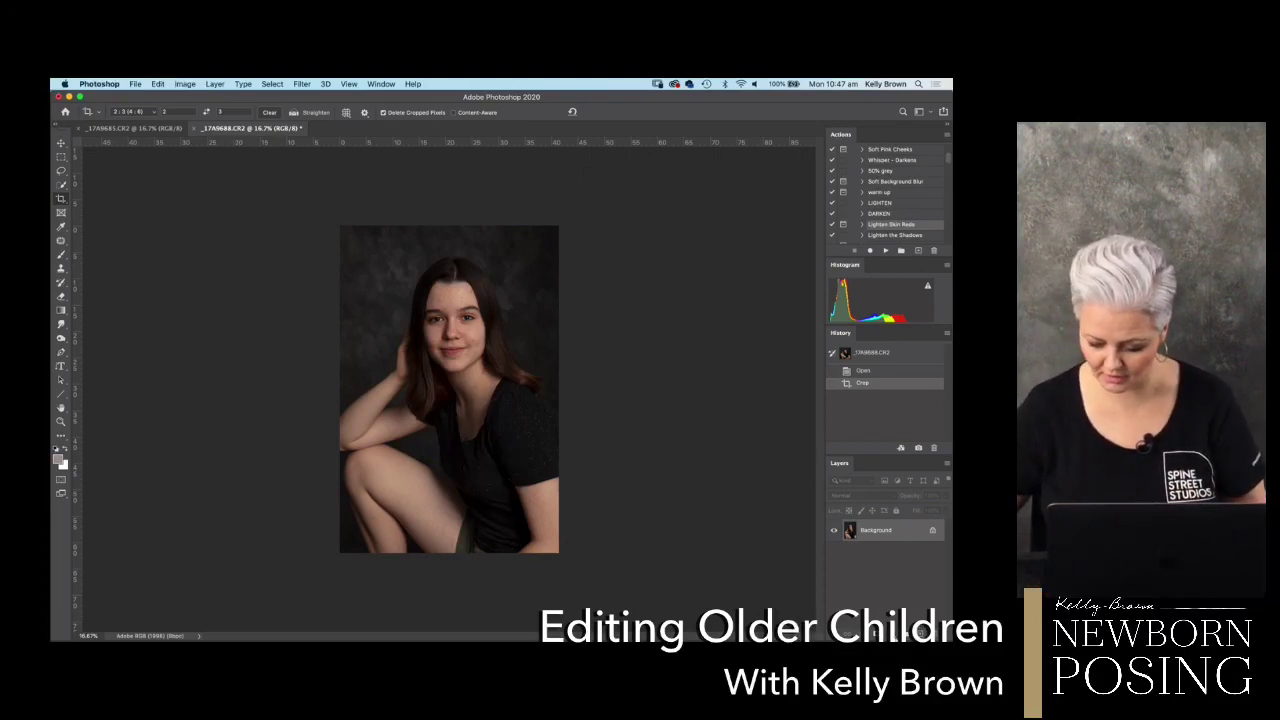
{"action": "left_click", "coordinate": [888, 632]}
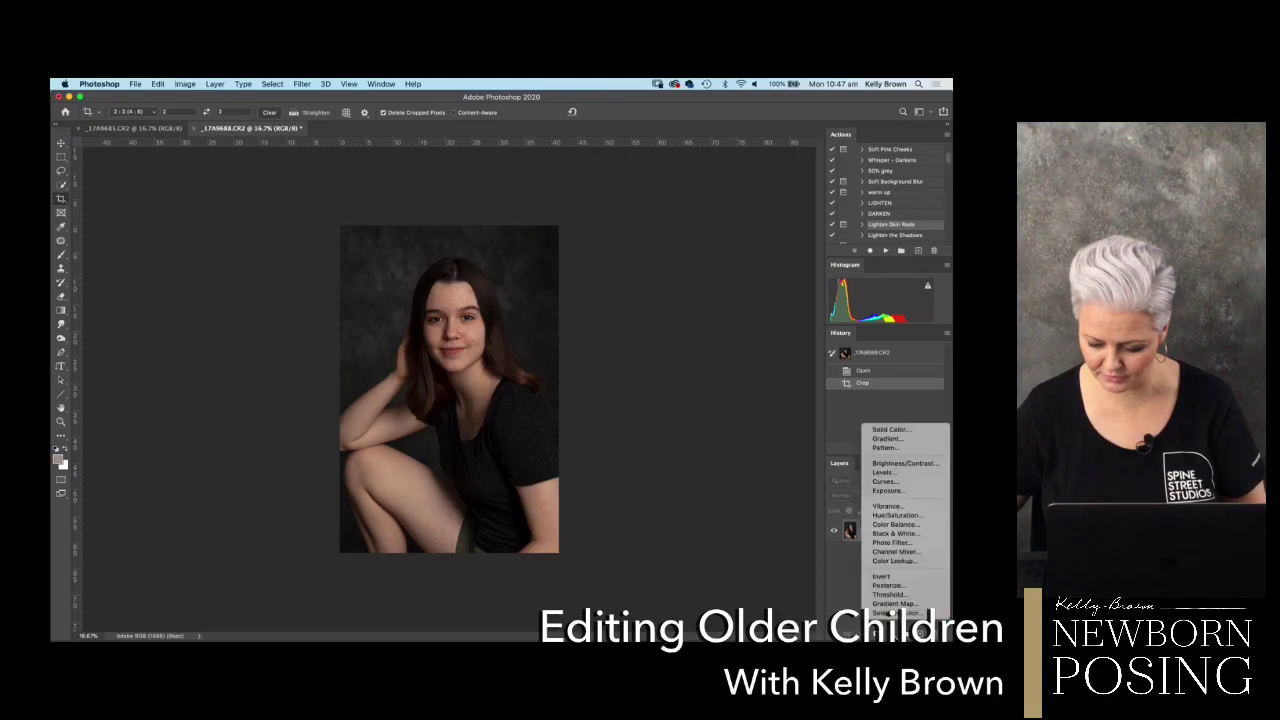
{"action": "left_click", "coordinate": [885, 484]}
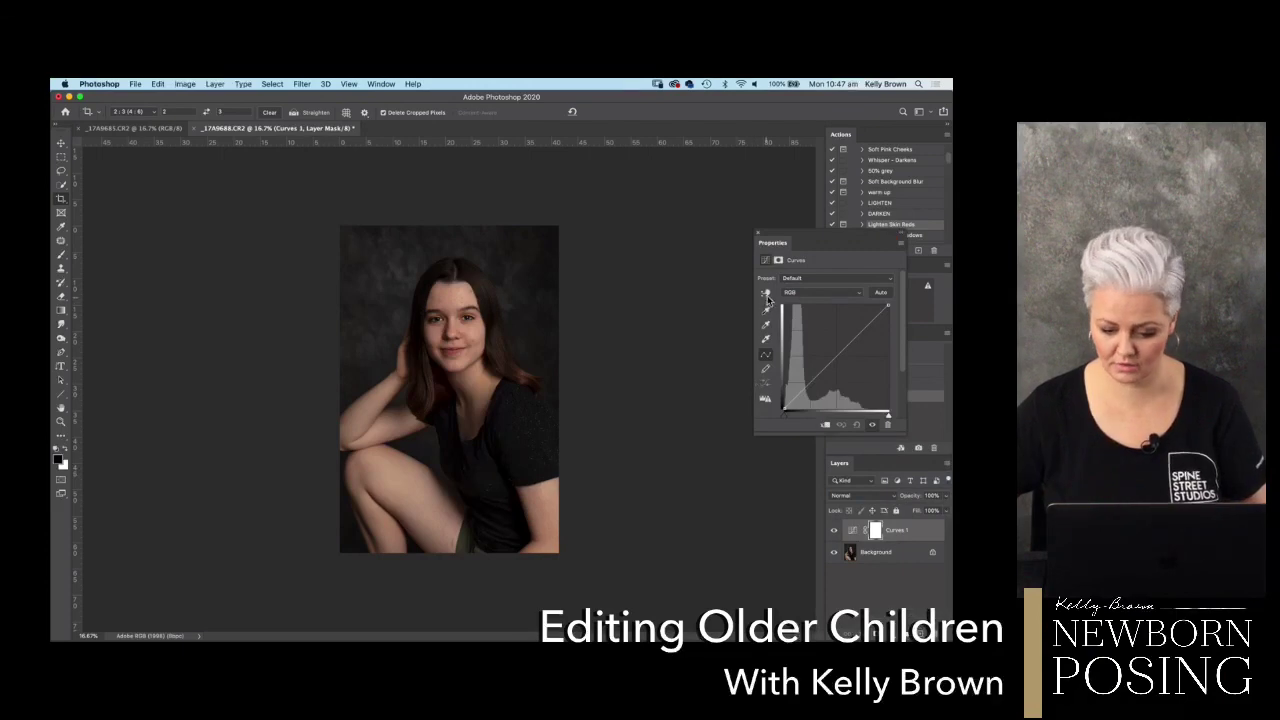
{"action": "left_click", "coordinate": [766, 294]}
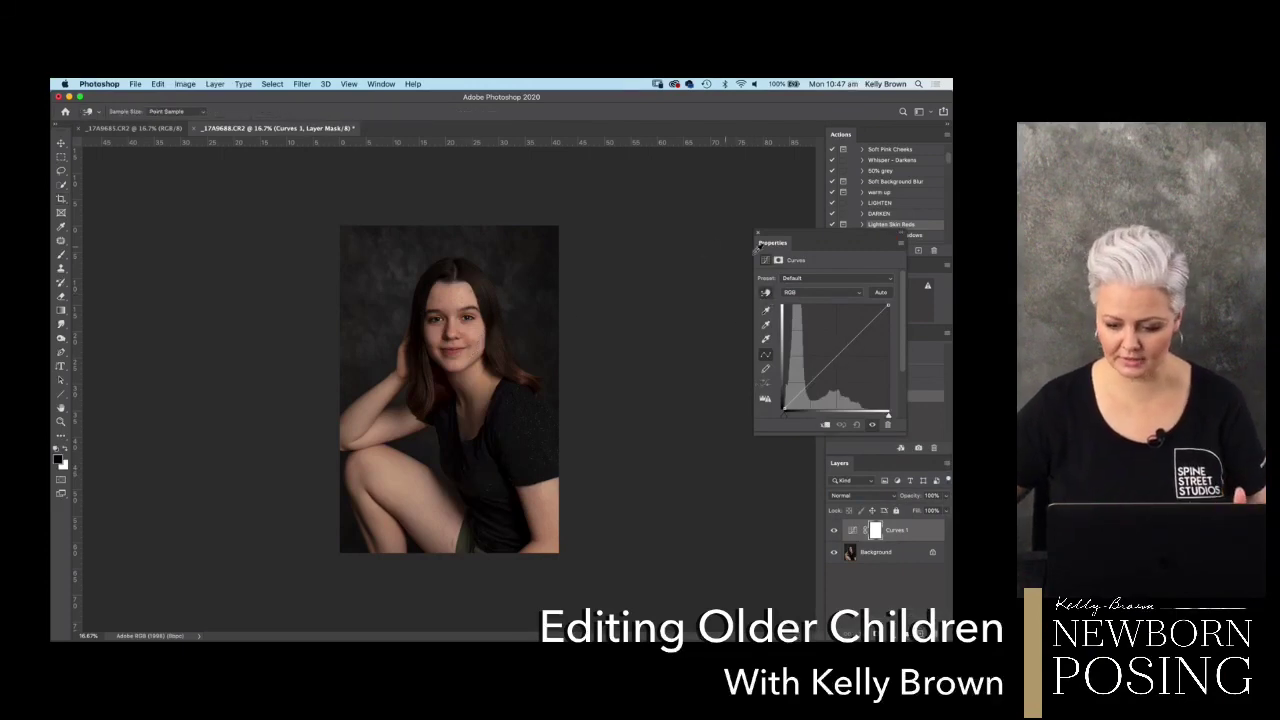
{"action": "left_click_drag", "start_coordinate": [800, 244], "coordinate": [706, 232]}
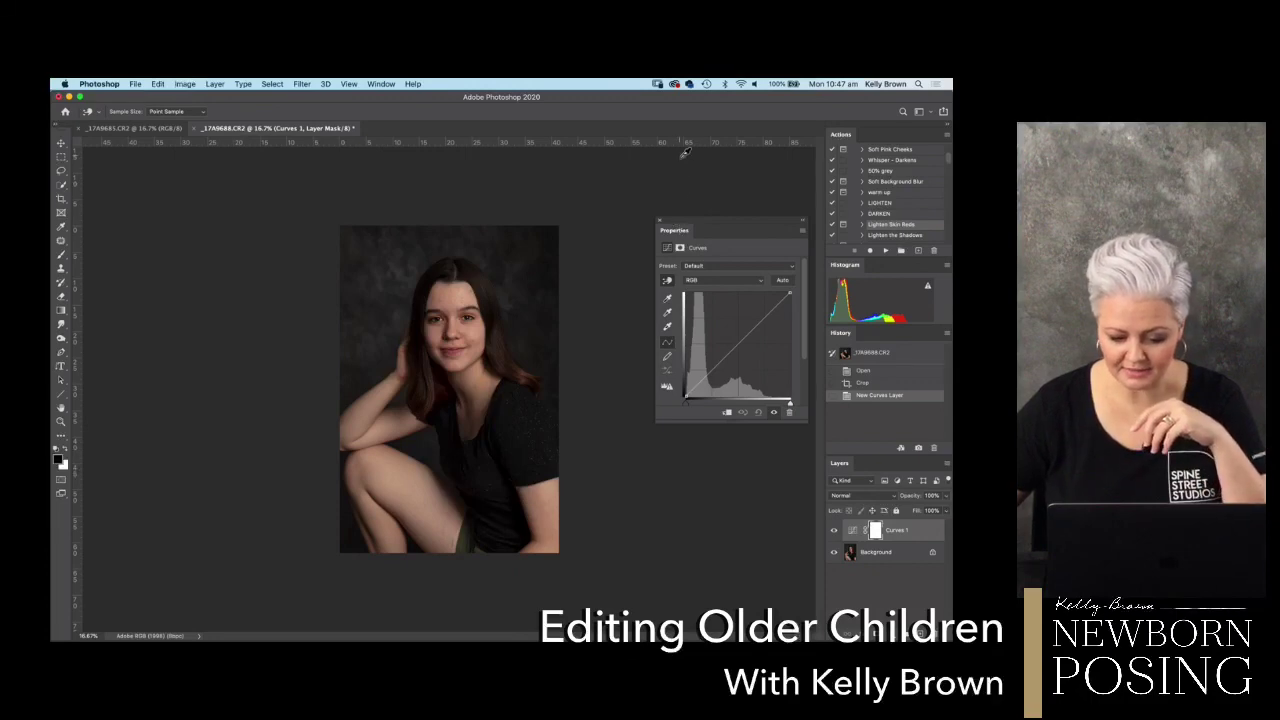
{"action": "left_click", "coordinate": [669, 284]}
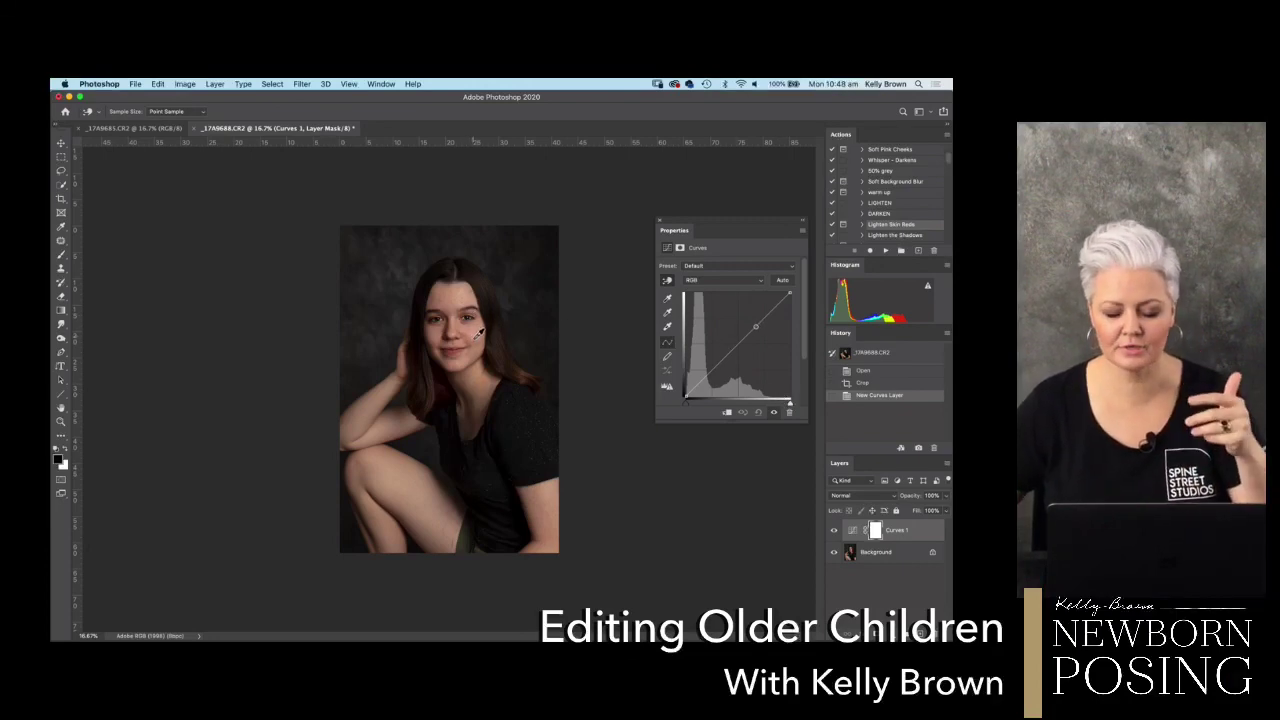
{"action": "left_click_drag", "start_coordinate": [474, 330], "coordinate": [472, 319]}
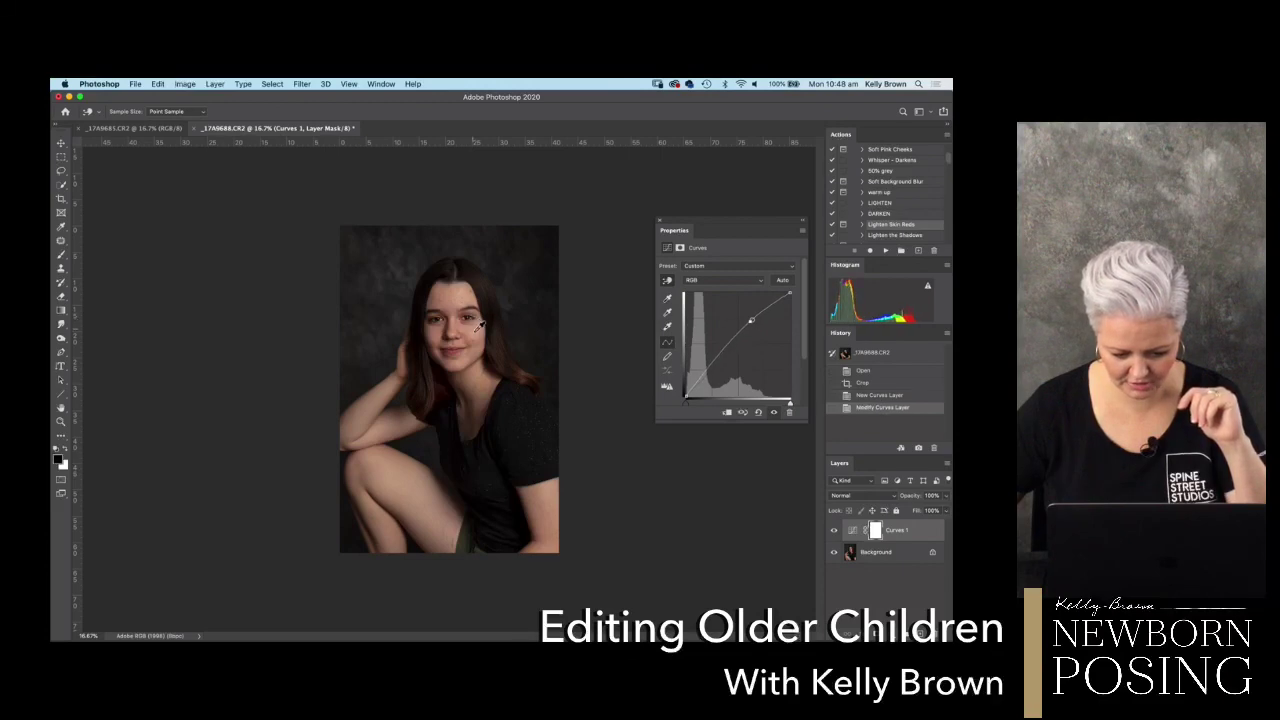
{"action": "left_click", "coordinate": [662, 221]}
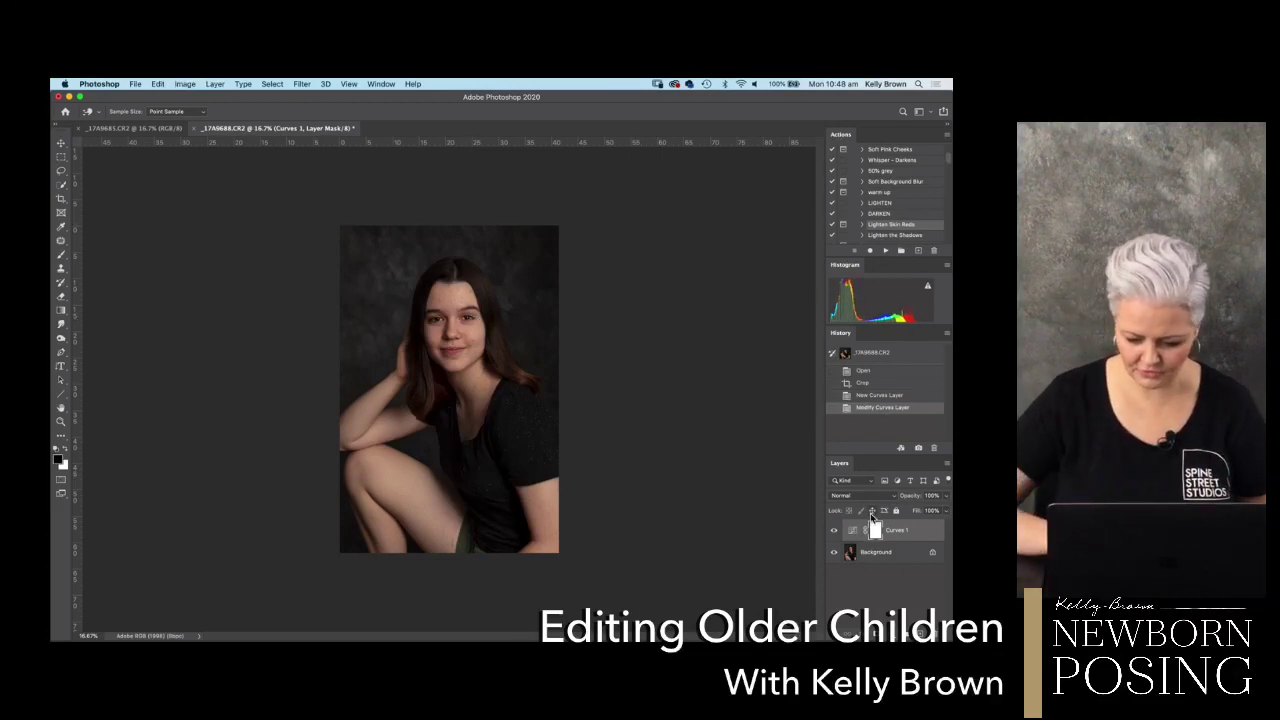
- Invert the Curves layer's mask to black, then delete the adjustment layer
{"action": "key", "text": "super+i"}
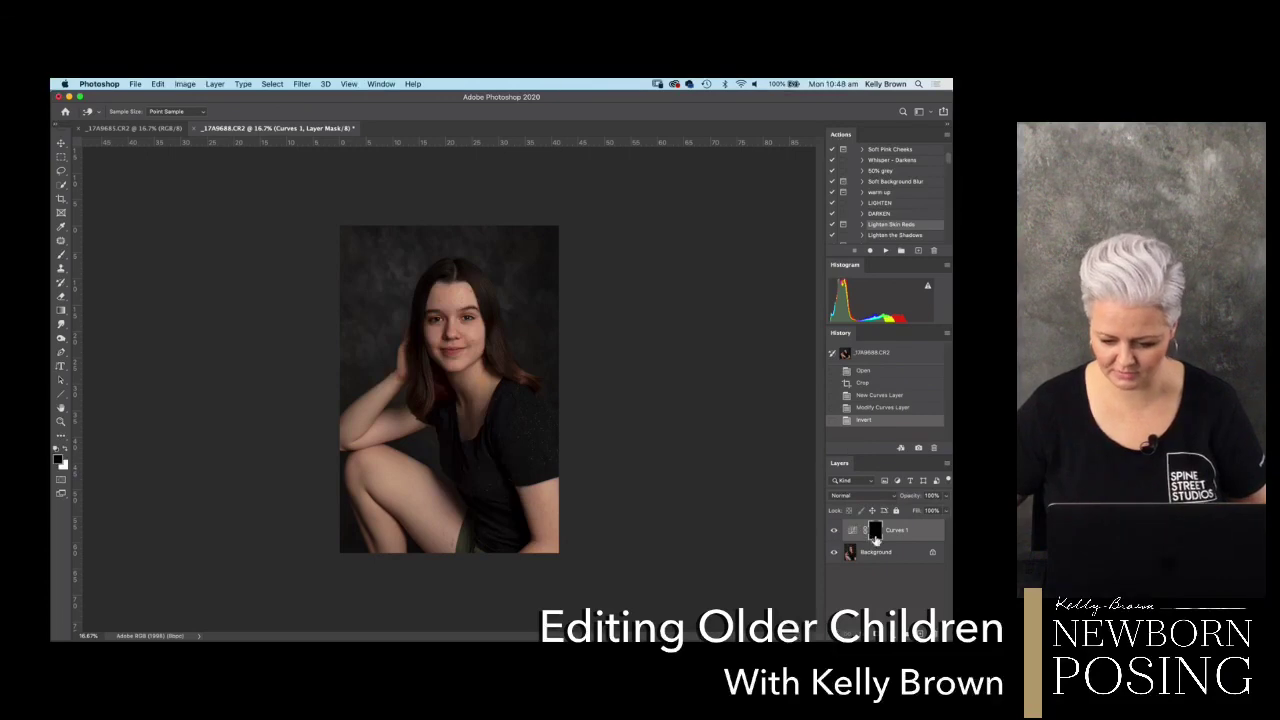
{"action": "left_click_drag", "start_coordinate": [860, 540], "coordinate": [936, 632]}
{"action": "key", "text": "c"}
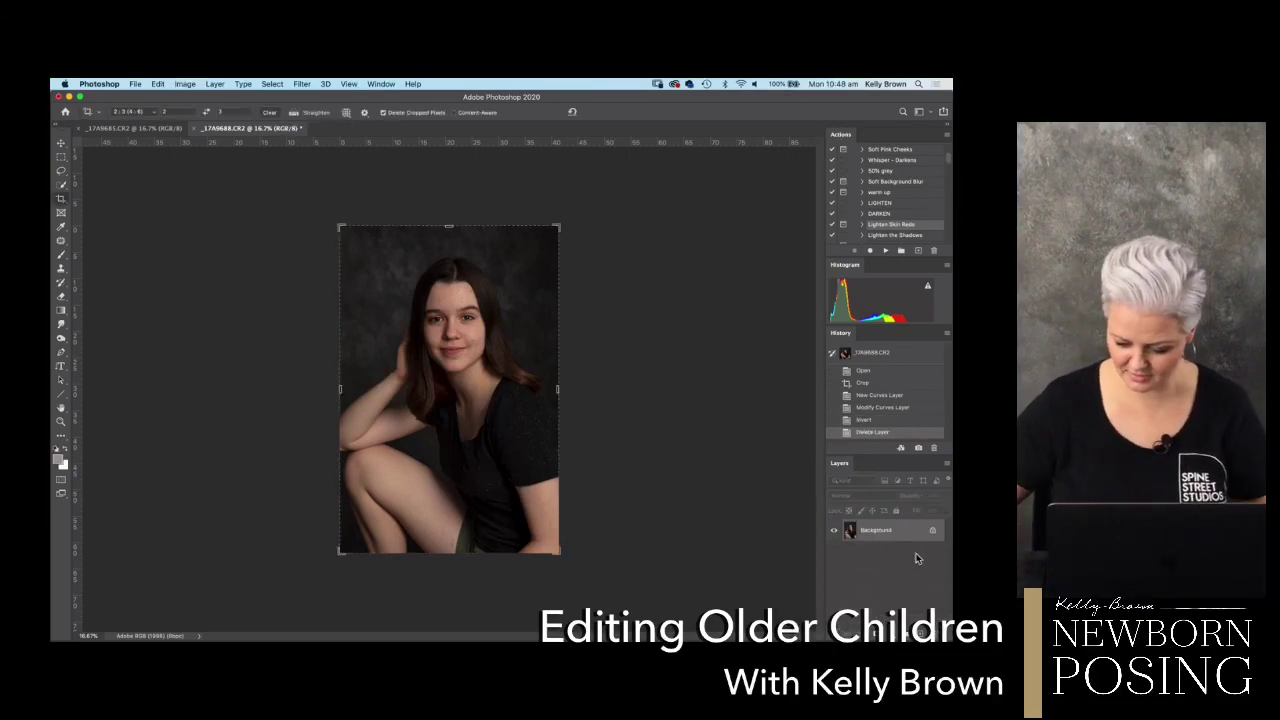
- Try a fresh Curves adjustment layer with a stronger lift sampled from the cheek, then delete that layer
{"action": "left_click", "coordinate": [897, 632]}
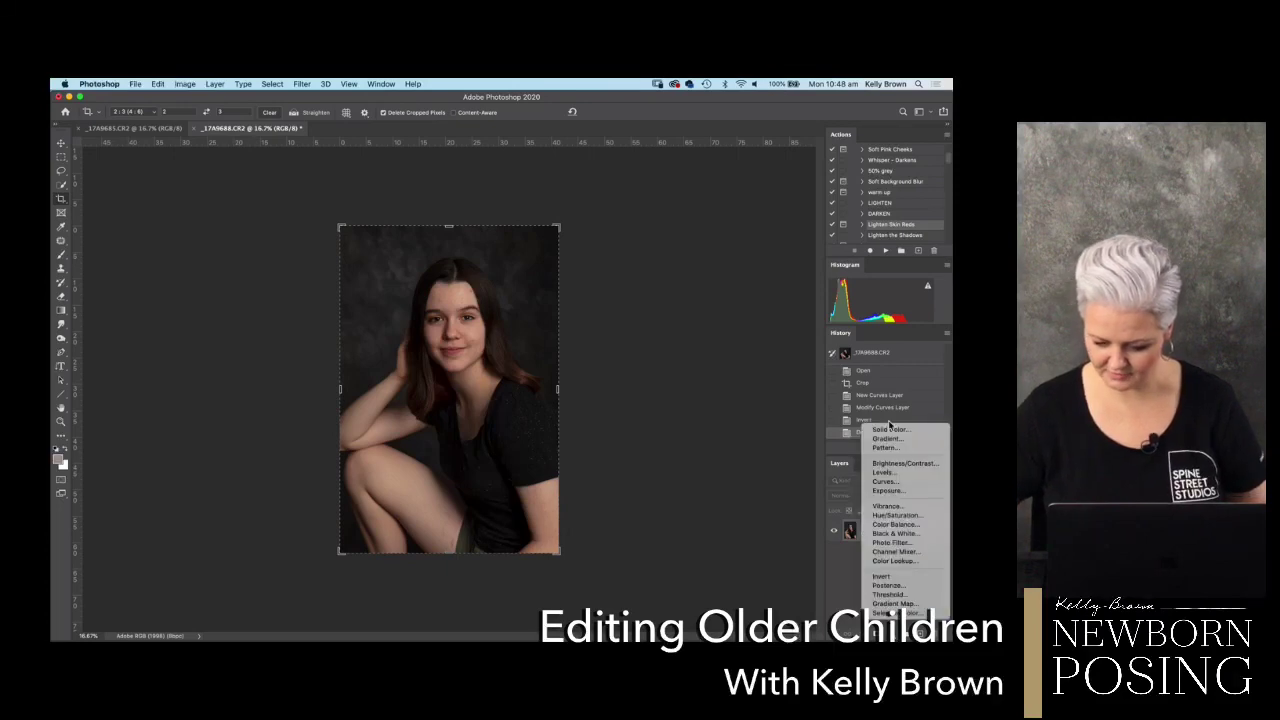
{"action": "left_click", "coordinate": [712, 333]}
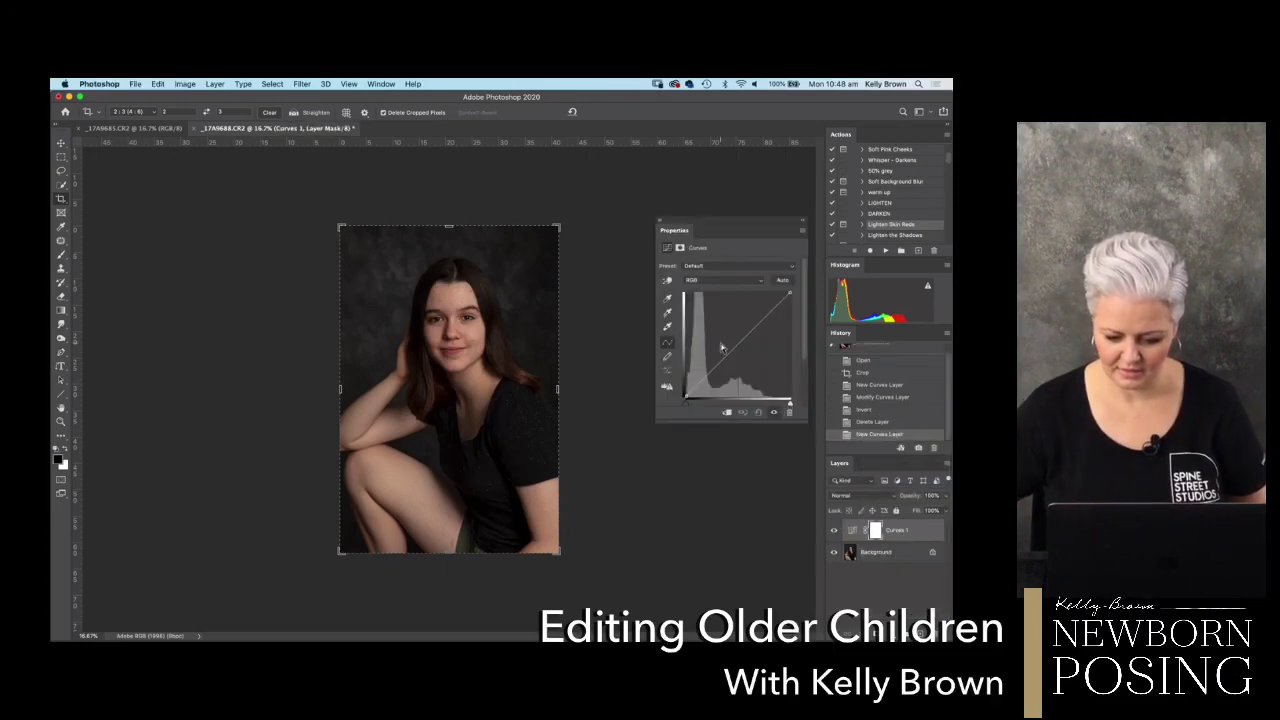
{"action": "left_click", "coordinate": [668, 282]}
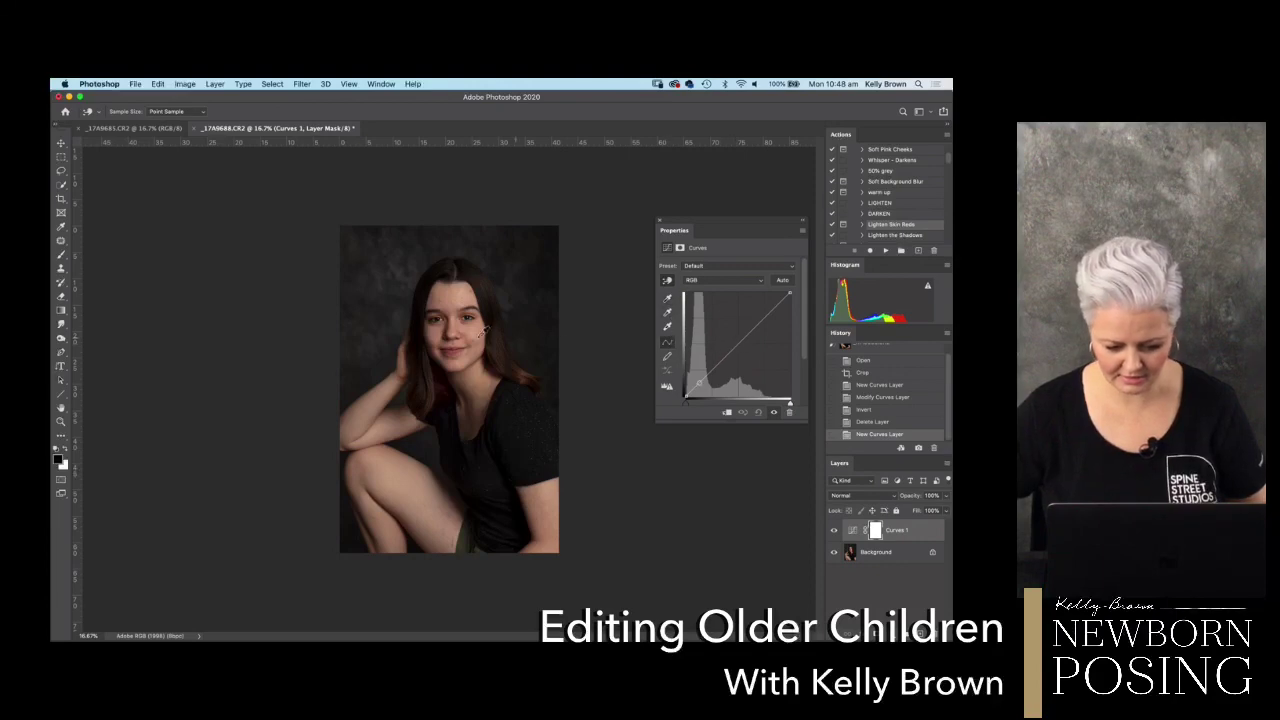
{"action": "left_click_drag", "start_coordinate": [476, 334], "coordinate": [468, 322]}
{"action": "mouse_move", "coordinate": [467, 320]}
{"action": "left_mouse_down"}
{"action": "mouse_move", "coordinate": [477, 329]}
{"action": "mouse_move", "coordinate": [466, 328]}
{"action": "left_mouse_up"}
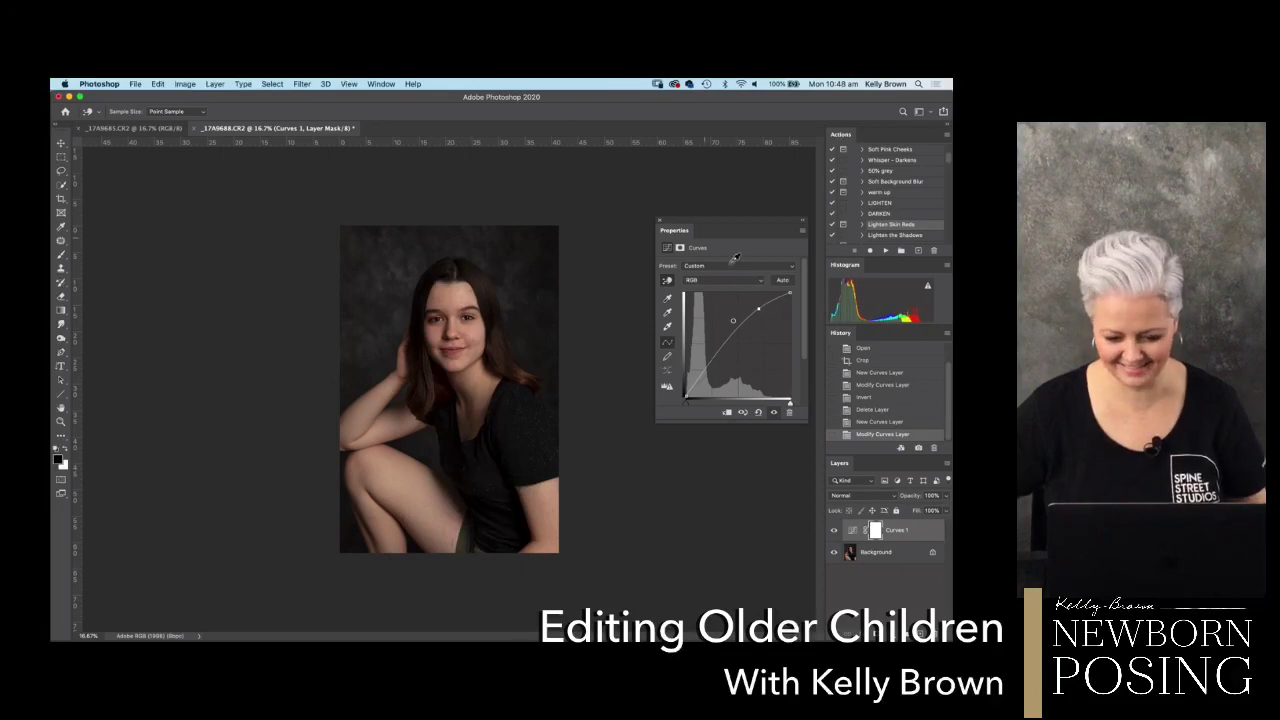
{"action": "left_click", "coordinate": [661, 220]}
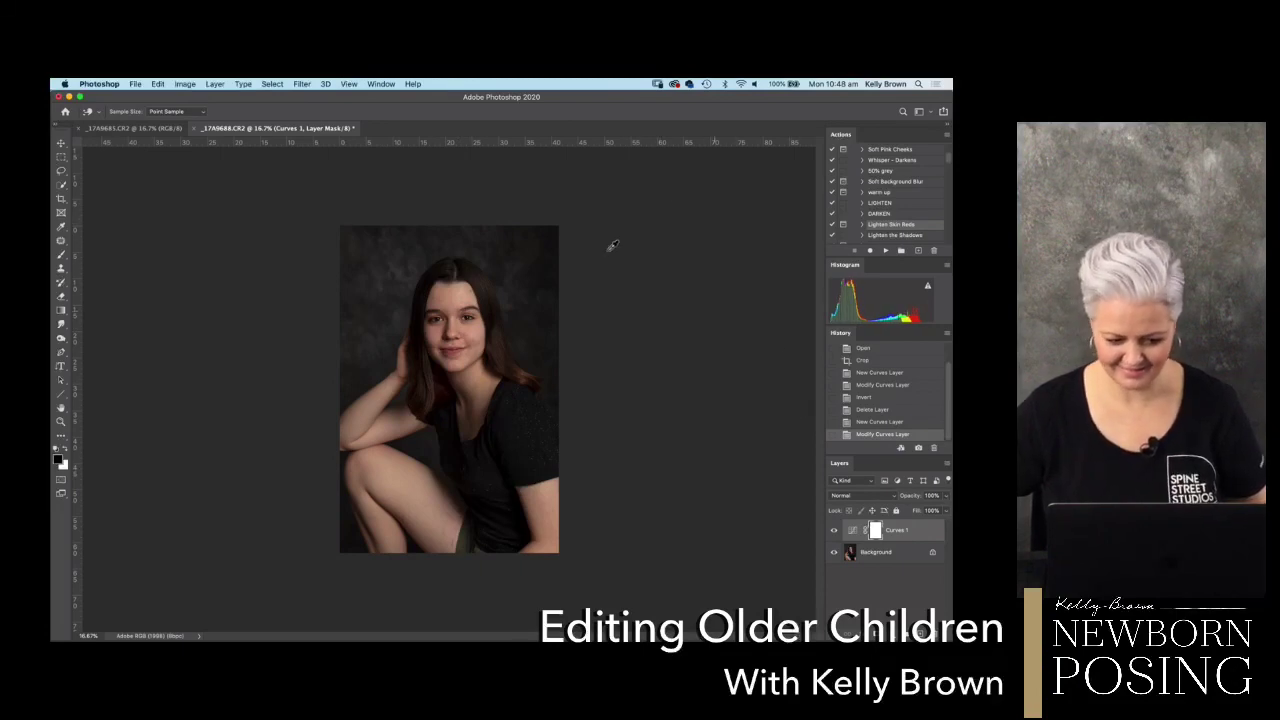
{"action": "left_click_drag", "start_coordinate": [848, 538], "coordinate": [936, 628]}
{"action": "key", "text": "c"}
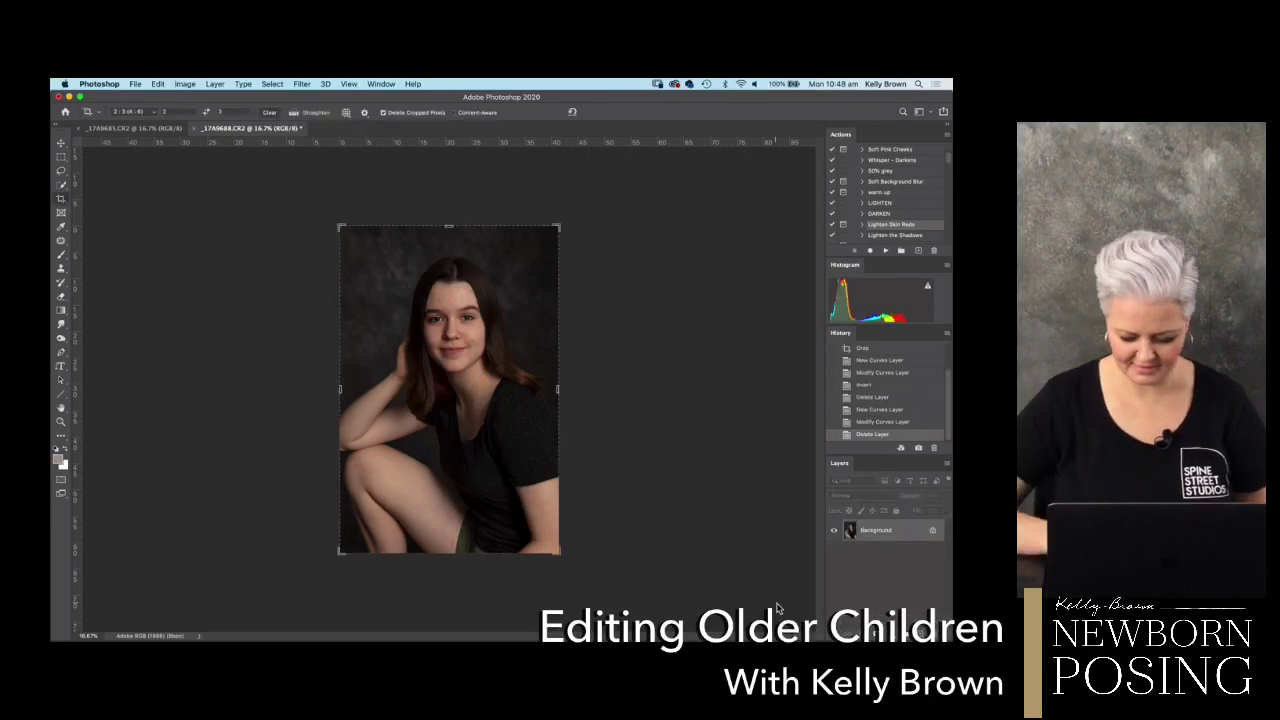
- Duplicate the background layer and slightly brighten the copy with Curves, raising the tone sampled from the girl's cheek
{"action": "key", "text": "super+j"}
{"action": "key", "text": "super+m"}
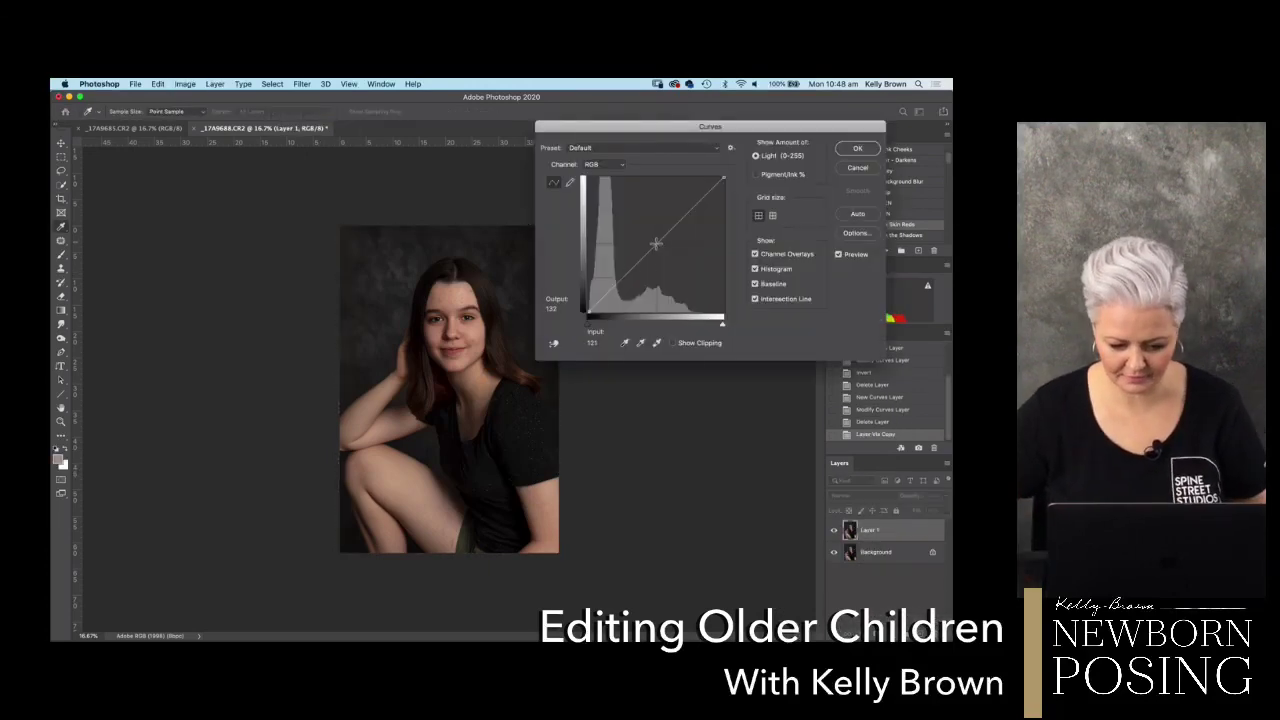
{"action": "left_click_drag", "start_coordinate": [645, 257], "coordinate": [645, 236]}
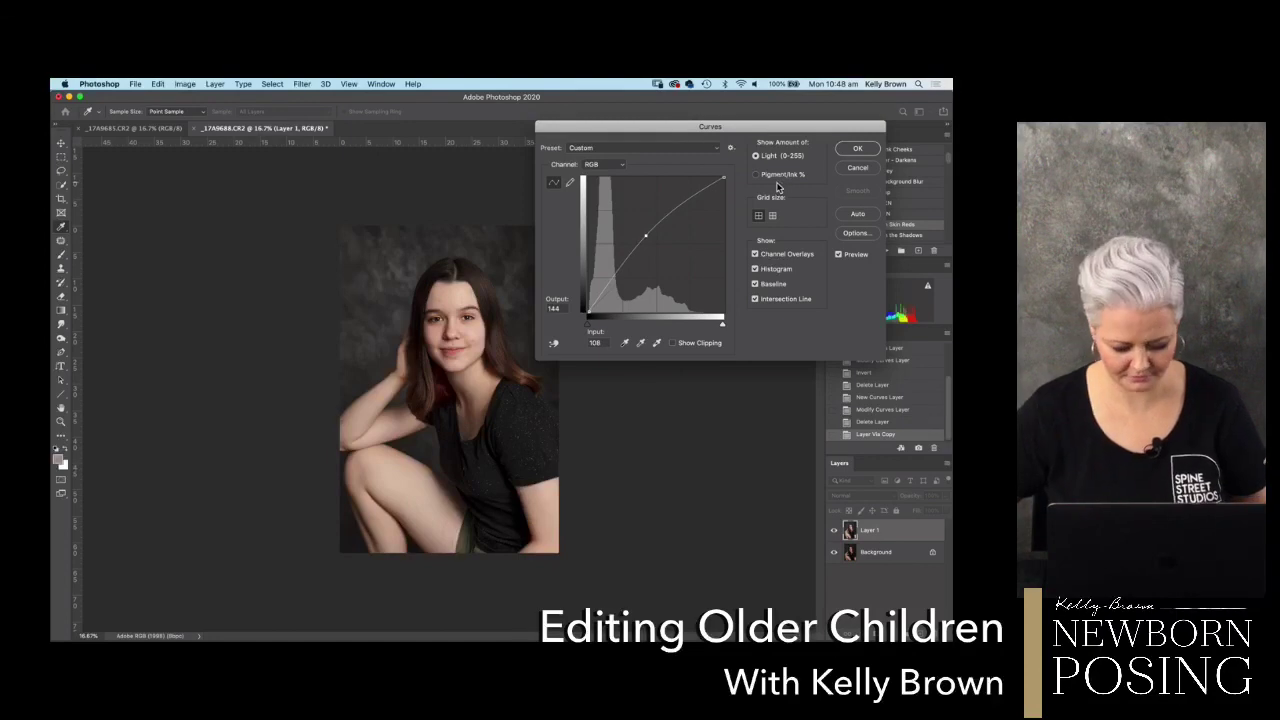
{"action": "key", "text": "super+z"}
{"action": "left_click", "coordinate": [555, 344]}
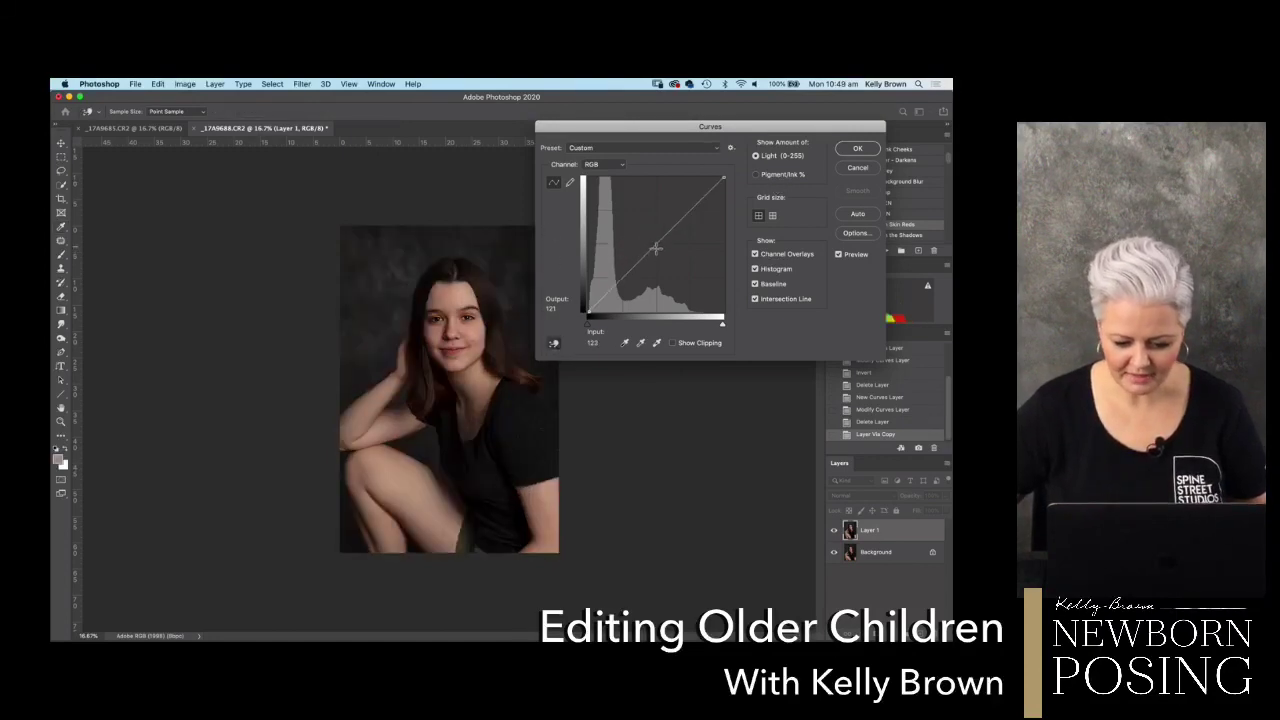
{"action": "left_click_drag", "start_coordinate": [476, 340], "coordinate": [476, 328]}
{"action": "left_click", "coordinate": [857, 148]}
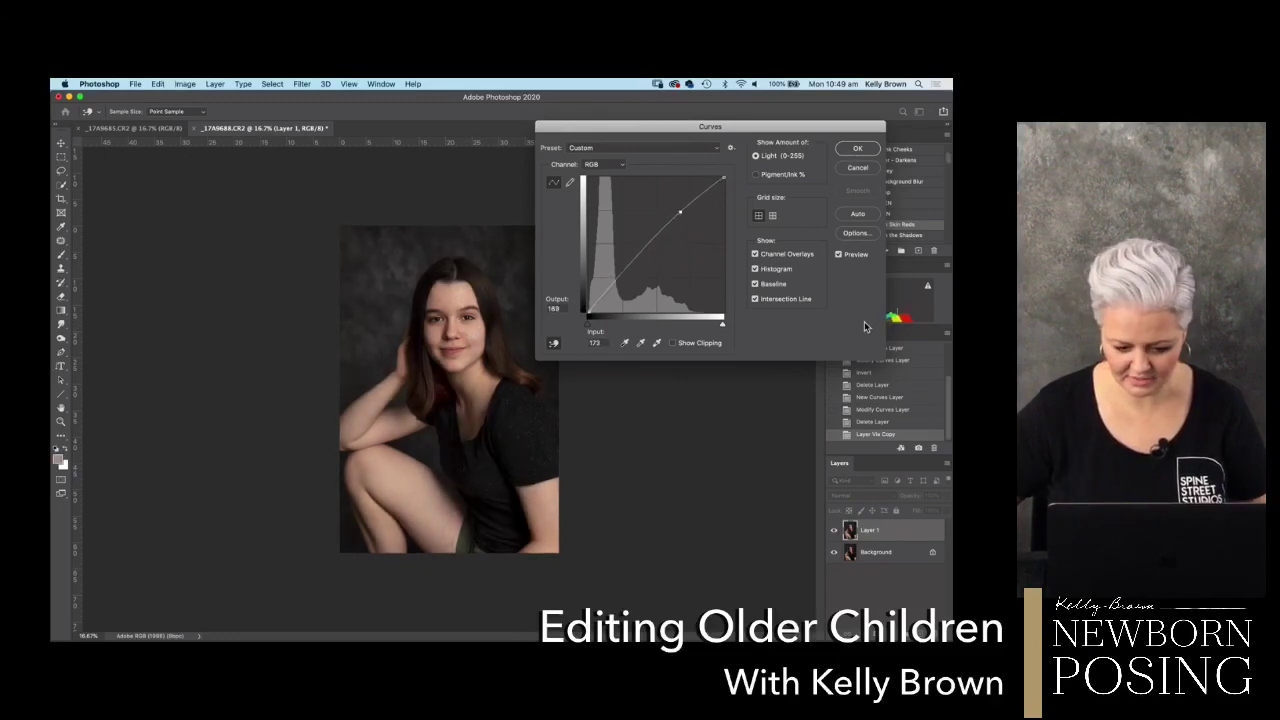
- Add a black layer mask to the brightened copy and ready the Brush tool with white as the foreground colour
{"action": "left_click", "coordinate": [872, 630]}
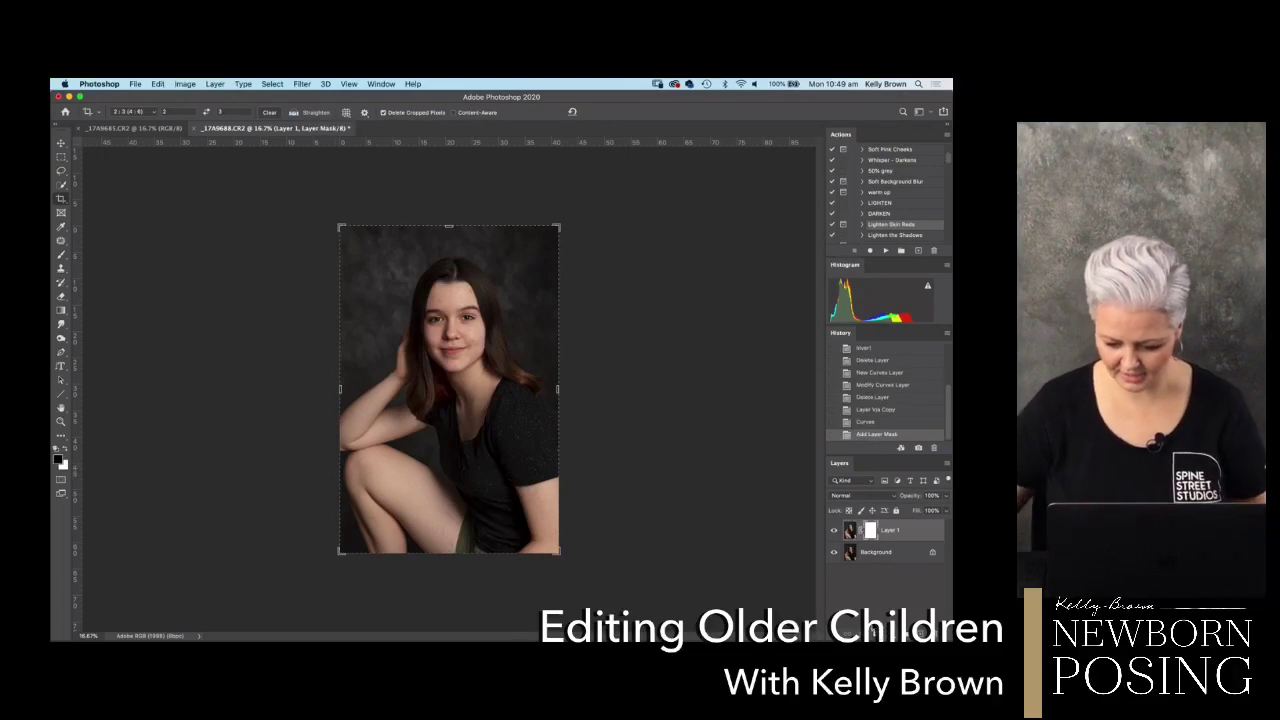
{"action": "key", "text": "super+i"}
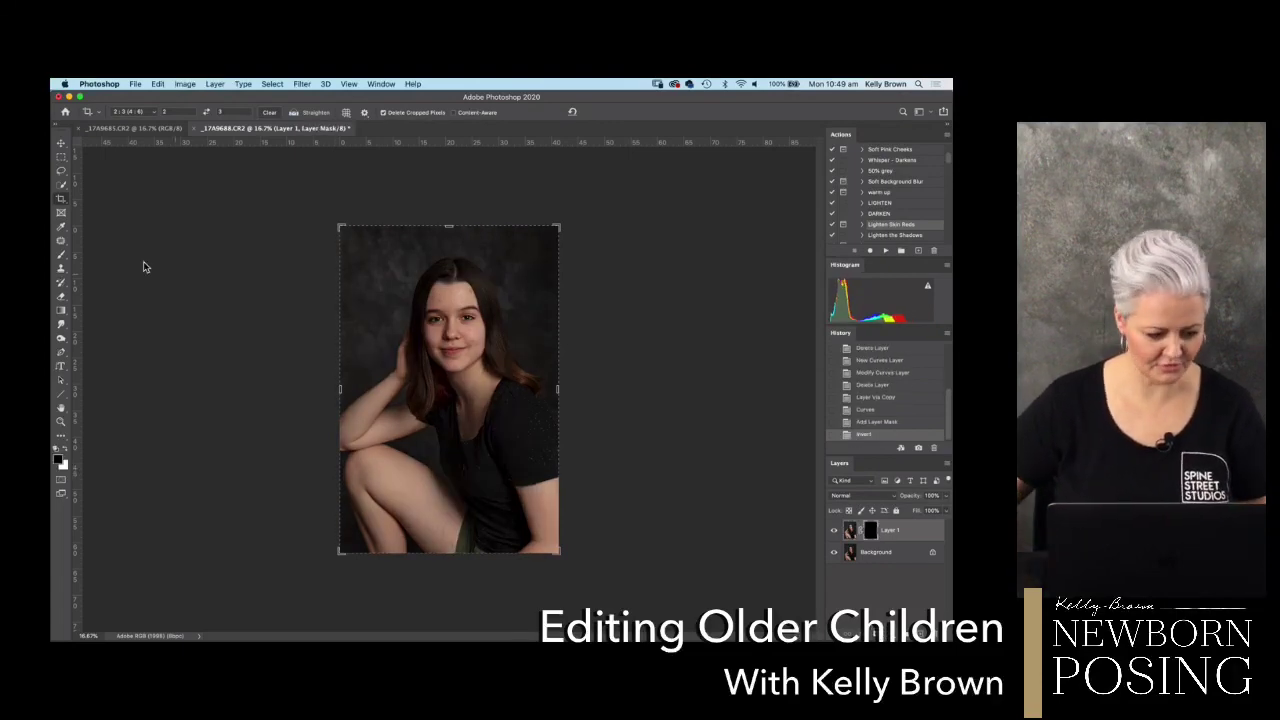
{"action": "left_click", "coordinate": [61, 255]}
{"action": "key", "text": "x"}
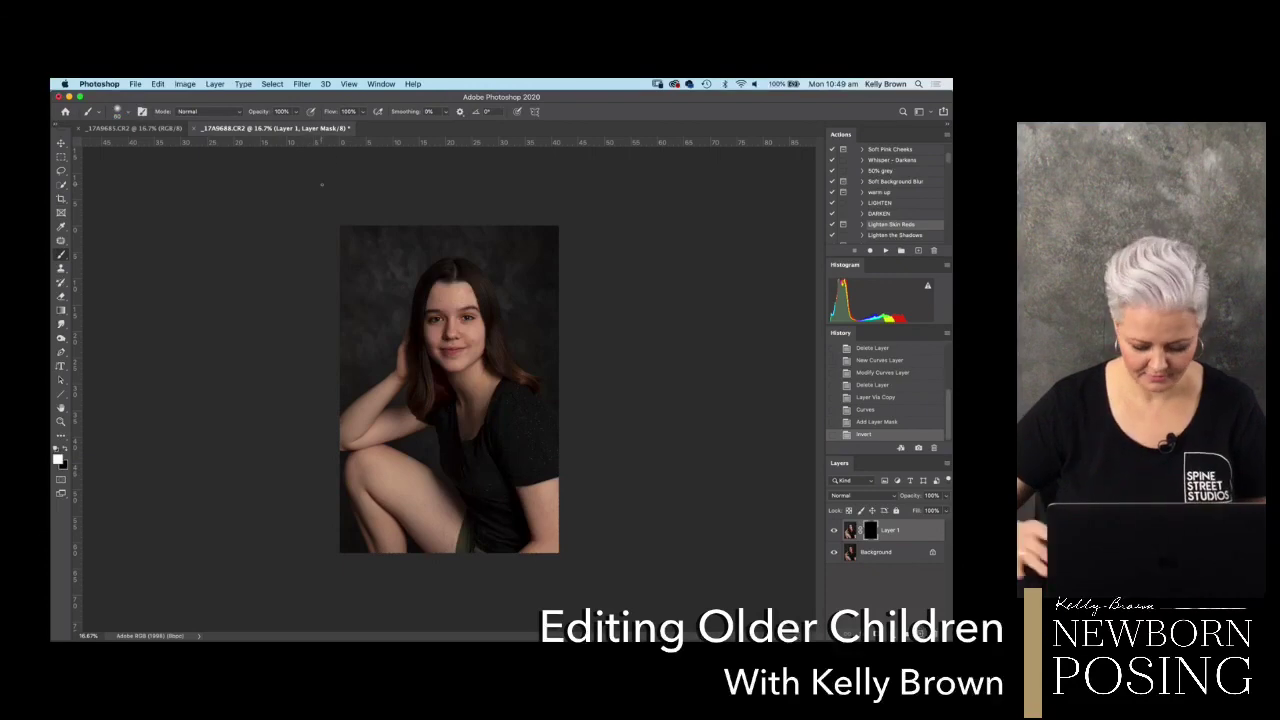
- Set the brush opacity to 45% and paint white on the brightened copy's mask over the girl's face and eyes
{"action": "key", "text": "super+equal"}
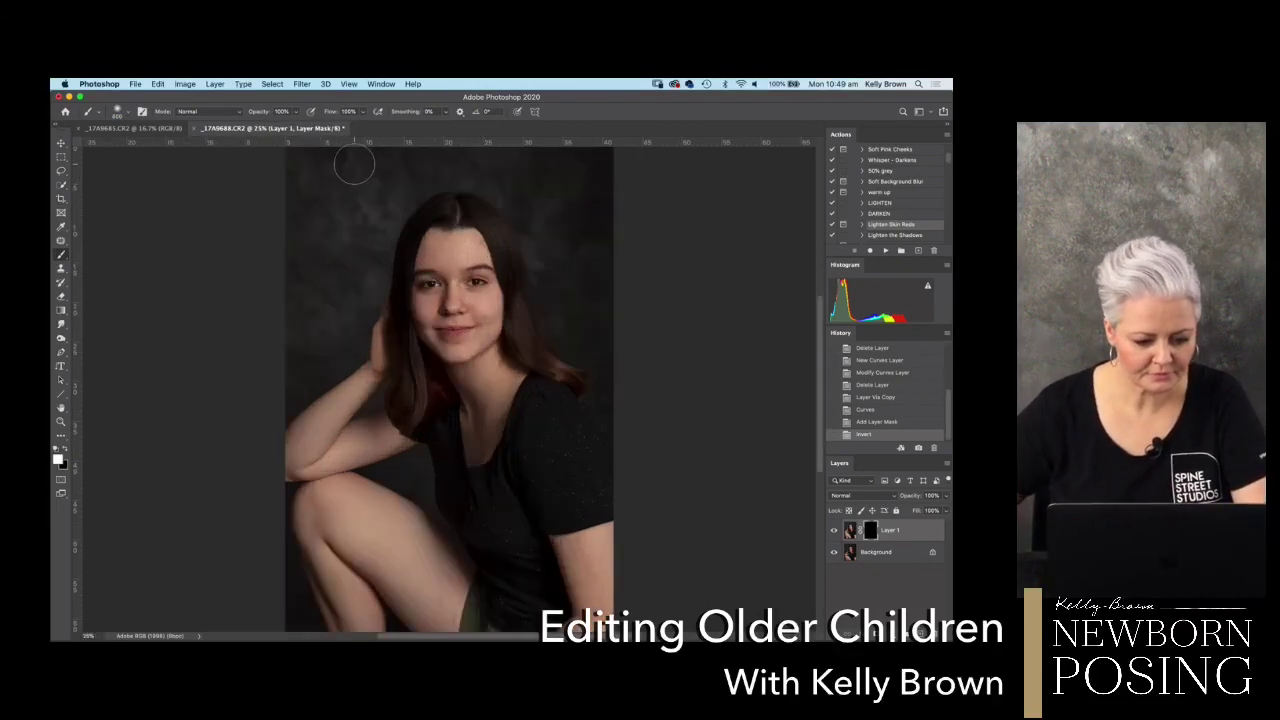
{"action": "left_click_drag", "start_coordinate": [295, 112], "coordinate": [270, 128]}
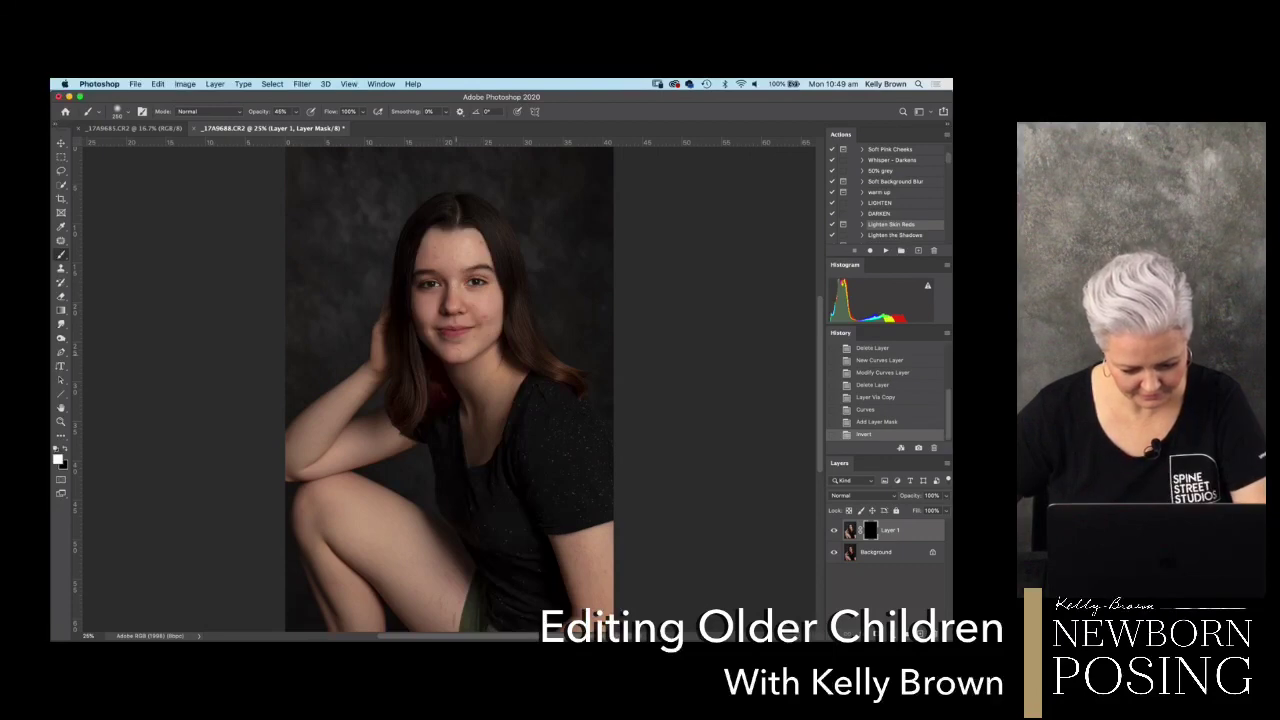
{"action": "mouse_move", "coordinate": [470, 330]}
{"action": "left_mouse_down"}
{"action": "mouse_move", "coordinate": [463, 350]}
{"action": "mouse_move", "coordinate": [491, 345]}
{"action": "mouse_move", "coordinate": [487, 300]}
{"action": "mouse_move", "coordinate": [445, 300]}
{"action": "left_mouse_up"}
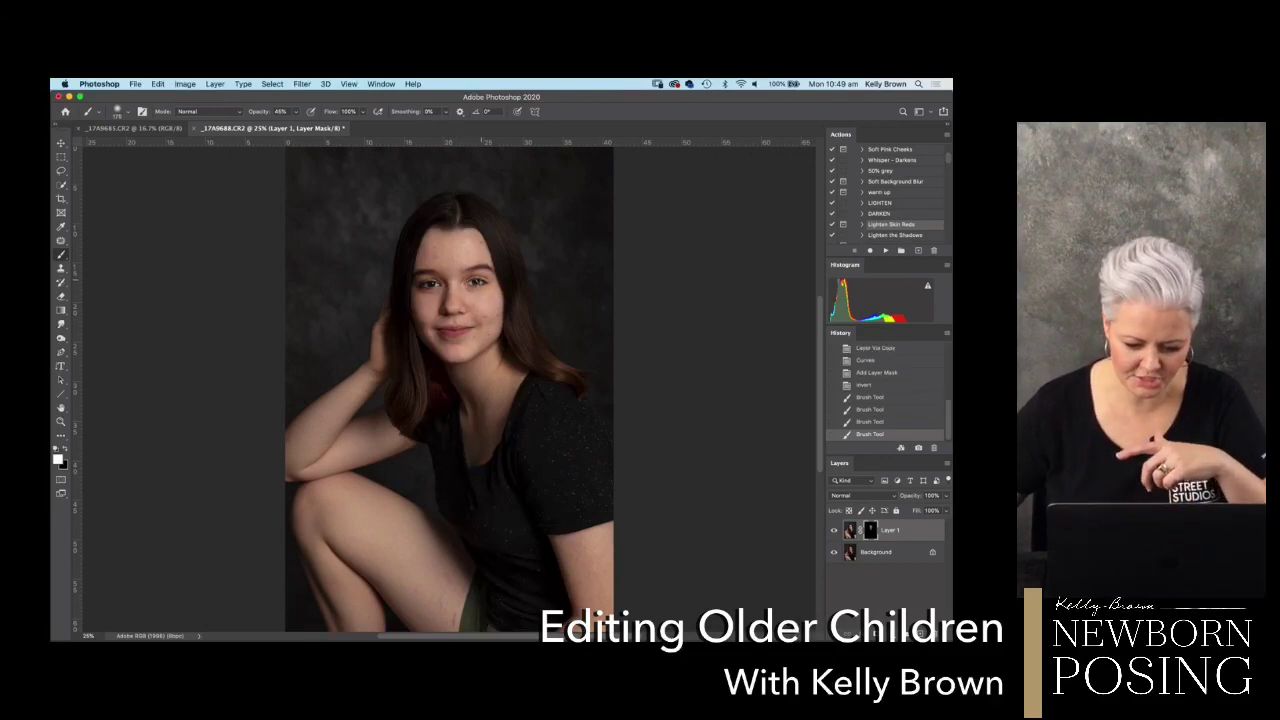
{"action": "left_click", "coordinate": [476, 283]}
{"action": "left_click", "coordinate": [482, 285]}
{"action": "left_click", "coordinate": [470, 284]}
{"action": "left_click", "coordinate": [425, 285]}
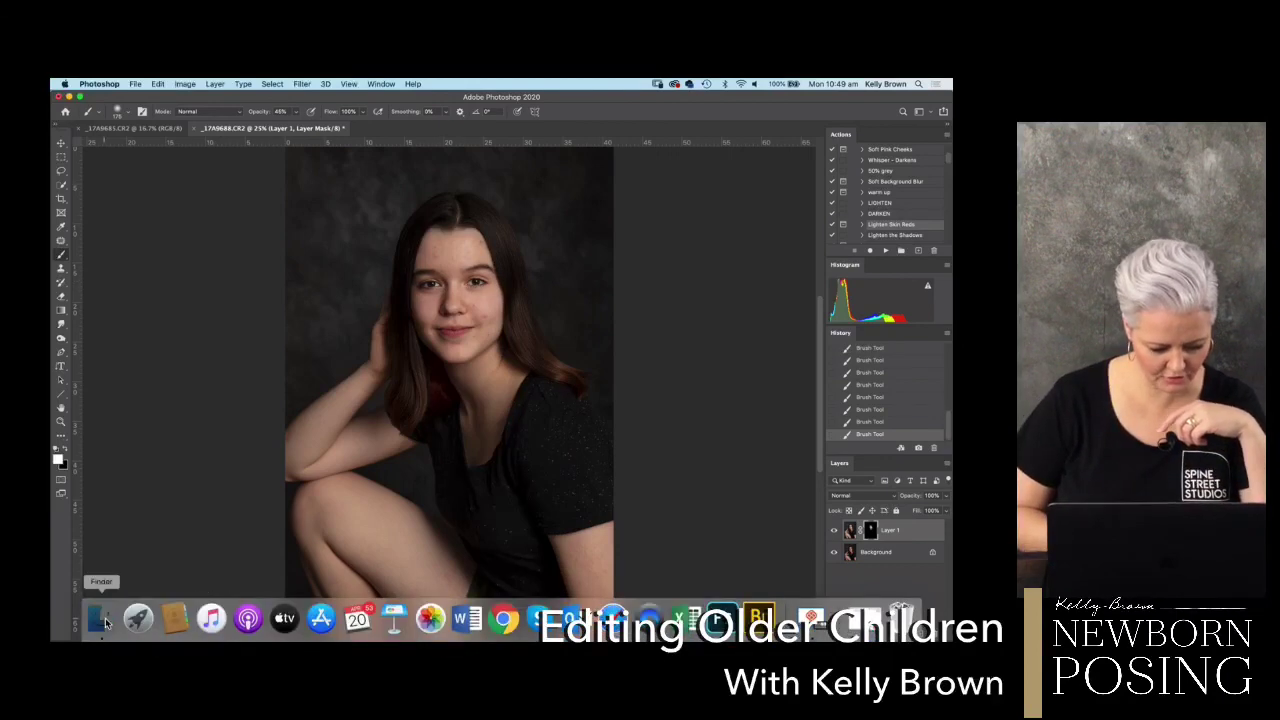
- Switch to Finder to preview the finished circus portrait _17A0165r-for-web.jpg on the Desktop, then return to Photoshop
{"action": "left_click", "coordinate": [190, 617]}
{"action": "left_click", "coordinate": [172, 140]}
{"action": "key", "text": "space"}
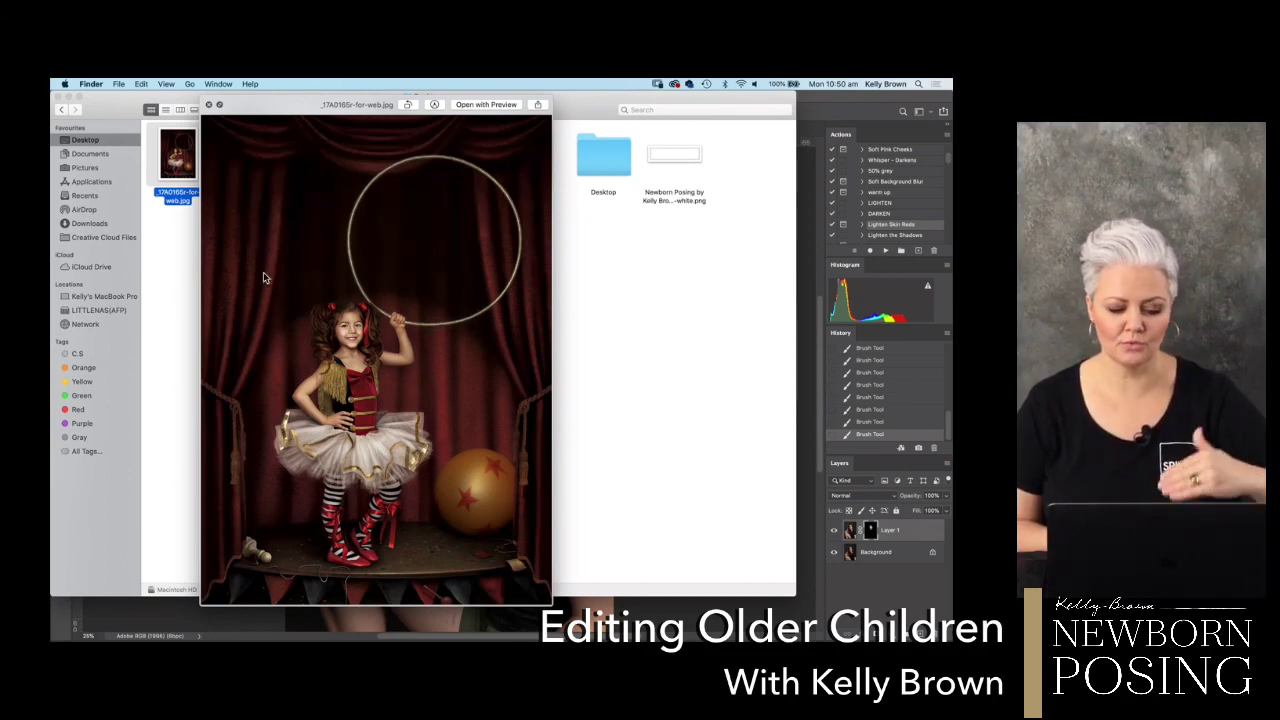
{"action": "left_click", "coordinate": [208, 104]}
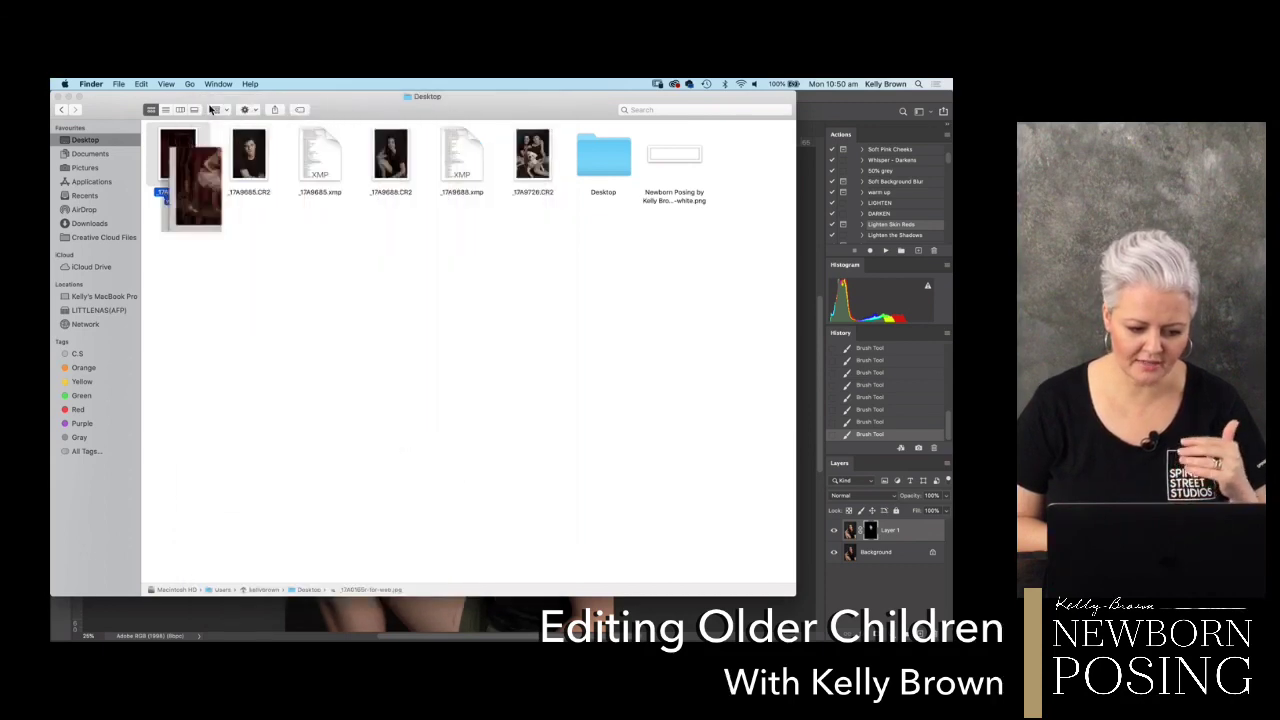
{"action": "left_click", "coordinate": [220, 275]}
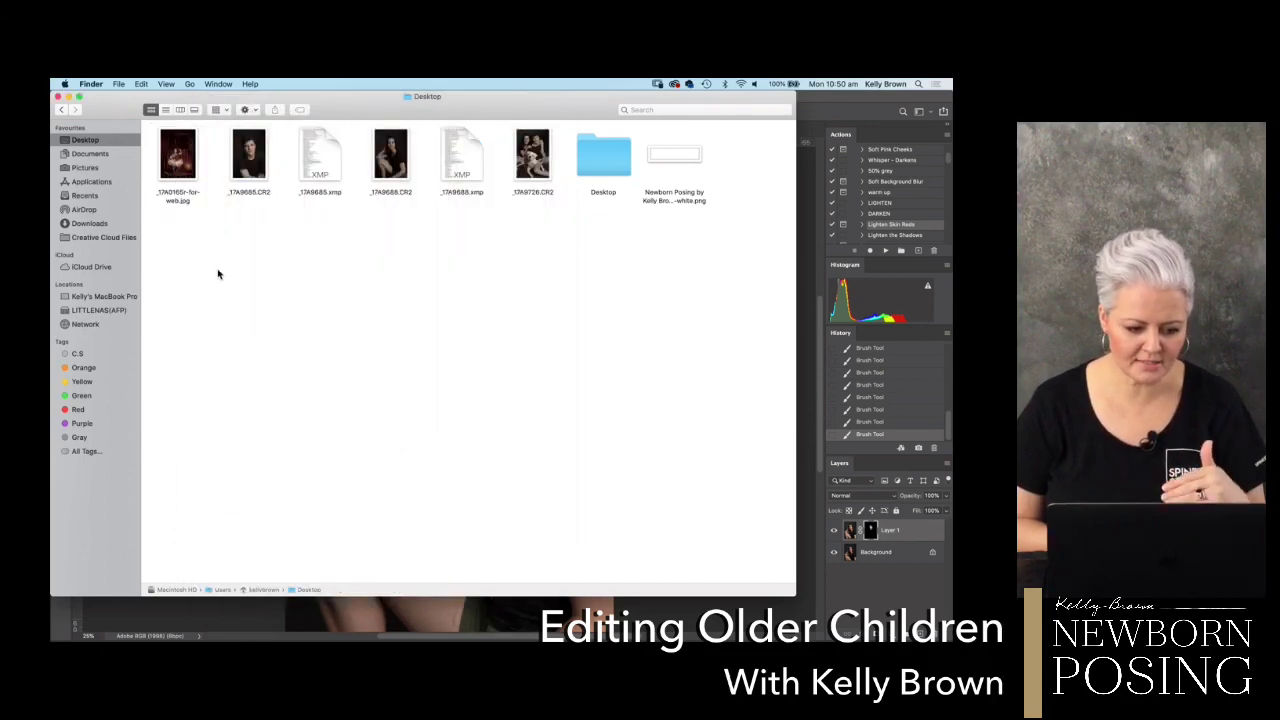
{"action": "left_click", "coordinate": [248, 610]}
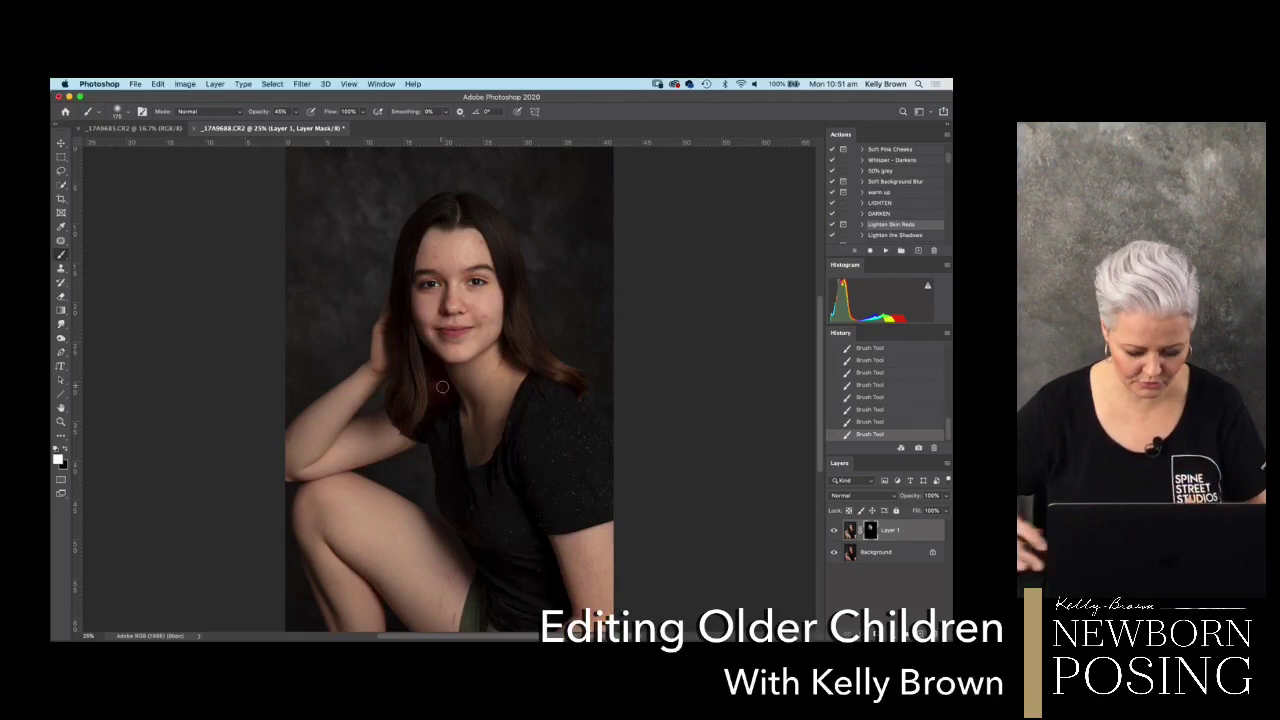
- Enlarge the brush to 300 px and paint more brightening over the girl's face and neck on the mask
{"action": "key", "text": "super+equal"}
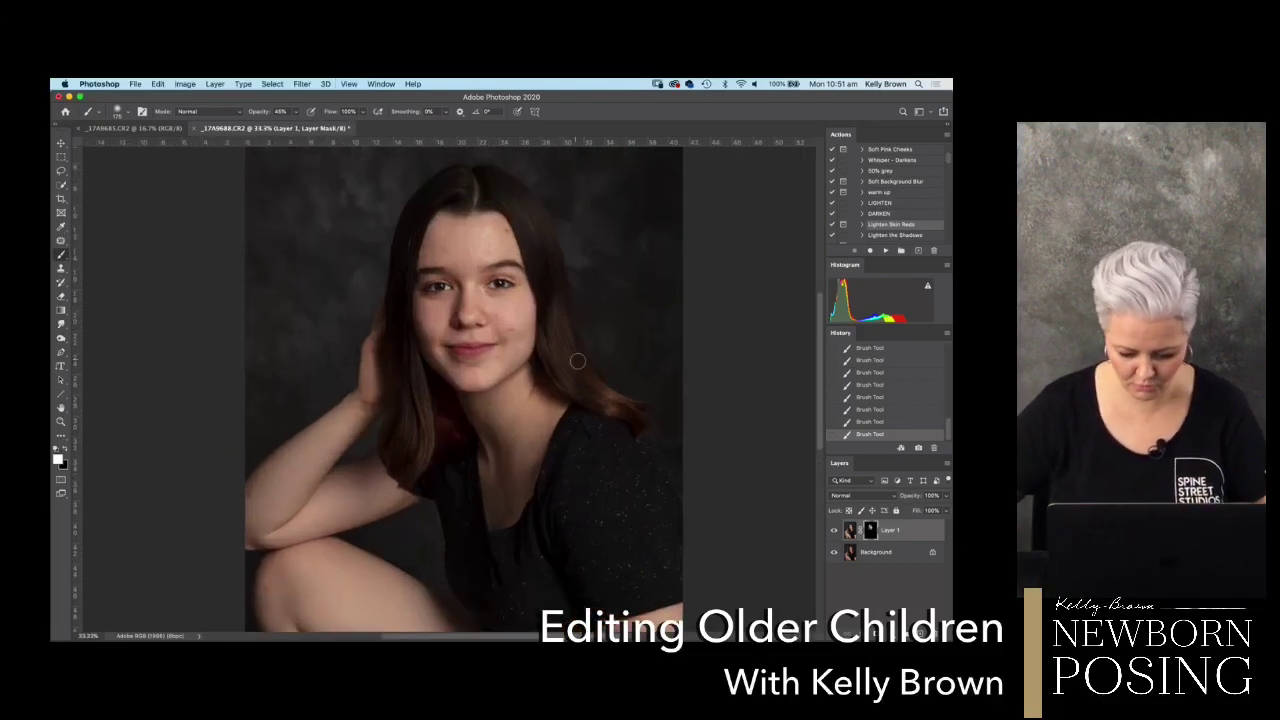
{"action": "key", "text": "super+equal"}
{"action": "left_click_drag", "start_coordinate": [608, 405], "coordinate": [602, 471]}
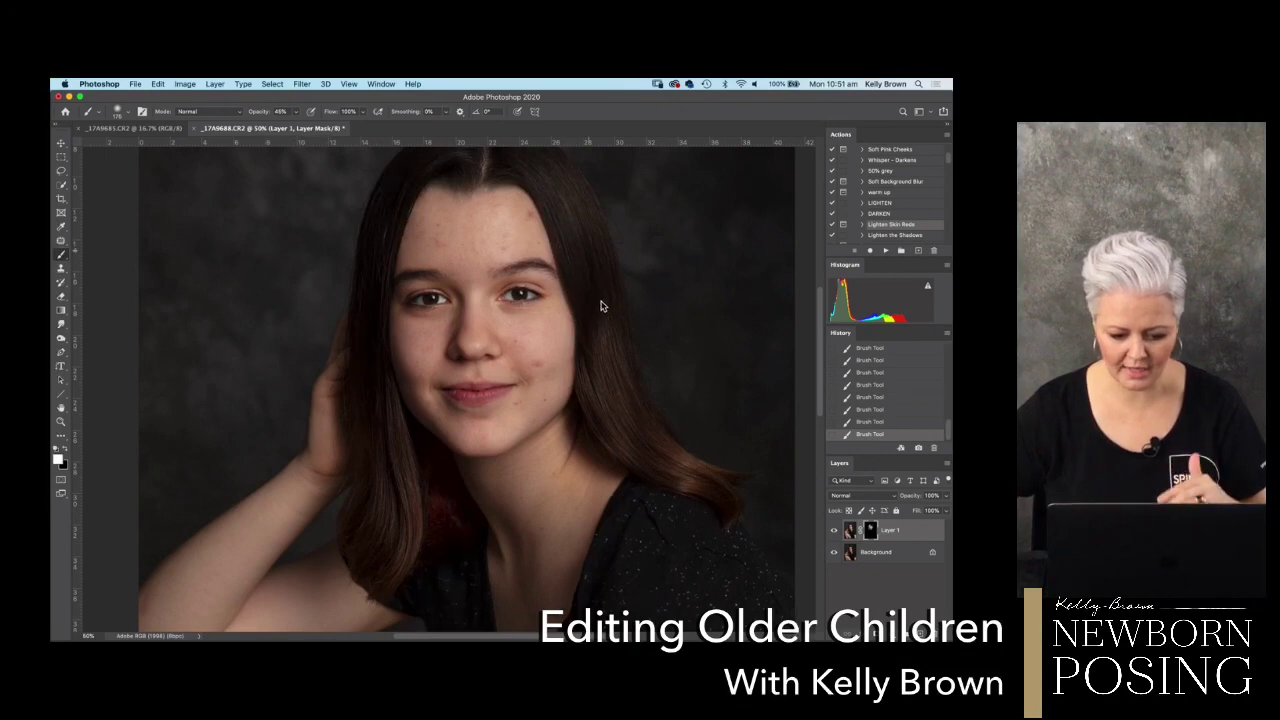
{"action": "scroll", "coordinate": [600, 310], "scroll_direction": "up", "scroll_amount": 2}
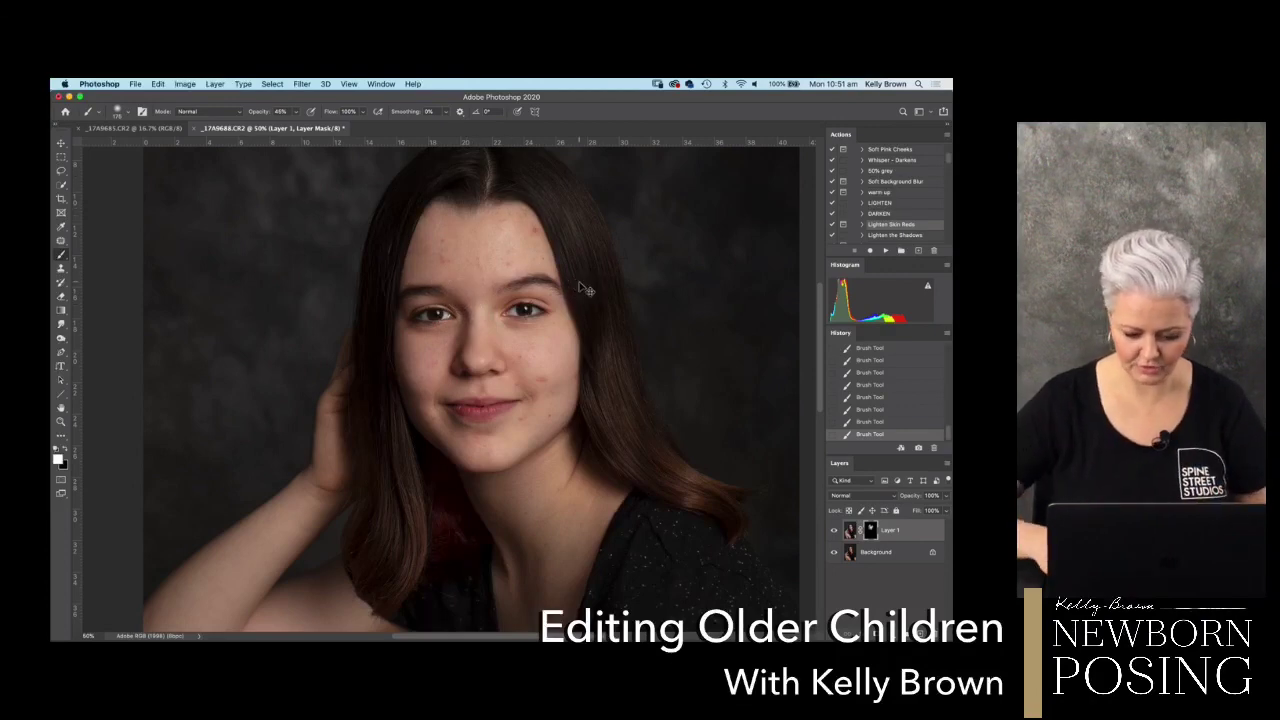
{"action": "key", "text": "super+minus"}
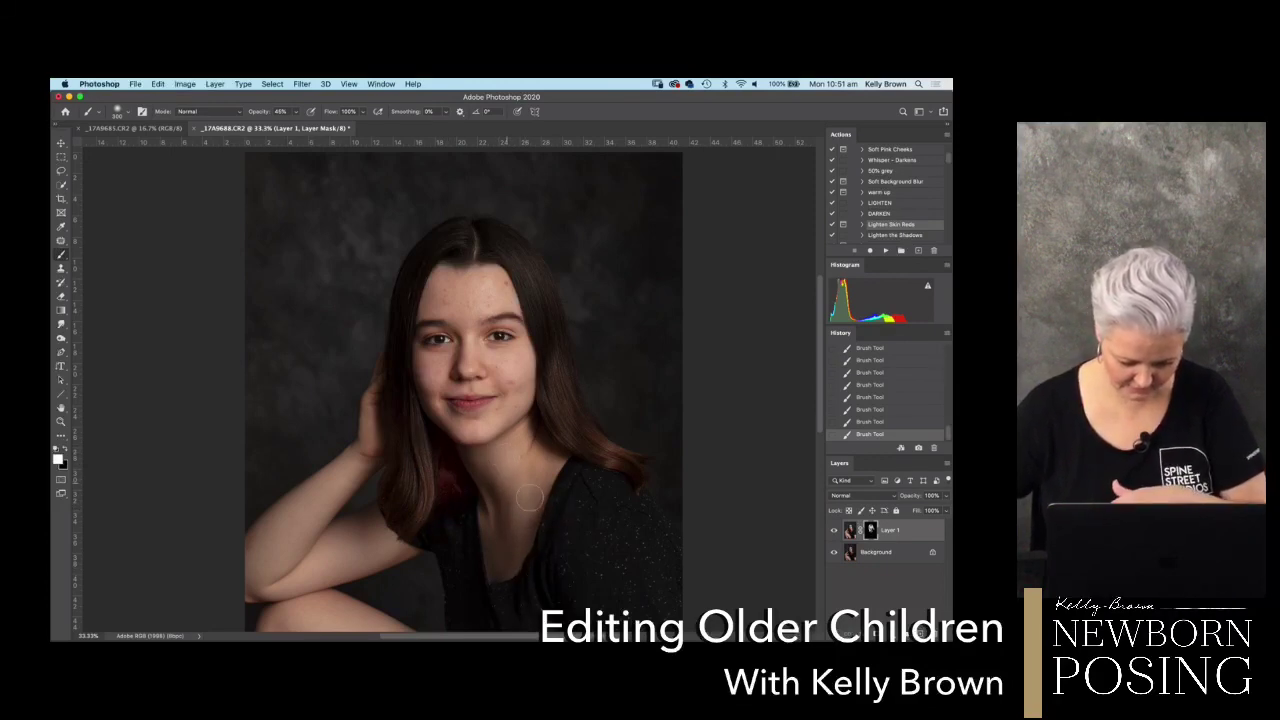
- Reduce the brush size to 80 px for fine painting on the brightened copy's mask
{"action": "key", "text": "super+minus"}
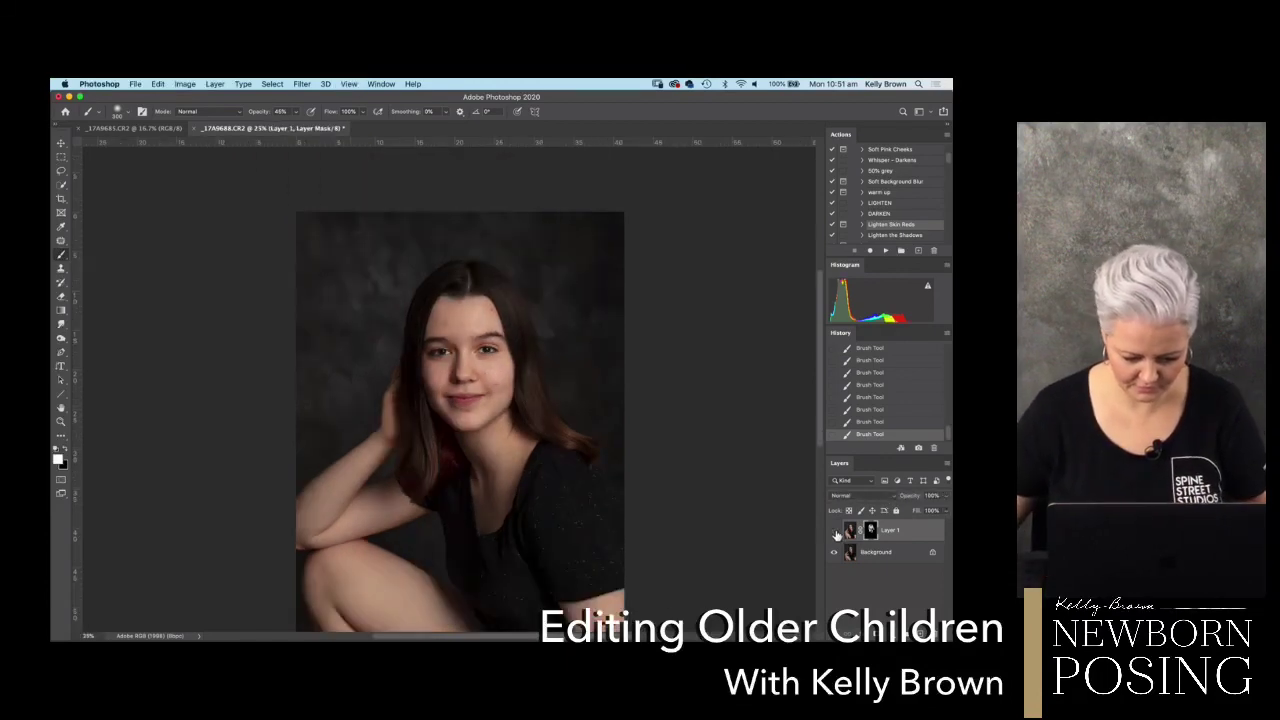
{"action": "key", "text": "super+minus"}
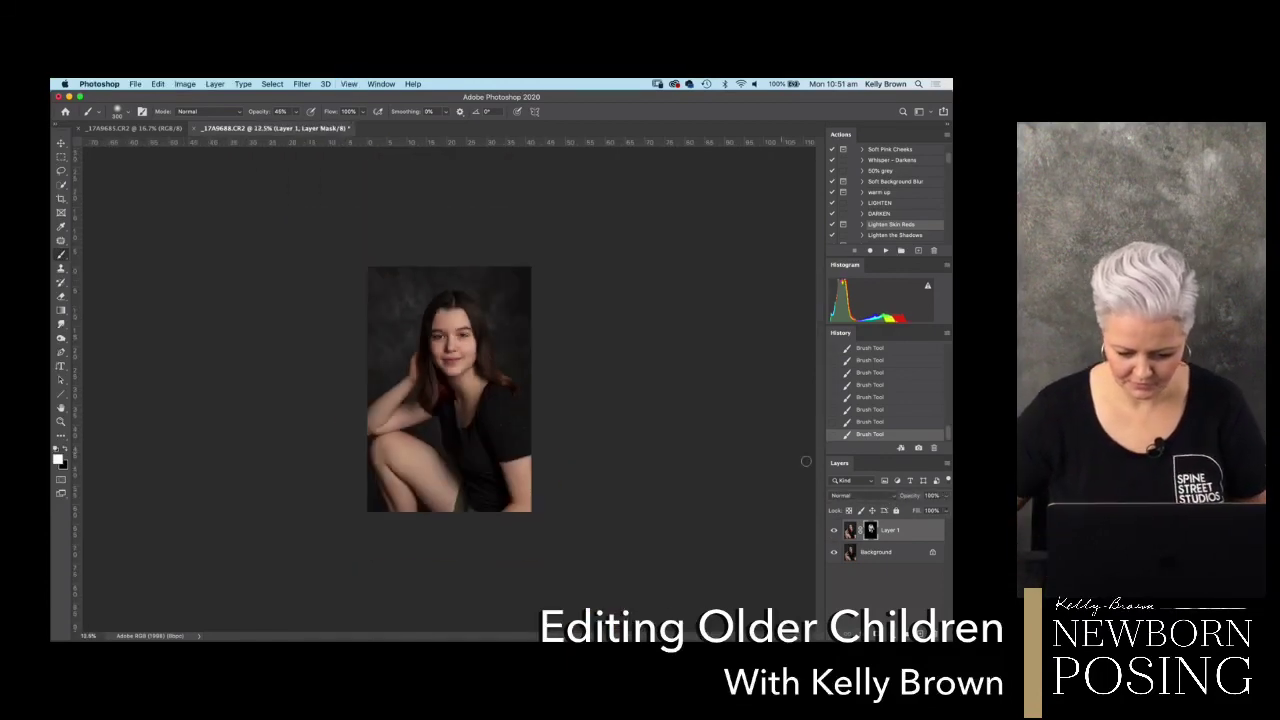
{"action": "key", "text": "super+plus"}
{"action": "key", "text": "super+plus"}
{"action": "key", "text": "super+plus"}
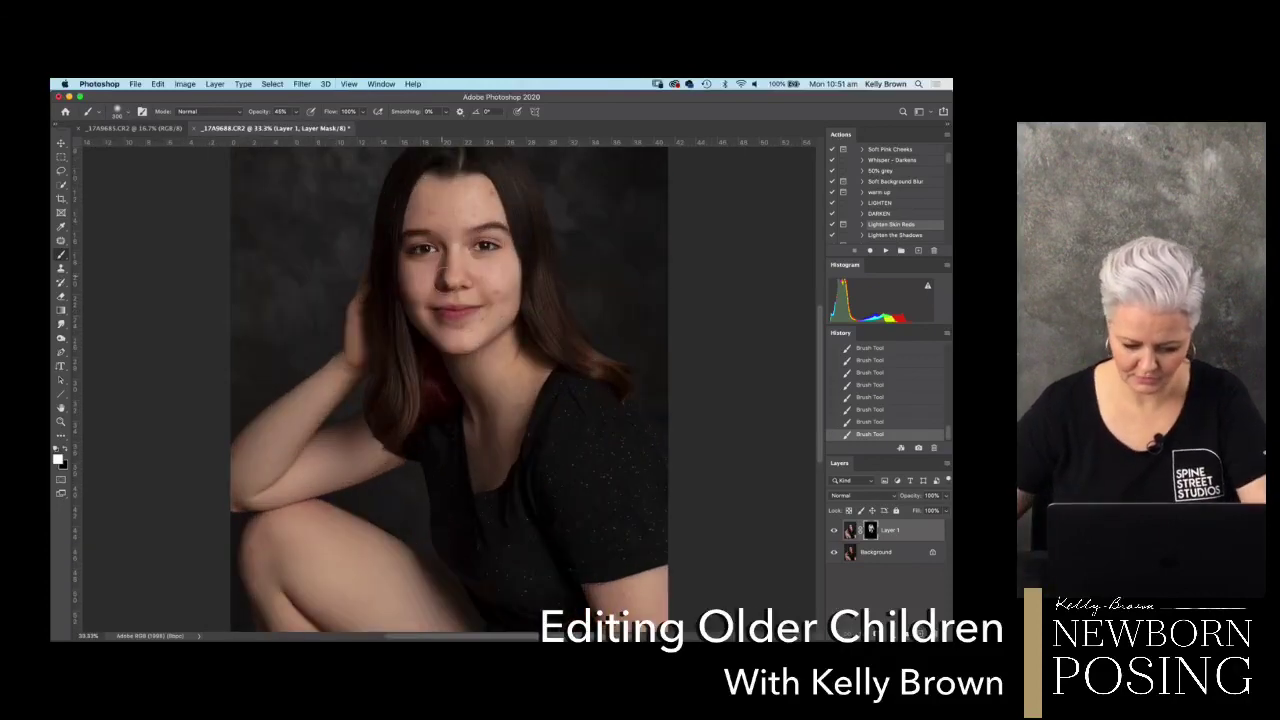
{"action": "key", "text": "bracketleft"}
{"action": "key", "text": "bracketleft"}
{"action": "key", "text": "bracketleft"}
{"action": "key", "text": "bracketleft"}
{"action": "key", "text": "bracketleft"}
{"action": "key", "text": "bracketleft"}
{"action": "key", "text": "bracketleft"}
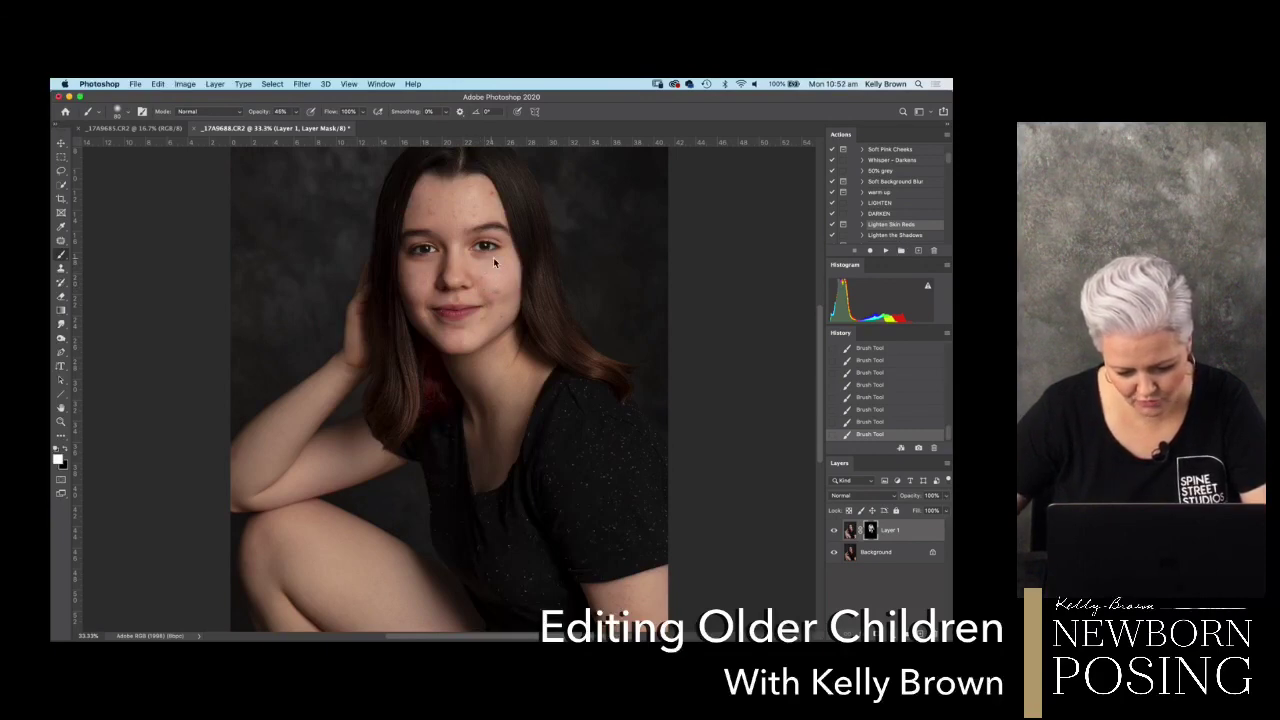
- Review the overall portrait and display the mask as a red overlay to examine which areas are painted
{"action": "key", "text": "super+minus"}
{"action": "key", "text": "super+minus"}
{"action": "key", "text": "super+minus"}
{"action": "key", "text": "super+minus"}
{"action": "key", "text": "super+minus"}
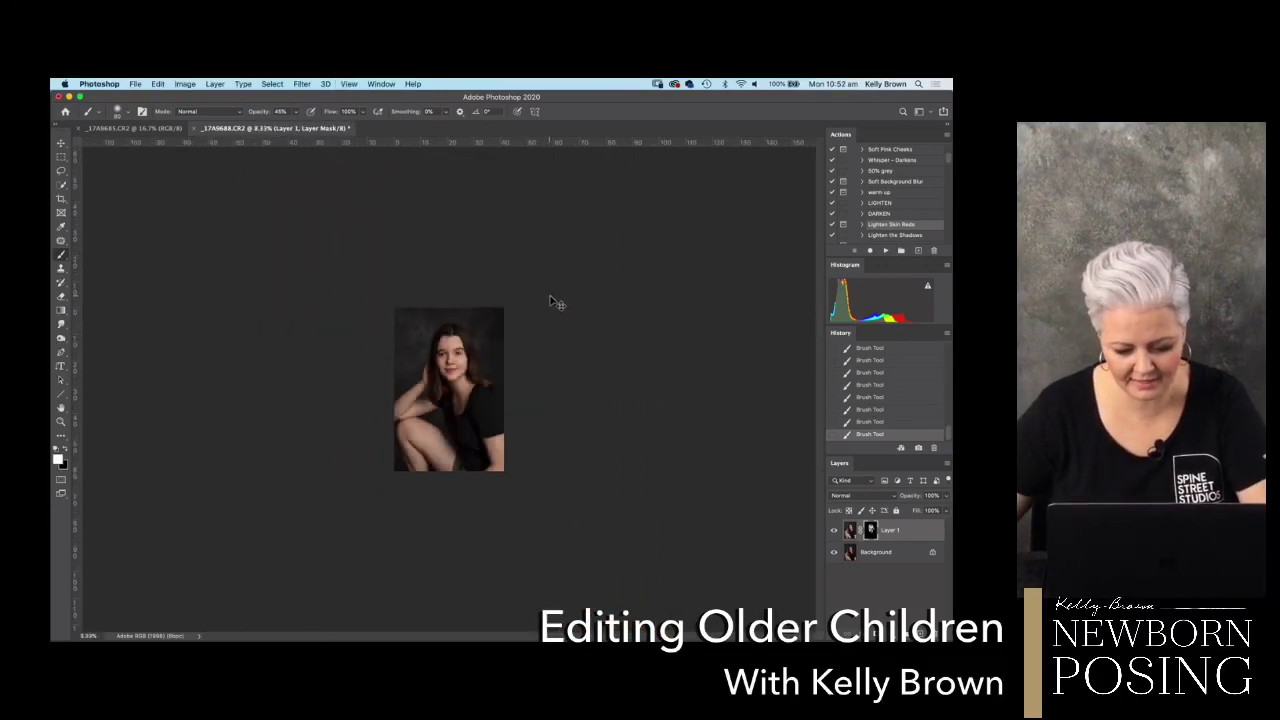
{"action": "key", "text": "super+plus"}
{"action": "key", "text": "super+plus"}
{"action": "key", "text": "super+plus"}
{"action": "key", "text": "super+plus"}
{"action": "key", "text": "super+plus"}
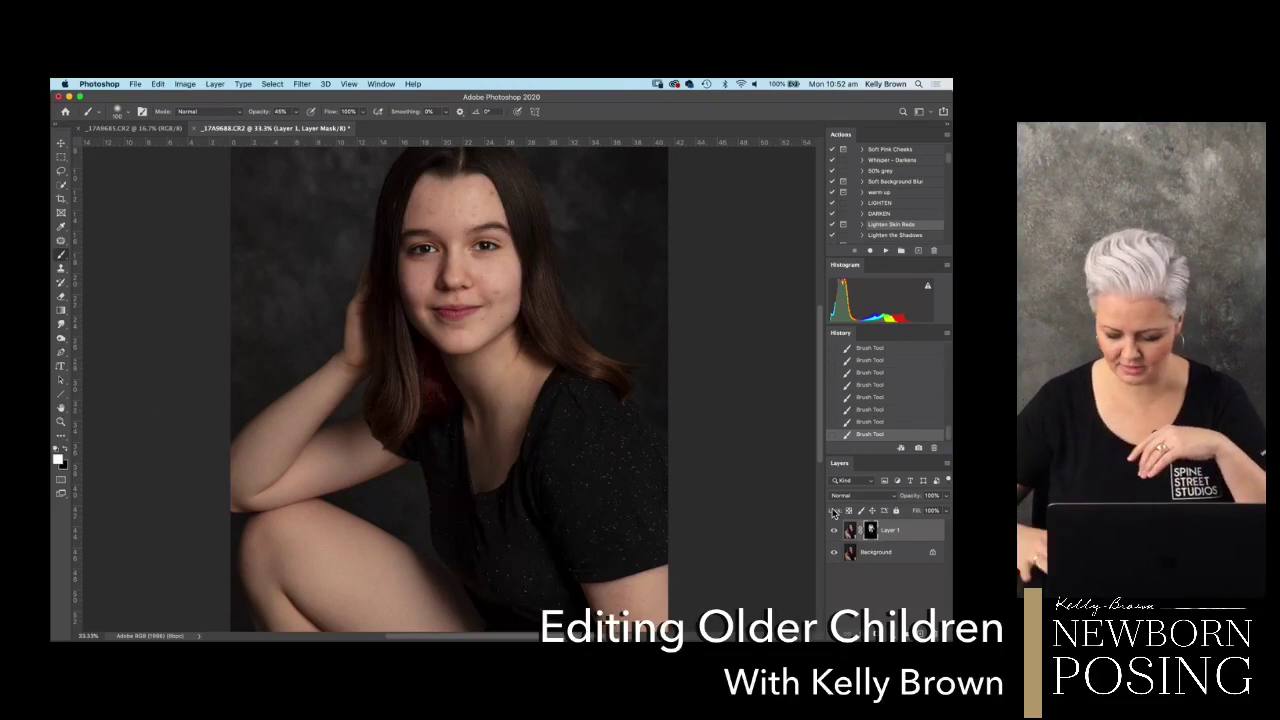
{"action": "key", "text": "backslash"}
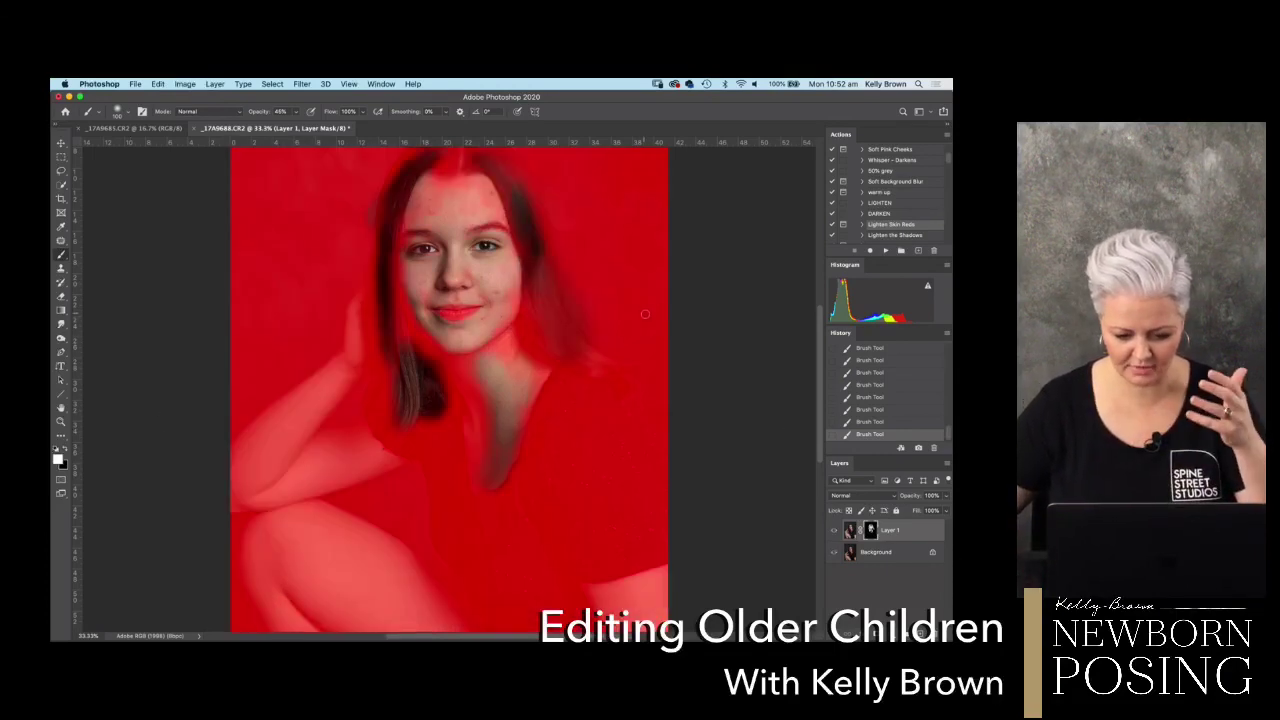
{"action": "key", "text": "backslash"}
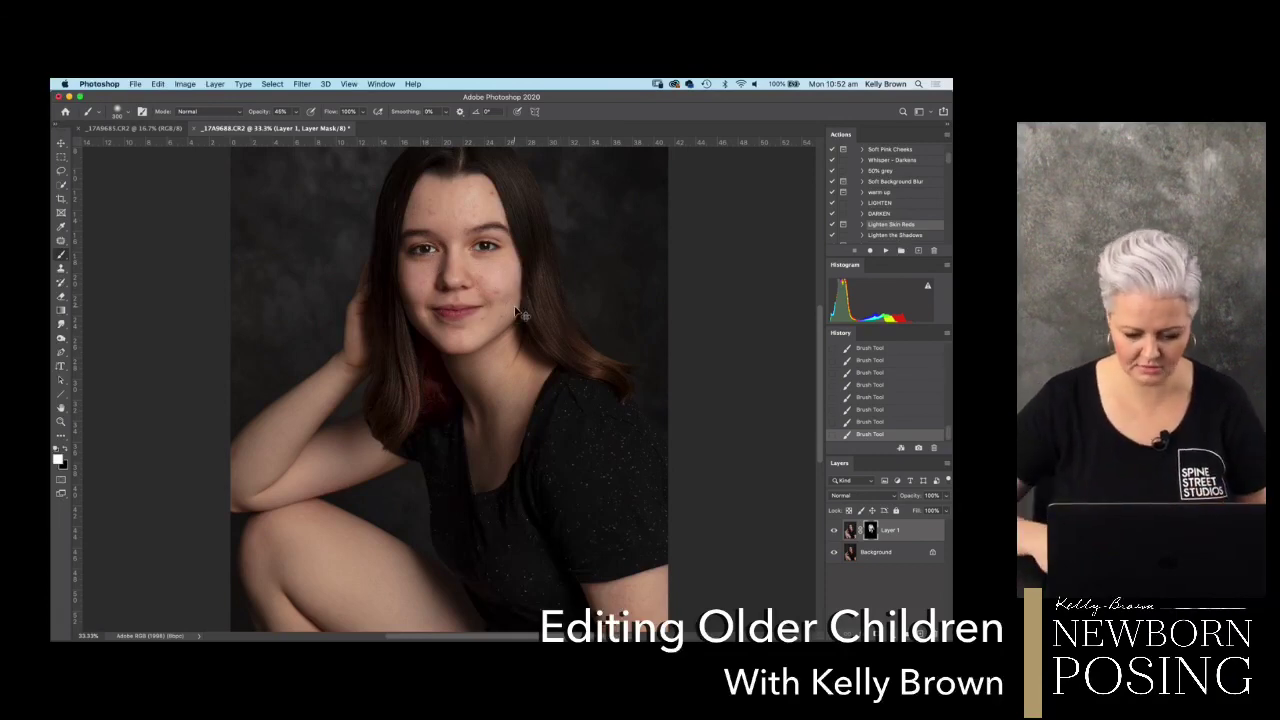
- Compare the whole portrait with and without the brightened layer by toggling its visibility
{"action": "key", "text": "super+minus"}
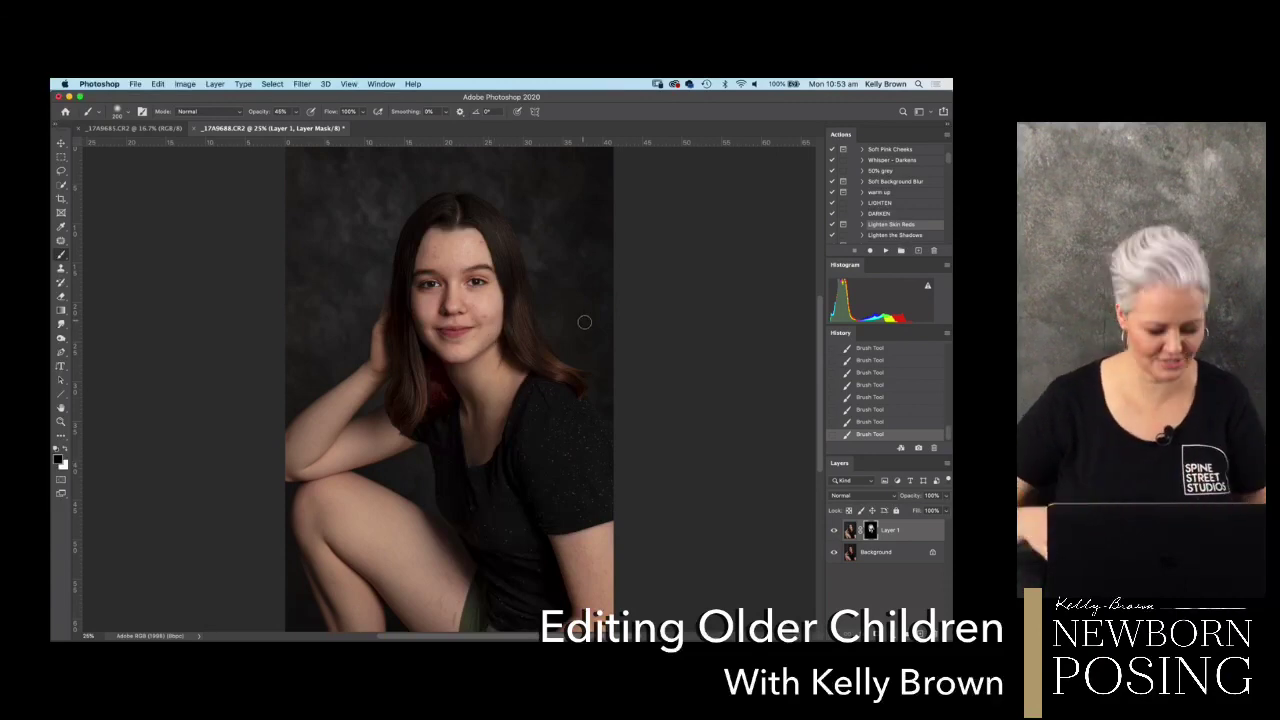
{"action": "key", "text": "super+minus"}
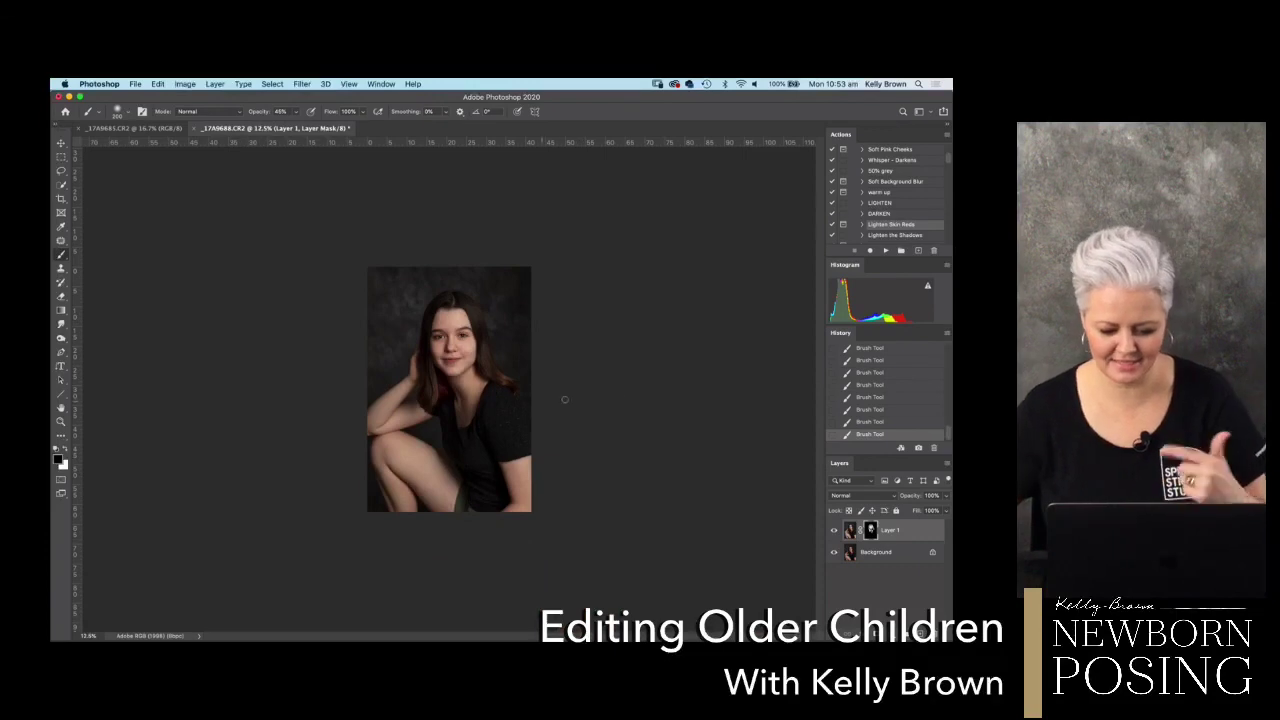
{"action": "left_click", "coordinate": [833, 531]}
{"action": "left_click", "coordinate": [833, 531]}
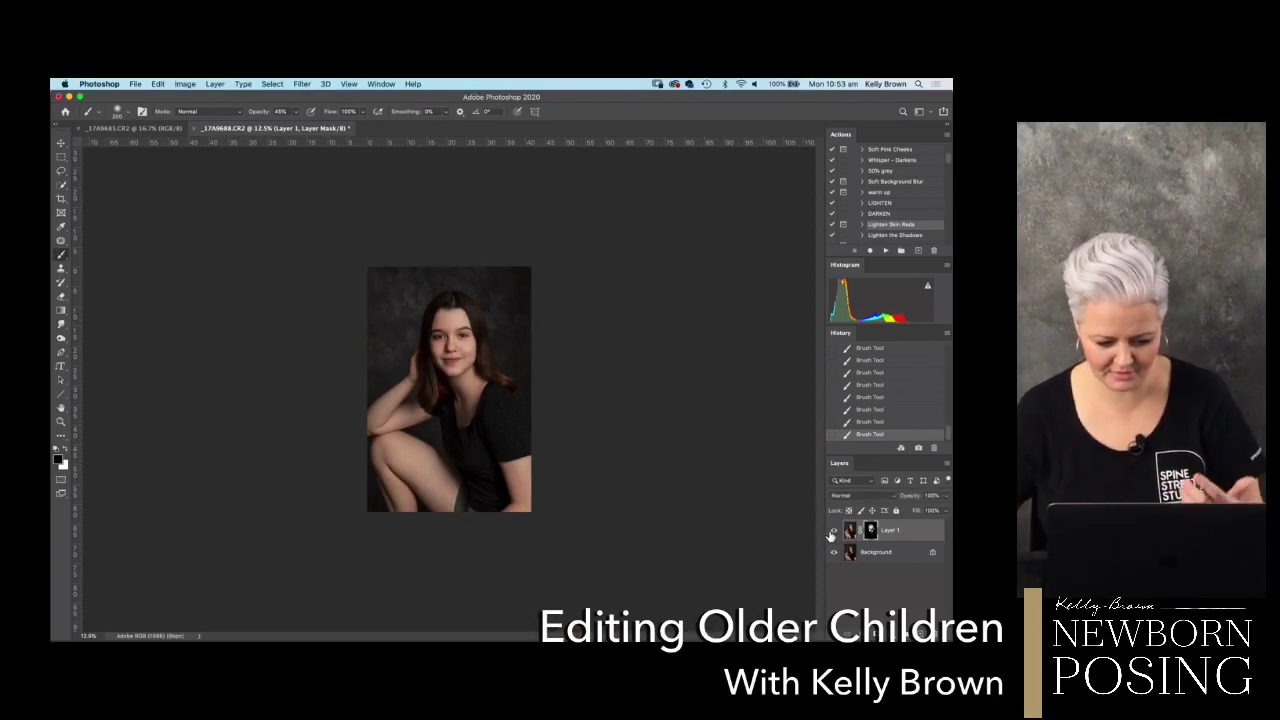
{"action": "left_click", "coordinate": [832, 532]}
{"action": "left_click", "coordinate": [830, 533]}
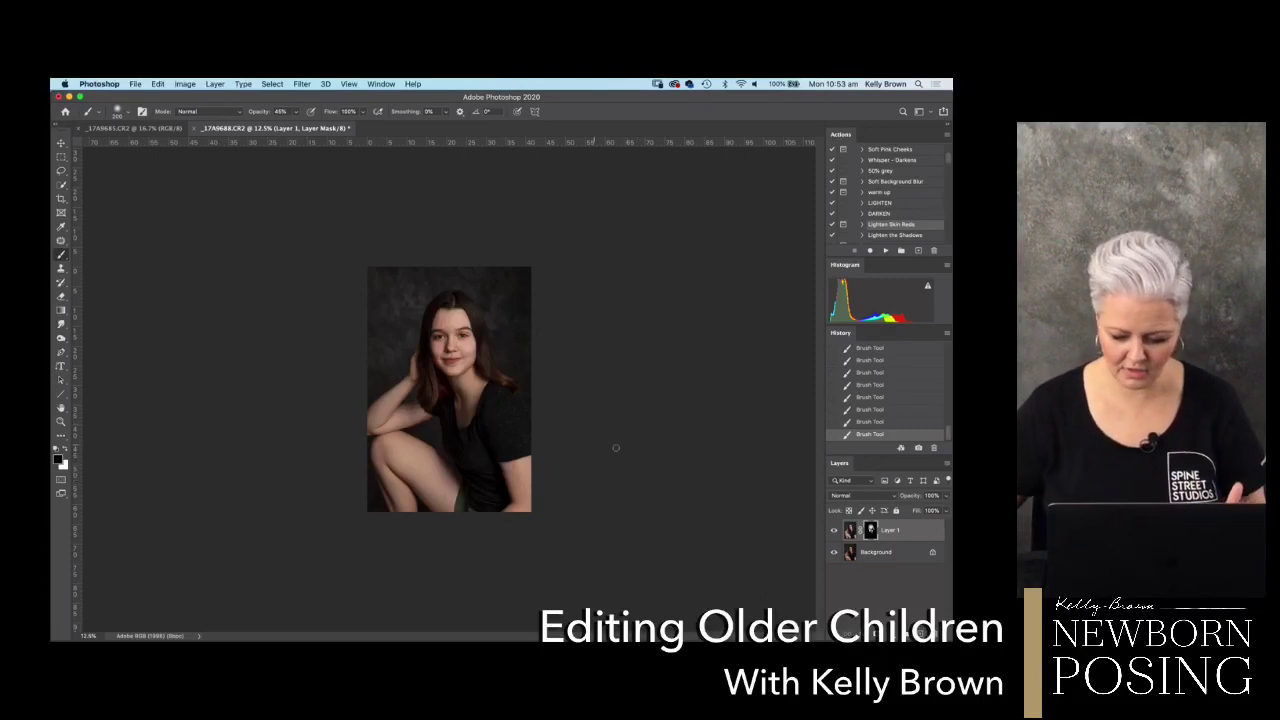
{"action": "left_click", "coordinate": [834, 530]}
{"action": "left_click", "coordinate": [834, 530]}
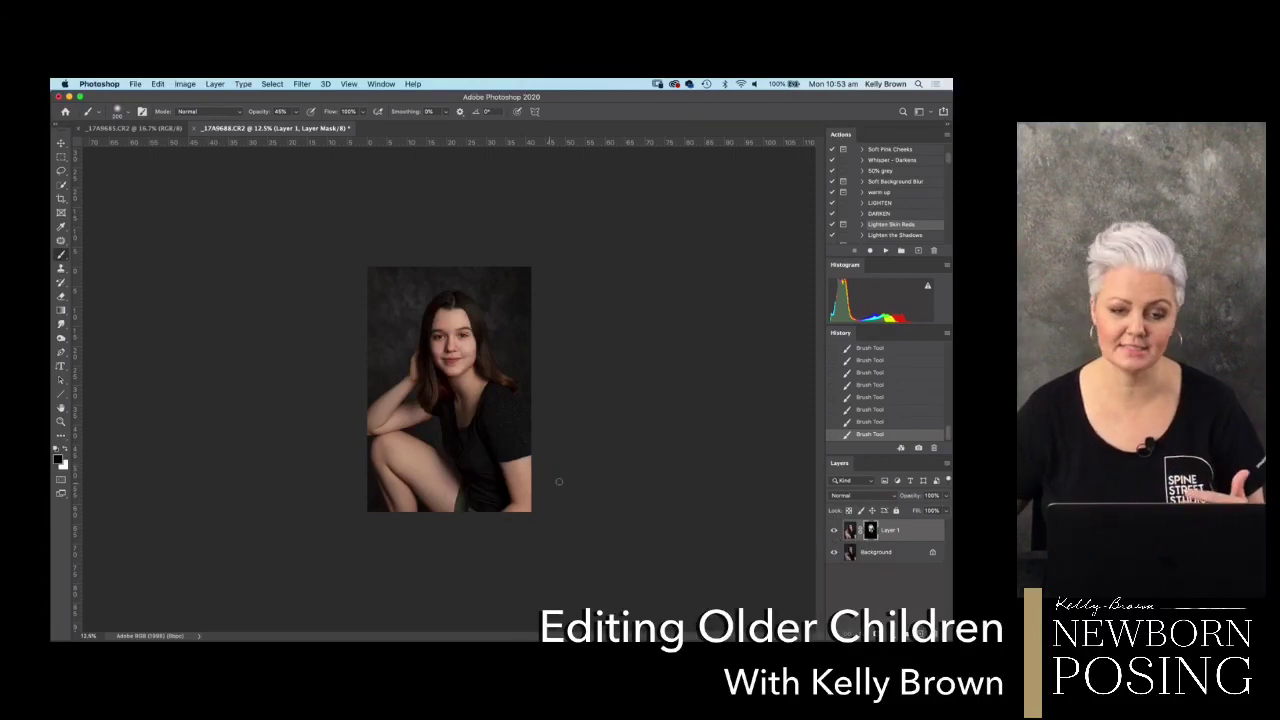
- Duplicate the background layer and darken the copy with Curves, sampling the leg's tone and mapping input 147 to output 127
{"action": "left_click", "coordinate": [873, 554]}
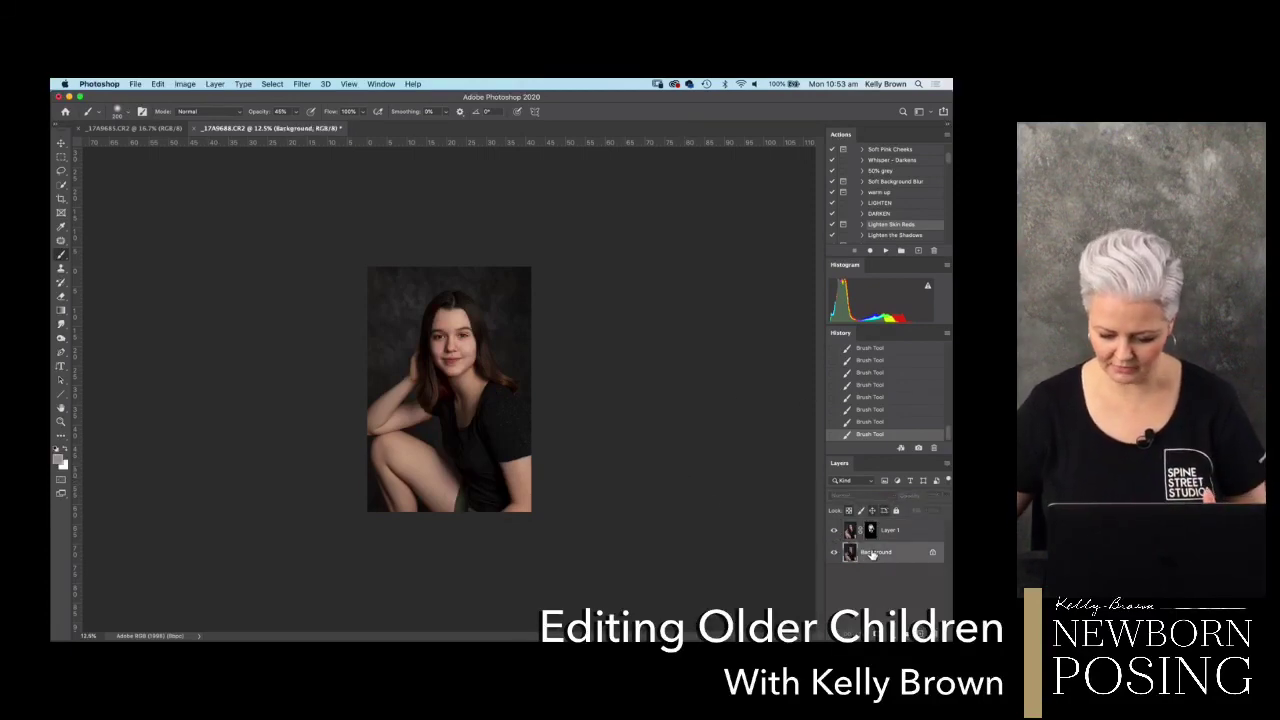
{"action": "key", "text": "super+j"}
{"action": "key", "text": "super+m"}
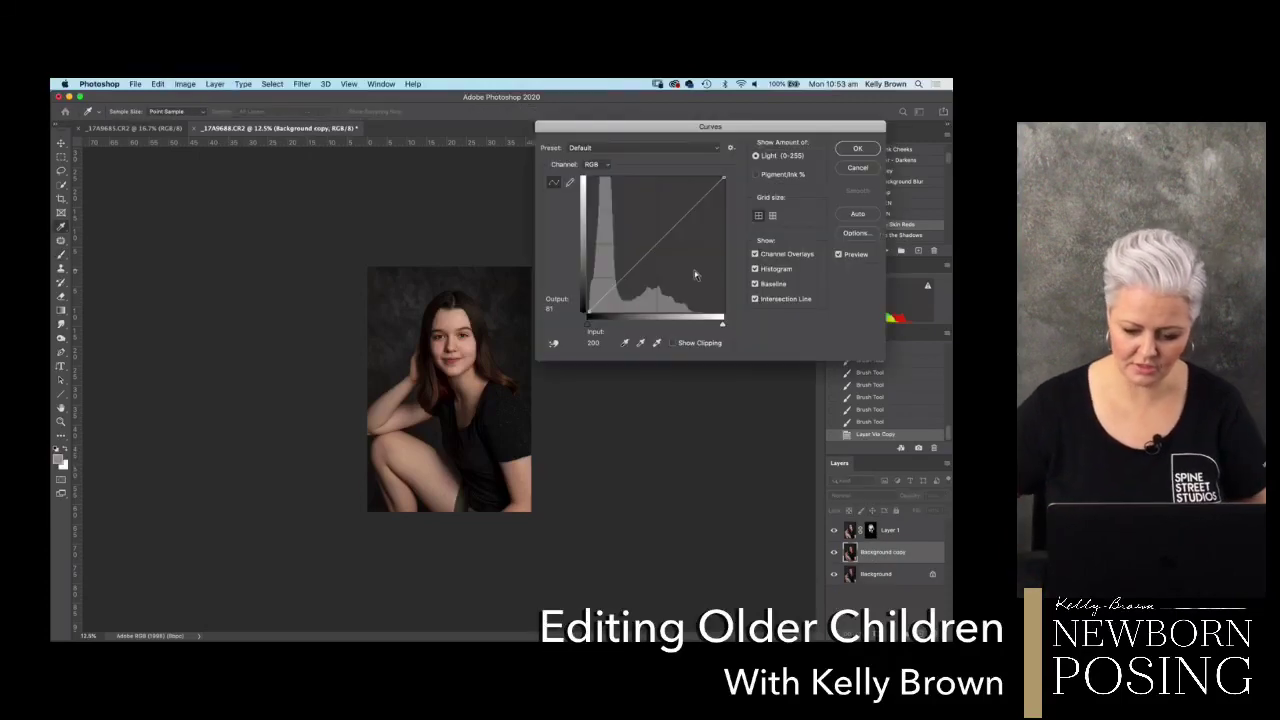
{"action": "left_click", "coordinate": [556, 345]}
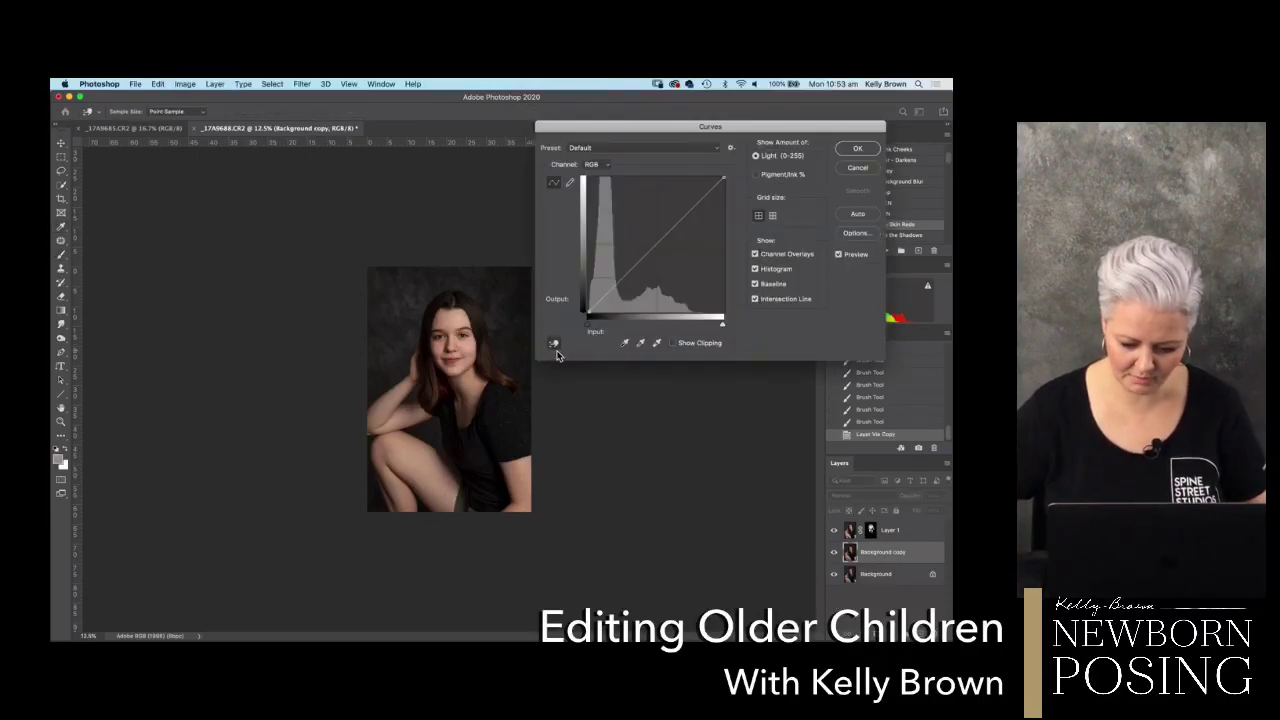
{"action": "left_click", "coordinate": [433, 484]}
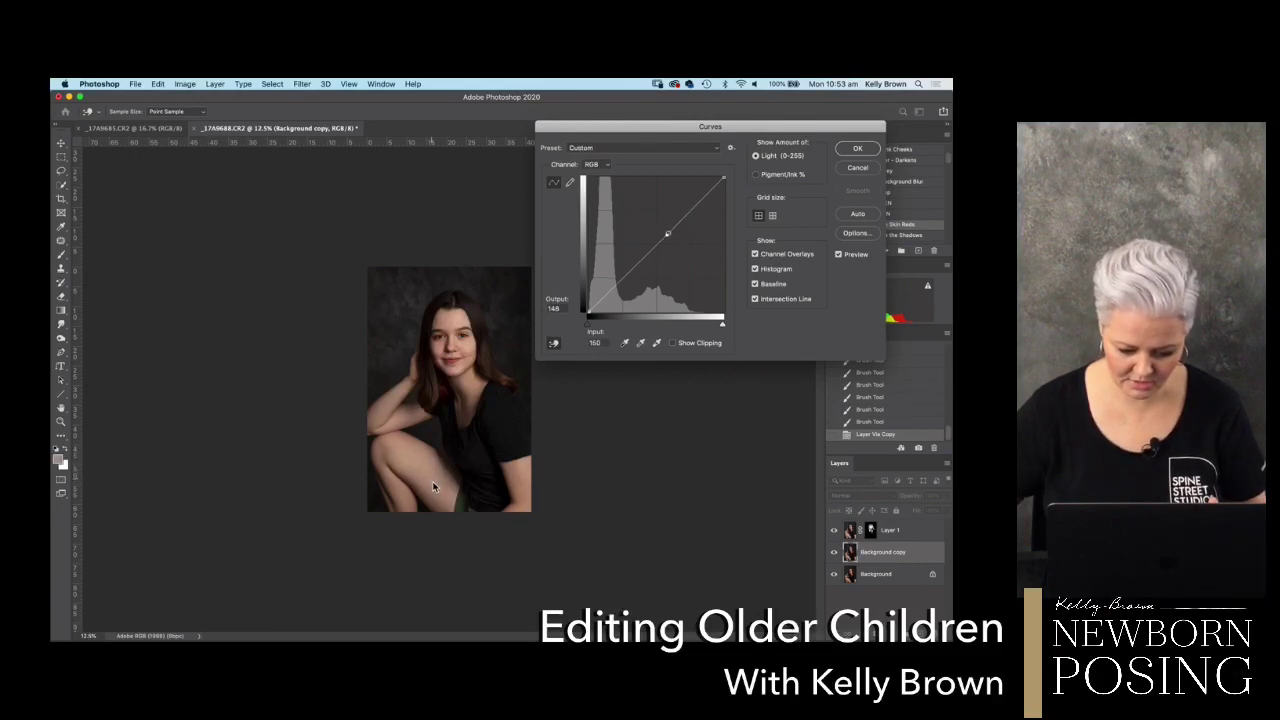
{"action": "key", "text": "Down"}
{"action": "key", "text": "Down"}
{"action": "key", "text": "Down"}
{"action": "key", "text": "Down"}
{"action": "key", "text": "Down"}
{"action": "key", "text": "Down"}
{"action": "key", "text": "Down"}
{"action": "key", "text": "Down"}
{"action": "key", "text": "Down"}
{"action": "key", "text": "Down"}
{"action": "key", "text": "Down"}
{"action": "key", "text": "Down"}
{"action": "key", "text": "Down"}
{"action": "key", "text": "Down"}
{"action": "key", "text": "Down"}
{"action": "key", "text": "Down"}
{"action": "key", "text": "Down"}
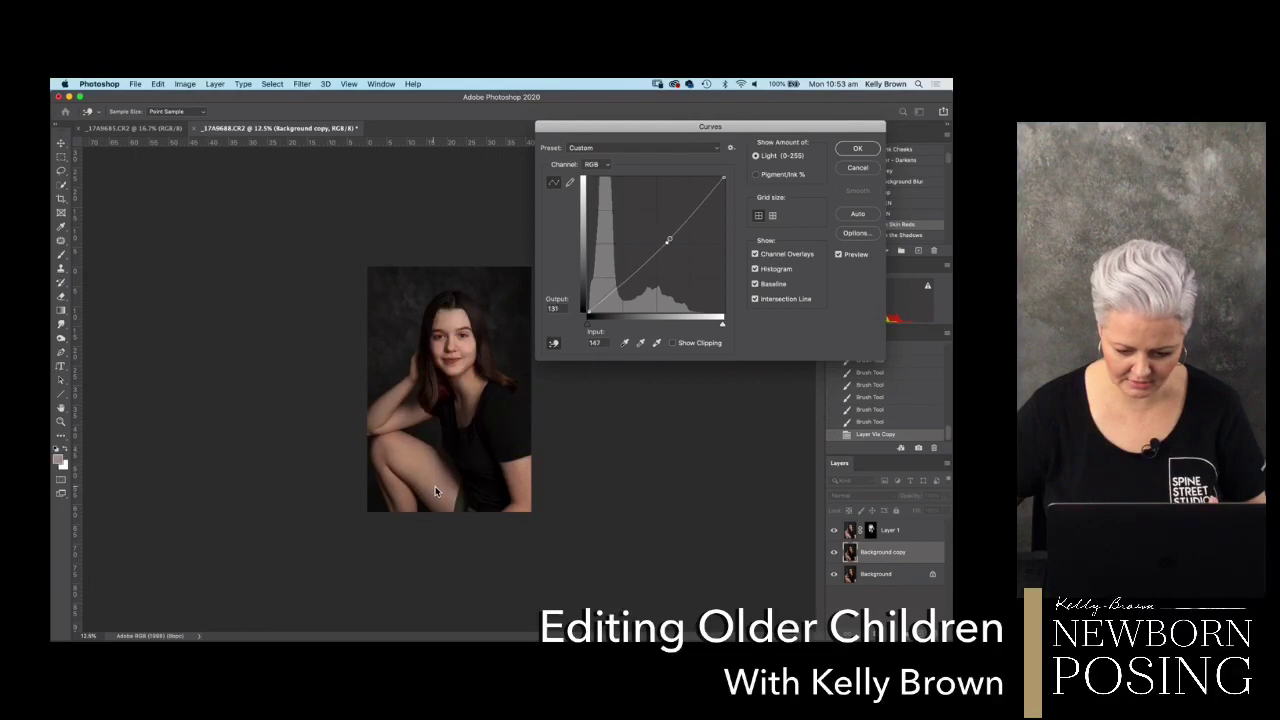
{"action": "key", "text": "Down"}
{"action": "key", "text": "Down"}
{"action": "key", "text": "Down"}
{"action": "key", "text": "Down"}
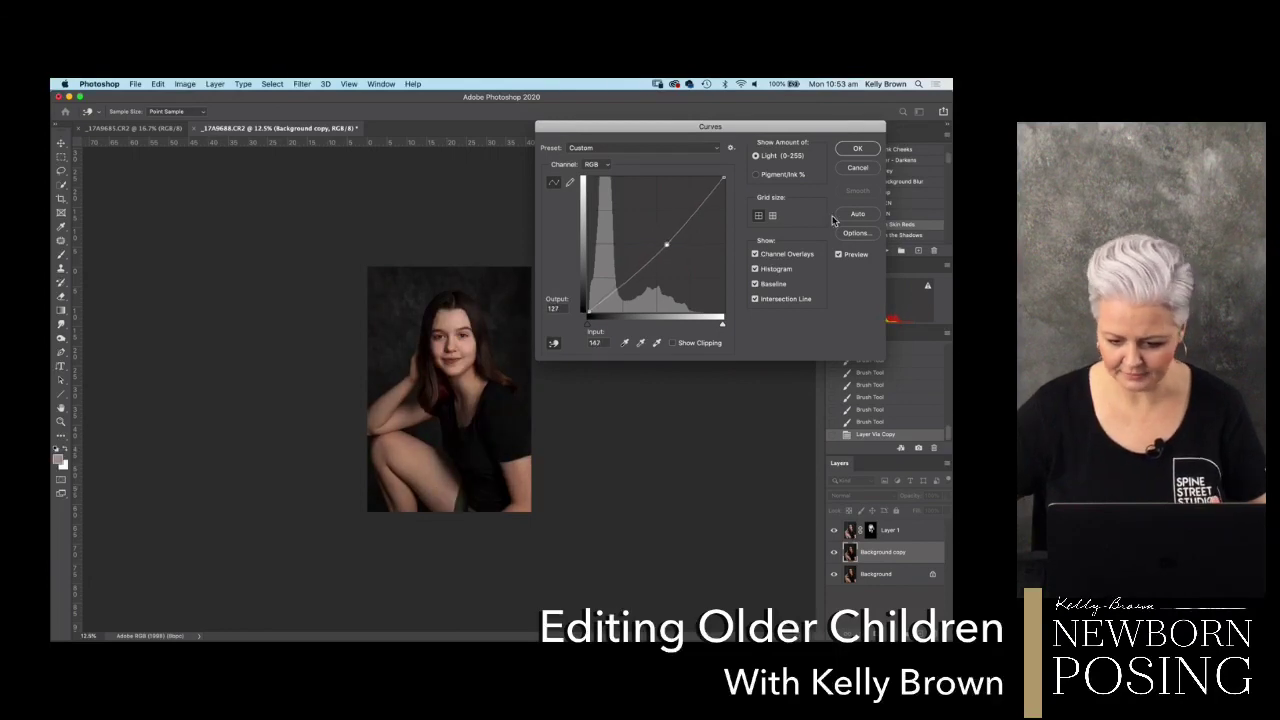
{"action": "left_click", "coordinate": [857, 148]}
- Add a black layer mask to the darkened copy and ready a white brush at 33% opacity
{"action": "left_click", "coordinate": [884, 636]}
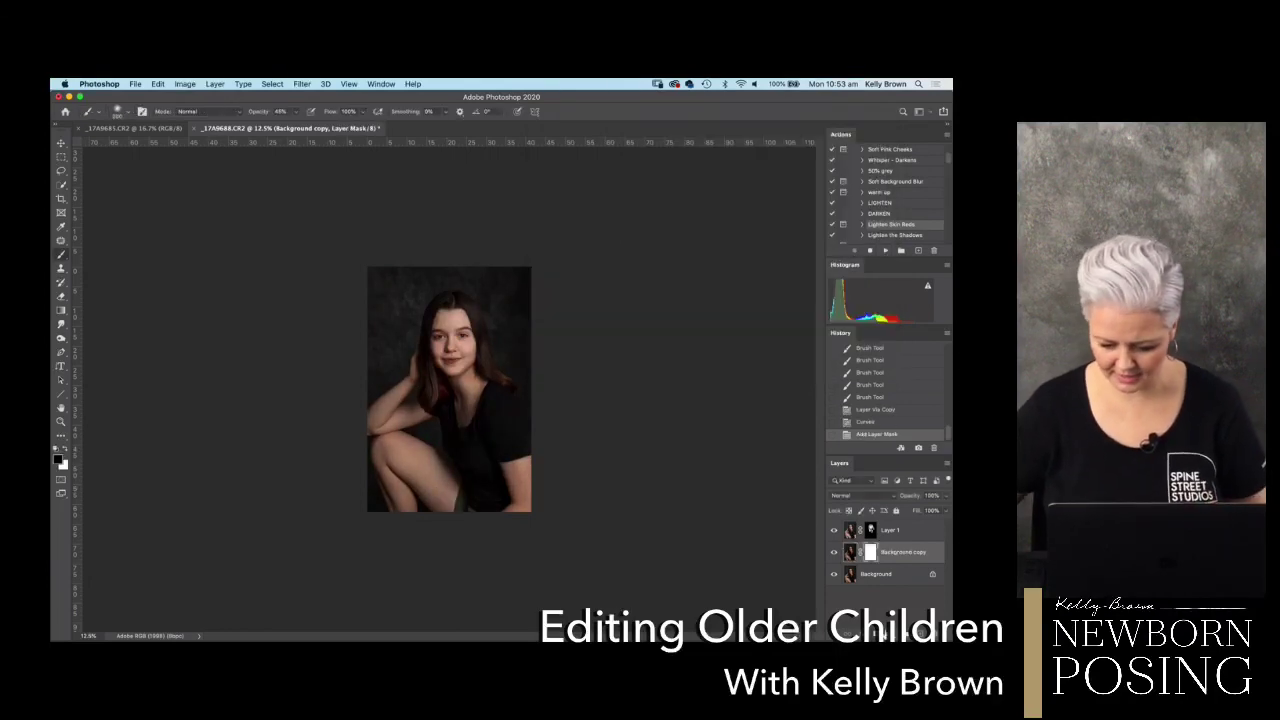
{"action": "key", "text": "super+i"}
{"action": "key", "text": "super+plus"}
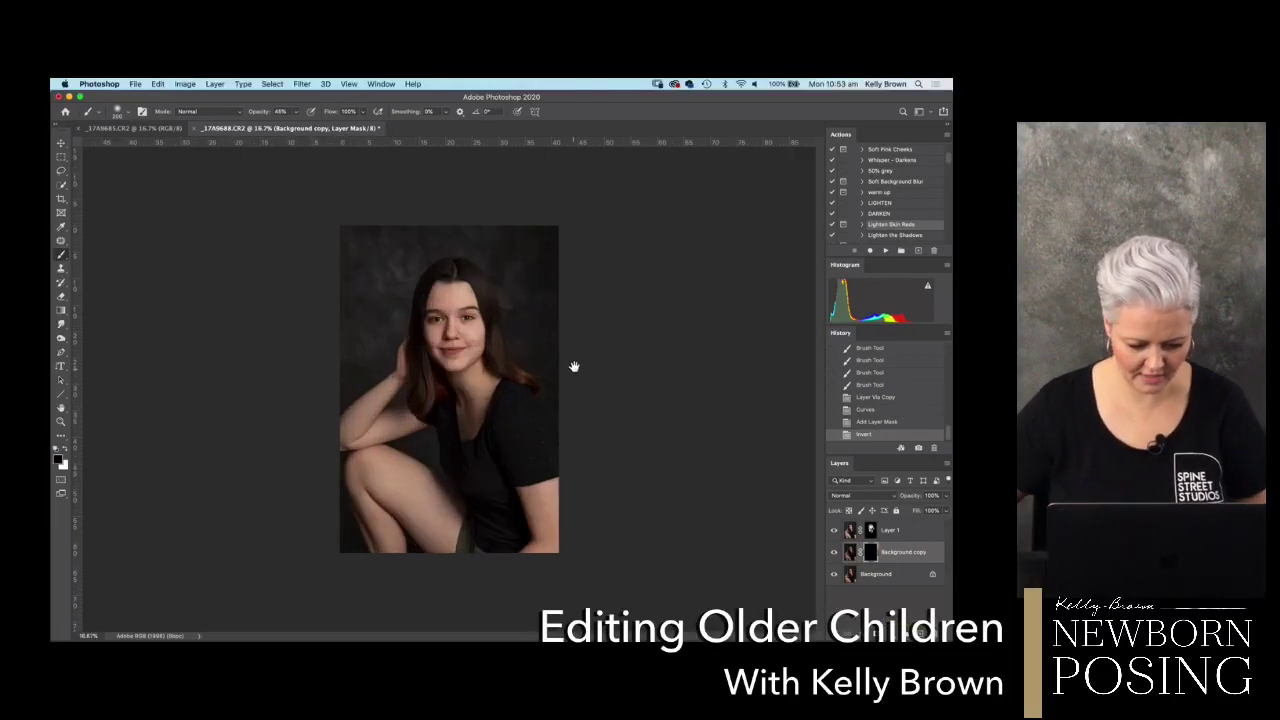
{"action": "key", "text": "x"}
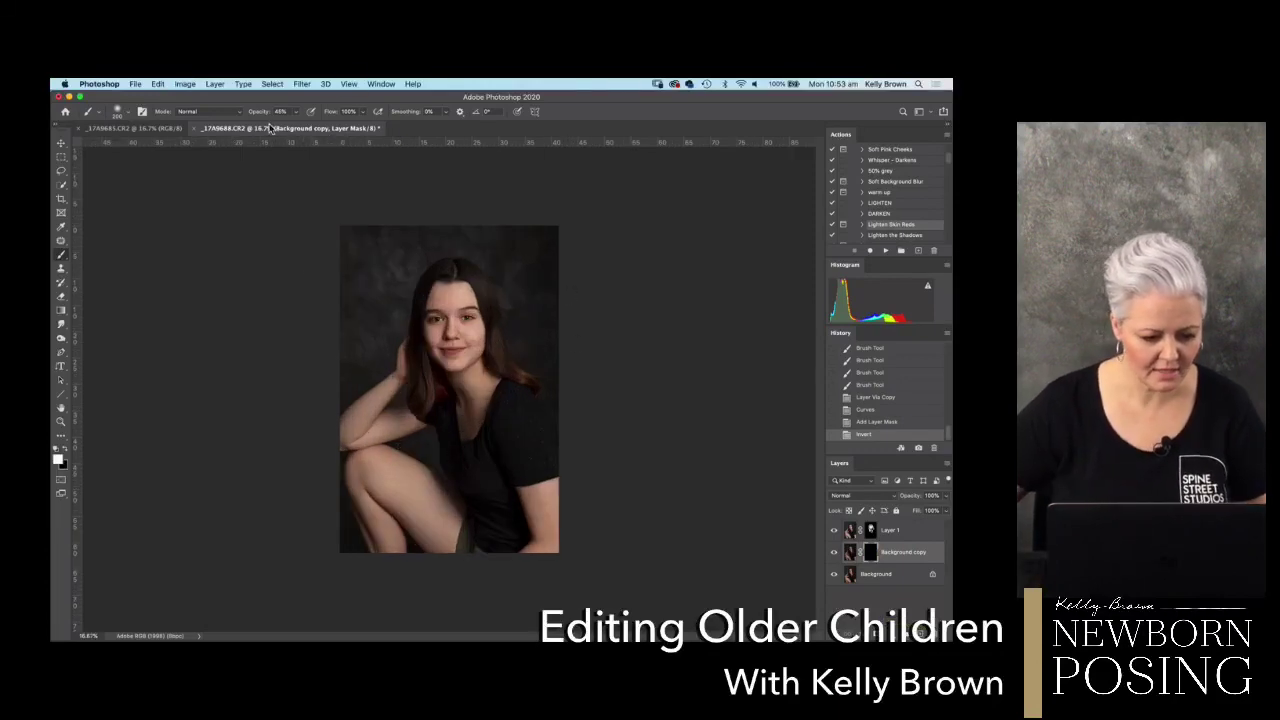
{"action": "key", "text": "3"}
{"action": "key", "text": "3"}
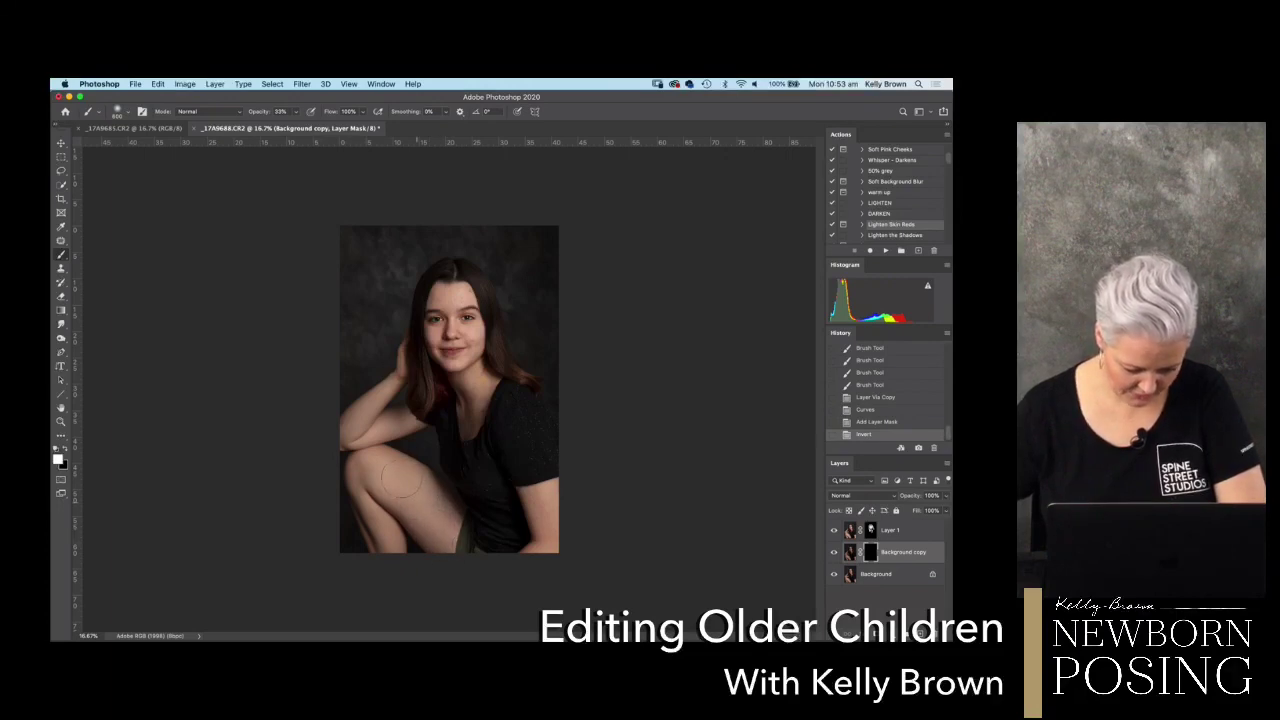
- Paint the darkened copy's mask white over the girl's bent leg and arm, adjusting the brush size for each area
{"action": "mouse_move", "coordinate": [390, 474]}
{"action": "left_mouse_down"}
{"action": "mouse_move", "coordinate": [422, 496]}
{"action": "mouse_move", "coordinate": [392, 515]}
{"action": "mouse_move", "coordinate": [395, 568]}
{"action": "left_mouse_up"}
{"action": "left_click_drag", "start_coordinate": [402, 478], "coordinate": [441, 553]}
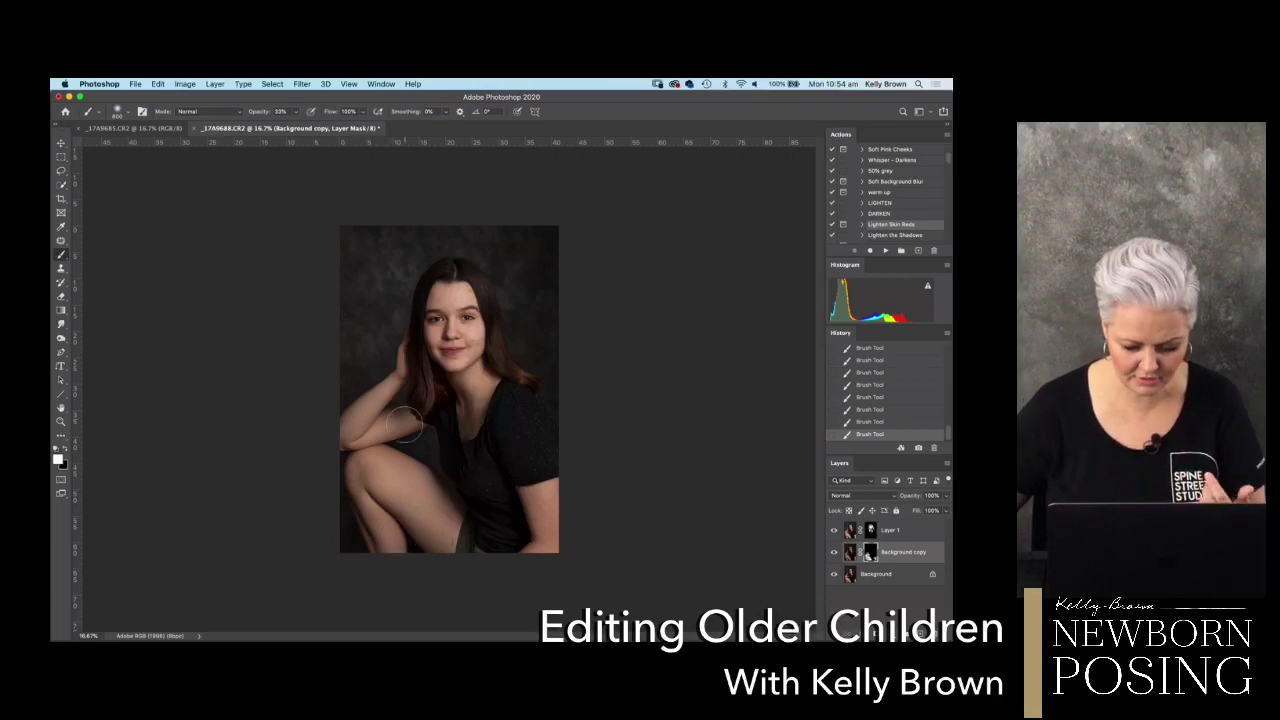
{"action": "key", "text": "super+plus"}
{"action": "scroll", "coordinate": [550, 320], "scroll_direction": "down", "scroll_amount": 3}
{"action": "scroll", "coordinate": [550, 320], "scroll_direction": "left", "scroll_amount": 1}
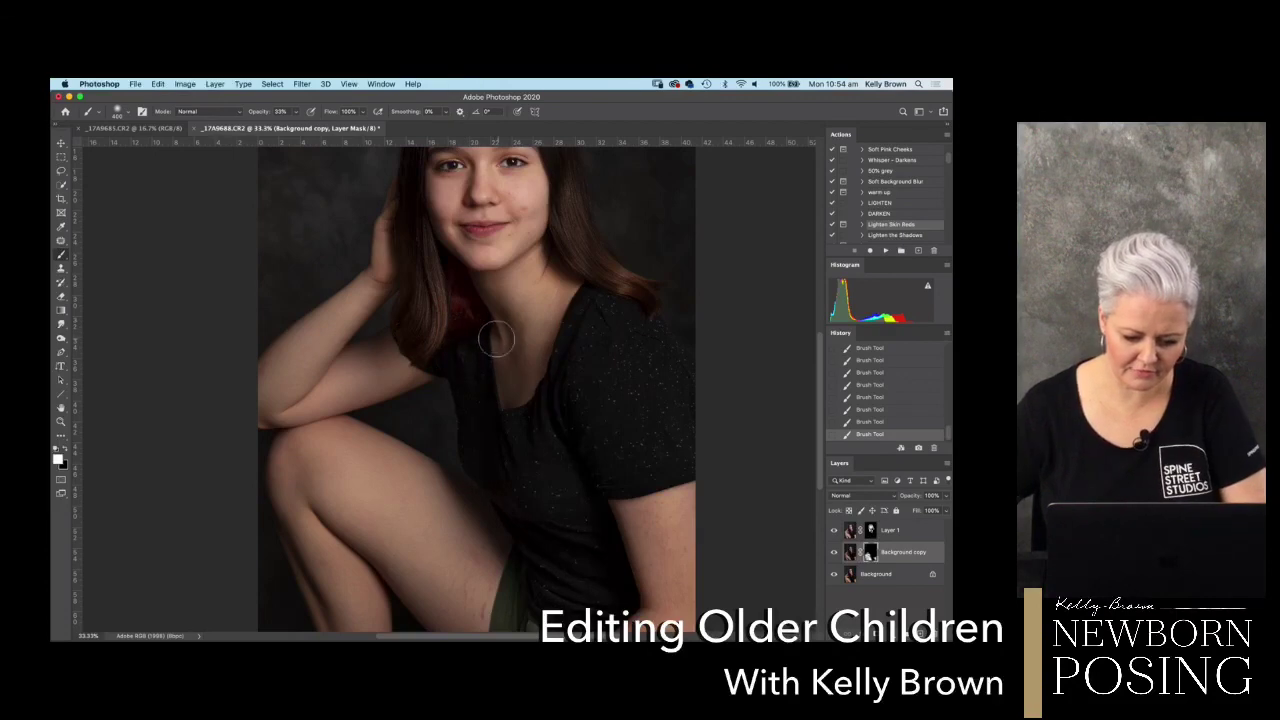
{"action": "key", "text": "bracketleft"}
{"action": "key", "text": "bracketleft"}
{"action": "key", "text": "bracketleft"}
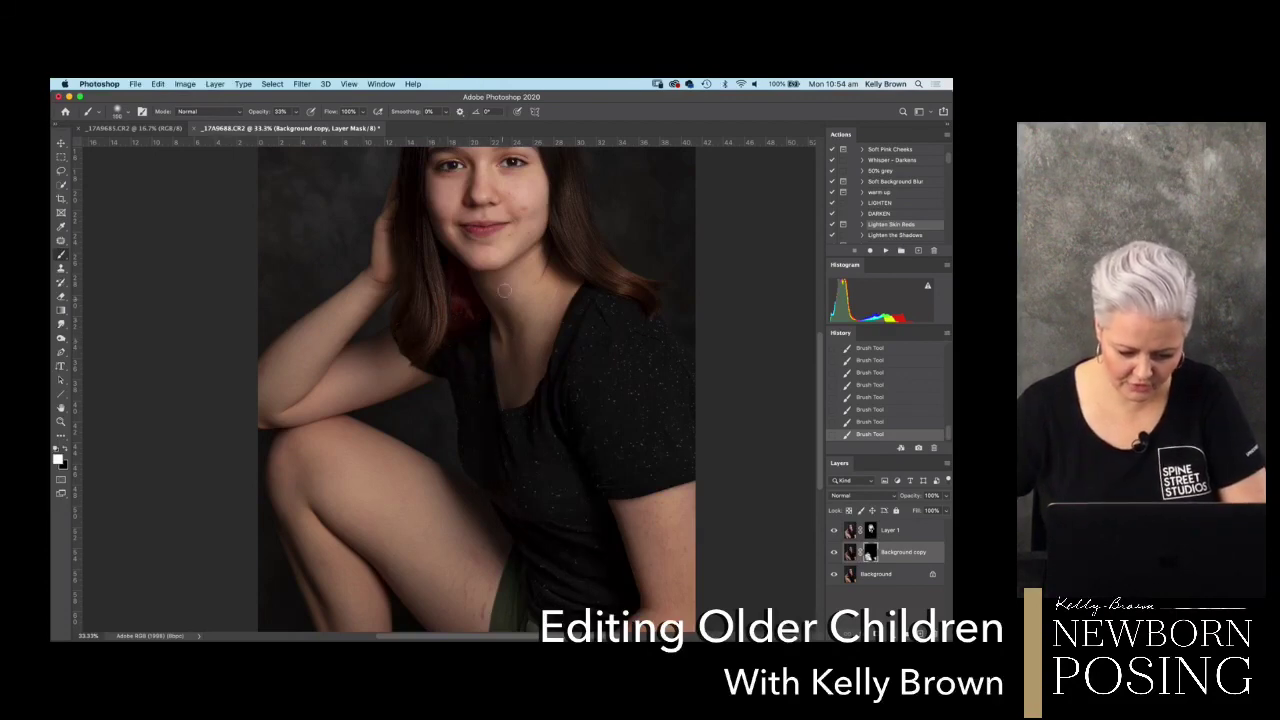
{"action": "key", "text": "bracketright"}
{"action": "key", "text": "bracketright"}
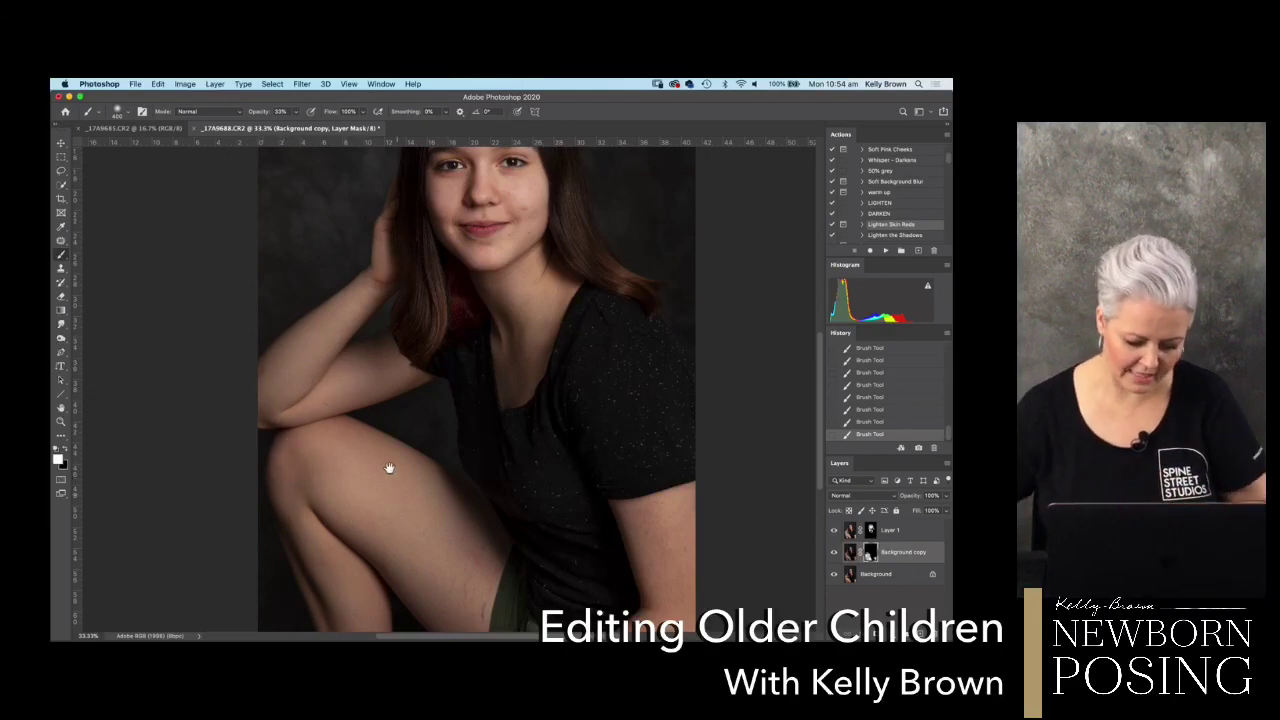
{"action": "left_click_drag", "start_coordinate": [389, 469], "coordinate": [346, 425]}
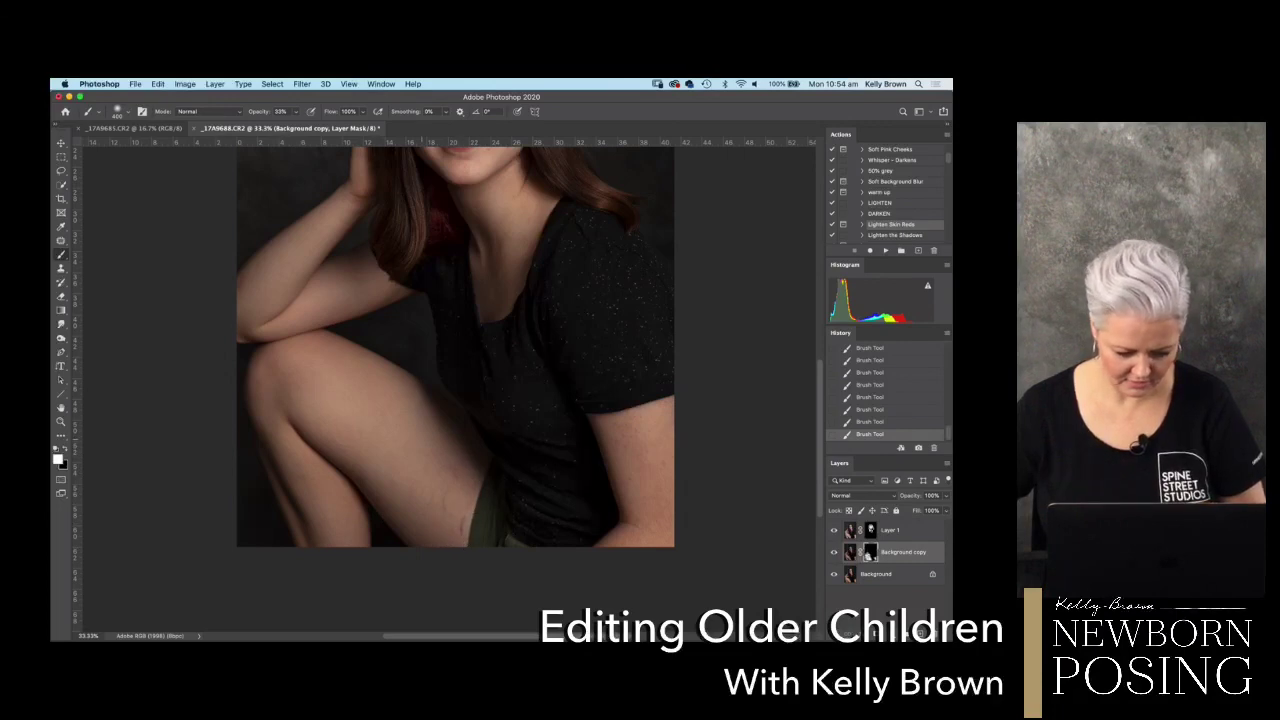
- Review the whole portrait at small sizes and compare it with and without the darkened layer by toggling its visibility
{"action": "key", "text": "super+minus"}
{"action": "key", "text": "super+minus"}
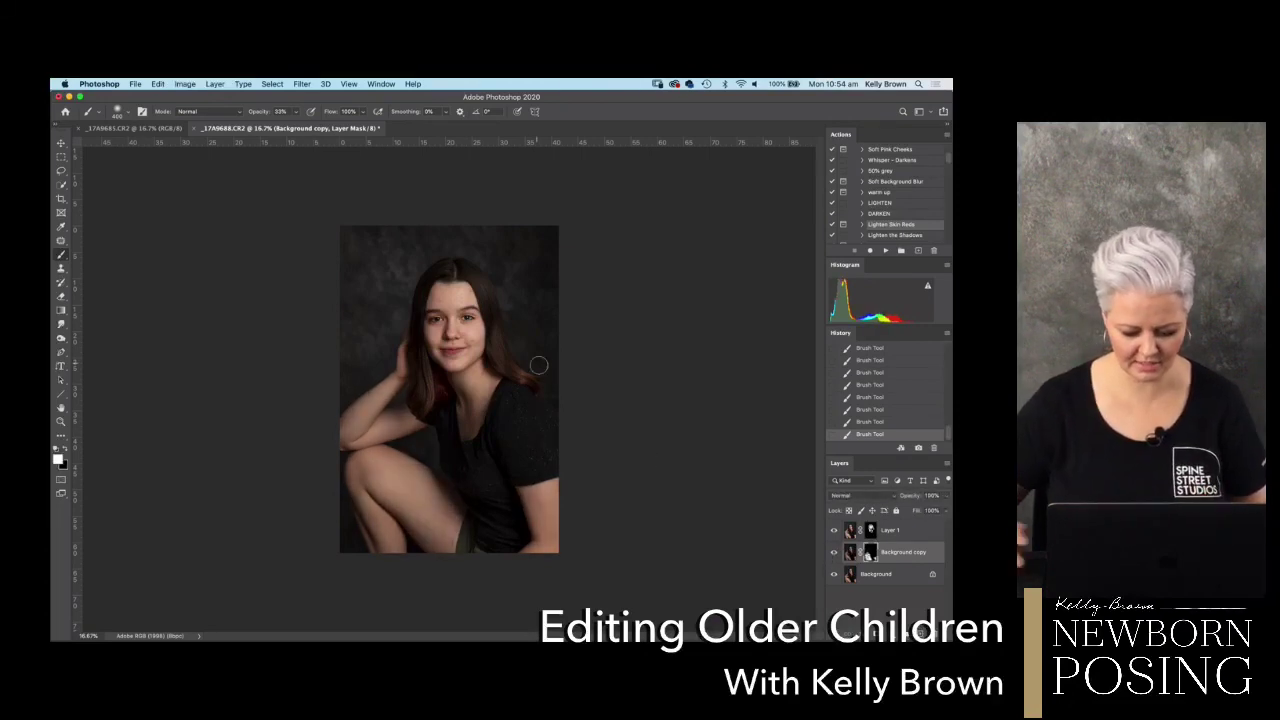
{"action": "key", "text": "super+minus"}
{"action": "key", "text": "super+minus"}
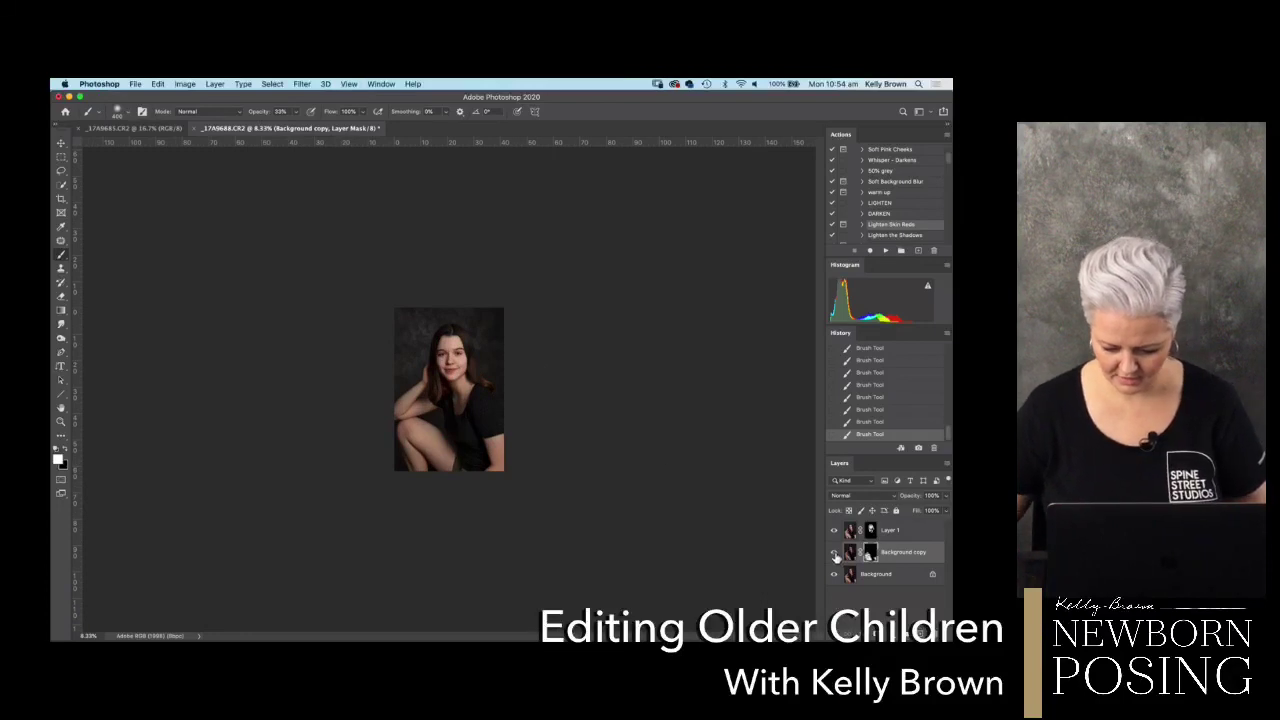
{"action": "left_click", "coordinate": [835, 553]}
{"action": "left_click", "coordinate": [835, 553]}
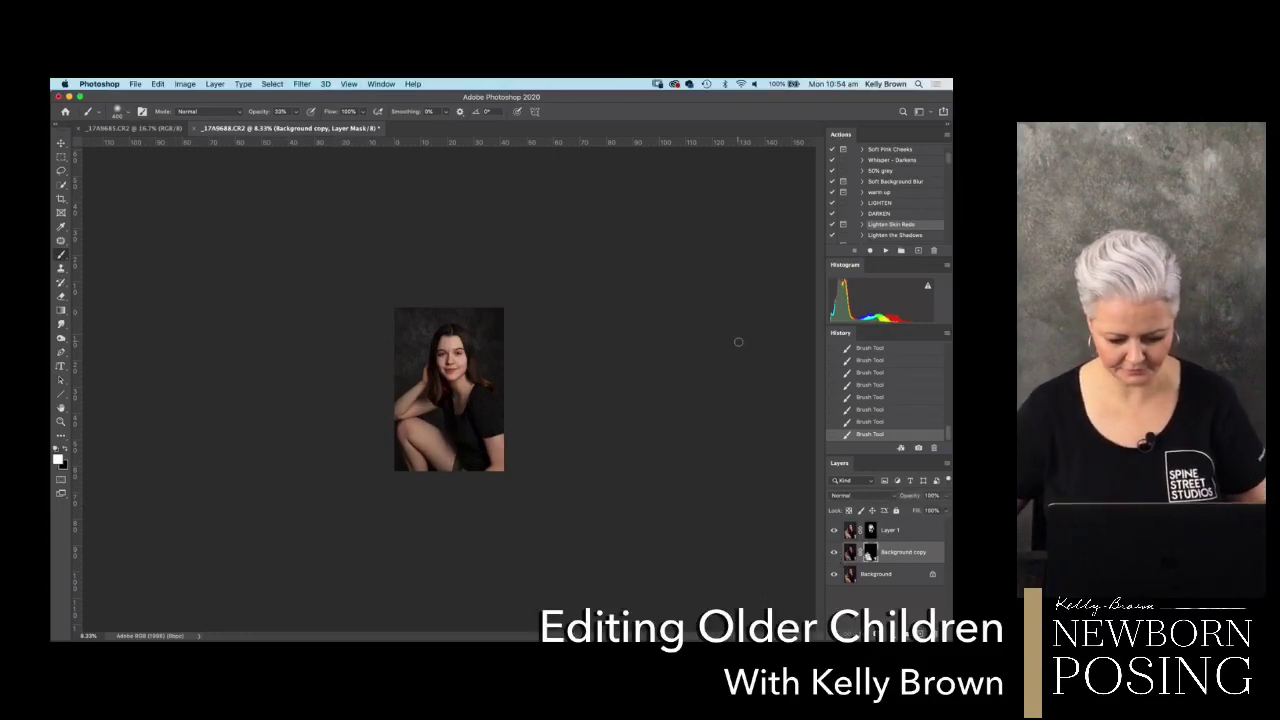
{"action": "key", "text": "super+plus"}
{"action": "key", "text": "super+minus"}
{"action": "key", "text": "super+minus"}
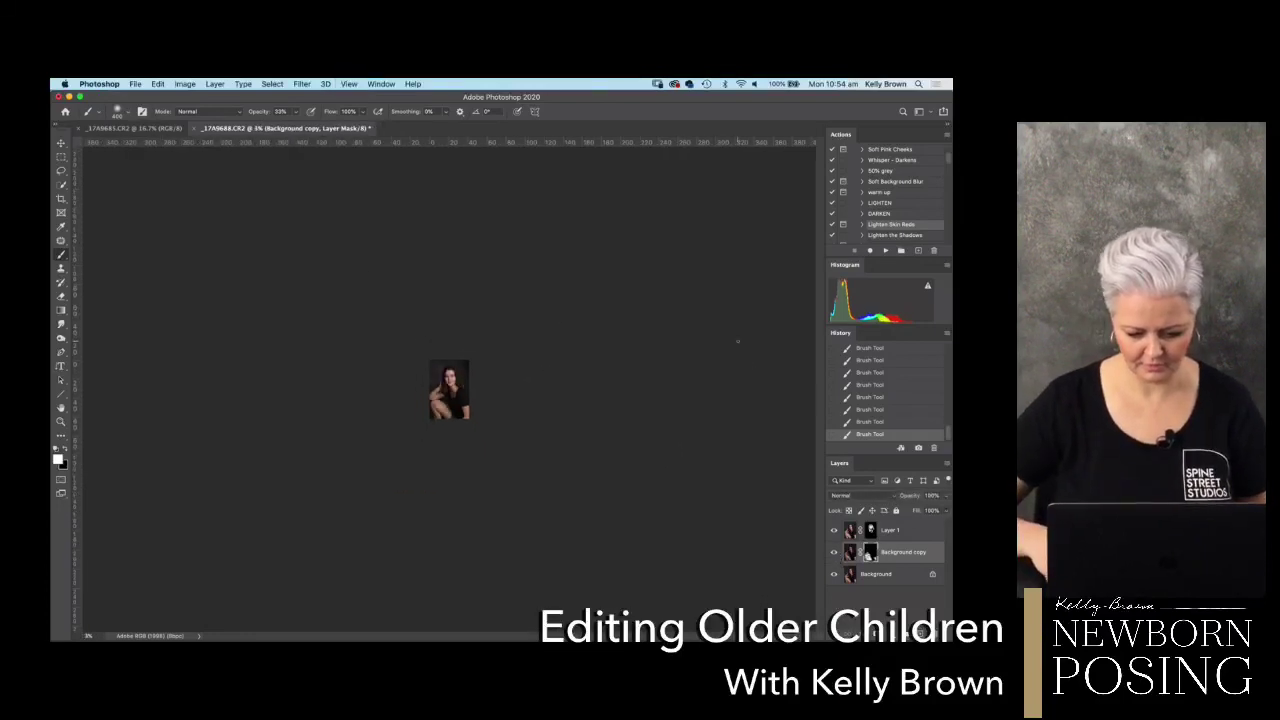
{"action": "key", "text": "super+plus"}
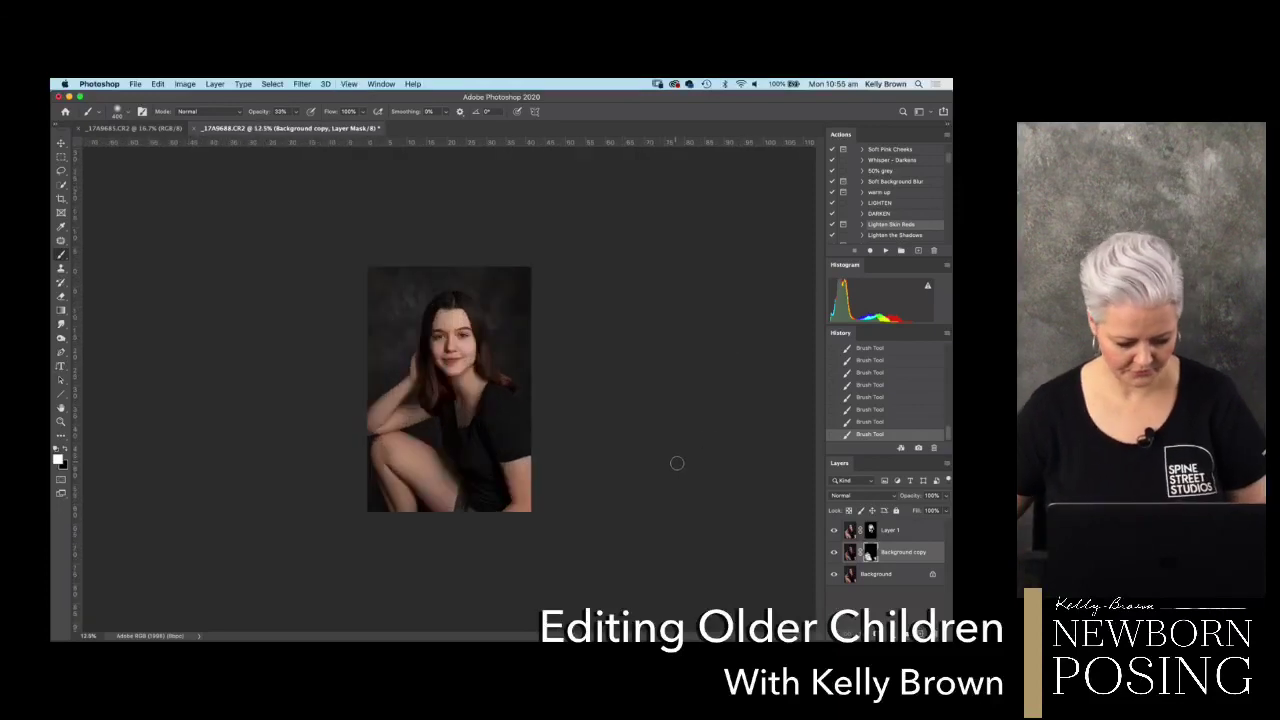
- Merge the visible layers and run the Lighten Skin Reds action to add a Hue/Saturation layer with a black mask
{"action": "key", "text": "shift+super+e"}
{"action": "key", "text": "super+plus"}
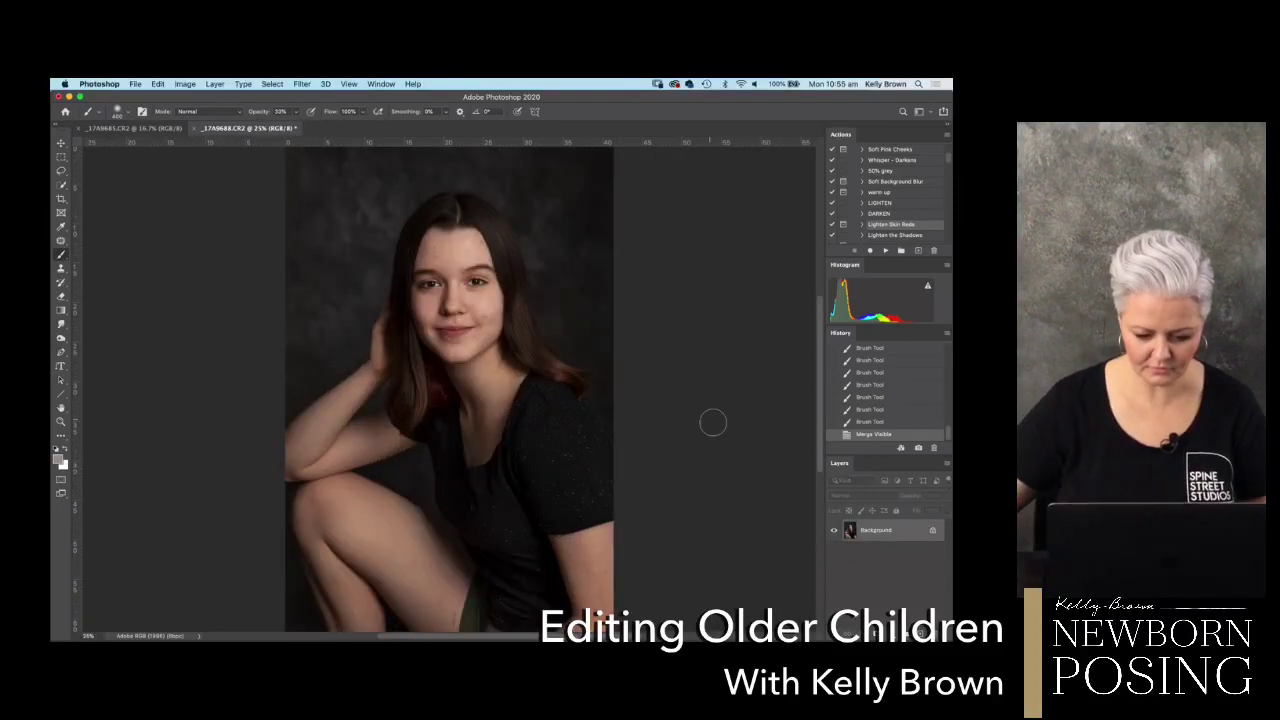
{"action": "left_click", "coordinate": [885, 250]}
{"action": "left_click", "coordinate": [592, 275]}
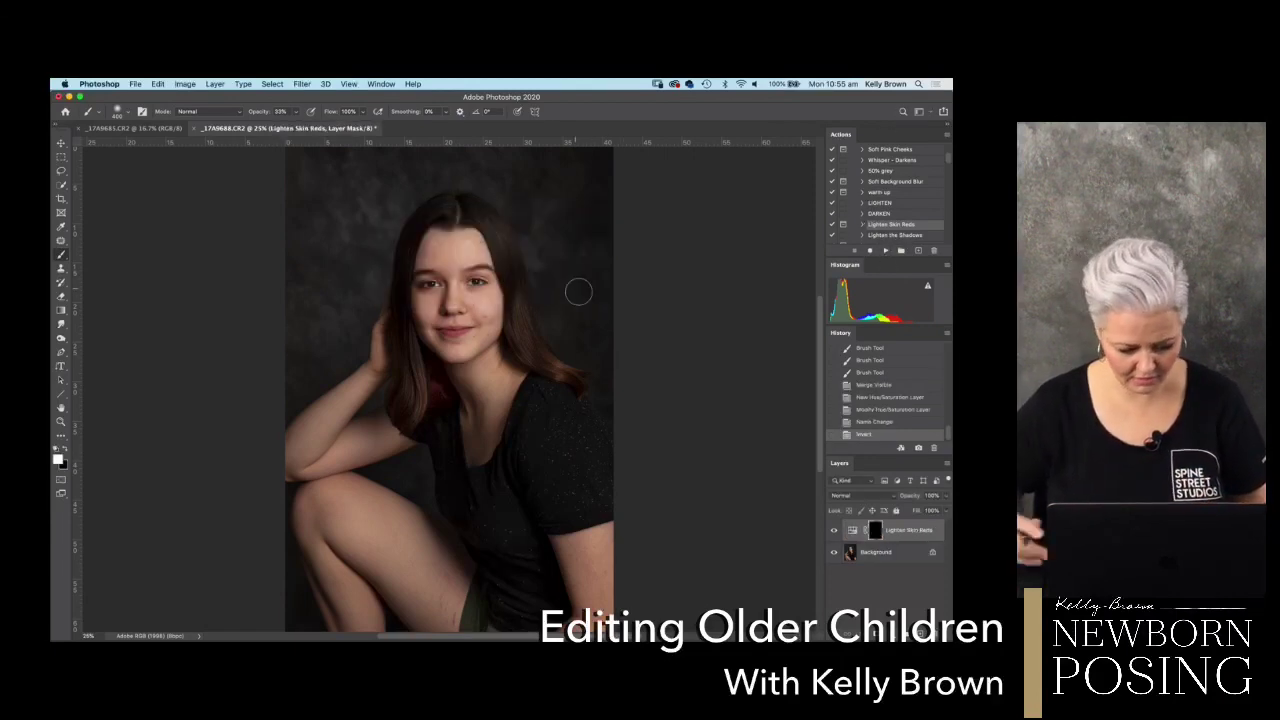
- Paint white on the Lighten Skin Reds mask over the hand and wrist beside the girl's hair at 33% brush opacity
{"action": "key", "text": "super+equal"}
{"action": "key", "text": "super+equal"}
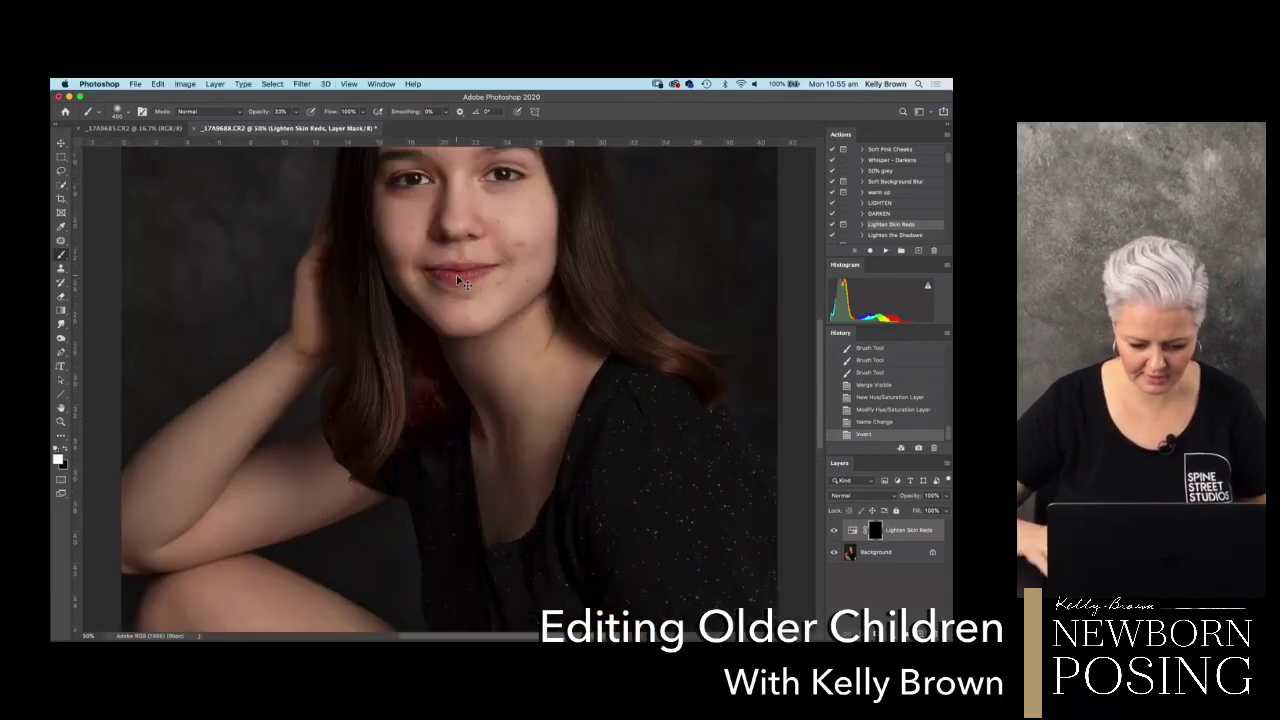
{"action": "scroll", "coordinate": [540, 340], "scroll_direction": "right", "scroll_amount": 3}
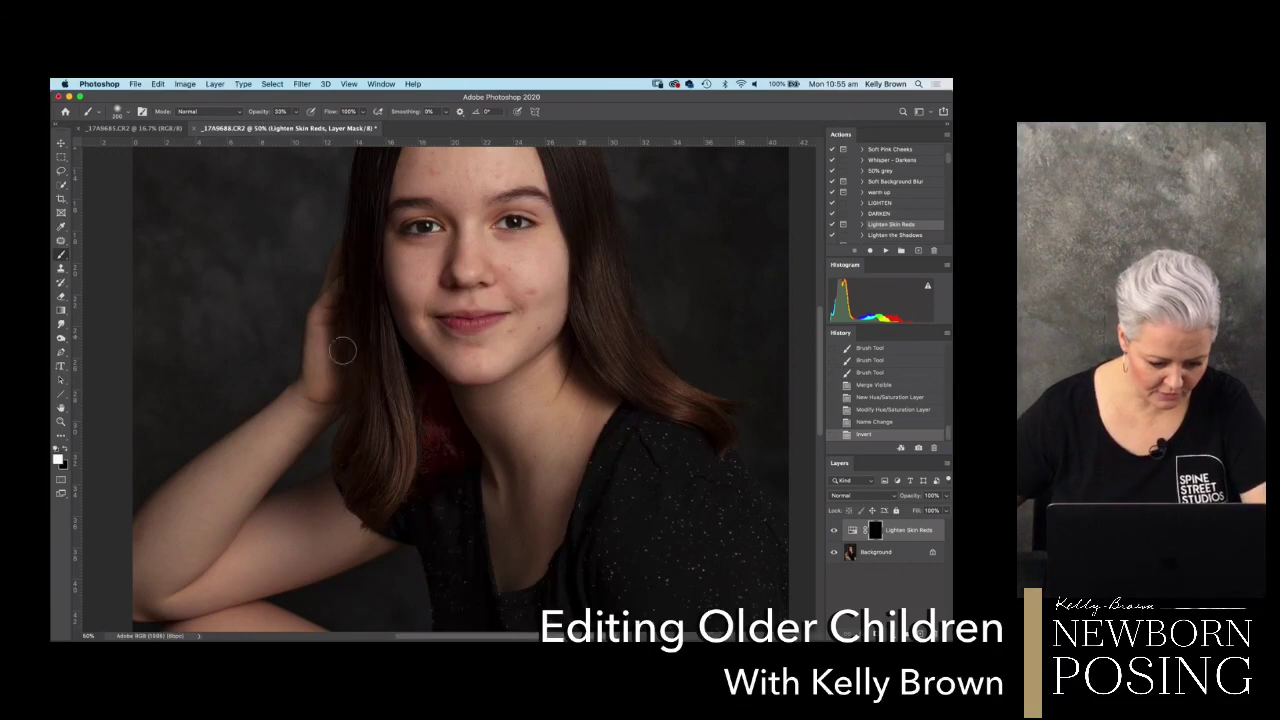
{"action": "mouse_move", "coordinate": [343, 351]}
{"action": "left_mouse_down"}
{"action": "mouse_move", "coordinate": [325, 401]}
{"action": "mouse_move", "coordinate": [344, 252]}
{"action": "mouse_move", "coordinate": [332, 290]}
{"action": "left_mouse_up"}
{"action": "mouse_move", "coordinate": [332, 290]}
{"action": "left_mouse_down"}
{"action": "mouse_move", "coordinate": [320, 310]}
{"action": "mouse_move", "coordinate": [324, 424]}
{"action": "left_mouse_up"}
{"action": "mouse_move", "coordinate": [324, 424]}
{"action": "left_mouse_down"}
{"action": "mouse_move", "coordinate": [324, 376]}
{"action": "mouse_move", "coordinate": [335, 375]}
{"action": "mouse_move", "coordinate": [318, 365]}
{"action": "mouse_move", "coordinate": [327, 409]}
{"action": "mouse_move", "coordinate": [352, 405]}
{"action": "left_mouse_up"}
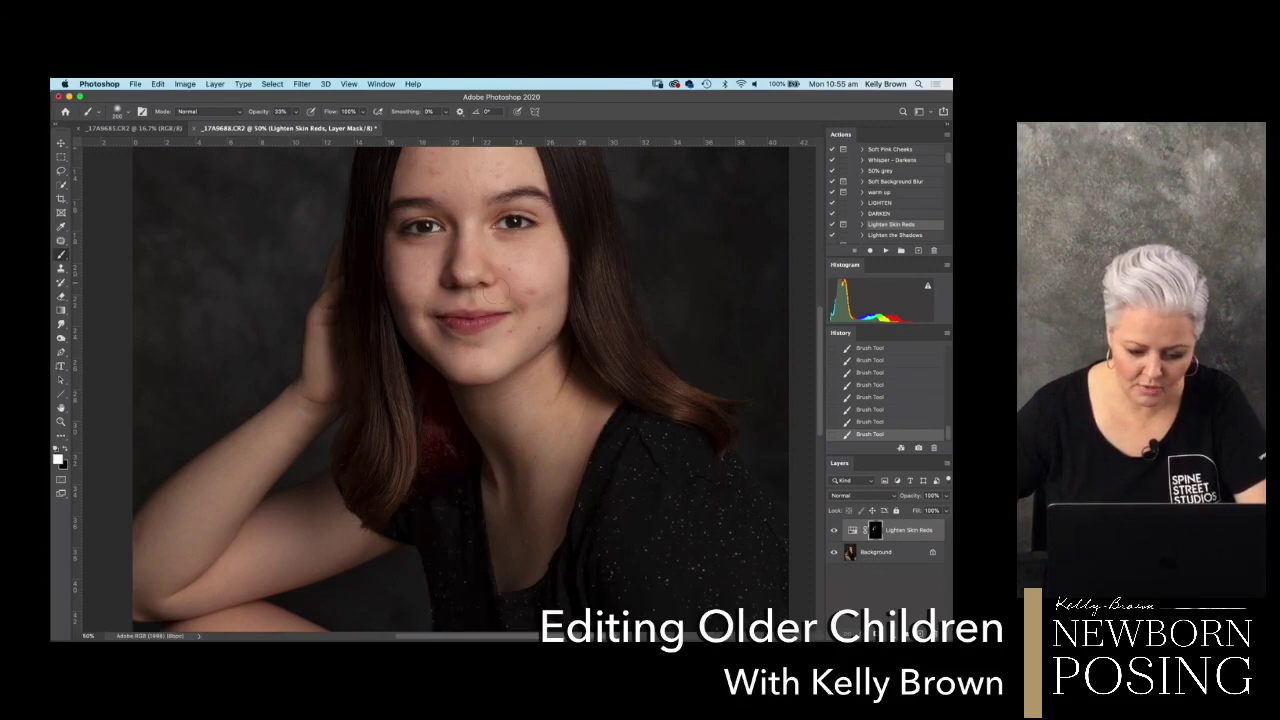
- Paint the Lighten Skin Reds mask over the reddish skin on the neck, chin, nose and forehead, avoiding the lips
{"action": "key", "text": "super+plus"}
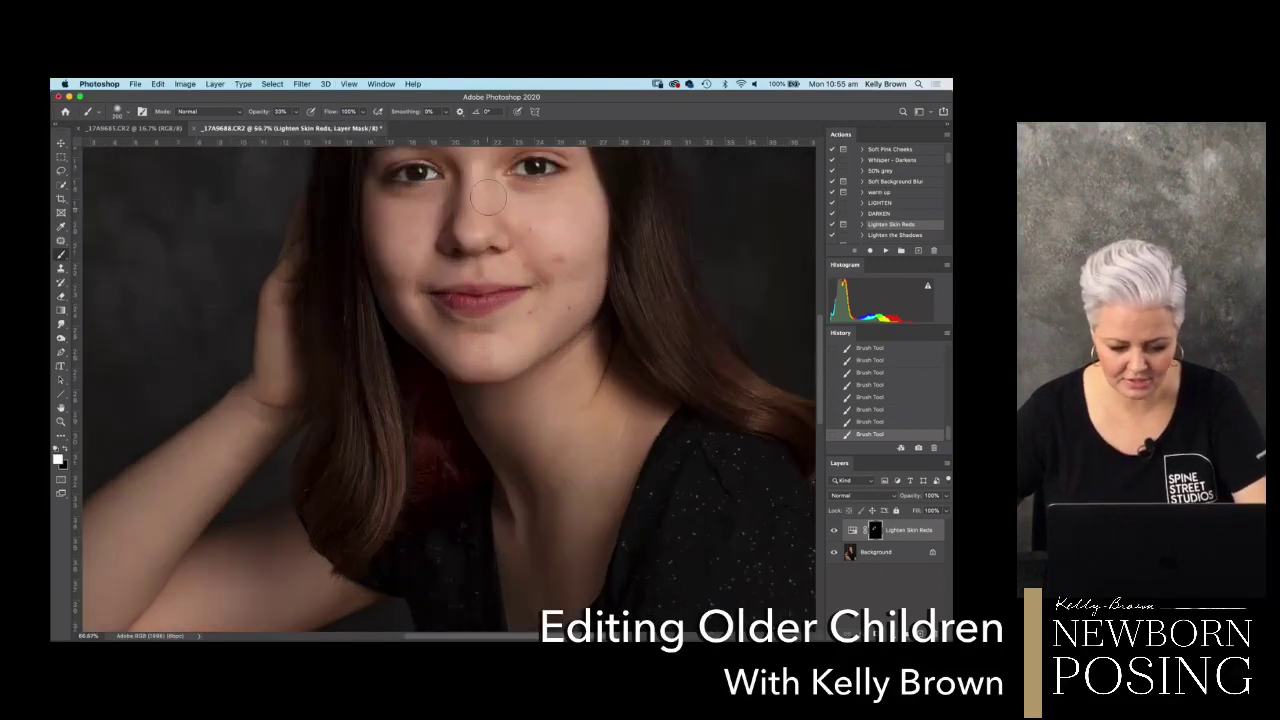
{"action": "left_click_drag", "start_coordinate": [537, 257], "coordinate": [566, 166]}
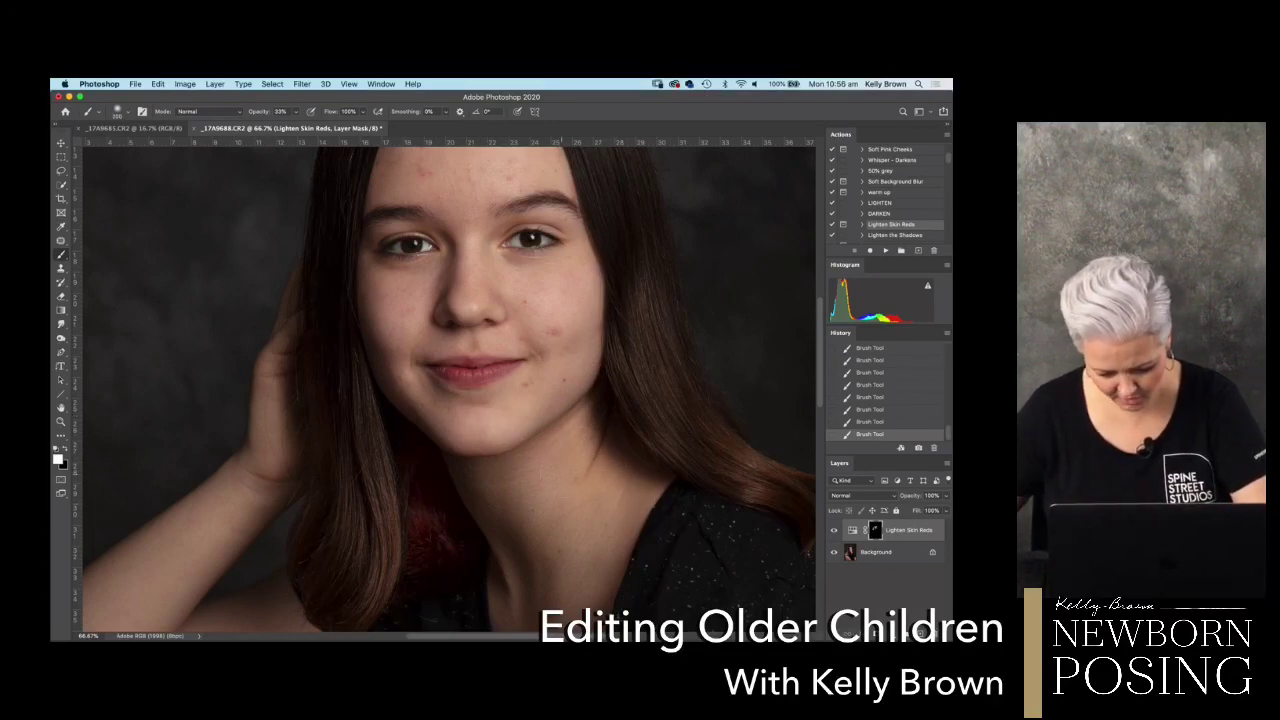
{"action": "left_click_drag", "start_coordinate": [594, 500], "coordinate": [580, 347]}
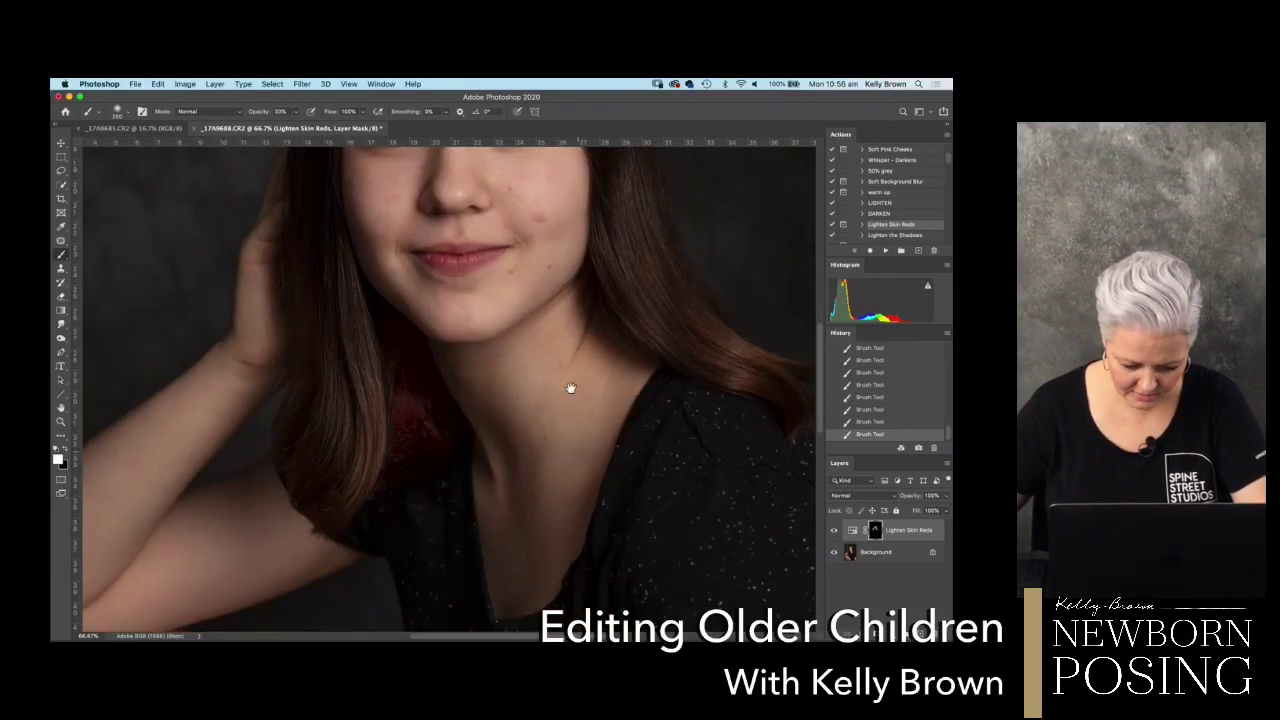
{"action": "scroll", "coordinate": [571, 380], "scroll_direction": "down", "scroll_amount": 3}
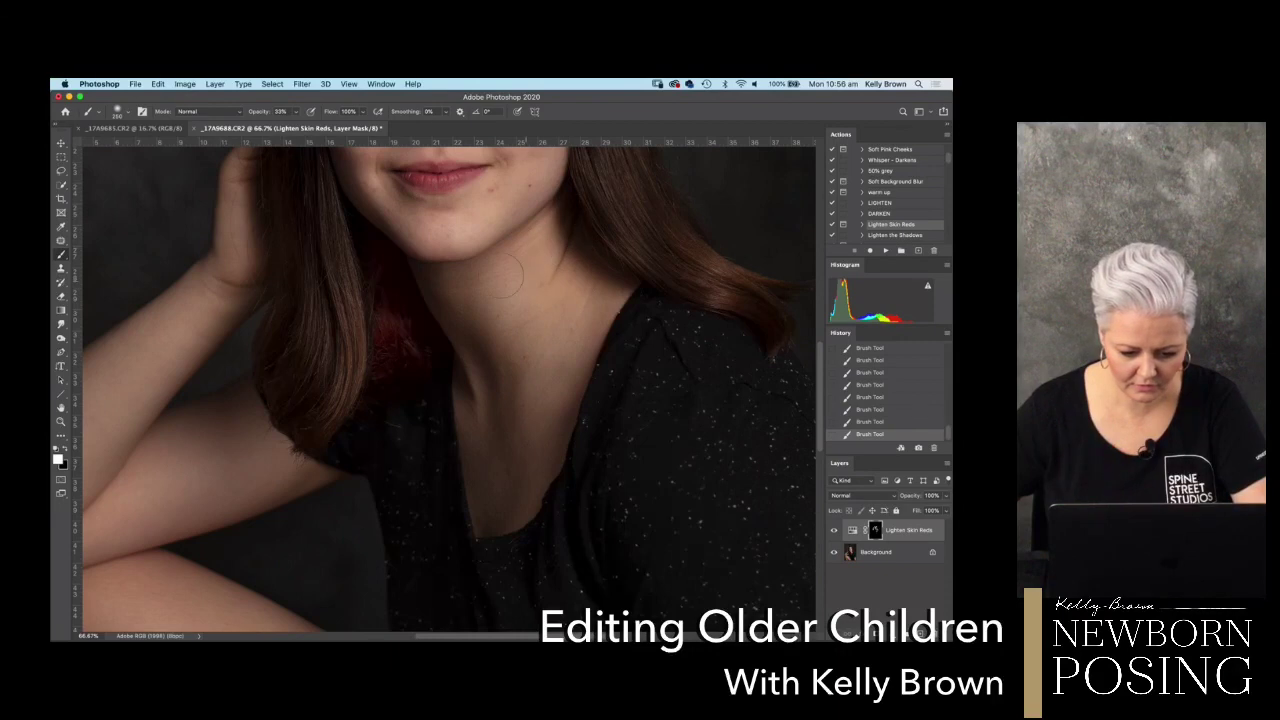
{"action": "scroll", "coordinate": [570, 298], "scroll_direction": "up", "scroll_amount": 4}
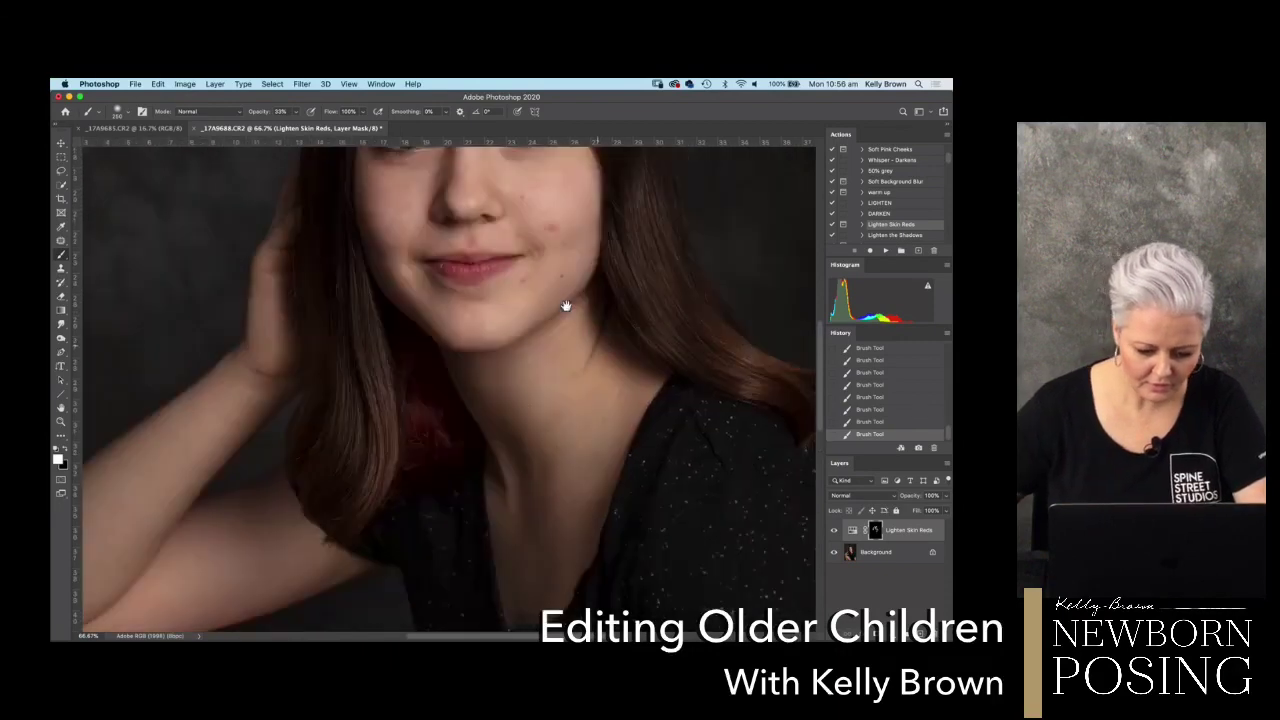
{"action": "scroll", "coordinate": [600, 302], "scroll_direction": "up", "scroll_amount": 2}
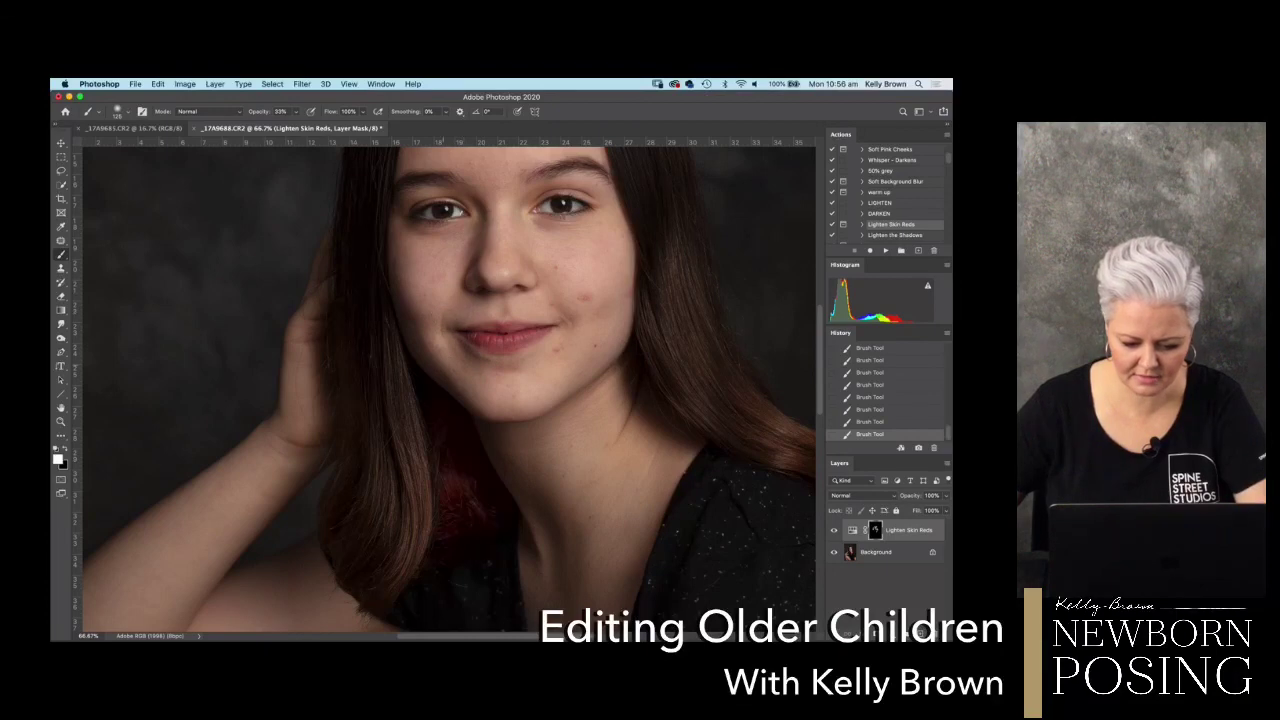
{"action": "scroll", "coordinate": [540, 350], "scroll_direction": "up", "scroll_amount": 3}
{"action": "scroll", "coordinate": [540, 350], "scroll_direction": "right", "scroll_amount": 1}
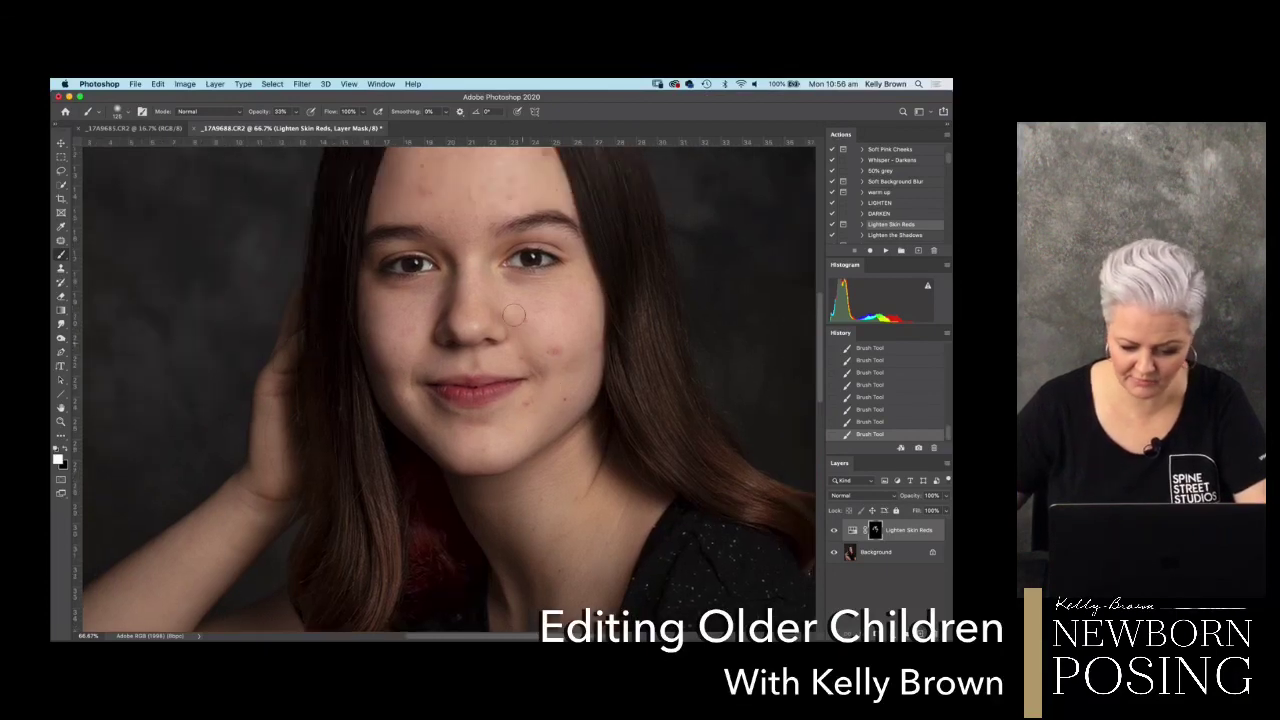
{"action": "scroll", "coordinate": [588, 343], "scroll_direction": "up", "scroll_amount": 3}
{"action": "scroll", "coordinate": [588, 343], "scroll_direction": "left", "scroll_amount": 1}
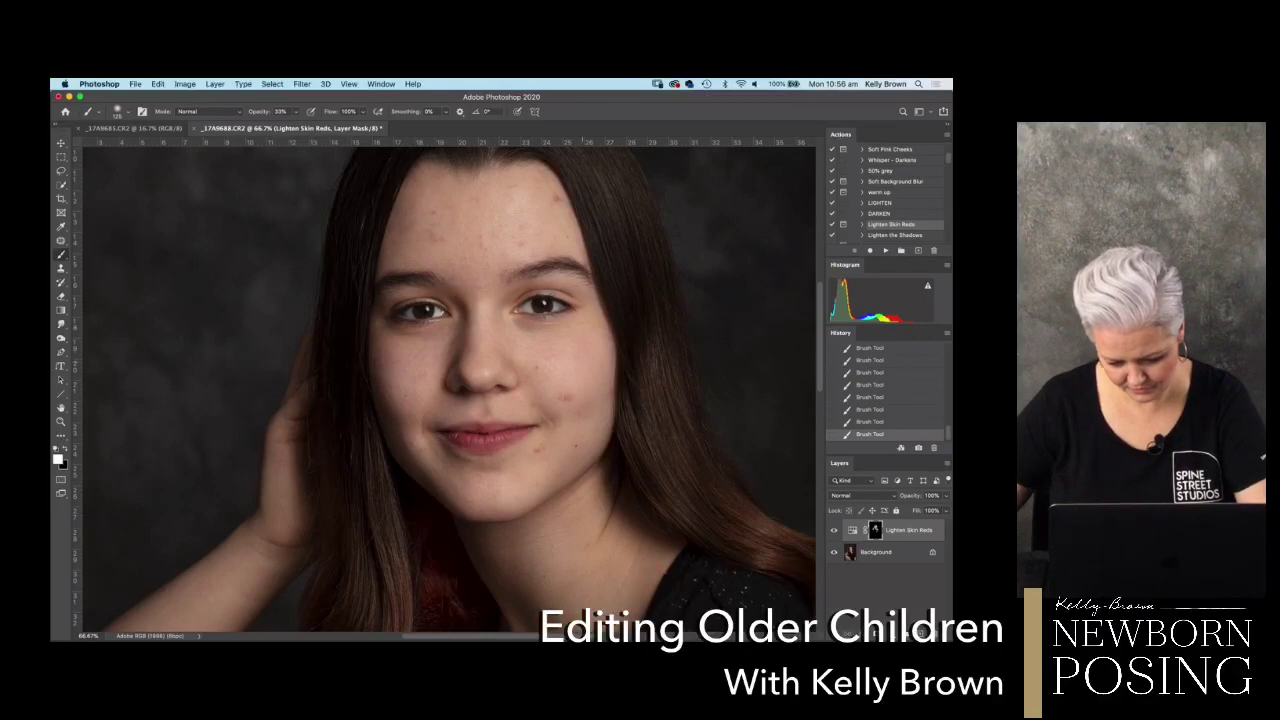
- Examine the painted mask areas as a red overlay and compare the face with and without the Lighten Skin Reds layer
{"action": "key", "text": "backslash"}
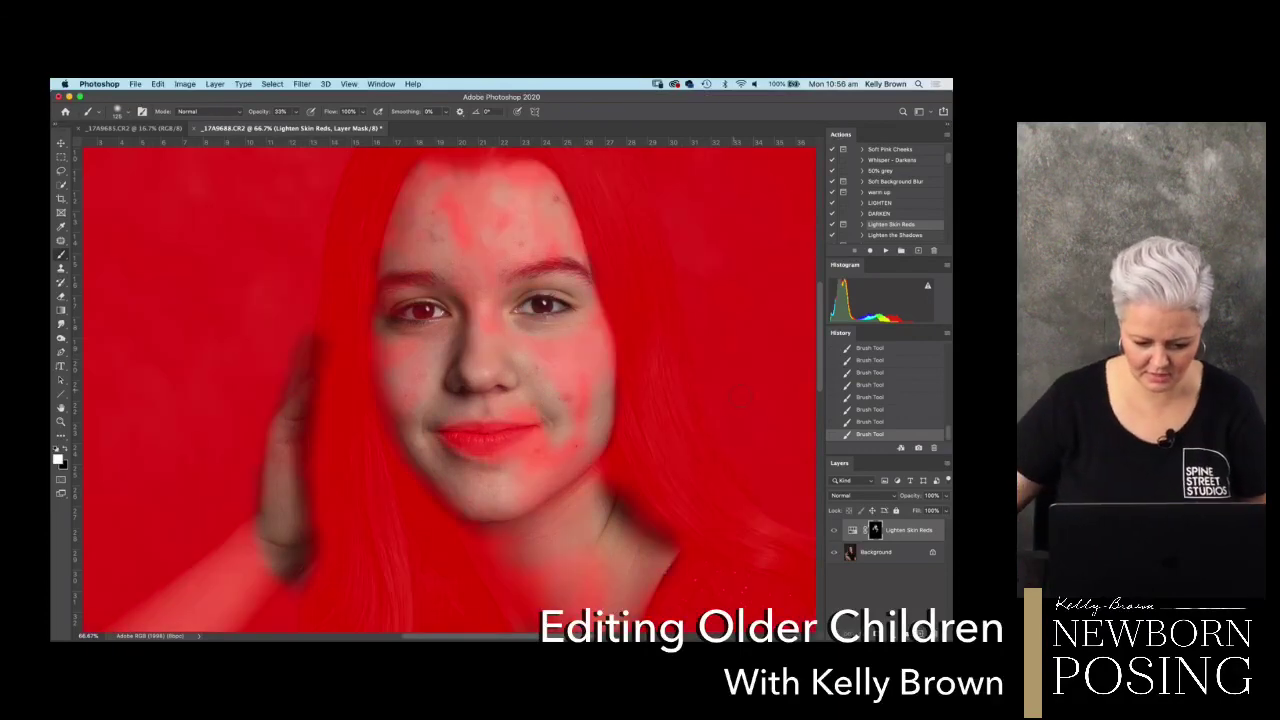
{"action": "key", "text": "backslash"}
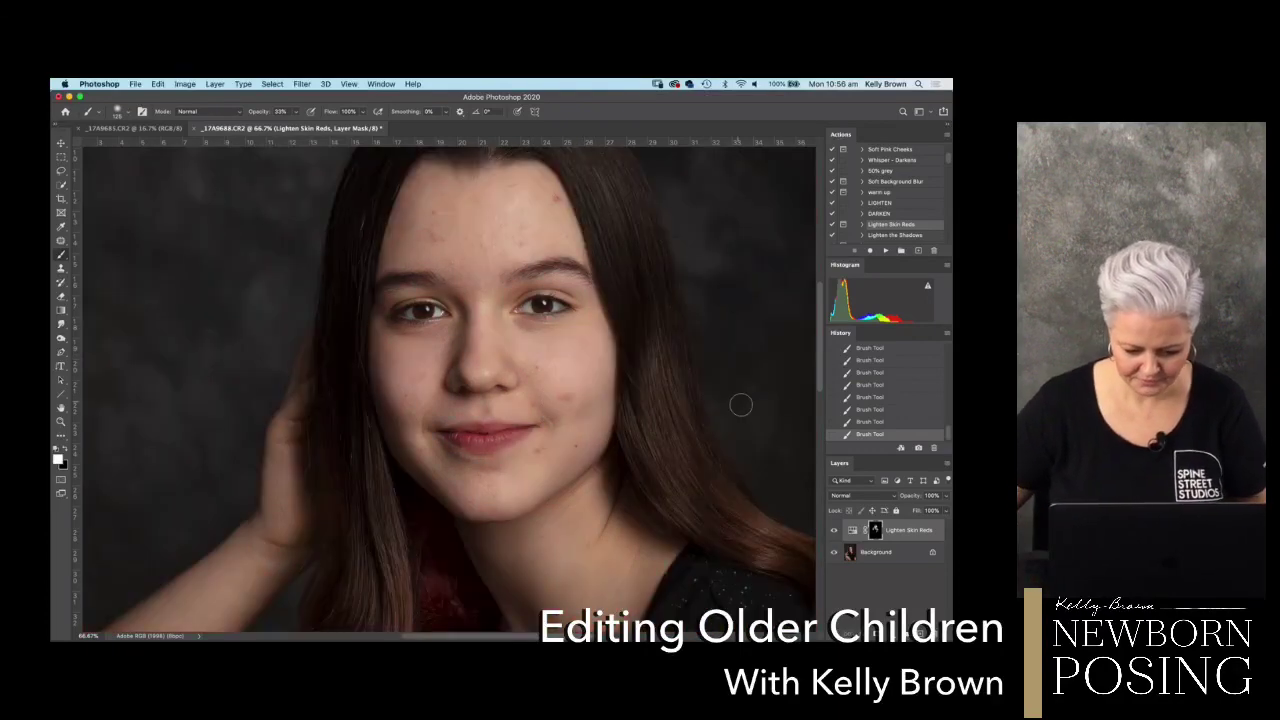
{"action": "key", "text": "super+comma"}
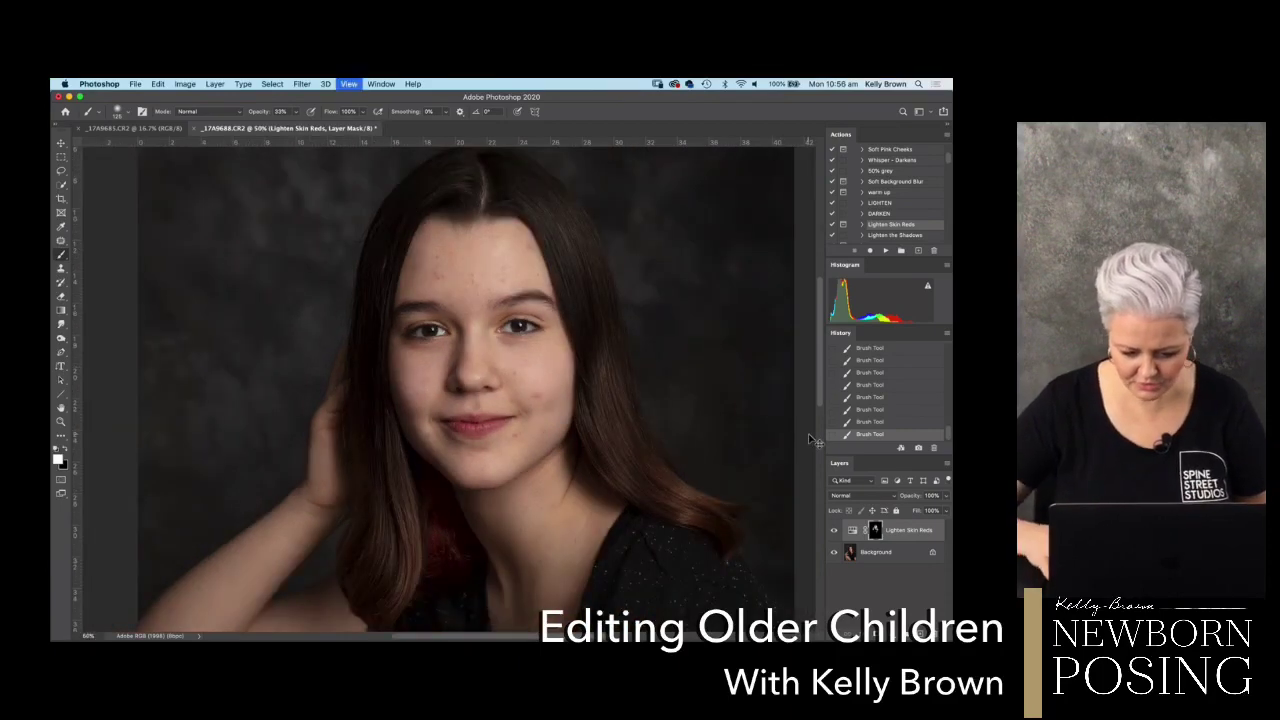
{"action": "key", "text": "super+comma"}
{"action": "left_click", "coordinate": [834, 531]}
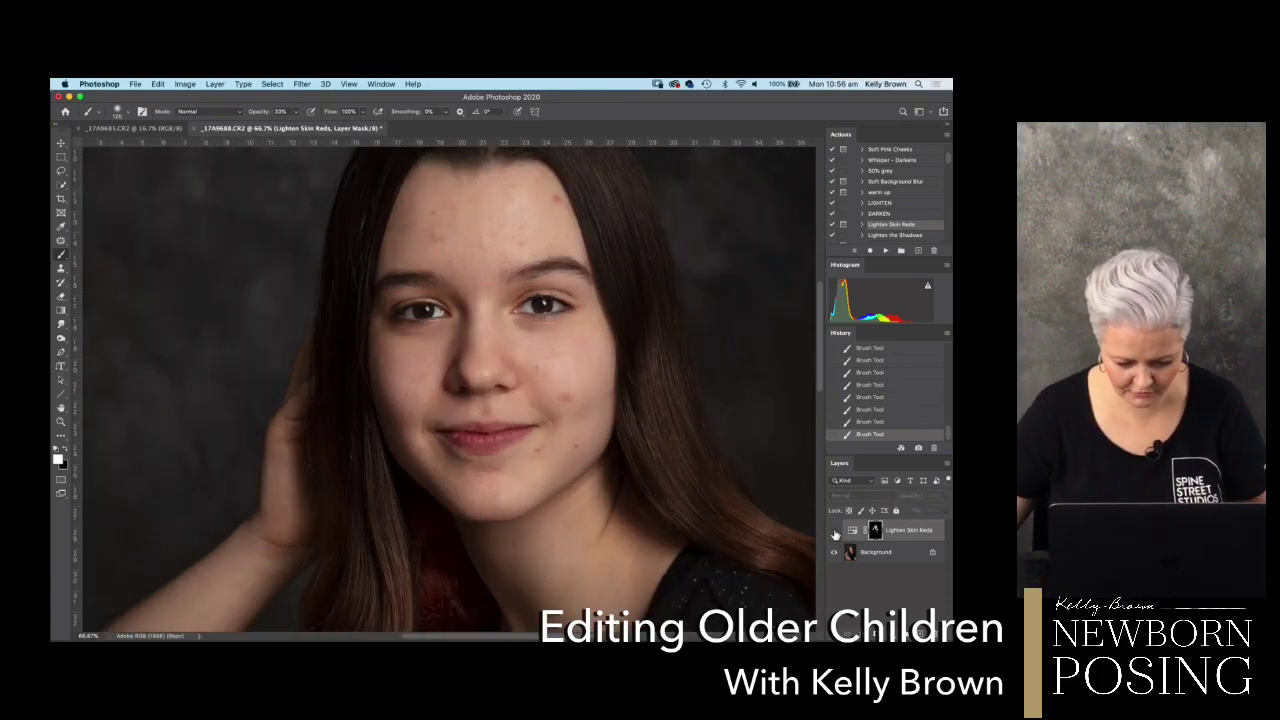
{"action": "left_click", "coordinate": [834, 531]}
{"action": "left_click", "coordinate": [834, 531]}
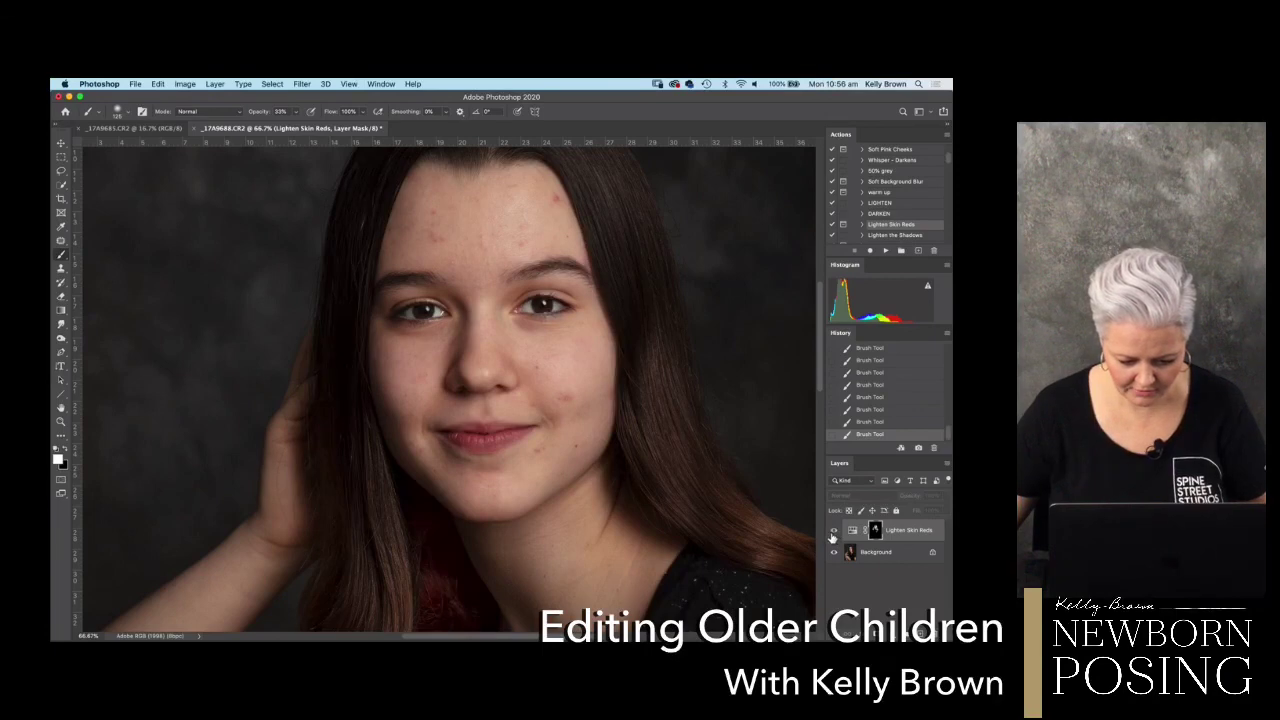
{"action": "left_click", "coordinate": [834, 531]}
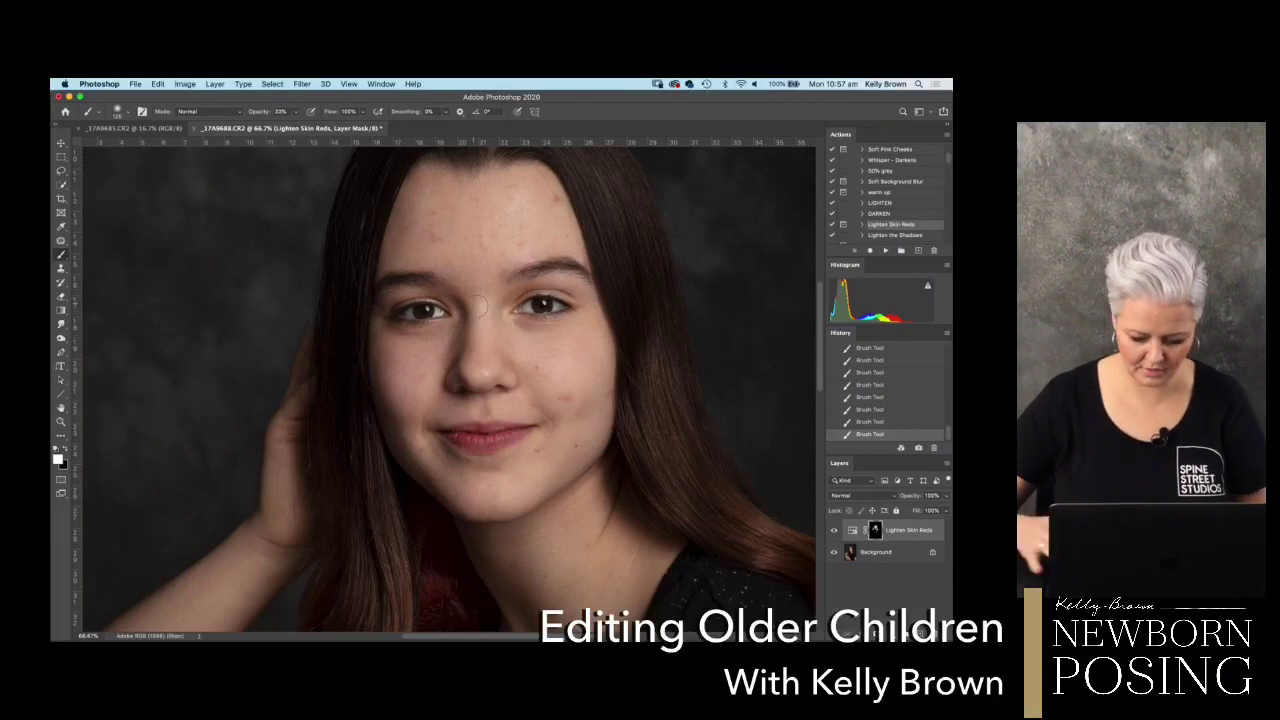
- Enlarge the brush and paint the Lighten Skin Reds mask over the girl's arms and legs
{"action": "key", "text": "super+minus"}
{"action": "key", "text": "super+minus"}
{"action": "scroll", "coordinate": [480, 300], "scroll_direction": "down", "scroll_amount": 10}
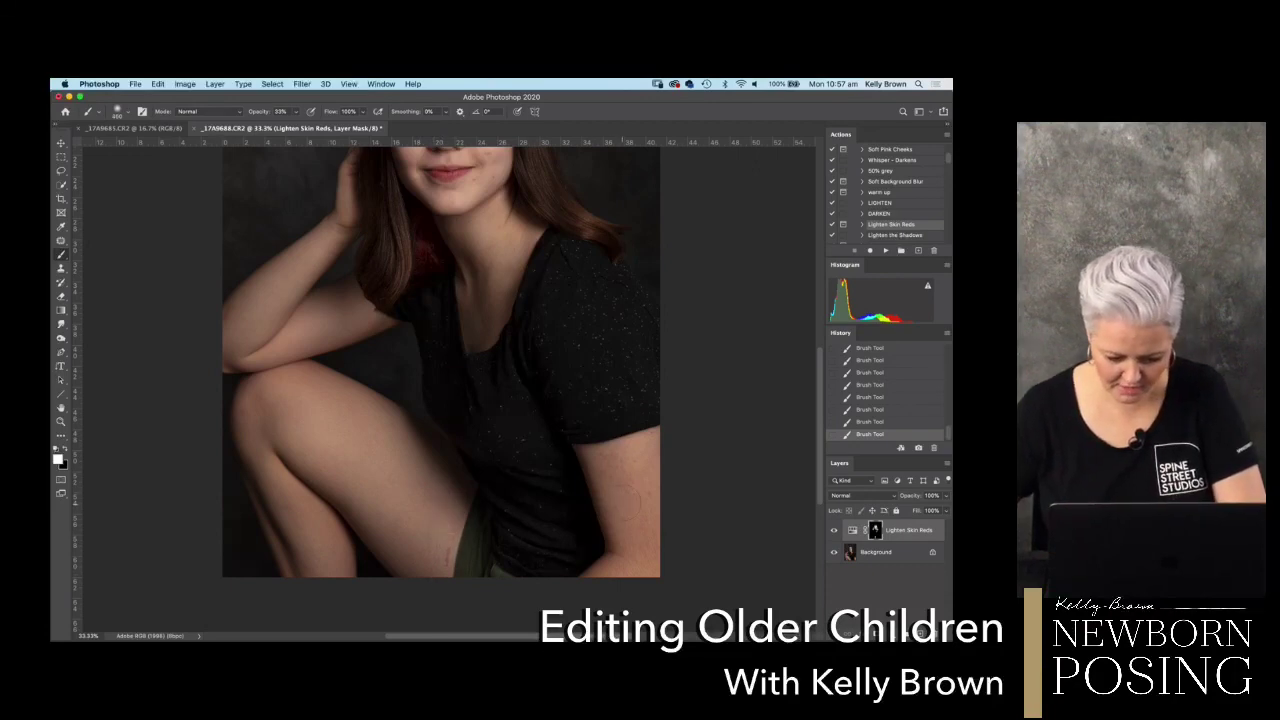
{"action": "key", "text": "bracketright"}
{"action": "key", "text": "bracketright"}
{"action": "key", "text": "bracketright"}
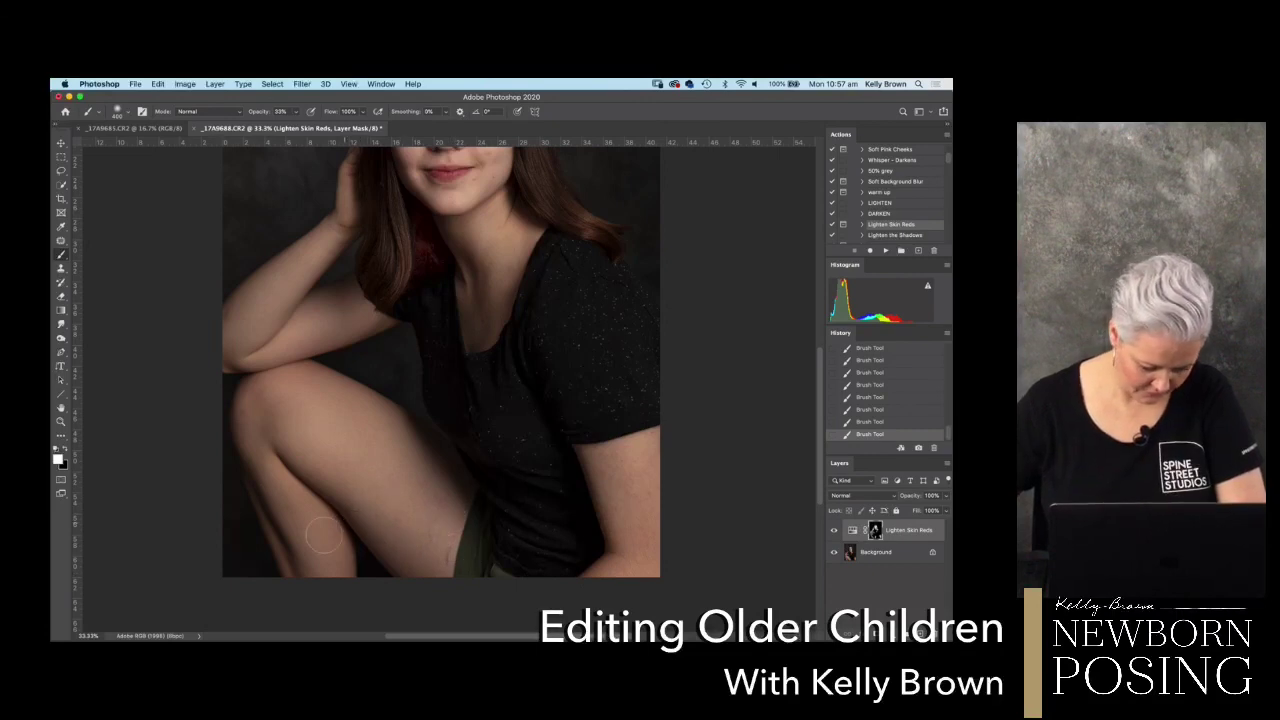
- Review the whole portrait and merge the Lighten Skin Reds layer into the background
{"action": "key", "text": "super+minus"}
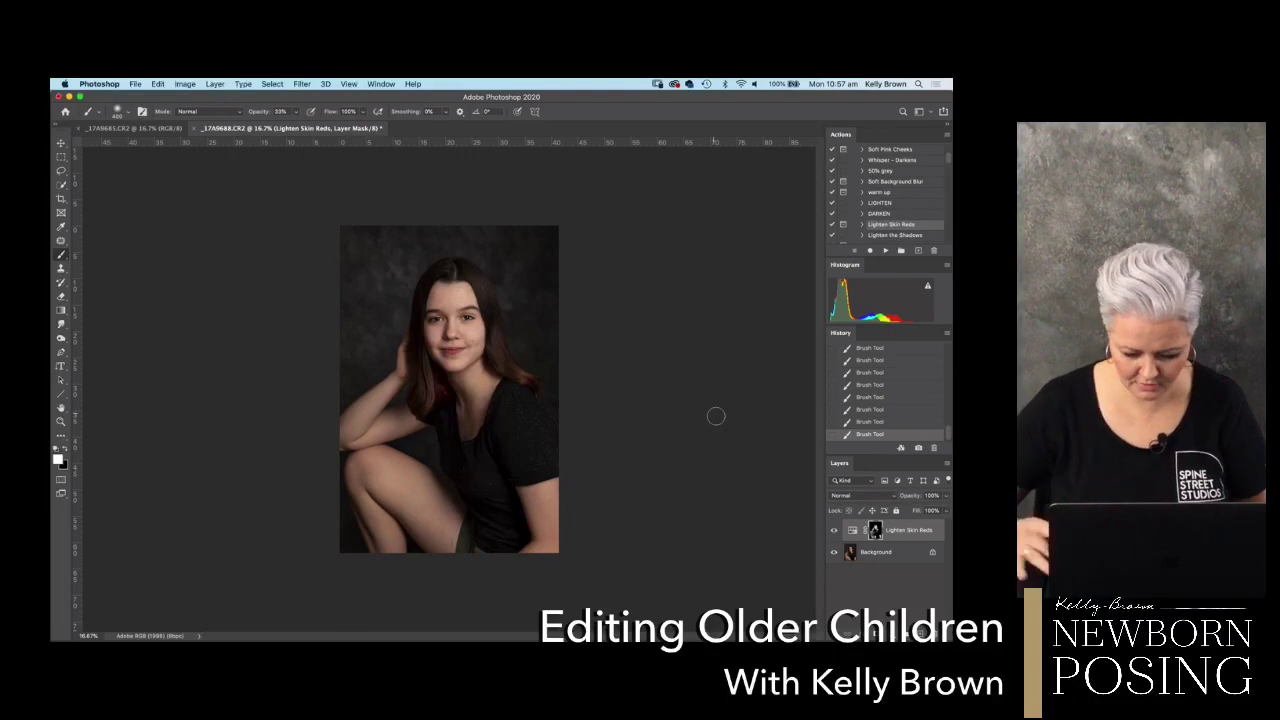
{"action": "key", "text": "super+minus"}
{"action": "key", "text": "super+plus"}
{"action": "key", "text": "super+plus"}
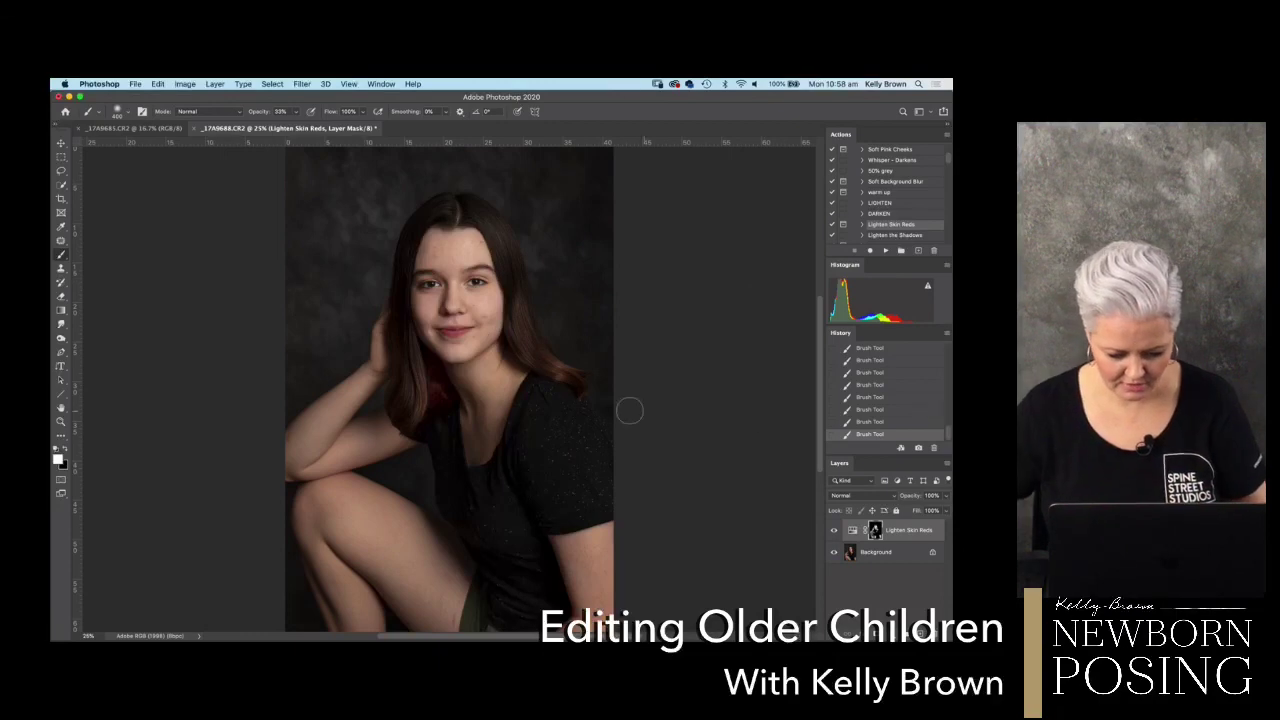
{"action": "key", "text": "super+shift+e"}
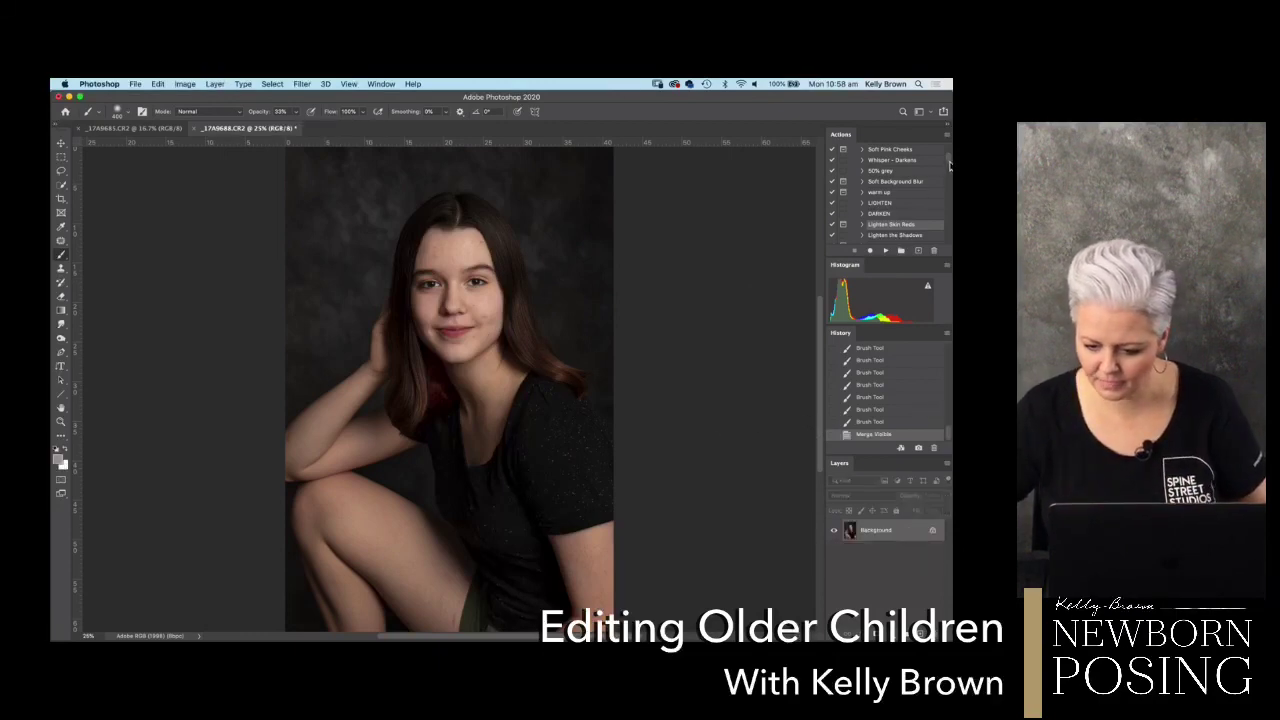
- Run the Correct The Blues action to add a colour-corrected background copy hidden behind a black layer mask
{"action": "scroll", "coordinate": [950, 168], "scroll_direction": "down", "scroll_amount": 2}
{"action": "left_click", "coordinate": [886, 214]}
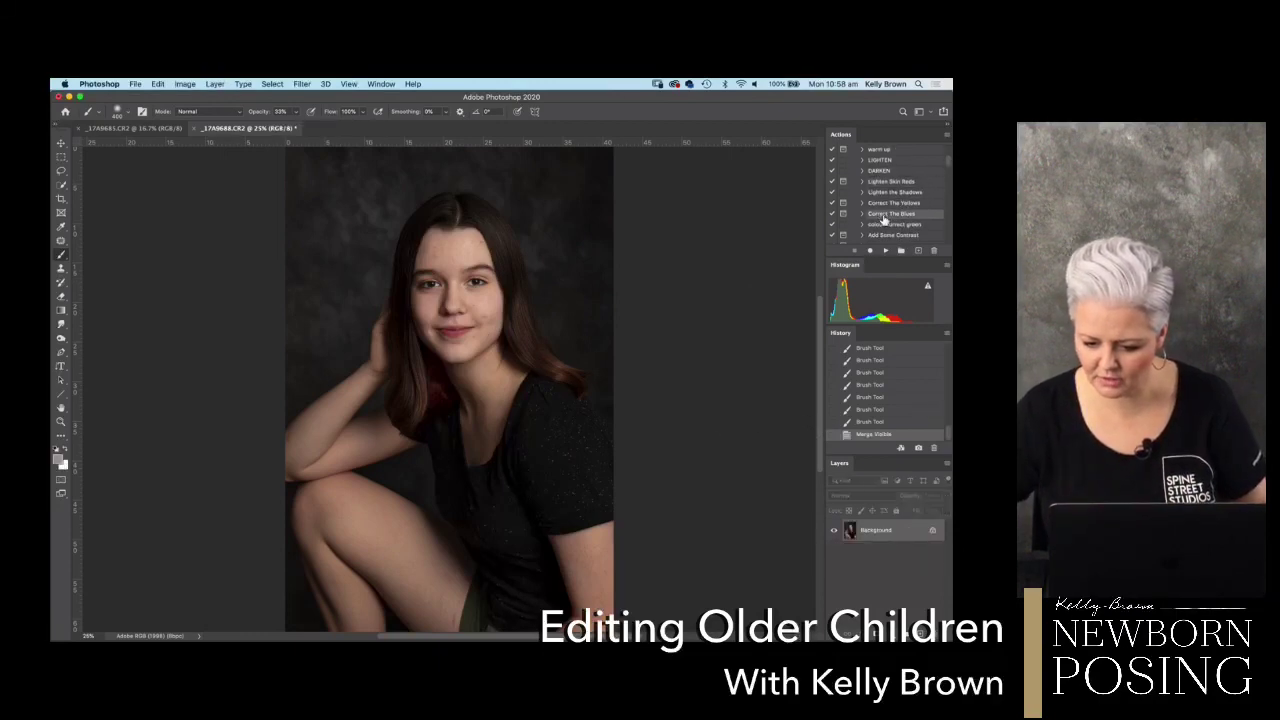
{"action": "left_click", "coordinate": [888, 254]}
{"action": "left_click", "coordinate": [588, 277]}
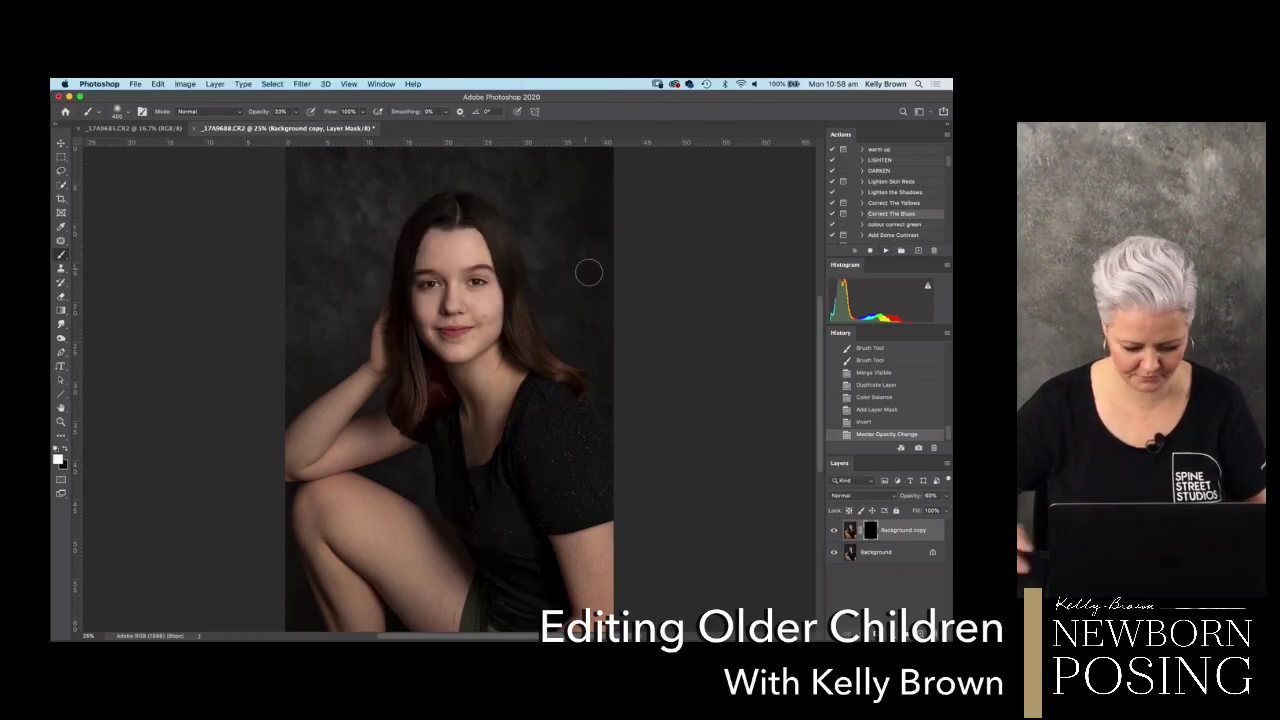
- Set the brush opacity to 20% and paint the Correct The Blues mask over the skin below the eyes and on both cheeks
{"action": "key", "text": "super+plus"}
{"action": "key", "text": "super+plus"}
{"action": "scroll", "coordinate": [566, 343], "scroll_direction": "up", "scroll_amount": 2}
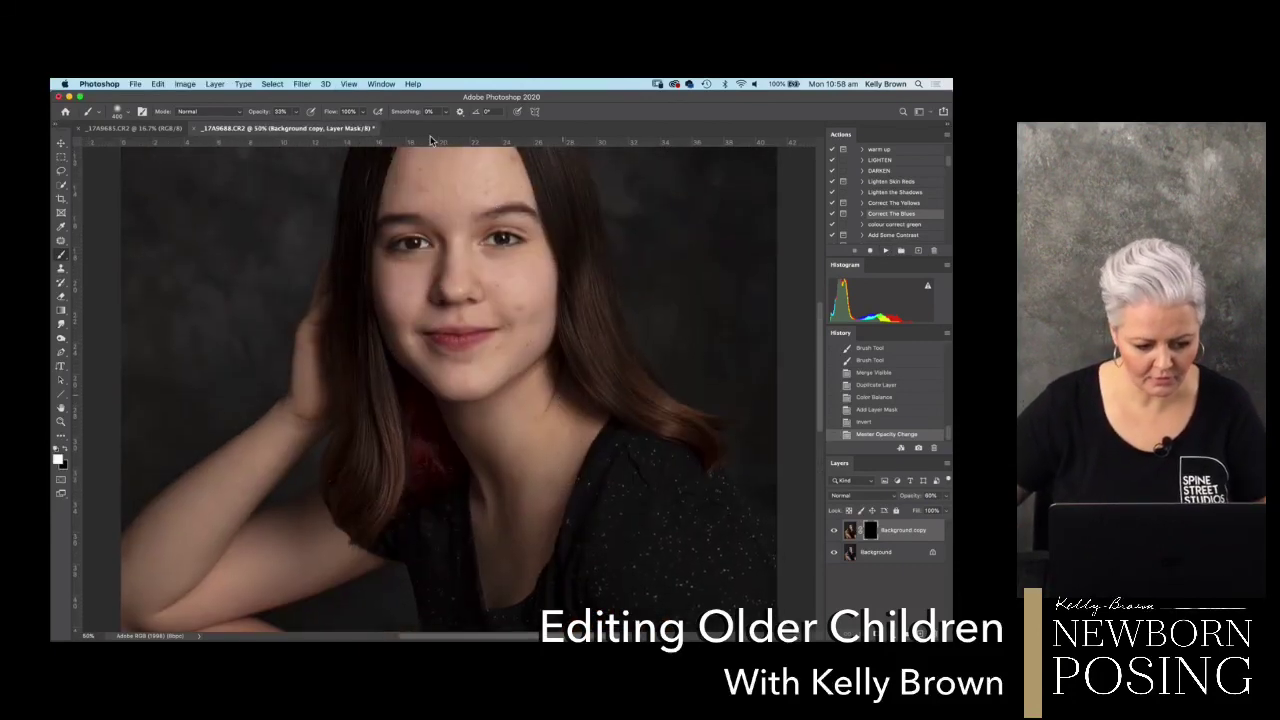
{"action": "key", "text": "2"}
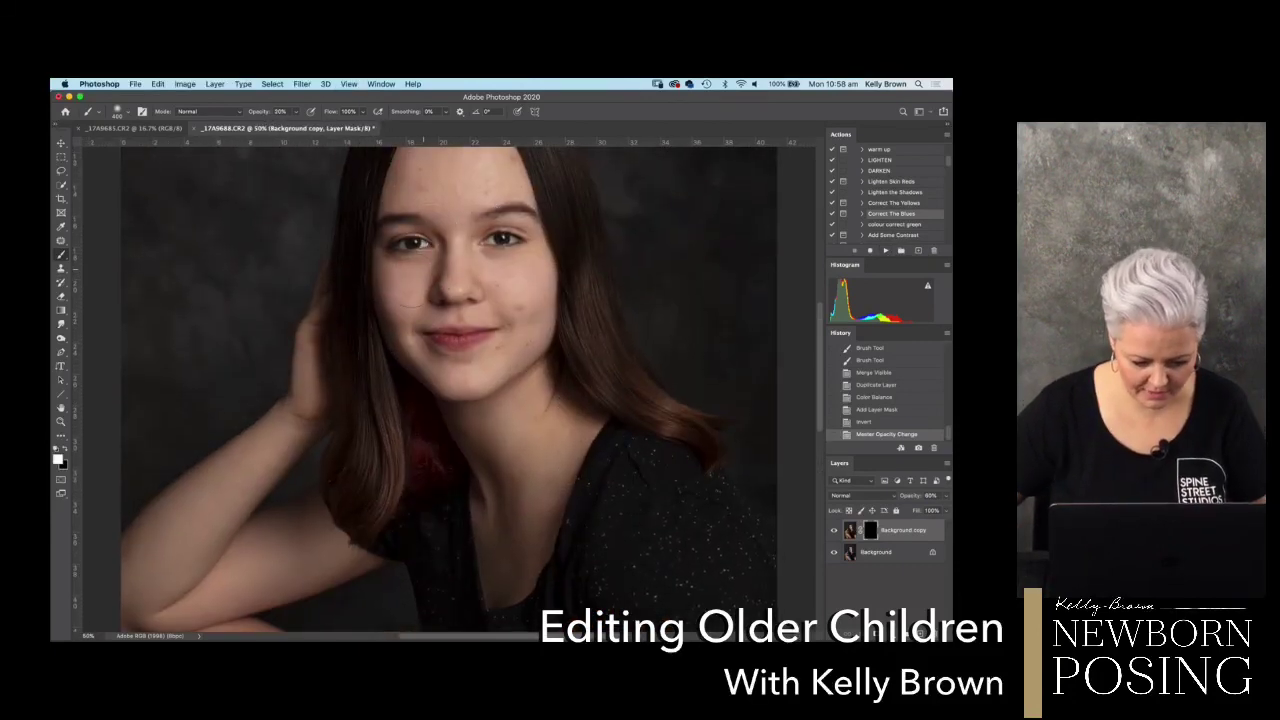
{"action": "left_click_drag", "start_coordinate": [412, 278], "coordinate": [420, 282]}
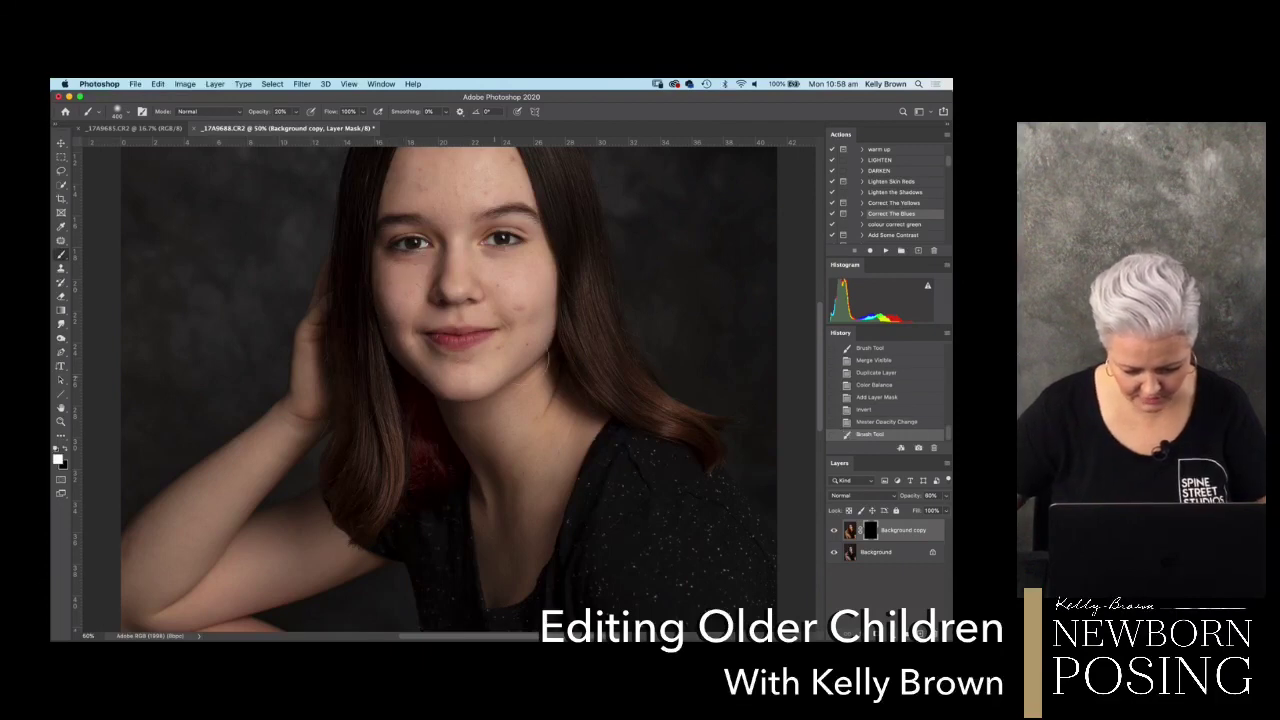
{"action": "left_click", "coordinate": [420, 282]}
{"action": "scroll", "coordinate": [470, 300], "scroll_direction": "up", "scroll_amount": 1}
{"action": "mouse_move", "coordinate": [520, 330]}
{"action": "left_mouse_down"}
{"action": "mouse_move", "coordinate": [509, 268]}
{"action": "mouse_move", "coordinate": [486, 335]}
{"action": "mouse_move", "coordinate": [455, 305]}
{"action": "mouse_move", "coordinate": [487, 289]}
{"action": "mouse_move", "coordinate": [515, 312]}
{"action": "mouse_move", "coordinate": [530, 284]}
{"action": "left_mouse_up"}
- Shrink the brush and refine the Correct The Blues mask on the lower face, painting with black around the mouth
{"action": "key", "text": "bracketleft"}
{"action": "key", "text": "bracketleft"}
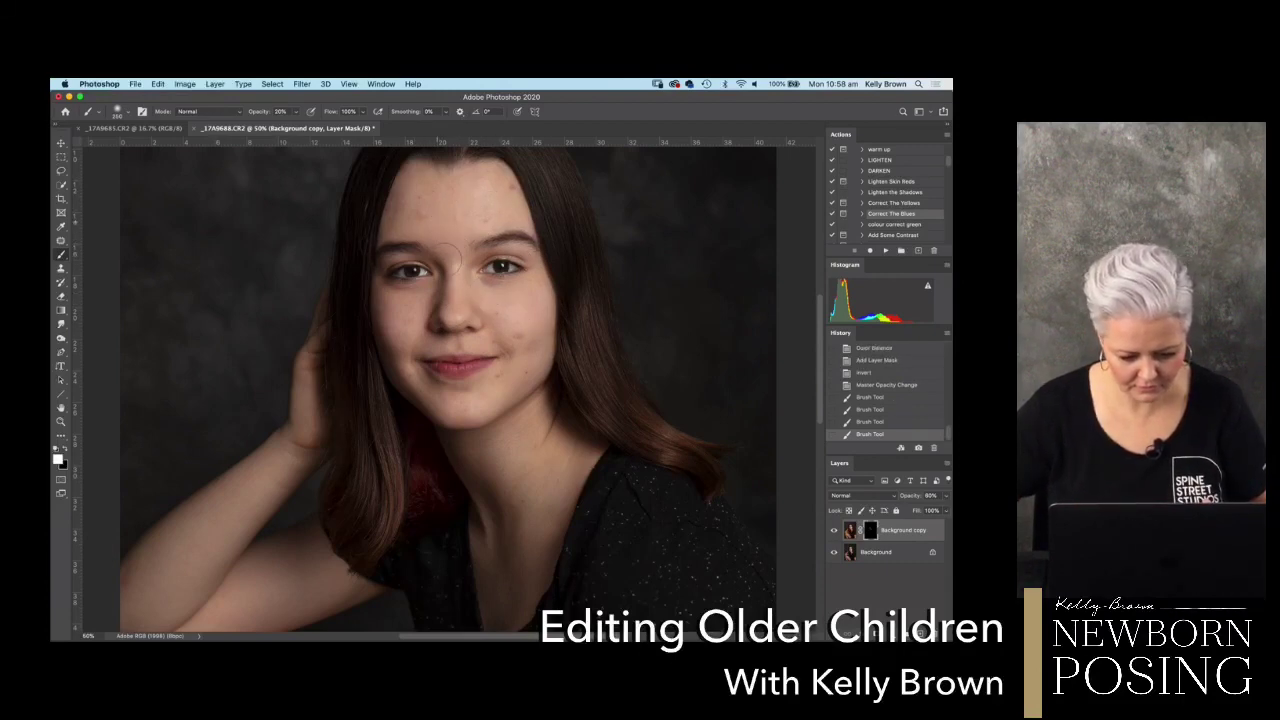
{"action": "left_click", "coordinate": [513, 392]}
{"action": "key", "text": "super+minus"}
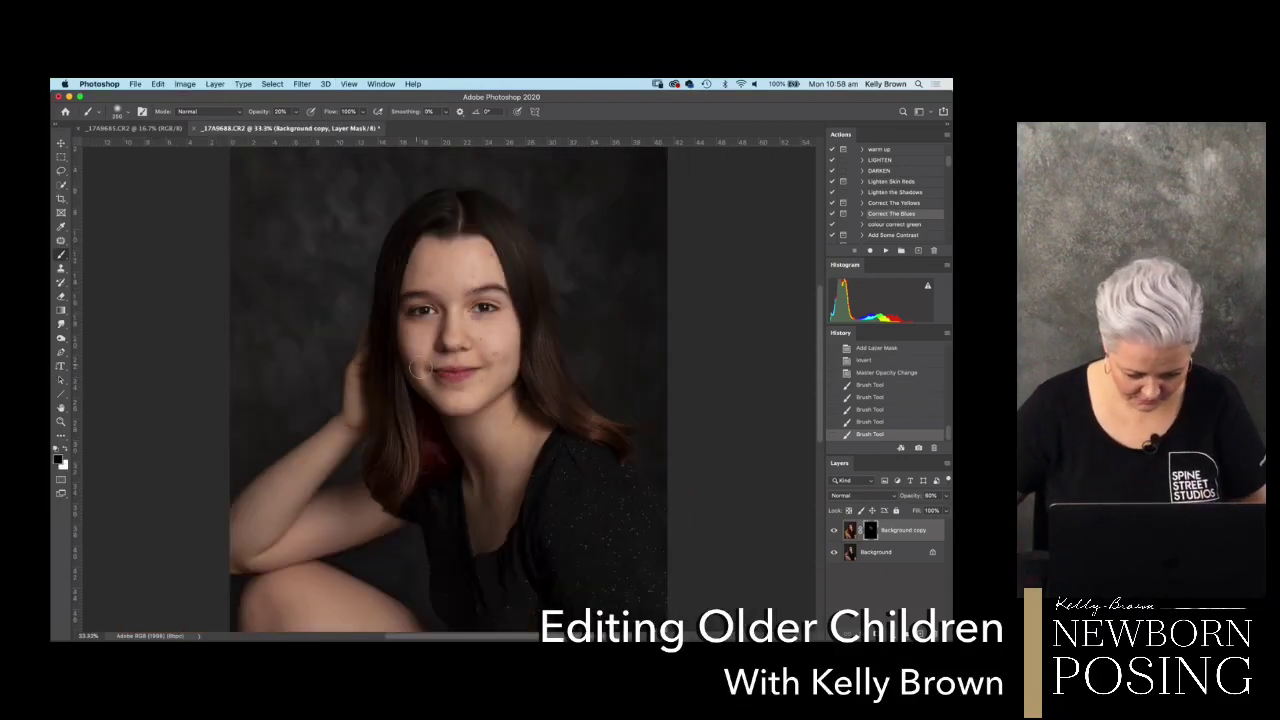
{"action": "left_click_drag", "start_coordinate": [442, 348], "coordinate": [425, 416]}
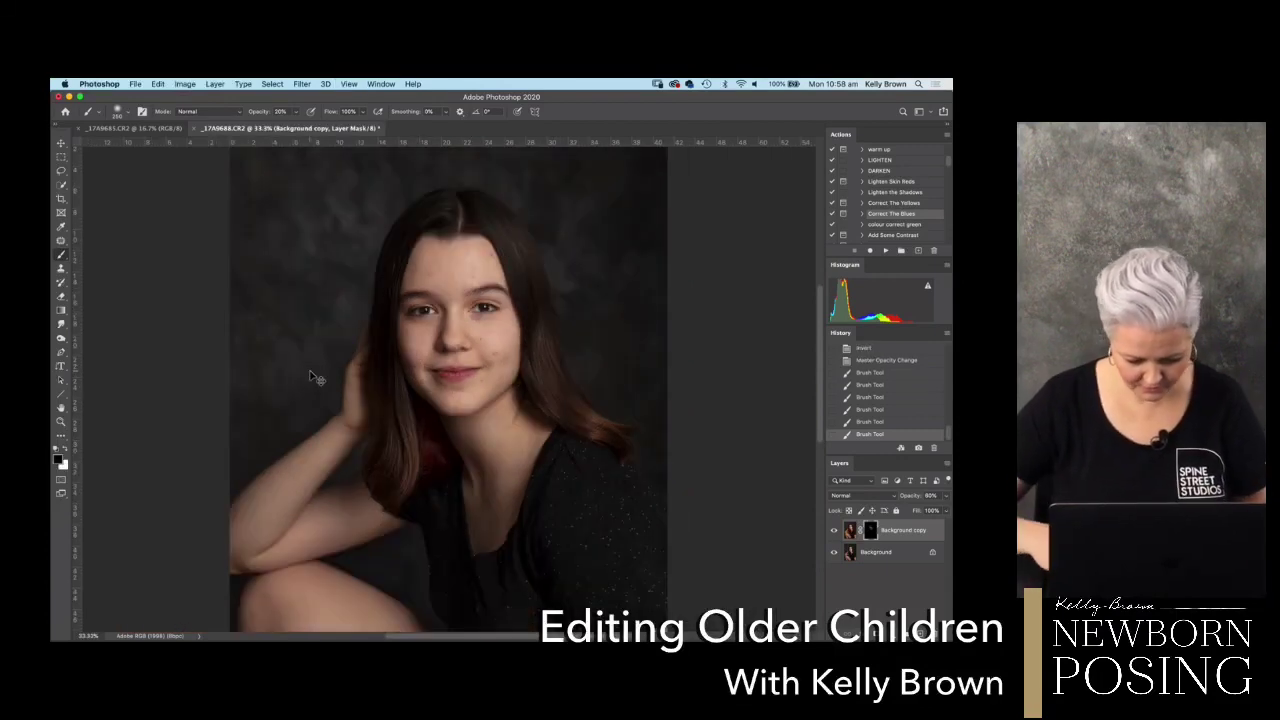
- Enlarge the brush, paint the Correct The Blues mask in white over the girl's legs and raised arm, and review the portrait
{"action": "key", "text": "super+minus"}
{"action": "key", "text": "super+minus"}
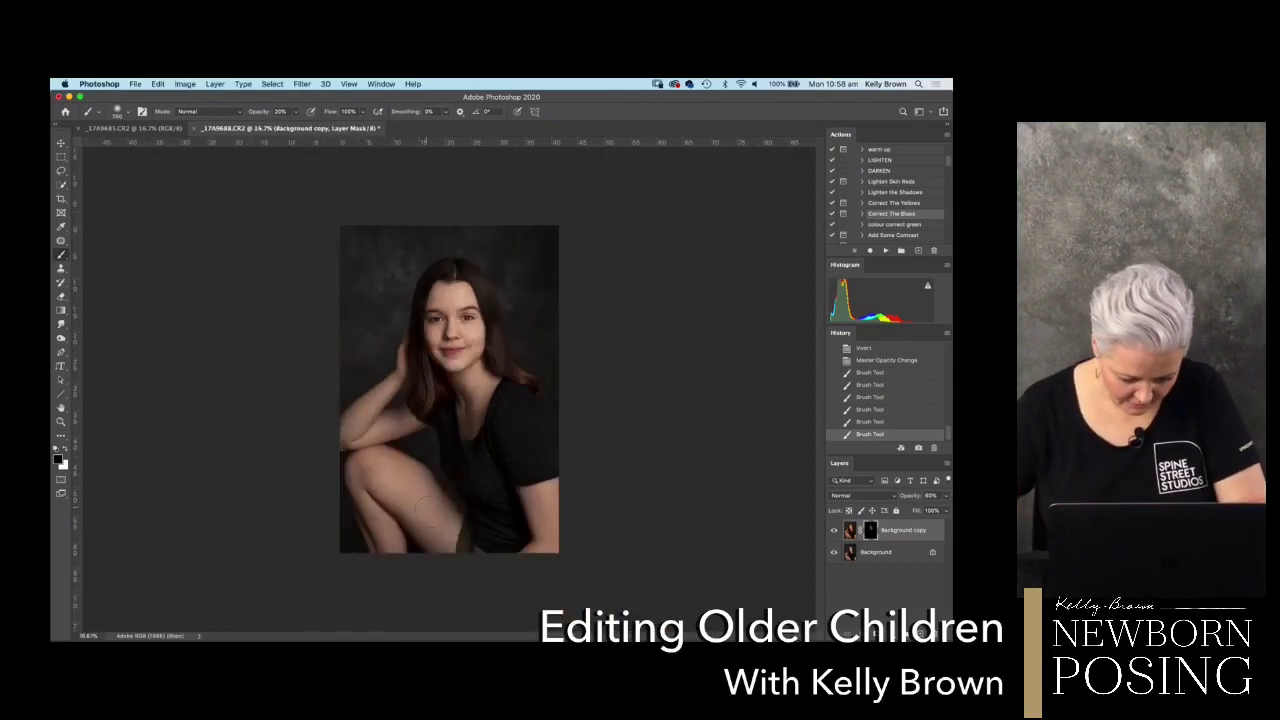
{"action": "left_click_drag", "start_coordinate": [388, 540], "coordinate": [400, 488]}
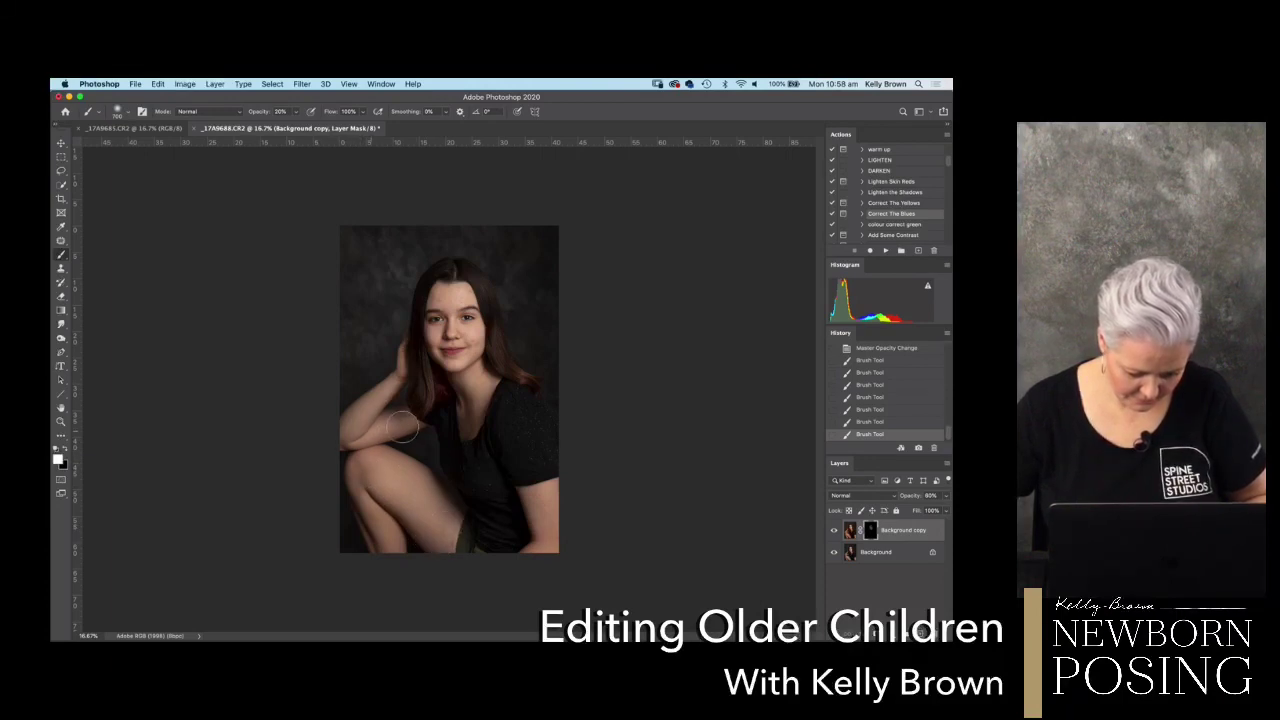
{"action": "left_click_drag", "start_coordinate": [401, 428], "coordinate": [399, 389]}
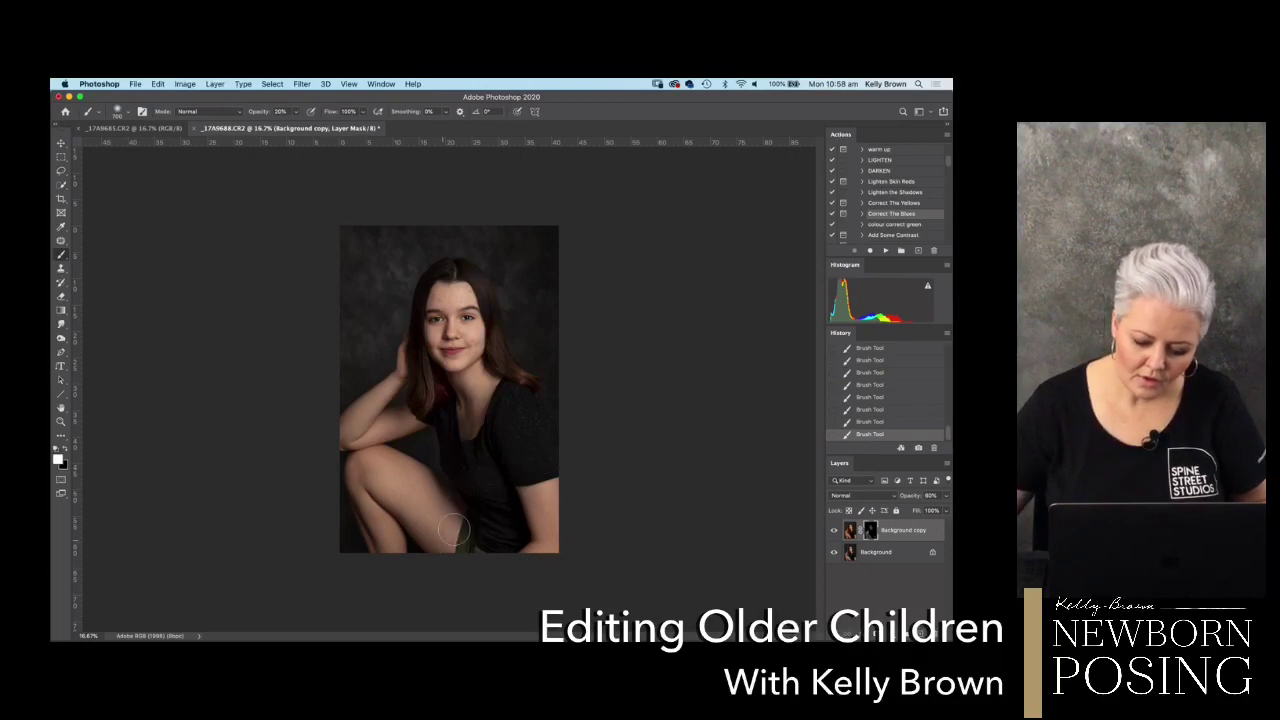
{"action": "key", "text": "super+plus"}
{"action": "key", "text": "super+plus"}
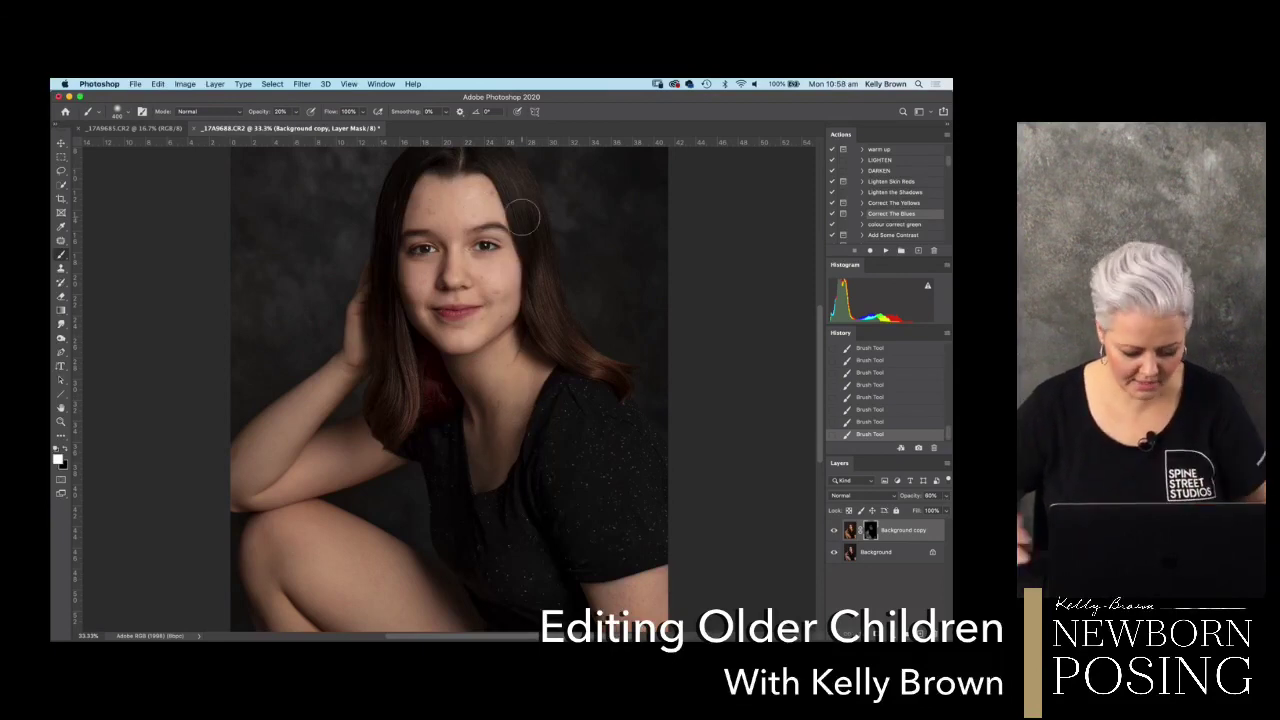
{"action": "key", "text": "super+minus"}
{"action": "key", "text": "super+minus"}
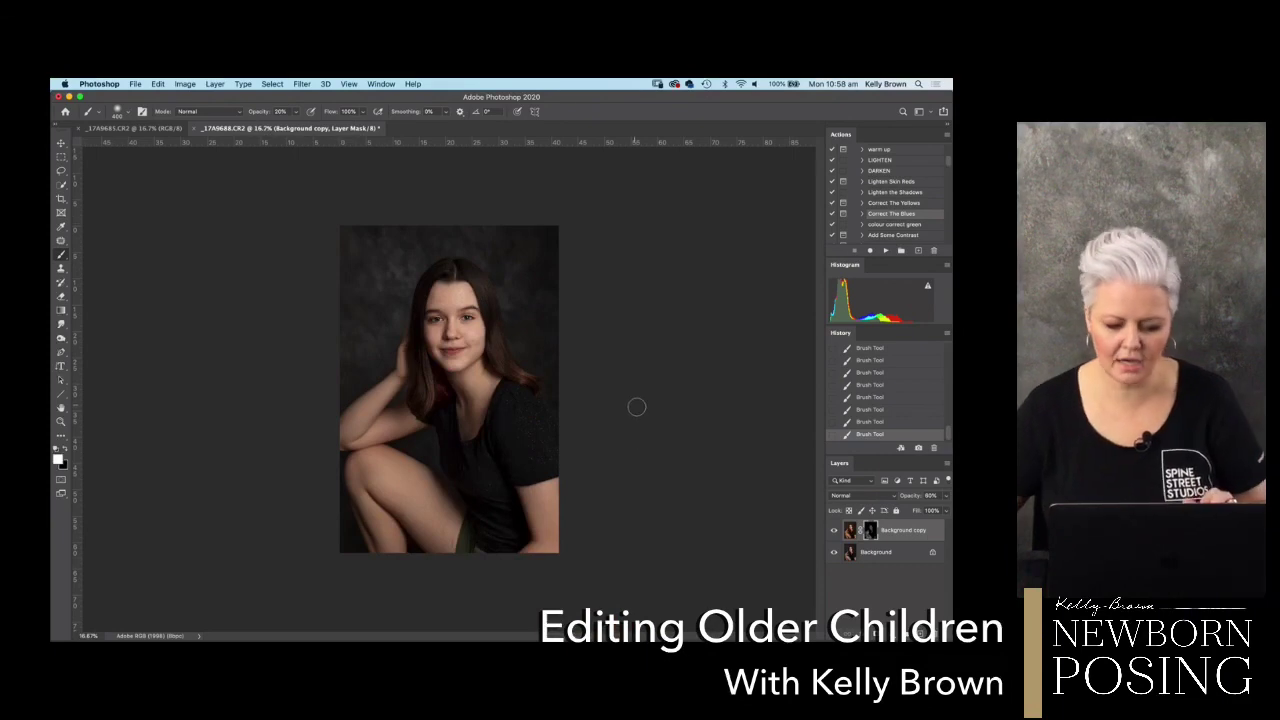
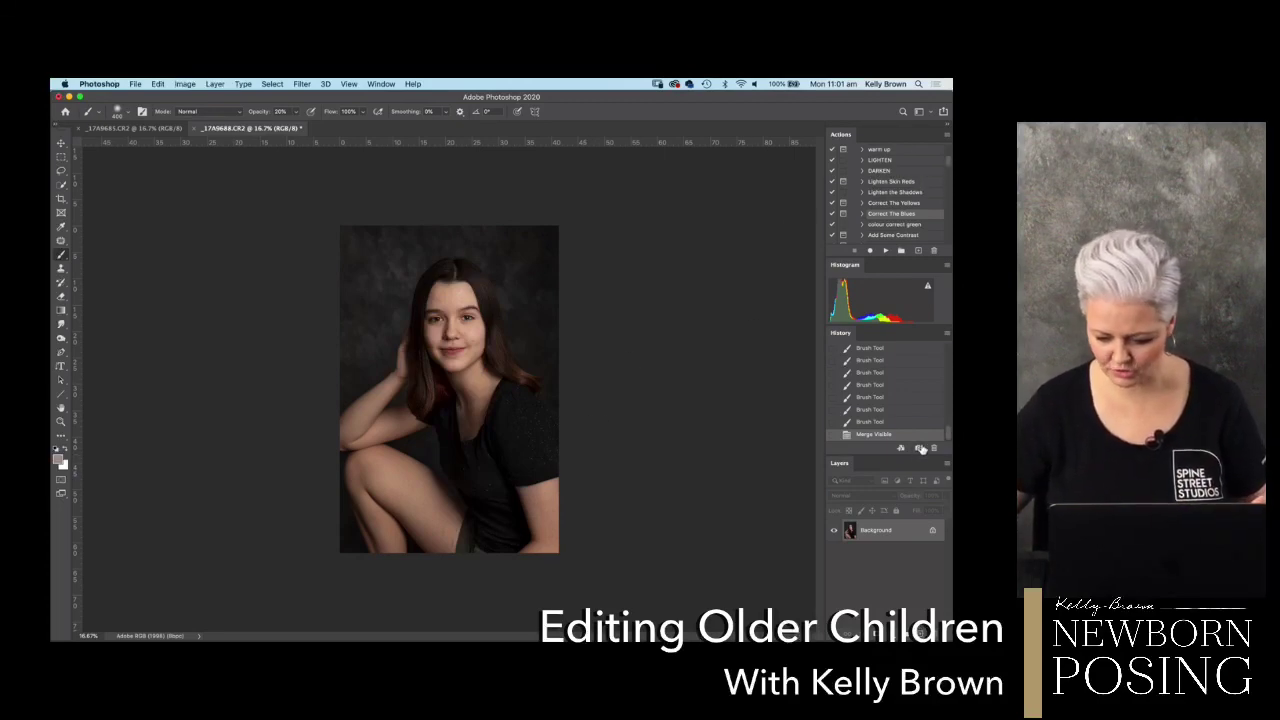
- Take a history snapshot of the merged portrait and compare it with the originally opened image, ending on the snapshot
{"action": "left_click", "coordinate": [920, 449]}
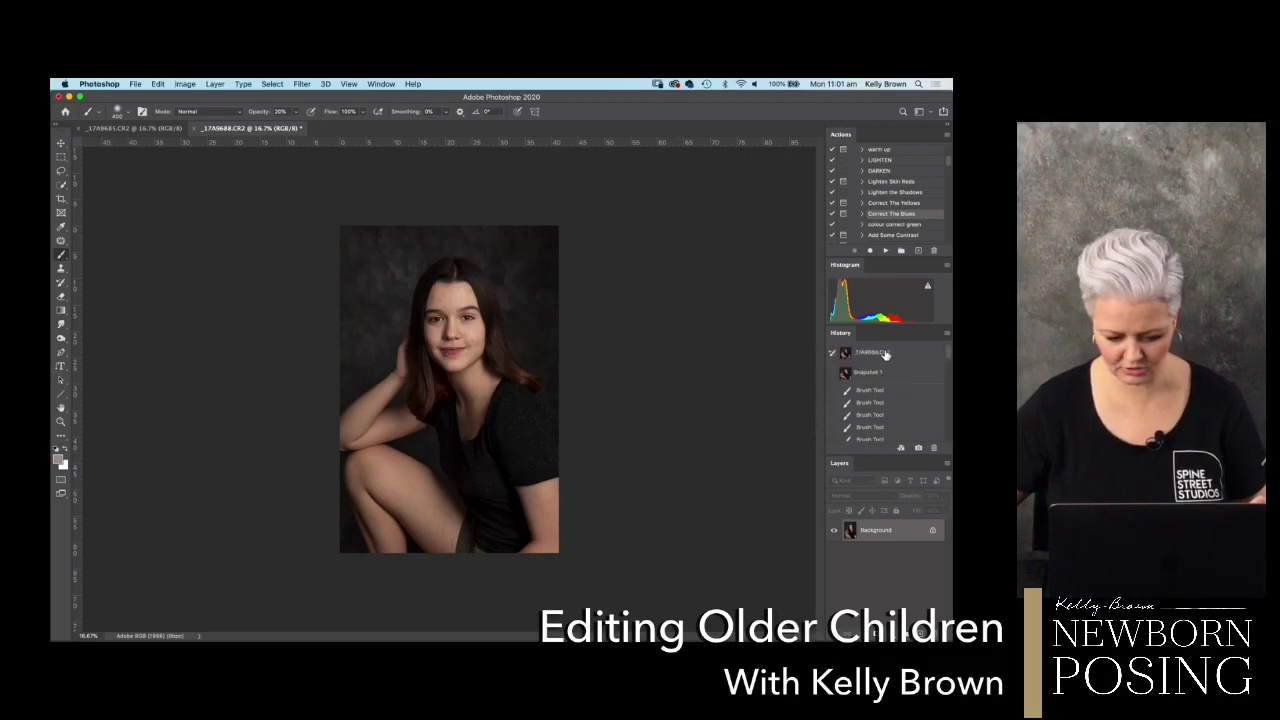
{"action": "left_click", "coordinate": [884, 354]}
{"action": "left_click", "coordinate": [884, 374]}
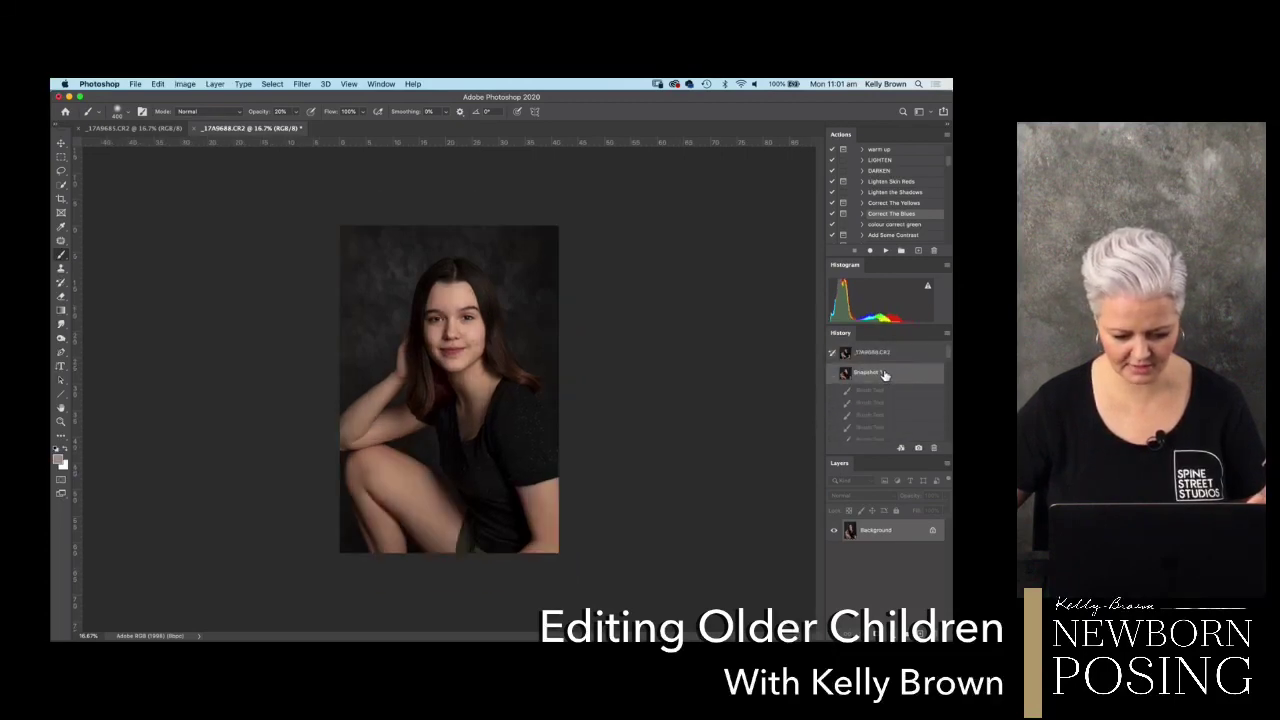
{"action": "left_click", "coordinate": [882, 355]}
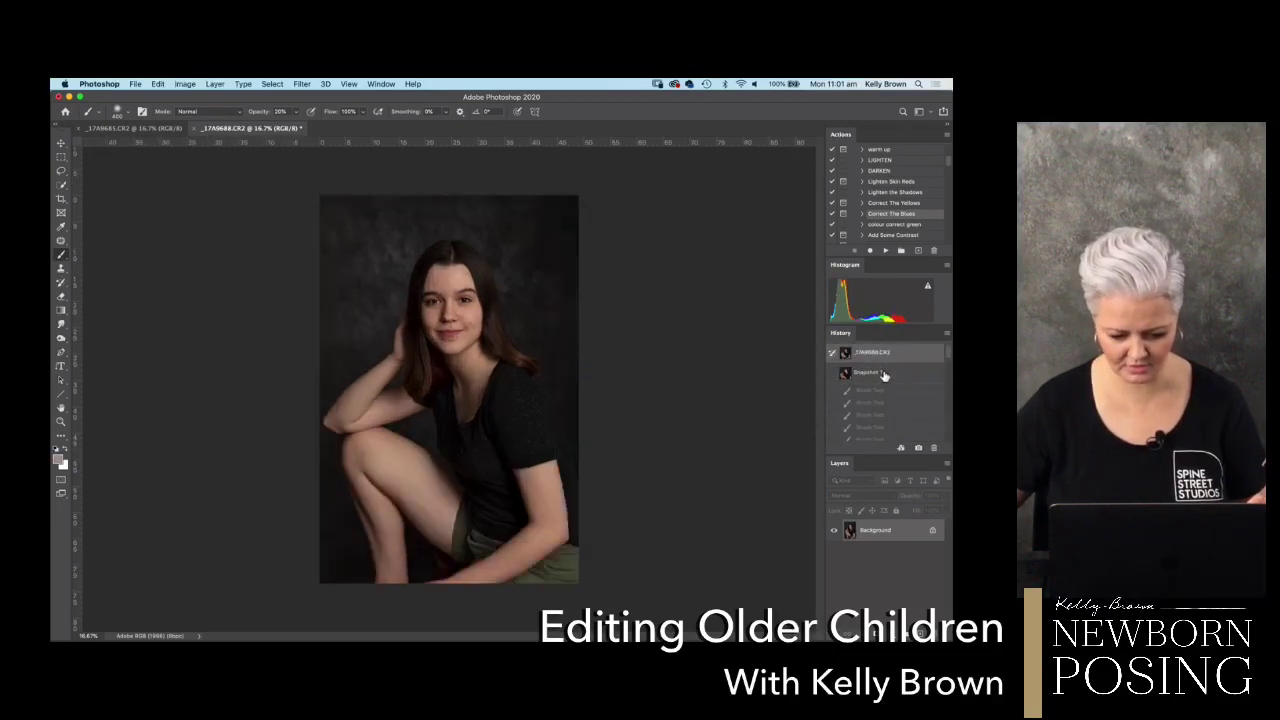
{"action": "left_click", "coordinate": [884, 374]}
{"action": "left_click", "coordinate": [879, 356]}
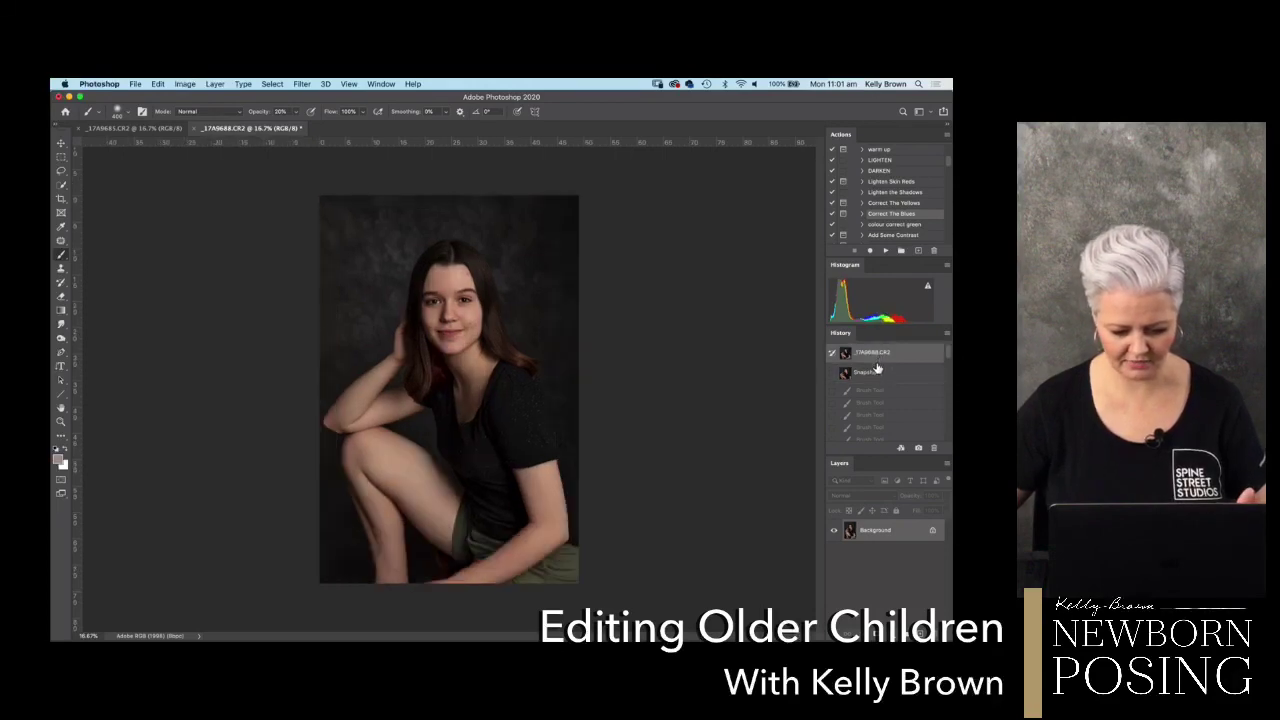
{"action": "left_click", "coordinate": [875, 374]}
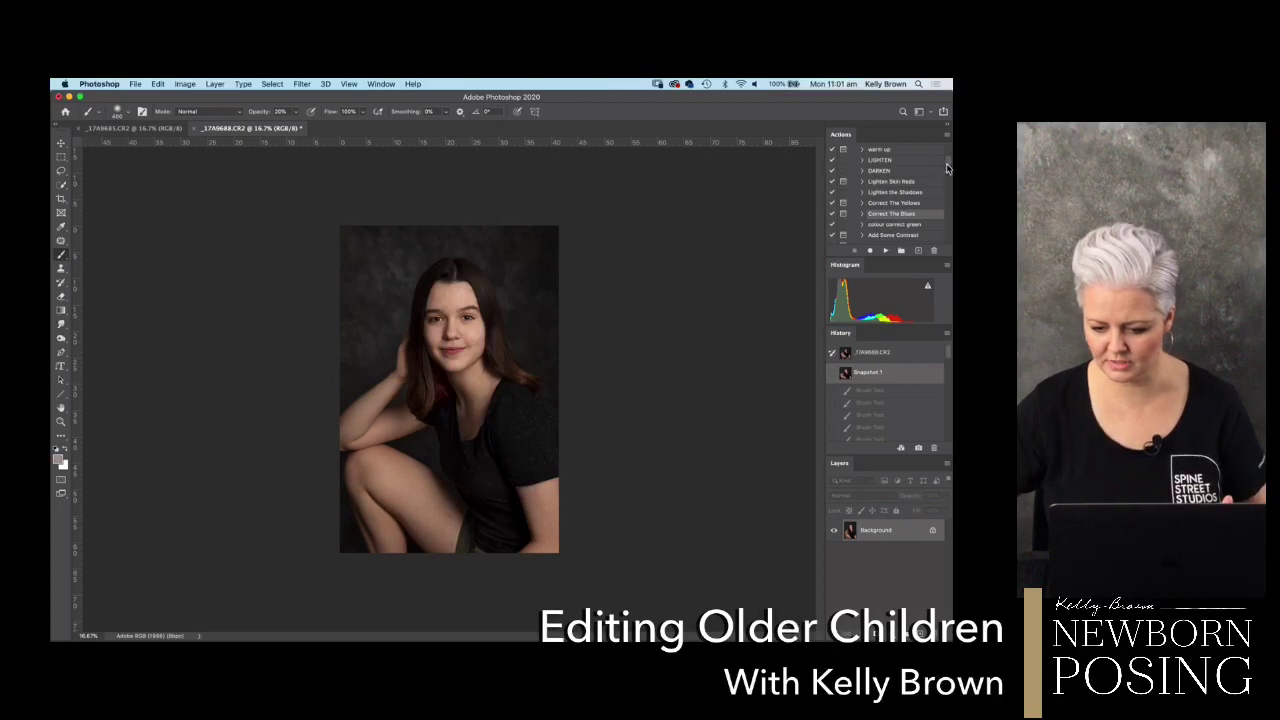
- Run the Soft Baby Skin copy action to add a masked skin-smoothing group above the background
{"action": "scroll", "coordinate": [940, 166], "scroll_direction": "up", "scroll_amount": 2}
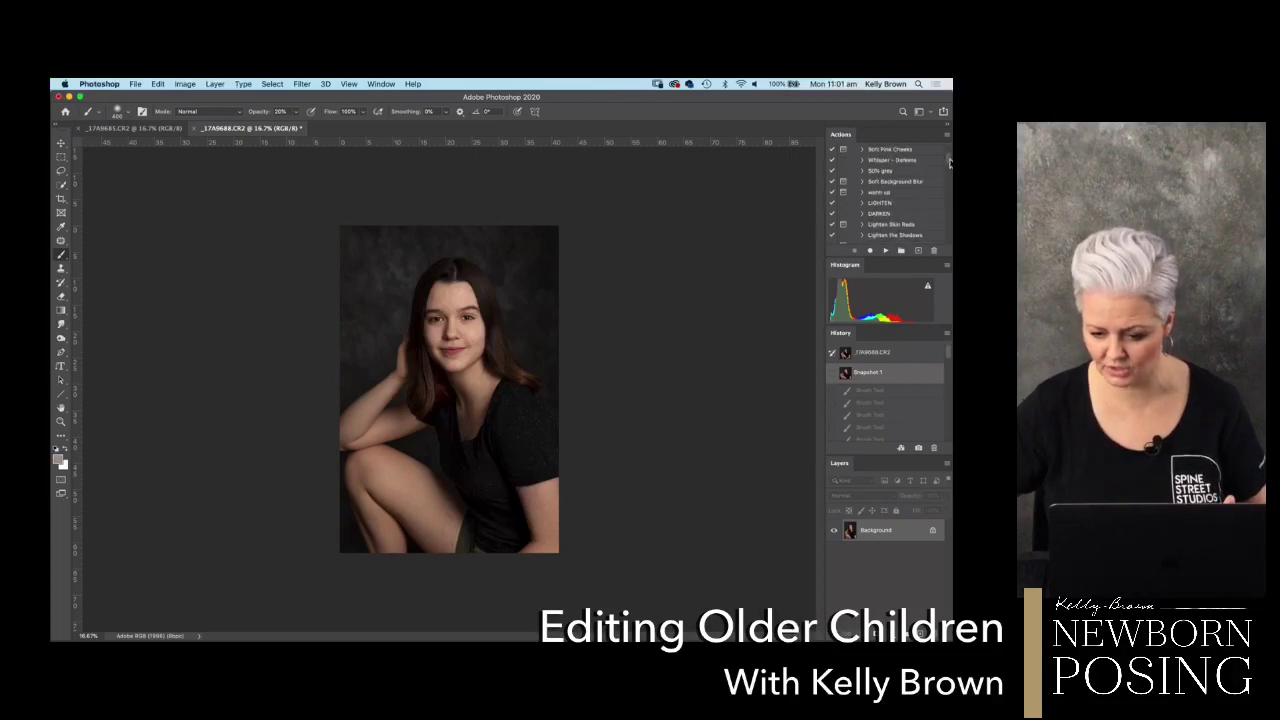
{"action": "scroll", "coordinate": [948, 165], "scroll_direction": "up", "scroll_amount": 2}
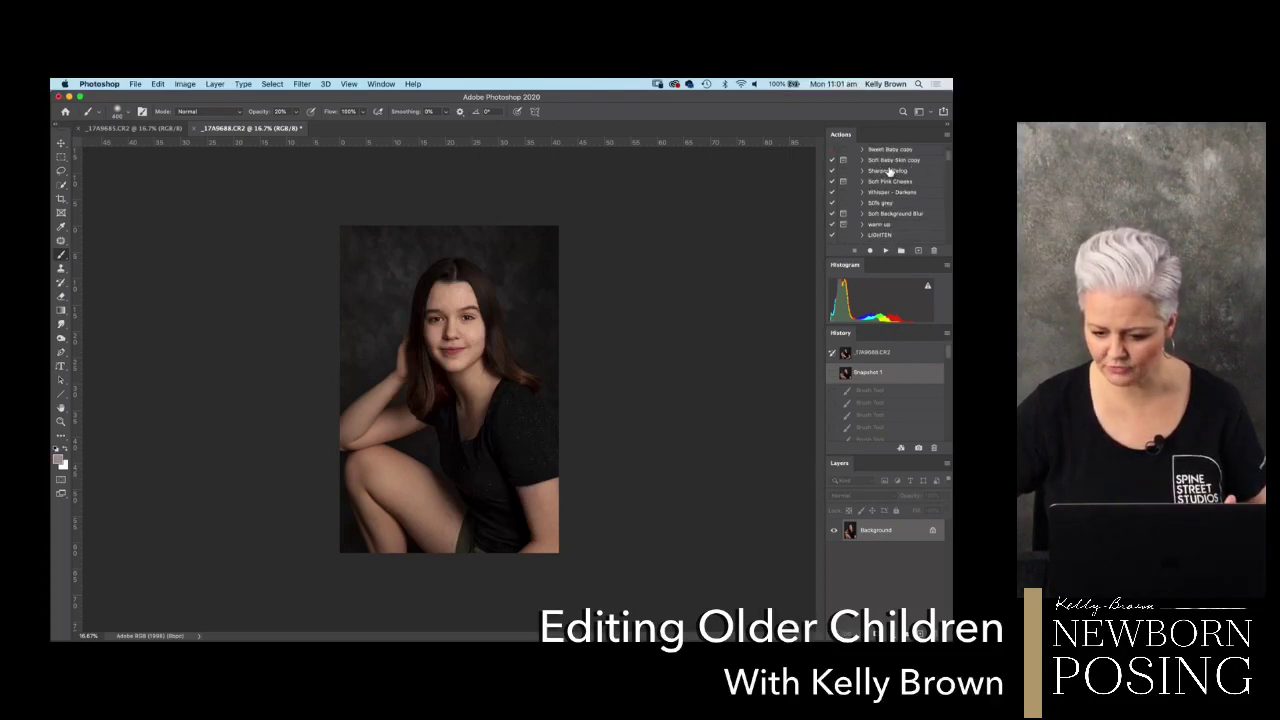
{"action": "left_click", "coordinate": [887, 161]}
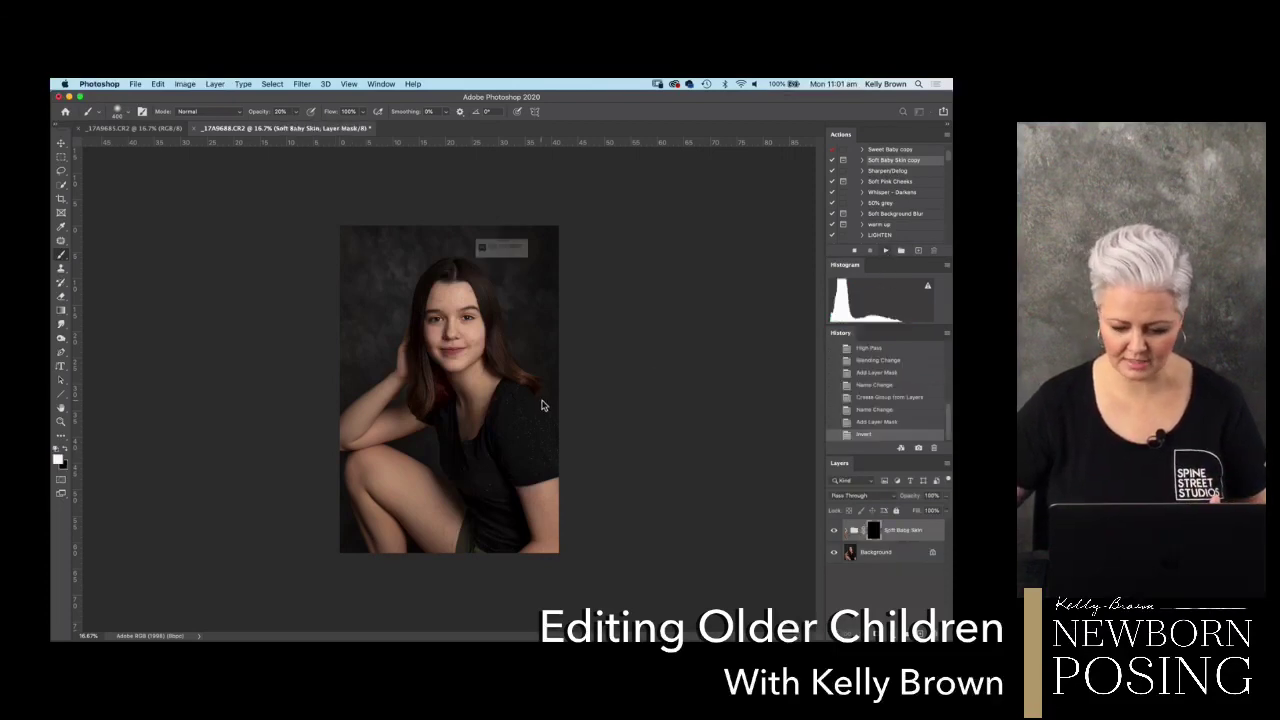
{"action": "left_click", "coordinate": [582, 274]}
- Set the brush opacity to 100% and paint the Soft Baby Skin mask over the forehead and the bridge of the nose
{"action": "key", "text": "super+plus"}
{"action": "key", "text": "super+plus"}
{"action": "key", "text": "super+plus"}
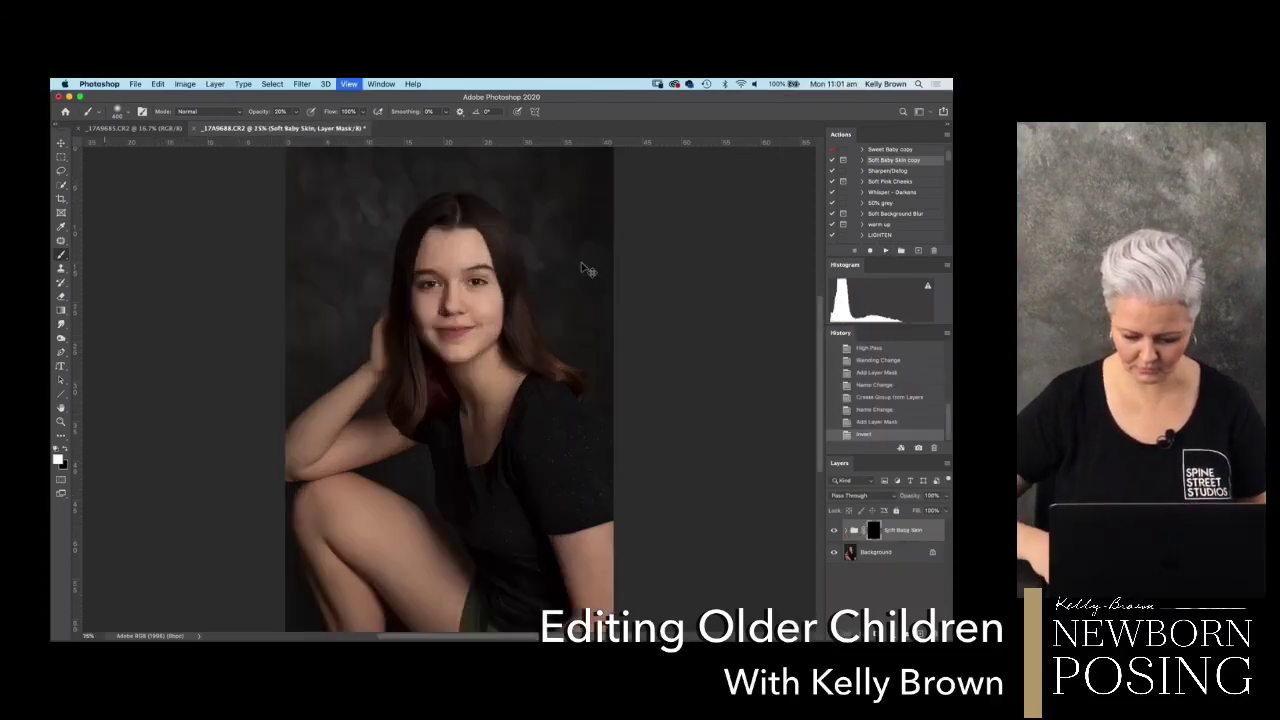
{"action": "scroll", "coordinate": [450, 390], "scroll_direction": "down", "scroll_amount": 2}
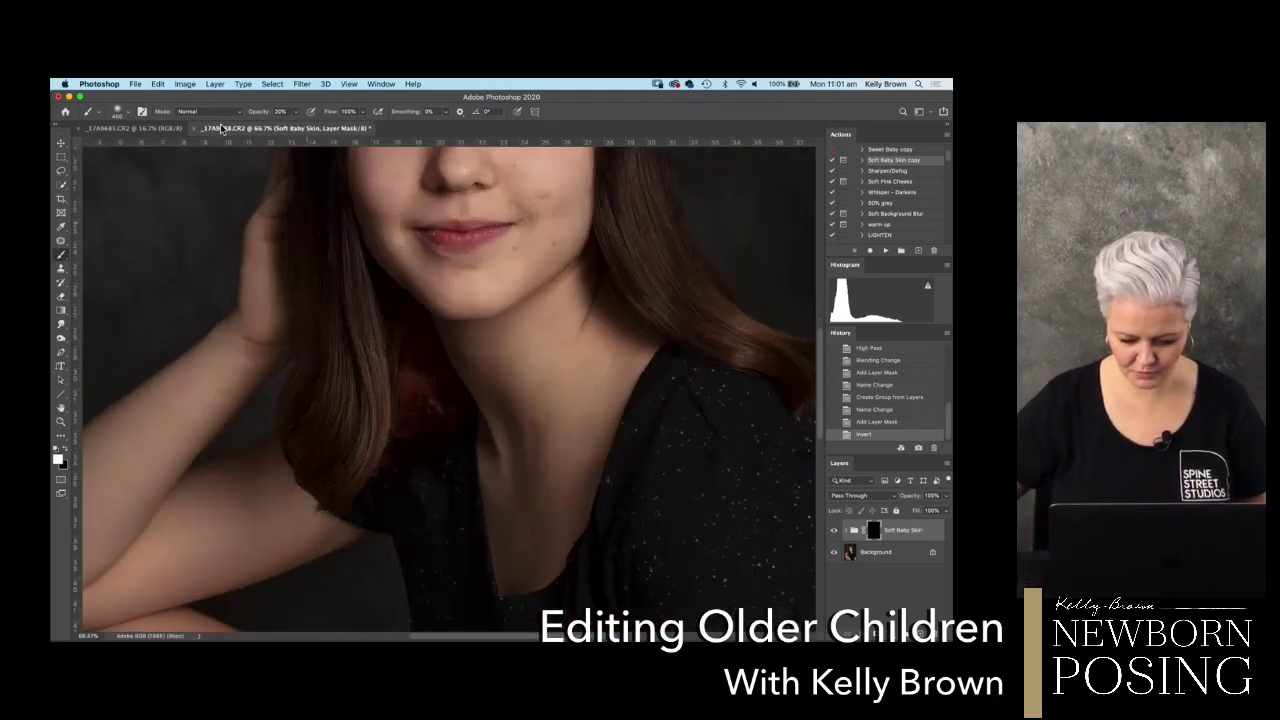
{"action": "key", "text": "super+plus"}
{"action": "scroll", "coordinate": [548, 385], "scroll_direction": "up", "scroll_amount": 4}
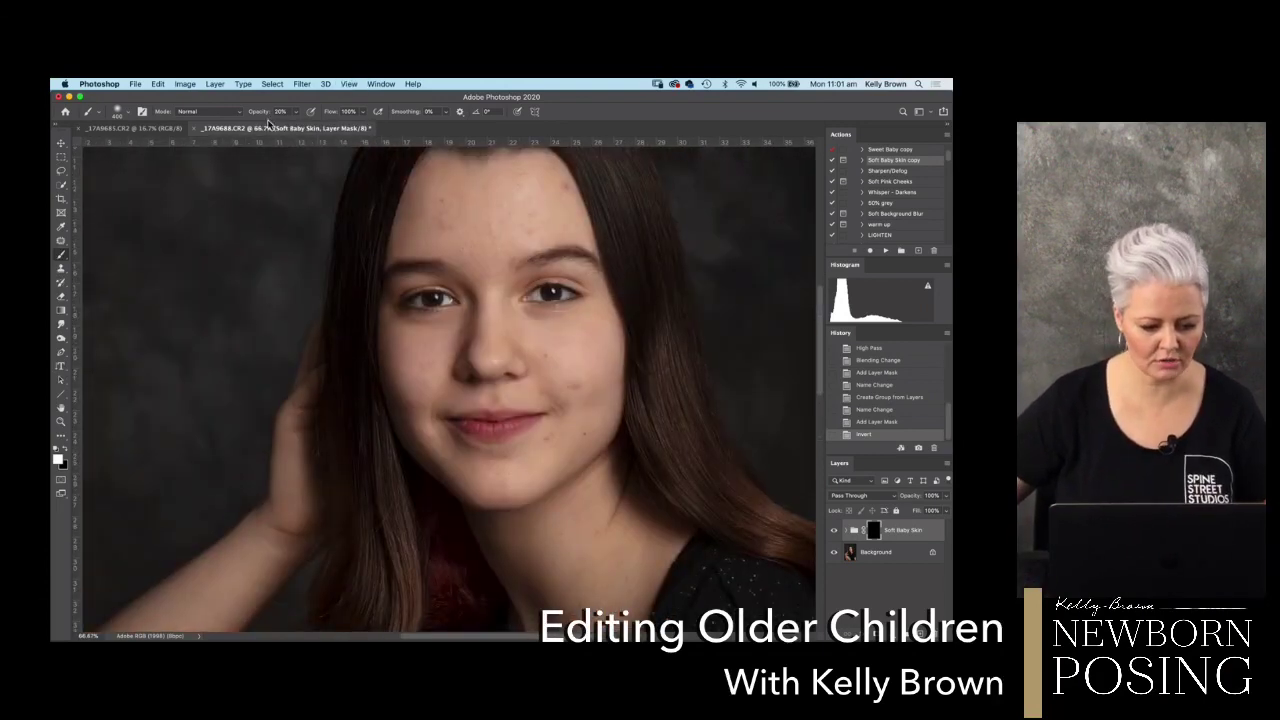
{"action": "left_click_drag", "start_coordinate": [262, 112], "coordinate": [438, 152]}
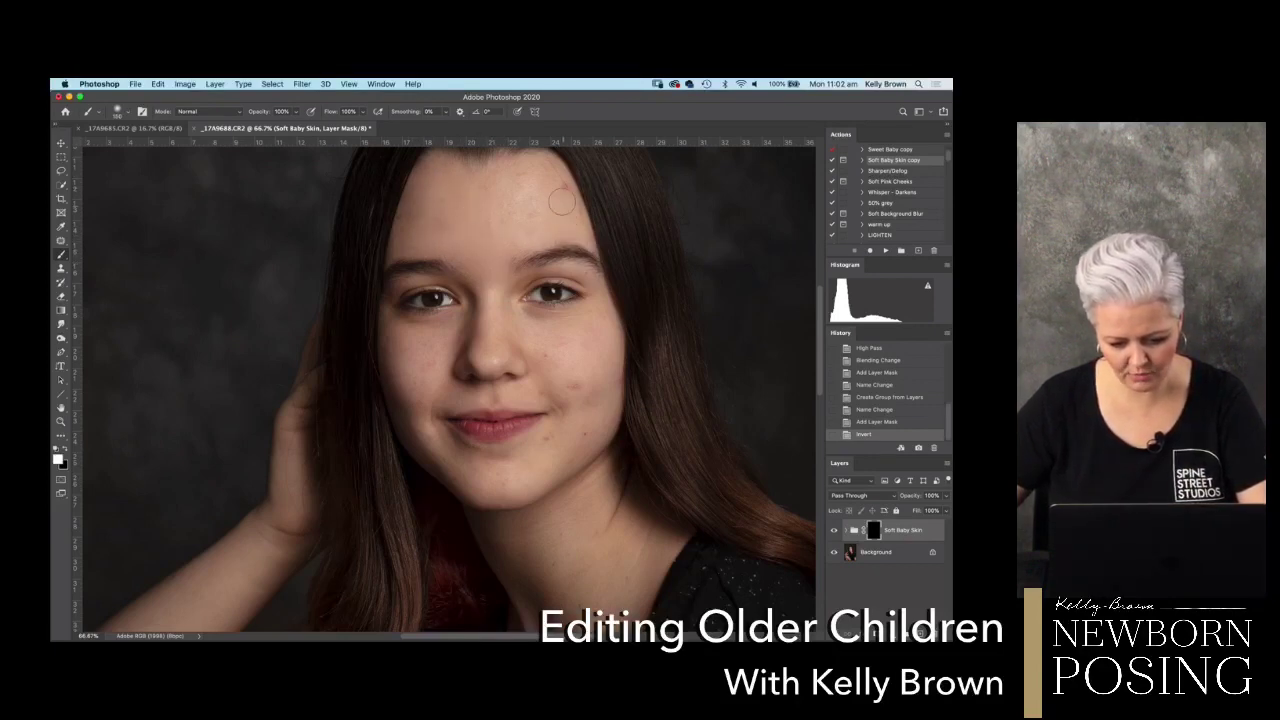
{"action": "left_click_drag", "start_coordinate": [519, 228], "coordinate": [512, 236]}
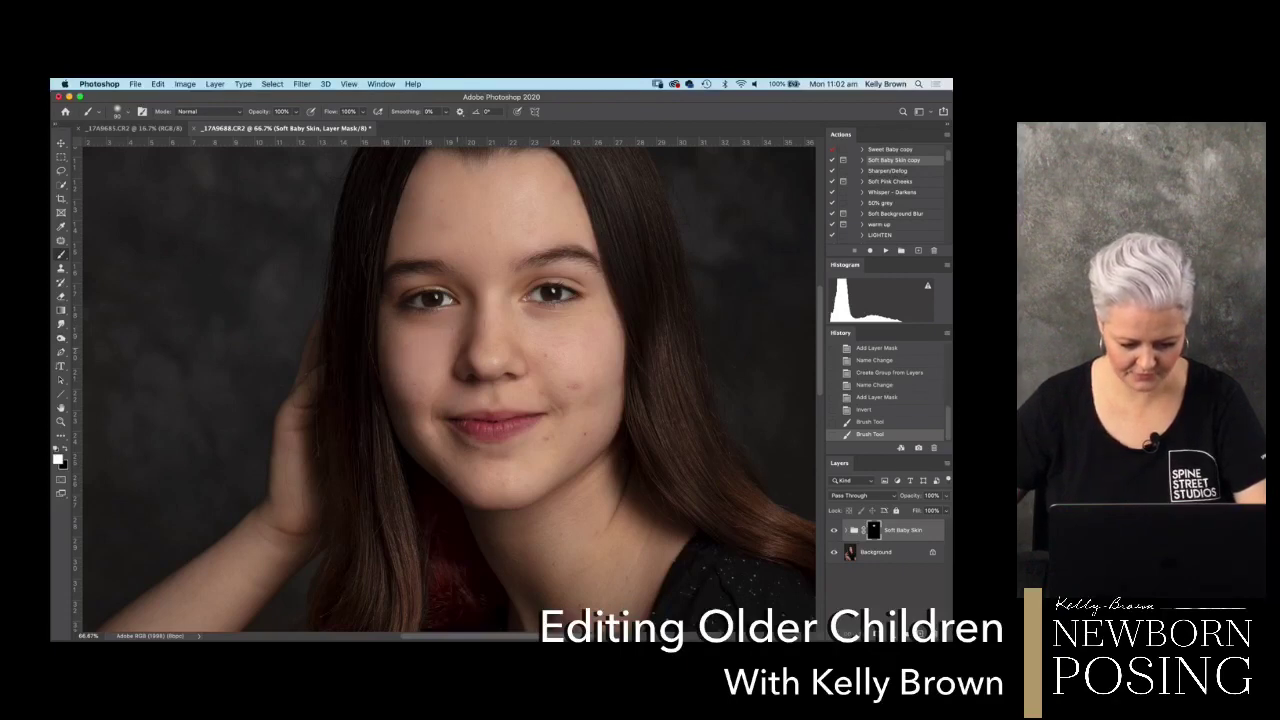
{"action": "left_click", "coordinate": [512, 236]}
{"action": "left_click", "coordinate": [505, 305]}
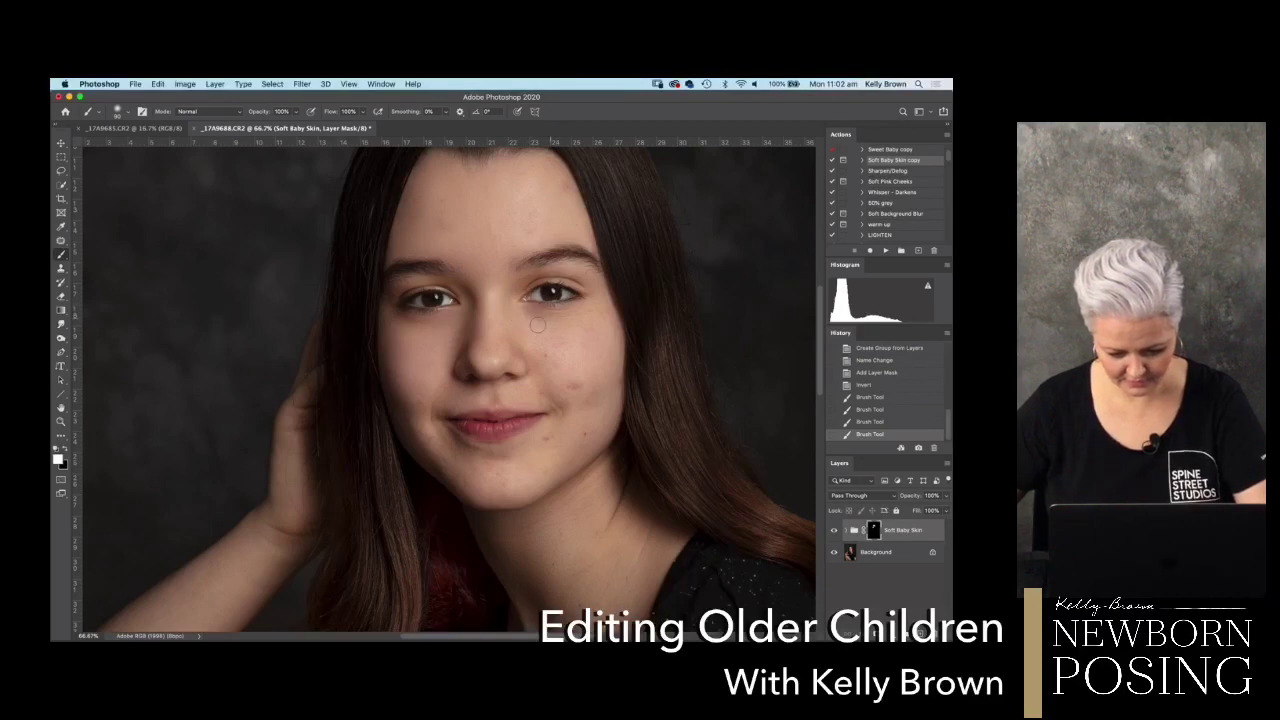
- Paint the Soft Baby Skin mask beside the nose and over the cheek on the hand side, adjusting the brush size
{"action": "left_click", "coordinate": [525, 341]}
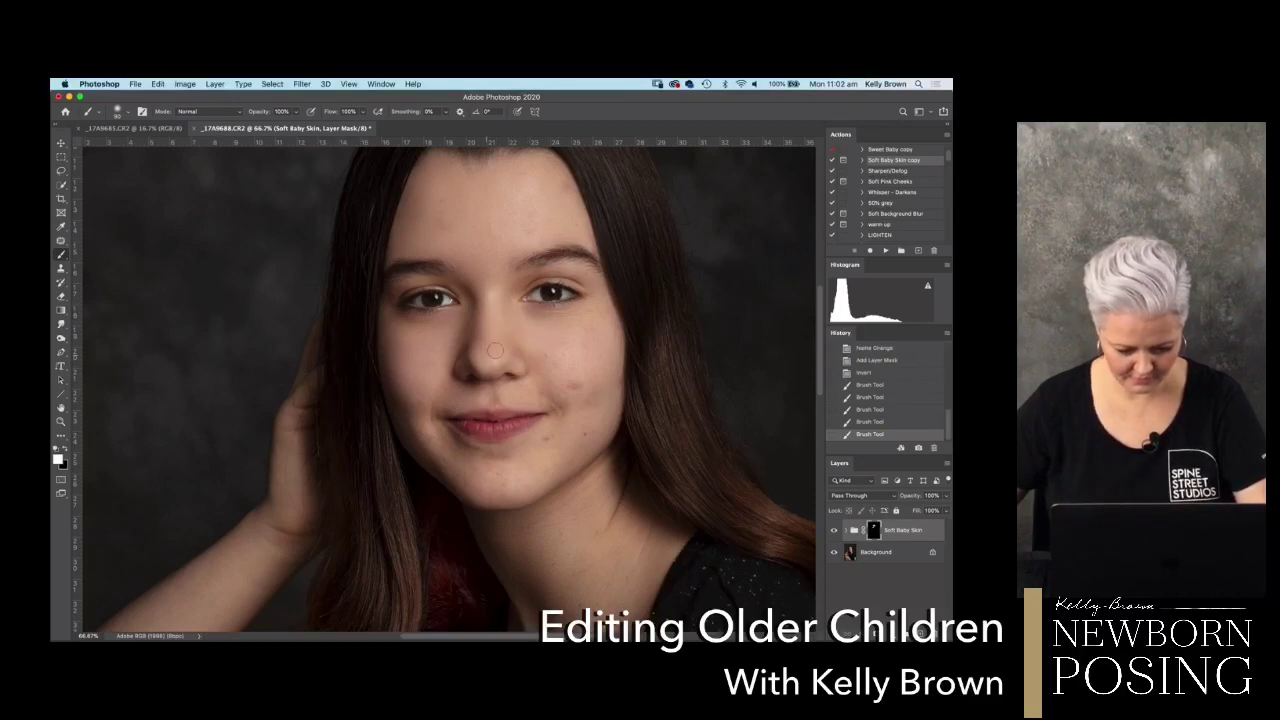
{"action": "left_click", "coordinate": [521, 347]}
{"action": "scroll", "coordinate": [510, 350], "scroll_direction": "down", "scroll_amount": 2}
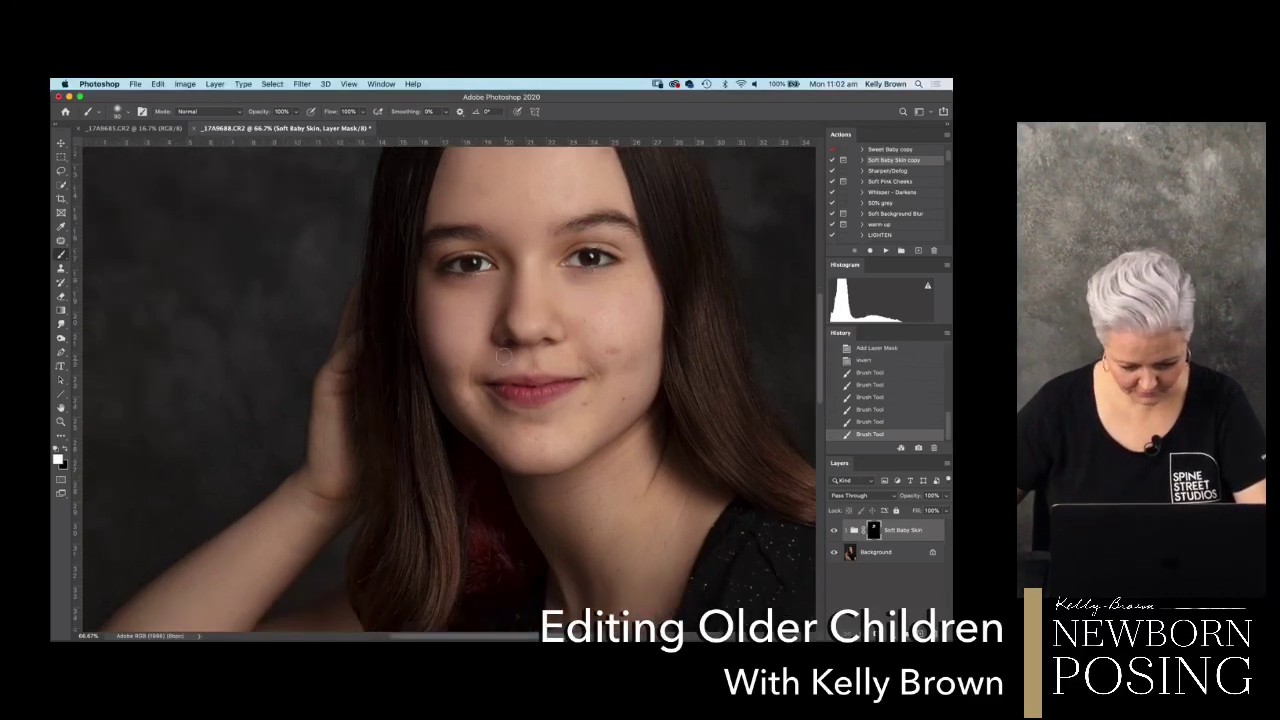
{"action": "left_click", "coordinate": [451, 375]}
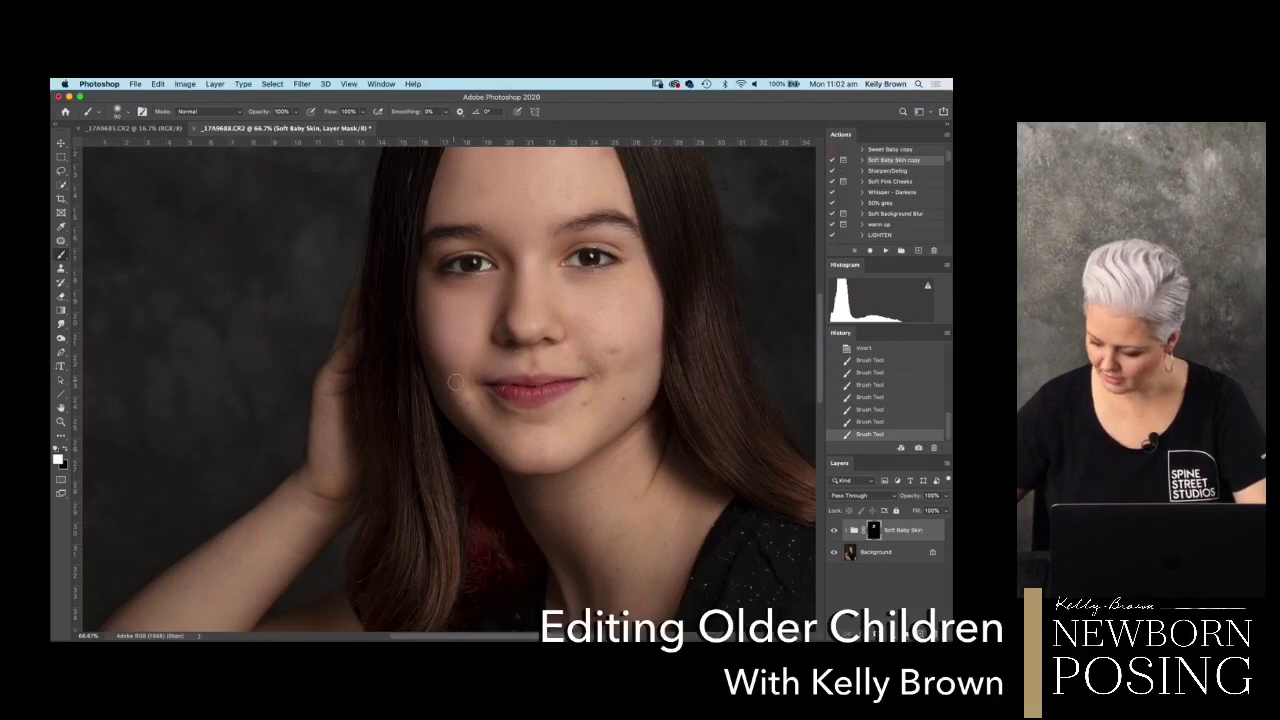
{"action": "right_click", "coordinate": [494, 331]}
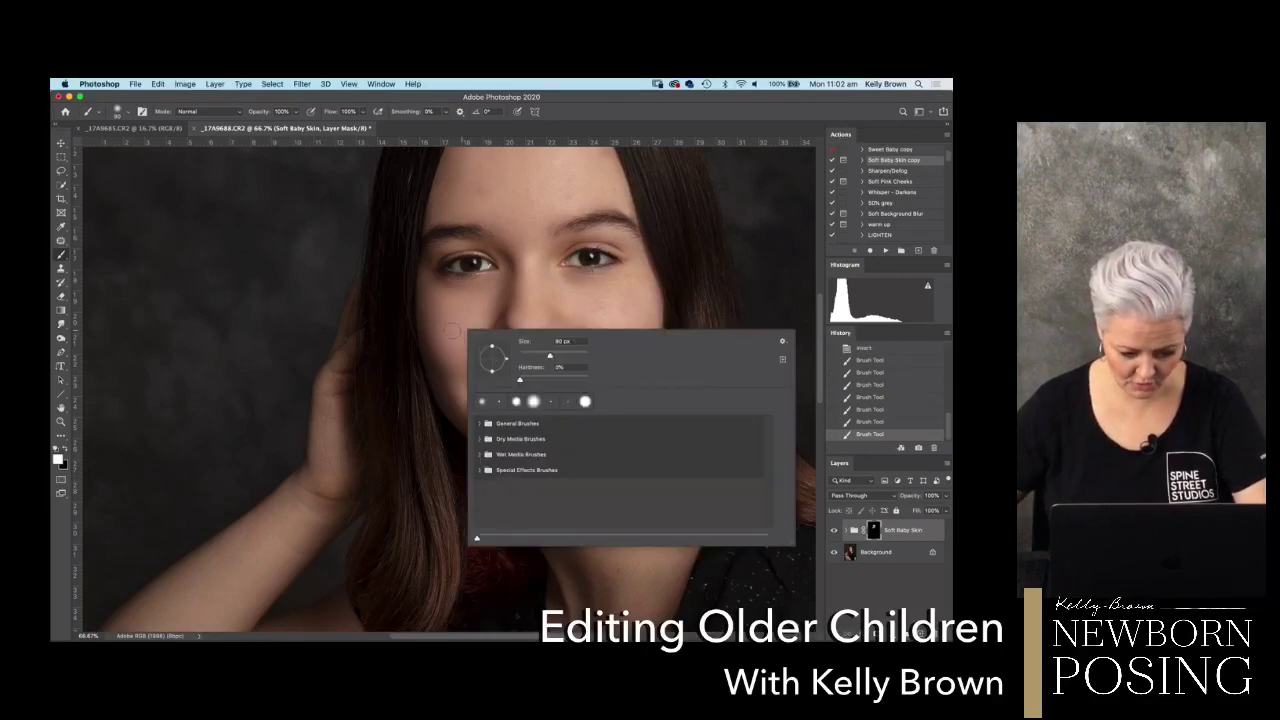
{"action": "left_click", "coordinate": [451, 331]}
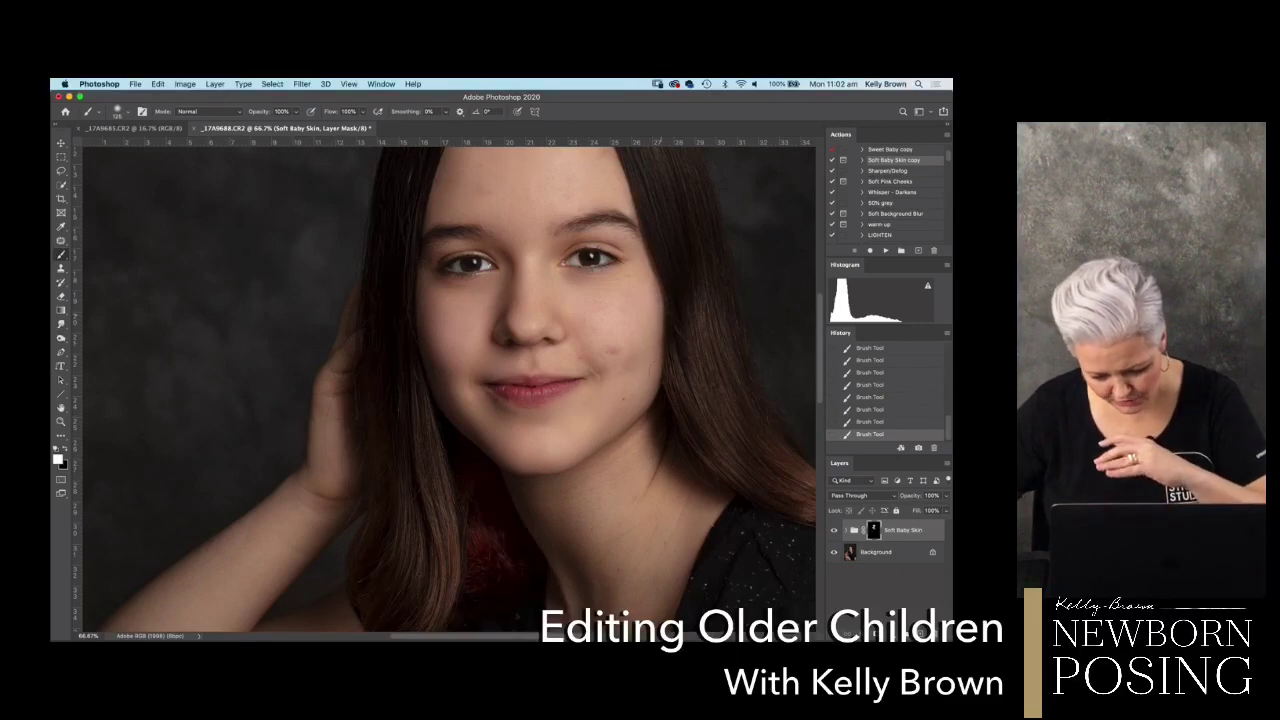
- Compare the cheek with the Soft Baby Skin group hidden and shown, and inspect its mask coverage as a red overlay
{"action": "key", "text": "super+plus"}
{"action": "key", "text": "super+plus"}
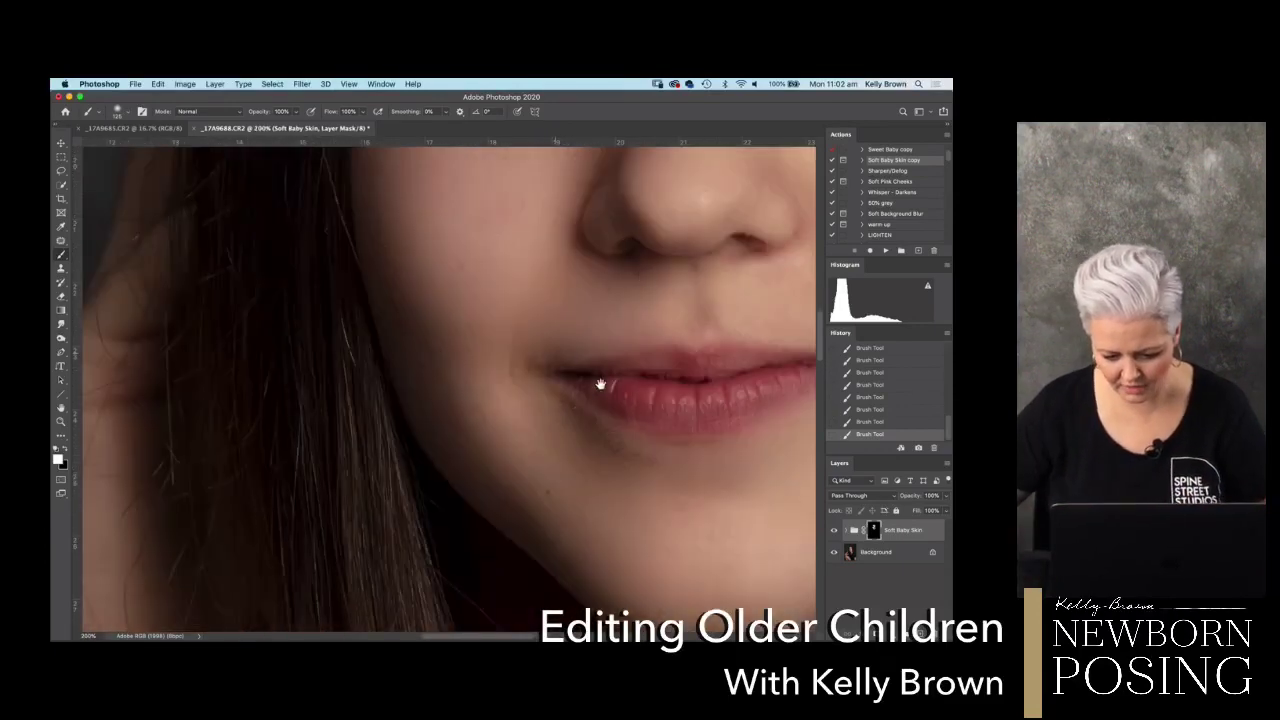
{"action": "left_click_drag", "start_coordinate": [600, 371], "coordinate": [346, 415]}
{"action": "scroll", "coordinate": [374, 463], "scroll_direction": "right", "scroll_amount": 5}
{"action": "scroll", "coordinate": [374, 463], "scroll_direction": "up", "scroll_amount": 2}
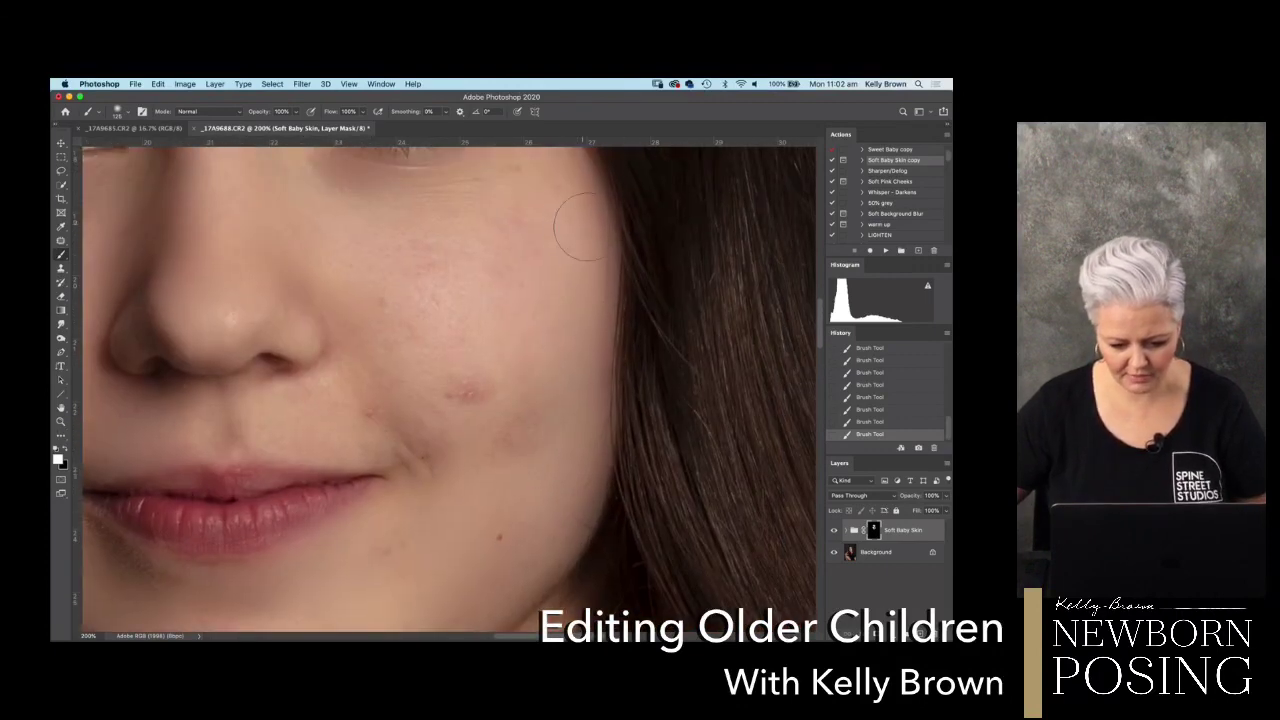
{"action": "left_click", "coordinate": [835, 531]}
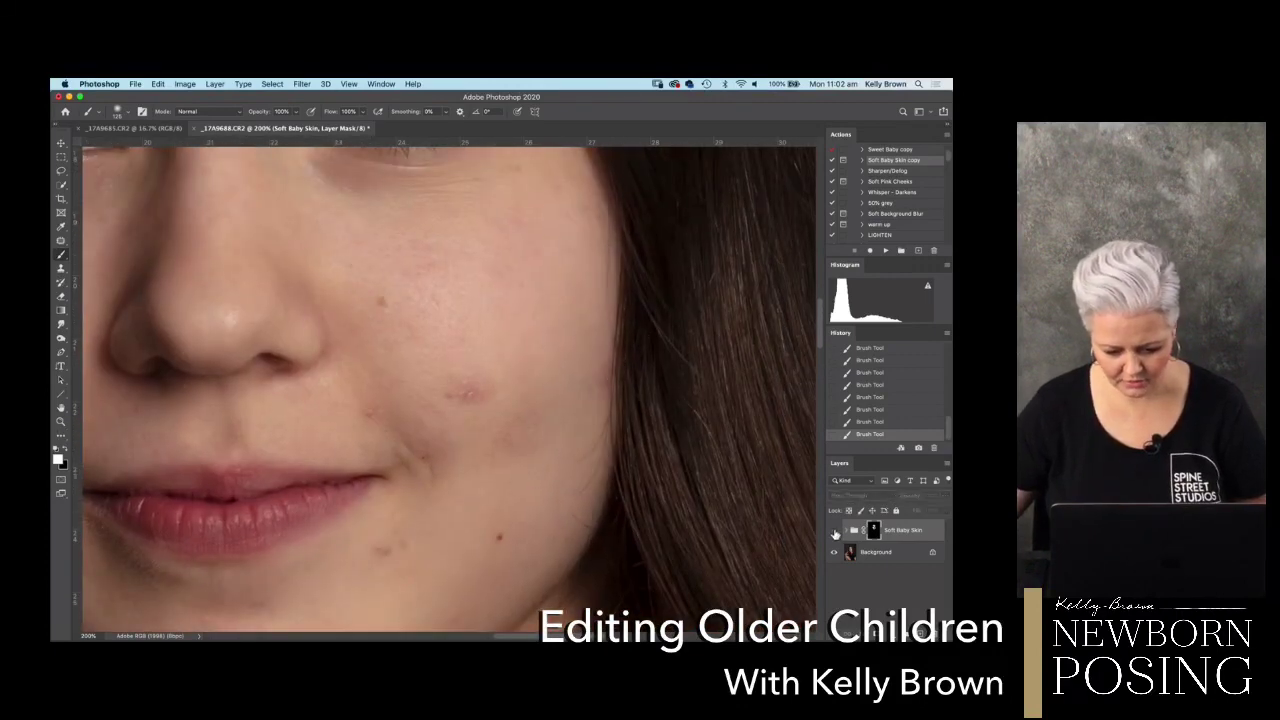
{"action": "left_click", "coordinate": [834, 531]}
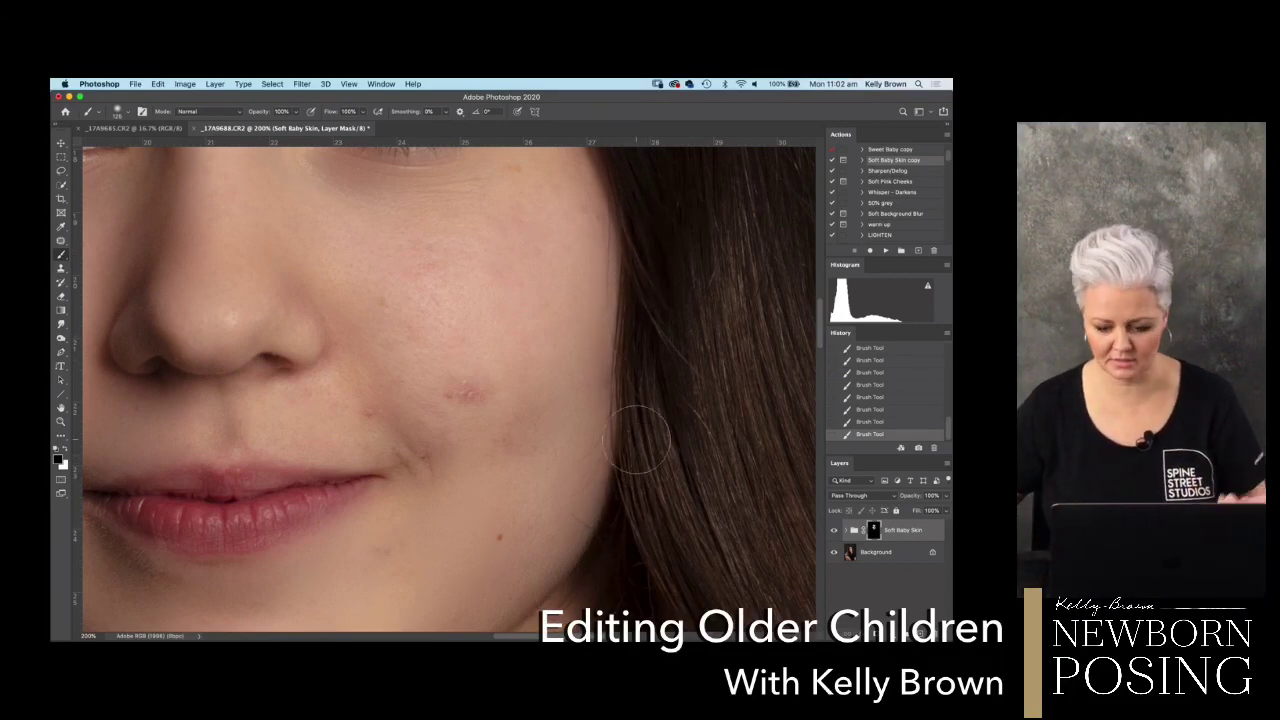
{"action": "key", "text": "backslash"}
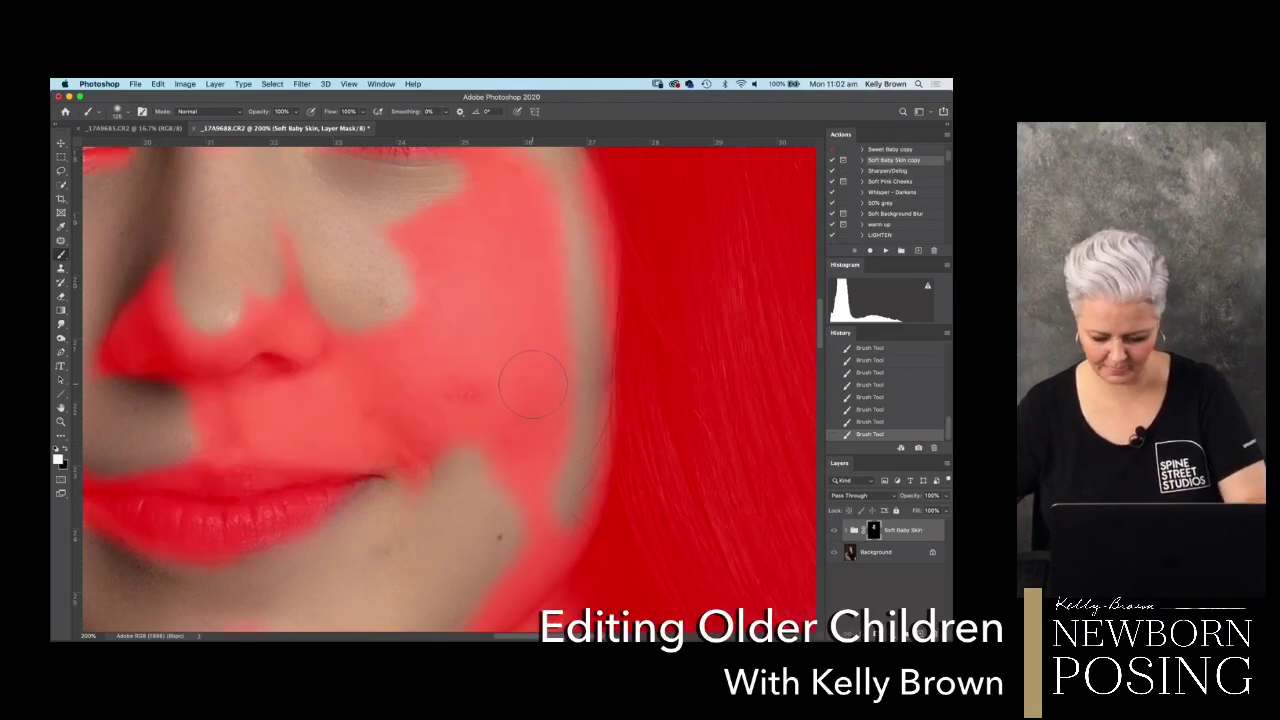
{"action": "key", "text": "backslash"}
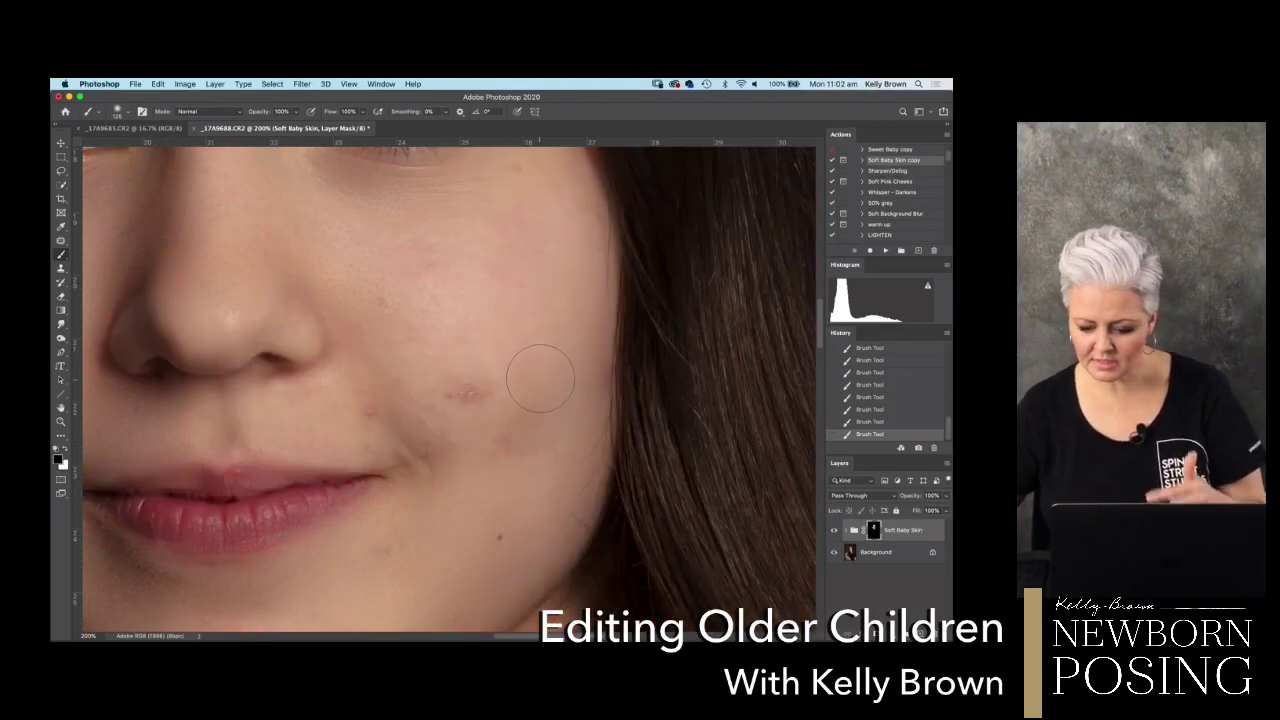
- Overlay the Soft Baby Skin mask in red and paint in the missed spots between the eyes and along the cheek
{"action": "key", "text": "super+0"}
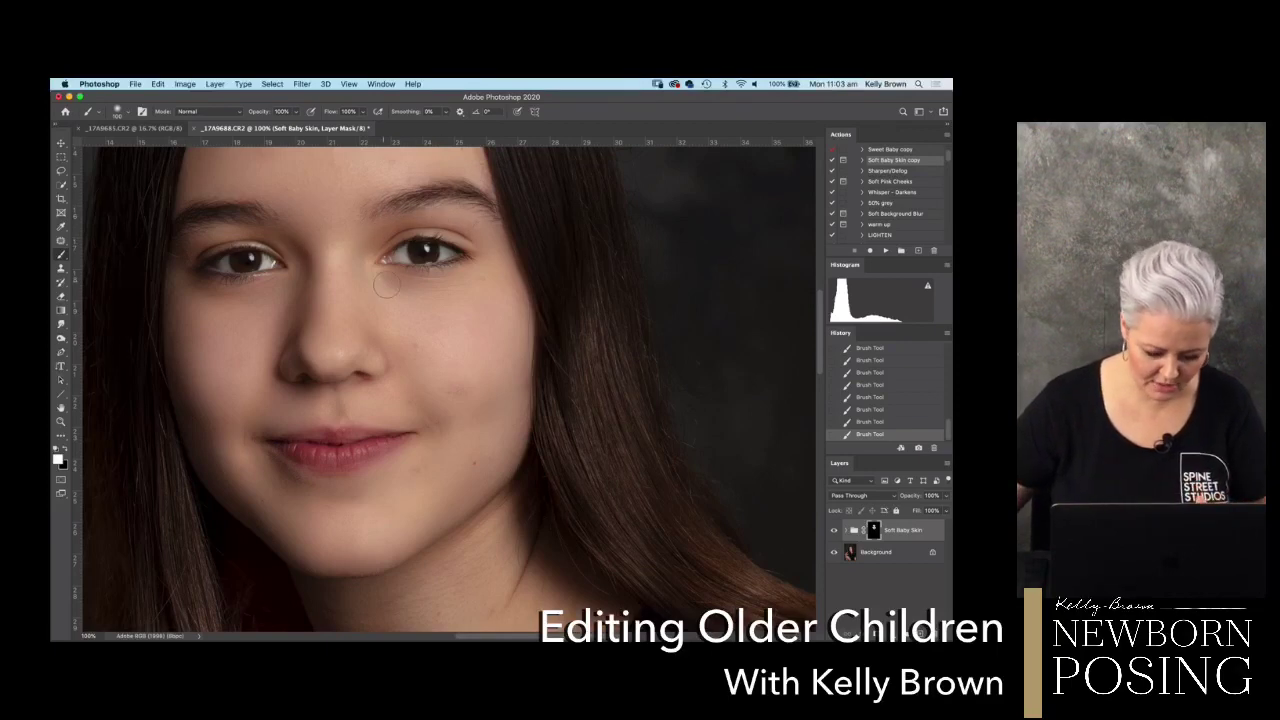
{"action": "key", "text": "backslash"}
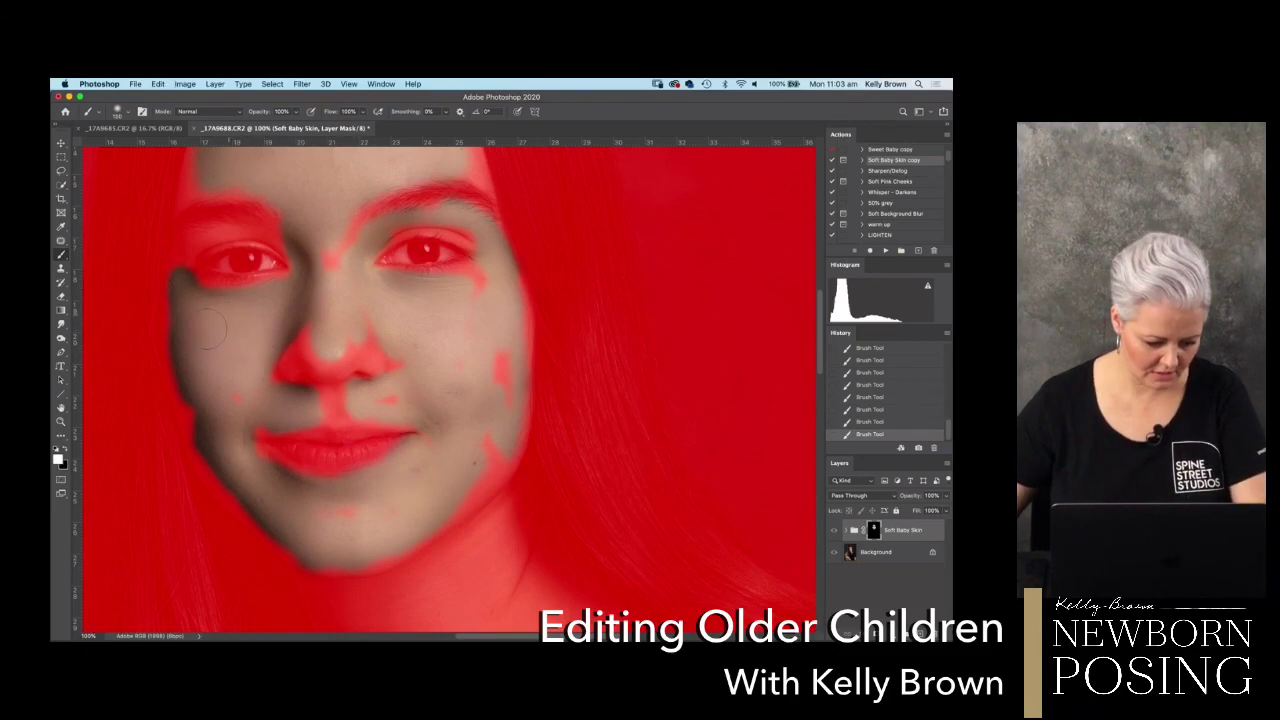
{"action": "left_click", "coordinate": [335, 258]}
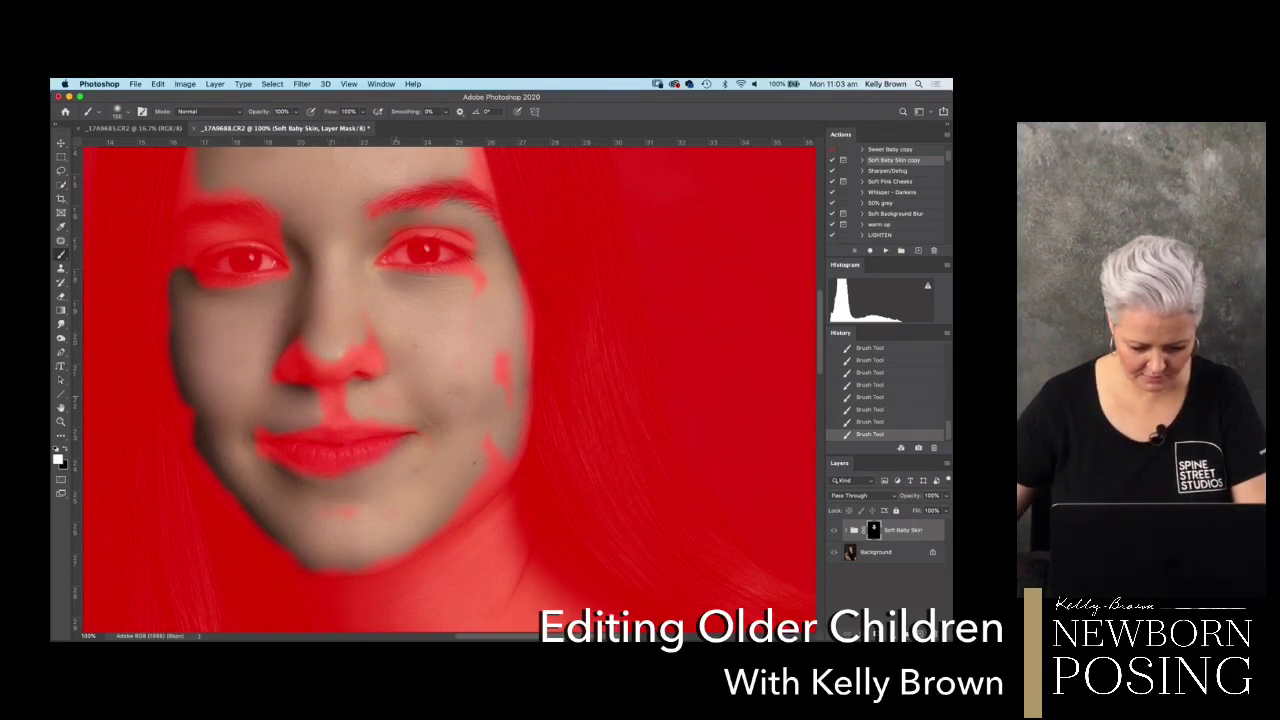
{"action": "left_click_drag", "start_coordinate": [502, 356], "coordinate": [502, 382]}
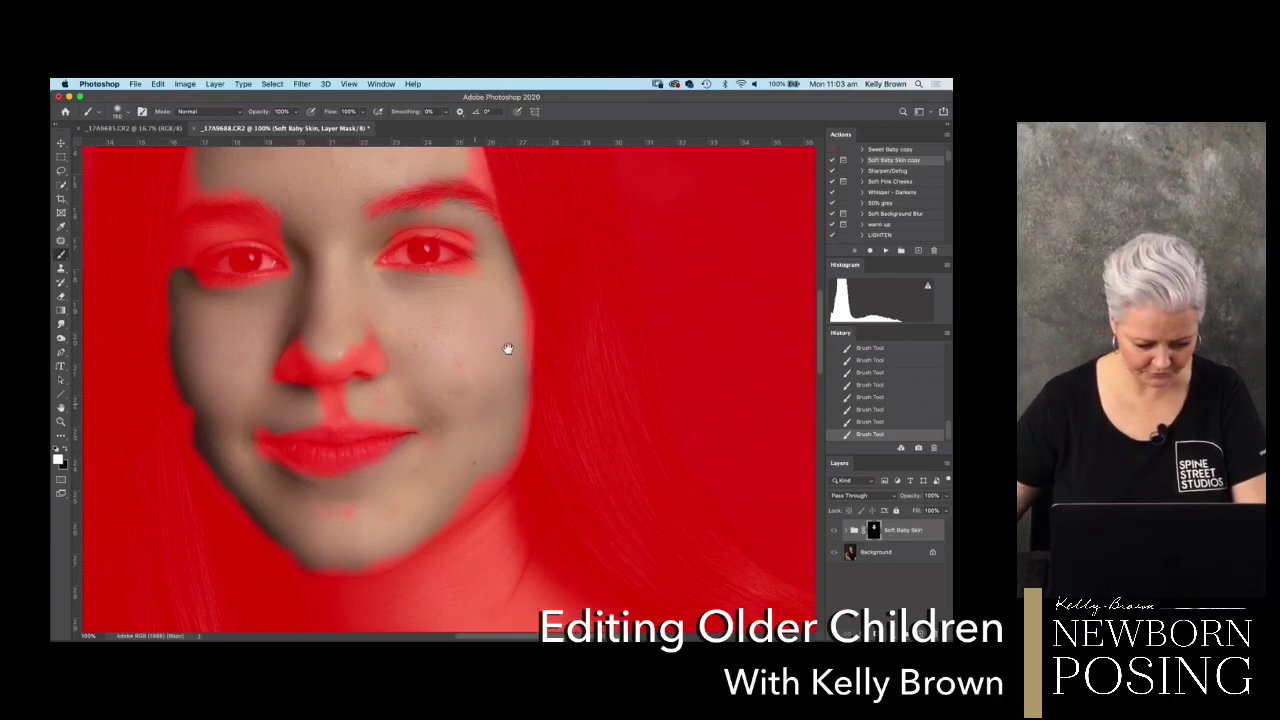
{"action": "scroll", "coordinate": [508, 349], "scroll_direction": "down", "scroll_amount": 3}
{"action": "scroll", "coordinate": [508, 349], "scroll_direction": "left", "scroll_amount": 2}
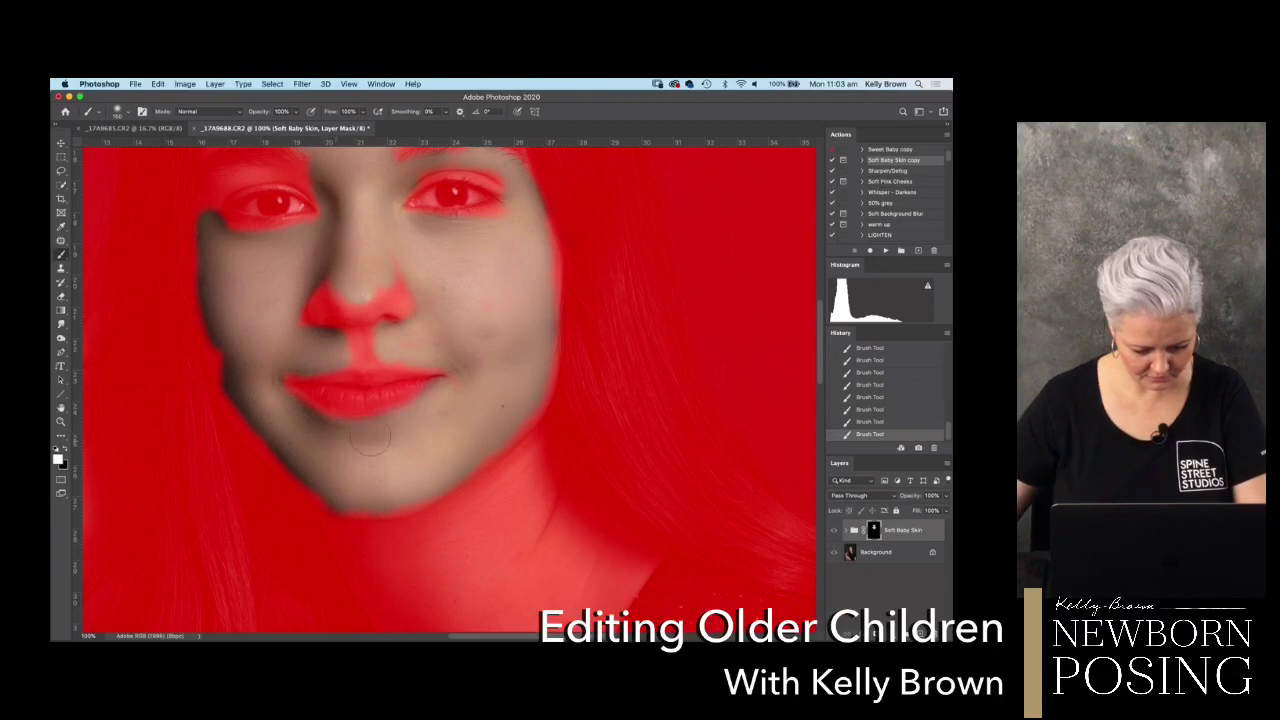
{"action": "key", "text": "backslash"}
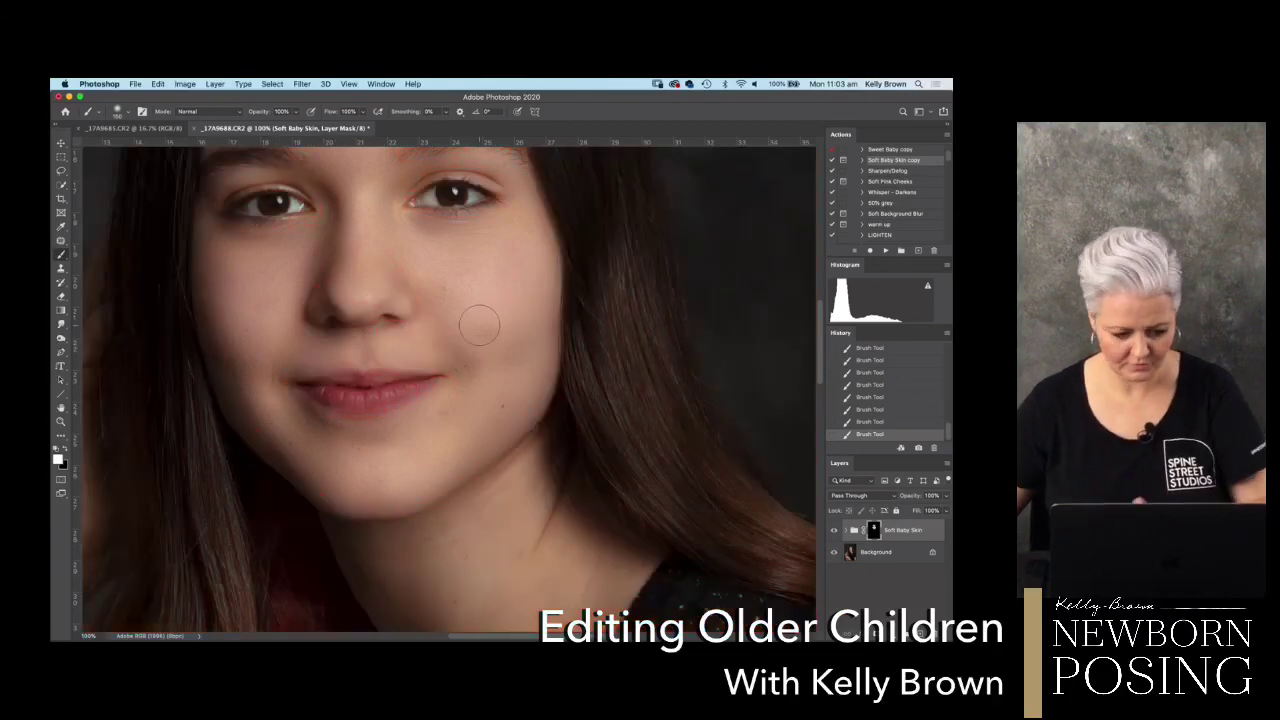
- Paint the Soft Baby Skin mask over the neck and the chest down to the neckline
{"action": "scroll", "coordinate": [457, 263], "scroll_direction": "down", "scroll_amount": 10}
{"action": "scroll", "coordinate": [457, 263], "scroll_direction": "right", "scroll_amount": 2}
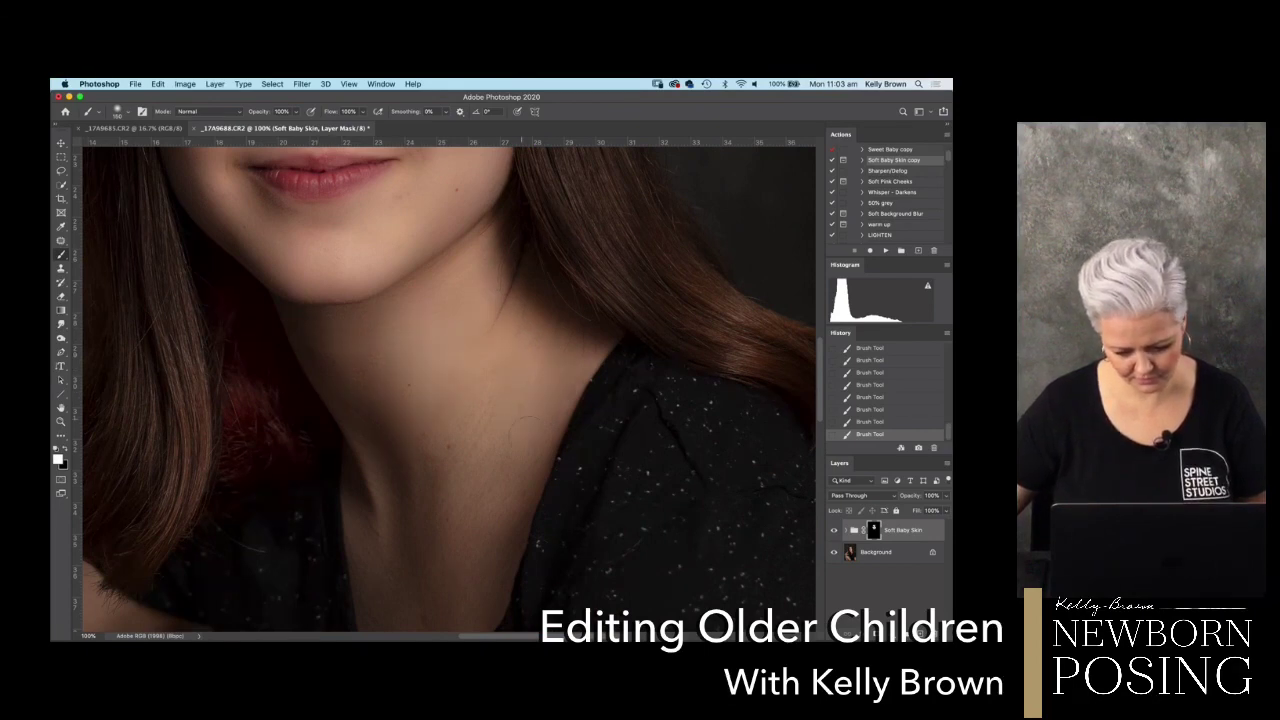
{"action": "scroll", "coordinate": [506, 329], "scroll_direction": "down", "scroll_amount": 5}
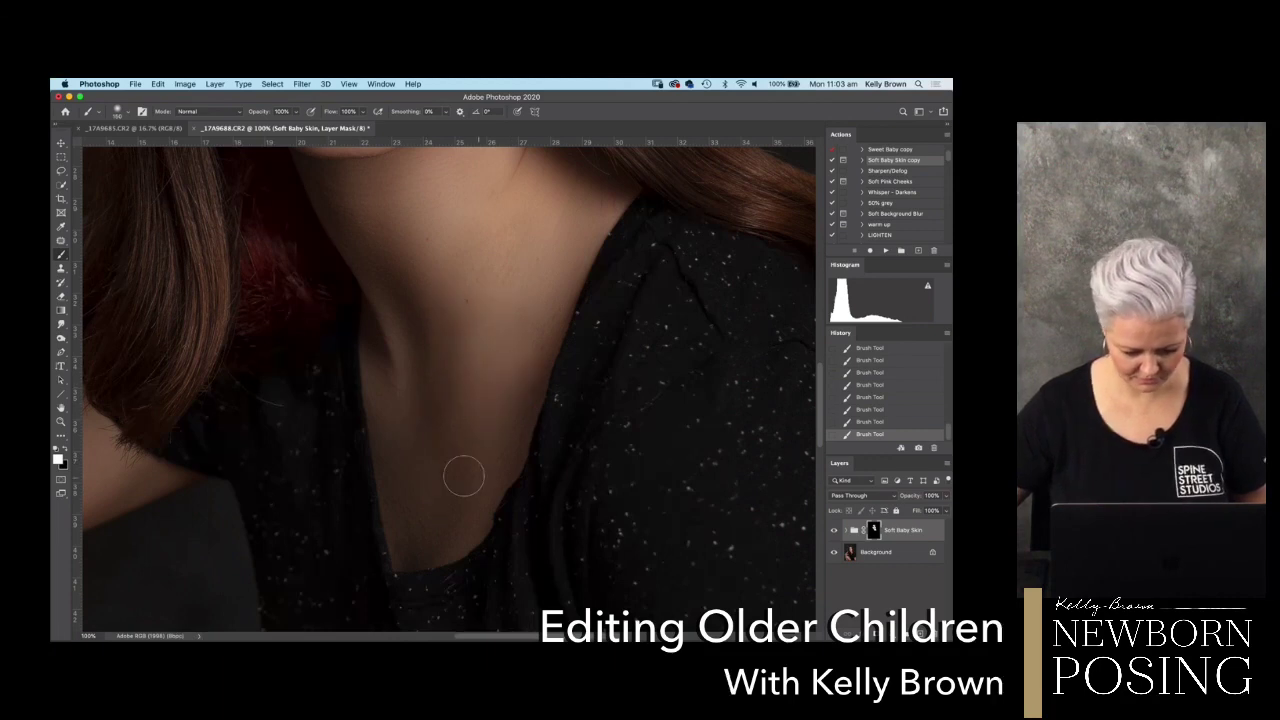
{"action": "left_click_drag", "start_coordinate": [460, 434], "coordinate": [538, 277]}
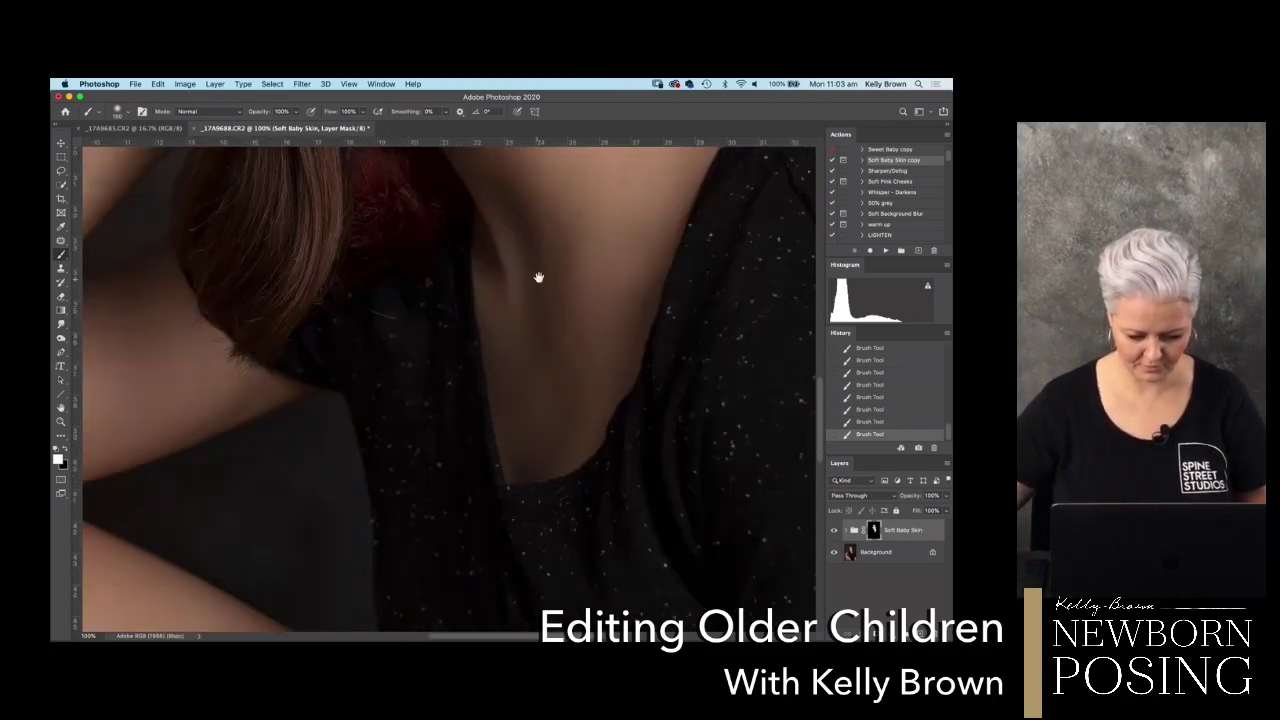
- Extend the Soft Baby Skin mask over the bent arm, the raised knee and the thigh
{"action": "scroll", "coordinate": [694, 303], "scroll_direction": "left", "scroll_amount": 5}
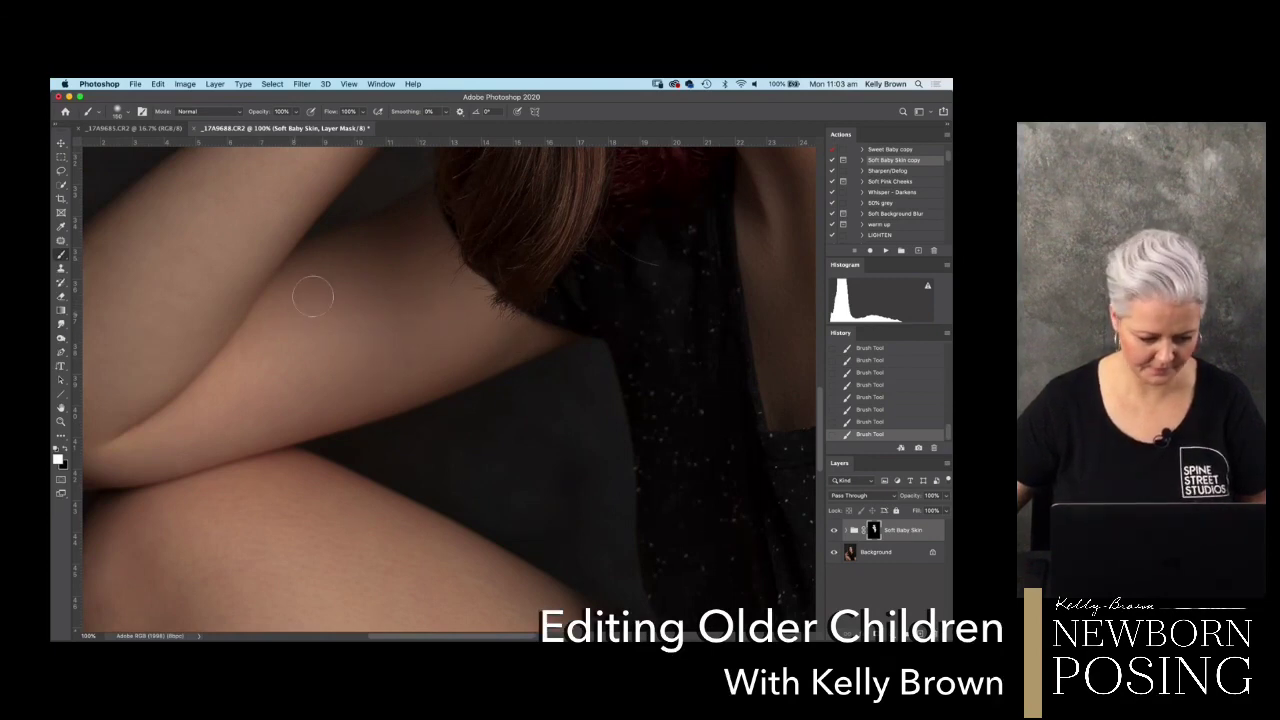
{"action": "left_click_drag", "start_coordinate": [382, 359], "coordinate": [440, 323]}
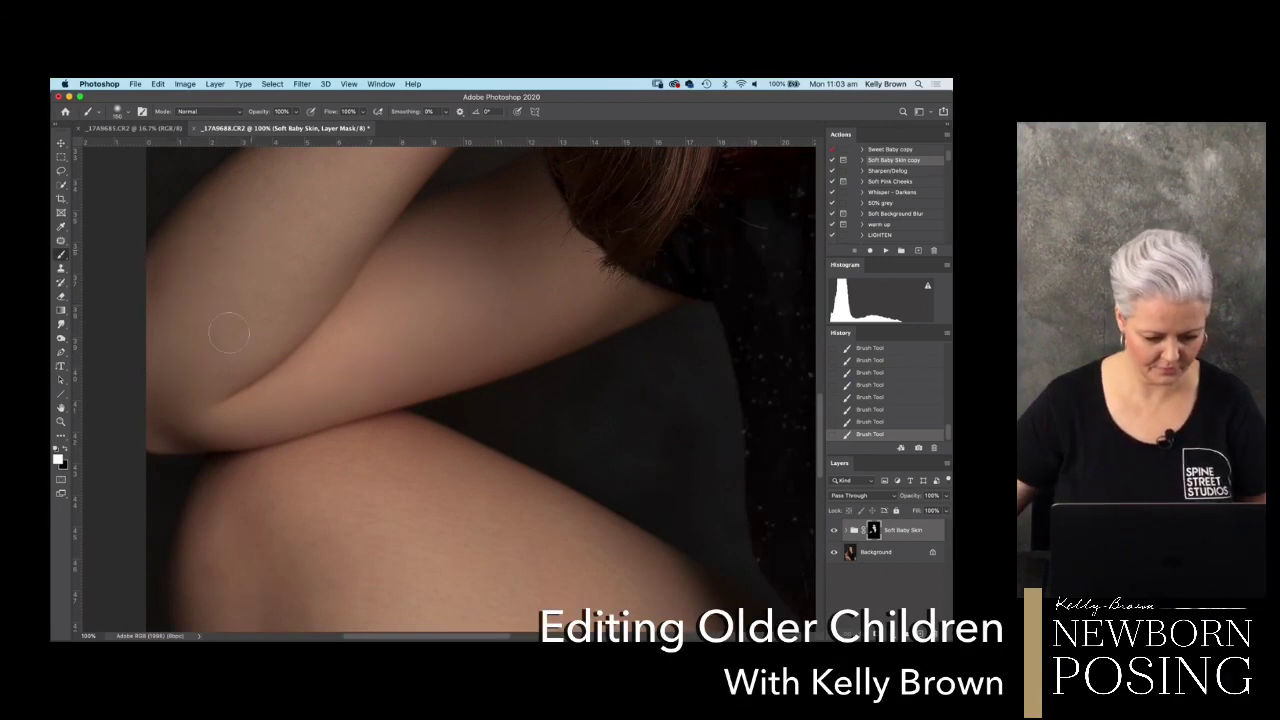
{"action": "left_click_drag", "start_coordinate": [423, 400], "coordinate": [460, 329]}
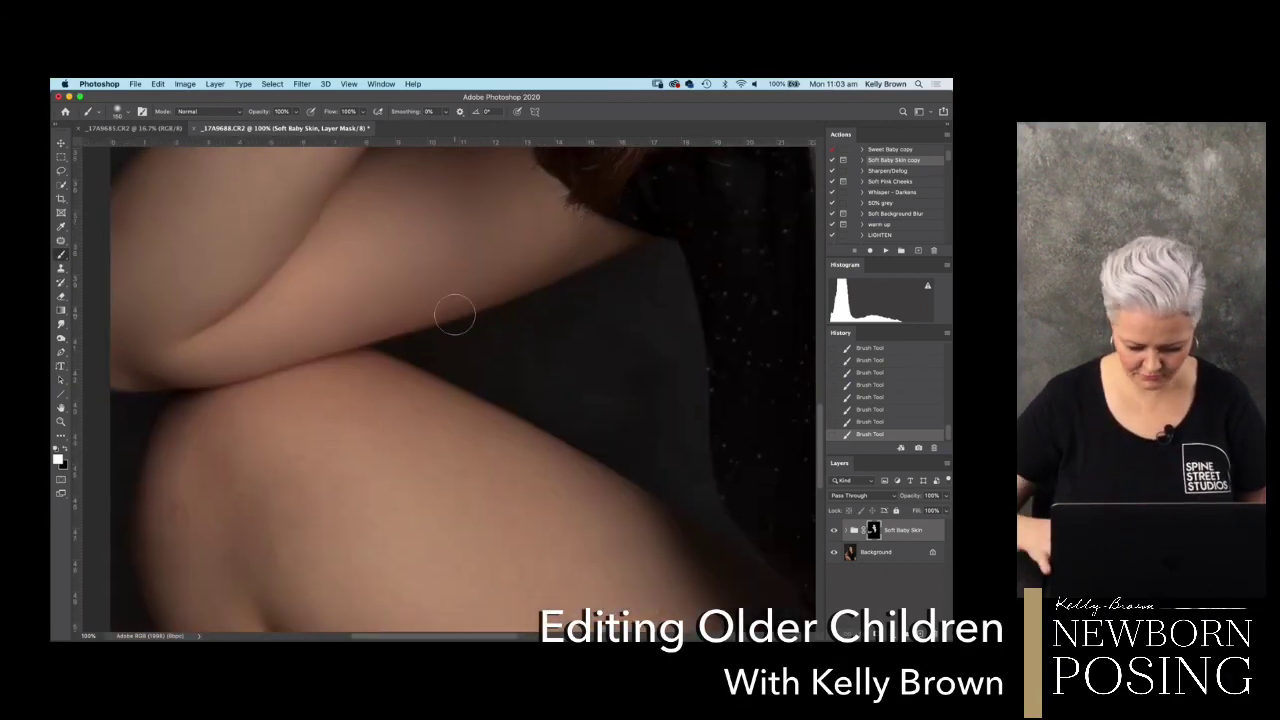
{"action": "key", "text": "super+minus"}
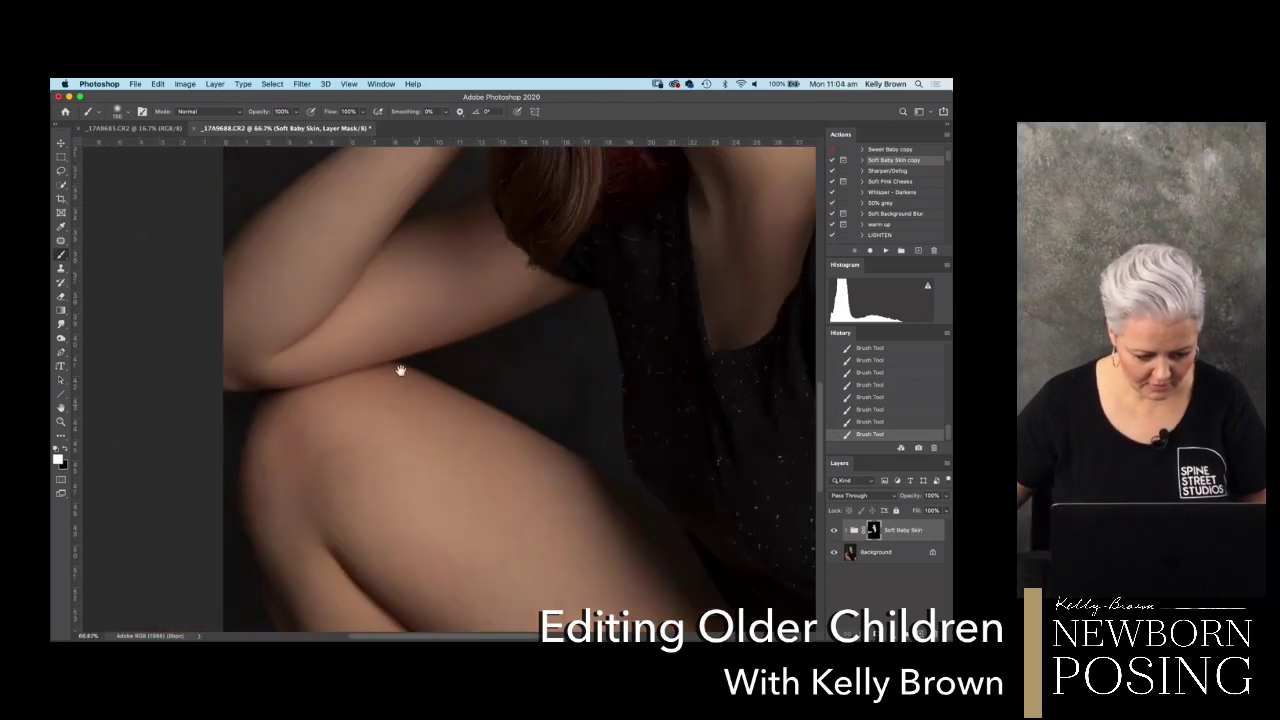
{"action": "left_click_drag", "start_coordinate": [403, 371], "coordinate": [378, 341]}
{"action": "scroll", "coordinate": [378, 341], "scroll_direction": "down", "scroll_amount": 5}
{"action": "scroll", "coordinate": [378, 341], "scroll_direction": "right", "scroll_amount": 2}
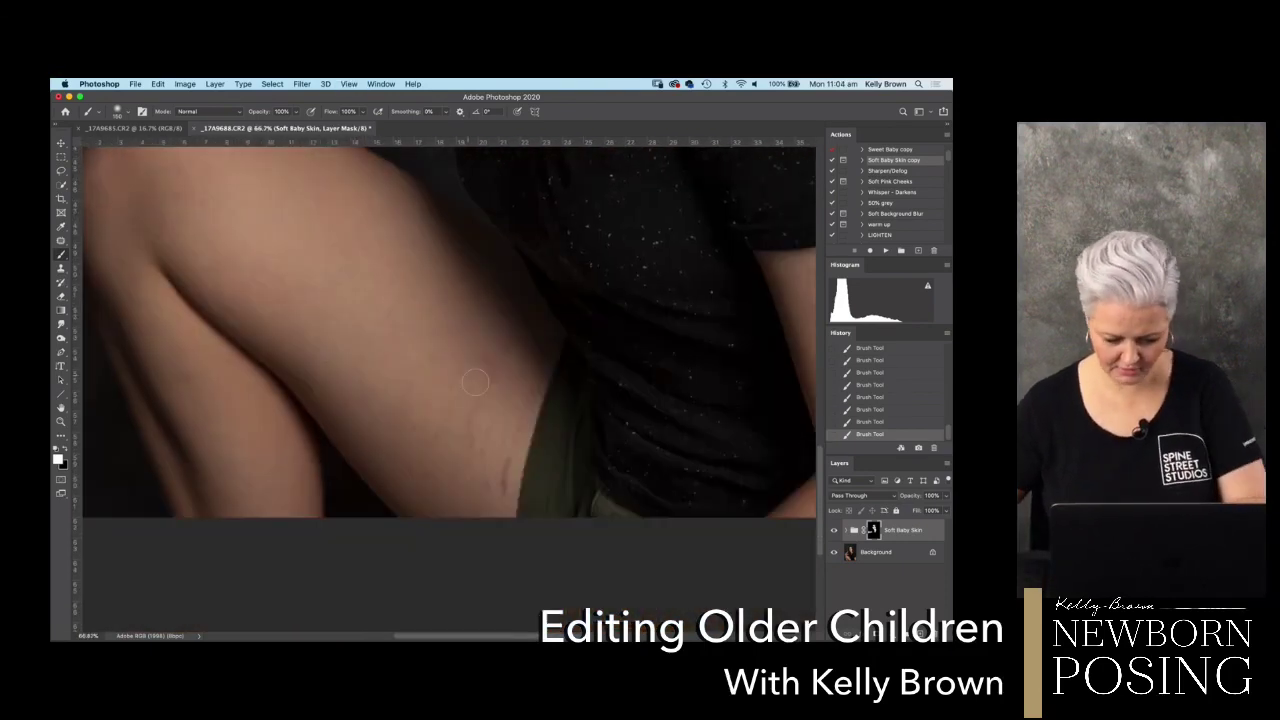
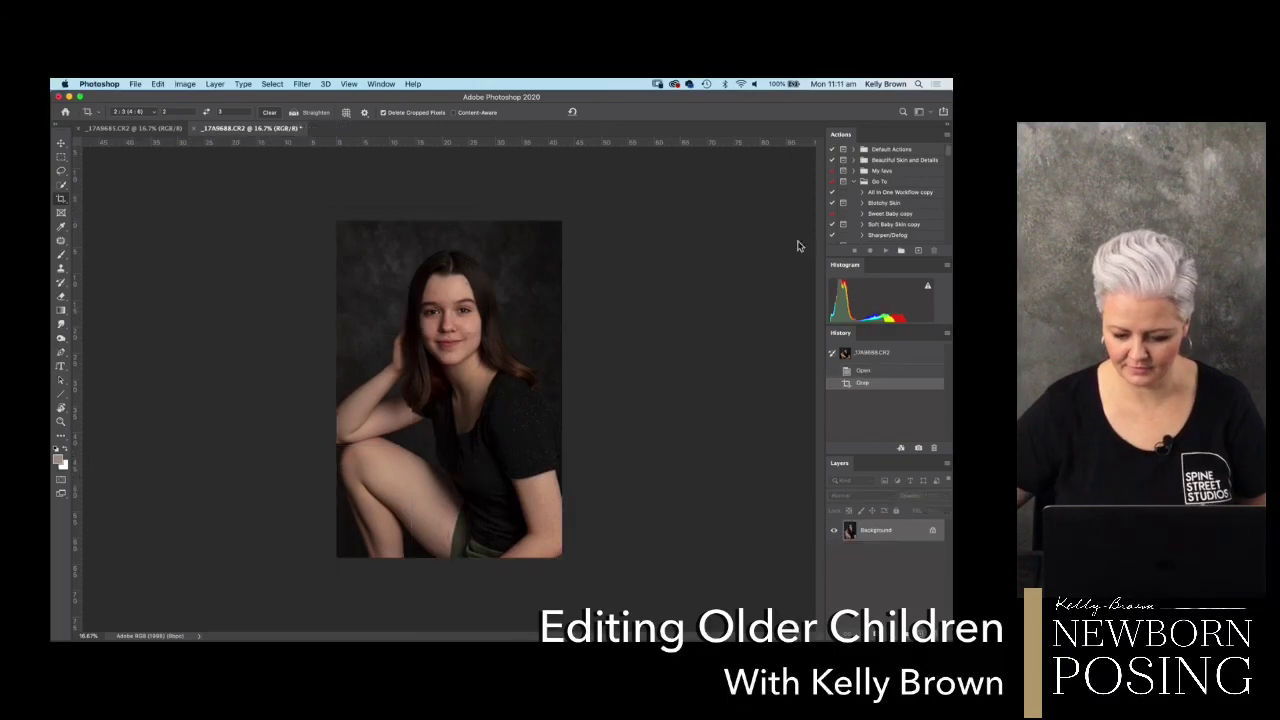
- Run the LIGHTEN action on the cropped portrait and invert its layer mask to black for painting with the Brush tool
{"action": "scroll", "coordinate": [947, 160], "scroll_direction": "down", "scroll_amount": 10}
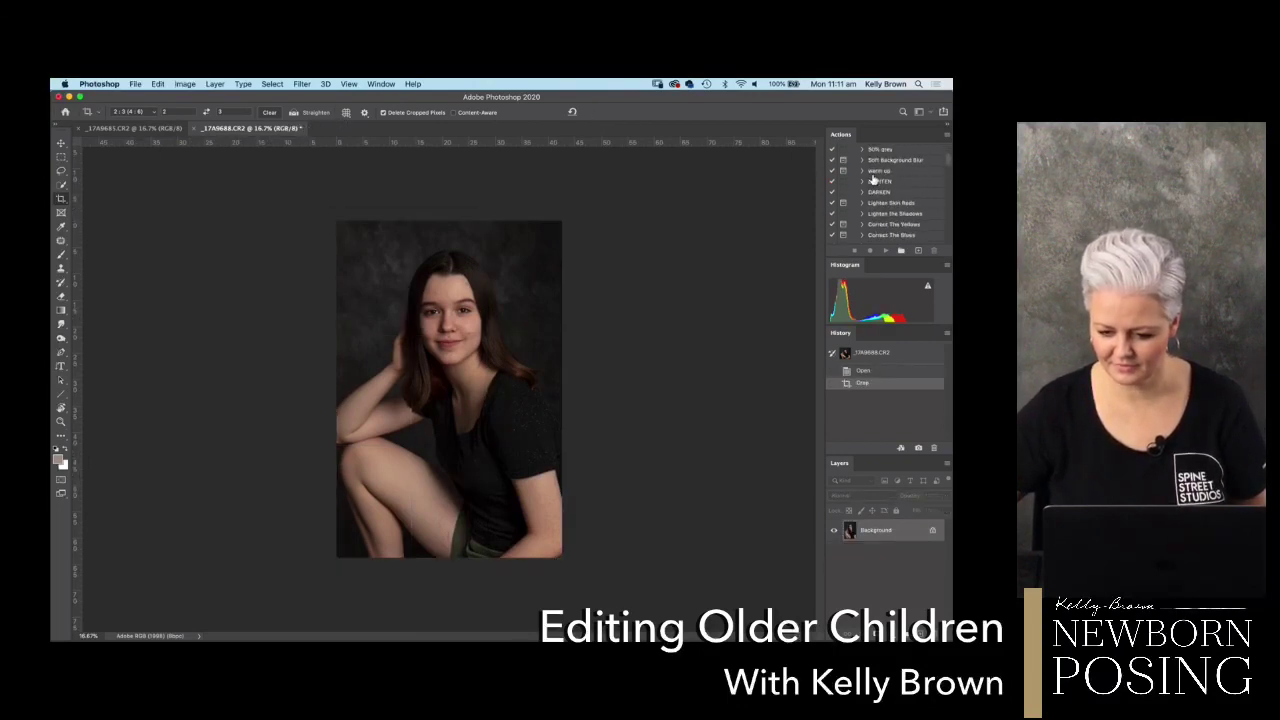
{"action": "left_click", "coordinate": [875, 181]}
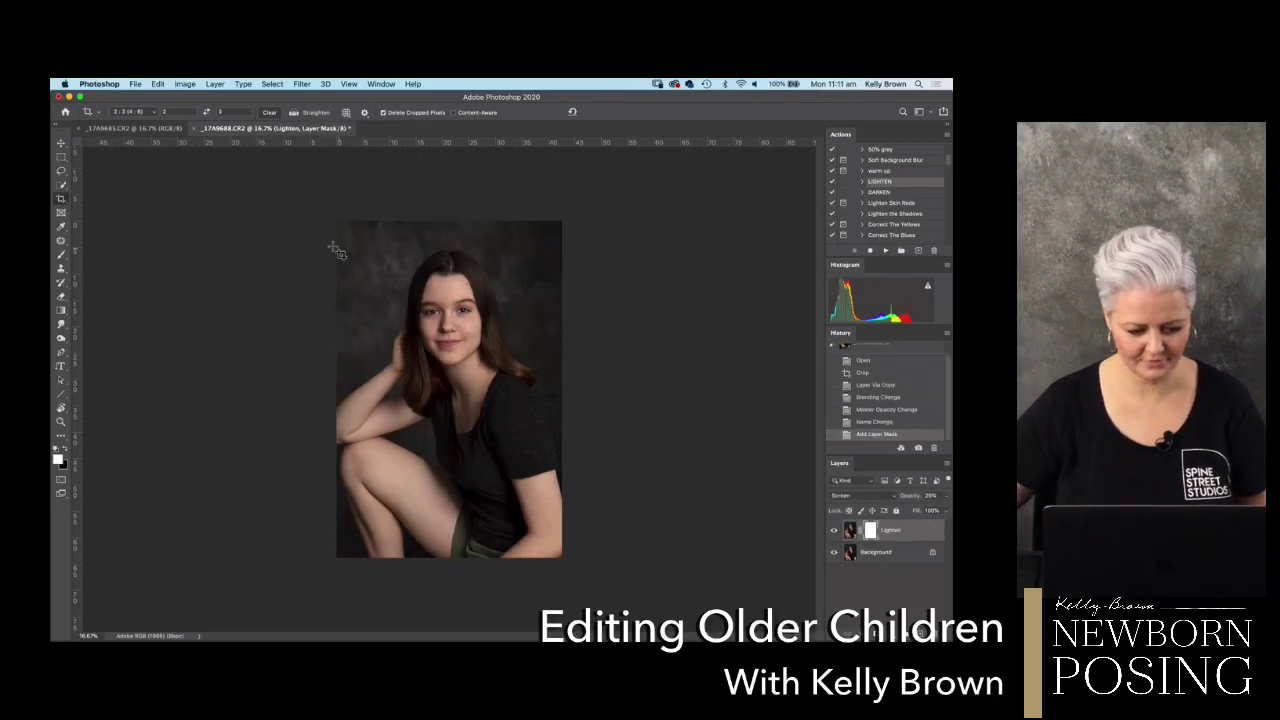
{"action": "left_click", "coordinate": [61, 255]}
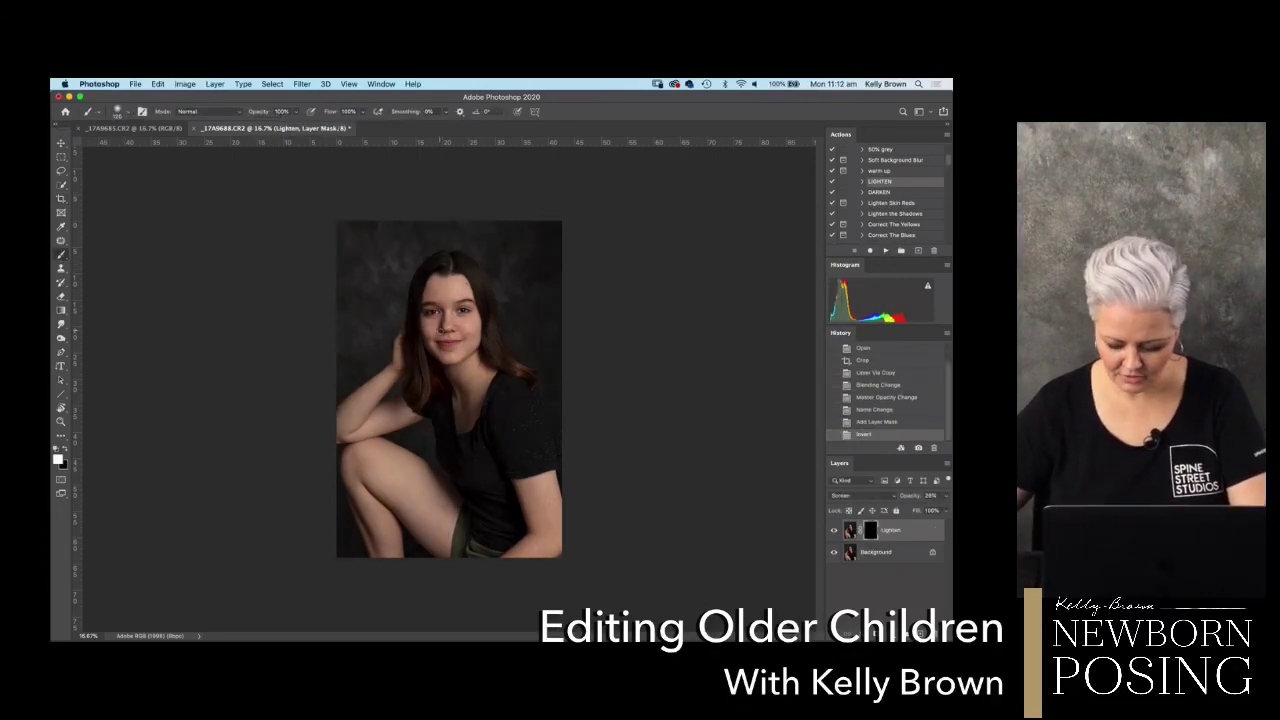
- Paint the Lighten mask white over the face, the forehead and the hair on both sides of the face
{"action": "key", "text": "super+plus"}
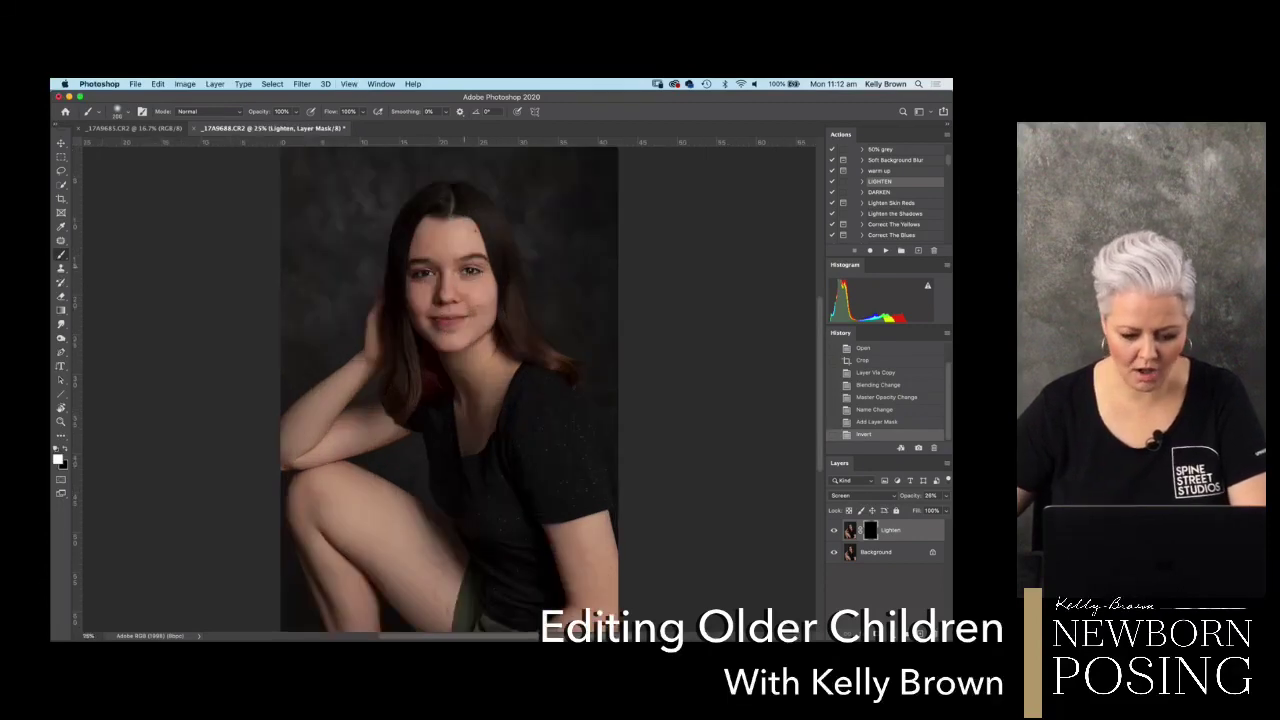
{"action": "mouse_move", "coordinate": [440, 278]}
{"action": "left_mouse_down"}
{"action": "mouse_move", "coordinate": [452, 245]}
{"action": "mouse_move", "coordinate": [445, 325]}
{"action": "mouse_move", "coordinate": [468, 330]}
{"action": "mouse_move", "coordinate": [479, 287]}
{"action": "left_mouse_up"}
{"action": "left_click_drag", "start_coordinate": [467, 221], "coordinate": [448, 240]}
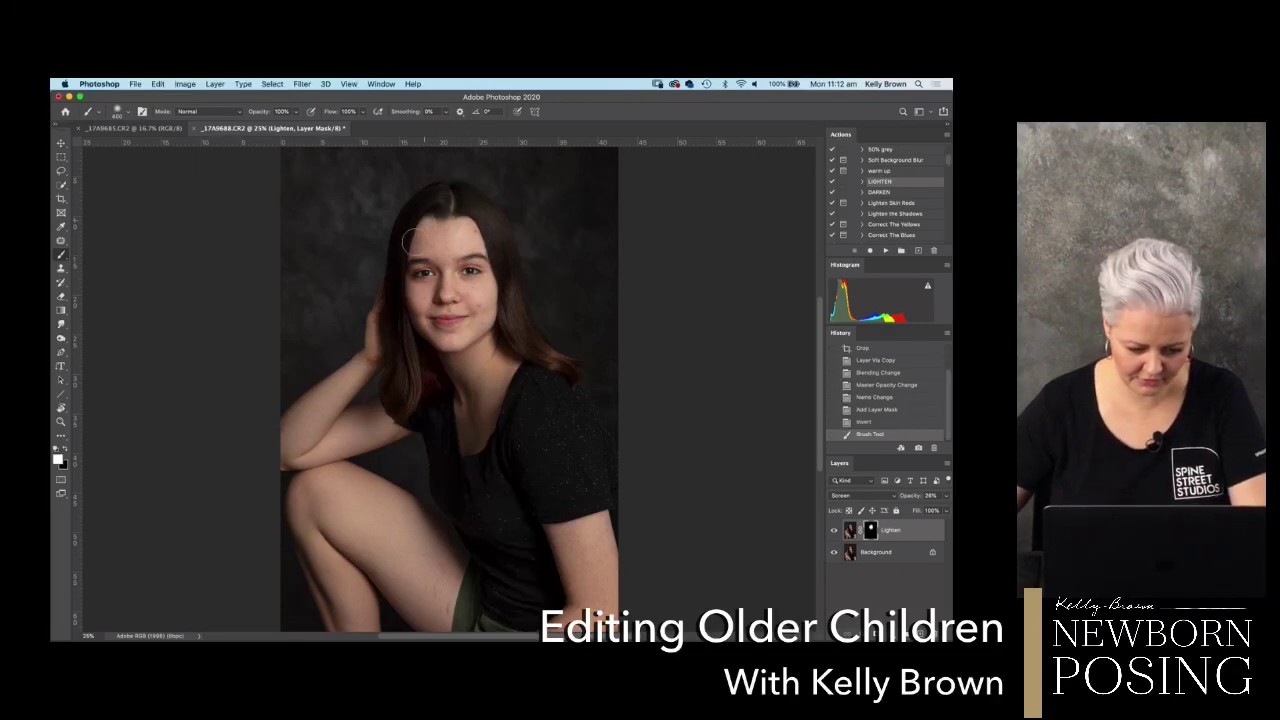
{"action": "left_click_drag", "start_coordinate": [403, 316], "coordinate": [406, 404]}
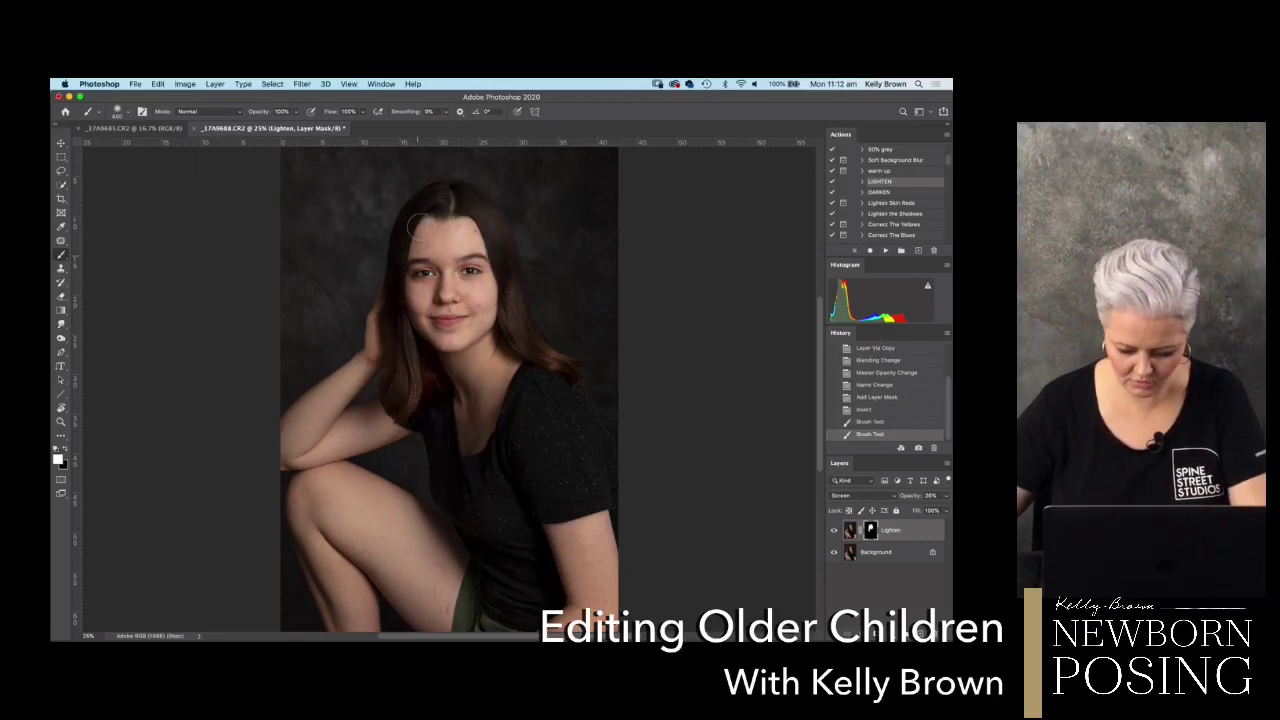
{"action": "mouse_move", "coordinate": [443, 204]}
{"action": "left_mouse_down"}
{"action": "mouse_move", "coordinate": [500, 254]}
{"action": "mouse_move", "coordinate": [512, 300]}
{"action": "left_mouse_up"}
{"action": "mouse_move", "coordinate": [535, 347]}
{"action": "left_mouse_down"}
{"action": "mouse_move", "coordinate": [558, 362]}
{"action": "mouse_move", "coordinate": [512, 293]}
{"action": "mouse_move", "coordinate": [502, 248]}
{"action": "left_mouse_up"}
- Paint the Lighten mask with a larger brush over the chest, the neckline and the shoulder of the black top
{"action": "left_click_drag", "start_coordinate": [486, 400], "coordinate": [536, 405]}
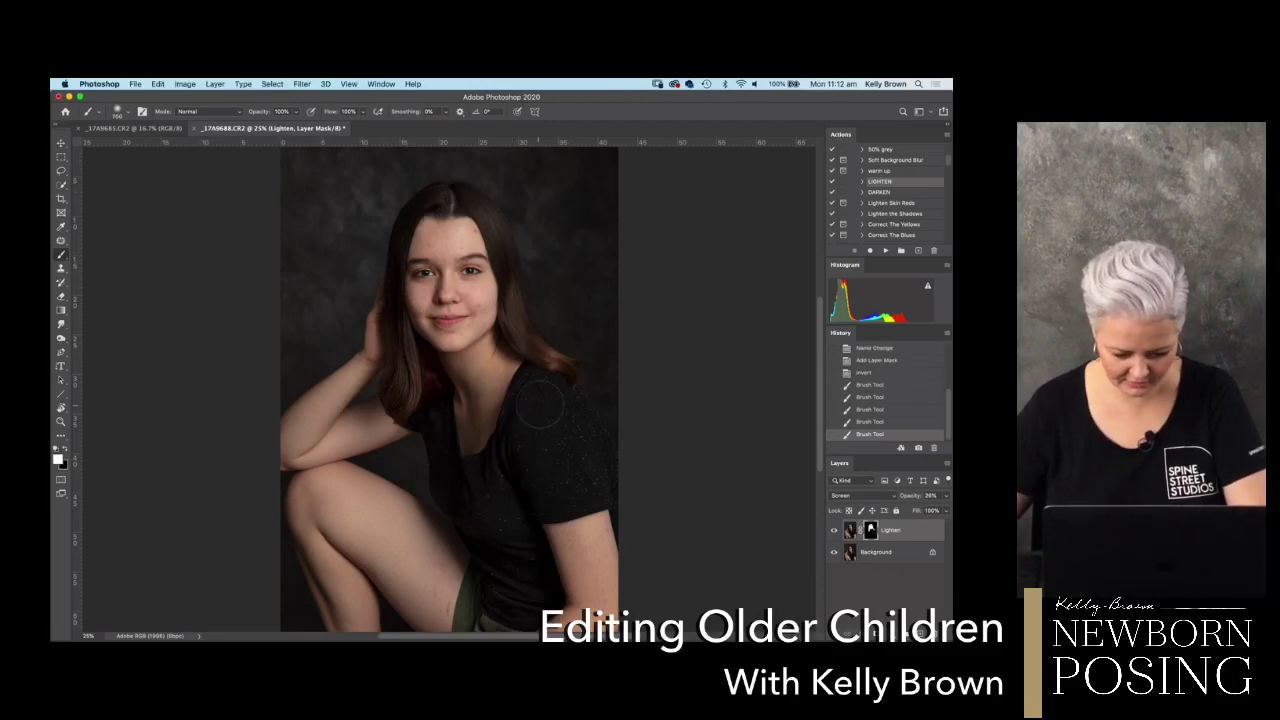
{"action": "left_click_drag", "start_coordinate": [479, 478], "coordinate": [469, 487]}
{"action": "mouse_move", "coordinate": [485, 405]}
{"action": "left_mouse_down"}
{"action": "mouse_move", "coordinate": [496, 362]}
{"action": "mouse_move", "coordinate": [533, 364]}
{"action": "left_mouse_up"}
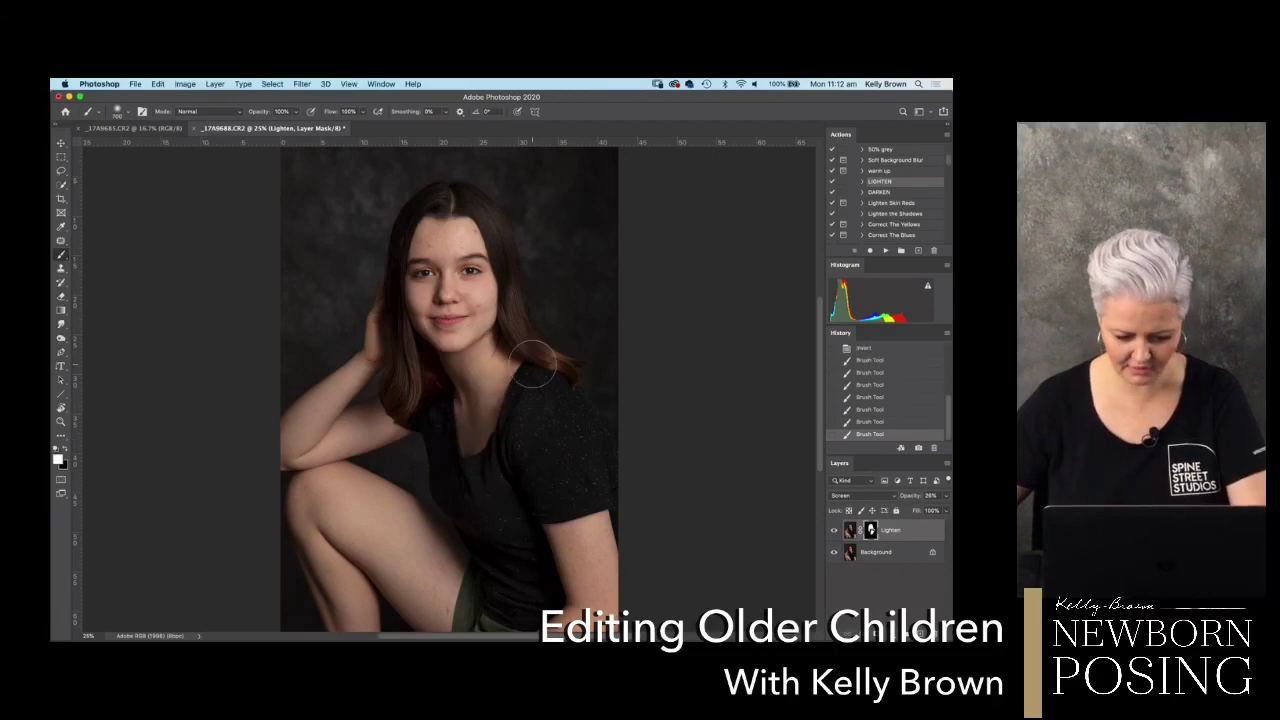
- Check the Lighten mask coverage as an overlay and paint more of the mask just below the chin
{"action": "key", "text": "super+equal"}
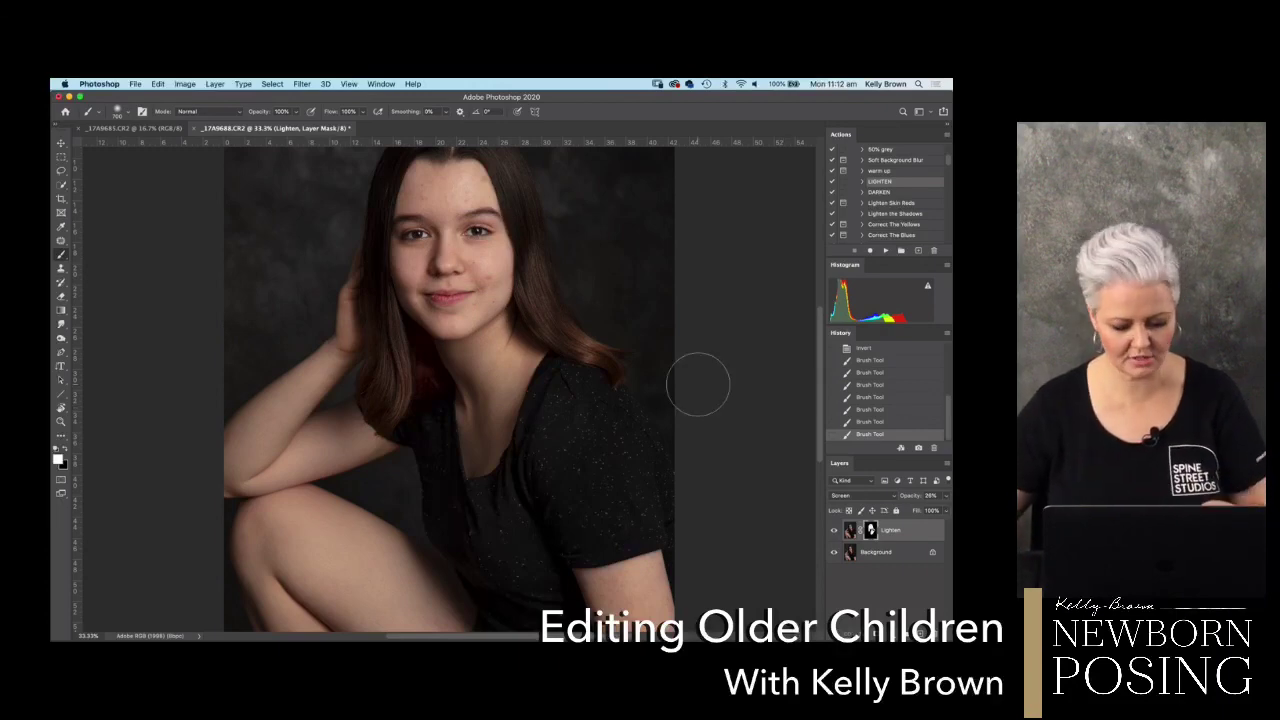
{"action": "key", "text": "backslash"}
{"action": "key", "text": "backslash"}
{"action": "right_click", "coordinate": [395, 207]}
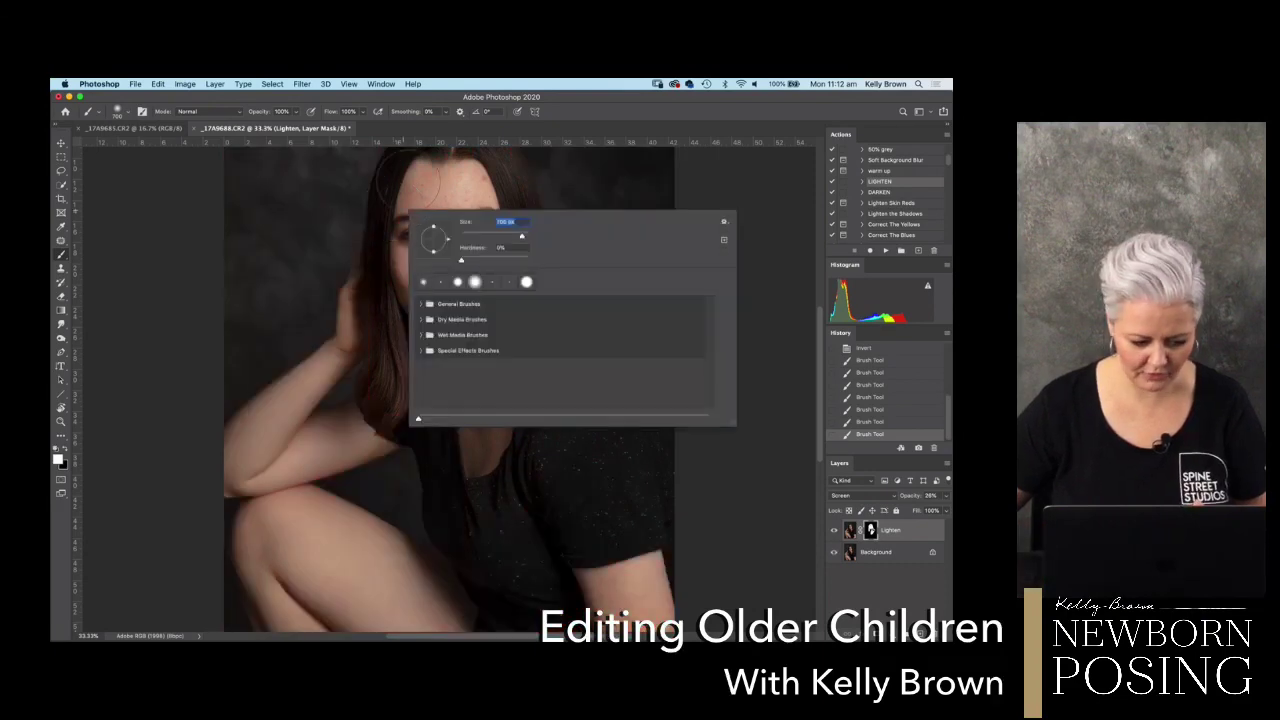
{"action": "key", "text": "Escape"}
{"action": "left_click", "coordinate": [464, 348]}
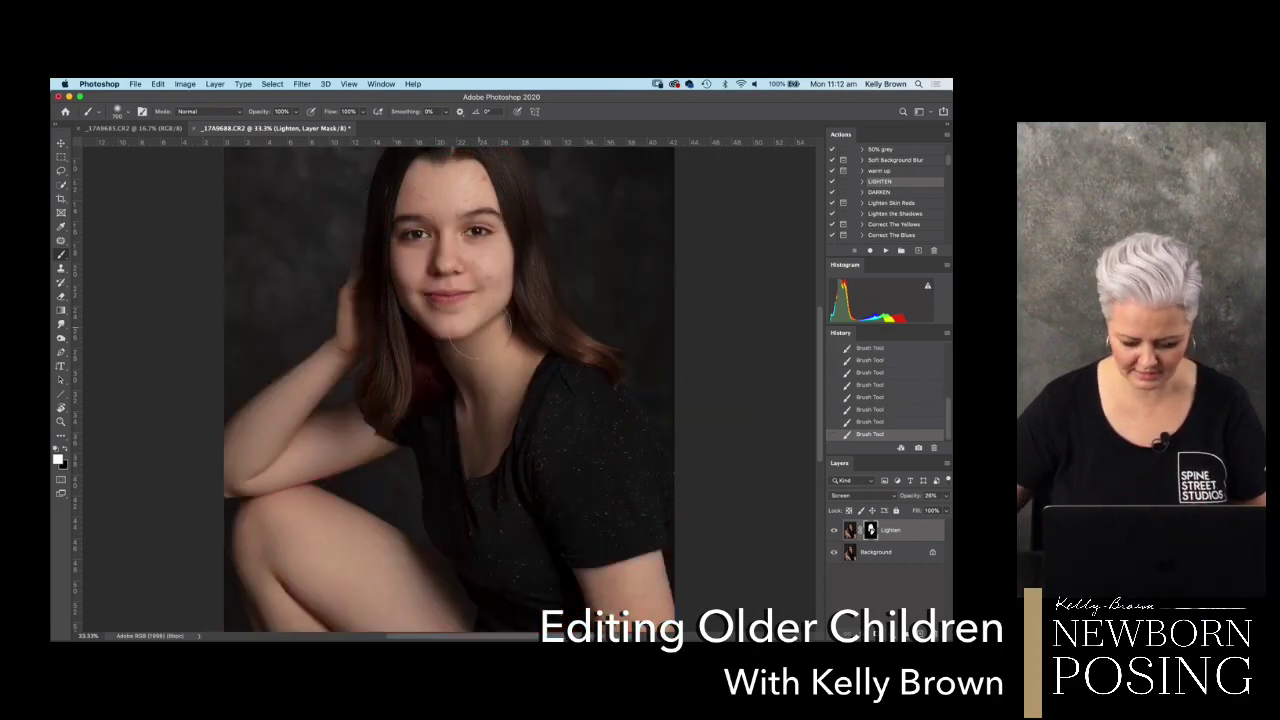
- Lower the opacity of the Lighten layer while viewing the whole portrait
{"action": "key", "text": "super+minus"}
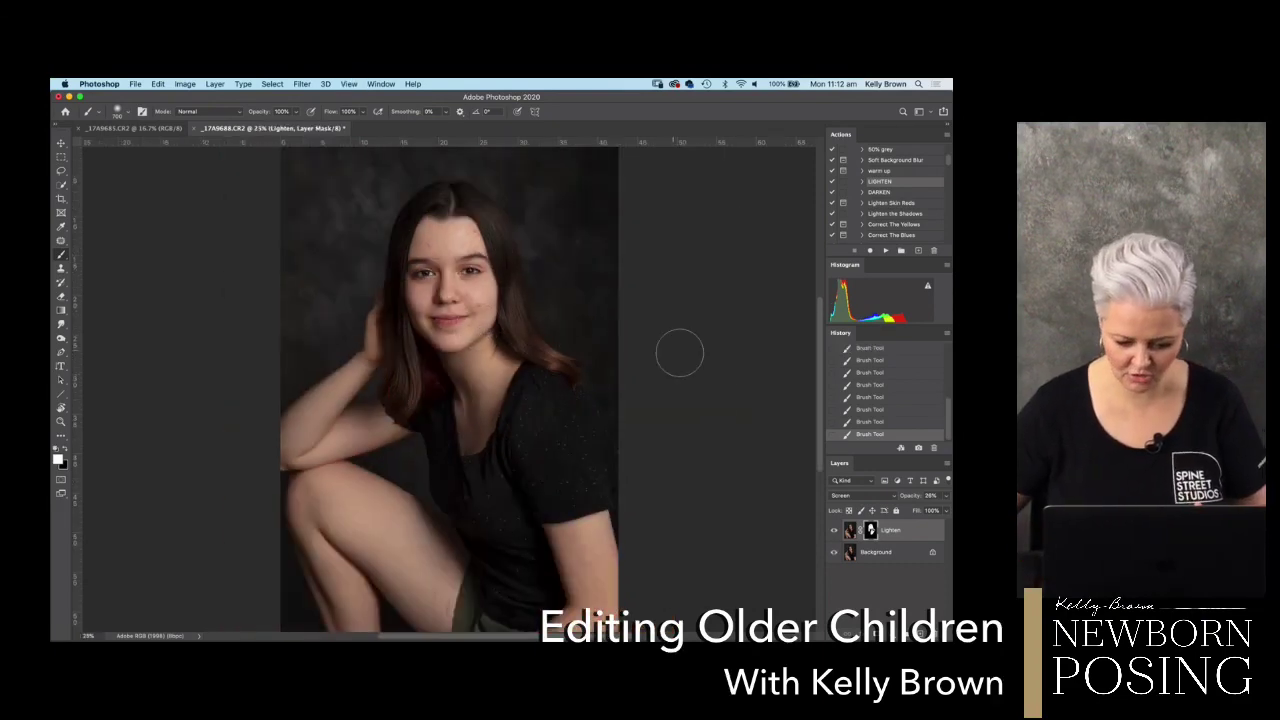
{"action": "left_click_drag", "start_coordinate": [910, 498], "coordinate": [899, 498]}
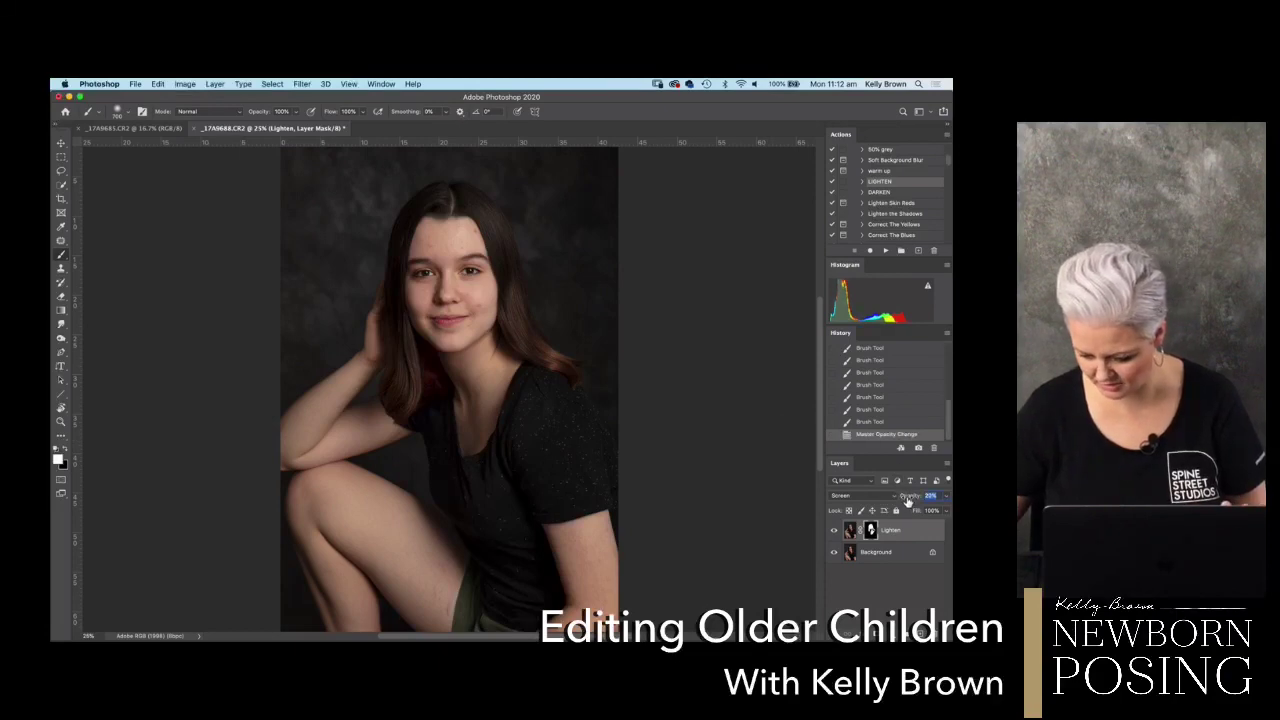
{"action": "key", "text": "shift+alt+c"}
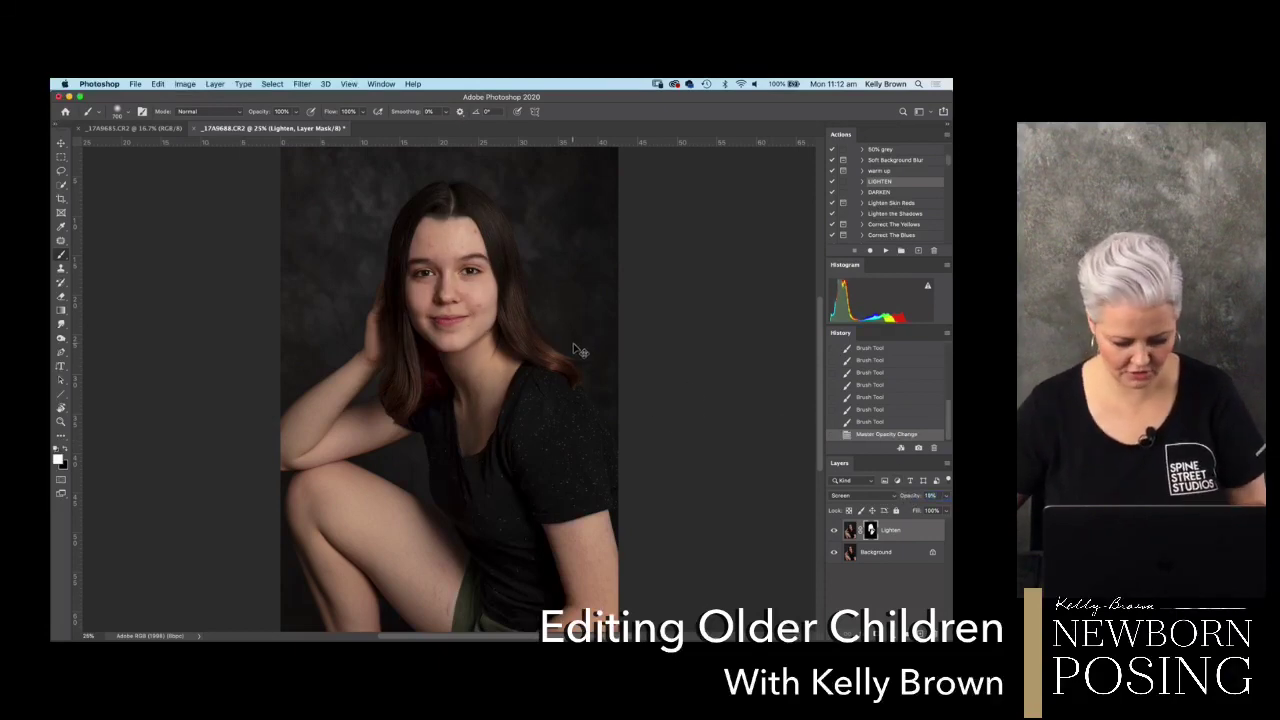
- Merge the visible layers and run the DARKEN action to create a masked Darken layer
{"action": "key", "text": "shift+super+e"}
{"action": "left_click", "coordinate": [882, 194]}
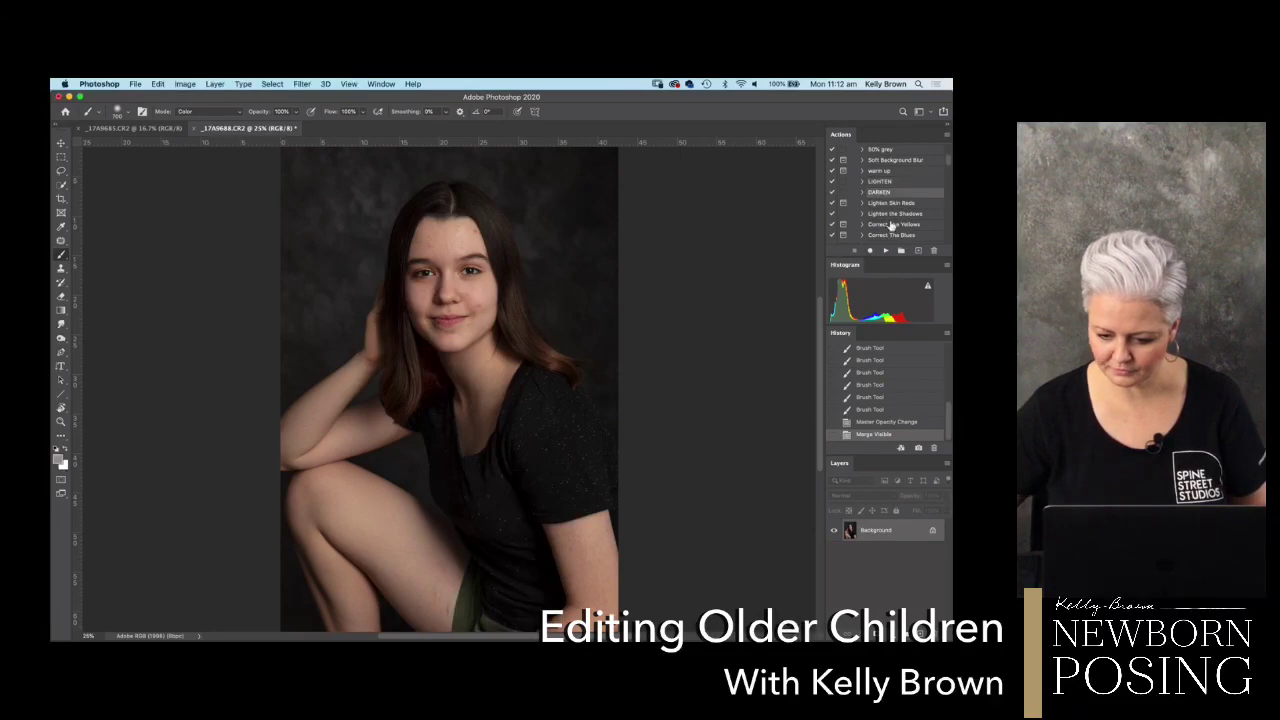
{"action": "left_click", "coordinate": [884, 251]}
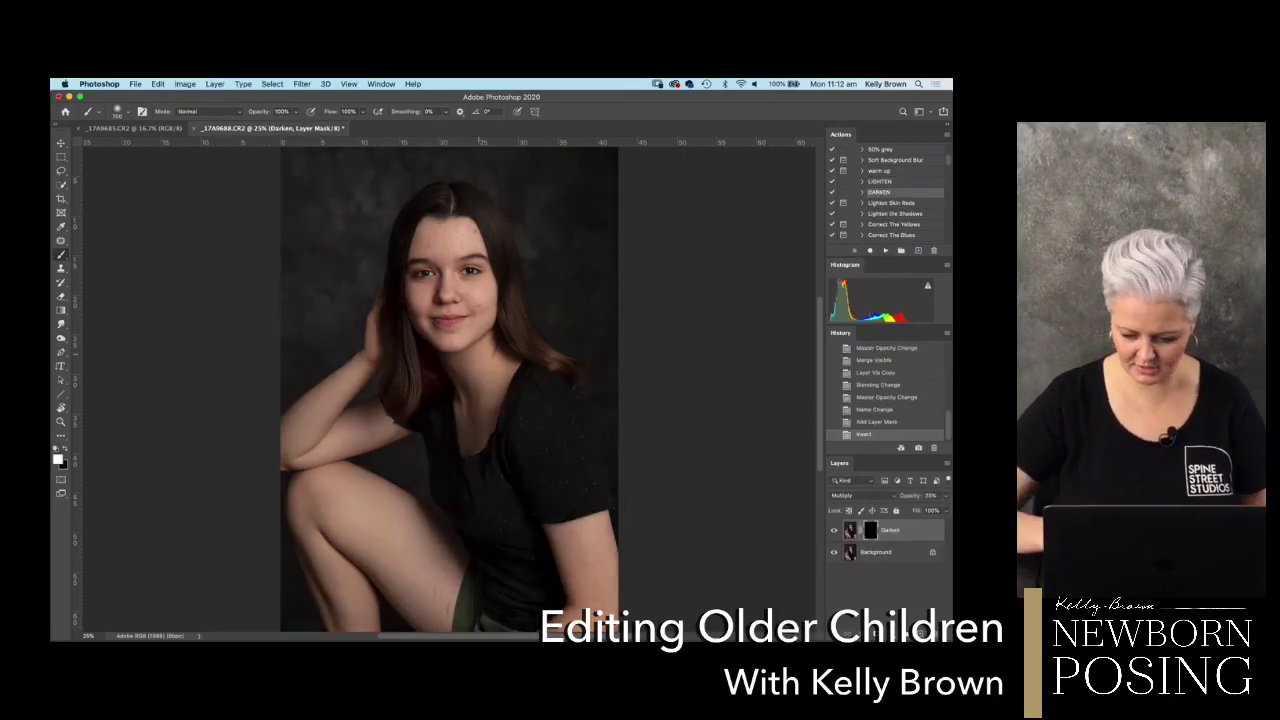
- Paint the Darken mask white over the legs with a larger brush, and over the lower arm at 70% brush opacity
{"action": "key", "text": "bracketright"}
{"action": "key", "text": "bracketright"}
{"action": "key", "text": "bracketright"}
{"action": "mouse_move", "coordinate": [356, 498]}
{"action": "left_mouse_down"}
{"action": "mouse_move", "coordinate": [394, 547]}
{"action": "mouse_move", "coordinate": [412, 587]}
{"action": "left_mouse_up"}
{"action": "mouse_move", "coordinate": [370, 540]}
{"action": "left_mouse_down"}
{"action": "mouse_move", "coordinate": [314, 507]}
{"action": "mouse_move", "coordinate": [399, 543]}
{"action": "mouse_move", "coordinate": [332, 451]}
{"action": "mouse_move", "coordinate": [331, 421]}
{"action": "mouse_move", "coordinate": [318, 458]}
{"action": "mouse_move", "coordinate": [407, 445]}
{"action": "mouse_move", "coordinate": [425, 530]}
{"action": "left_mouse_up"}
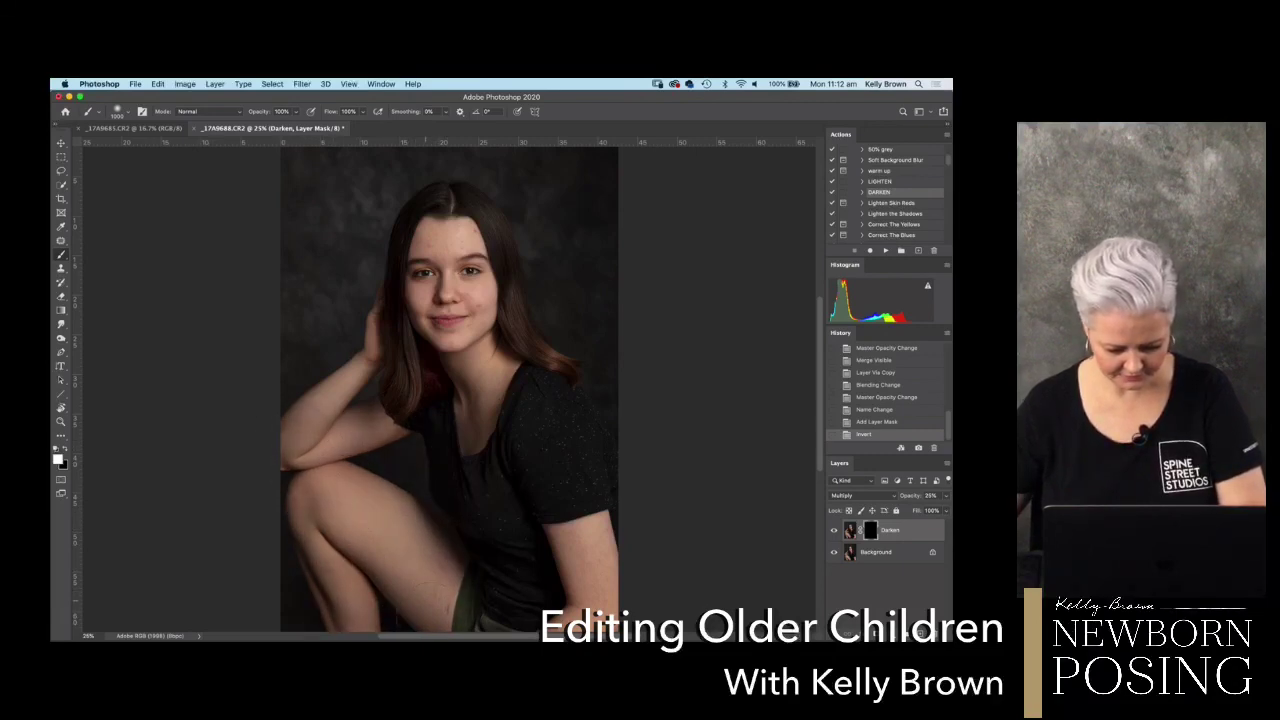
{"action": "left_click_drag", "start_coordinate": [501, 625], "coordinate": [571, 500]}
{"action": "left_click_drag", "start_coordinate": [272, 114], "coordinate": [251, 118]}
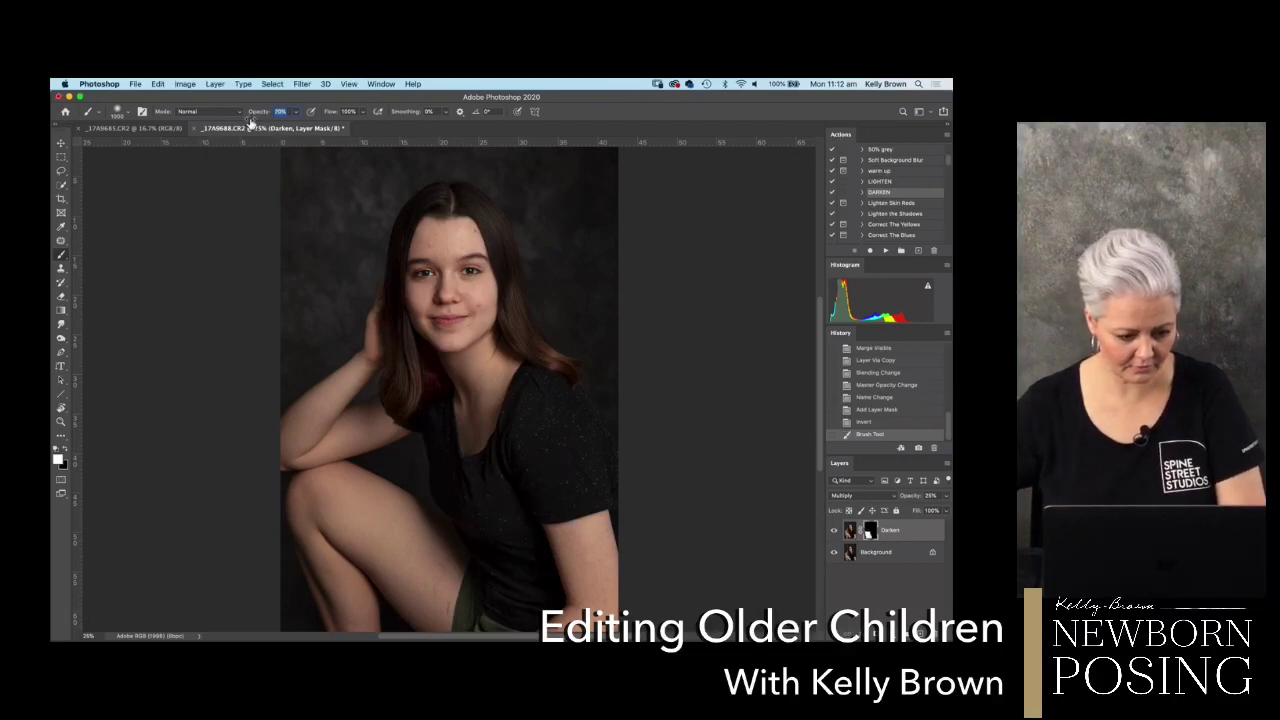
{"action": "mouse_move", "coordinate": [531, 567]}
{"action": "left_mouse_down"}
{"action": "mouse_move", "coordinate": [571, 555]}
{"action": "mouse_move", "coordinate": [561, 600]}
{"action": "left_mouse_up"}
- Merge the visible layers and run the Lighten Skin Reds action
{"action": "key", "text": "super+shift+e"}
{"action": "left_click", "coordinate": [886, 204]}
{"action": "left_click", "coordinate": [583, 273]}
- Paint the Lighten Skin Reds mask over the forehead, cheeks, nose and chin at 60% brush opacity
{"action": "key", "text": "super+plus"}
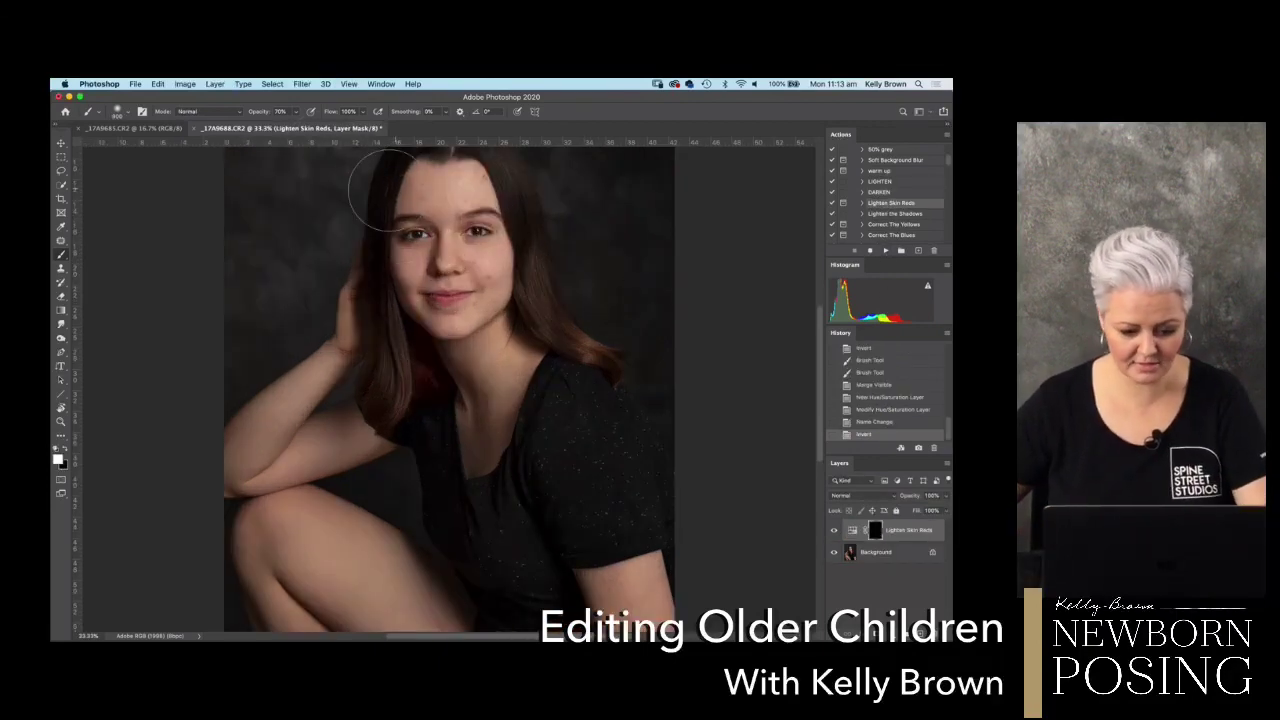
{"action": "key", "text": "6"}
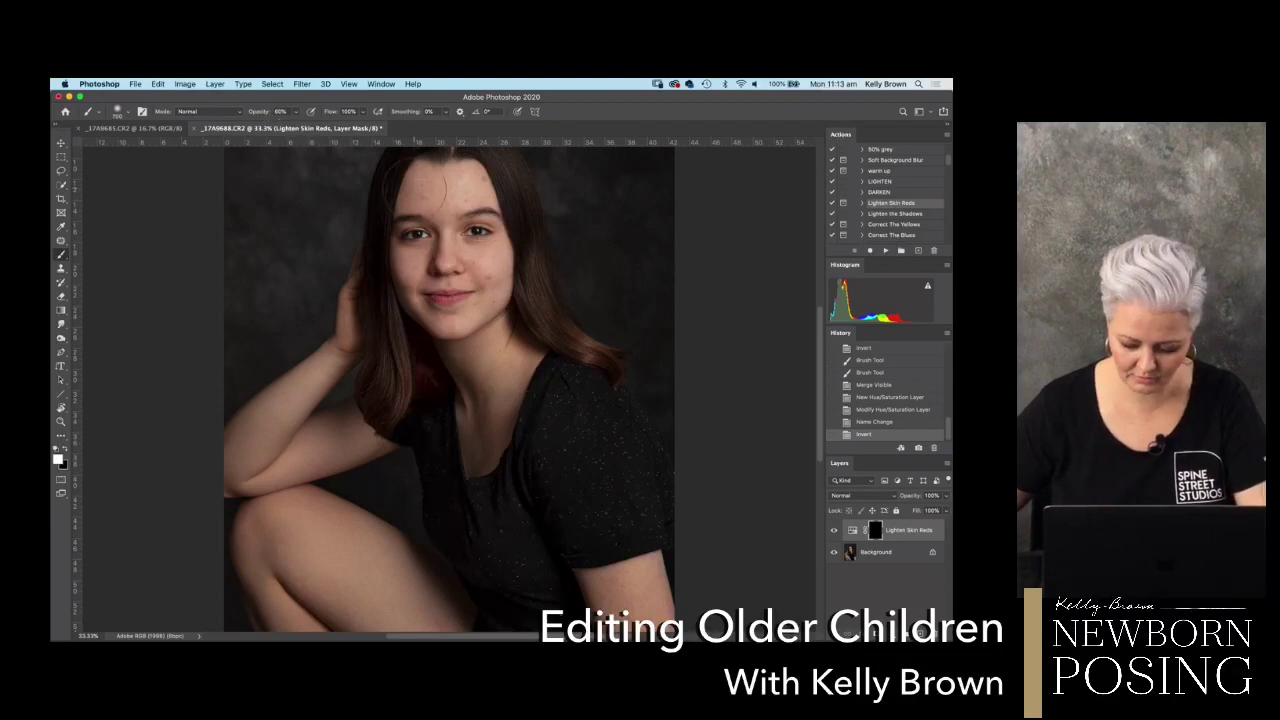
{"action": "left_click", "coordinate": [475, 247]}
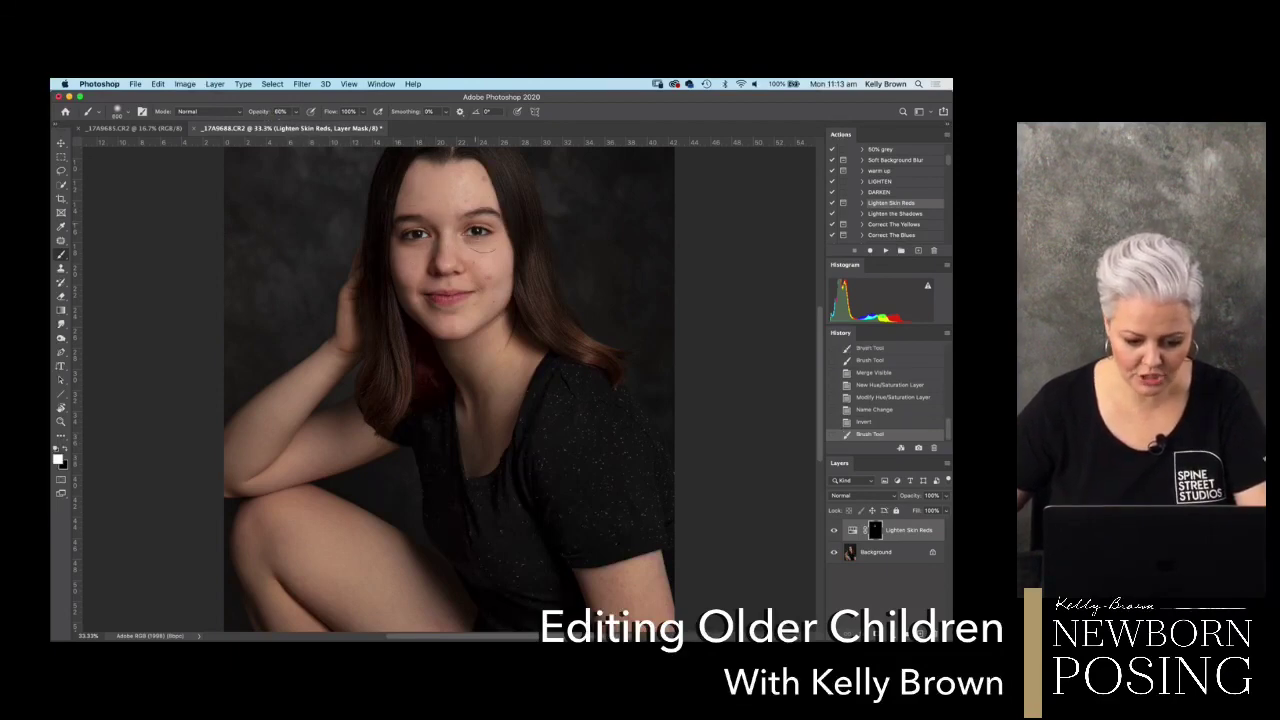
{"action": "left_click", "coordinate": [428, 240]}
{"action": "left_click", "coordinate": [472, 250]}
{"action": "left_click", "coordinate": [480, 289]}
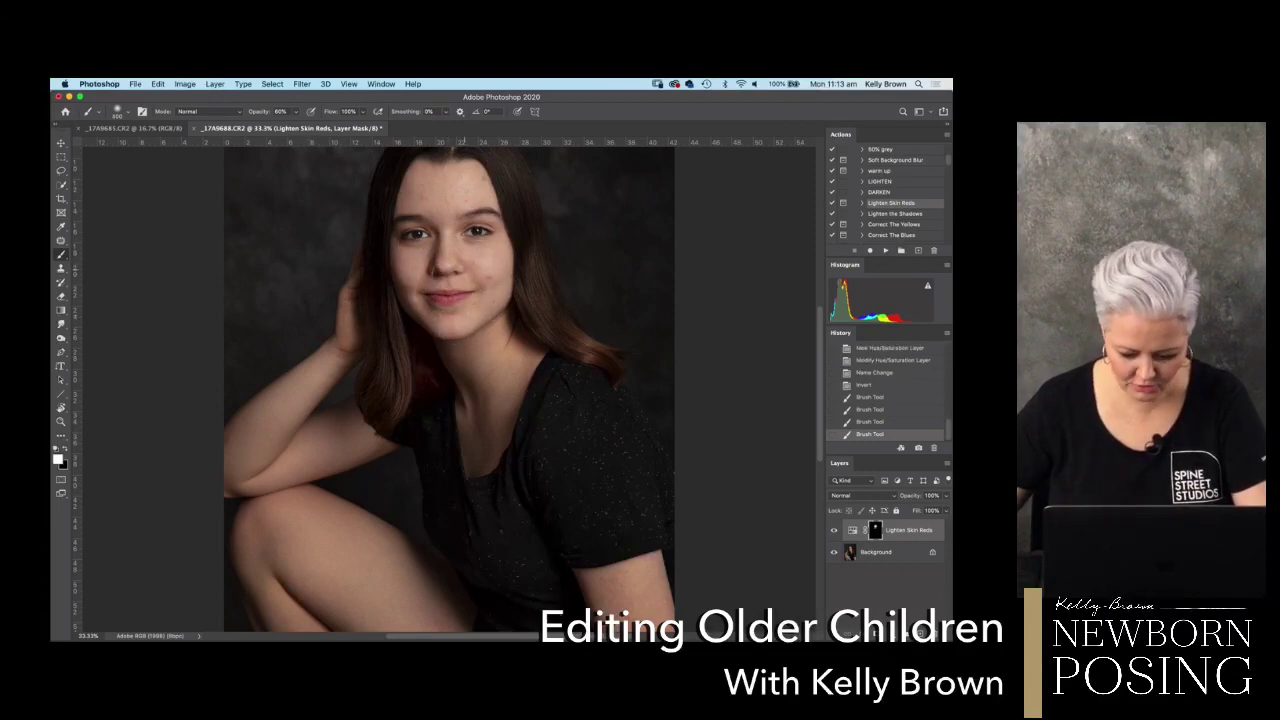
{"action": "left_click", "coordinate": [463, 285]}
{"action": "key", "text": "super+plus"}
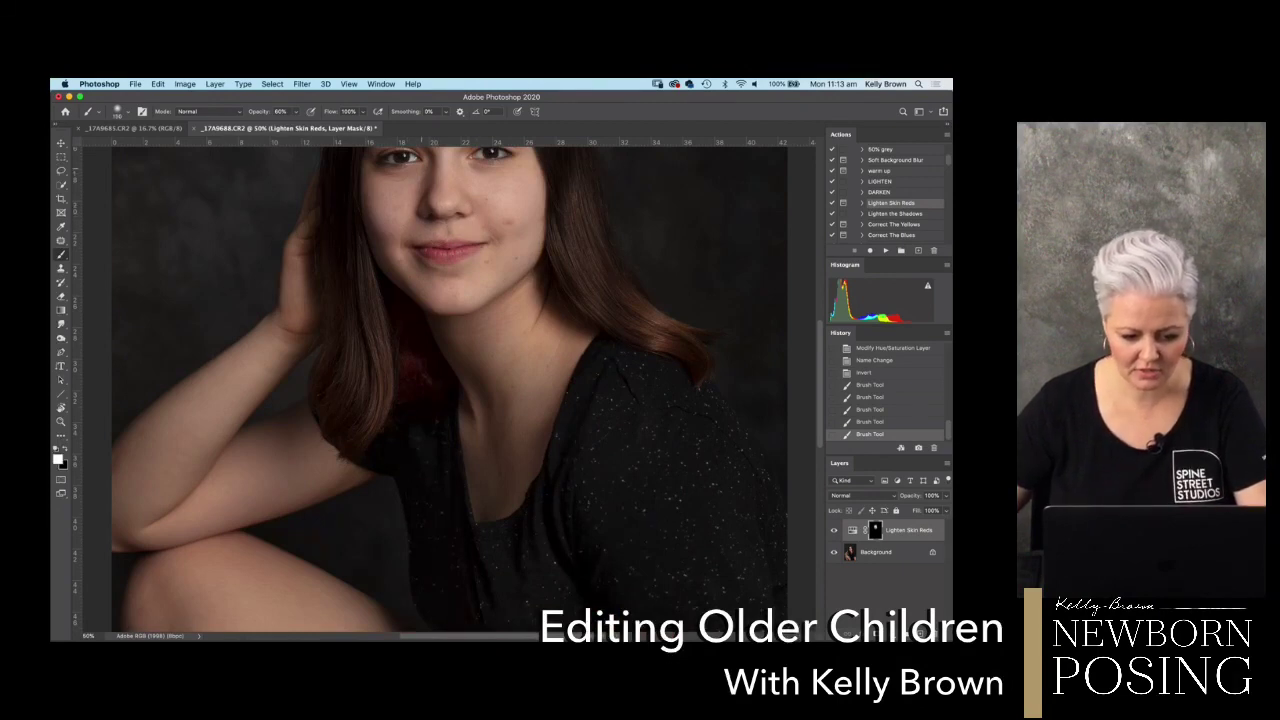
{"action": "left_click", "coordinate": [461, 281]}
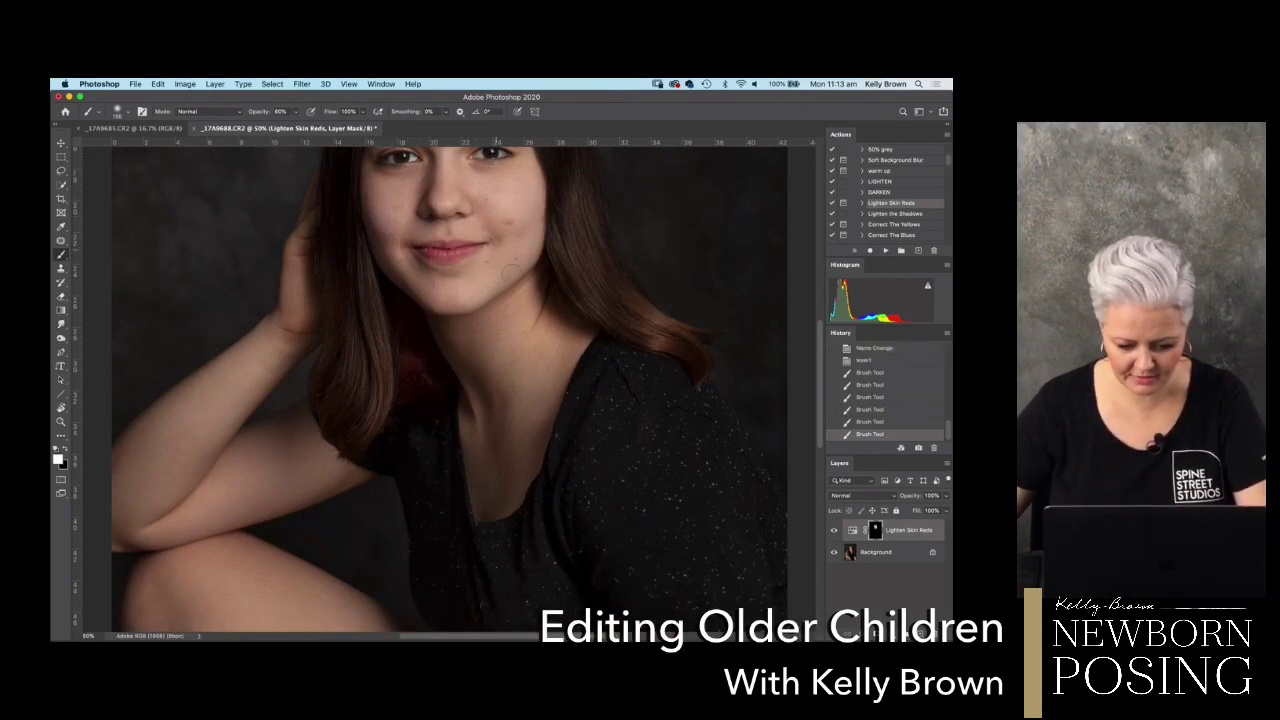
- Extend the Lighten Skin Reds mask over the jaw, neck and chest, and over the arms and legs with a larger brush
{"action": "left_click", "coordinate": [531, 292]}
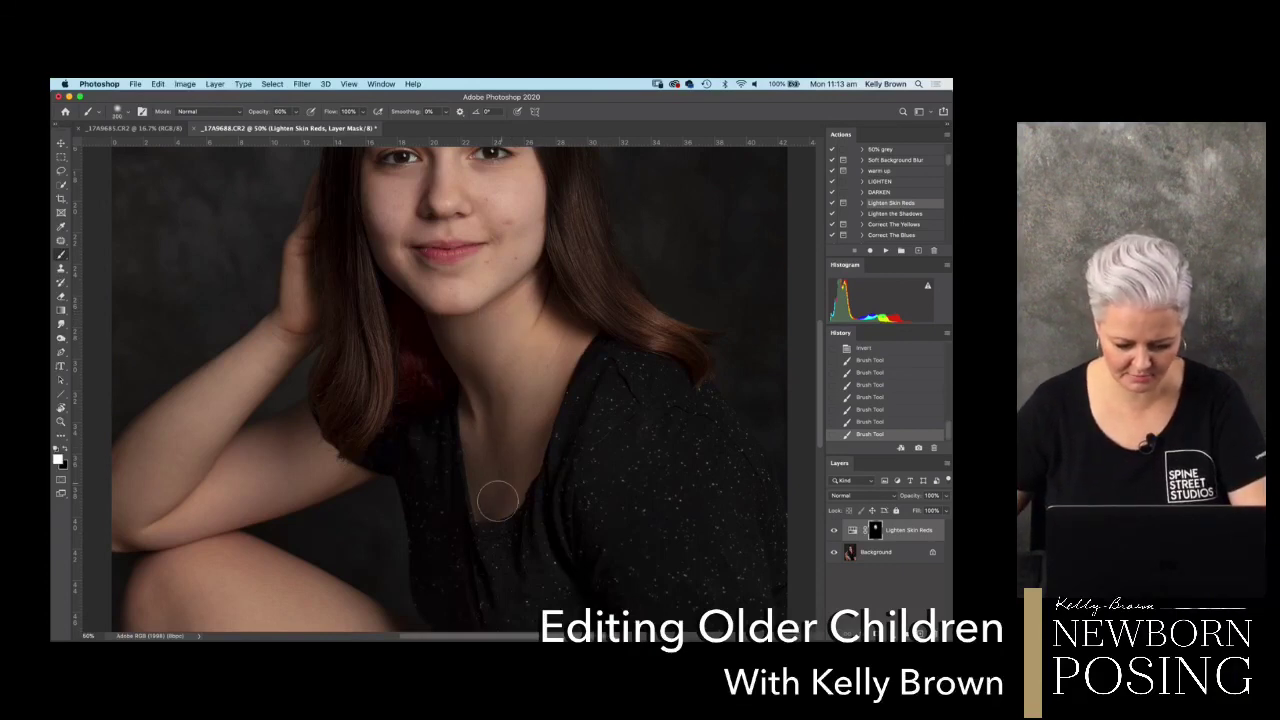
{"action": "left_click", "coordinate": [543, 300]}
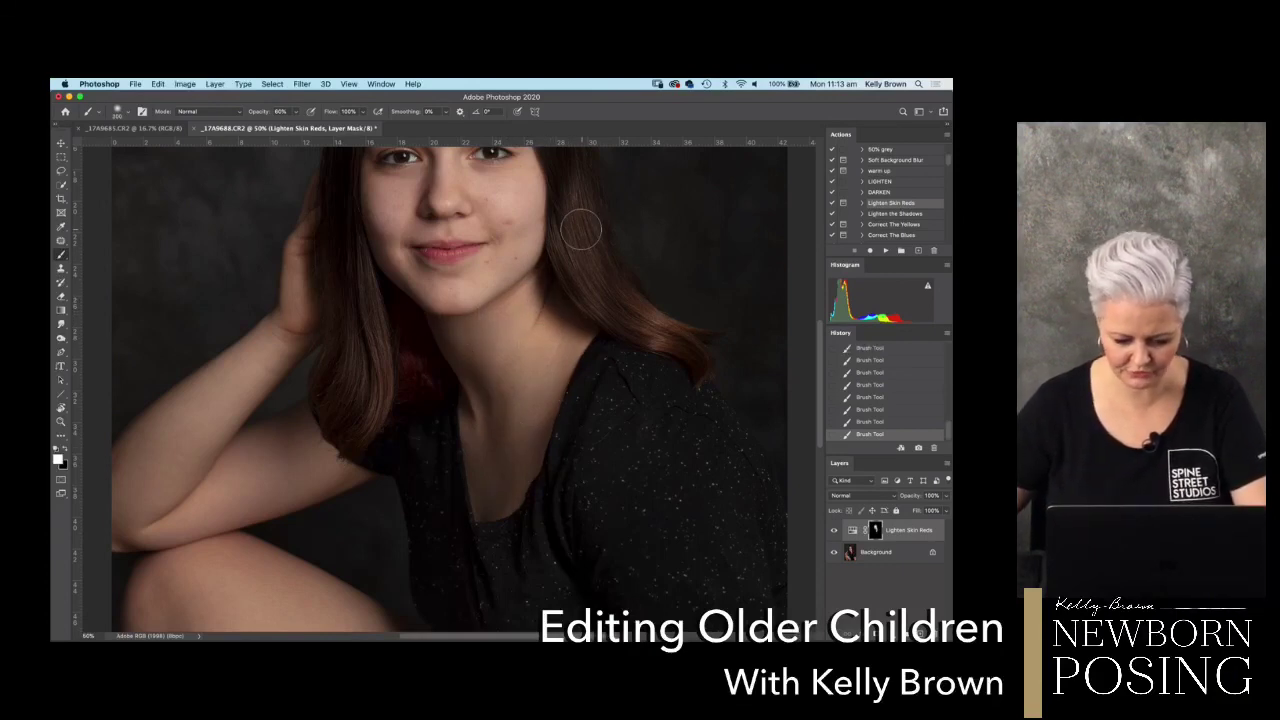
{"action": "left_click_drag", "start_coordinate": [592, 356], "coordinate": [632, 398]}
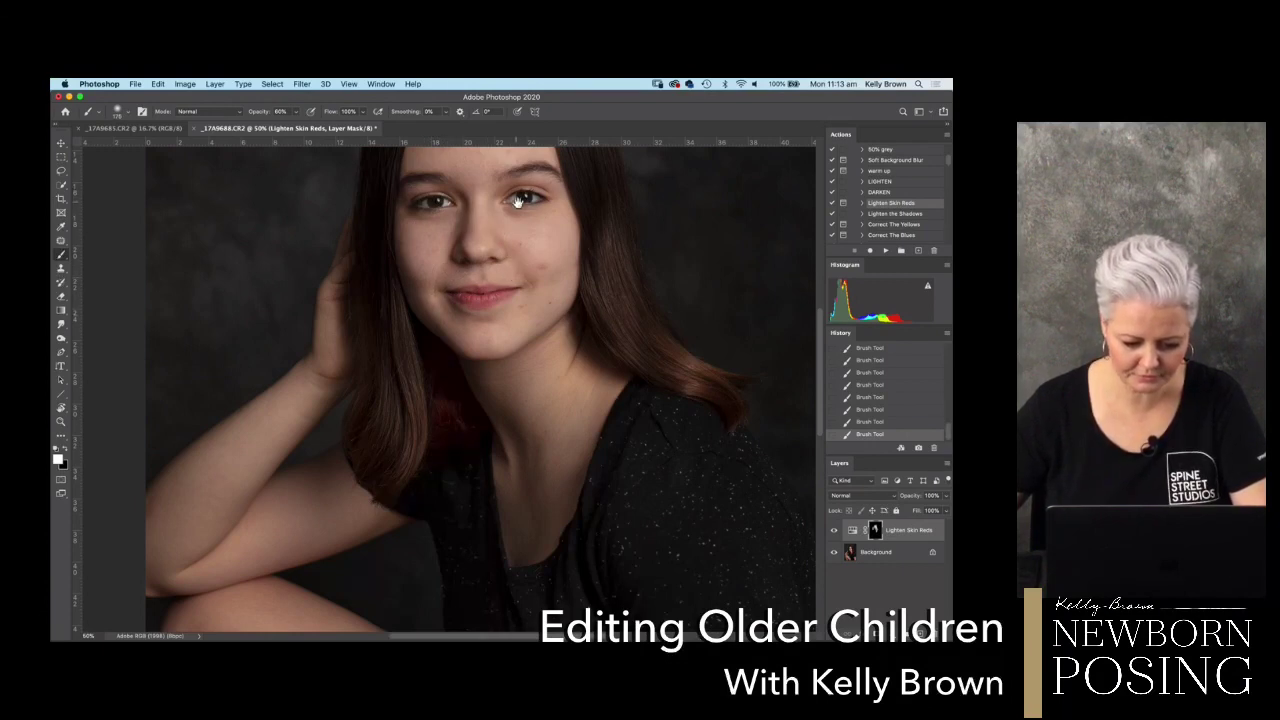
{"action": "left_click_drag", "start_coordinate": [517, 205], "coordinate": [529, 250]}
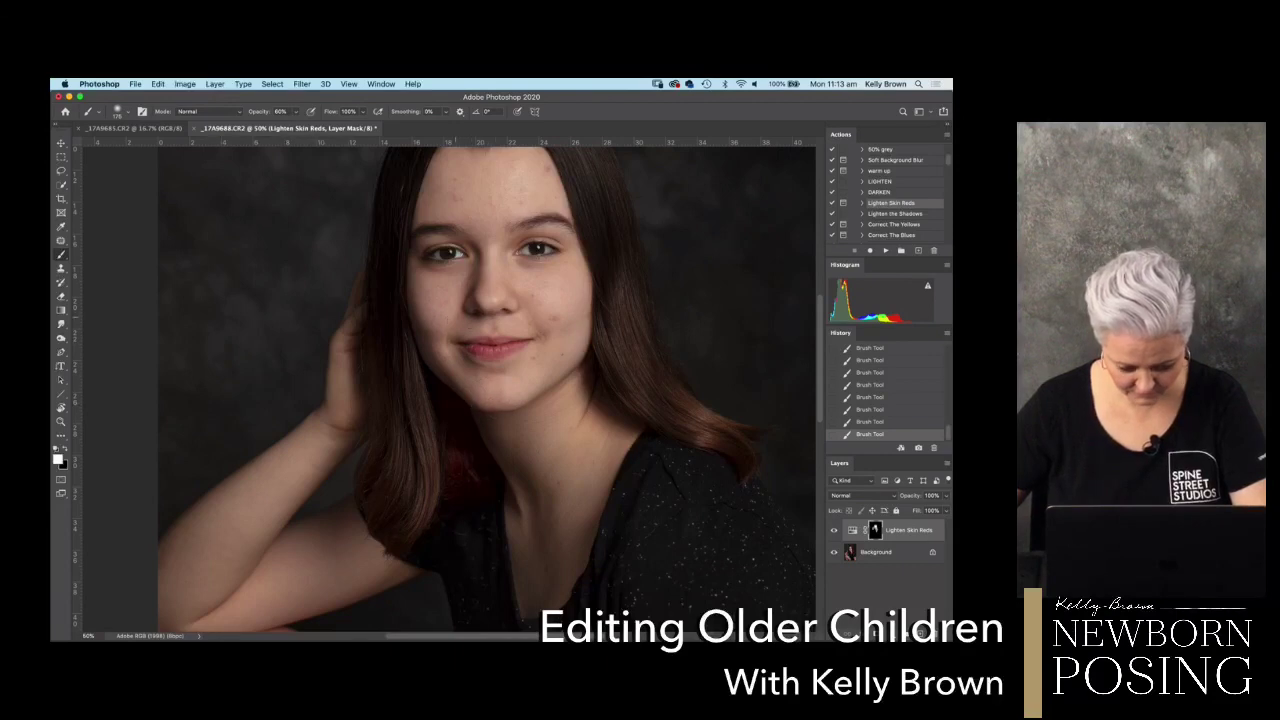
{"action": "key", "text": "super+minus"}
{"action": "key", "text": "super+minus"}
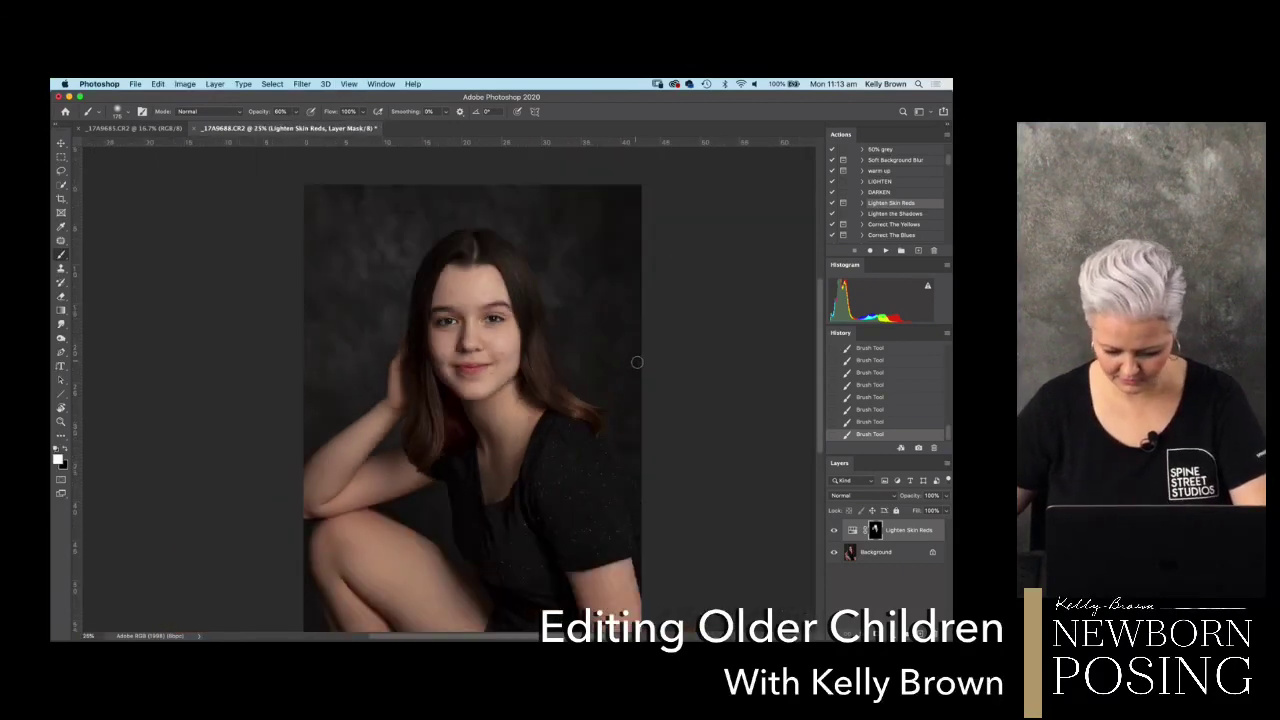
{"action": "key", "text": "super+minus"}
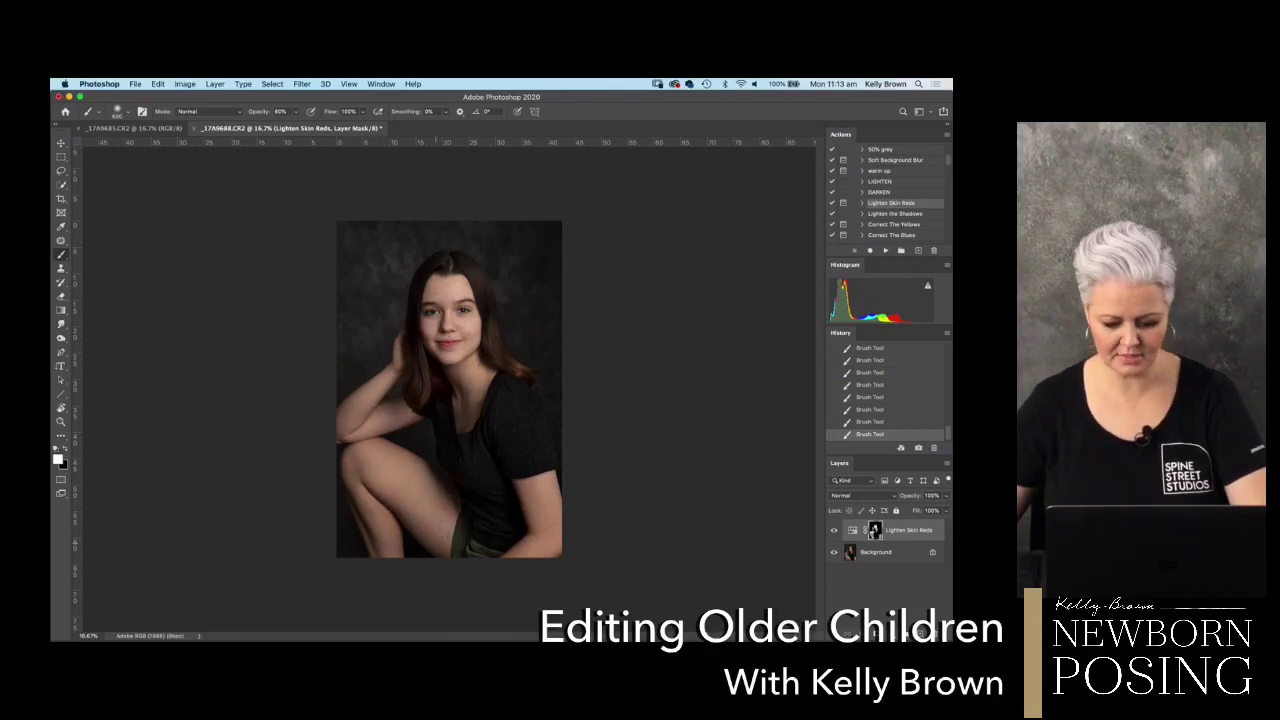
{"action": "key", "text": "super+equal"}
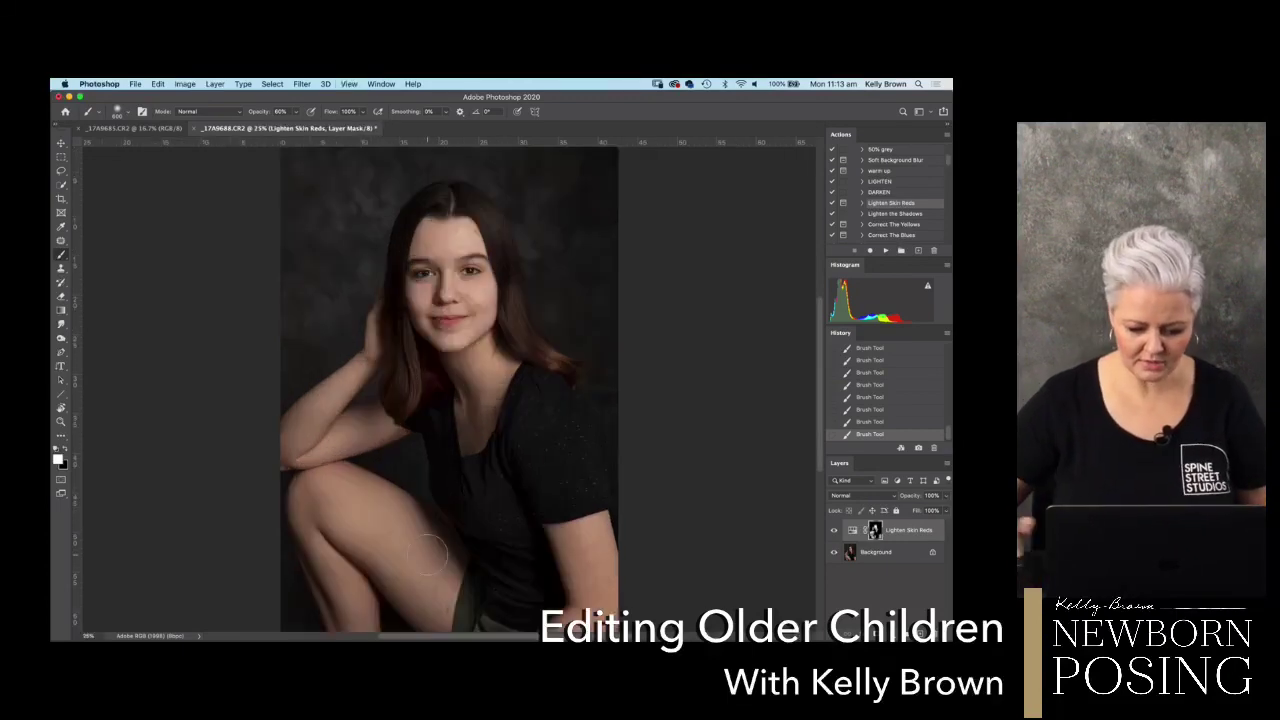
- Merge the visible layers and run the Correct The Blues action
{"action": "key", "text": "super+shift+e"}
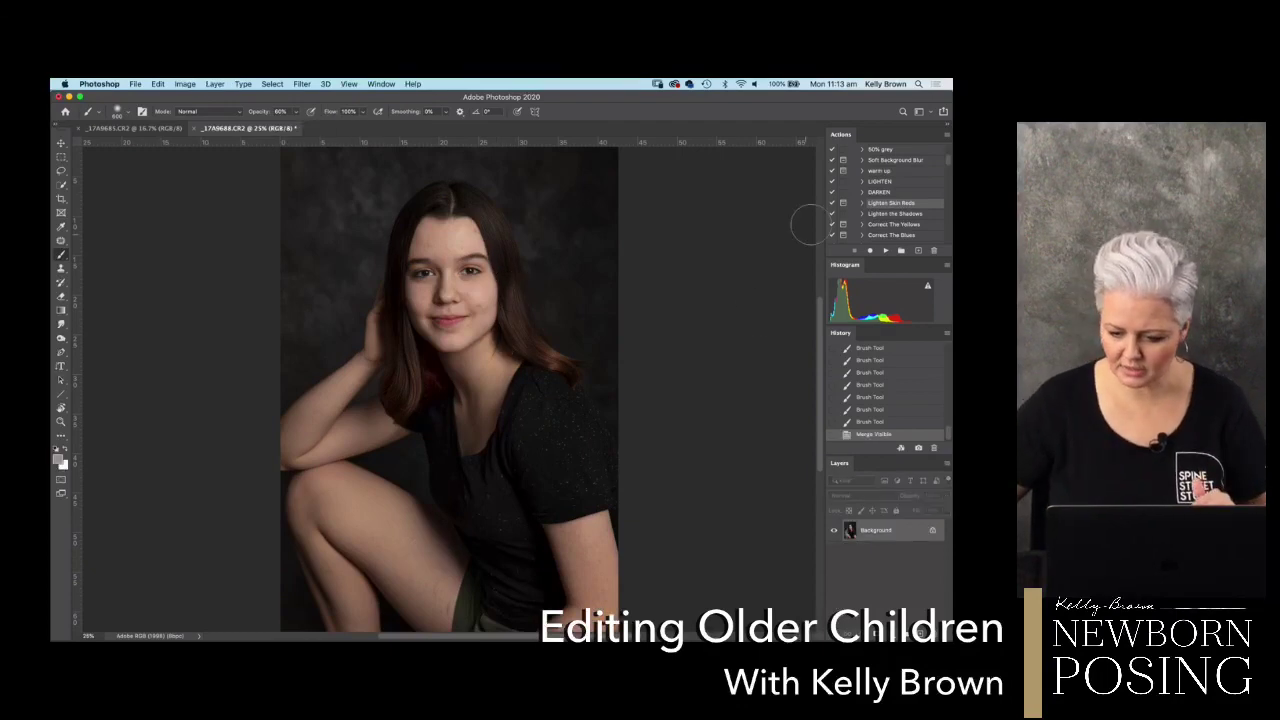
{"action": "left_click", "coordinate": [883, 236]}
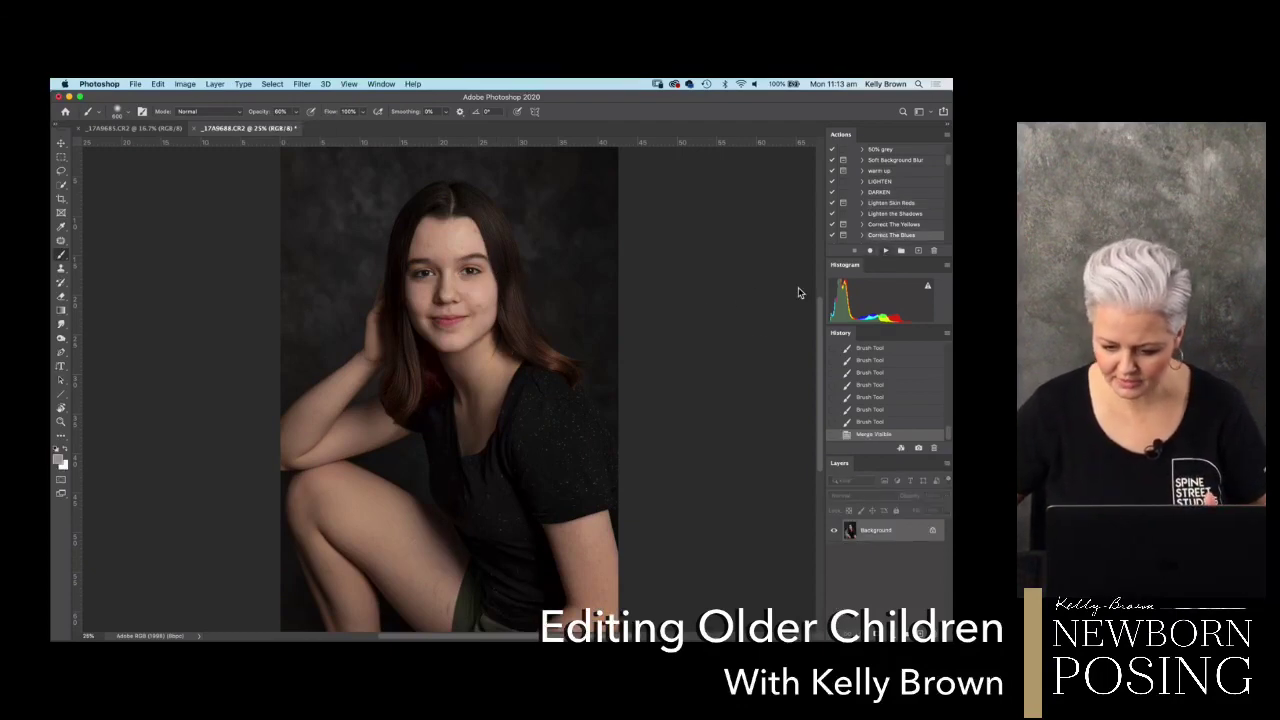
{"action": "left_click", "coordinate": [582, 274]}
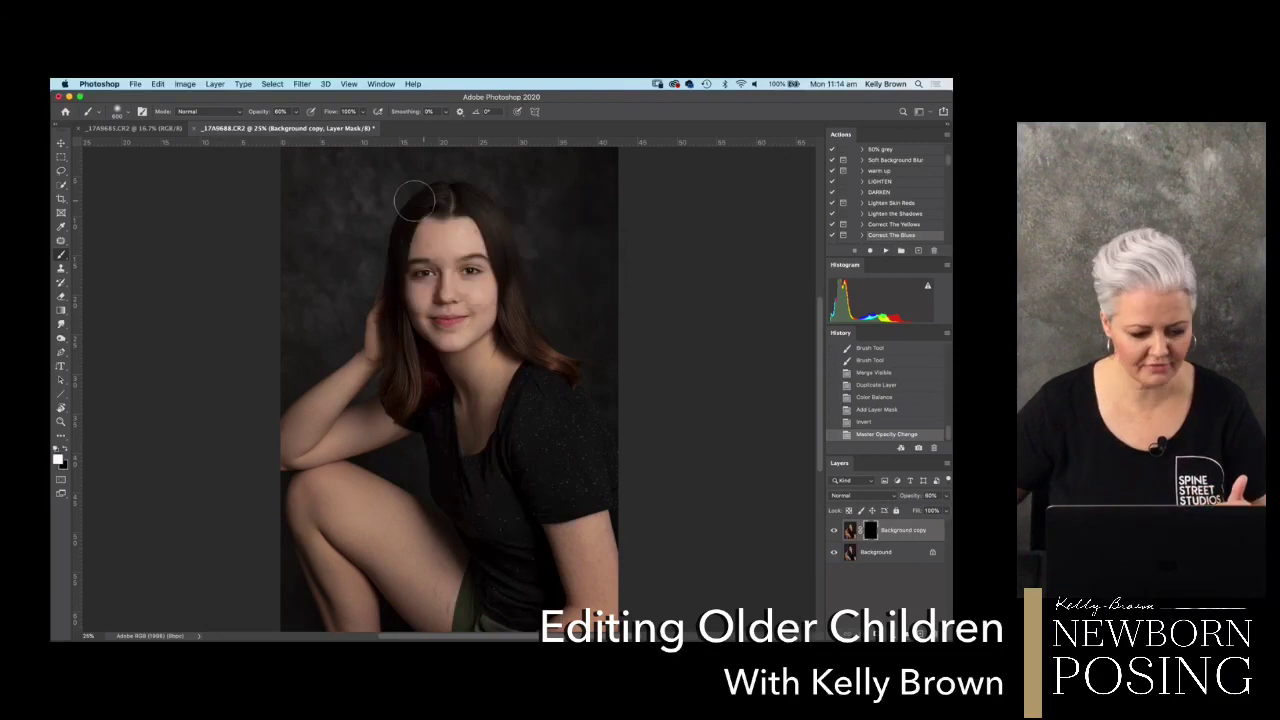
- Set the brush opacity to 50% and paint the blue-correction layer's mask over the face
{"action": "left_click", "coordinate": [262, 113]}
{"action": "type", "text": "50"}
{"action": "key", "text": "Return"}
{"action": "key", "text": "super+plus"}
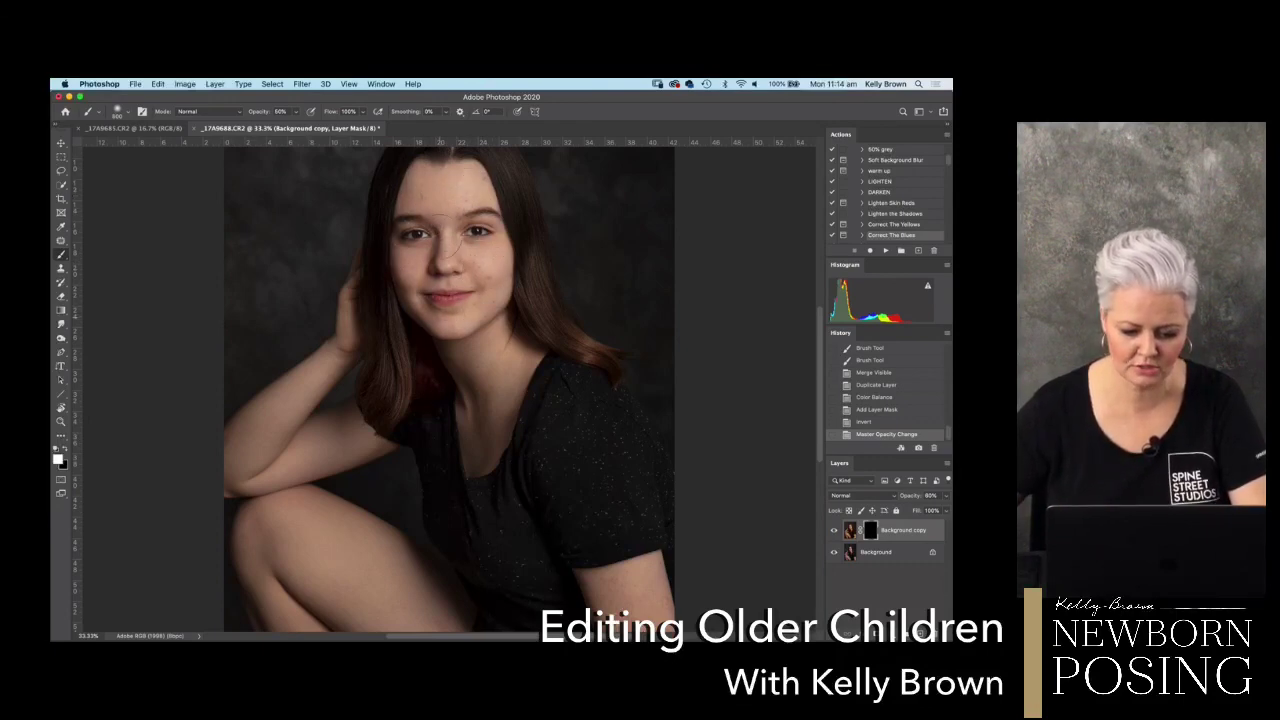
{"action": "left_click_drag", "start_coordinate": [452, 247], "coordinate": [496, 404]}
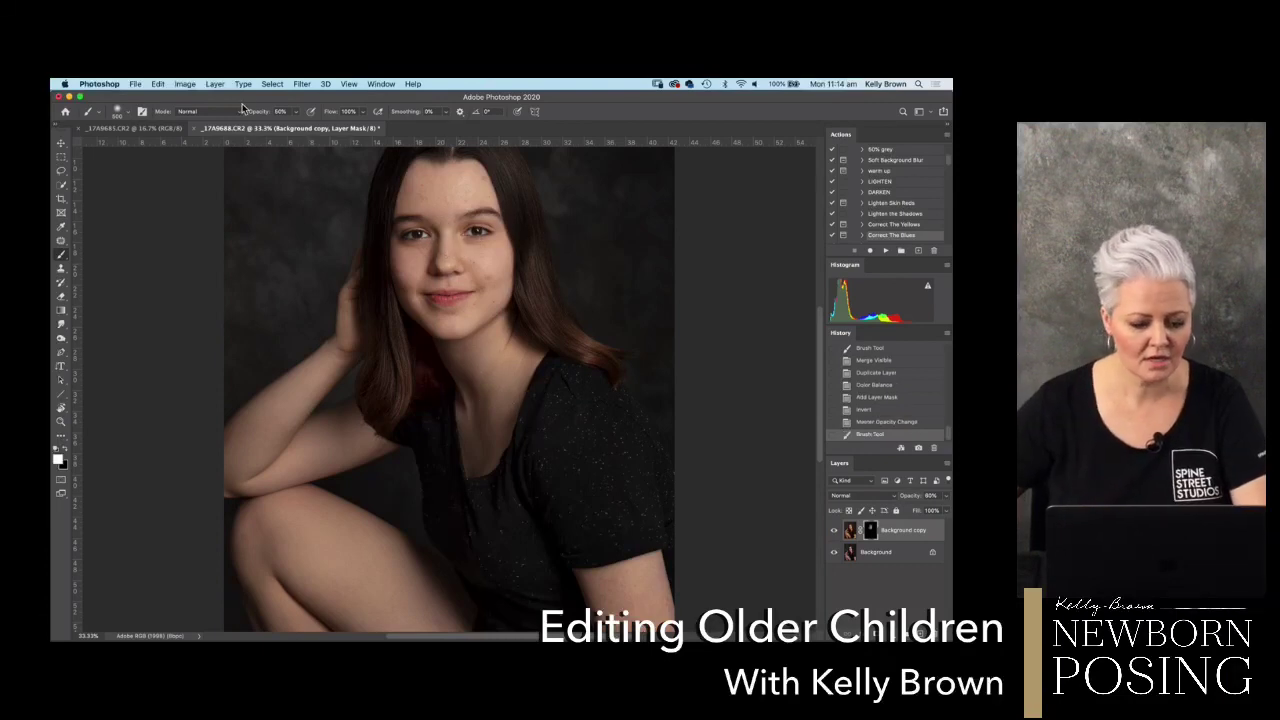
- Lower the brush opacity to 32% and paint the blue-correction mask over the neck, chest and raised arm
{"action": "left_click_drag", "start_coordinate": [262, 116], "coordinate": [252, 118]}
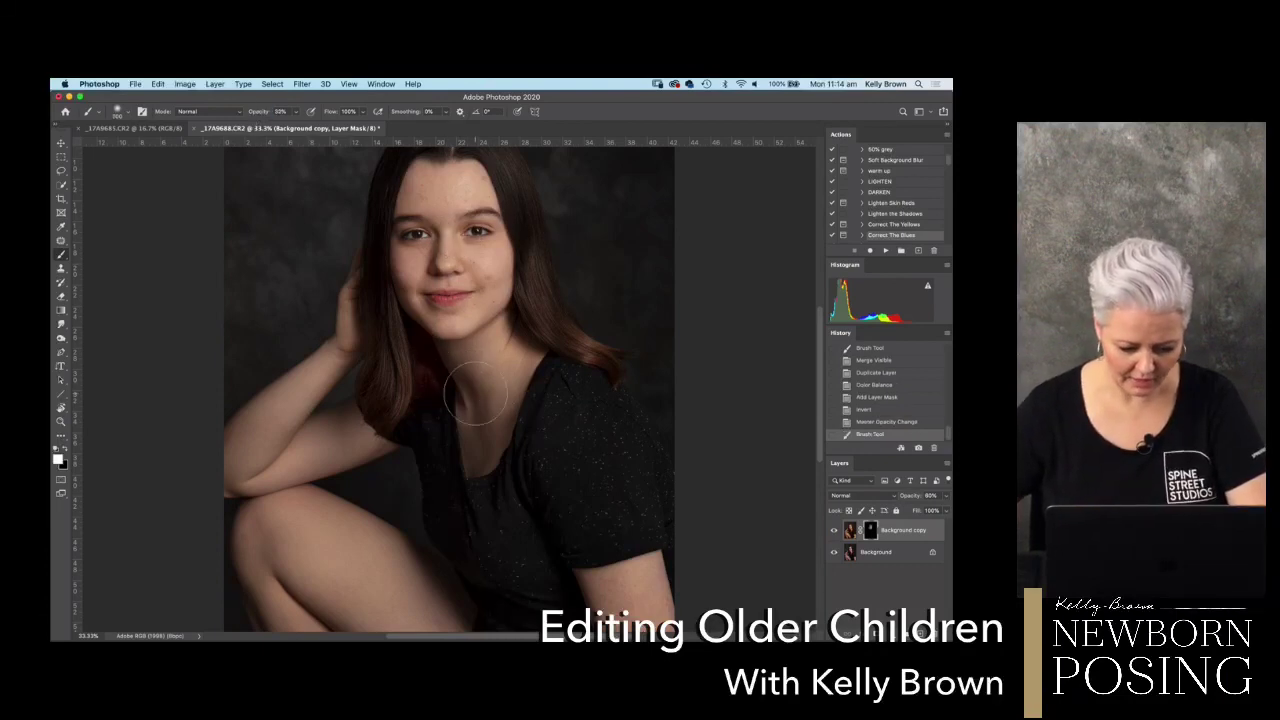
{"action": "mouse_move", "coordinate": [505, 390]}
{"action": "left_mouse_down"}
{"action": "mouse_move", "coordinate": [416, 450]}
{"action": "mouse_move", "coordinate": [352, 462]}
{"action": "left_mouse_up"}
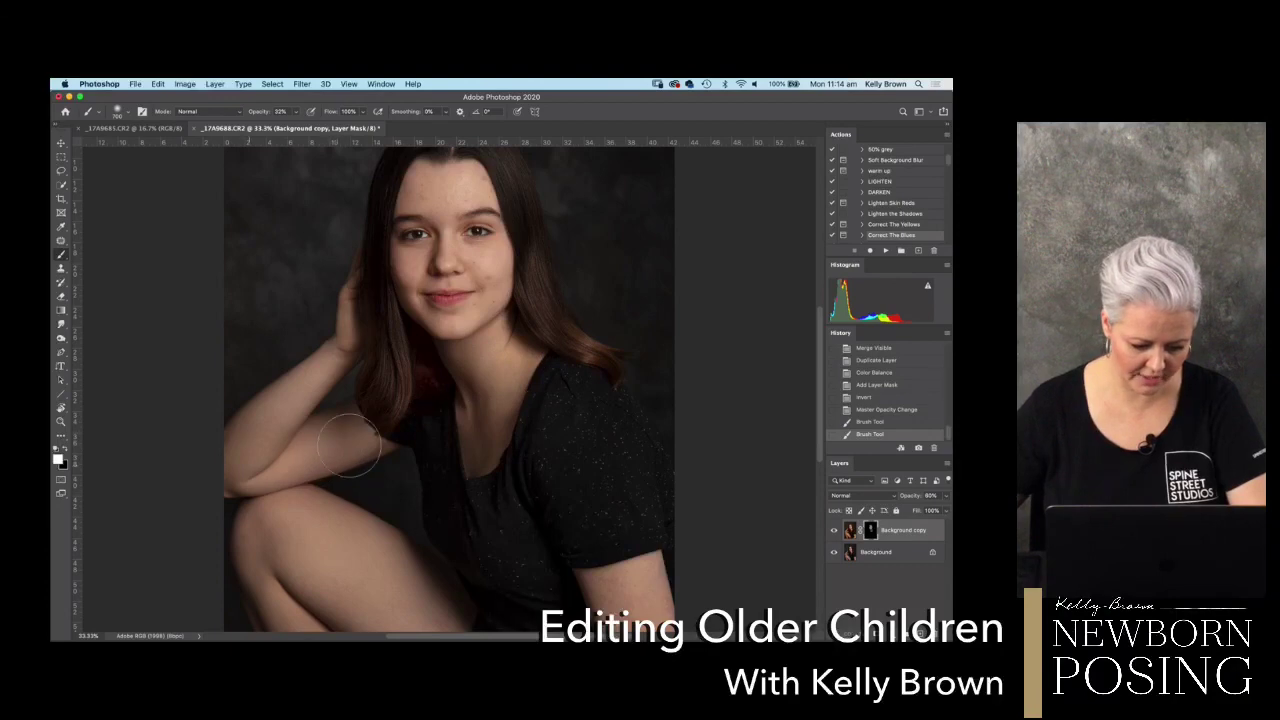
{"action": "left_click_drag", "start_coordinate": [307, 382], "coordinate": [340, 388]}
{"action": "key", "text": "super+minus"}
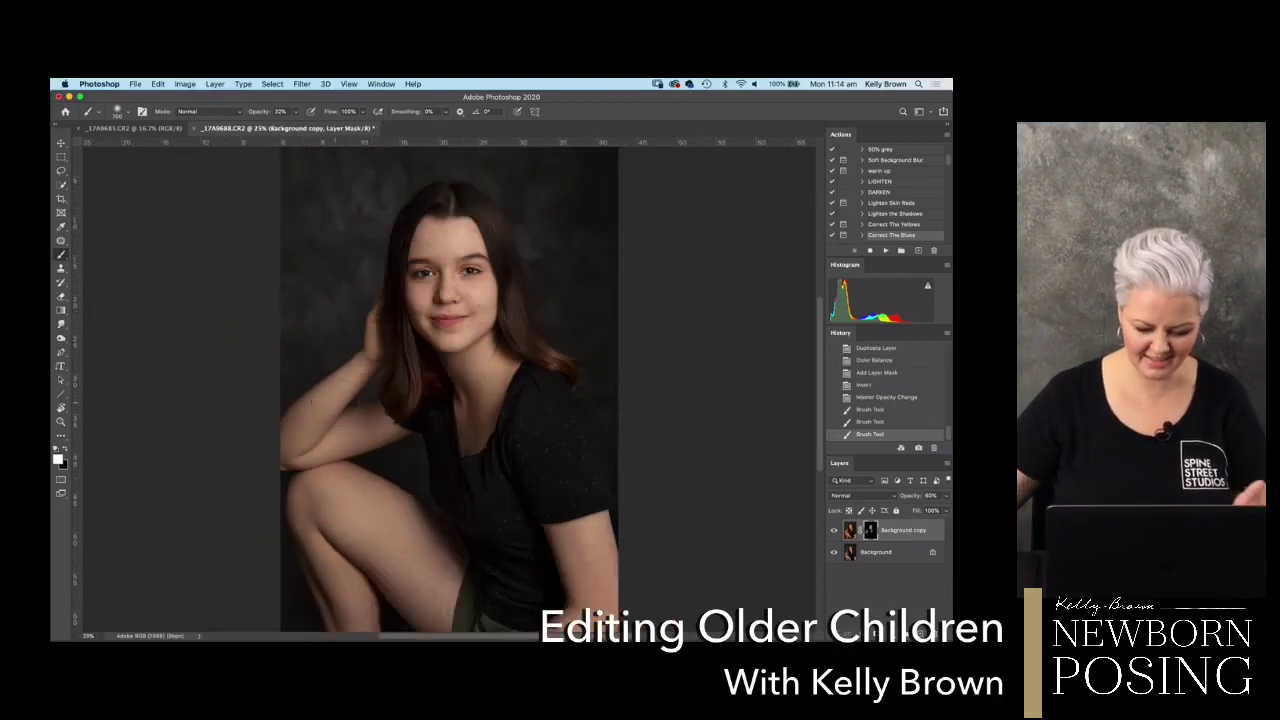
- Paint the blue-correction mask over the legs and lower arm, and check the whole portrait
{"action": "scroll", "coordinate": [400, 340], "scroll_direction": "down", "scroll_amount": 5}
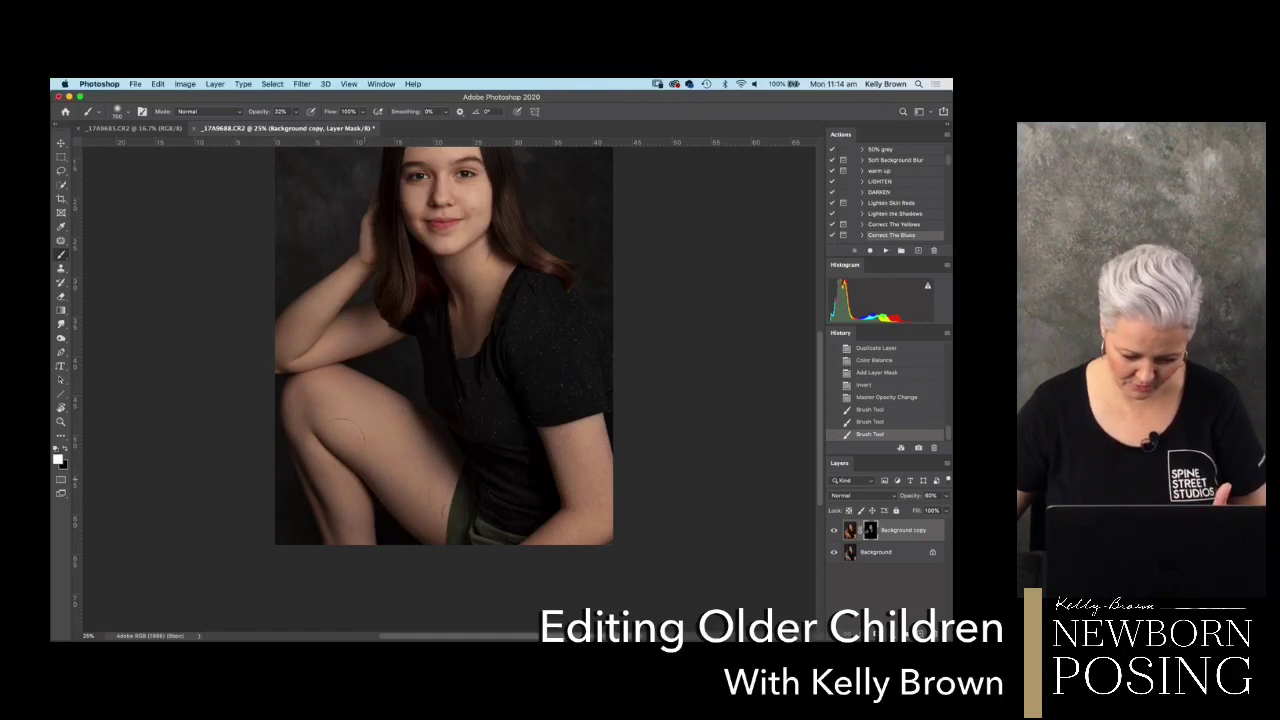
{"action": "left_click_drag", "start_coordinate": [447, 562], "coordinate": [450, 558]}
{"action": "mouse_move", "coordinate": [618, 476]}
{"action": "left_mouse_down"}
{"action": "mouse_move", "coordinate": [623, 531]}
{"action": "mouse_move", "coordinate": [578, 548]}
{"action": "left_mouse_up"}
{"action": "key", "text": "super+minus"}
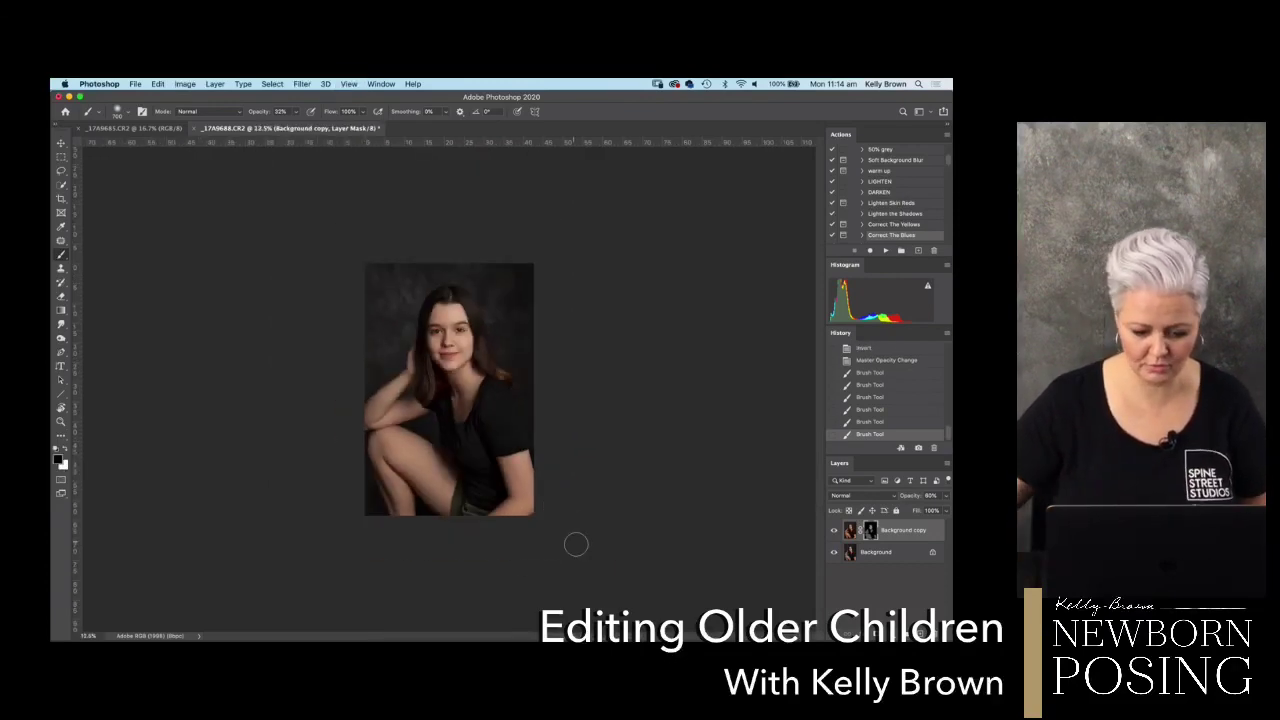
{"action": "key", "text": "super+plus"}
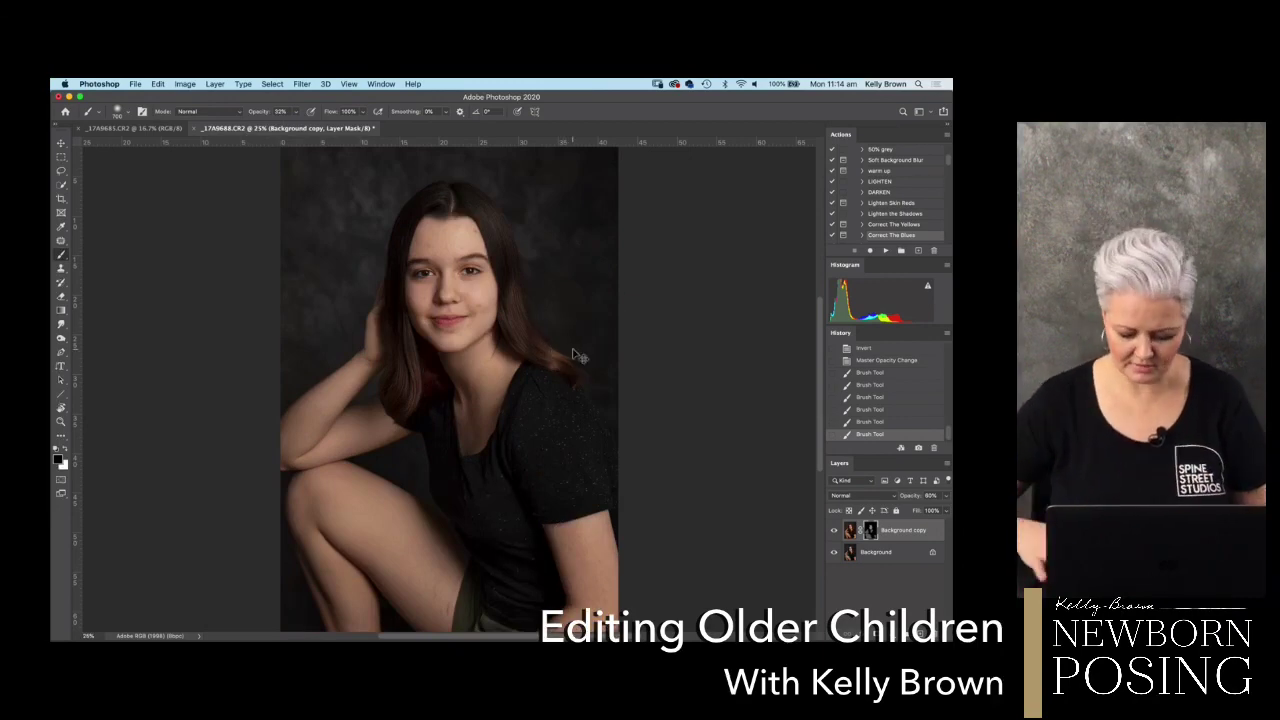
{"action": "key", "text": "super+plus"}
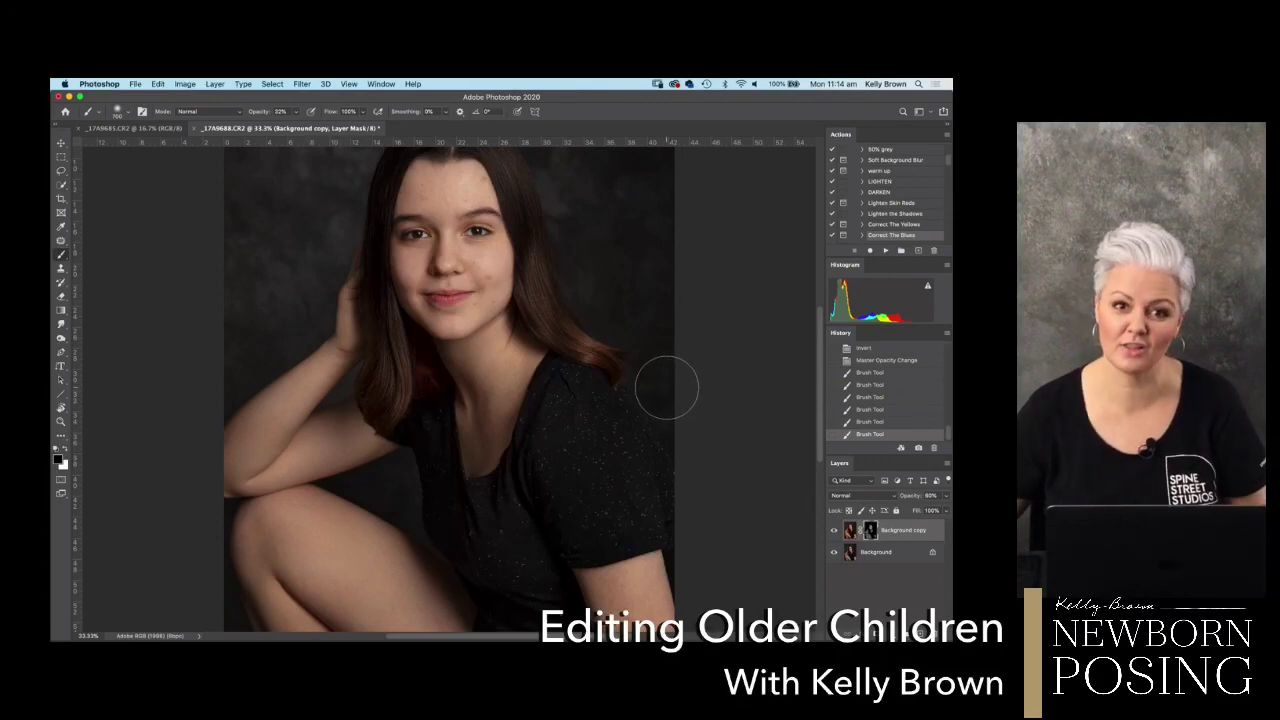
- Merge the visible layers and run the Soft Baby Skin copy action to add a masked skin-smoothing group
{"action": "key", "text": "super+shift+e"}
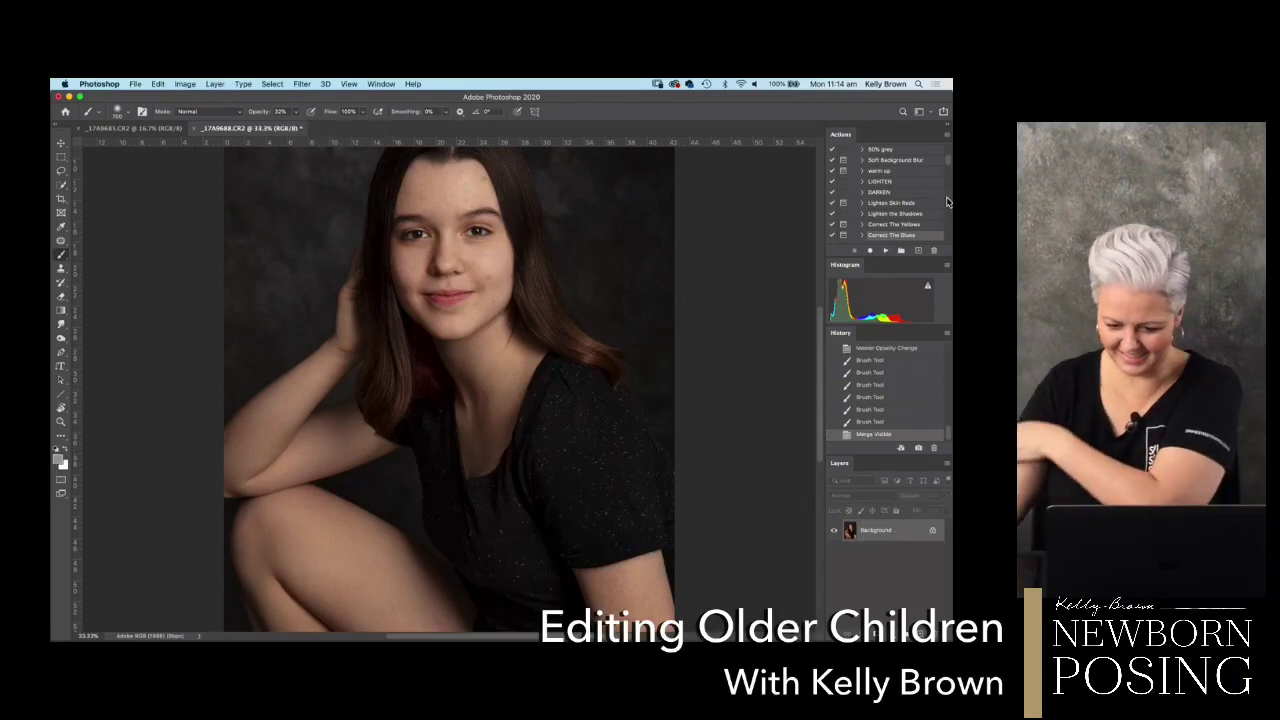
{"action": "scroll", "coordinate": [946, 166], "scroll_direction": "up", "scroll_amount": 2}
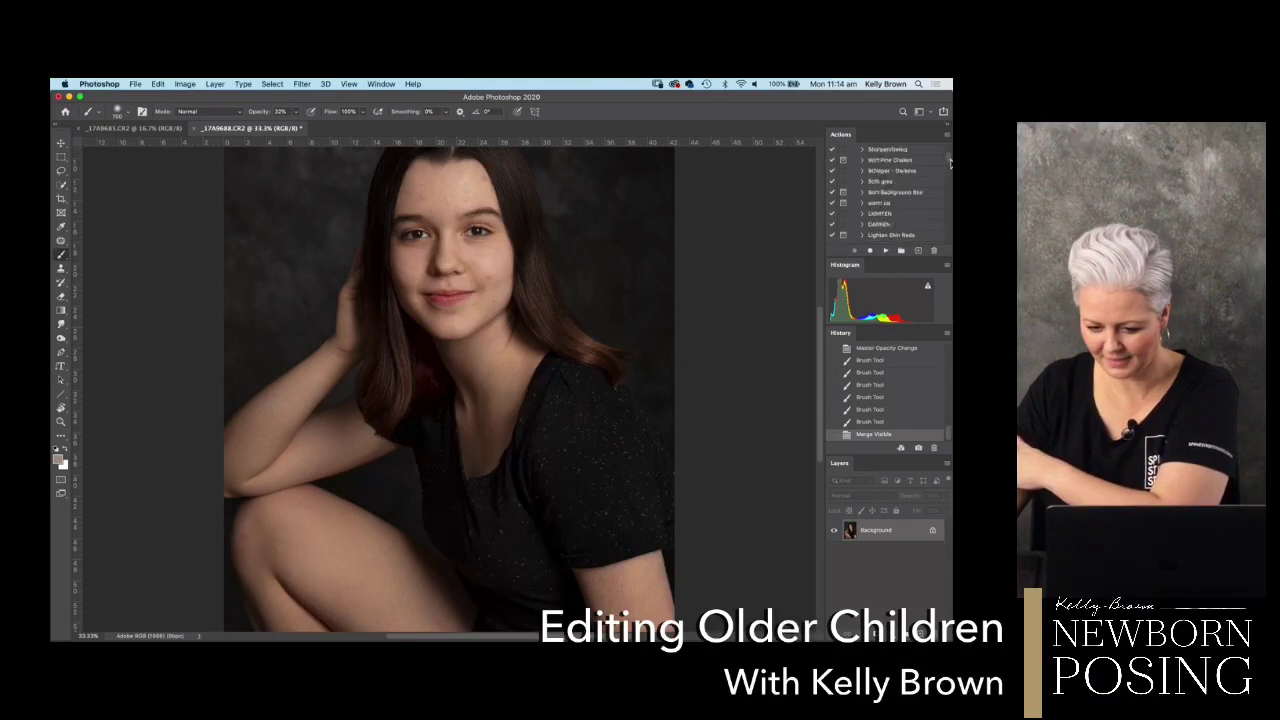
{"action": "scroll", "coordinate": [946, 166], "scroll_direction": "up", "scroll_amount": 3}
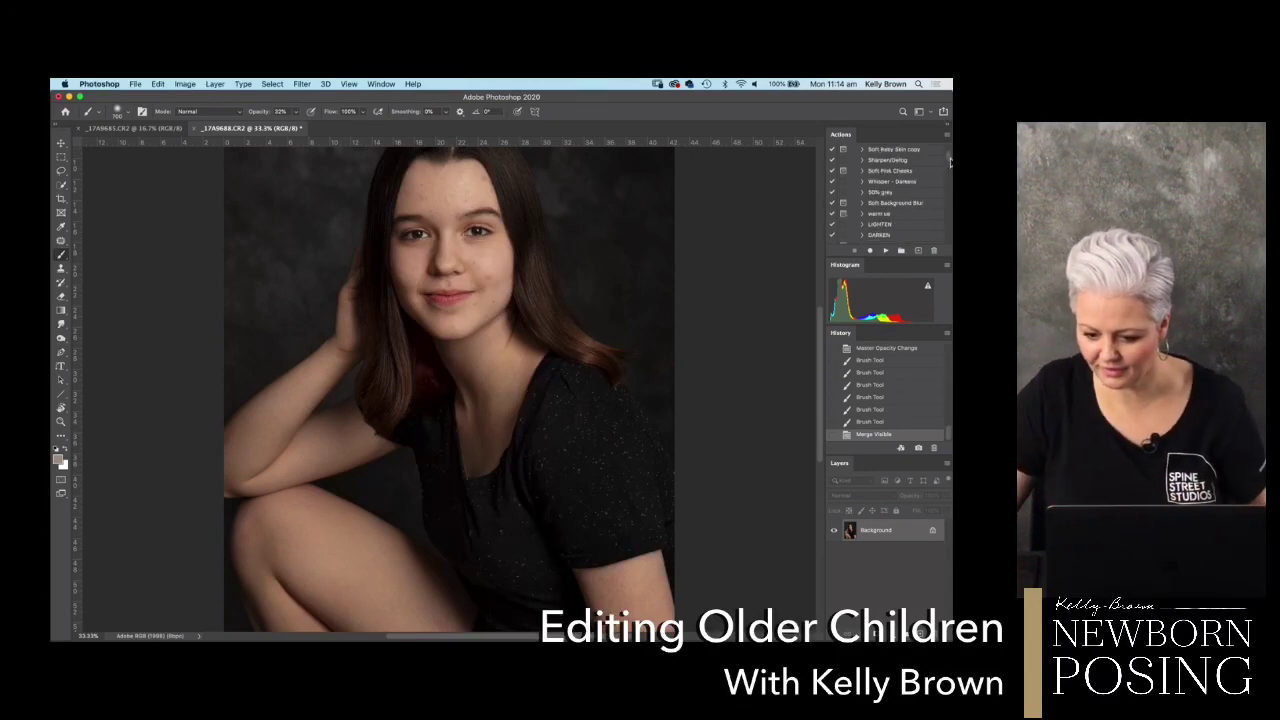
{"action": "left_click", "coordinate": [886, 171]}
{"action": "left_click", "coordinate": [886, 160]}
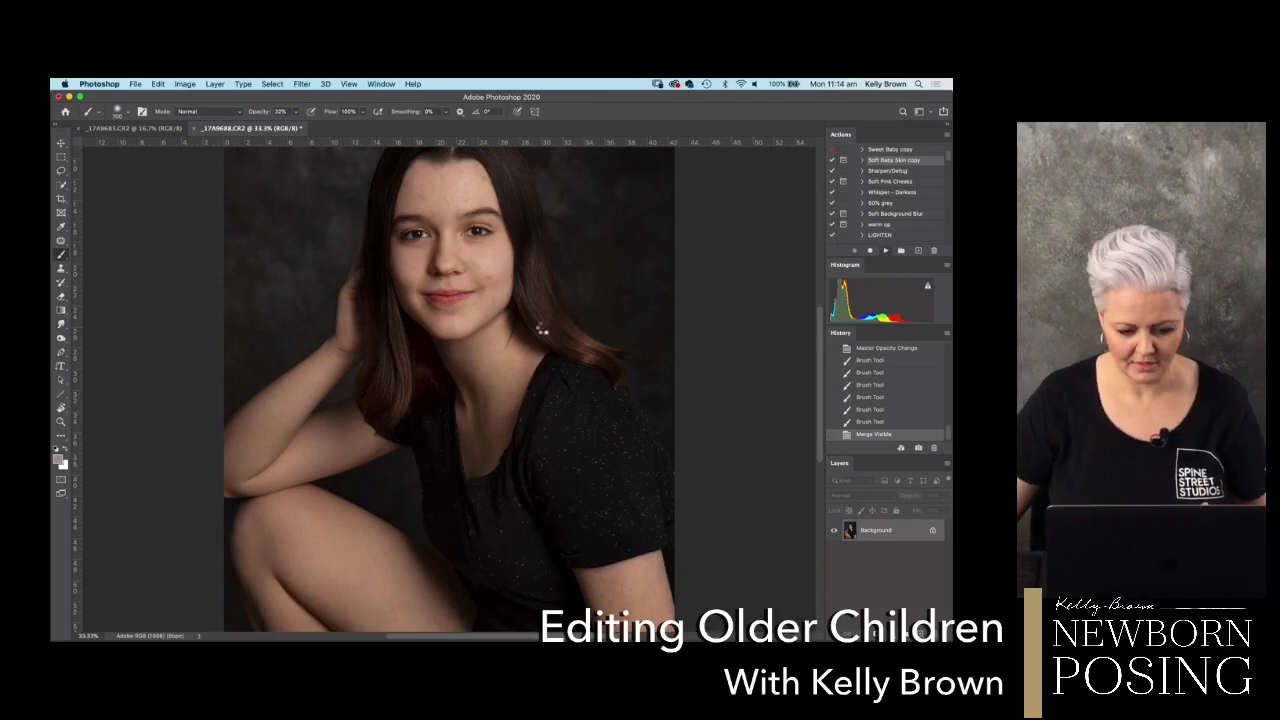
{"action": "key", "text": "F2"}
{"action": "left_click", "coordinate": [582, 274]}
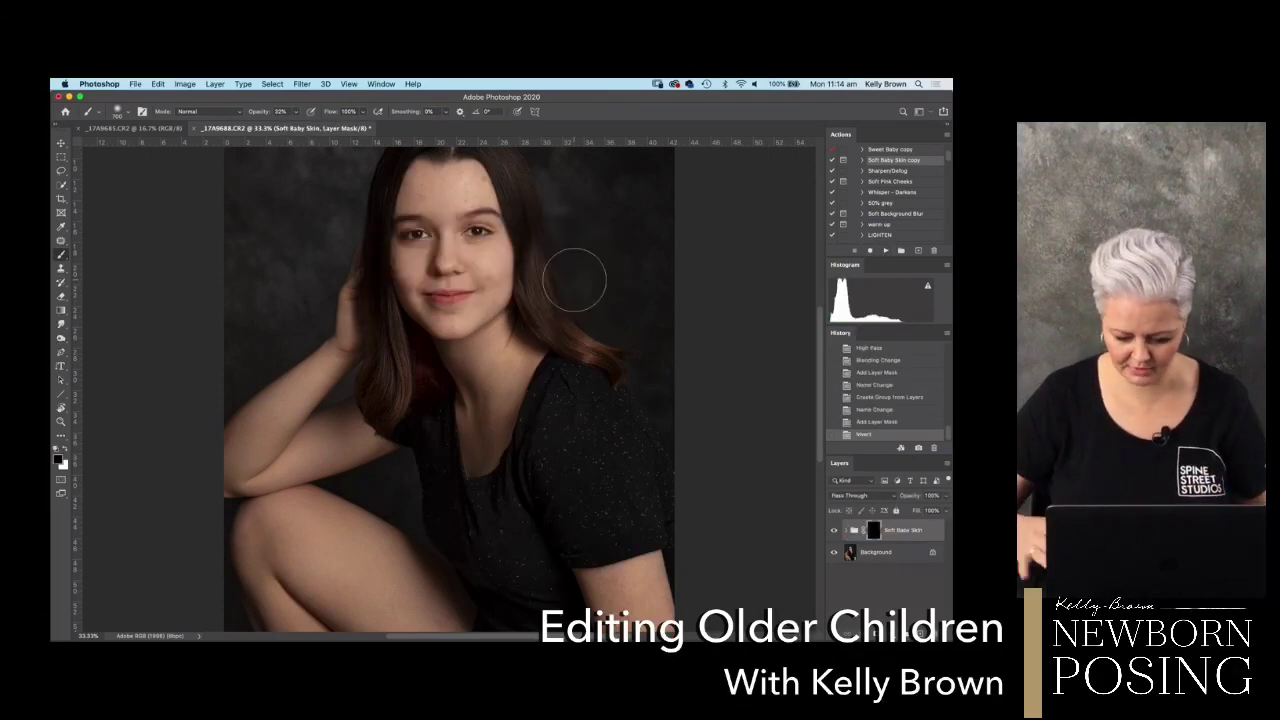
{"action": "key", "text": "super+plus"}
{"action": "left_click_drag", "start_coordinate": [484, 340], "coordinate": [490, 433]}
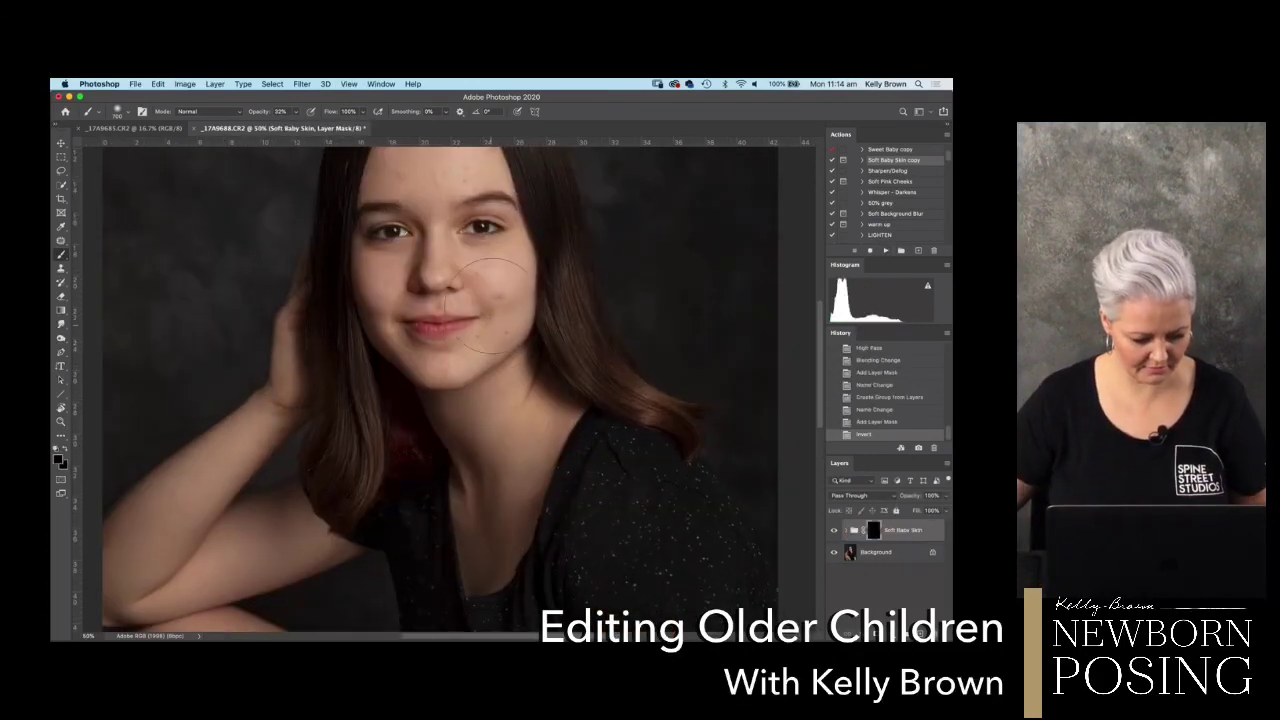
- Set the brush opacity to 100% and paint the Soft Baby Skin mask in white over the forehead, cheeks, chin and upper lip
{"action": "left_click_drag", "start_coordinate": [551, 371], "coordinate": [561, 409]}
{"action": "key", "text": "0"}
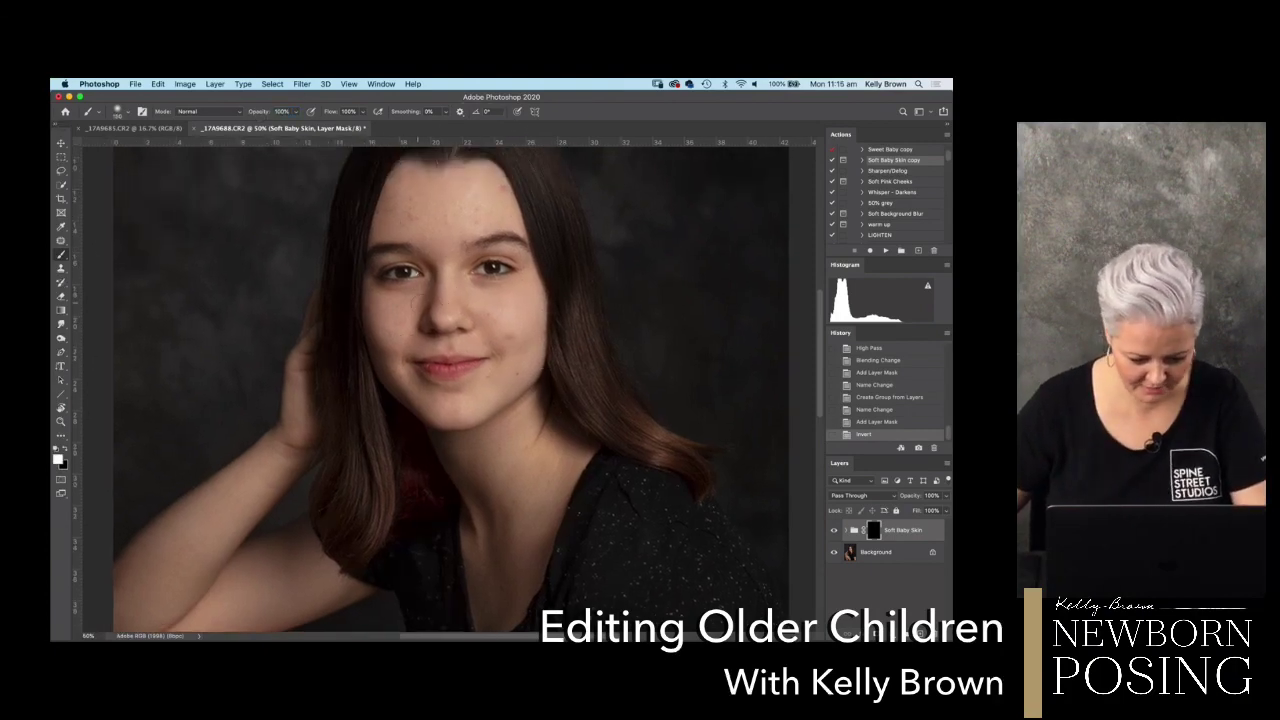
{"action": "left_click", "coordinate": [405, 315]}
{"action": "left_click", "coordinate": [481, 344]}
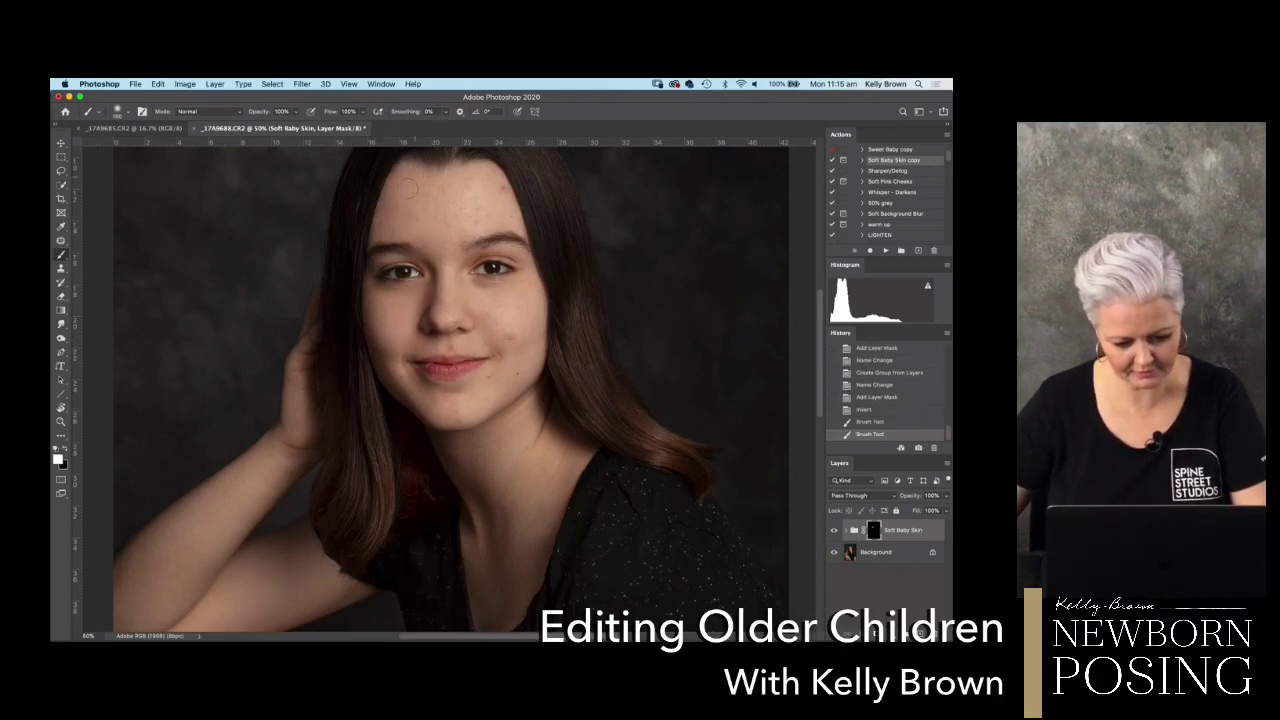
{"action": "left_click", "coordinate": [516, 321]}
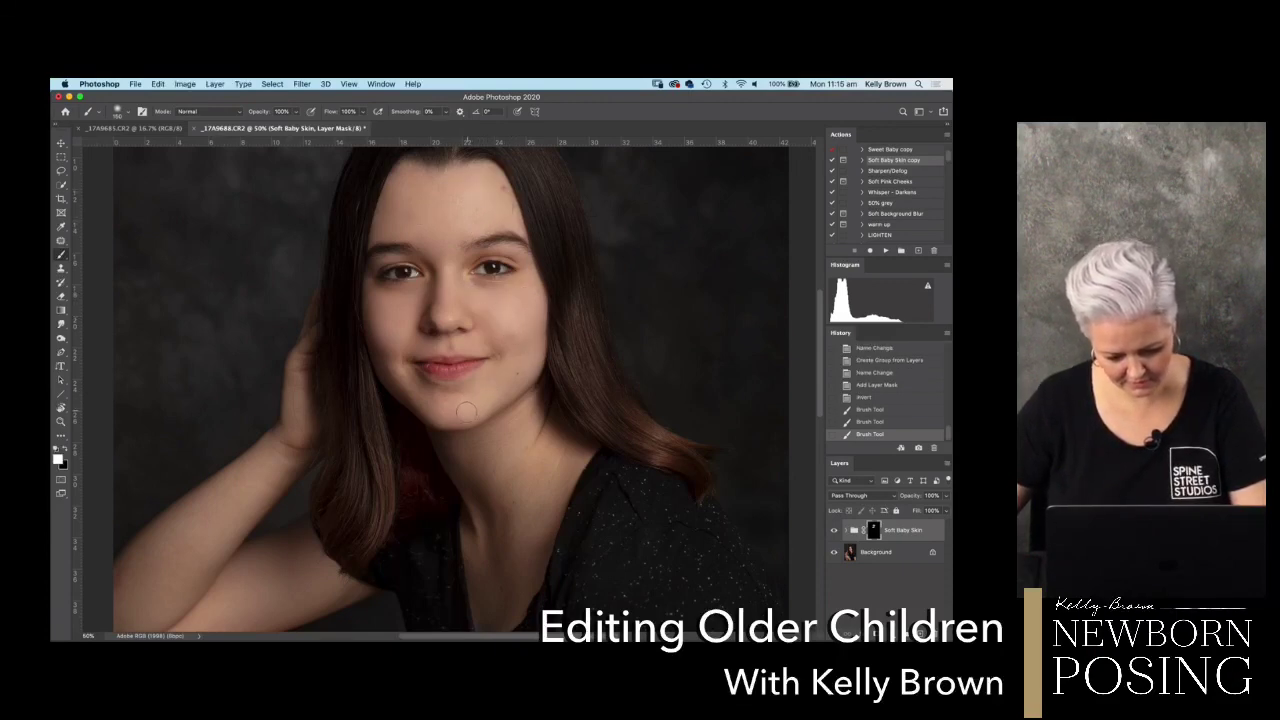
{"action": "left_click_drag", "start_coordinate": [522, 344], "coordinate": [465, 402]}
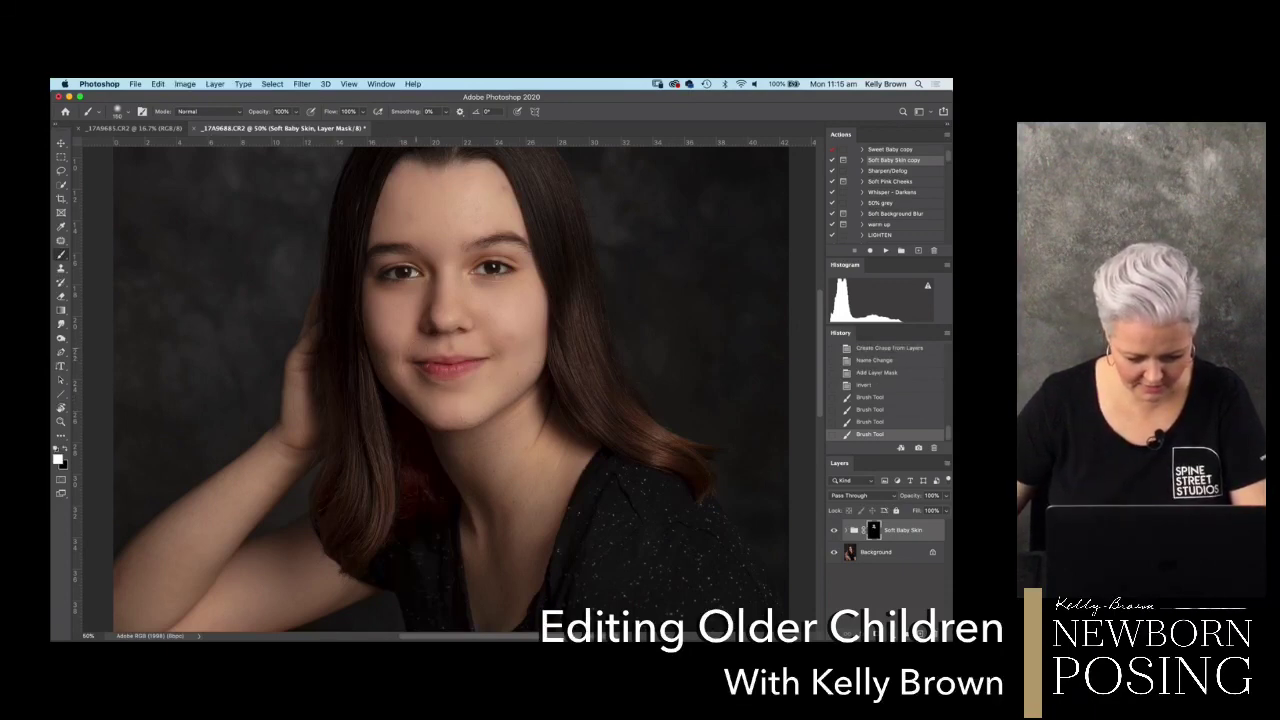
{"action": "left_click", "coordinate": [465, 402]}
{"action": "left_click", "coordinate": [463, 339]}
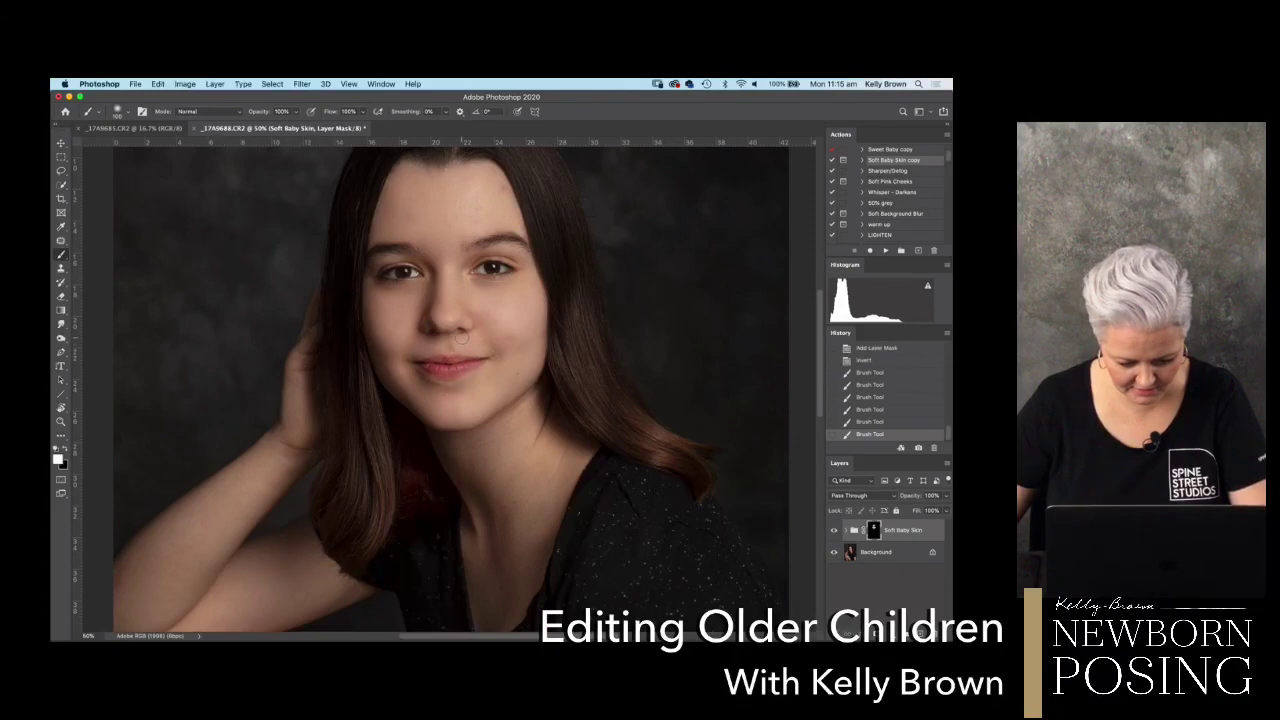
{"action": "left_click", "coordinate": [481, 326]}
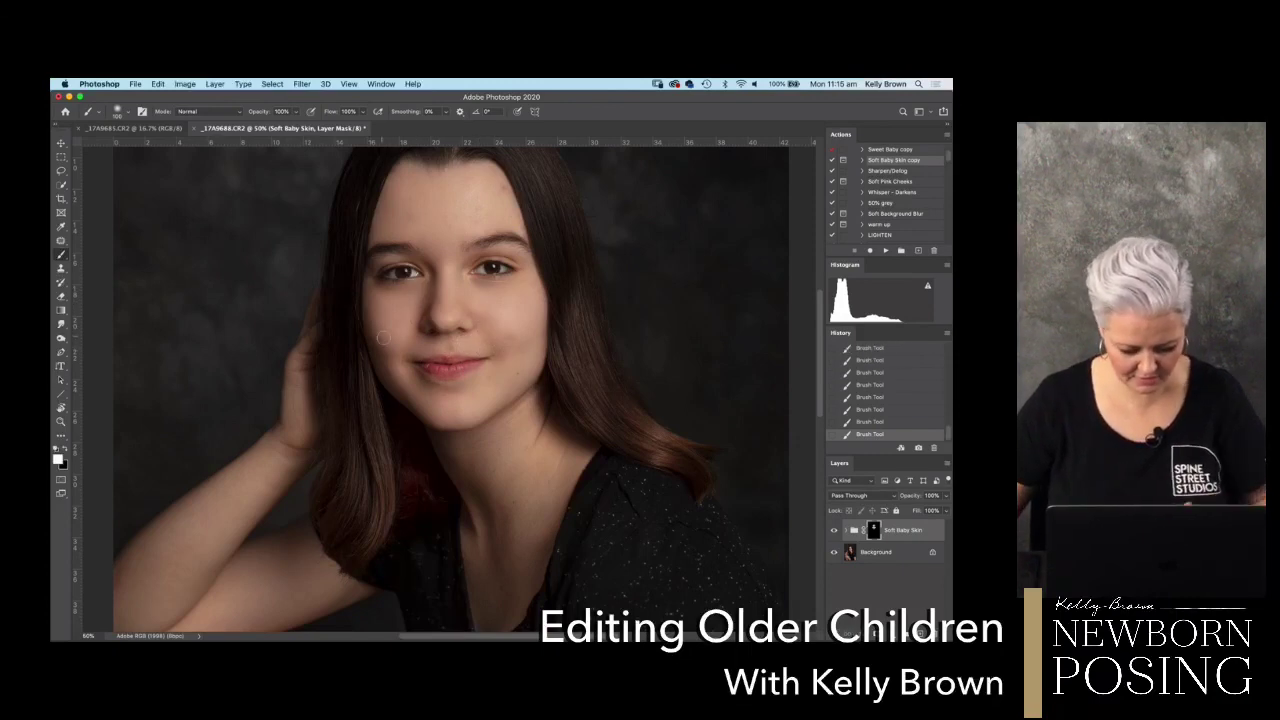
- Paint the Soft Baby Skin mask over the neck, chest, arms and legs using a larger brush
{"action": "scroll", "coordinate": [503, 363], "scroll_direction": "down", "scroll_amount": 5}
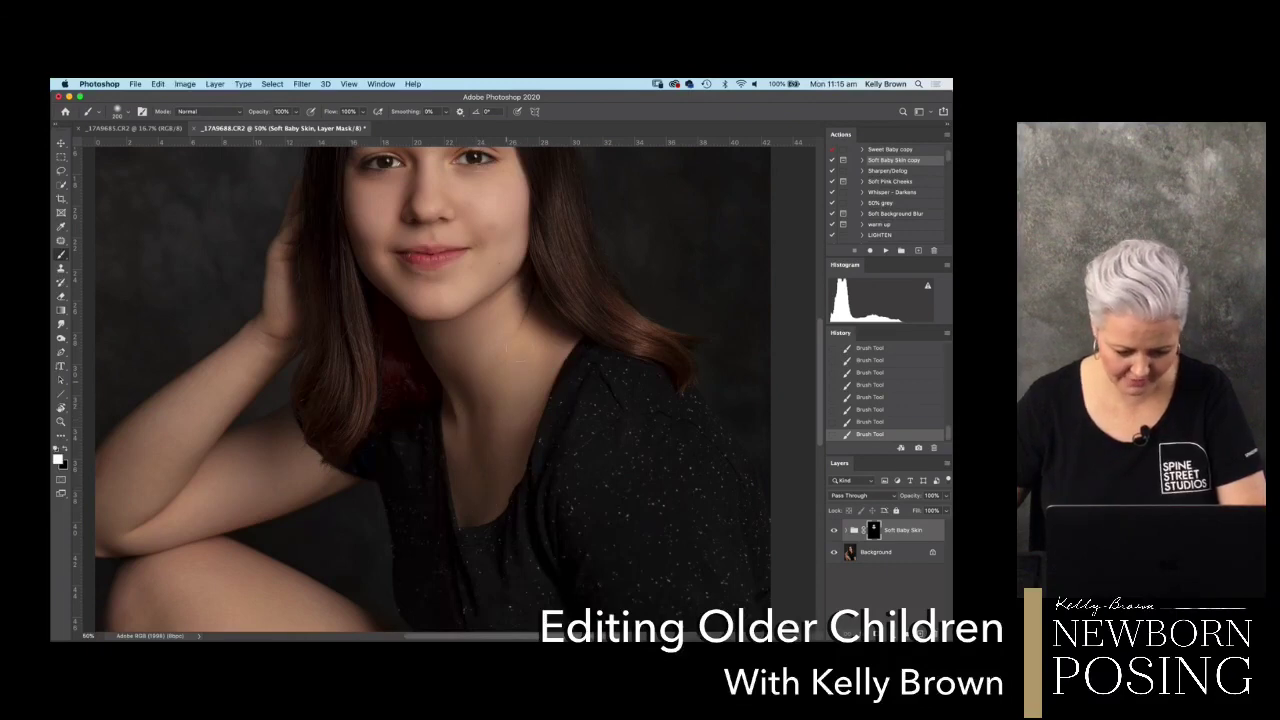
{"action": "left_click_drag", "start_coordinate": [521, 400], "coordinate": [554, 312]}
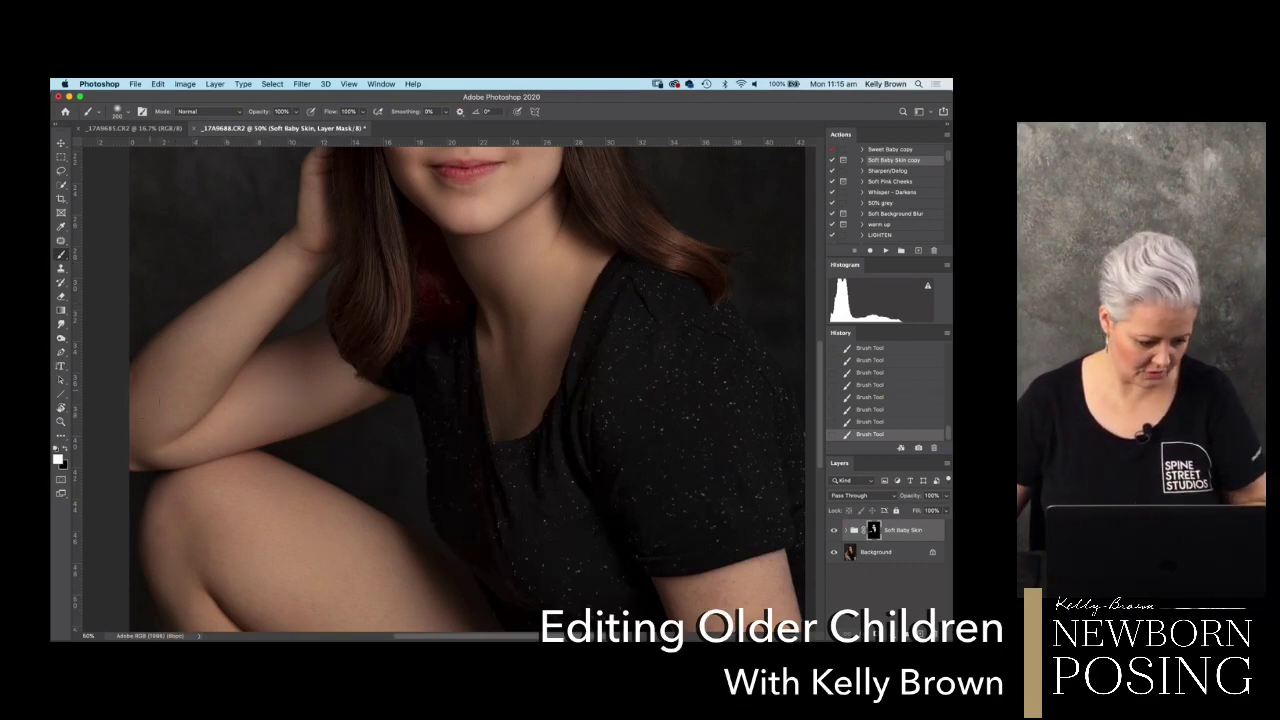
{"action": "left_click_drag", "start_coordinate": [266, 400], "coordinate": [212, 360]}
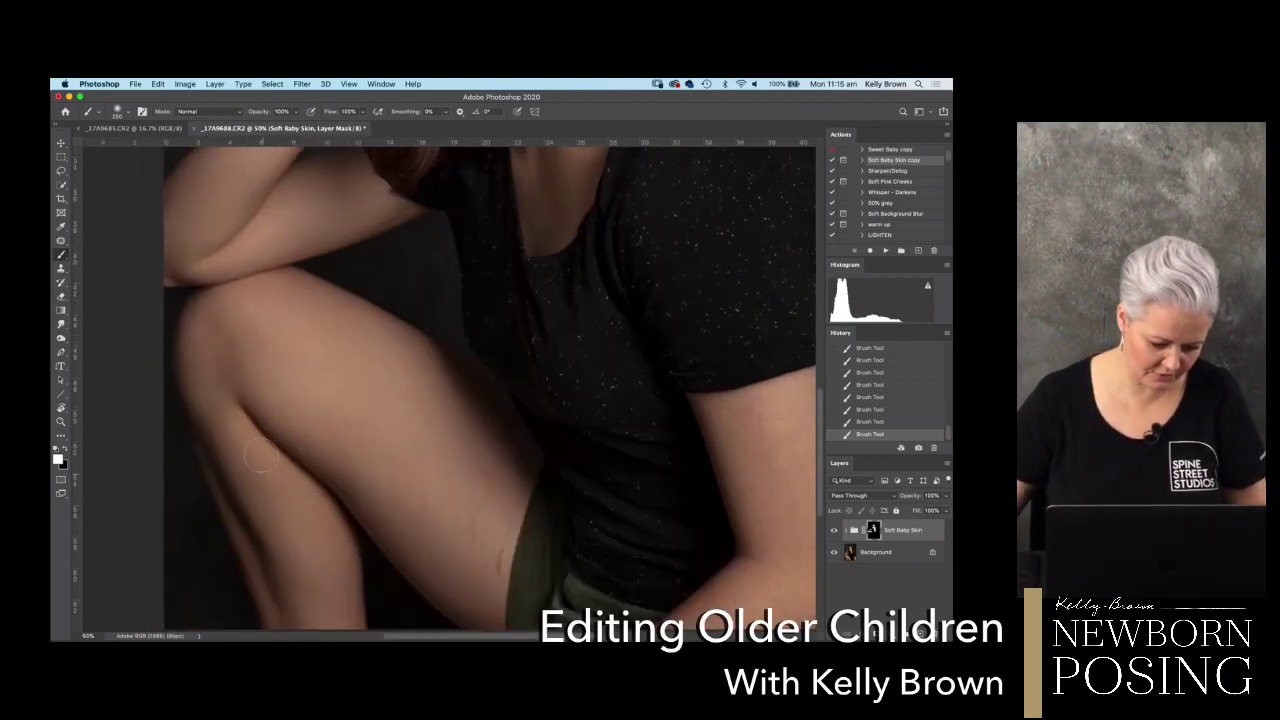
{"action": "left_click_drag", "start_coordinate": [295, 462], "coordinate": [281, 335]}
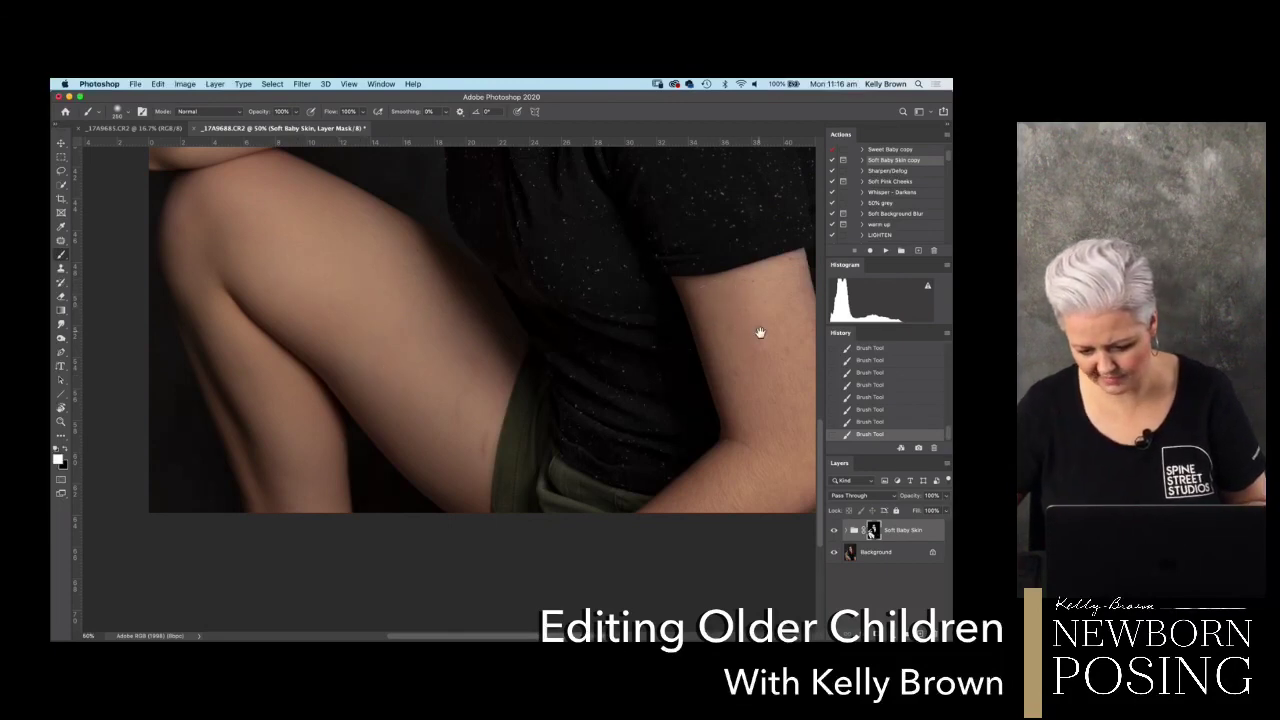
{"action": "left_click_drag", "start_coordinate": [760, 332], "coordinate": [647, 279]}
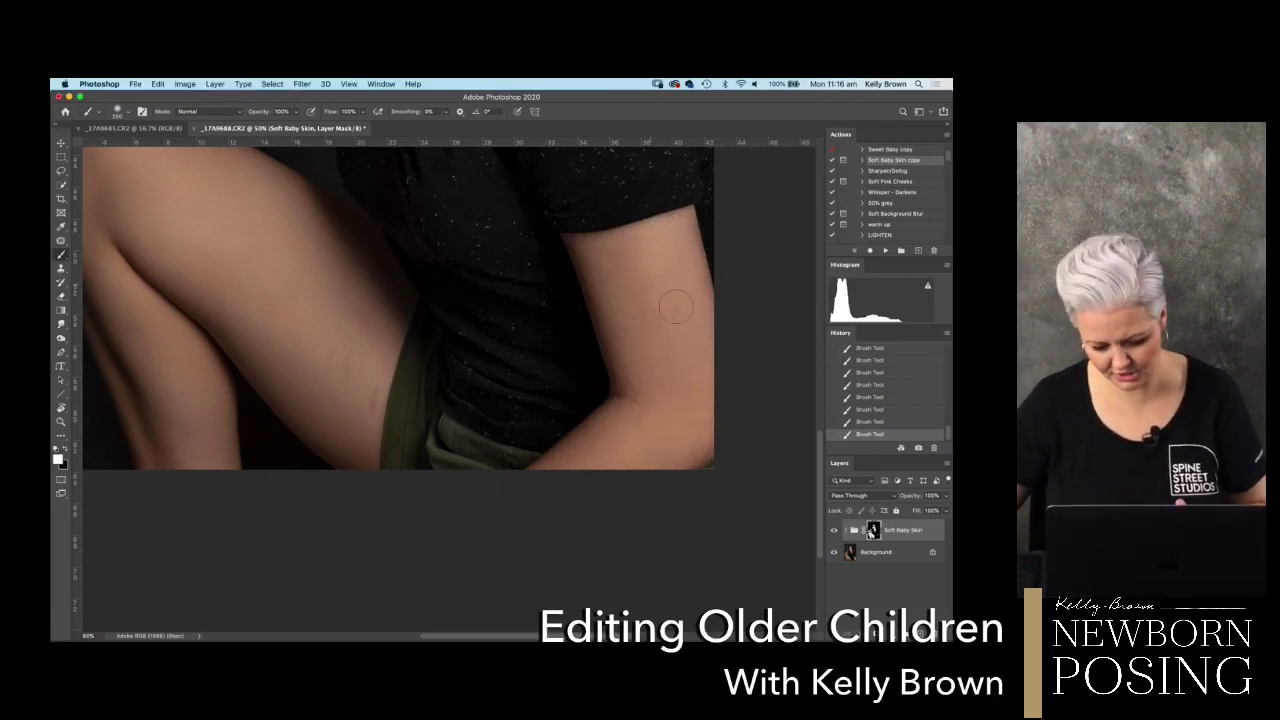
- Check the Soft Baby Skin mask coverage over the whole portrait with the red mask overlay, then hide the overlay
{"action": "key", "text": "backslash"}
{"action": "key", "text": "super+minus"}
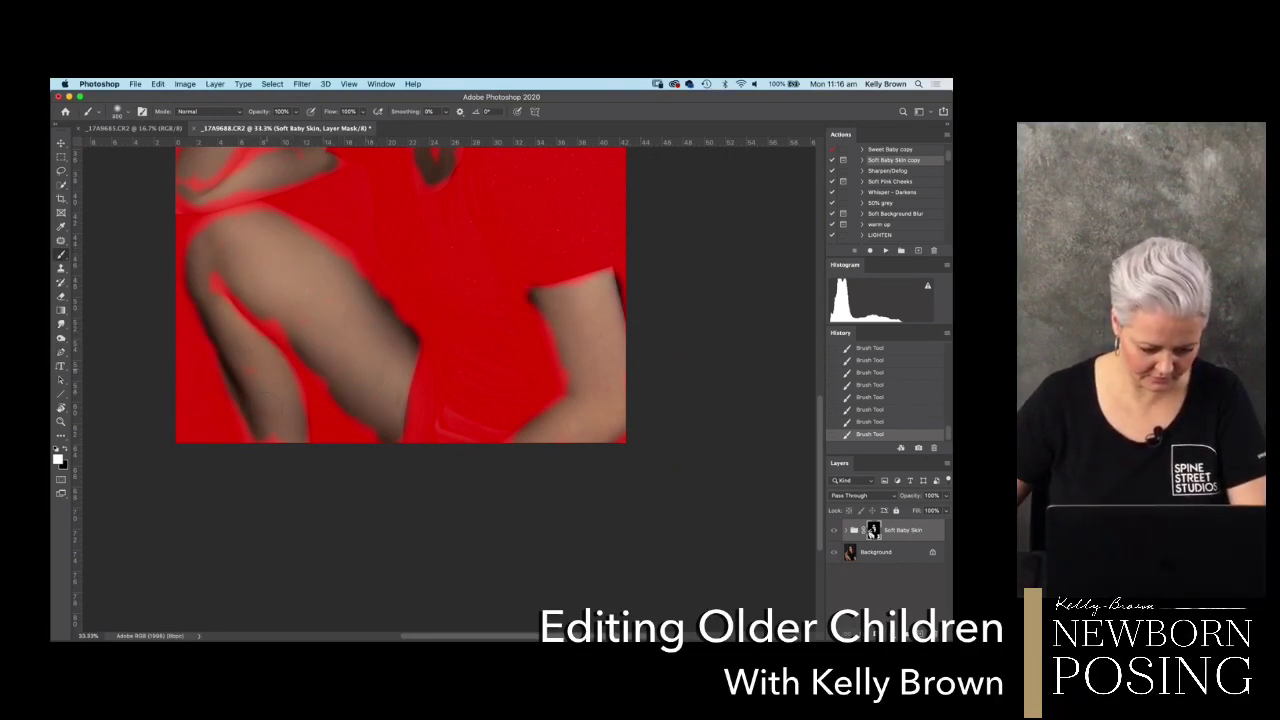
{"action": "scroll", "coordinate": [455, 313], "scroll_direction": "up", "scroll_amount": 5}
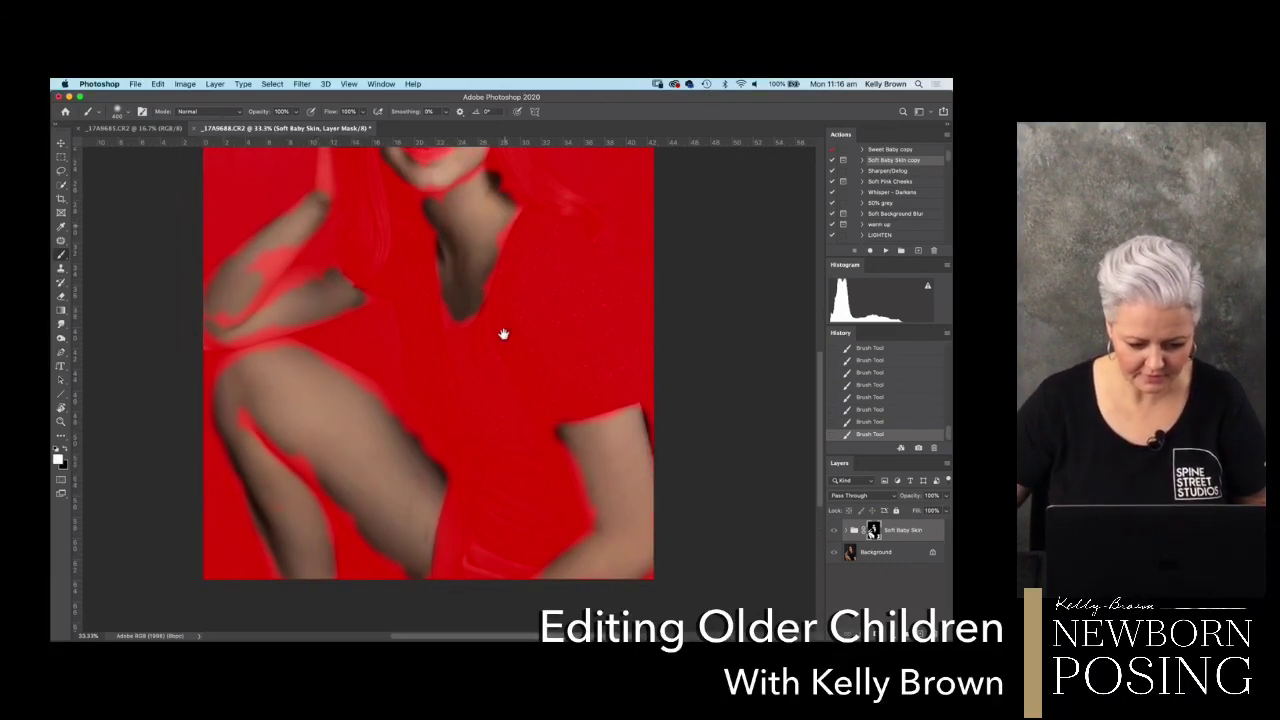
{"action": "scroll", "coordinate": [505, 300], "scroll_direction": "up", "scroll_amount": 3}
{"action": "key", "text": "bracketleft"}
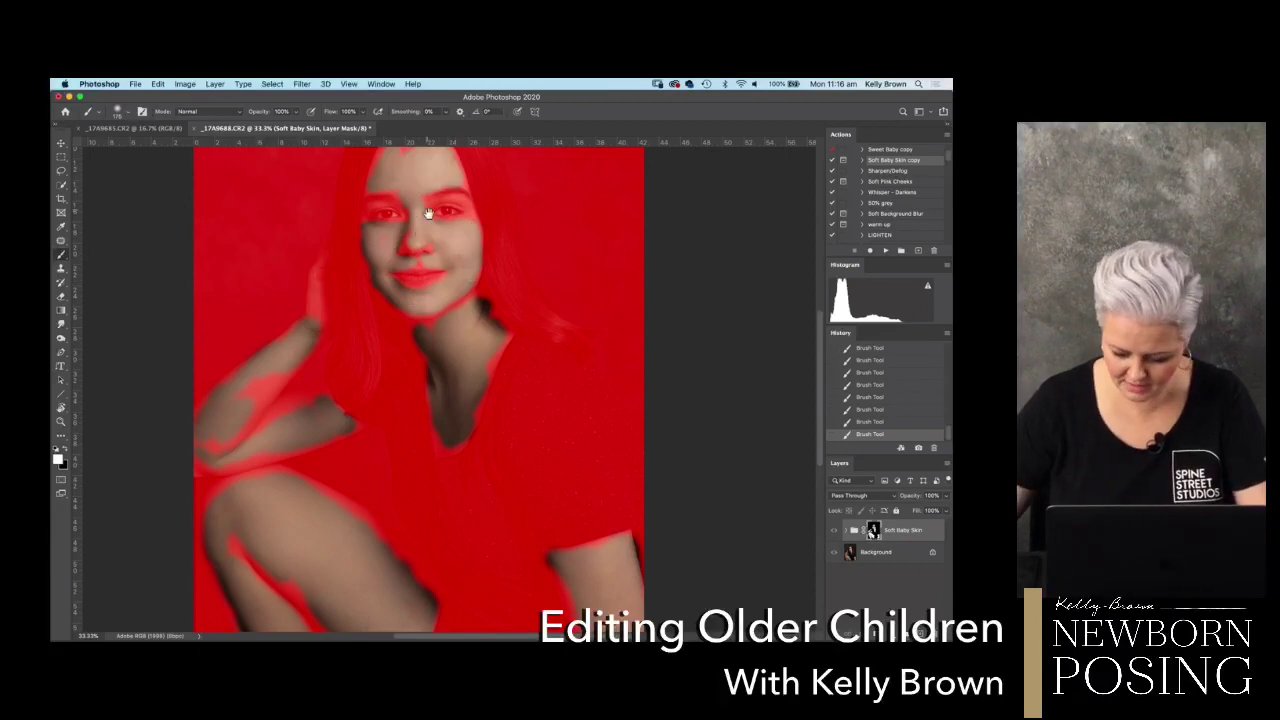
{"action": "scroll", "coordinate": [410, 248], "scroll_direction": "up", "scroll_amount": 2}
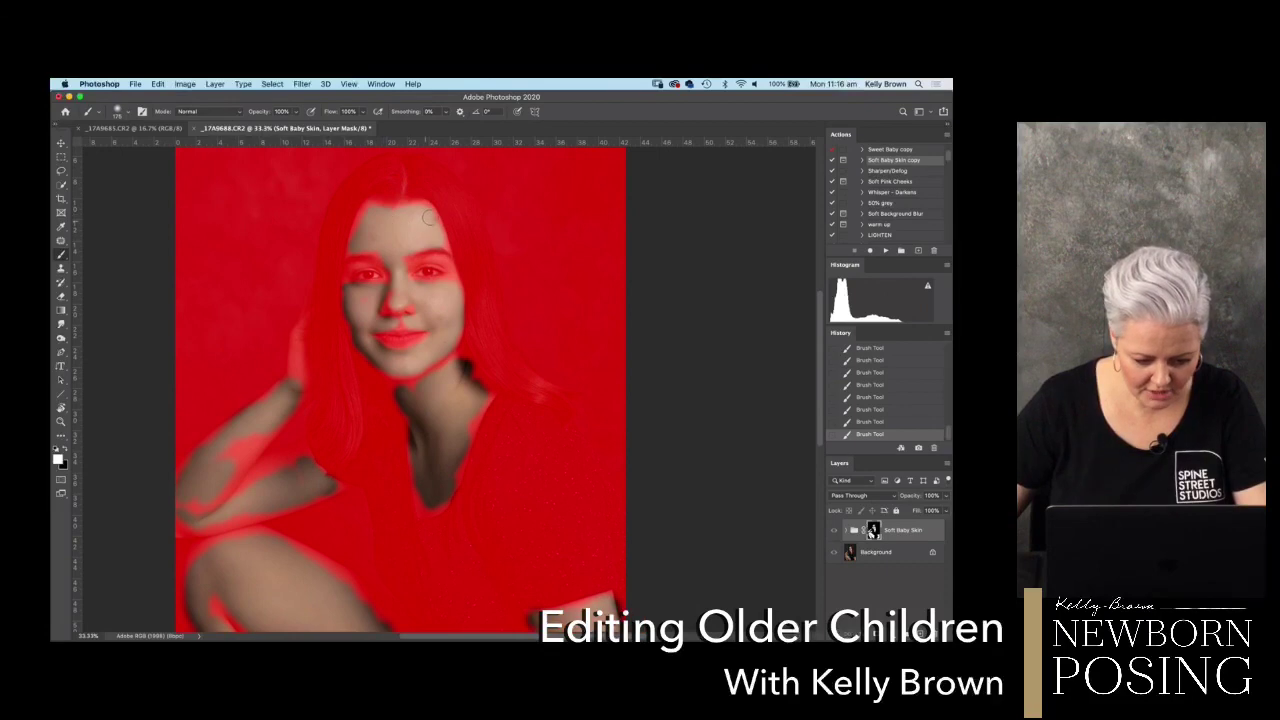
{"action": "key", "text": "super+0"}
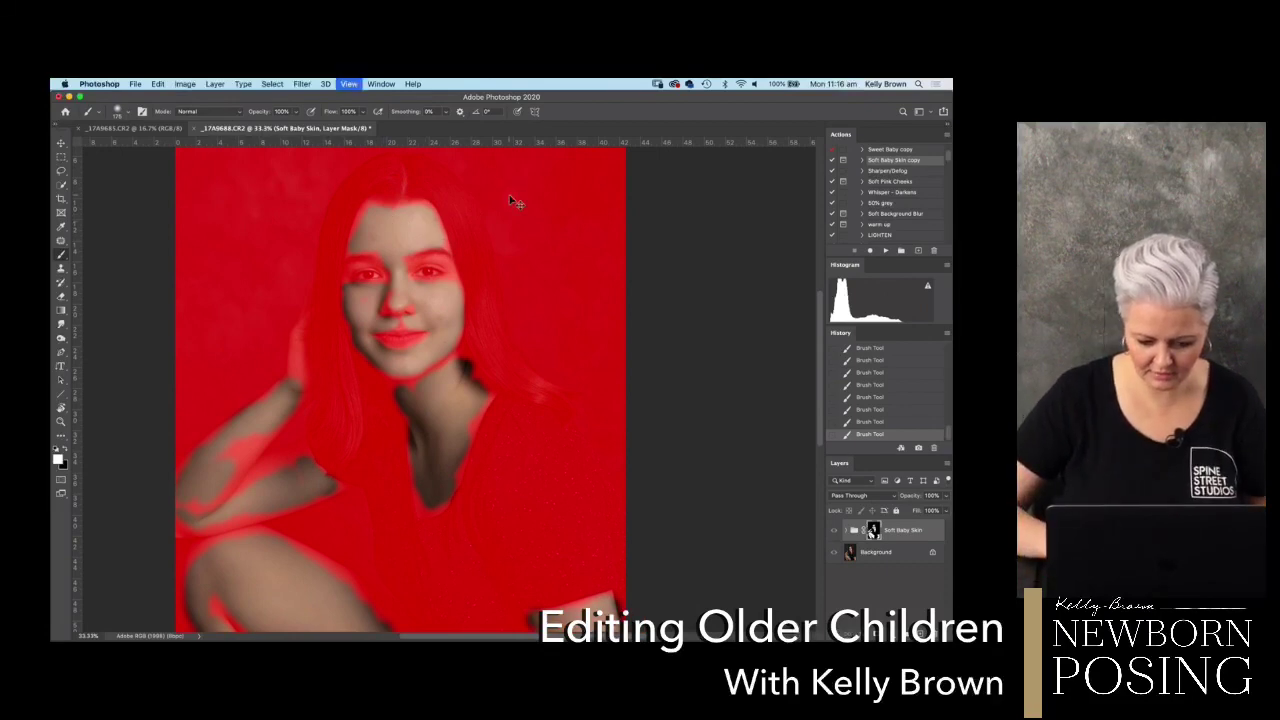
{"action": "key", "text": "super+minus"}
{"action": "key", "text": "super+minus"}
{"action": "key", "text": "super+minus"}
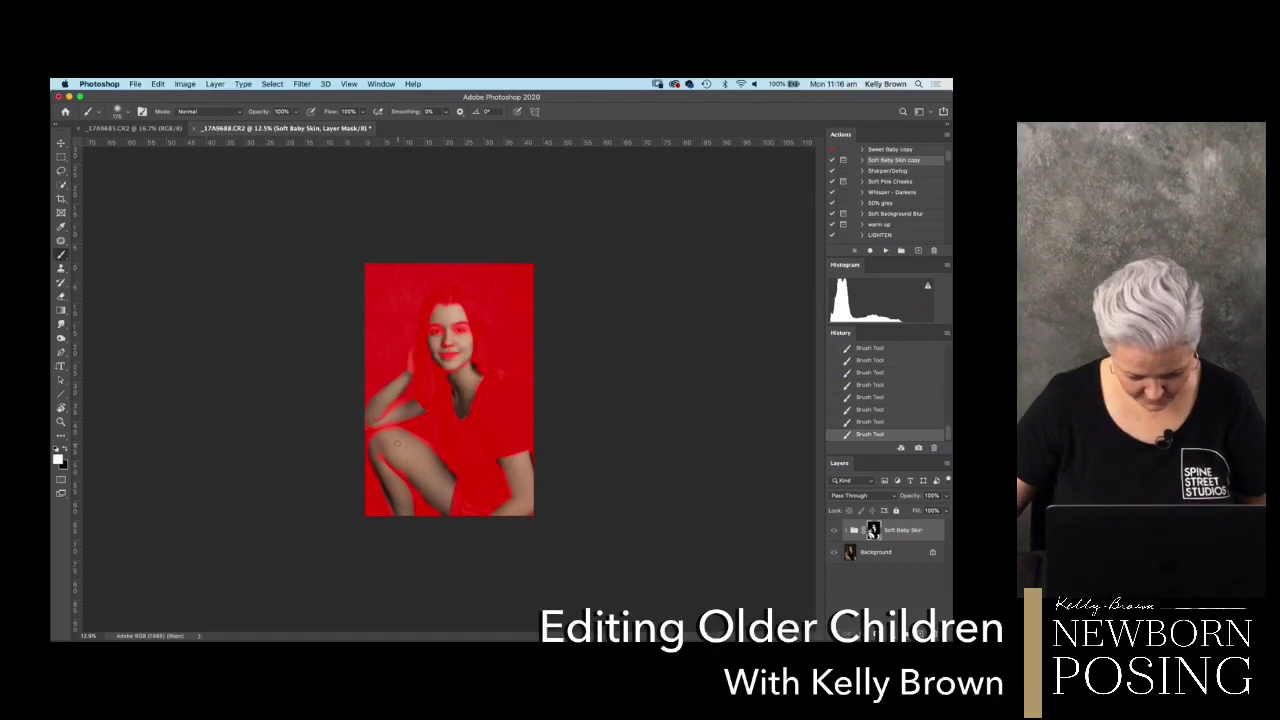
{"action": "key", "text": "backslash"}
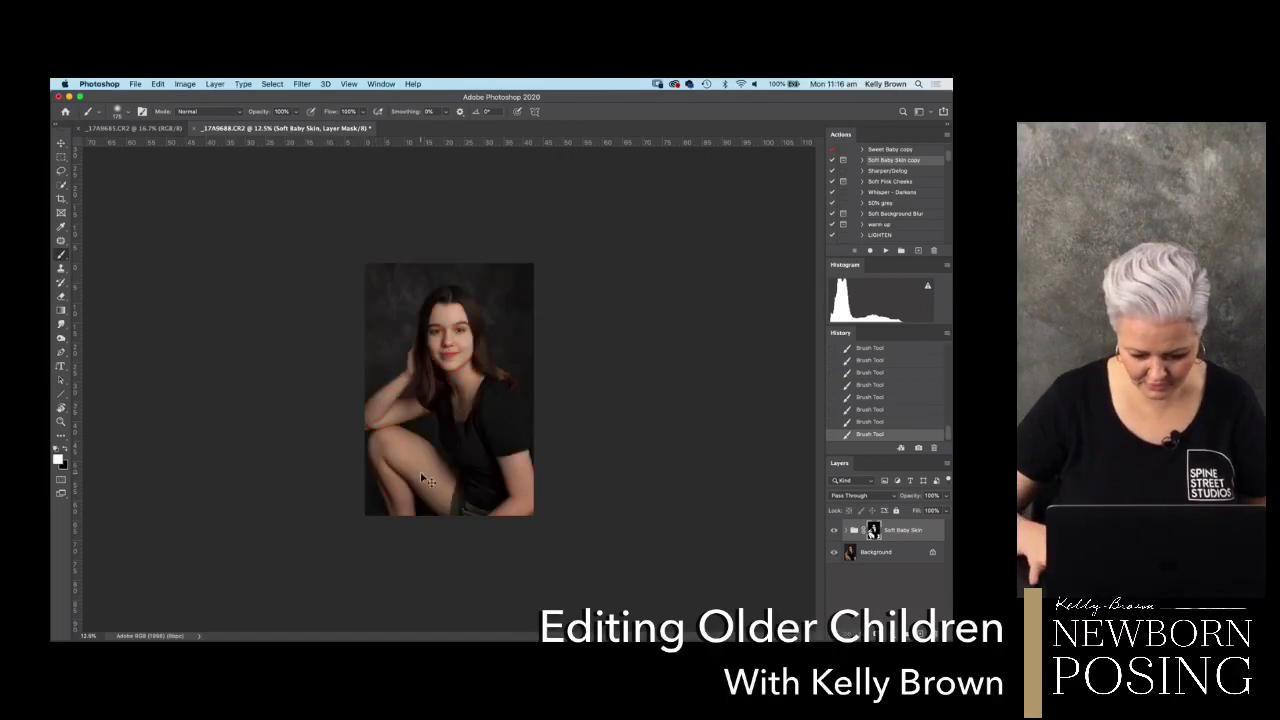
- Inspect the smoothed face at 100% zoom, with and without the red mask overlay
{"action": "key", "text": "super+plus"}
{"action": "key", "text": "super+plus"}
{"action": "key", "text": "super+plus"}
{"action": "key", "text": "super+plus"}
{"action": "key", "text": "super+plus"}
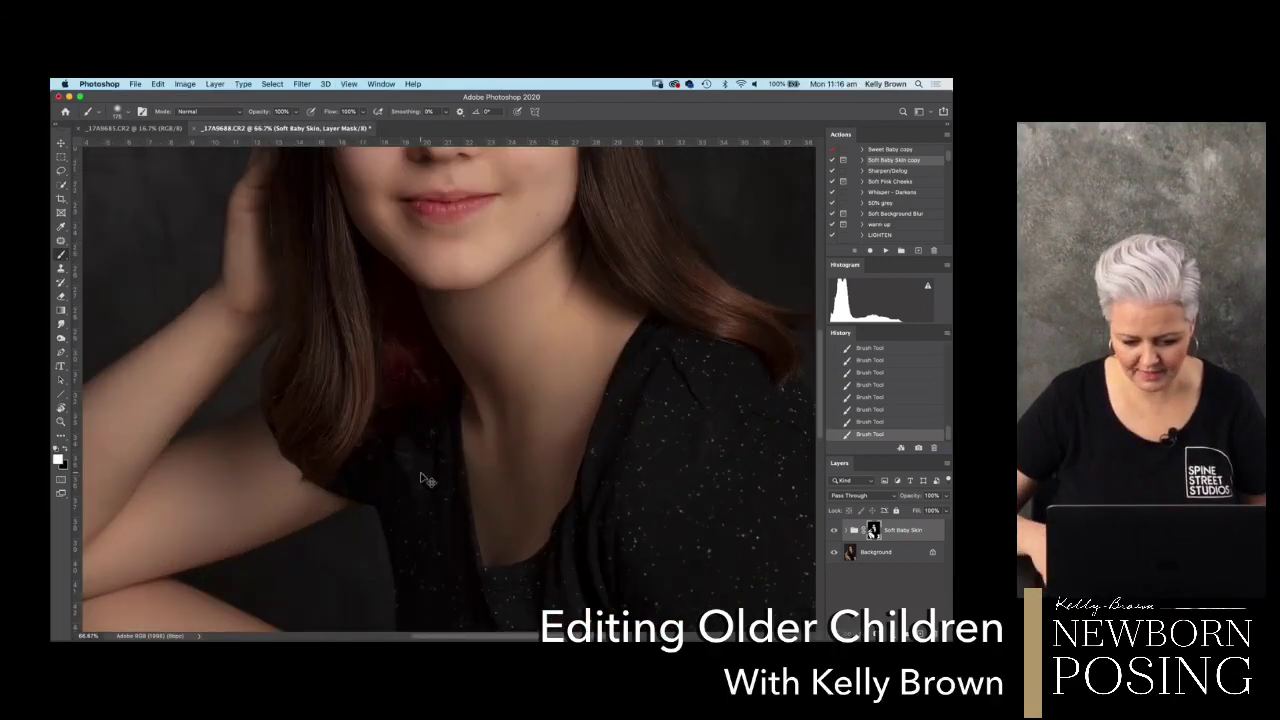
{"action": "key", "text": "super+plus"}
{"action": "left_click_drag", "start_coordinate": [579, 381], "coordinate": [585, 427]}
{"action": "scroll", "coordinate": [585, 427], "scroll_direction": "up", "scroll_amount": 5}
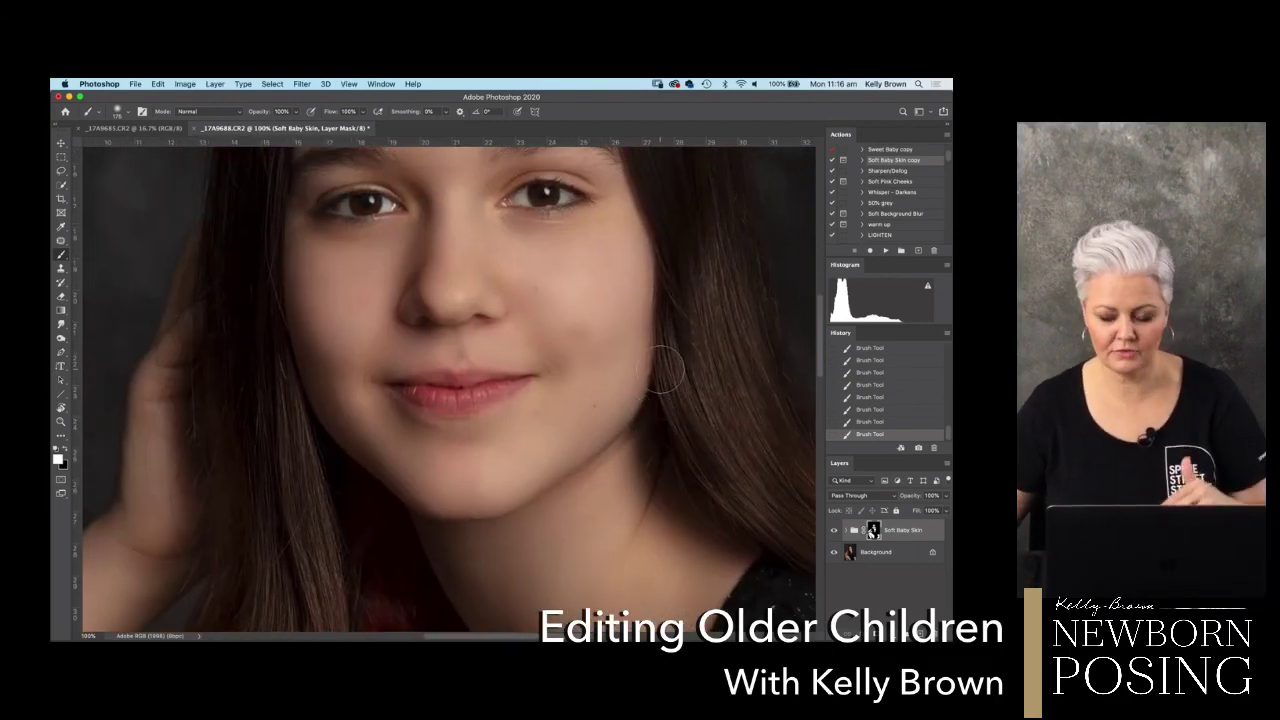
{"action": "key", "text": "backslash"}
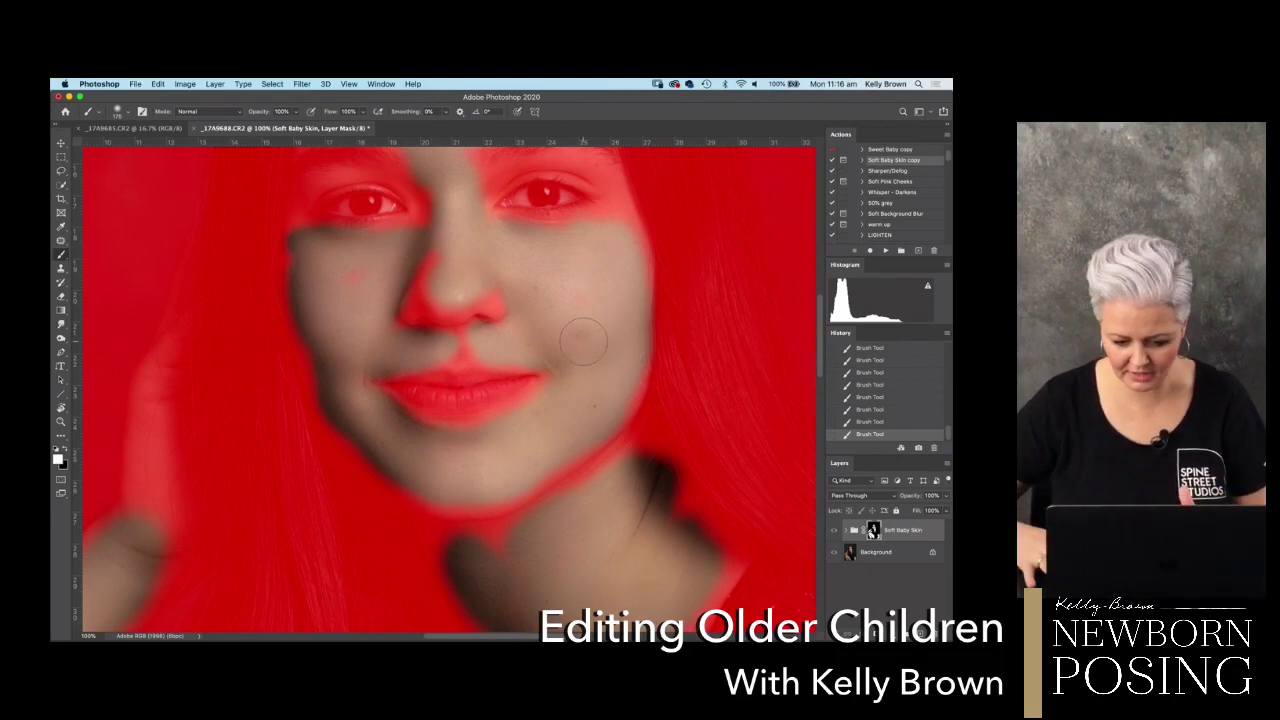
{"action": "key", "text": "backslash"}
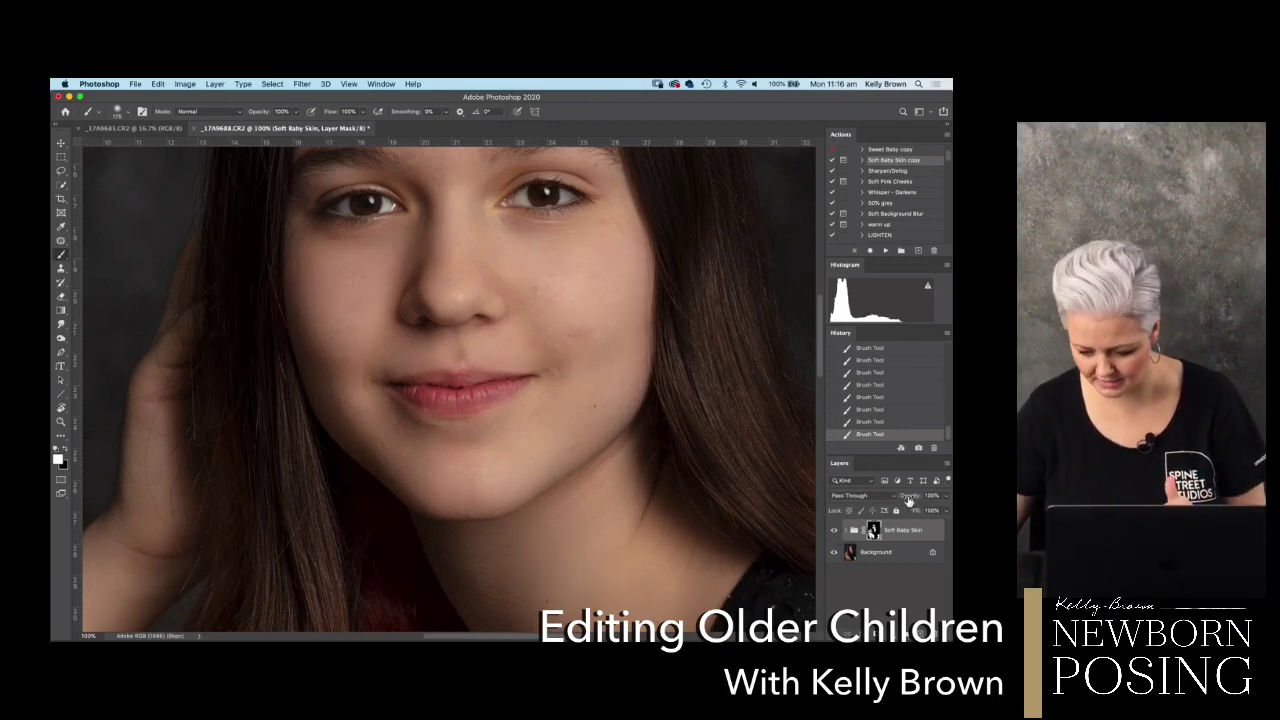
- Lower the Soft Baby Skin group's opacity to 83%, check the portrait and merge the visible layers
{"action": "left_click_drag", "start_coordinate": [905, 500], "coordinate": [908, 504]}
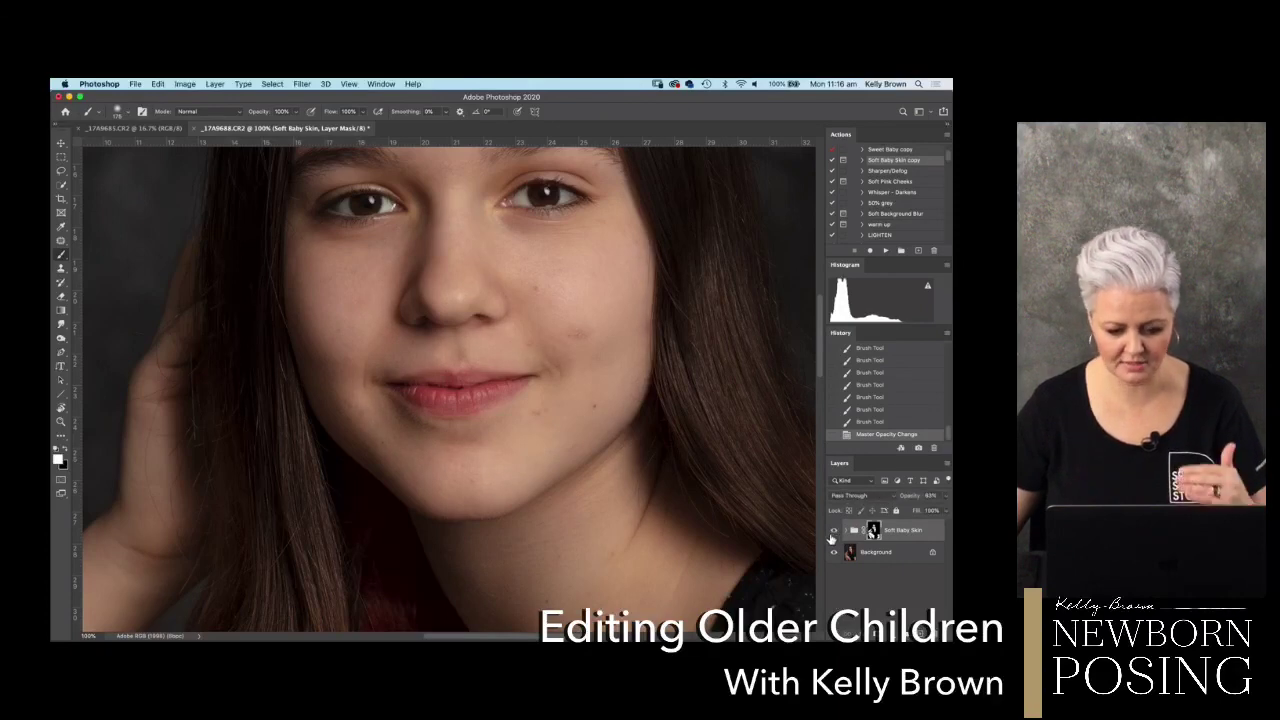
{"action": "key", "text": "super+0"}
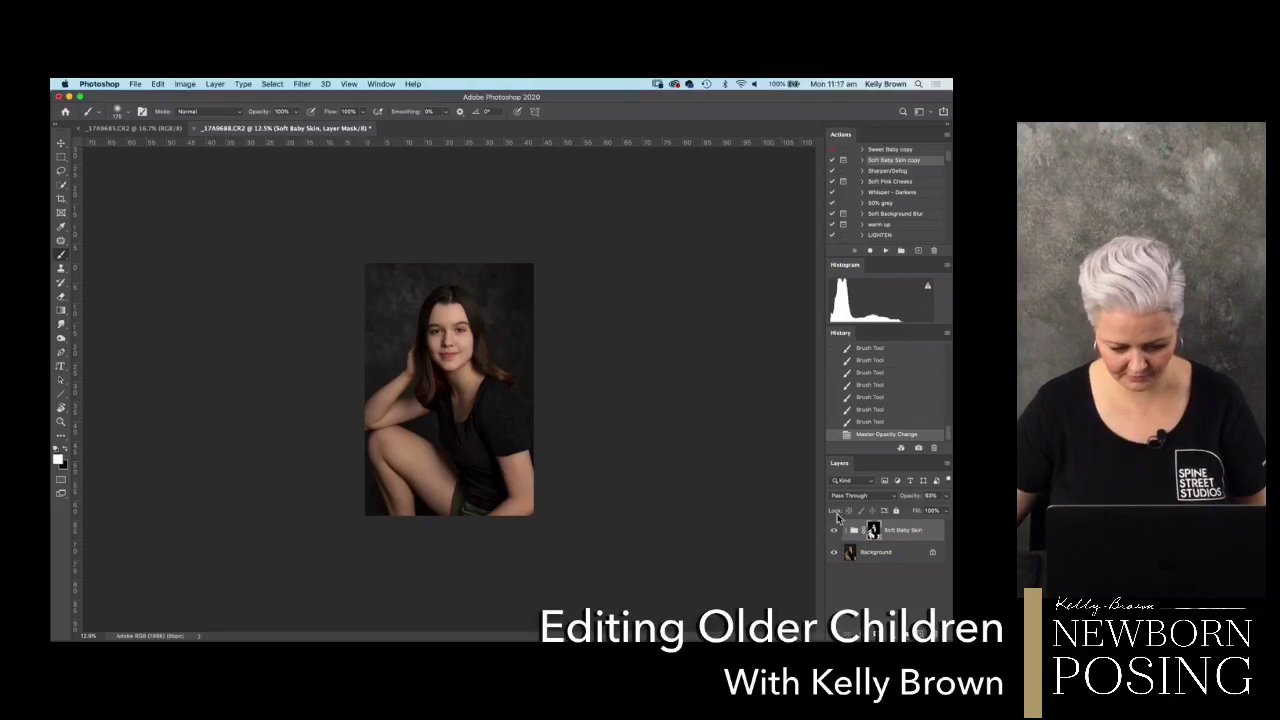
{"action": "key", "text": "super+equal"}
{"action": "key", "text": "super+equal"}
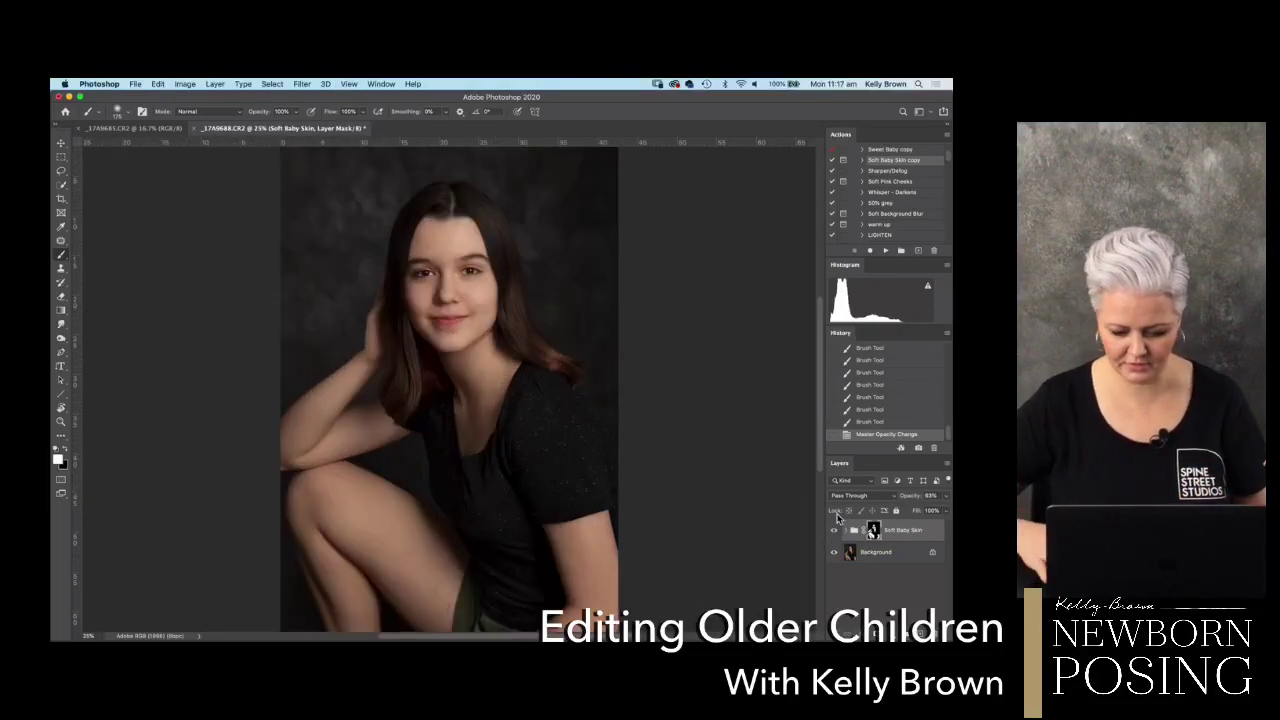
{"action": "key", "text": "super+equal"}
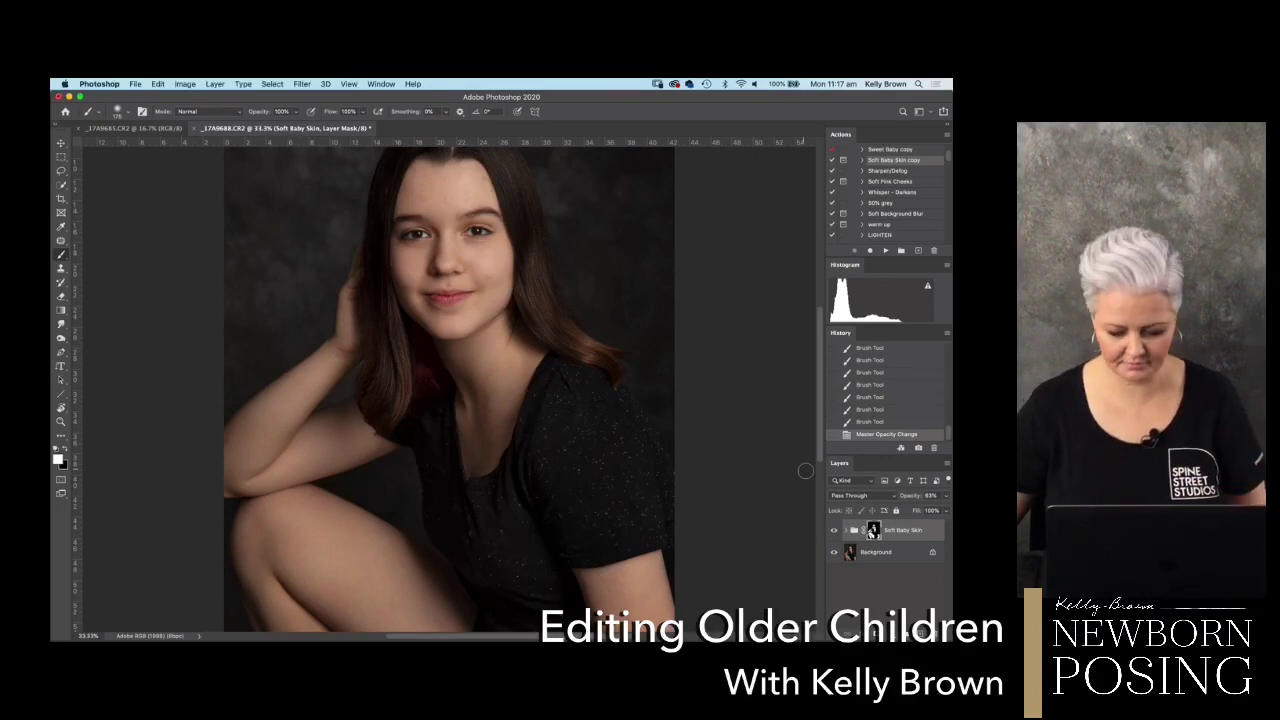
{"action": "key", "text": "super+shift+e"}
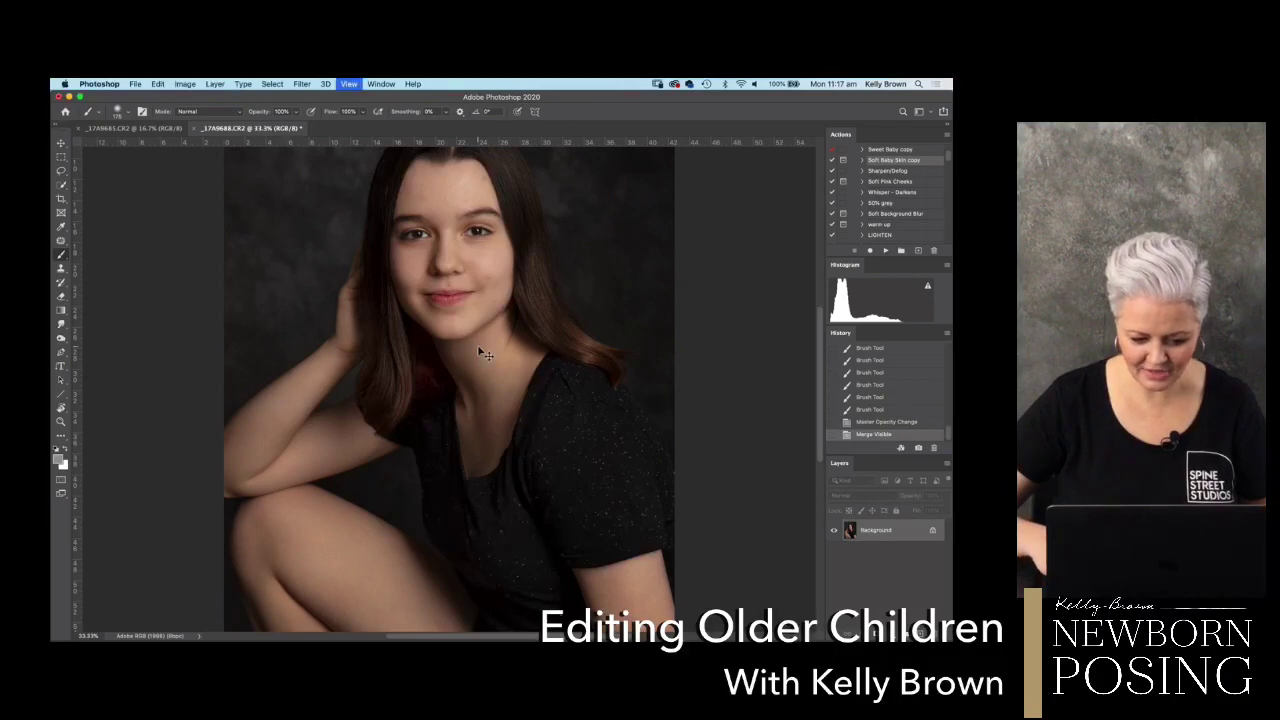
- Add a Solid Color fill layer in the lip red #934b44 above the merged background
{"action": "key", "text": "super+minus"}
{"action": "key", "text": "super+minus"}
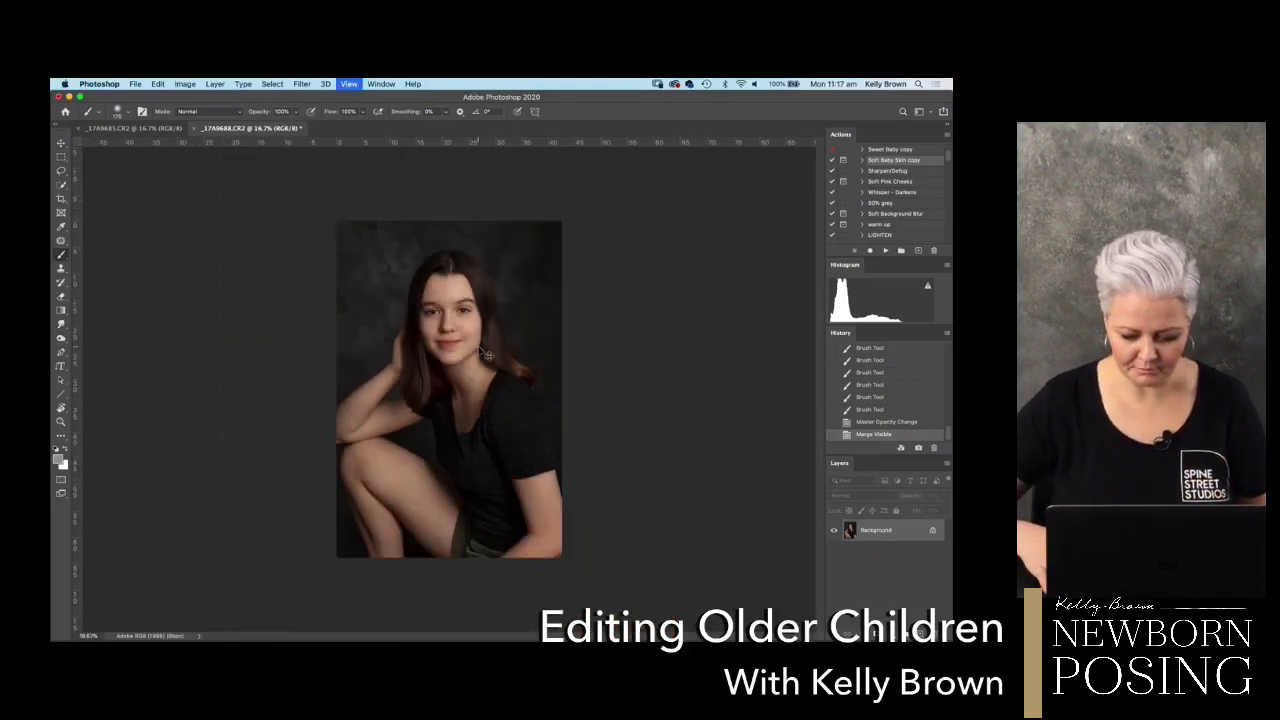
{"action": "key", "text": "super+1"}
{"action": "scroll", "coordinate": [478, 346], "scroll_direction": "up", "scroll_amount": 10}
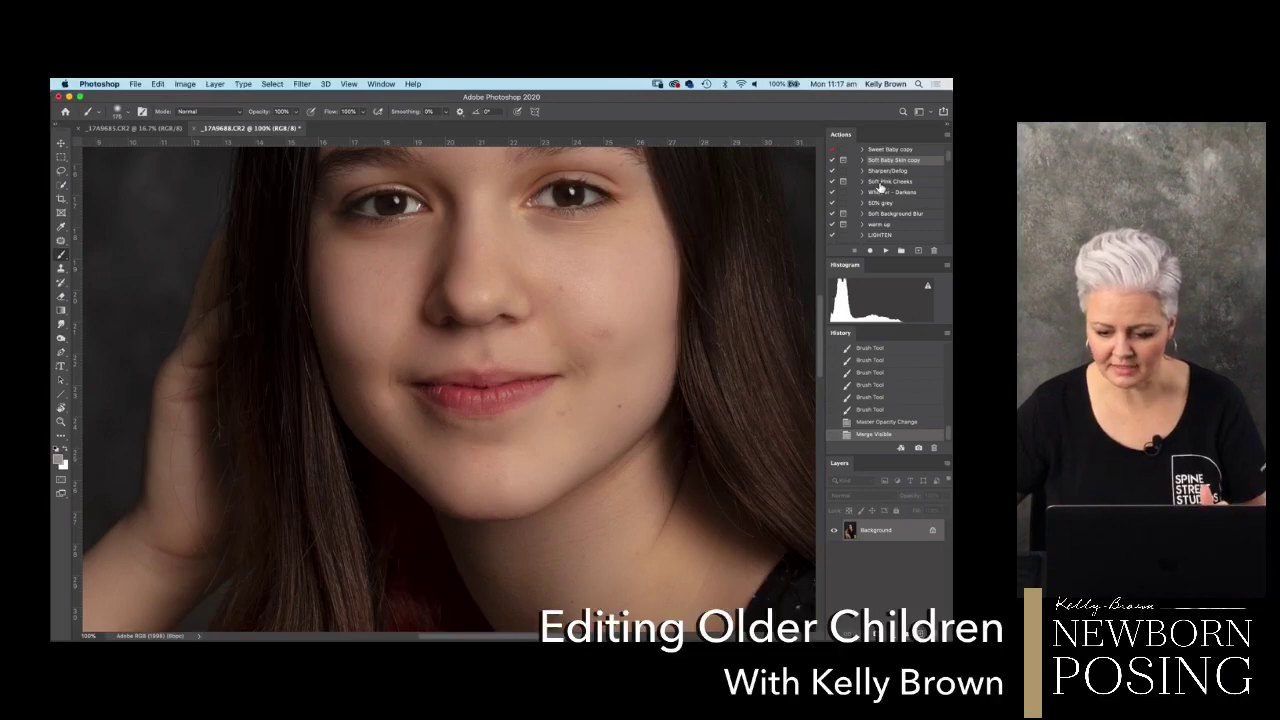
{"action": "key", "text": "super+equal"}
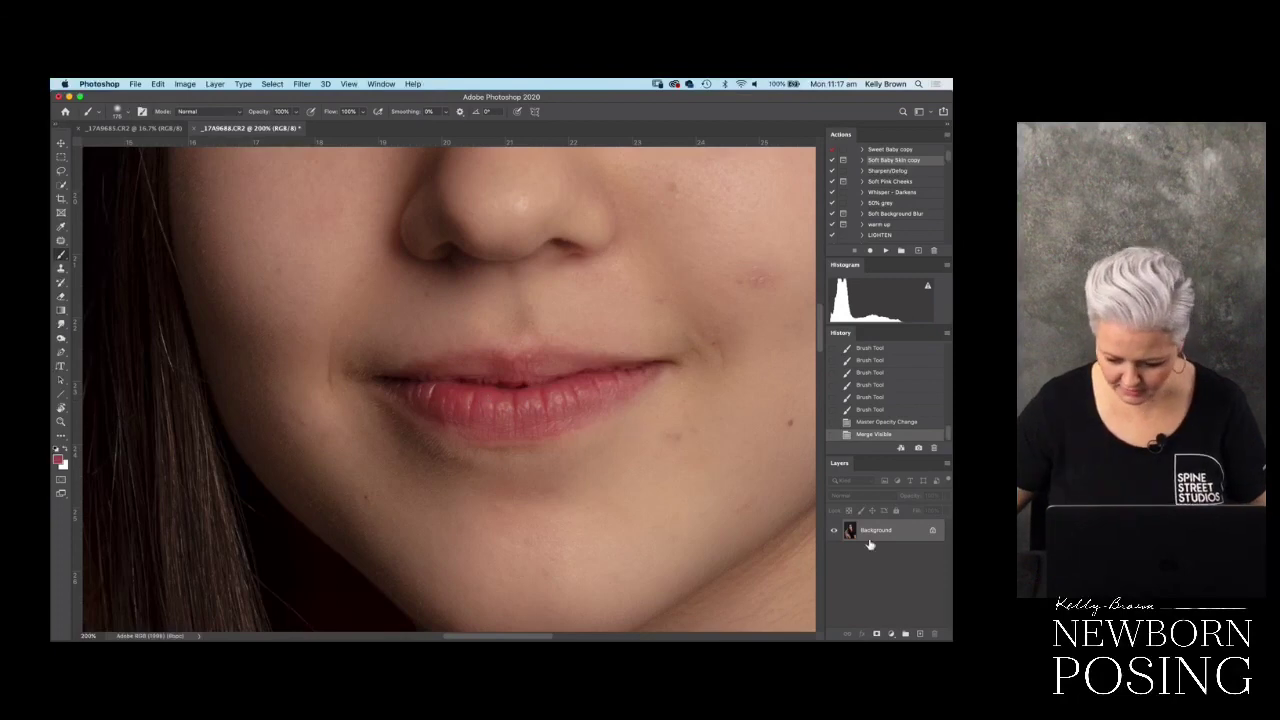
{"action": "left_click", "coordinate": [891, 634]}
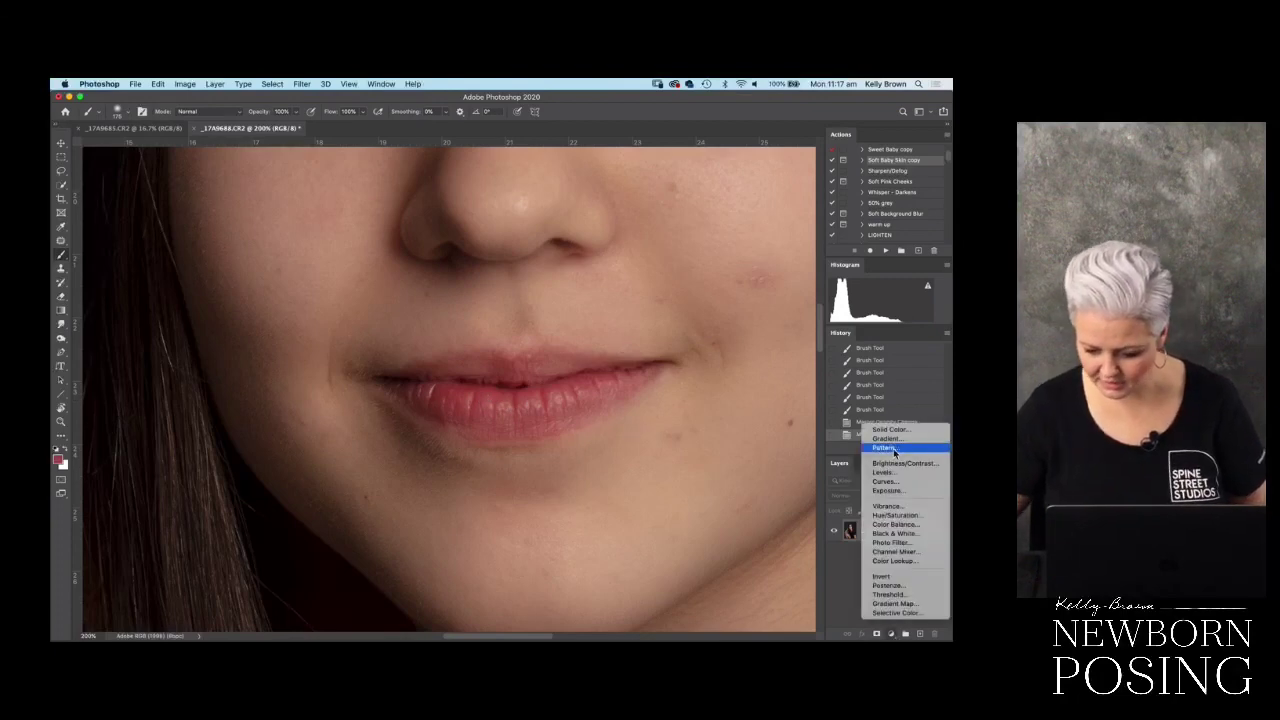
{"action": "left_click", "coordinate": [882, 429]}
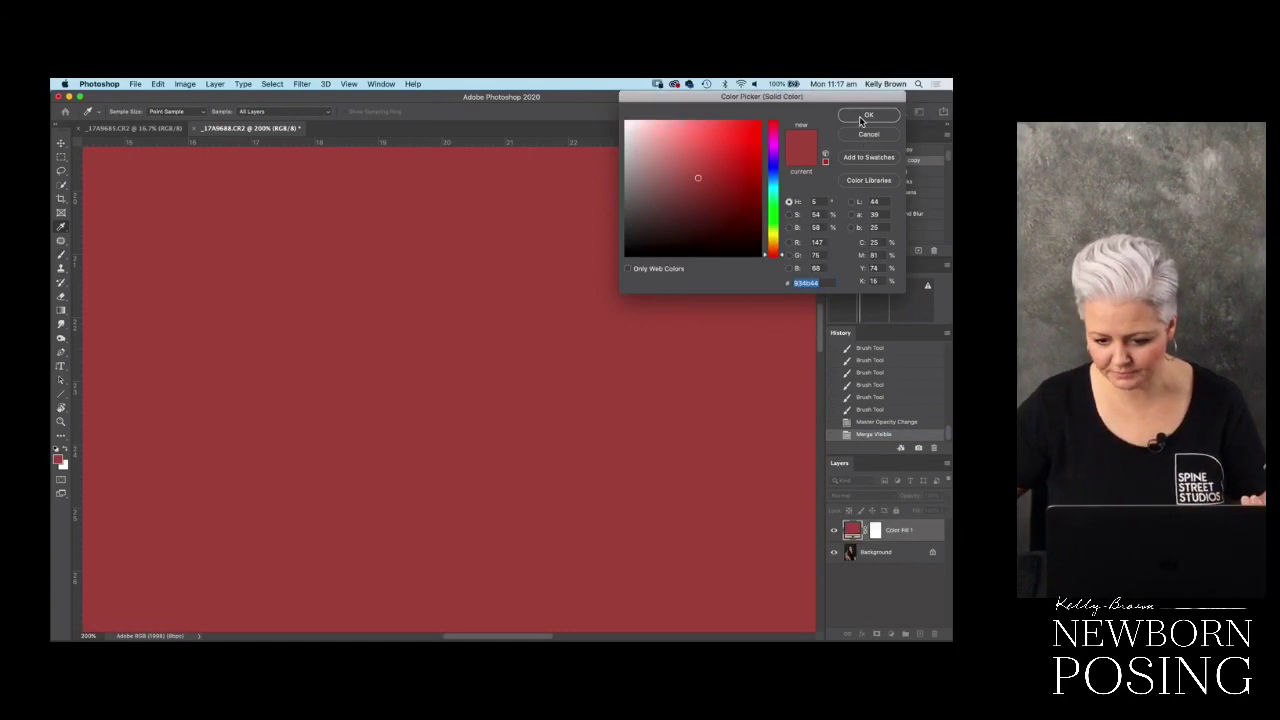
{"action": "left_click", "coordinate": [866, 116]}
- Set the colour fill layer's blend mode to Soft Light, compare it on and off, and invert its mask to black
{"action": "left_click", "coordinate": [848, 497]}
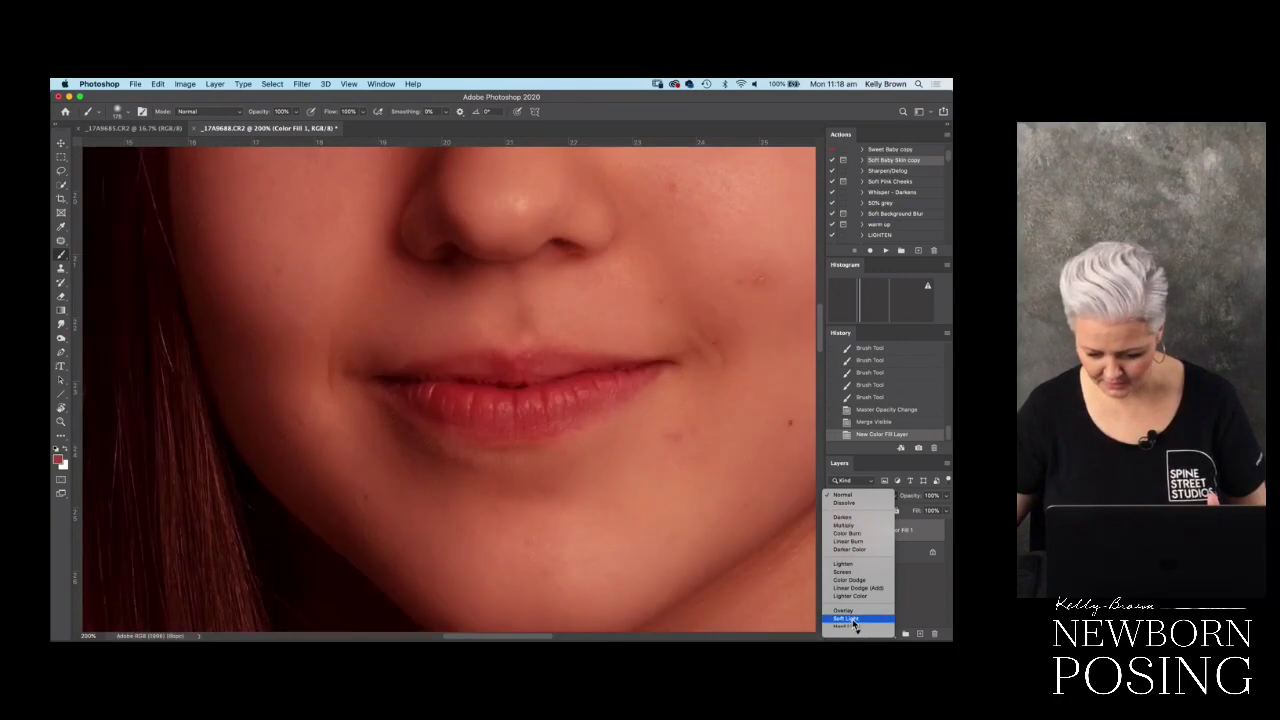
{"action": "left_click", "coordinate": [849, 617]}
{"action": "left_click", "coordinate": [835, 531]}
{"action": "left_click", "coordinate": [835, 531]}
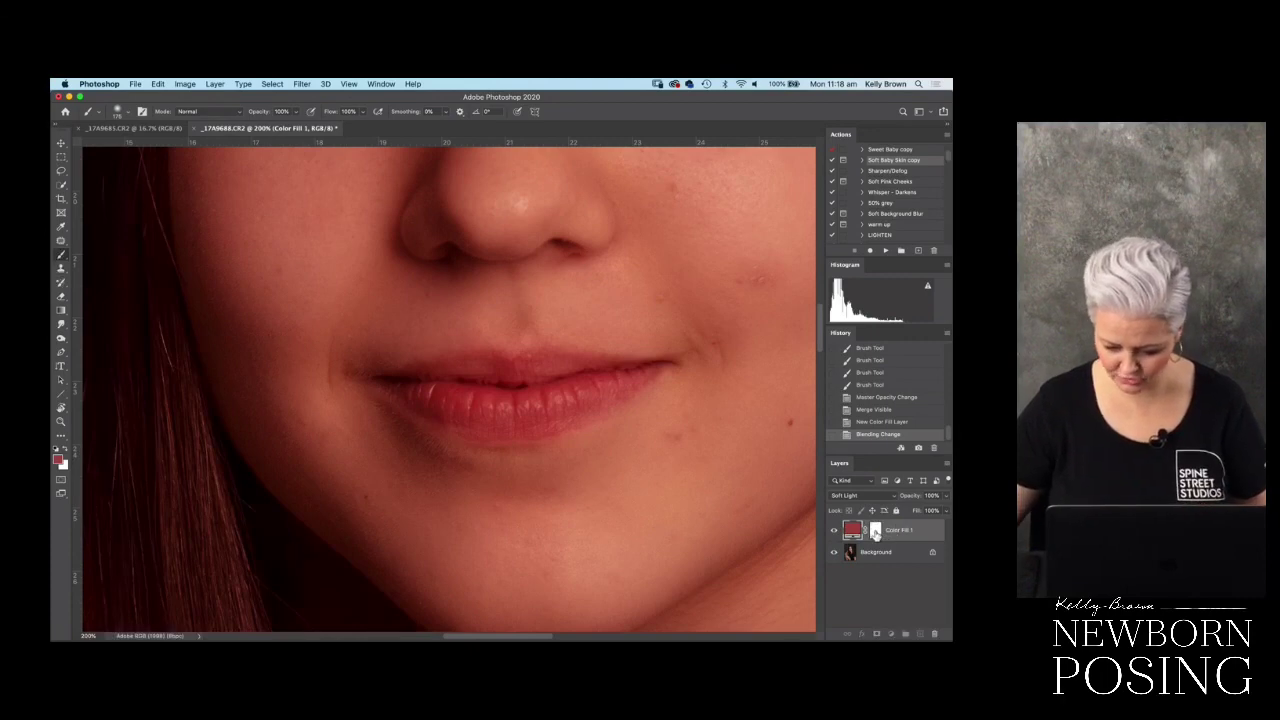
{"action": "left_click", "coordinate": [876, 532]}
{"action": "key", "text": "super+i"}
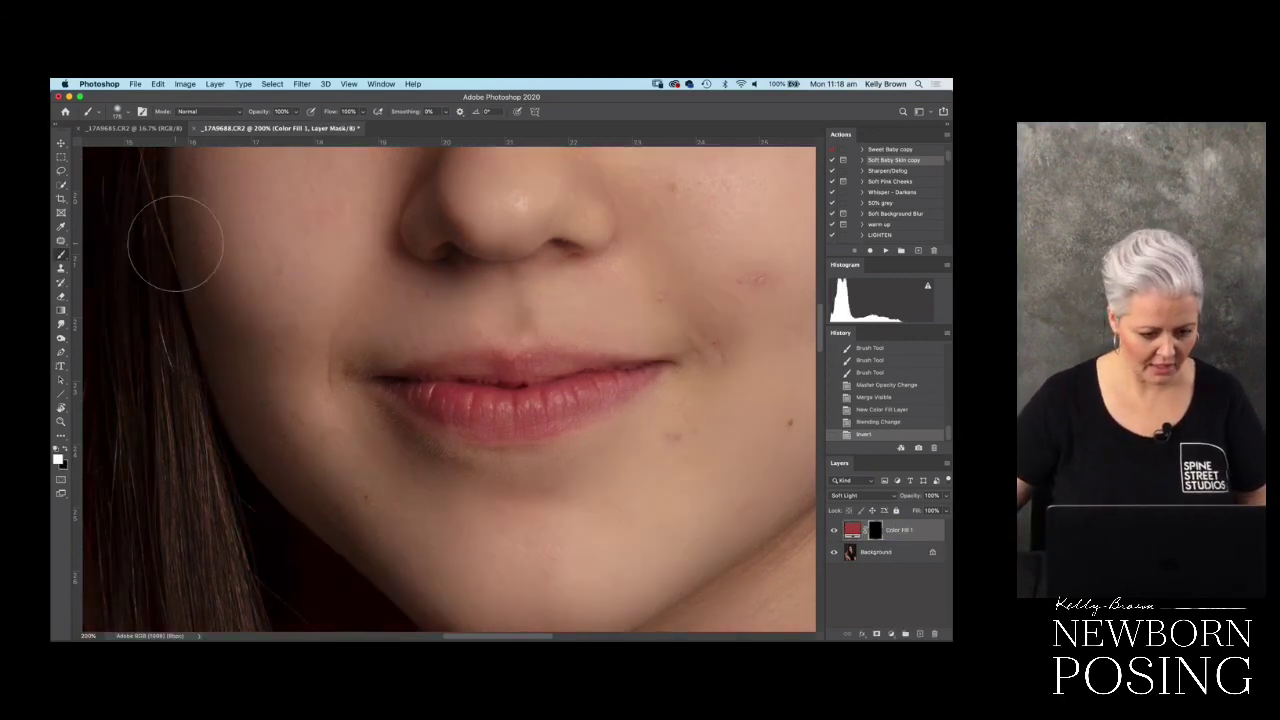
- Paint white over the lips on the Color Fill 1 mask with a smaller brush to reveal the red colour
{"action": "key", "text": "bracketleft"}
{"action": "key", "text": "bracketleft"}
{"action": "key", "text": "bracketleft"}
{"action": "key", "text": "bracketleft"}
{"action": "mouse_move", "coordinate": [445, 372]}
{"action": "left_mouse_down"}
{"action": "mouse_move", "coordinate": [440, 403]}
{"action": "mouse_move", "coordinate": [452, 410]}
{"action": "mouse_move", "coordinate": [515, 412]}
{"action": "mouse_move", "coordinate": [478, 424]}
{"action": "mouse_move", "coordinate": [568, 418]}
{"action": "mouse_move", "coordinate": [630, 373]}
{"action": "mouse_move", "coordinate": [422, 381]}
{"action": "mouse_move", "coordinate": [601, 385]}
{"action": "mouse_move", "coordinate": [585, 395]}
{"action": "left_mouse_up"}
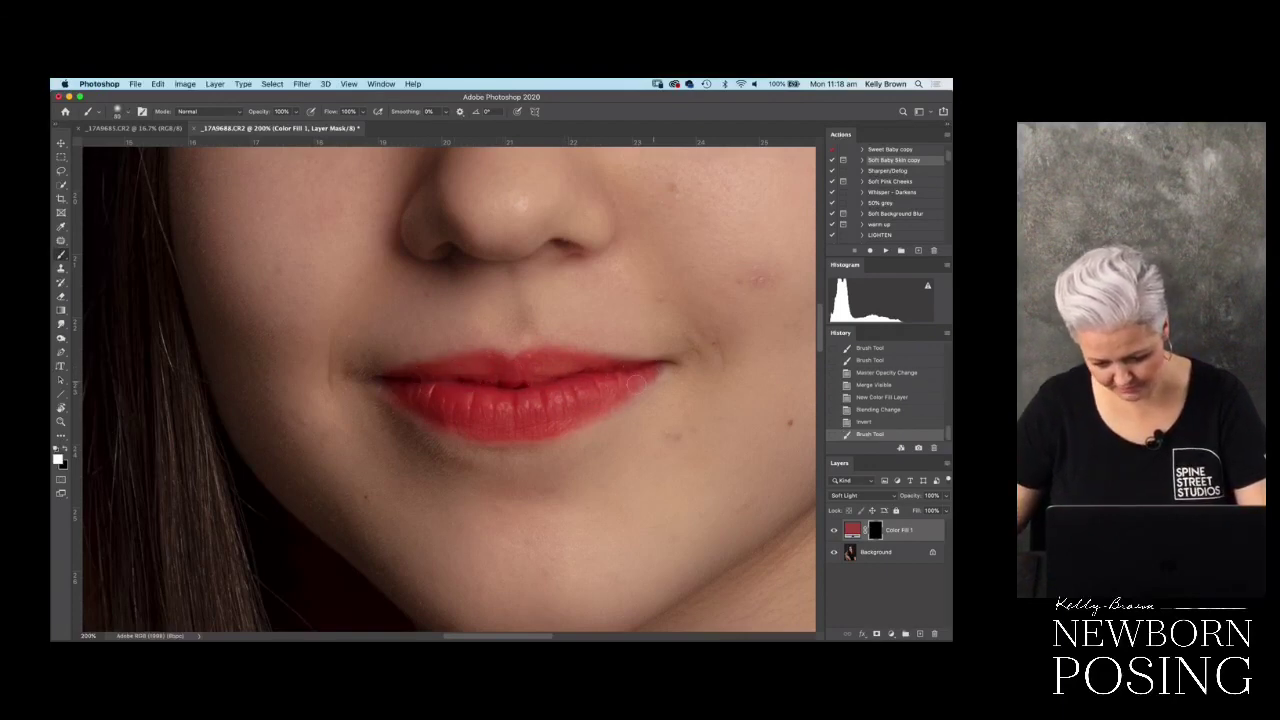
{"action": "mouse_move", "coordinate": [506, 440]}
{"action": "left_mouse_down"}
{"action": "mouse_move", "coordinate": [451, 429]}
{"action": "mouse_move", "coordinate": [387, 384]}
{"action": "mouse_move", "coordinate": [458, 386]}
{"action": "left_mouse_up"}
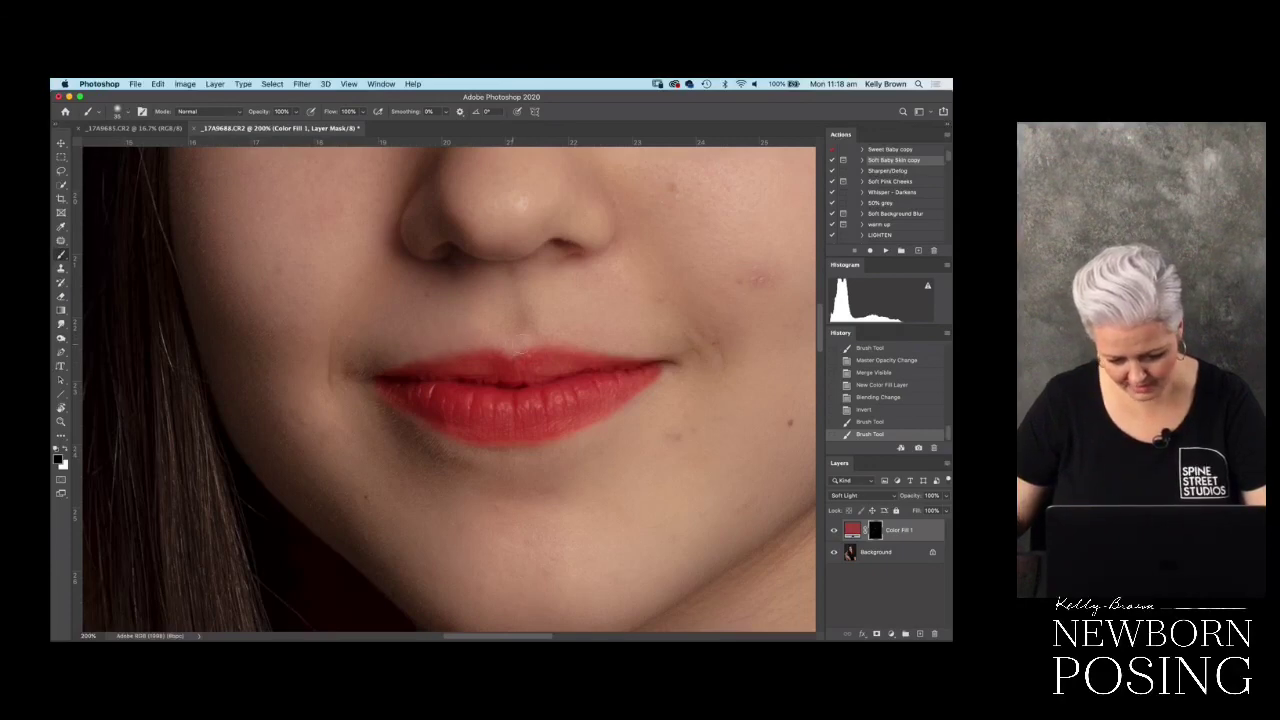
- Paint black on the colour fill mask to remove red spill around the mouth corner and lower lip edge
{"action": "left_click", "coordinate": [662, 359]}
{"action": "left_click", "coordinate": [674, 376]}
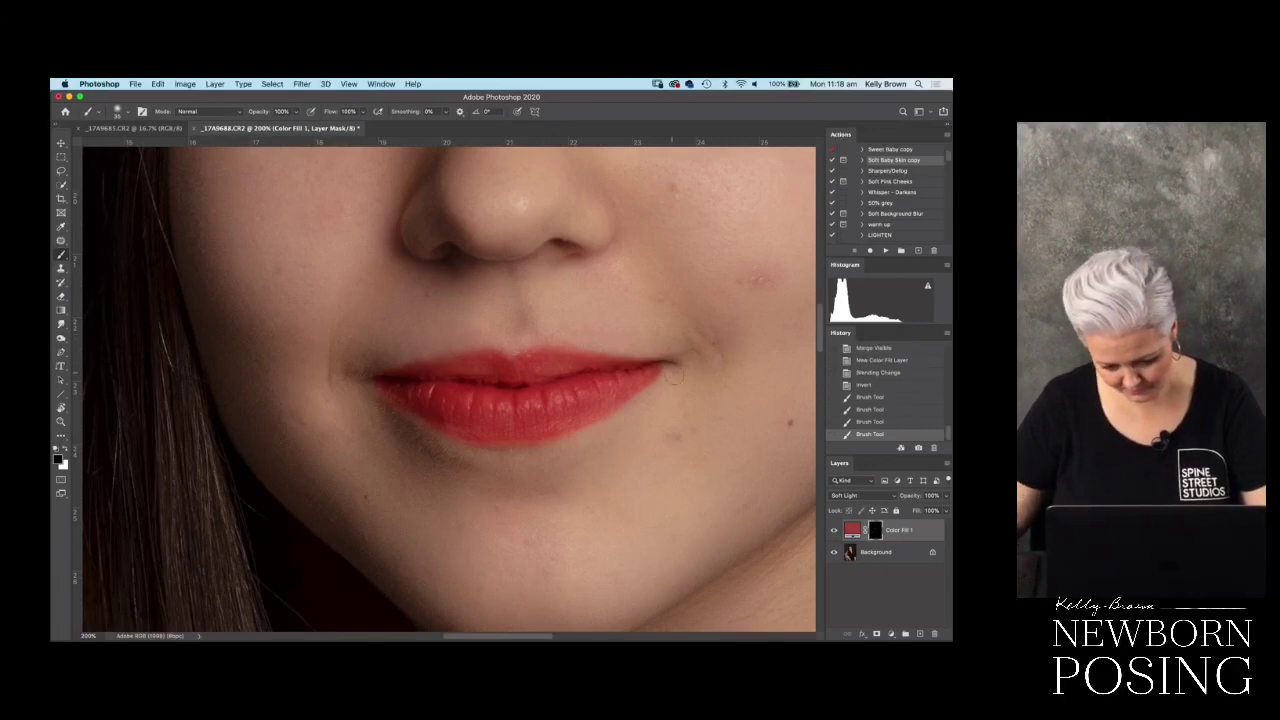
{"action": "left_click", "coordinate": [640, 413]}
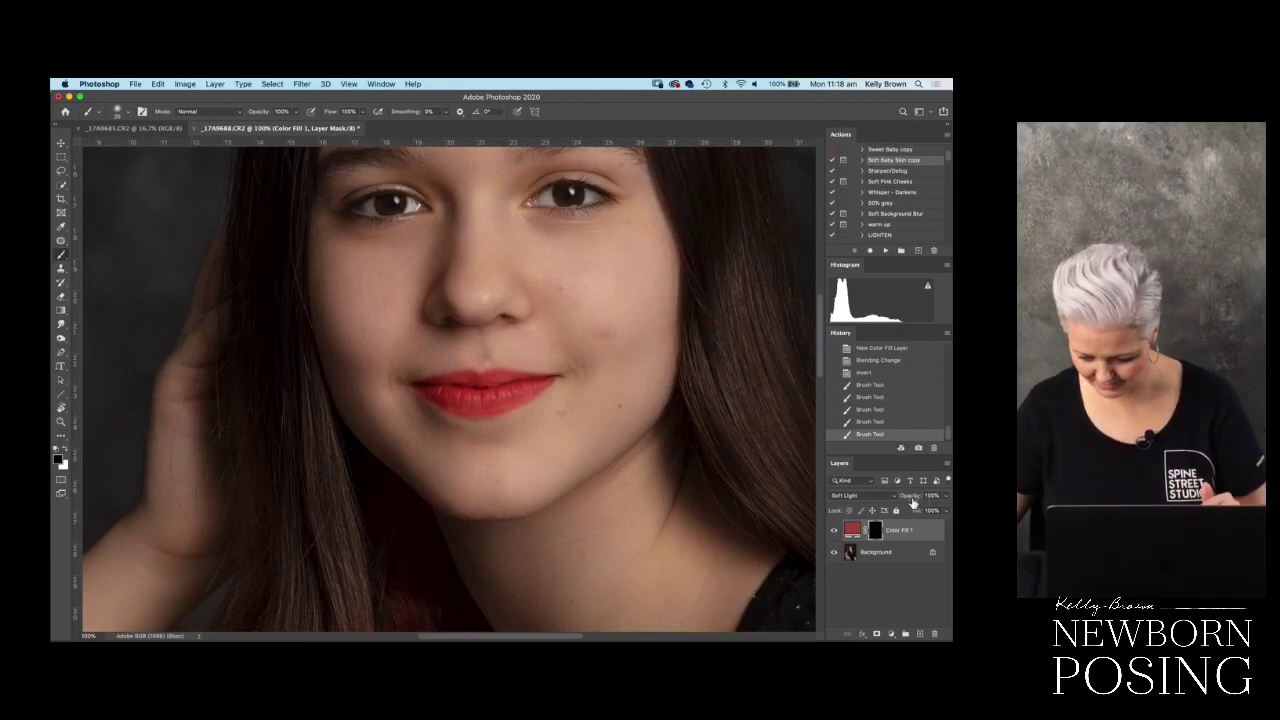
- Lower the Color Fill 1 layer's opacity to 4%, comparing the lips with the layer on and off
{"action": "left_click_drag", "start_coordinate": [946, 497], "coordinate": [905, 511]}
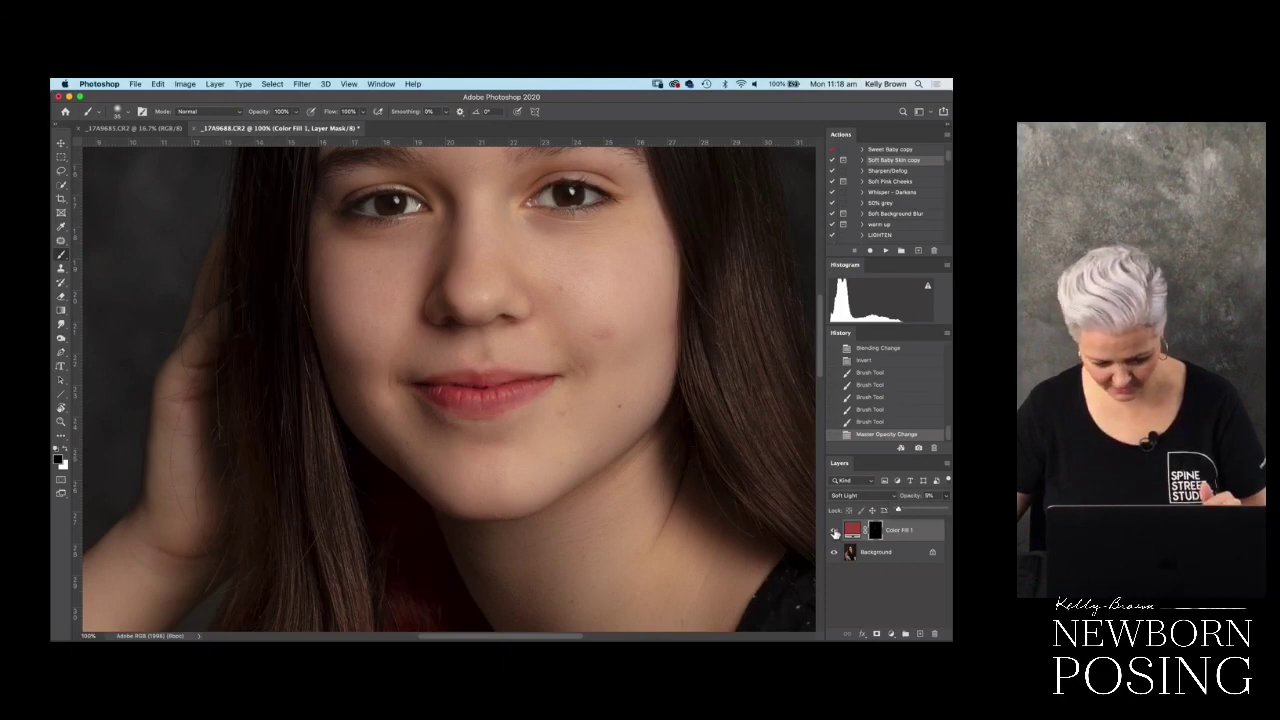
{"action": "key", "text": "super+plus"}
{"action": "key", "text": "super+plus"}
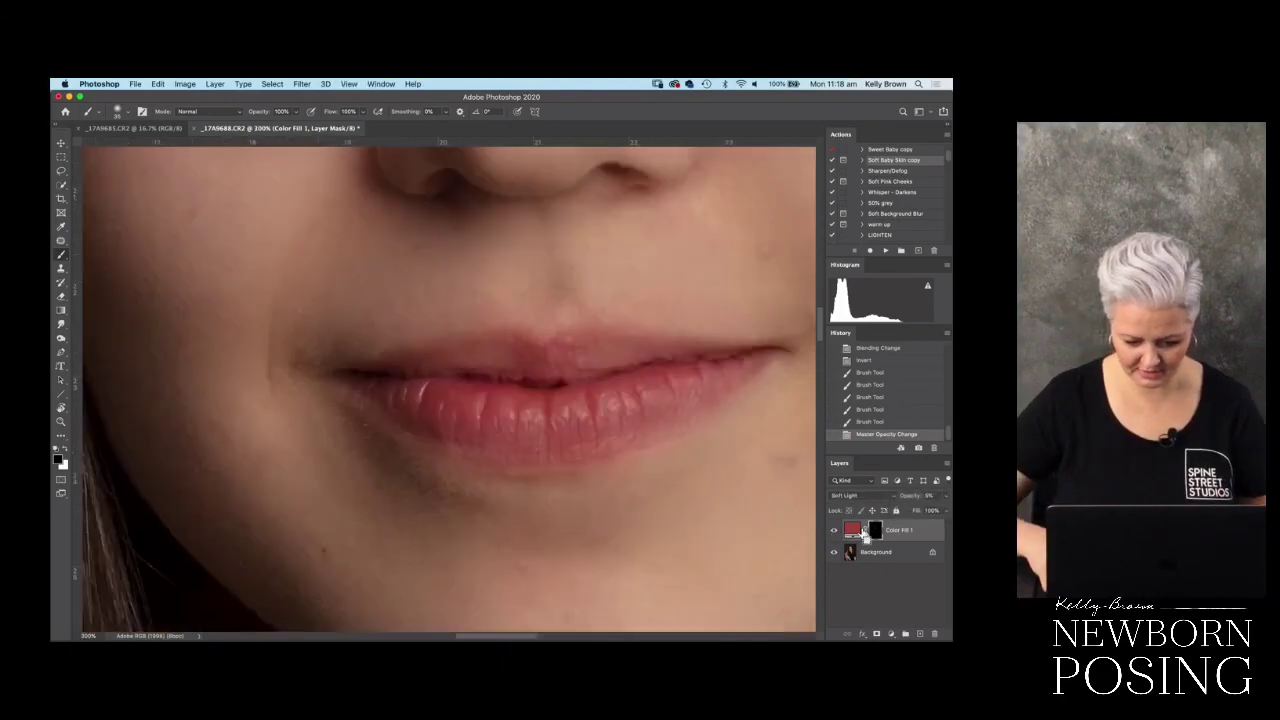
{"action": "left_click", "coordinate": [834, 531]}
{"action": "left_click", "coordinate": [834, 531]}
{"action": "left_click", "coordinate": [834, 531]}
{"action": "left_click", "coordinate": [834, 531]}
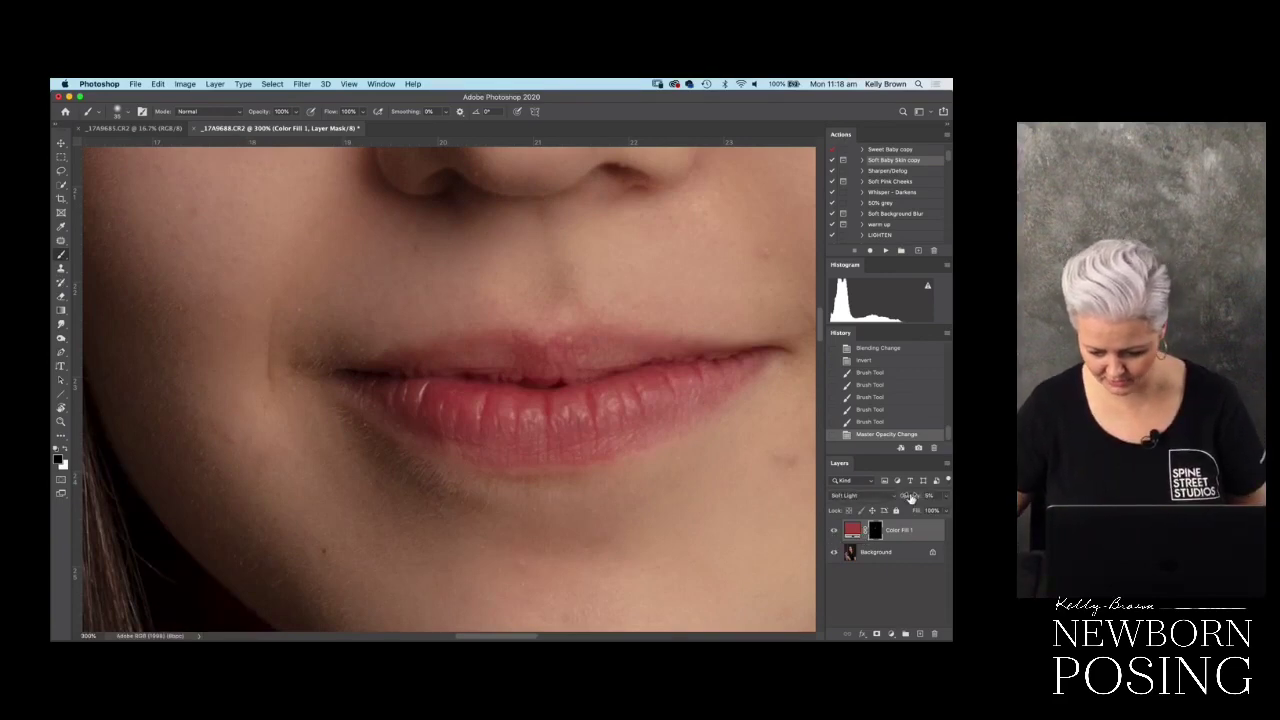
{"action": "left_click_drag", "start_coordinate": [909, 499], "coordinate": [912, 501]}
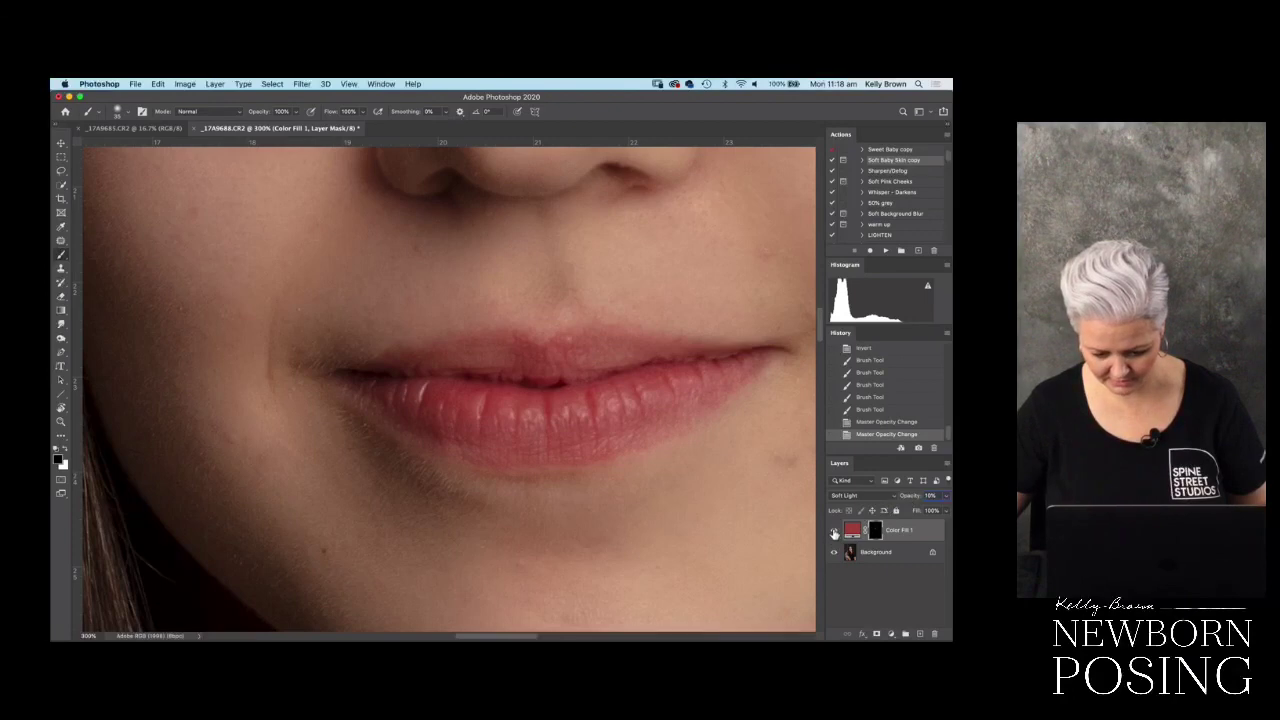
{"action": "key", "text": "super+0"}
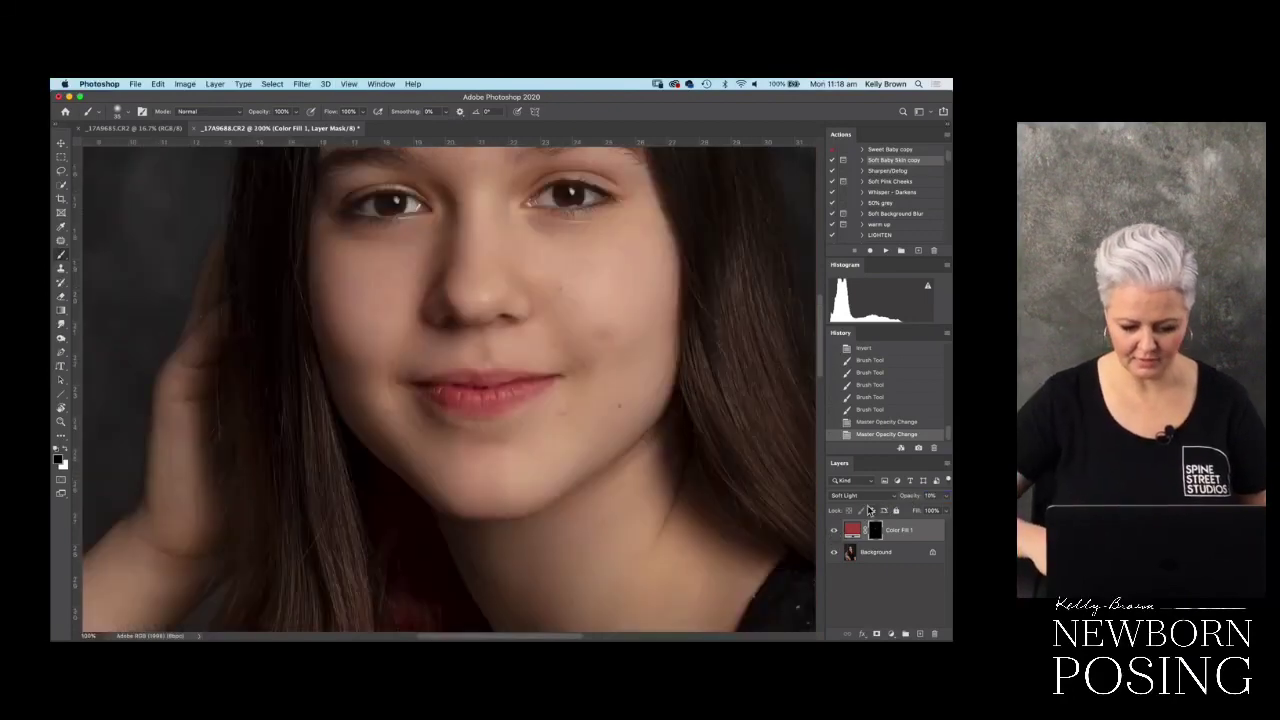
{"action": "key", "text": "super+minus"}
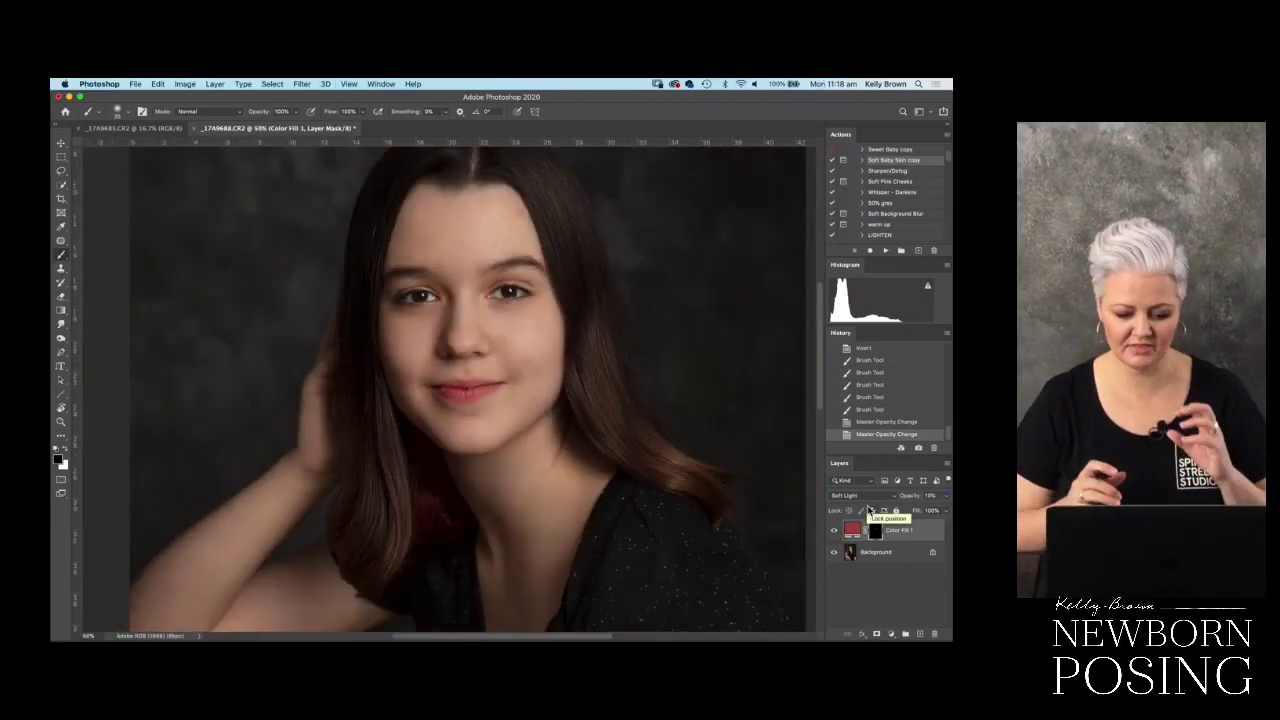
{"action": "left_click_drag", "start_coordinate": [912, 500], "coordinate": [913, 502]}
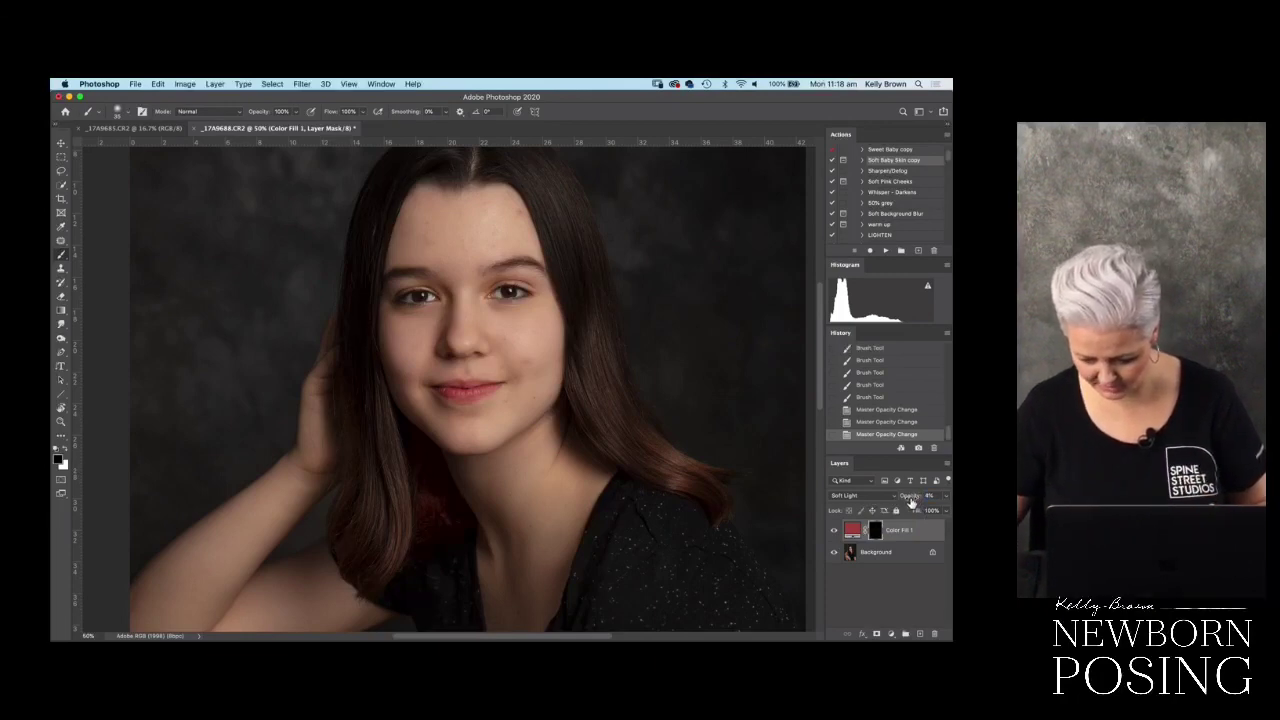
{"action": "key", "text": "super+minus"}
{"action": "key", "text": "super+minus"}
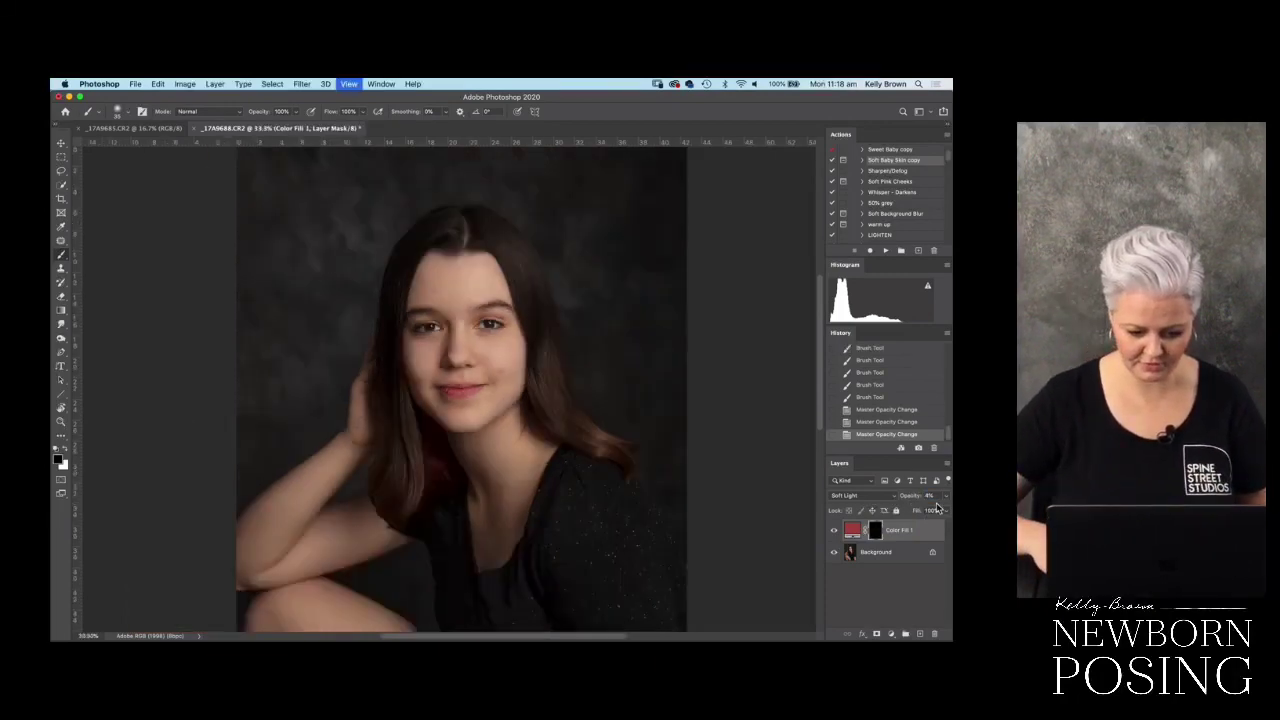
- Merge the visible layers and check the portrait close up and as a whole
{"action": "key", "text": "shift+super+e"}
{"action": "key", "text": "super+plus"}
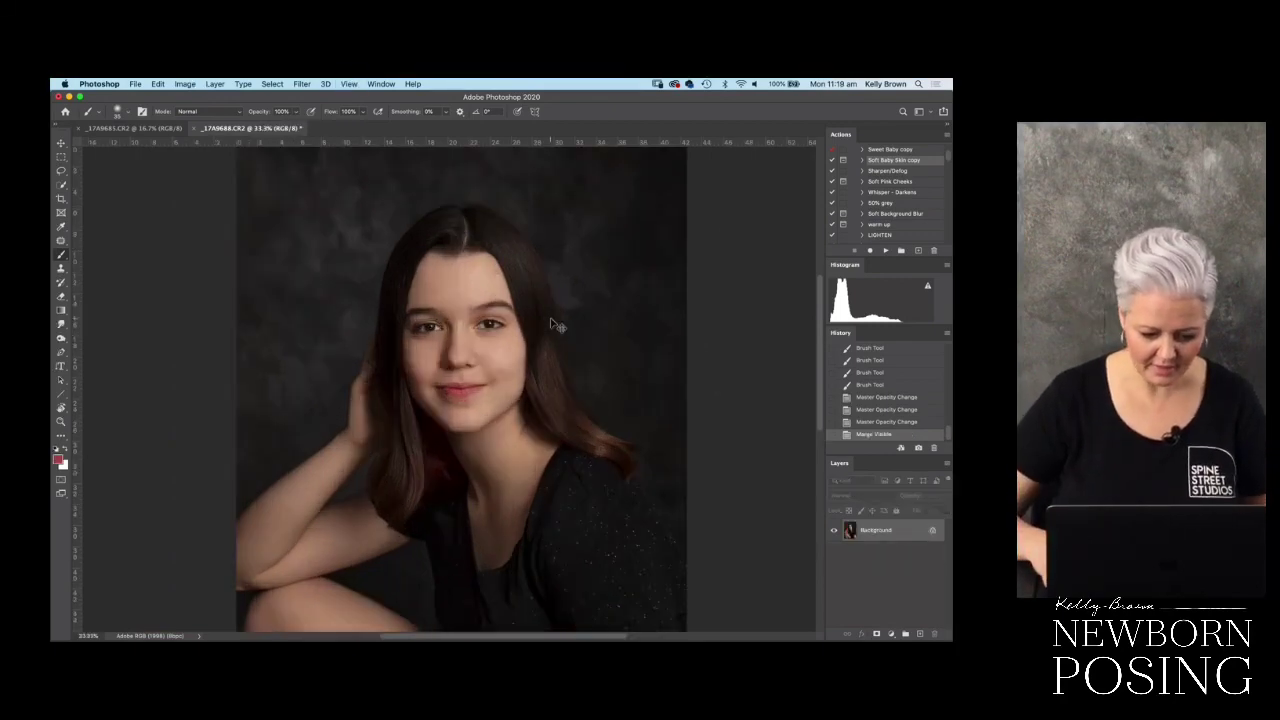
{"action": "key", "text": "super+plus"}
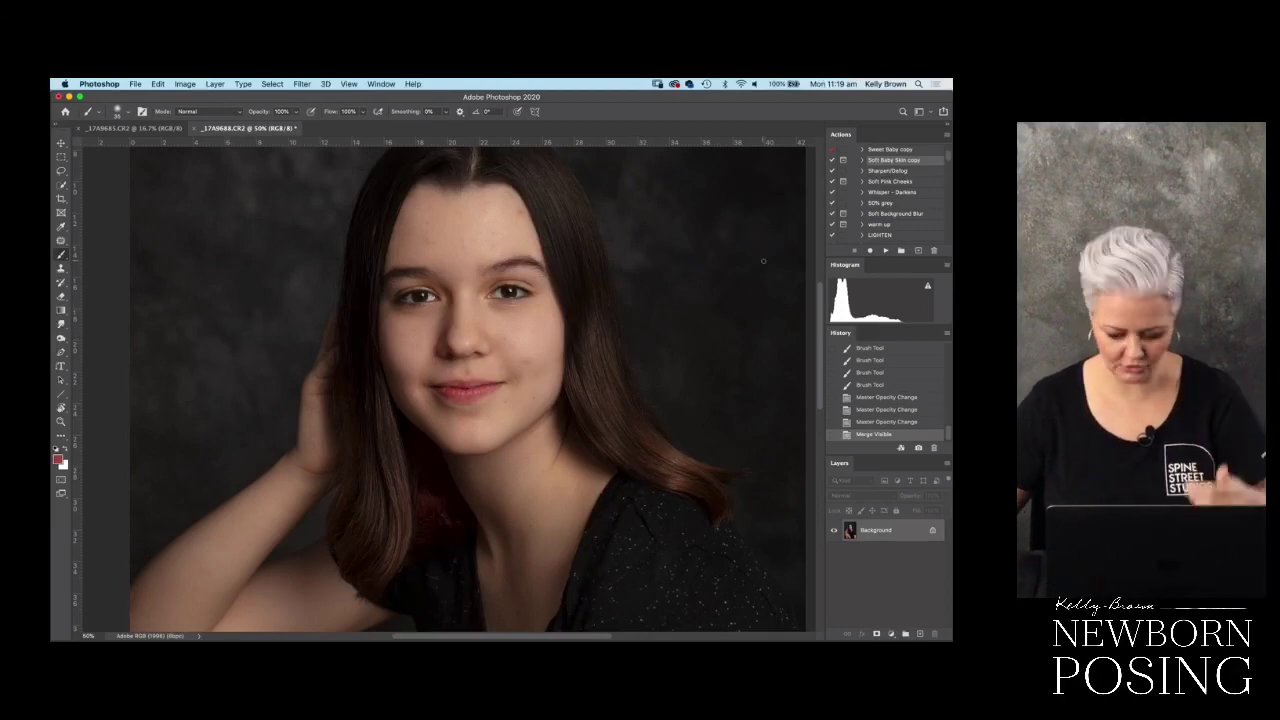
{"action": "key", "text": "super+minus"}
{"action": "key", "text": "super+minus"}
{"action": "key", "text": "super+minus"}
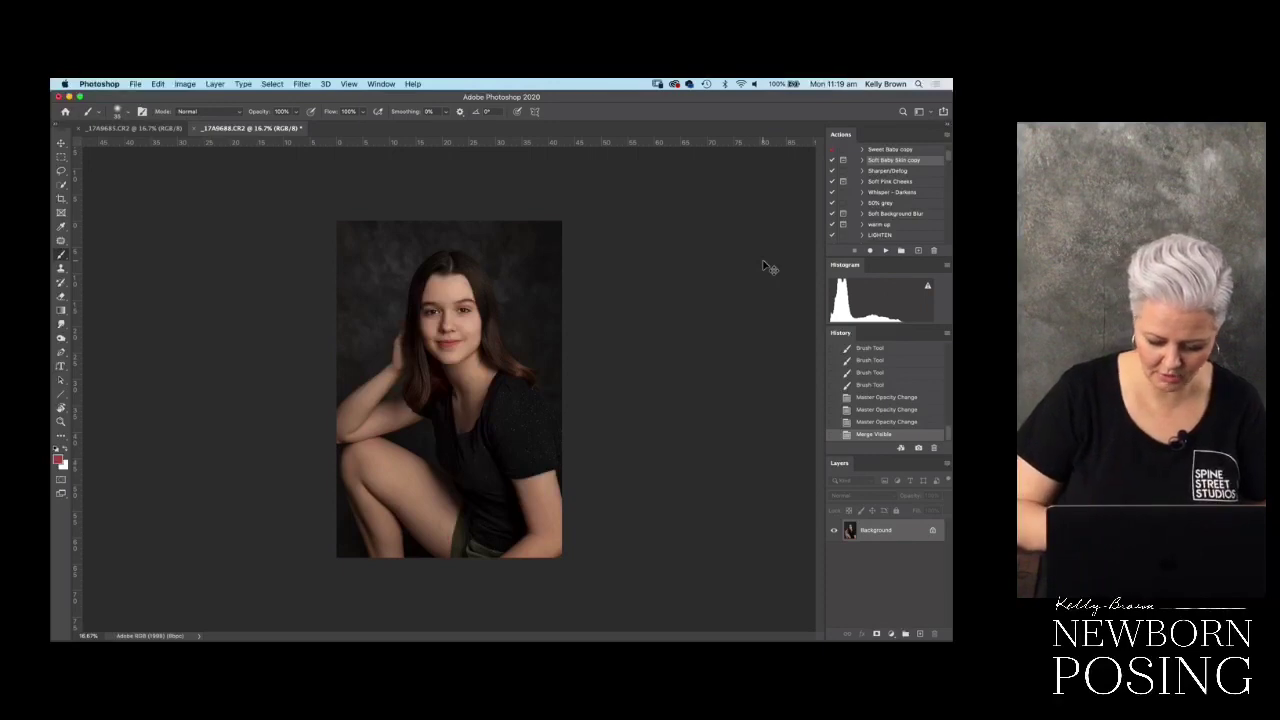
- Duplicate the background layer and apply Curves to the copy, moving the black point inward and the white point to input 241
{"action": "key", "text": "super+j"}
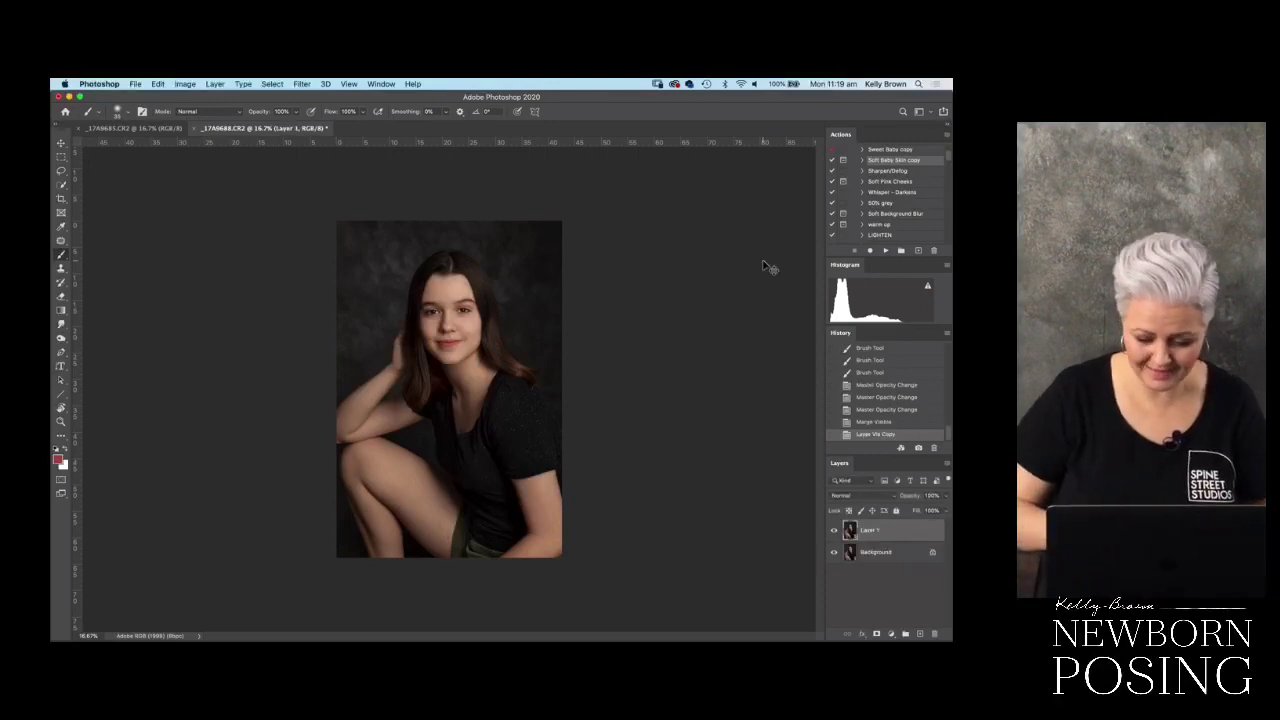
{"action": "key", "text": "super+m"}
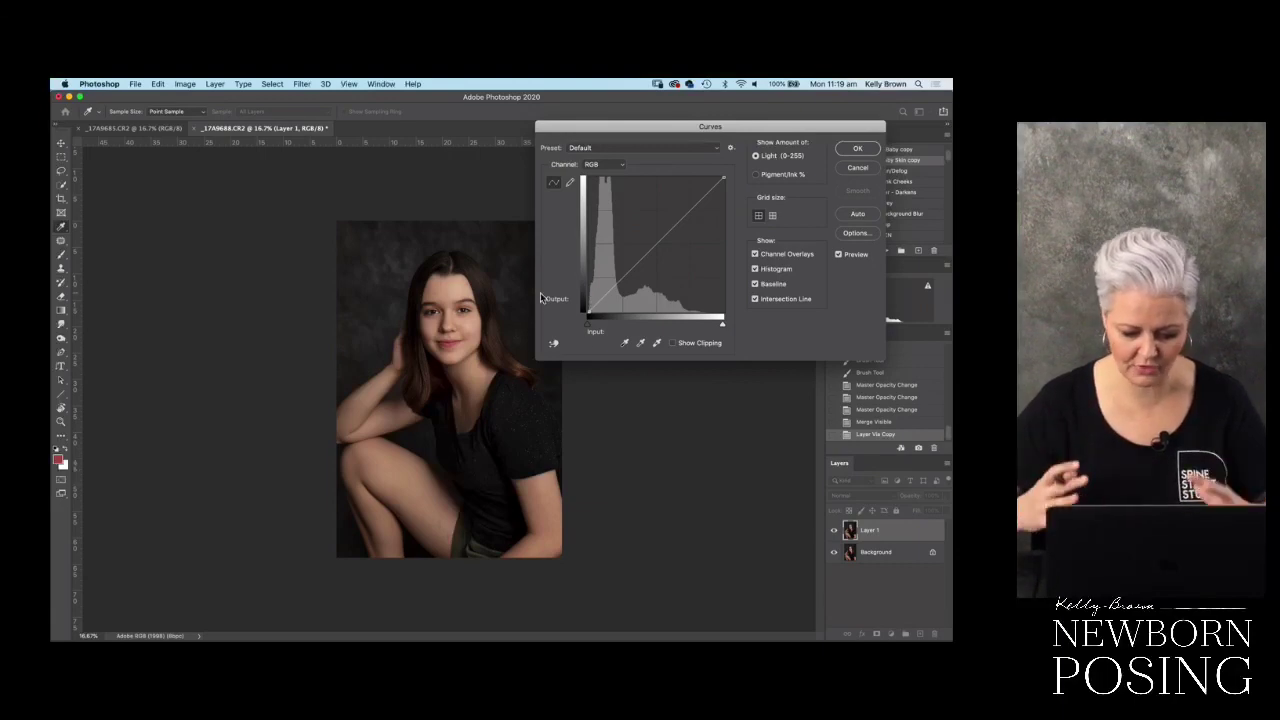
{"action": "key", "text": "super+plus"}
{"action": "left_click_drag", "start_coordinate": [596, 300], "coordinate": [589, 340]}
{"action": "key", "text": "alt"}
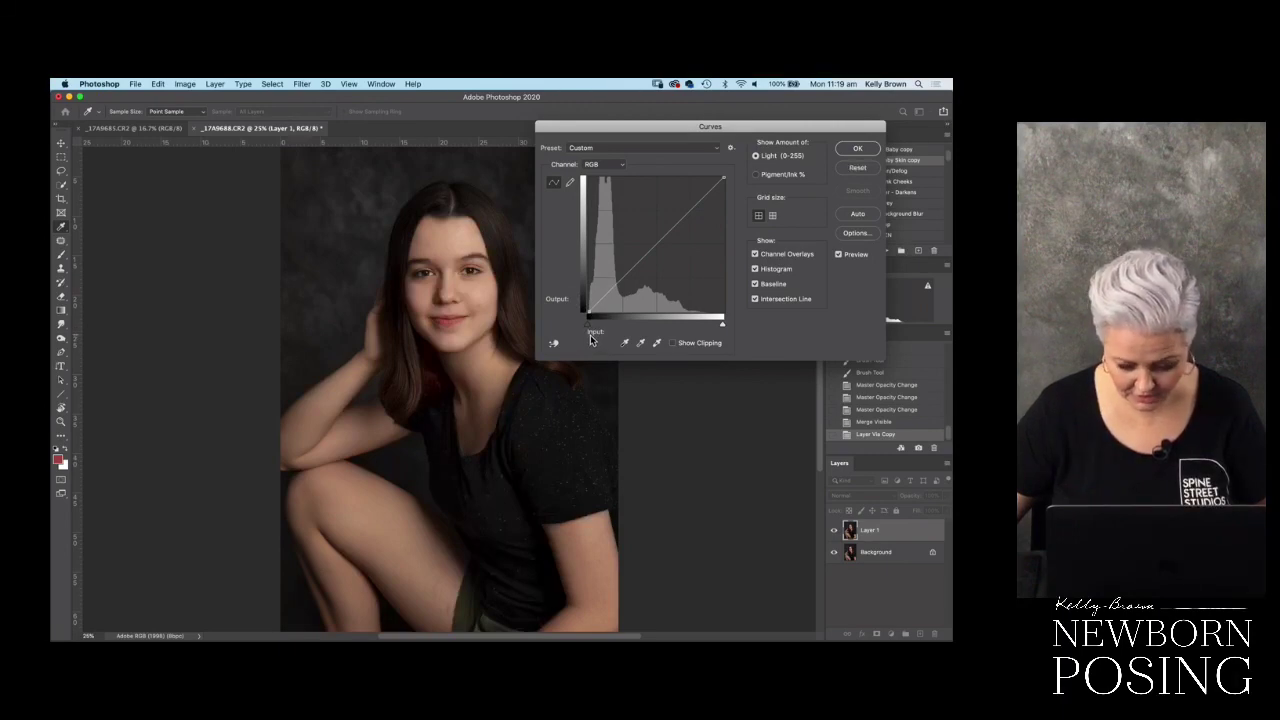
{"action": "mouse_move", "coordinate": [588, 327]}
{"action": "left_mouse_down"}
{"action": "mouse_move", "coordinate": [616, 336]}
{"action": "mouse_move", "coordinate": [594, 331]}
{"action": "left_mouse_up"}
{"action": "mouse_move", "coordinate": [723, 330]}
{"action": "left_mouse_down"}
{"action": "mouse_move", "coordinate": [684, 325]}
{"action": "mouse_move", "coordinate": [716, 323]}
{"action": "left_mouse_up"}
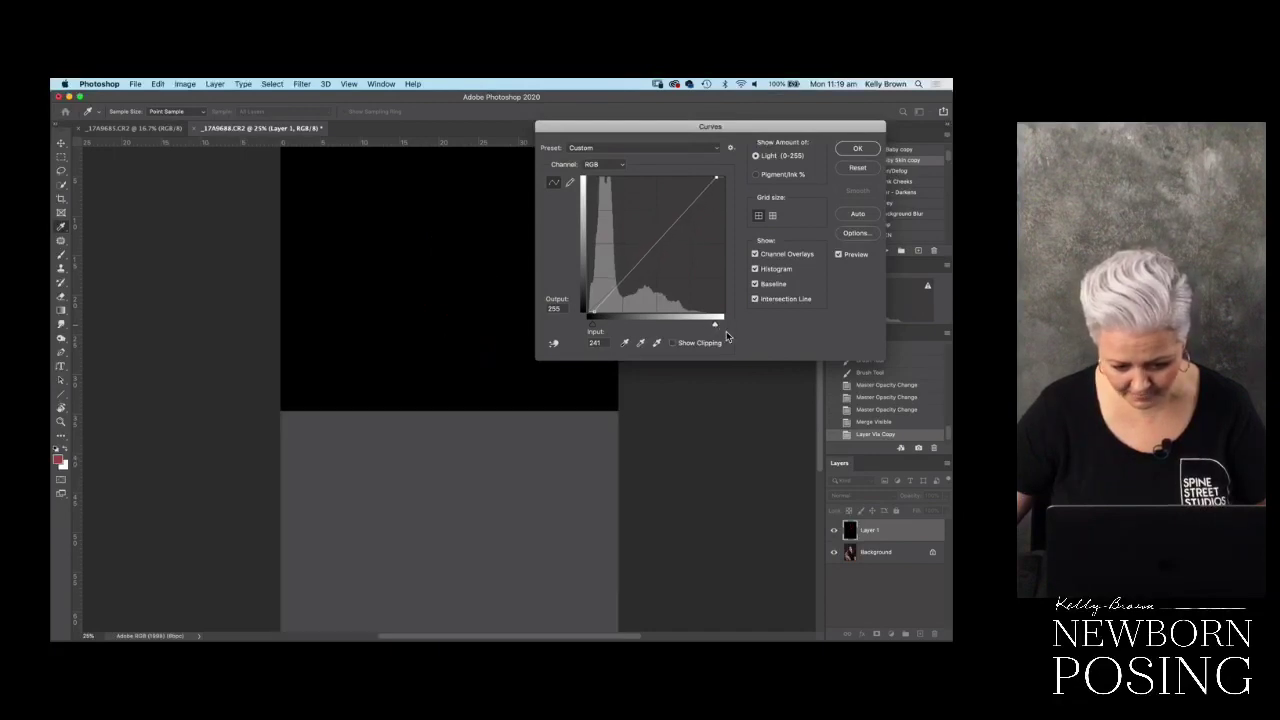
{"action": "left_click", "coordinate": [856, 149]}
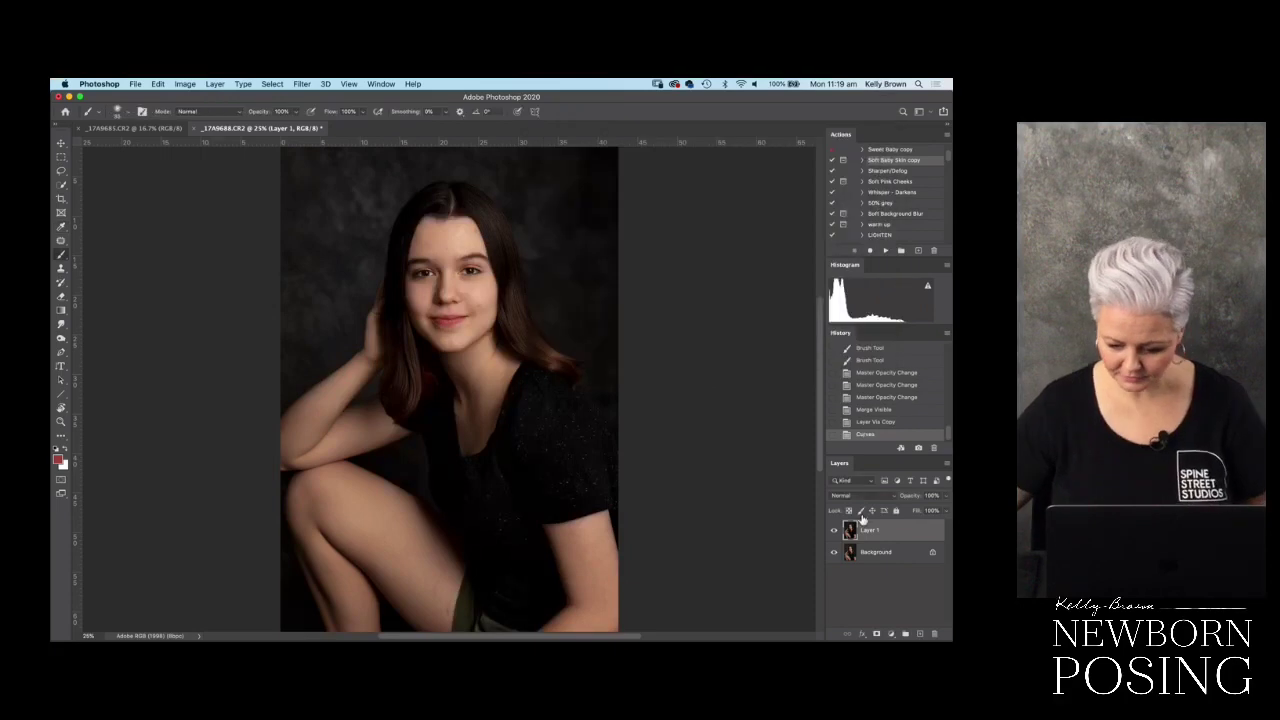
- Add a layer mask to the Curves-adjusted copy, invert it to black and make white the foreground colour
{"action": "left_click", "coordinate": [877, 634]}
{"action": "key", "text": "super+i"}
{"action": "key", "text": "x"}
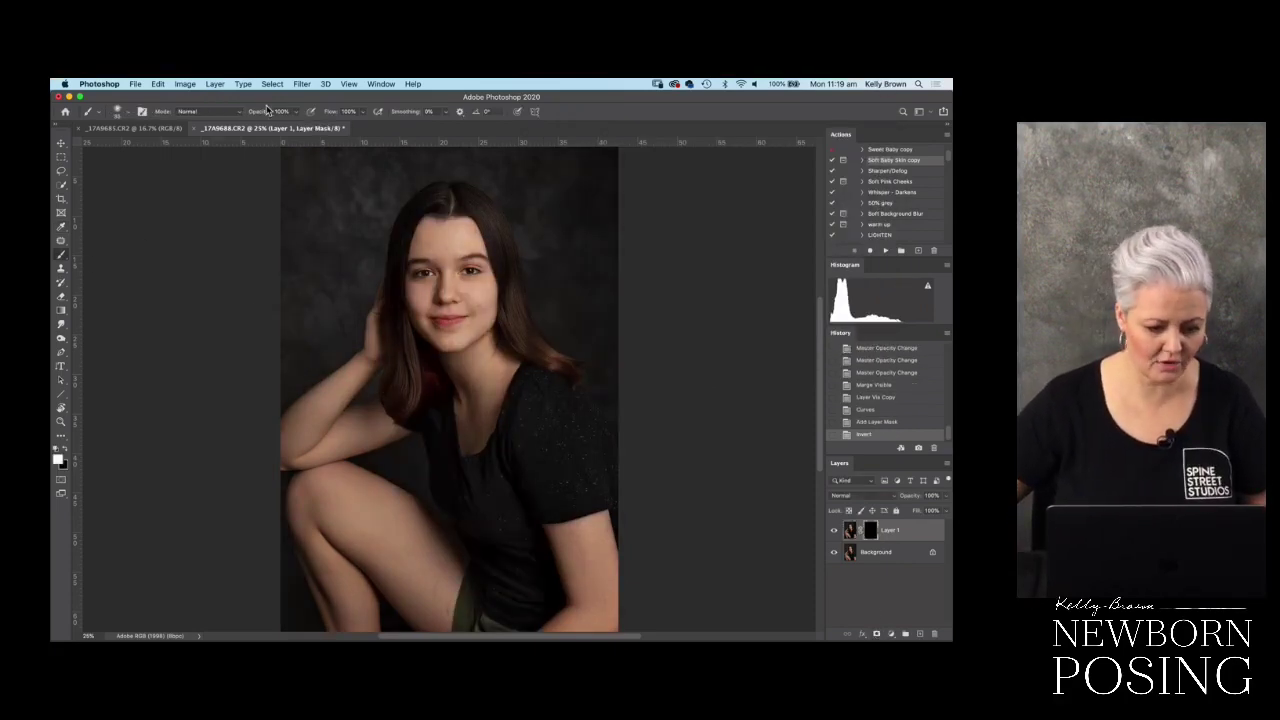
- Lower the brush opacity and paint white on the mask over the face and neck to reveal the contrast
{"action": "left_click_drag", "start_coordinate": [297, 111], "coordinate": [296, 145]}
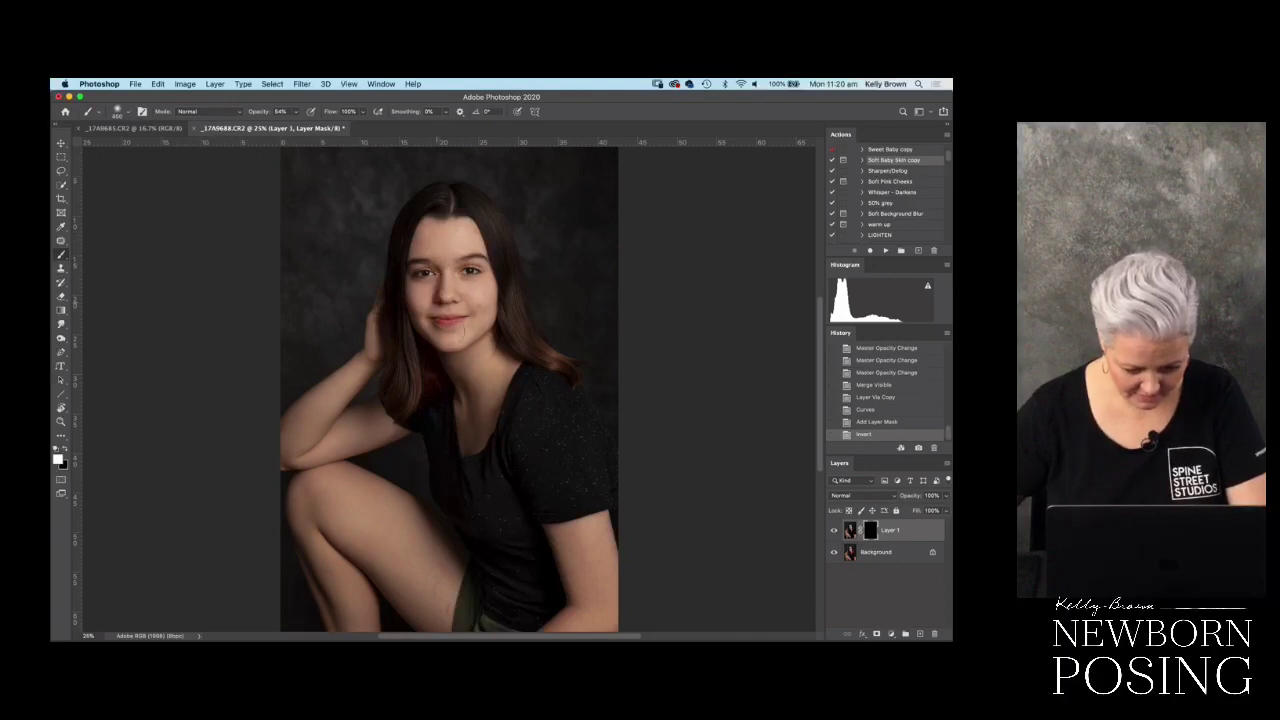
{"action": "left_click_drag", "start_coordinate": [470, 285], "coordinate": [479, 295]}
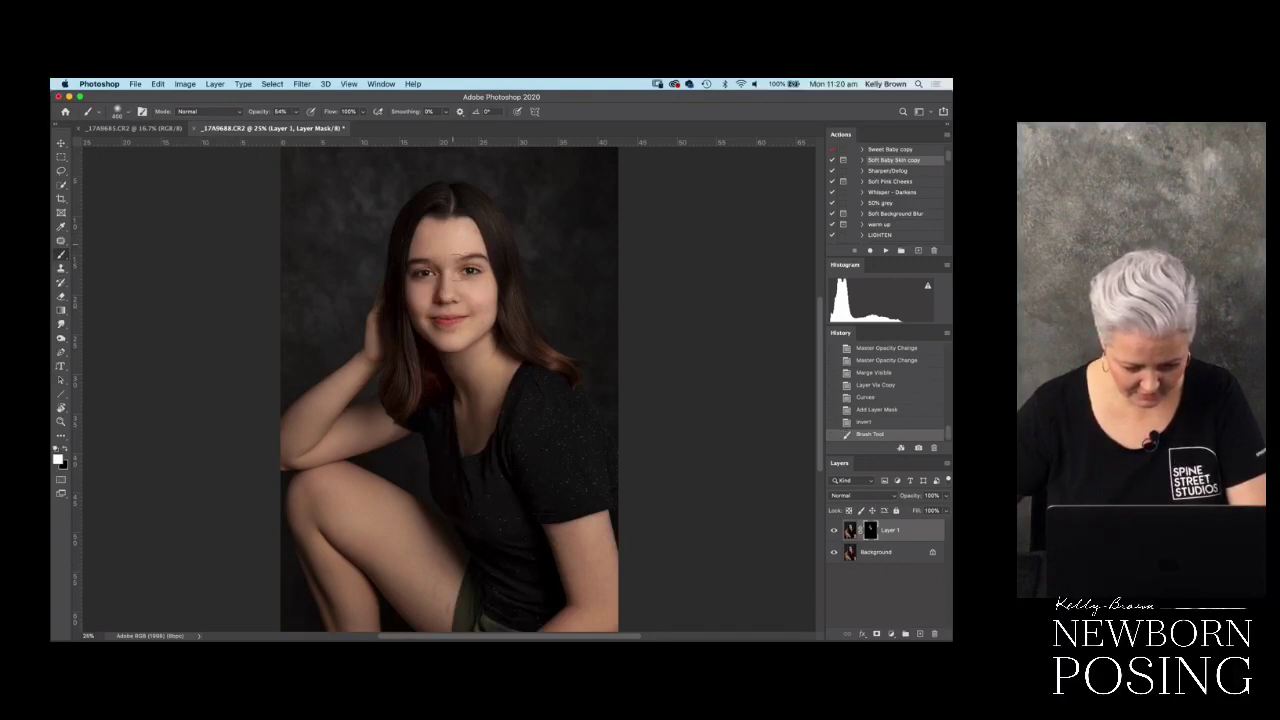
{"action": "left_click_drag", "start_coordinate": [464, 338], "coordinate": [479, 305]}
{"action": "left_click", "coordinate": [471, 365]}
- Paint white on the Layer 1 mask over the arms, legs and remaining skin areas to bring in the Curves contrast
{"action": "scroll", "coordinate": [460, 340], "scroll_direction": "down", "scroll_amount": 5}
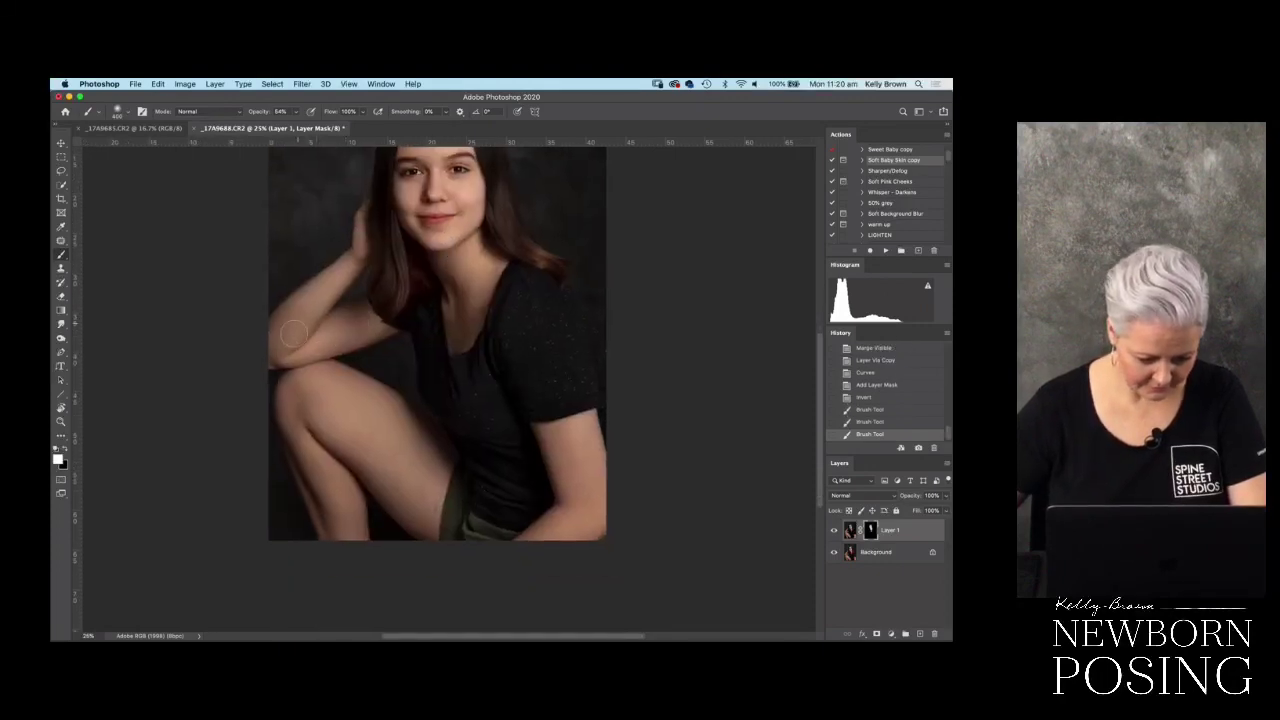
{"action": "left_click_drag", "start_coordinate": [365, 240], "coordinate": [362, 278]}
{"action": "left_click_drag", "start_coordinate": [300, 412], "coordinate": [318, 430]}
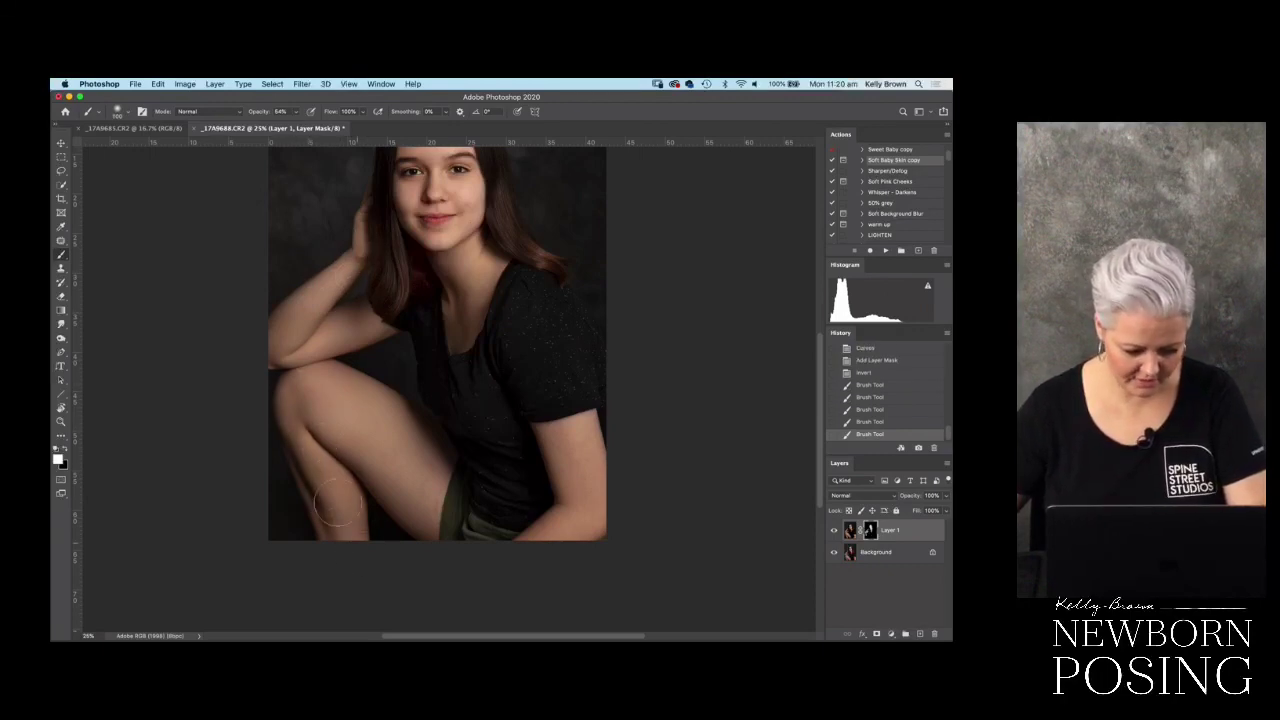
{"action": "mouse_move", "coordinate": [305, 383]}
{"action": "left_mouse_down"}
{"action": "mouse_move", "coordinate": [329, 427]}
{"action": "mouse_move", "coordinate": [536, 475]}
{"action": "left_mouse_up"}
{"action": "left_click_drag", "start_coordinate": [603, 432], "coordinate": [612, 463]}
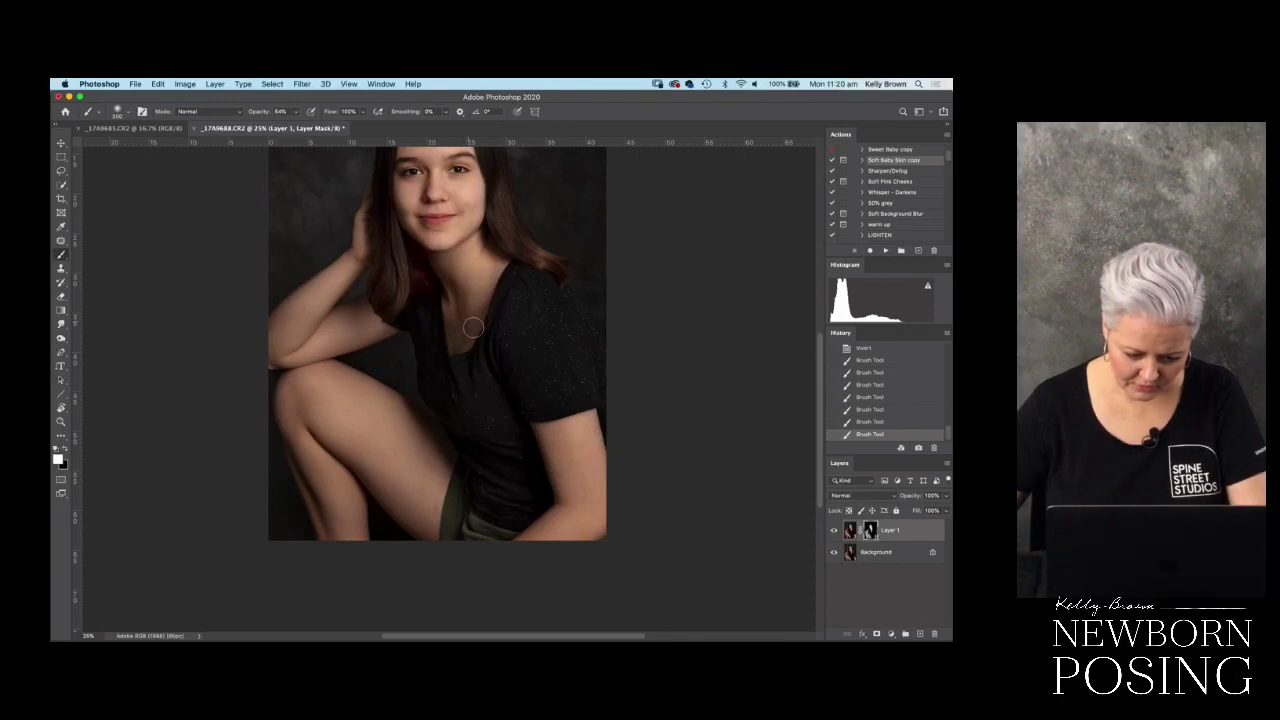
{"action": "left_click_drag", "start_coordinate": [444, 258], "coordinate": [381, 297]}
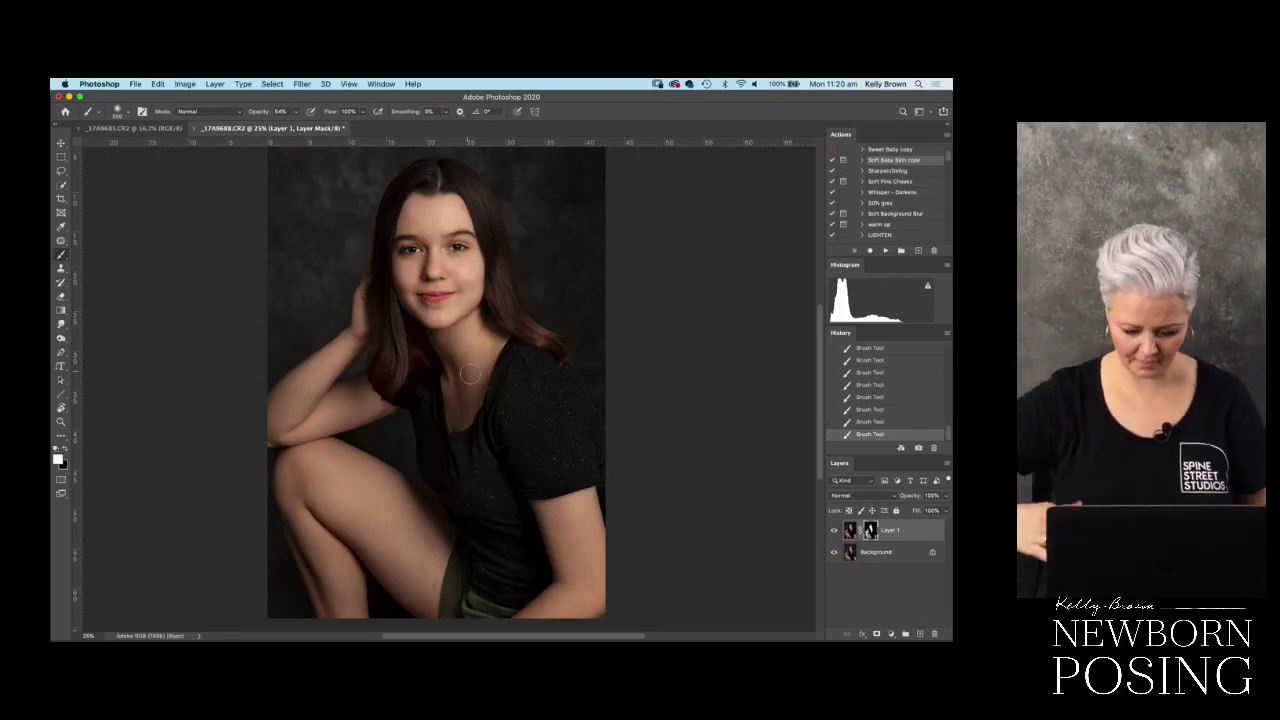
- Compare the portrait with the masked Curves layer on and off at 33.3% and 50% zoom
{"action": "key", "text": "super+plus"}
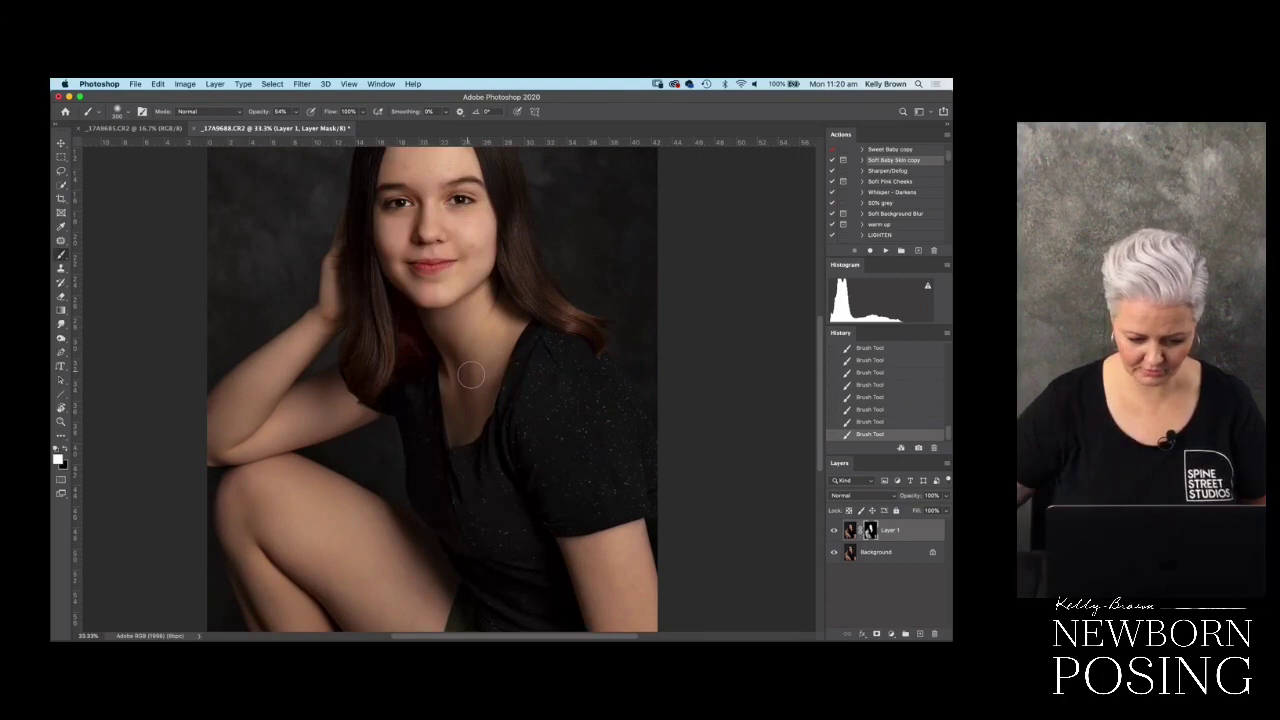
{"action": "left_click", "coordinate": [835, 531]}
{"action": "left_click", "coordinate": [835, 531]}
{"action": "left_click", "coordinate": [835, 531]}
{"action": "left_click", "coordinate": [835, 531]}
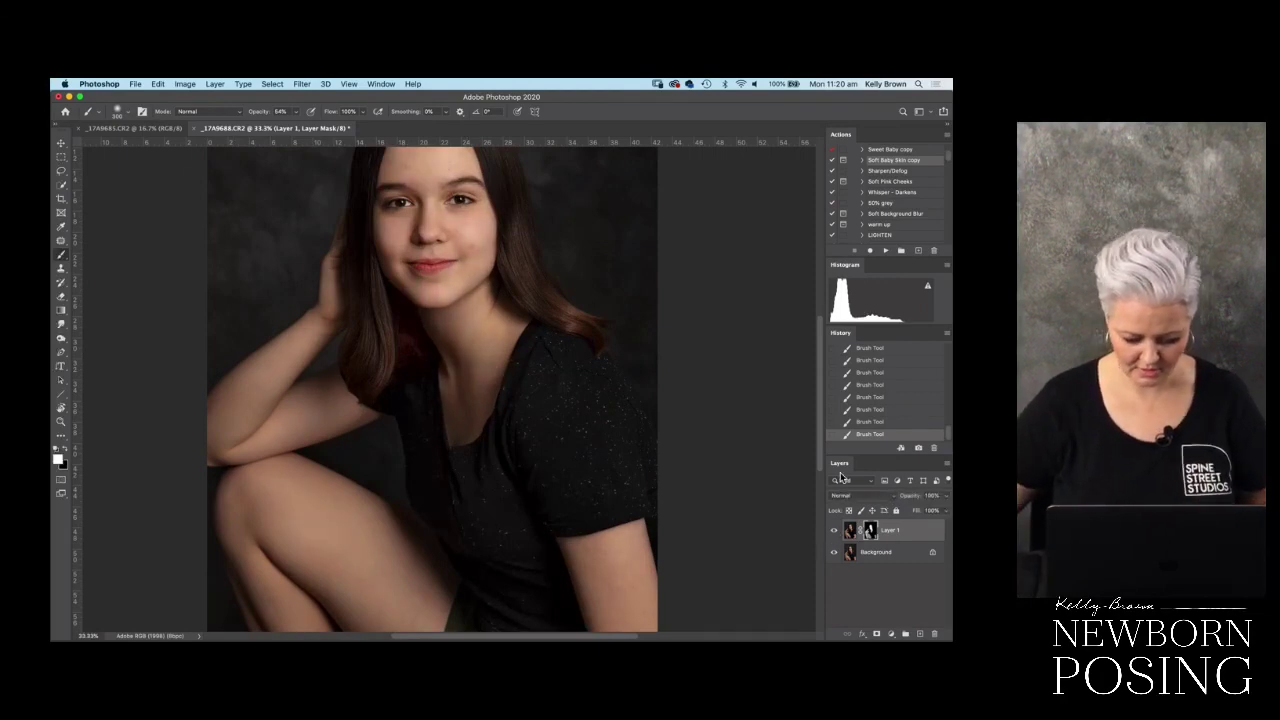
{"action": "key", "text": "super+plus"}
{"action": "scroll", "coordinate": [670, 400], "scroll_direction": "up", "scroll_amount": 5}
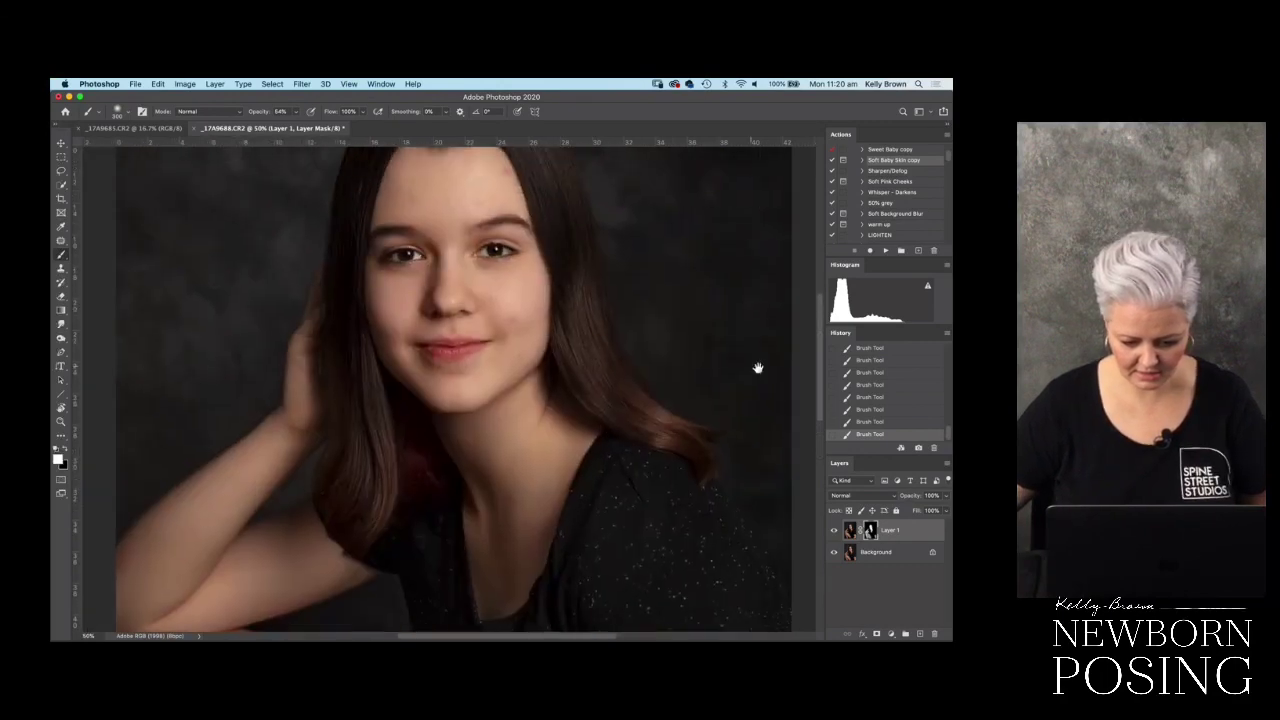
{"action": "left_click", "coordinate": [835, 531]}
{"action": "left_click", "coordinate": [835, 531]}
{"action": "left_click", "coordinate": [835, 531]}
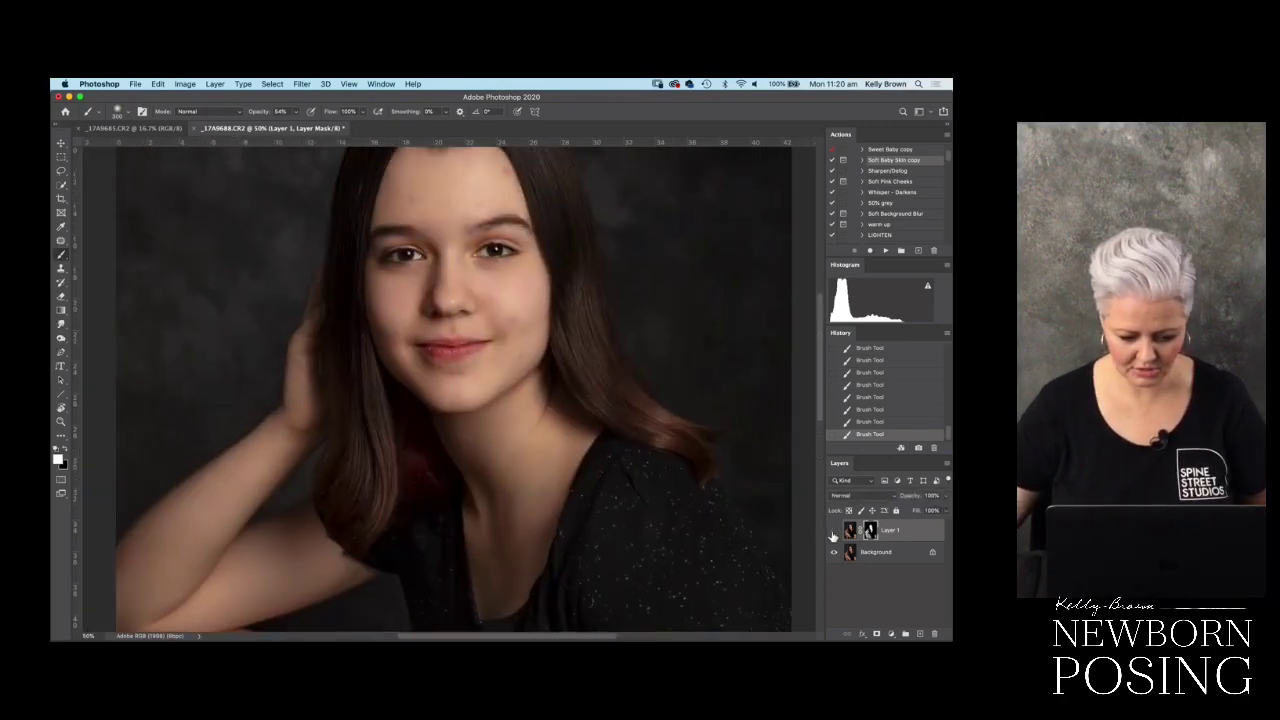
{"action": "left_click", "coordinate": [835, 531]}
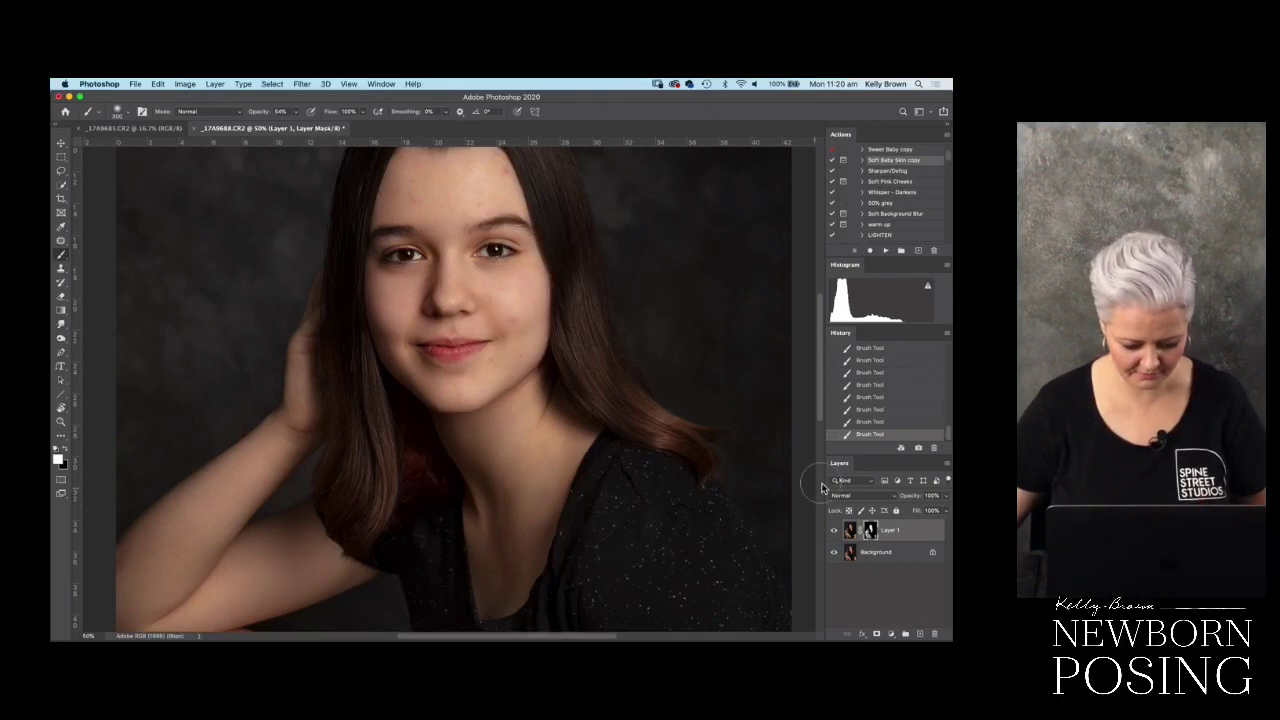
- Merge the visible layers and run the 50% grey action to add a grey Overlay layer
{"action": "key", "text": "super+shift+e"}
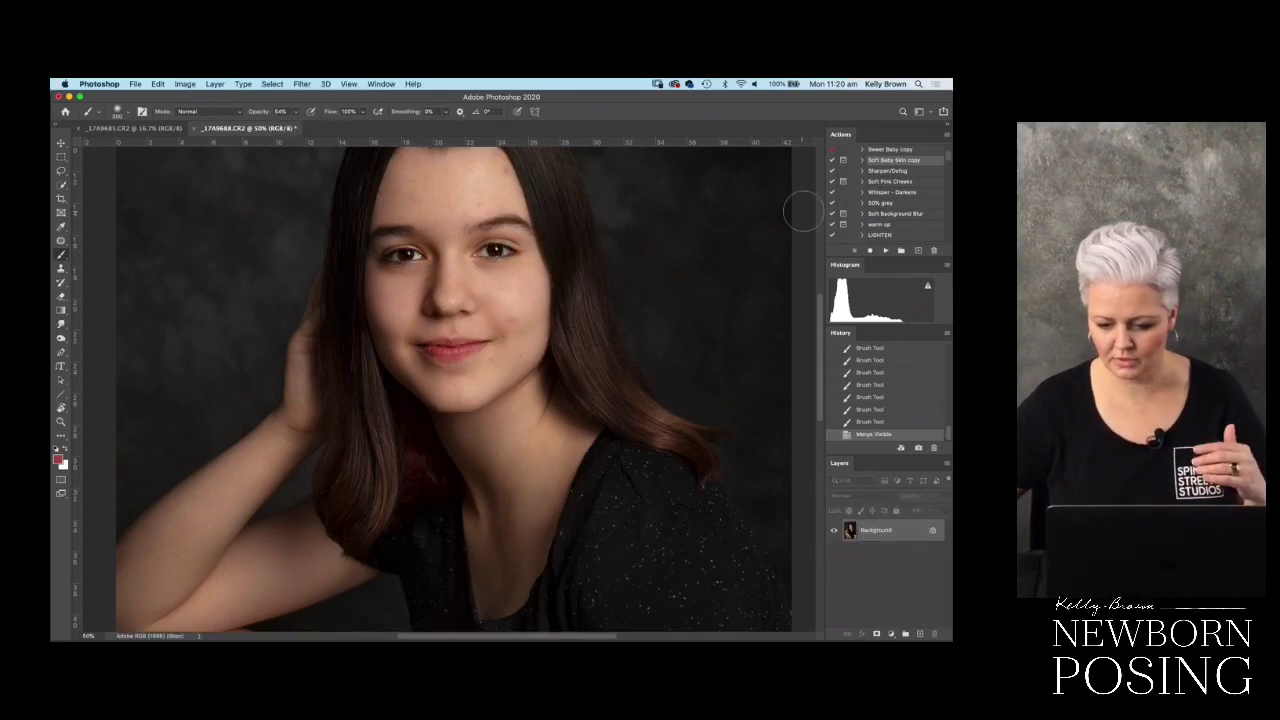
{"action": "left_click", "coordinate": [882, 207]}
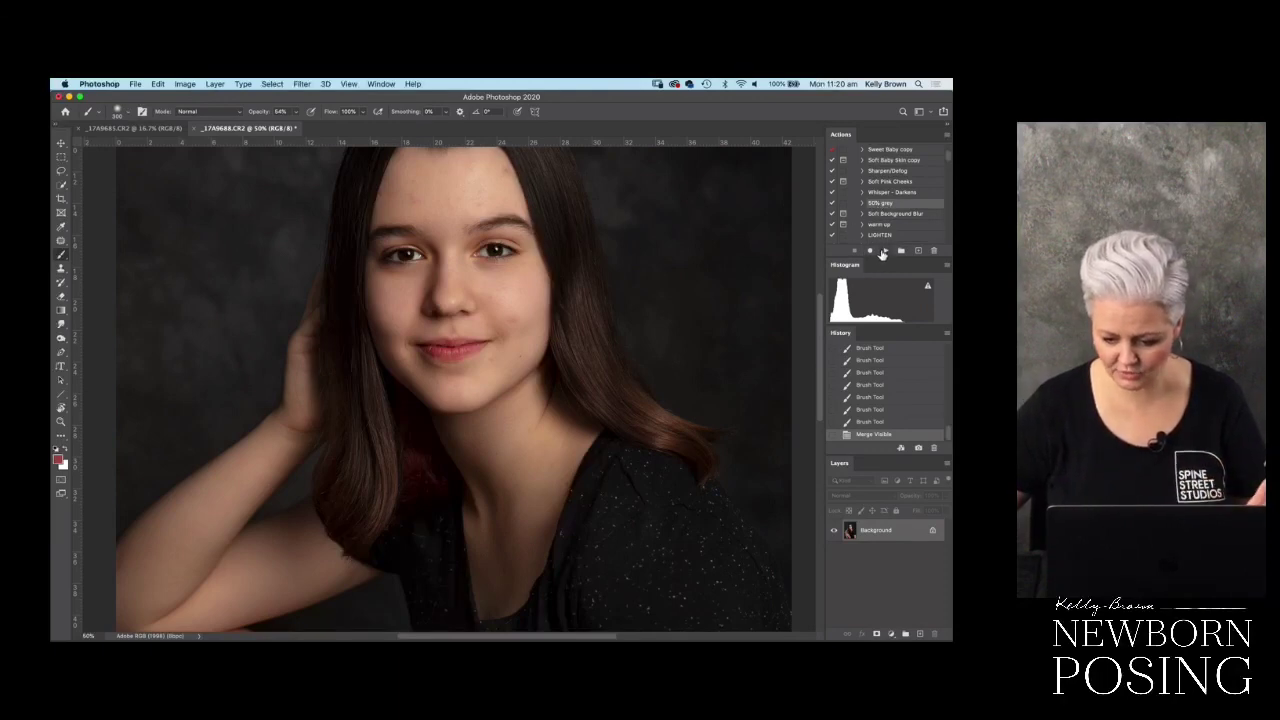
{"action": "left_click", "coordinate": [884, 251]}
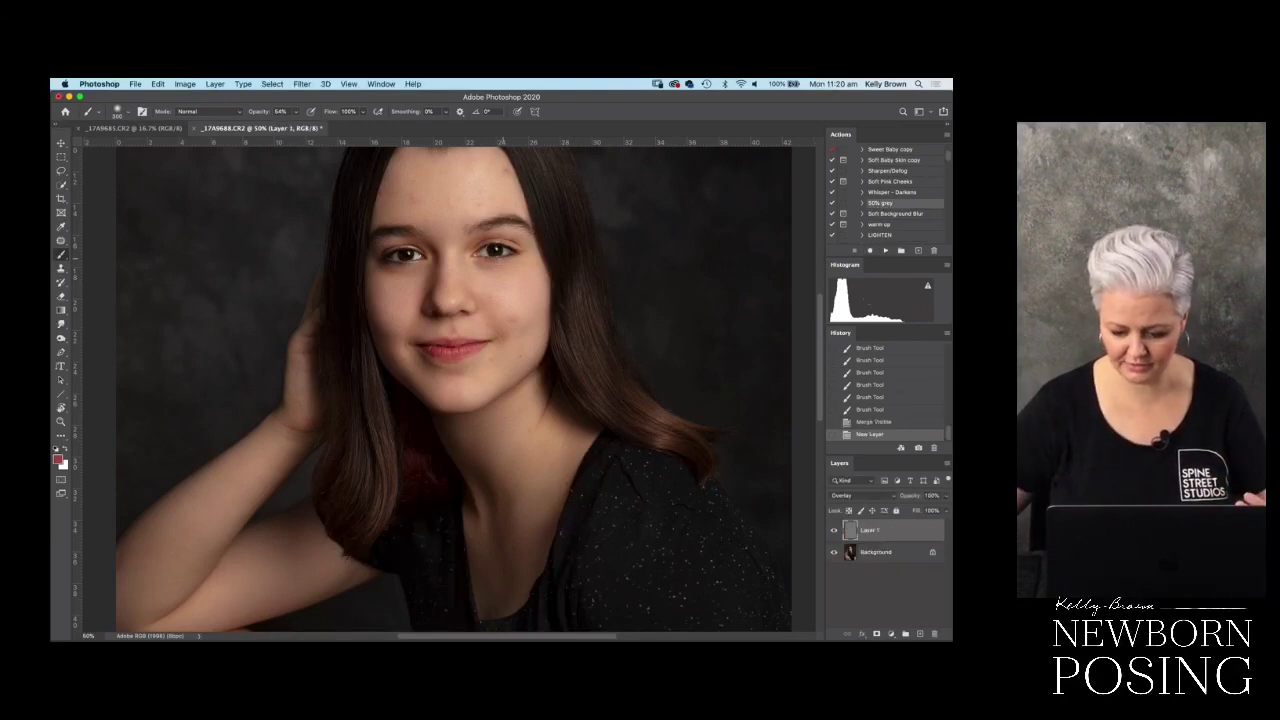
- Set the brush to black at 4% opacity and darken the shadow around the jaw on the grey Overlay layer
{"action": "left_click", "coordinate": [296, 111]}
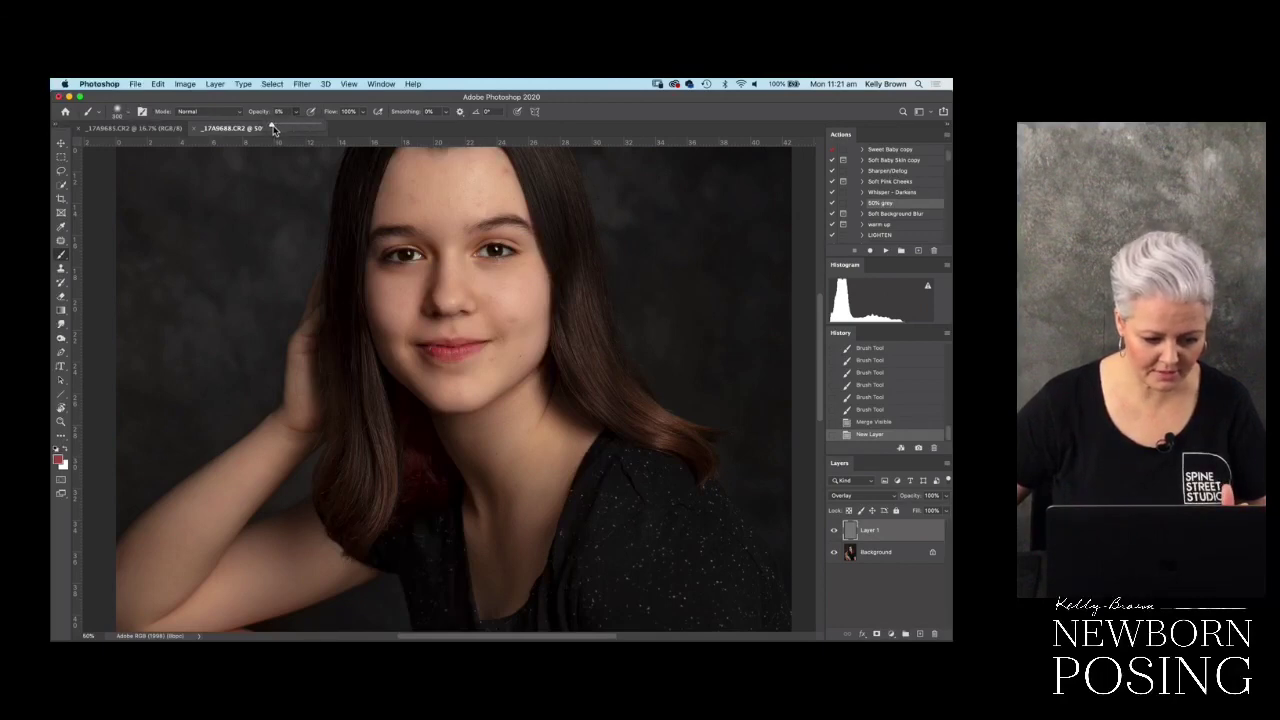
{"action": "left_click", "coordinate": [59, 459]}
{"action": "left_click", "coordinate": [637, 237]}
{"action": "key", "text": "Return"}
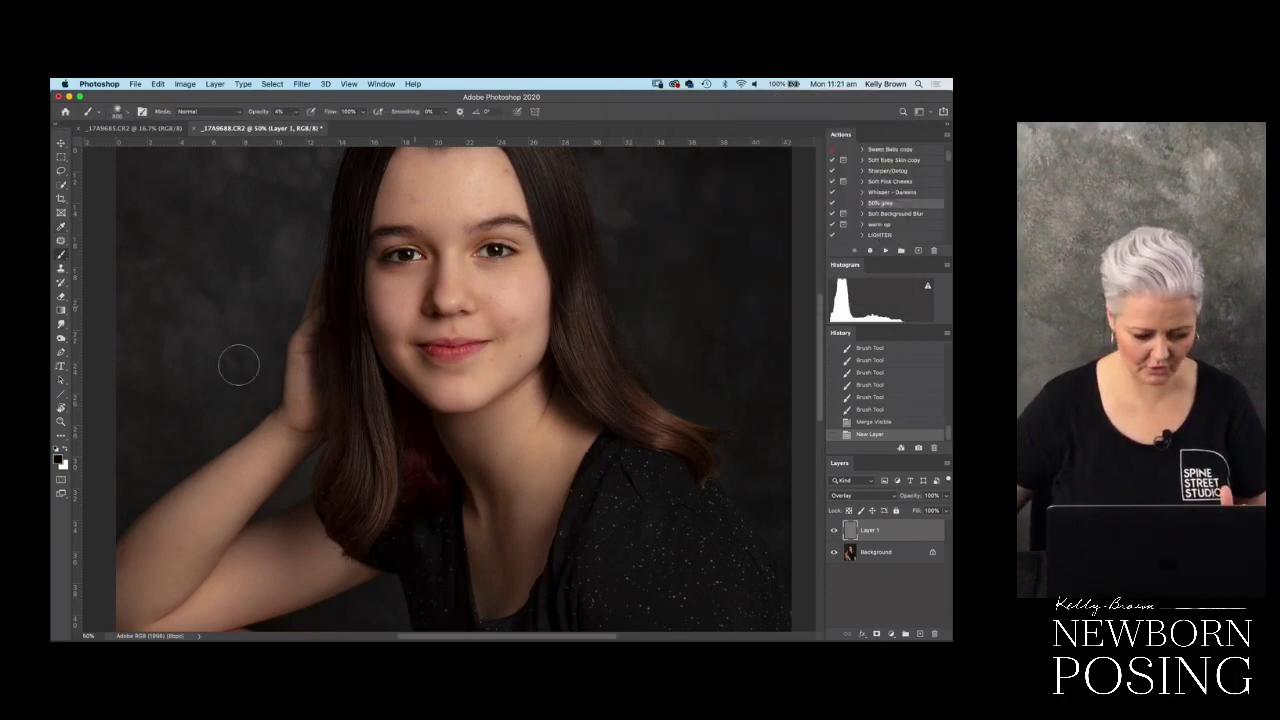
{"action": "left_click", "coordinate": [437, 414]}
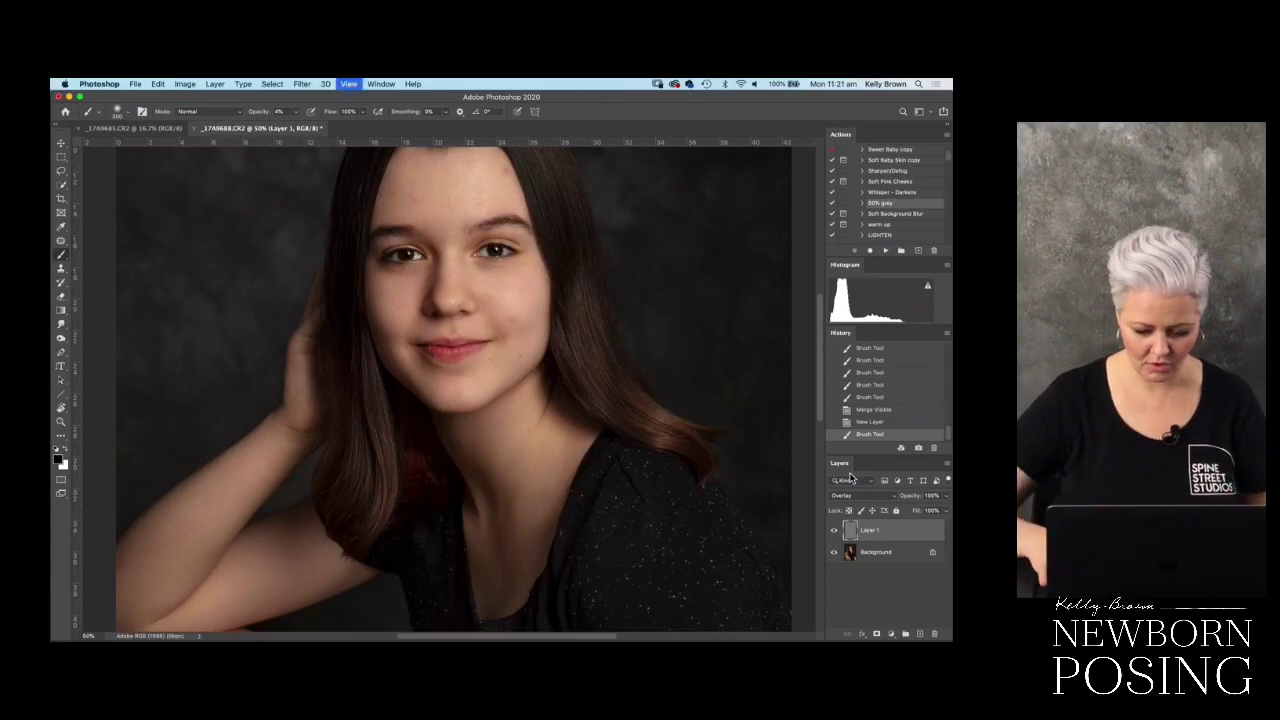
- Switch to a small white brush at 3% opacity and lighten the dark areas under the eye and beside the nose
{"action": "key", "text": "super+plus"}
{"action": "key", "text": "super+plus"}
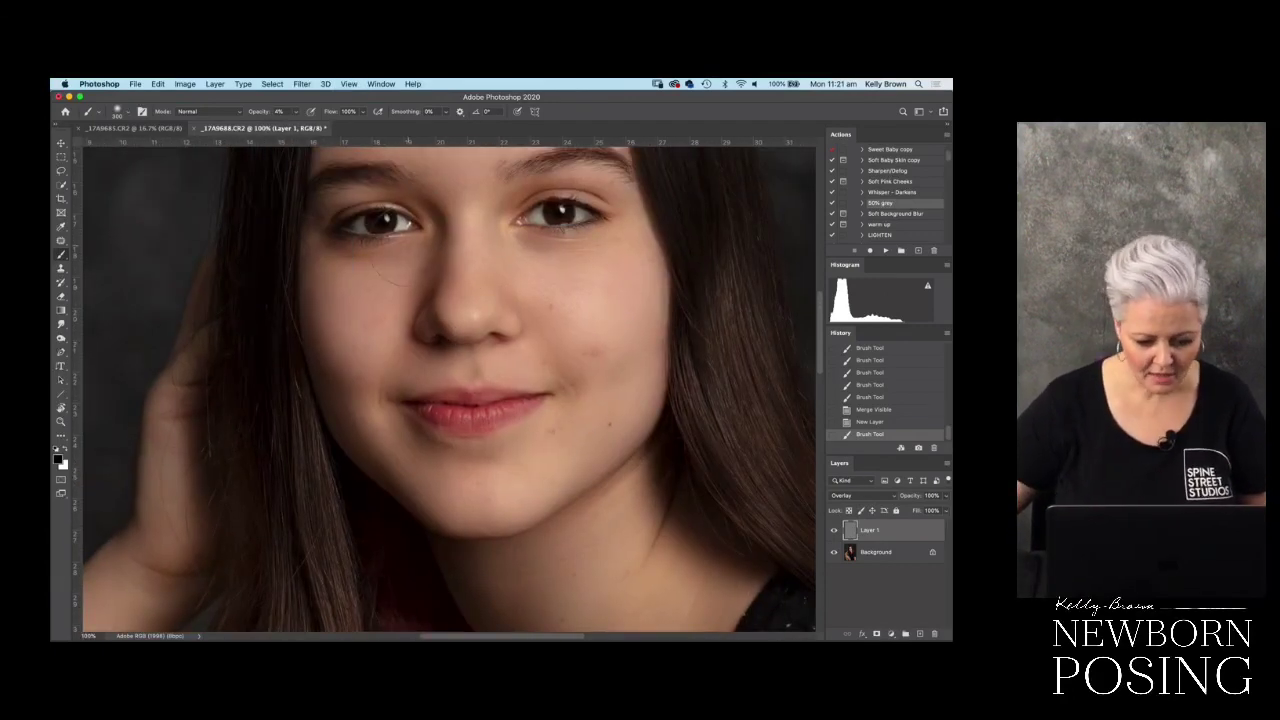
{"action": "key", "text": "x"}
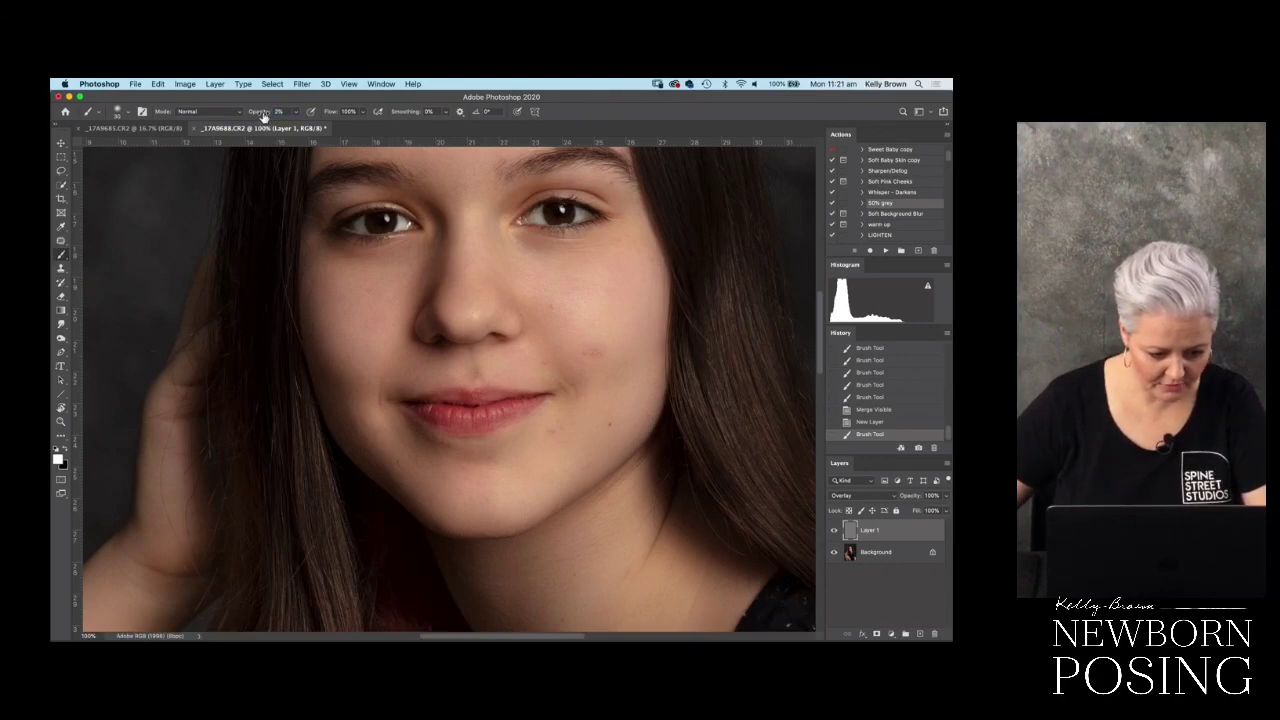
{"action": "key", "text": "Return"}
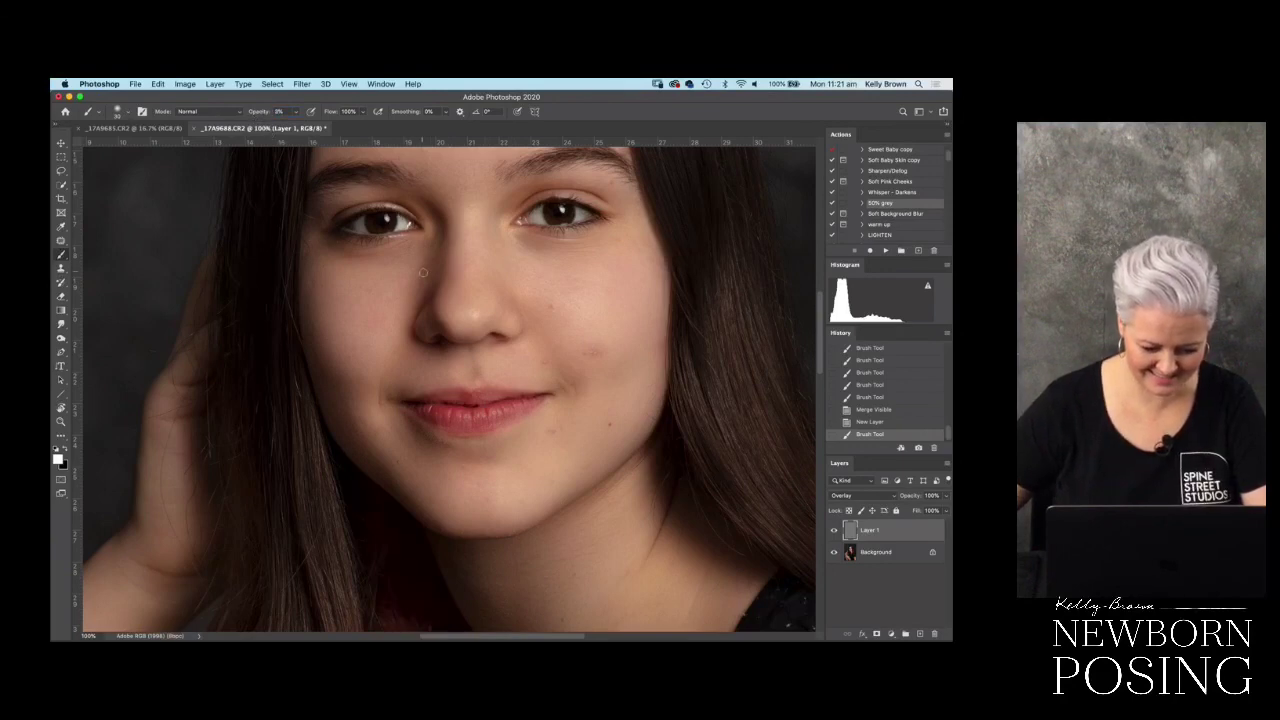
{"action": "mouse_move", "coordinate": [425, 268]}
{"action": "left_mouse_down"}
{"action": "mouse_move", "coordinate": [438, 229]}
{"action": "mouse_move", "coordinate": [423, 249]}
{"action": "mouse_move", "coordinate": [357, 259]}
{"action": "mouse_move", "coordinate": [408, 251]}
{"action": "mouse_move", "coordinate": [387, 290]}
{"action": "mouse_move", "coordinate": [377, 263]}
{"action": "mouse_move", "coordinate": [414, 276]}
{"action": "left_mouse_up"}
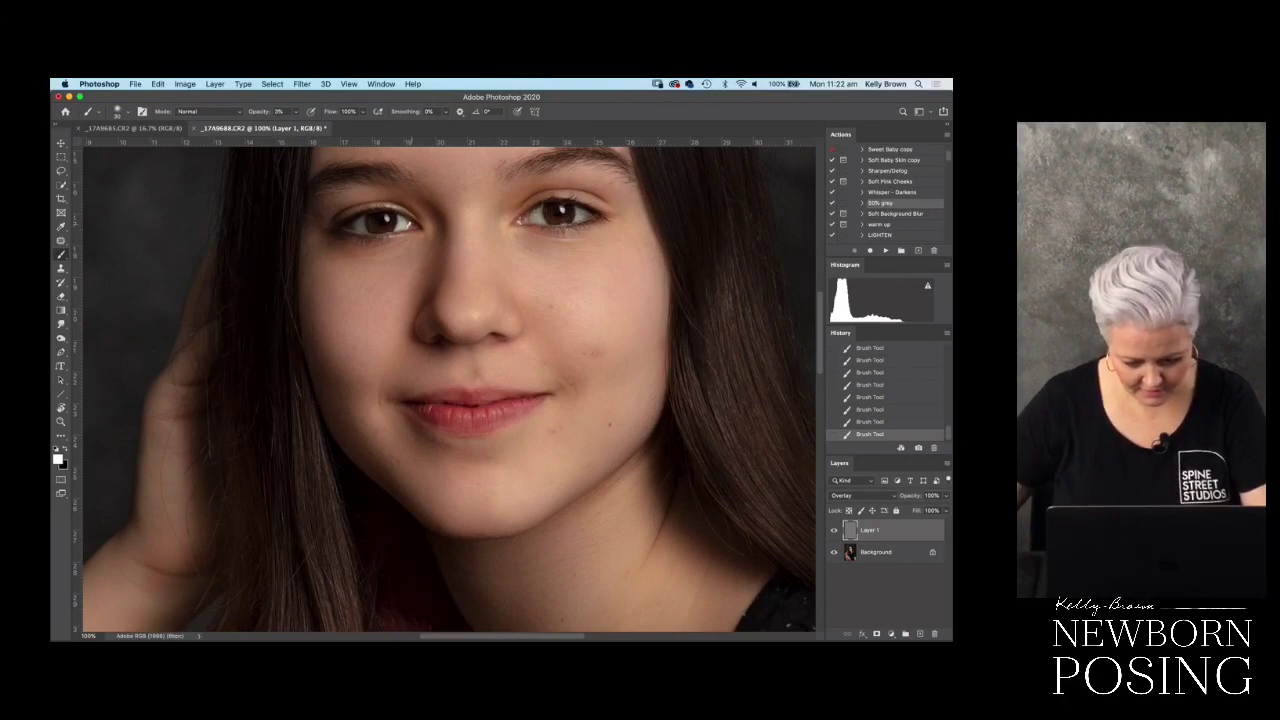
- Continue lightening uneven dark patches around the mouth, cheek and chin with the small white brush
{"action": "scroll", "coordinate": [543, 294], "scroll_direction": "down", "scroll_amount": 2}
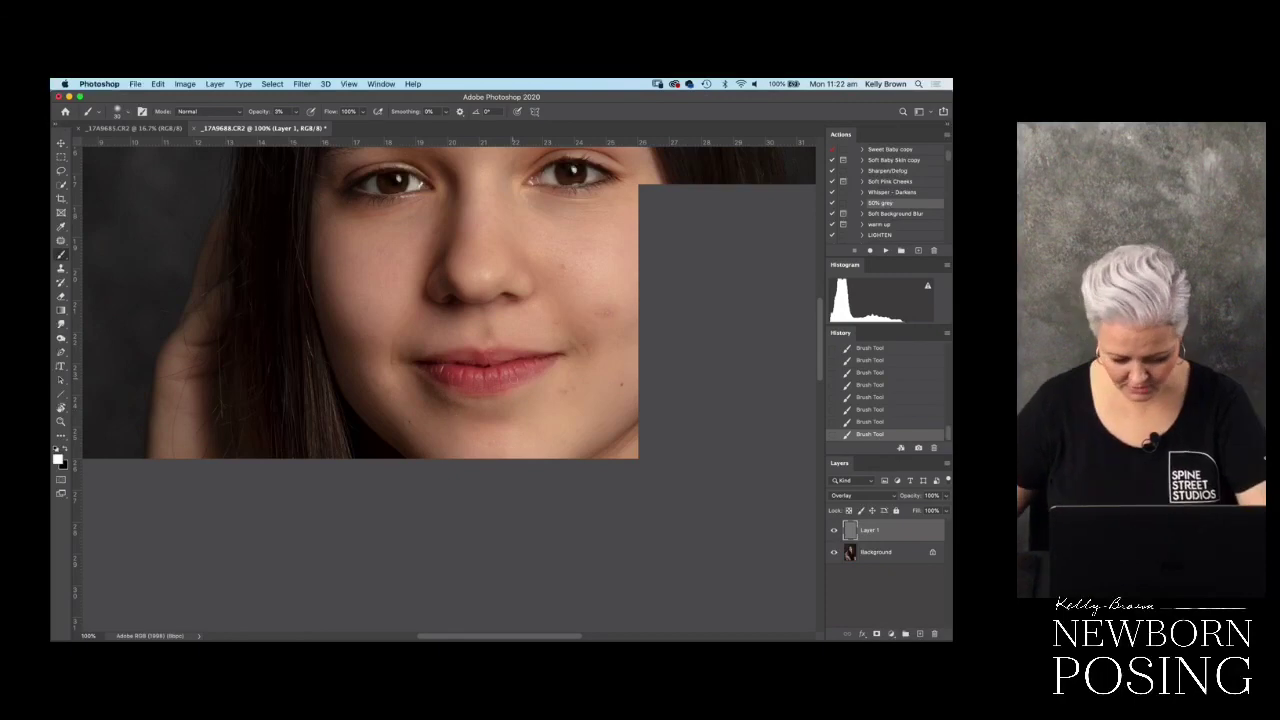
{"action": "scroll", "coordinate": [523, 328], "scroll_direction": "down", "scroll_amount": 3}
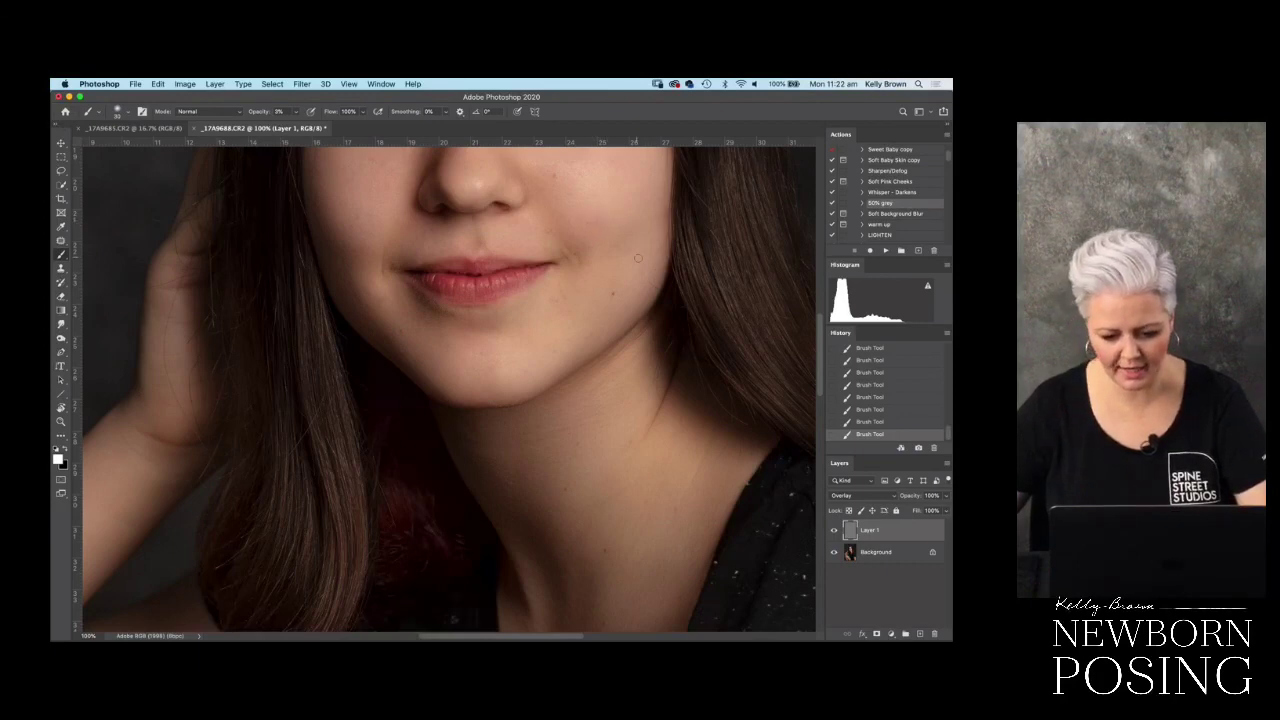
{"action": "scroll", "coordinate": [580, 266], "scroll_direction": "up", "scroll_amount": 2}
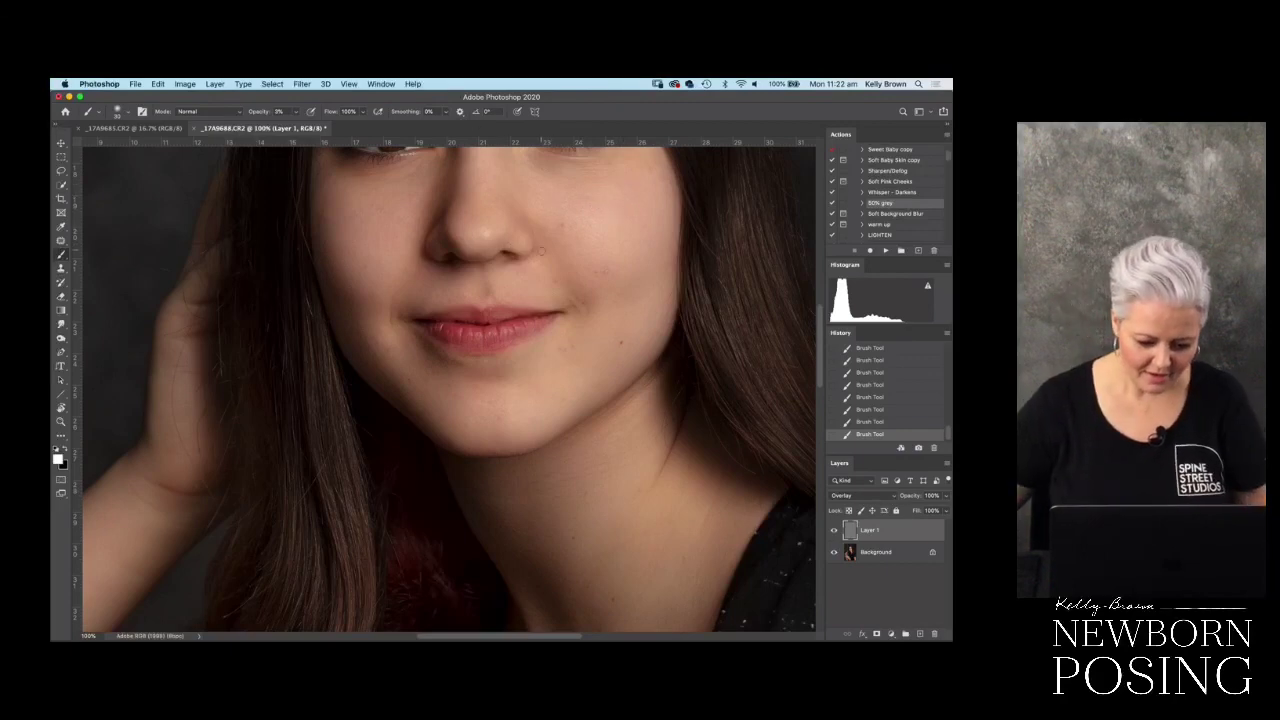
{"action": "left_click_drag", "start_coordinate": [561, 253], "coordinate": [587, 213]}
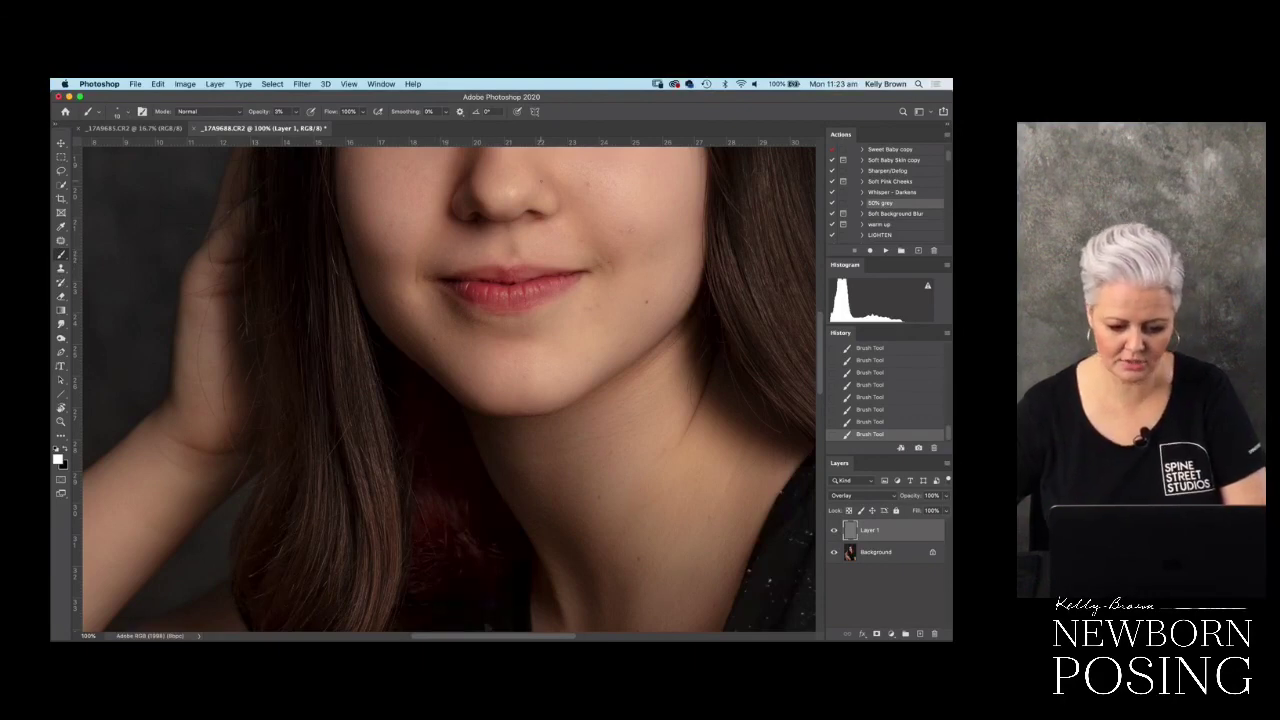
- Try darkening the skin beside the corner of the mouth in black and undo the last brush stroke
{"action": "key", "text": "x"}
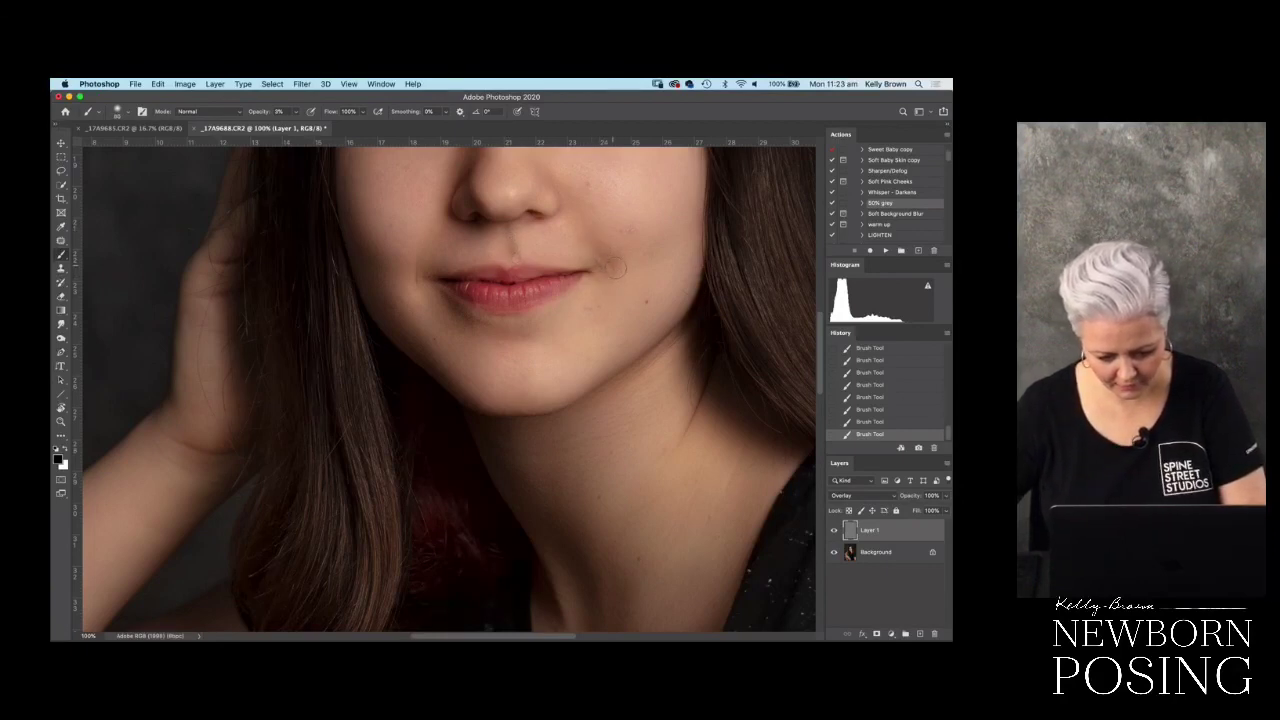
{"action": "key", "text": "super+minus"}
{"action": "key", "text": "super+minus"}
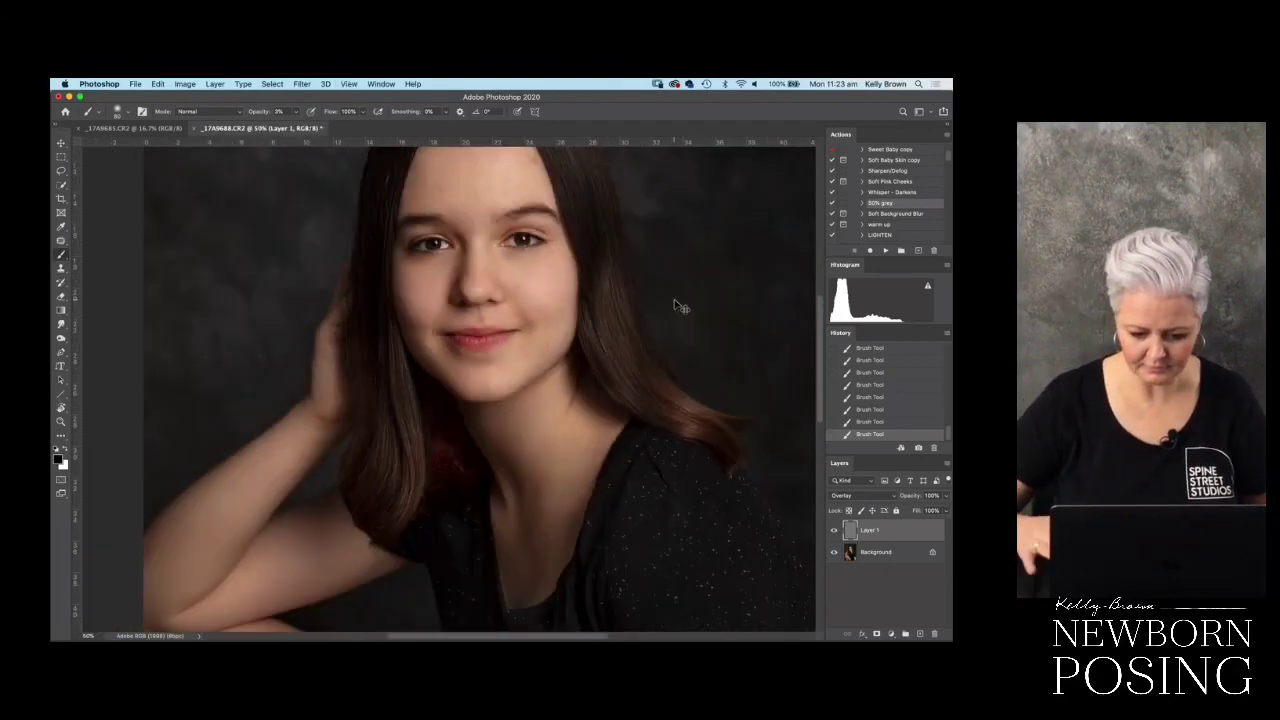
{"action": "key", "text": "super+z"}
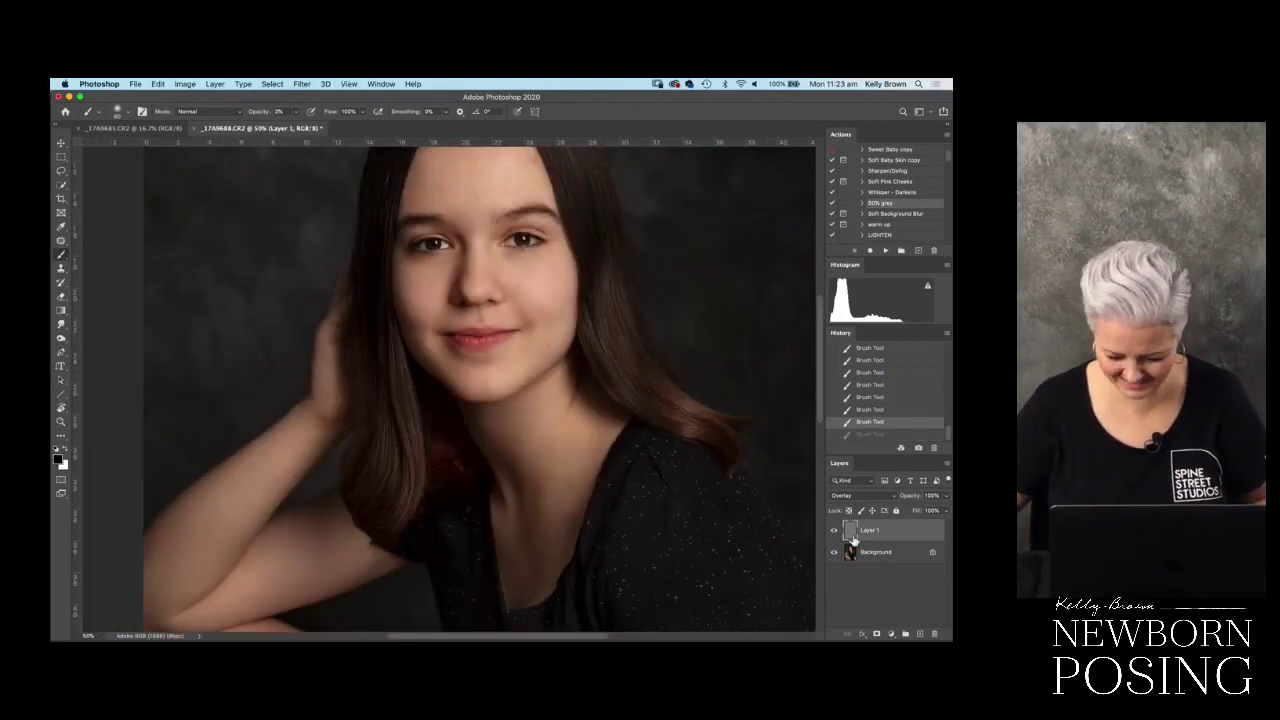
- Compare the portrait with the grey Overlay layer on and off at 50% and 25% zoom
{"action": "left_click", "coordinate": [834, 534]}
{"action": "left_click", "coordinate": [834, 534]}
{"action": "left_click", "coordinate": [834, 535]}
{"action": "left_click", "coordinate": [834, 535]}
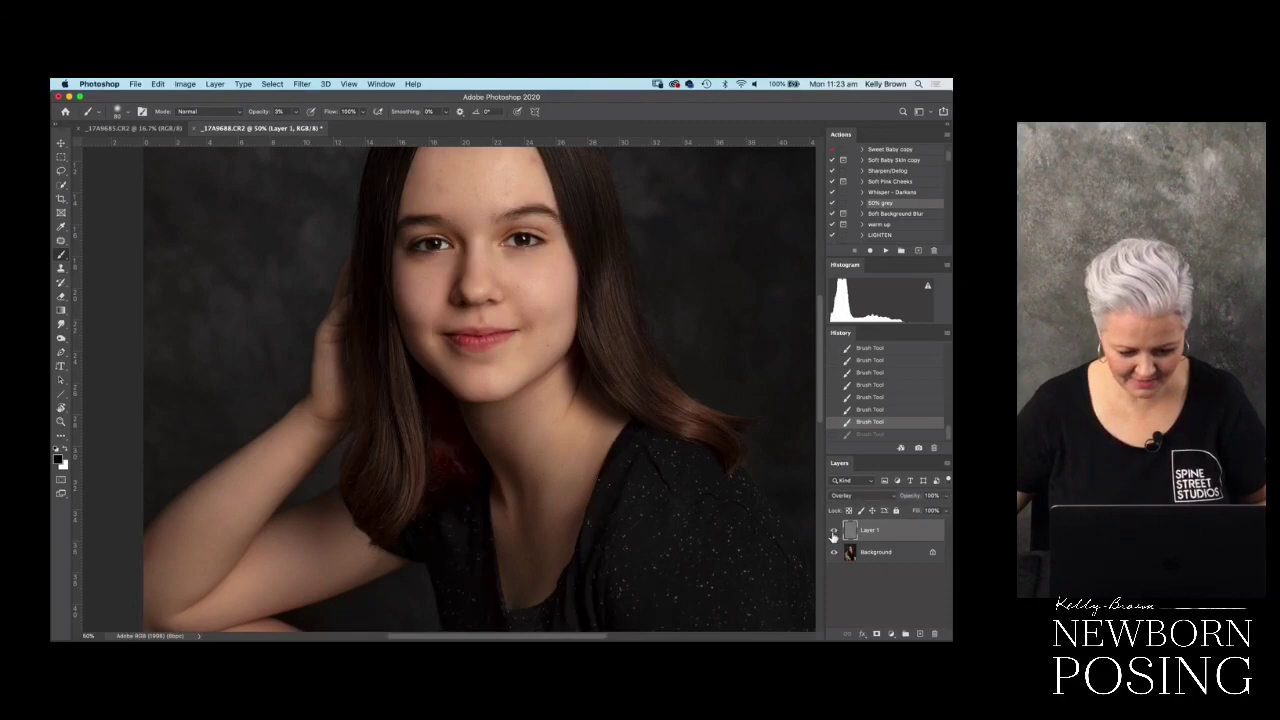
{"action": "left_click", "coordinate": [834, 534]}
{"action": "left_click", "coordinate": [834, 534]}
{"action": "key", "text": "super+plus"}
{"action": "key", "text": "super+minus"}
{"action": "key", "text": "super+minus"}
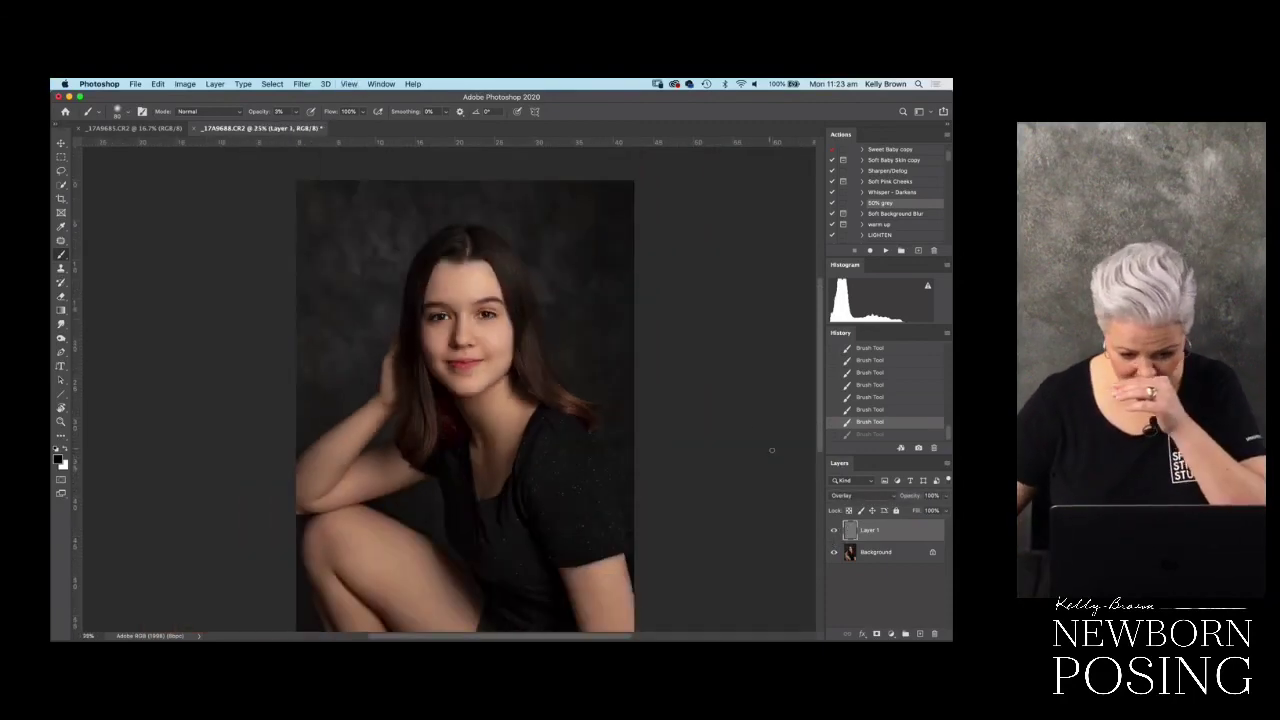
{"action": "left_click", "coordinate": [834, 530]}
{"action": "left_click", "coordinate": [834, 530]}
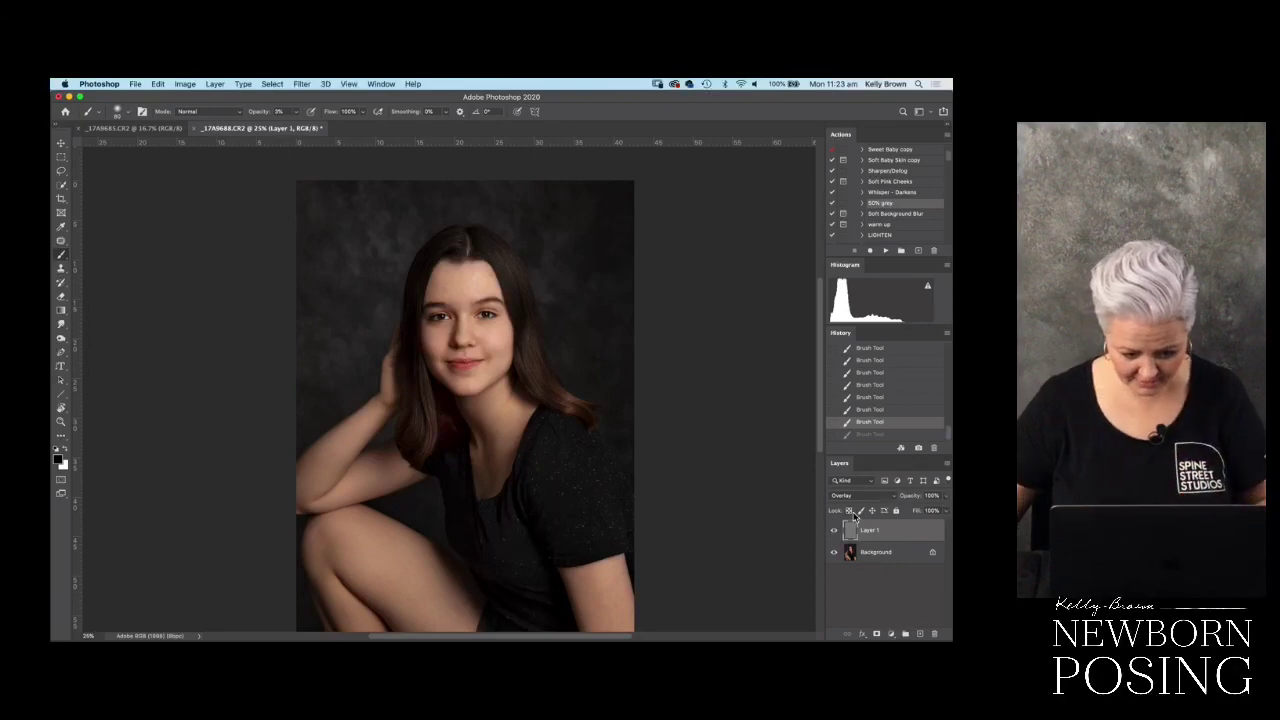
- Paint white on the grey layer to lighten the remaining shadows on the lower face
{"action": "key", "text": "super+plus"}
{"action": "key", "text": "super+plus"}
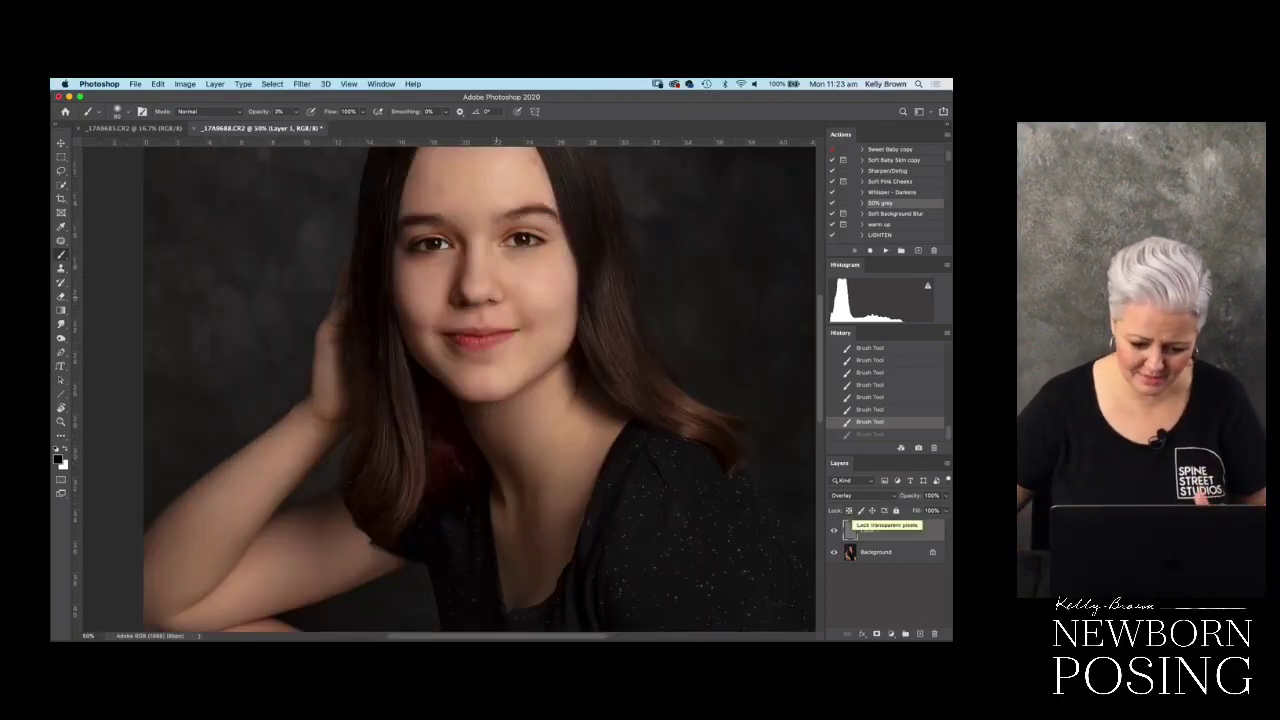
{"action": "key", "text": "super+plus"}
{"action": "key", "text": "x"}
{"action": "left_click", "coordinate": [516, 284]}
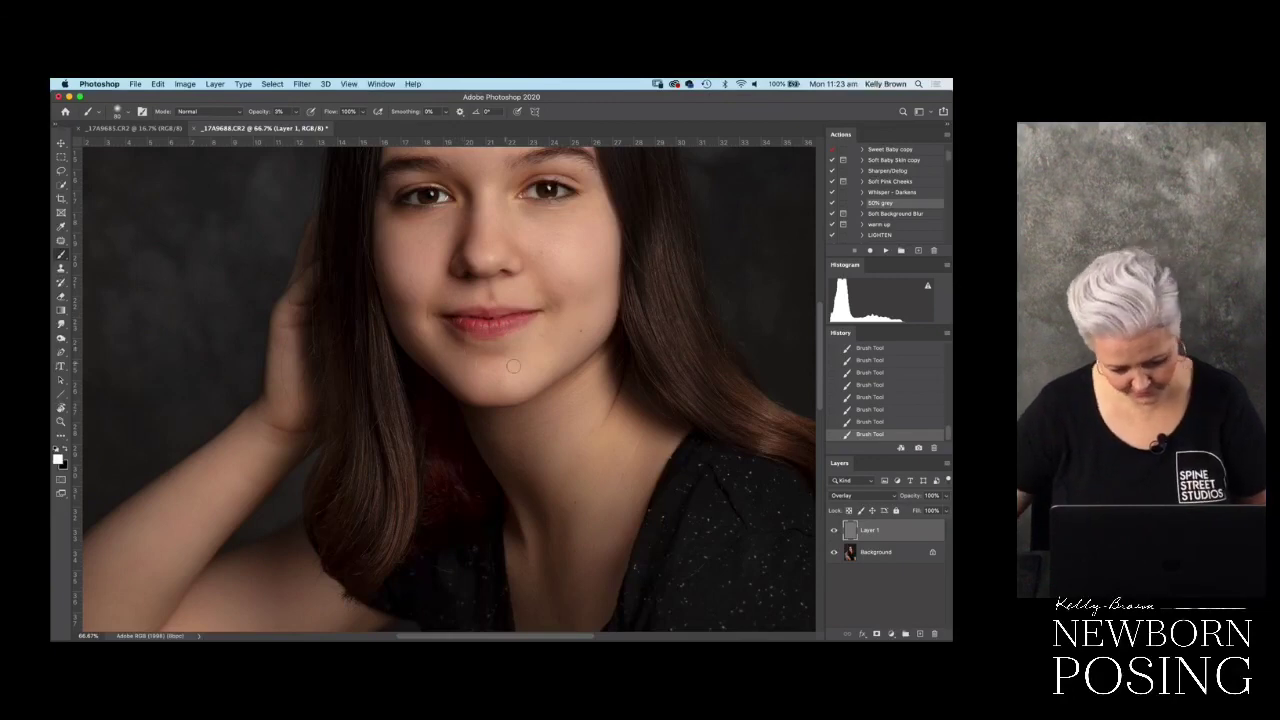
{"action": "scroll", "coordinate": [660, 390], "scroll_direction": "down", "scroll_amount": 2}
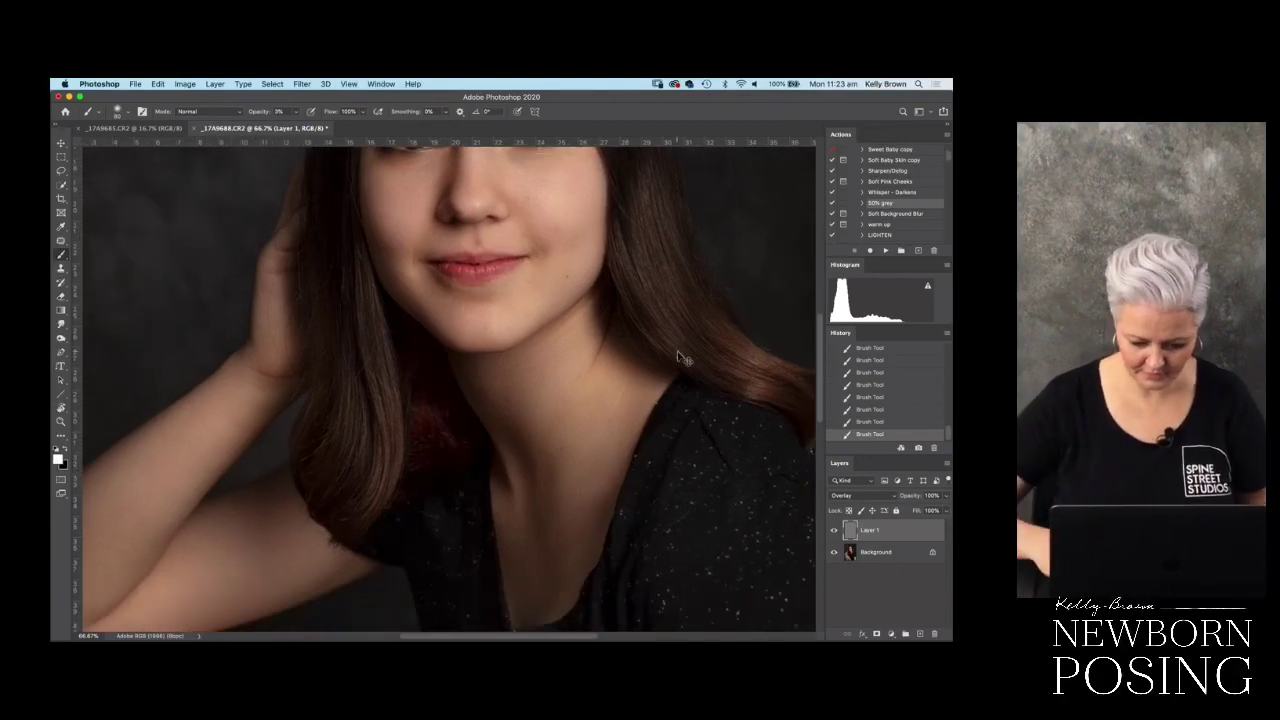
- Check the whole portrait, and with a black brush deepen the shaded side of the face
{"action": "key", "text": "super+minus"}
{"action": "key", "text": "super+minus"}
{"action": "key", "text": "super+minus"}
{"action": "key", "text": "super+minus"}
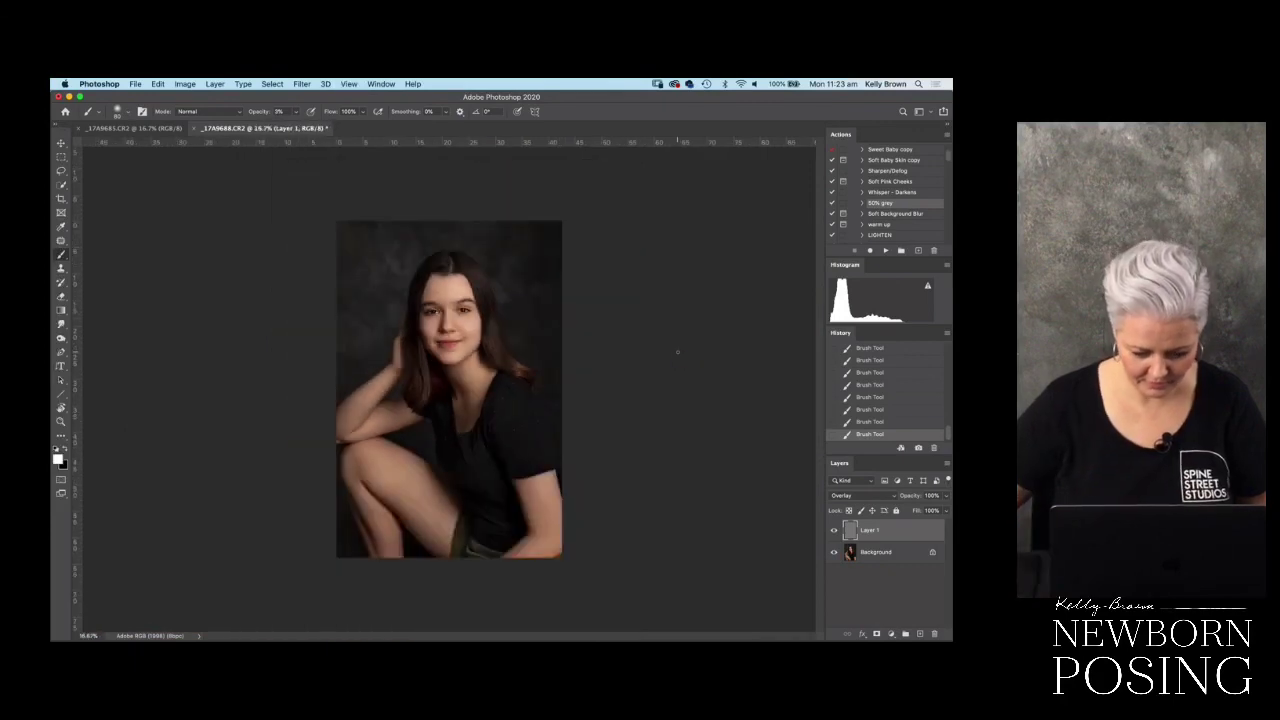
{"action": "key", "text": "super+plus"}
{"action": "key", "text": "super+plus"}
{"action": "key", "text": "super+plus"}
{"action": "left_click_drag", "start_coordinate": [414, 222], "coordinate": [454, 332]}
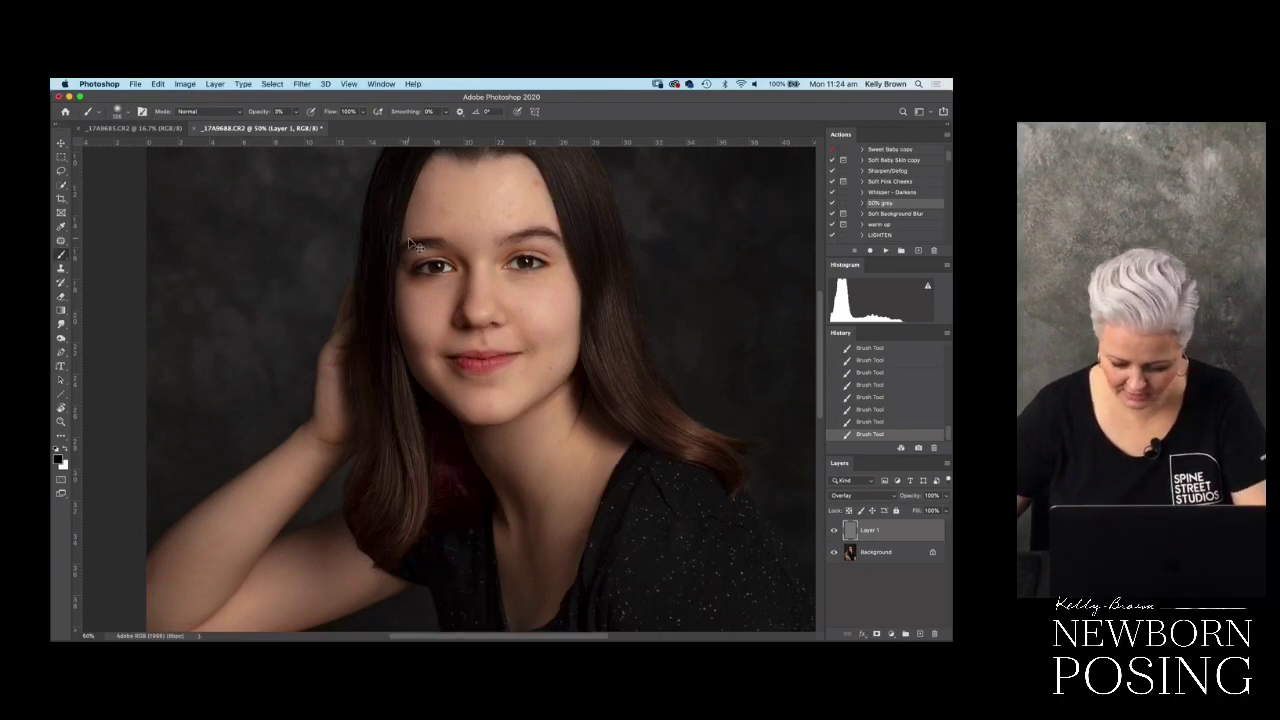
- Darken around the eye, nose and cheek with a smaller black brush to contour the face
{"action": "key", "text": "super+plus"}
{"action": "left_click_drag", "start_coordinate": [432, 231], "coordinate": [417, 289]}
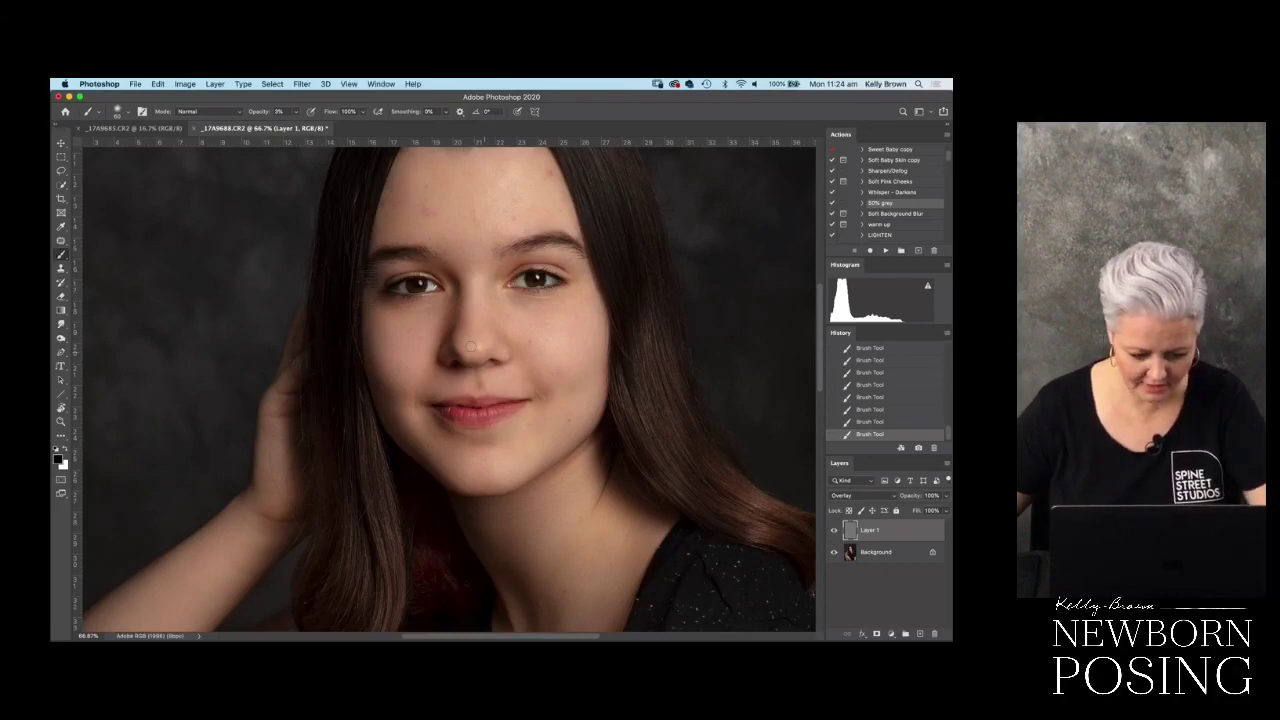
{"action": "left_click_drag", "start_coordinate": [477, 324], "coordinate": [504, 294]}
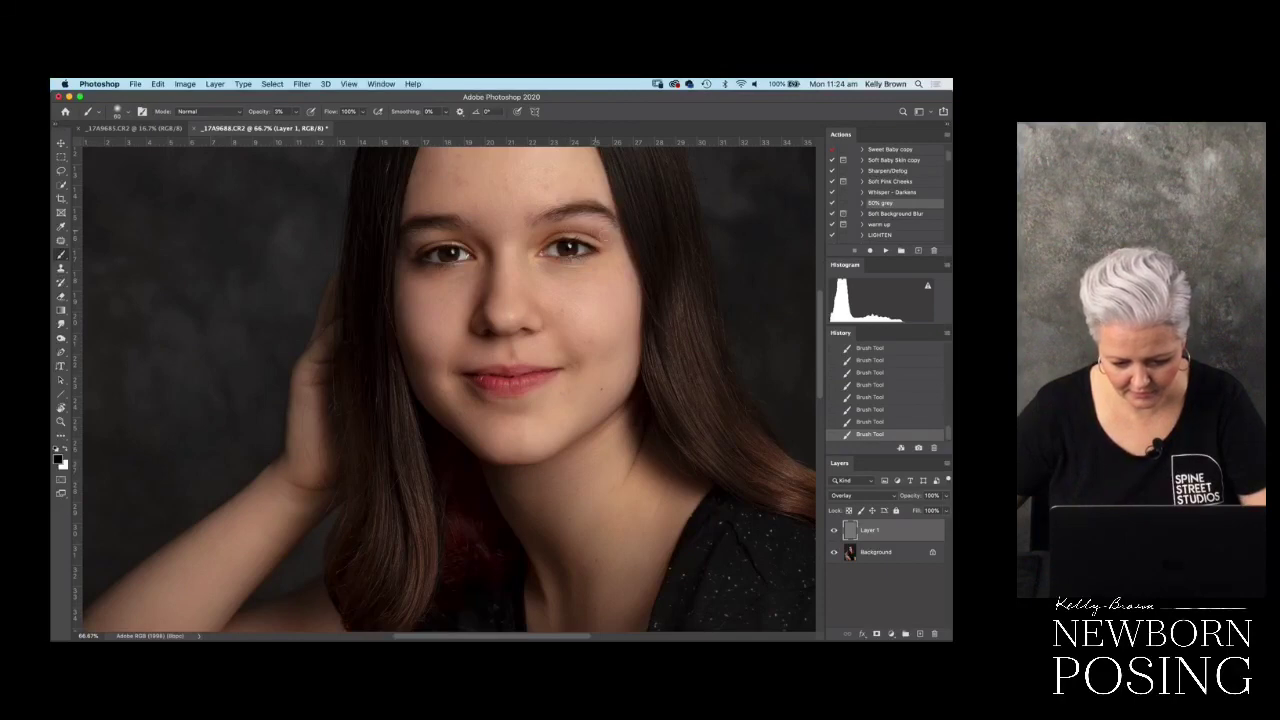
{"action": "left_click_drag", "start_coordinate": [595, 334], "coordinate": [600, 295]}
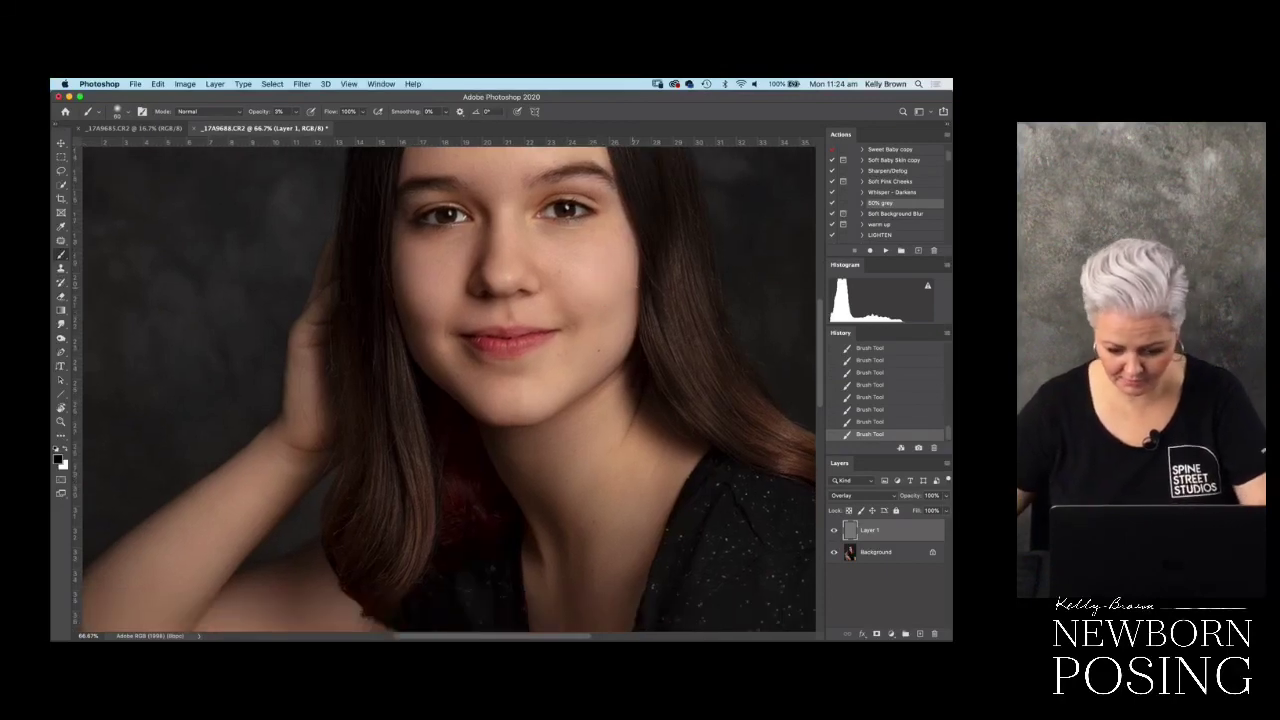
- Enlarge the black brush to 200 px and darken the broader shadow areas of the face
{"action": "key", "text": "bracketright"}
{"action": "key", "text": "bracketright"}
{"action": "key", "text": "bracketright"}
{"action": "key", "text": "bracketright"}
{"action": "key", "text": "bracketright"}
{"action": "key", "text": "bracketright"}
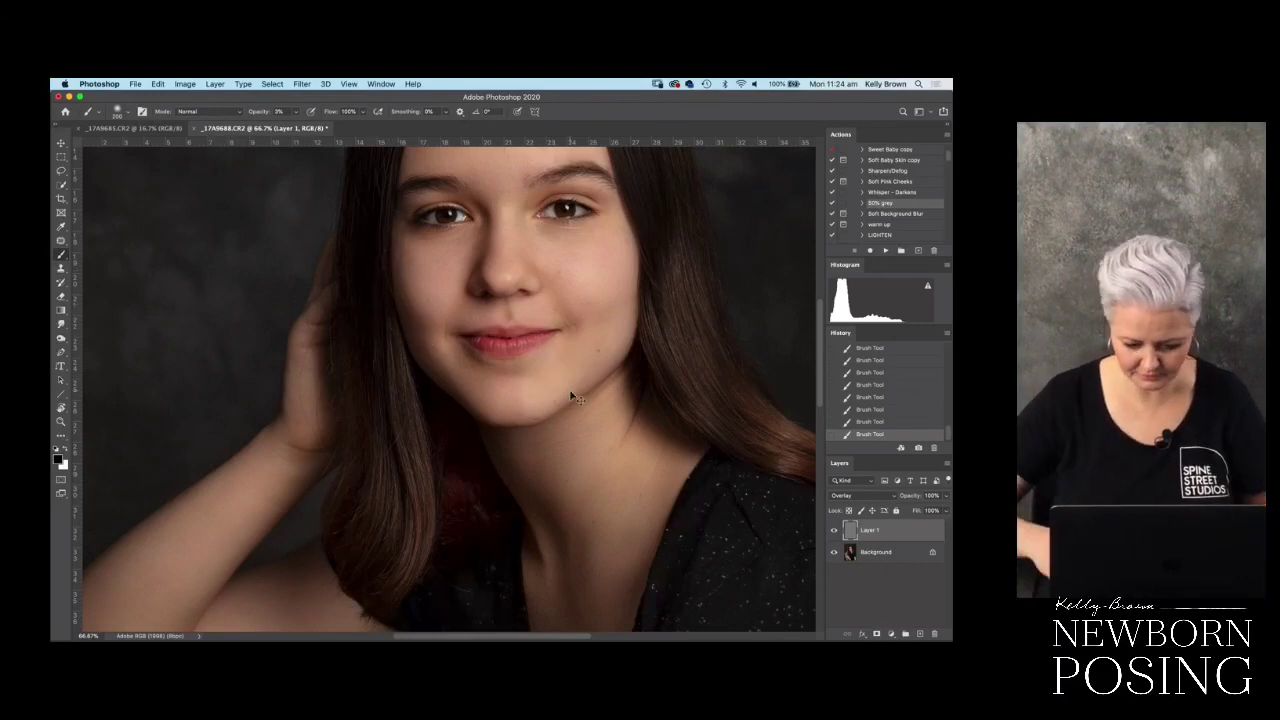
{"action": "key", "text": "super+minus"}
{"action": "scroll", "coordinate": [494, 354], "scroll_direction": "up", "scroll_amount": 2}
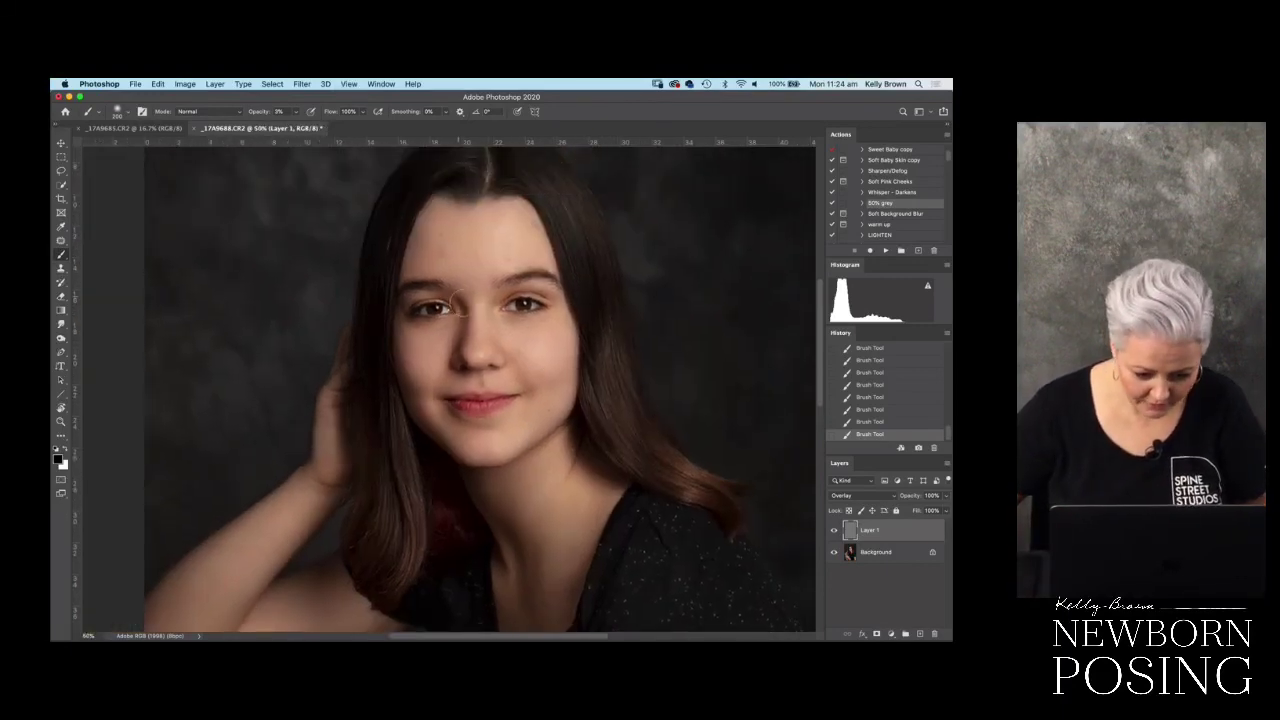
- Reduce the brush size, switch to white and lighten the highlights in the hair, checking the full portrait
{"action": "key", "text": "bracketleft"}
{"action": "key", "text": "bracketleft"}
{"action": "key", "text": "bracketleft"}
{"action": "key", "text": "bracketleft"}
{"action": "key", "text": "bracketleft"}
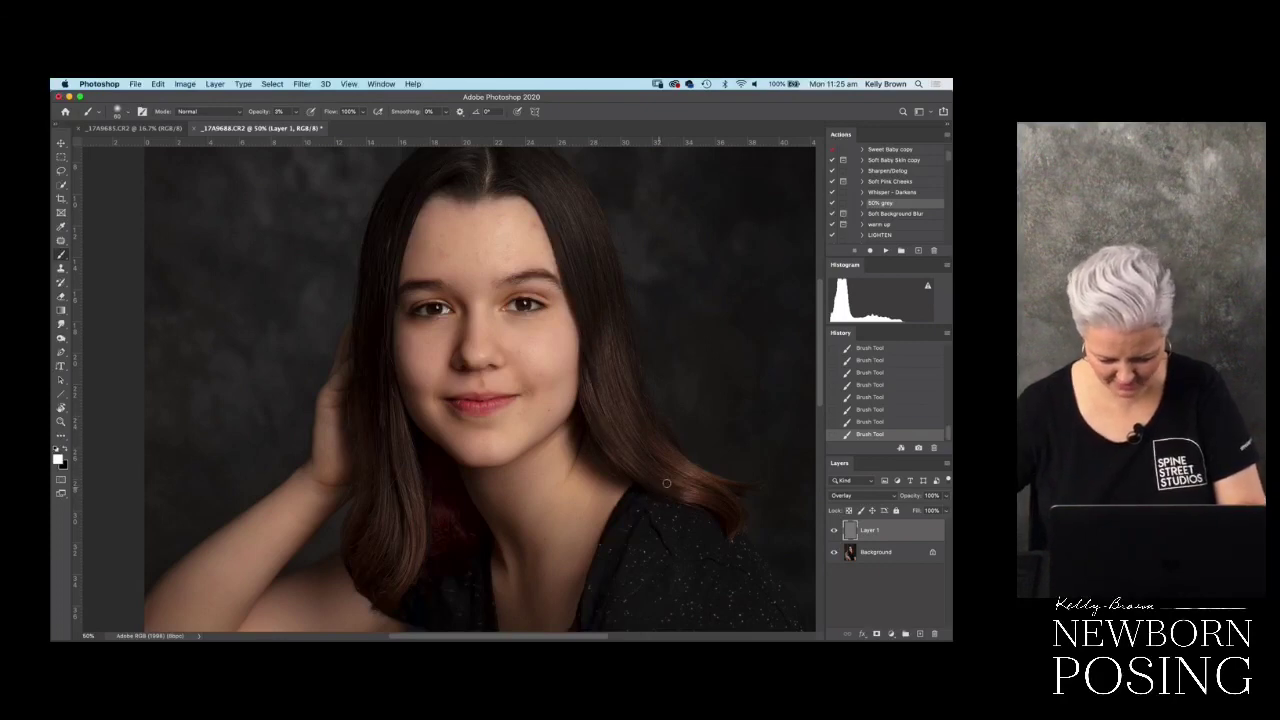
{"action": "key", "text": "super+minus"}
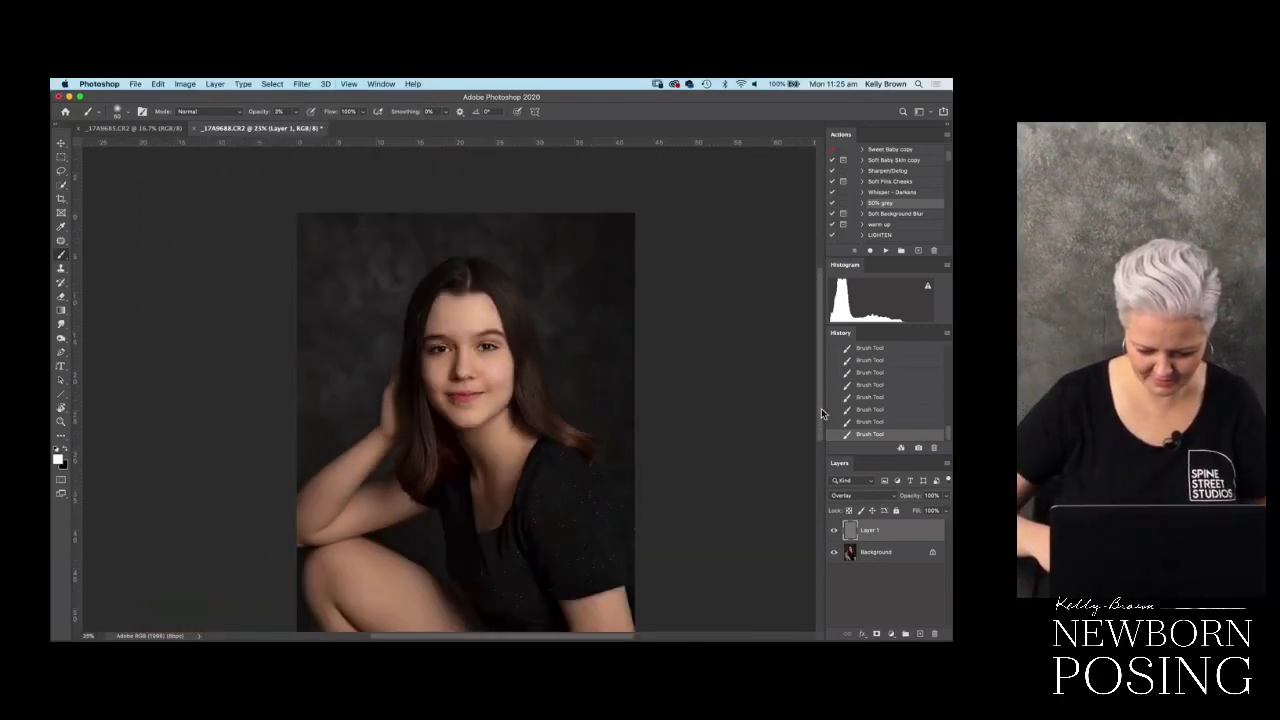
{"action": "scroll", "coordinate": [533, 372], "scroll_direction": "down", "scroll_amount": 5}
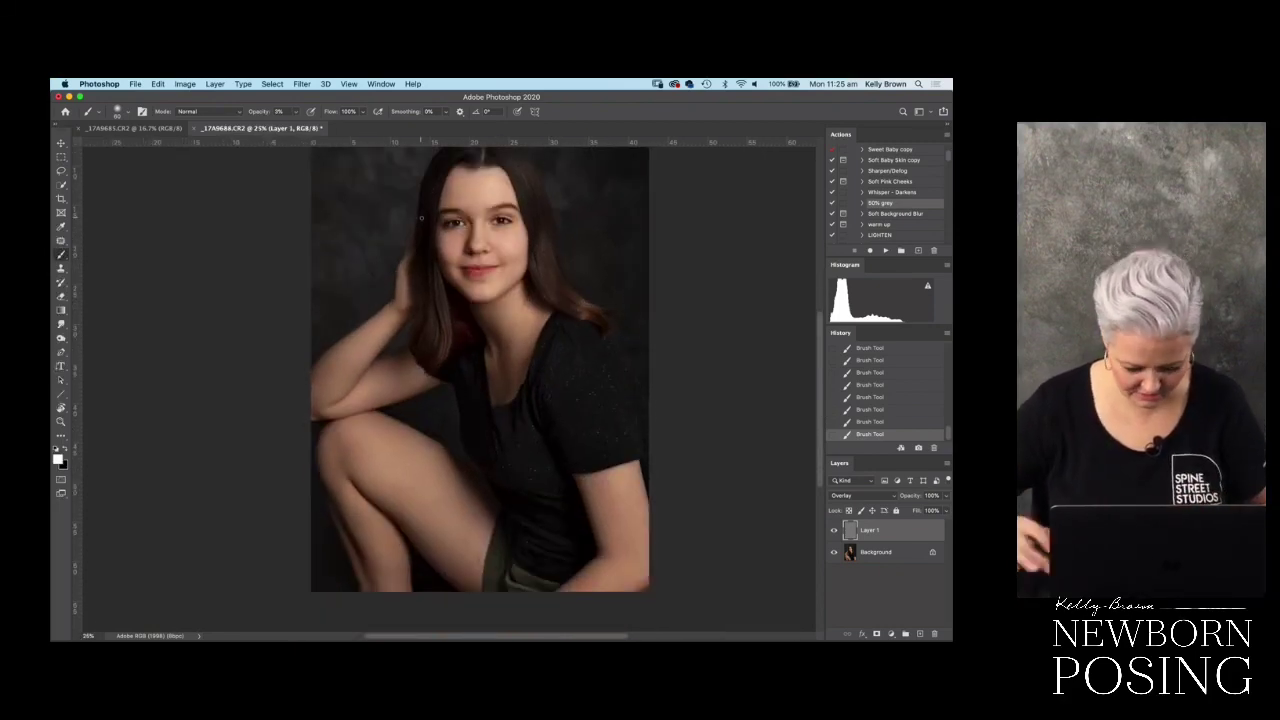
- Lighten small uneven patches on the forehead and beside the nose with a small white brush at 3% opacity
{"action": "key", "text": "super+plus"}
{"action": "scroll", "coordinate": [556, 337], "scroll_direction": "up", "scroll_amount": 2}
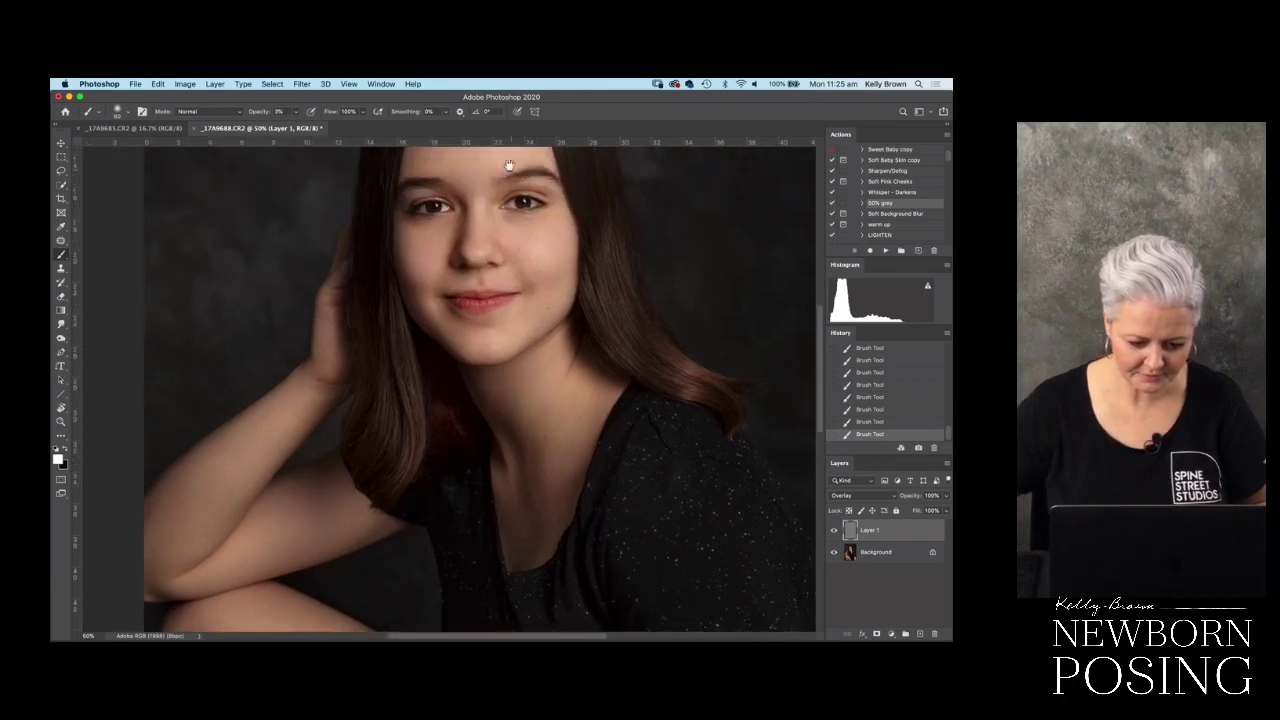
{"action": "scroll", "coordinate": [501, 311], "scroll_direction": "up", "scroll_amount": 3}
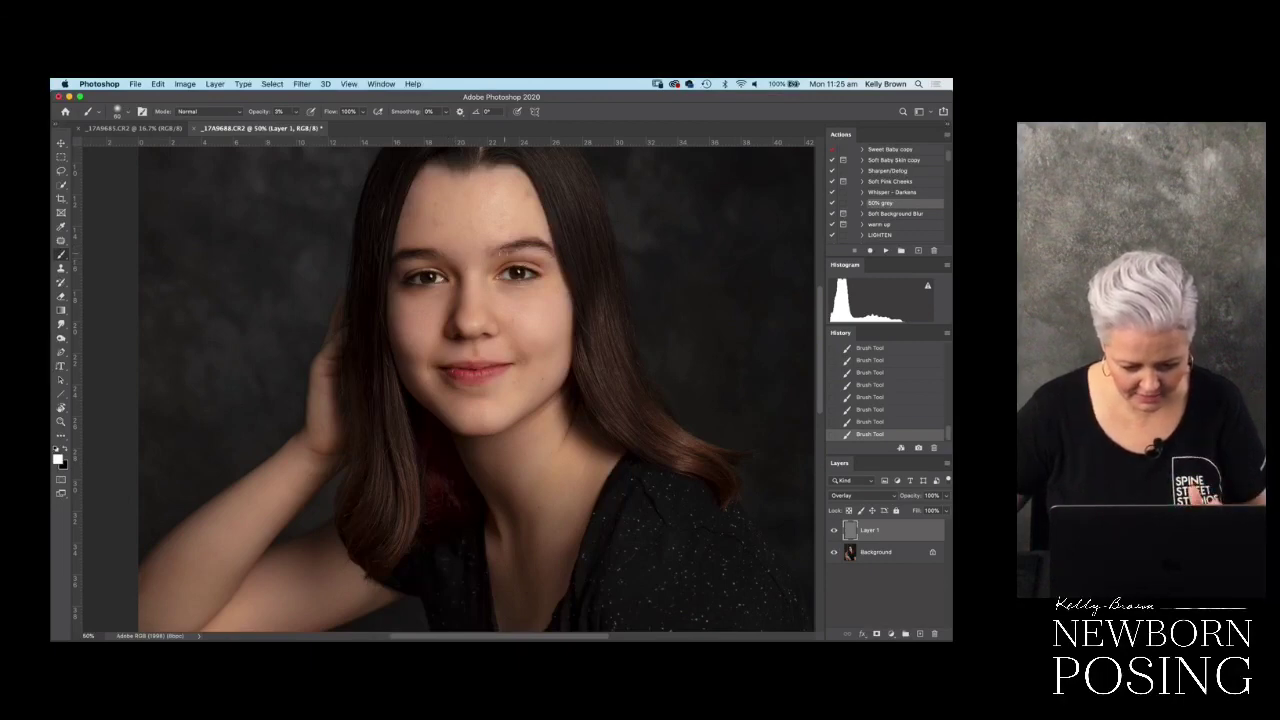
{"action": "scroll", "coordinate": [472, 231], "scroll_direction": "up", "scroll_amount": 3}
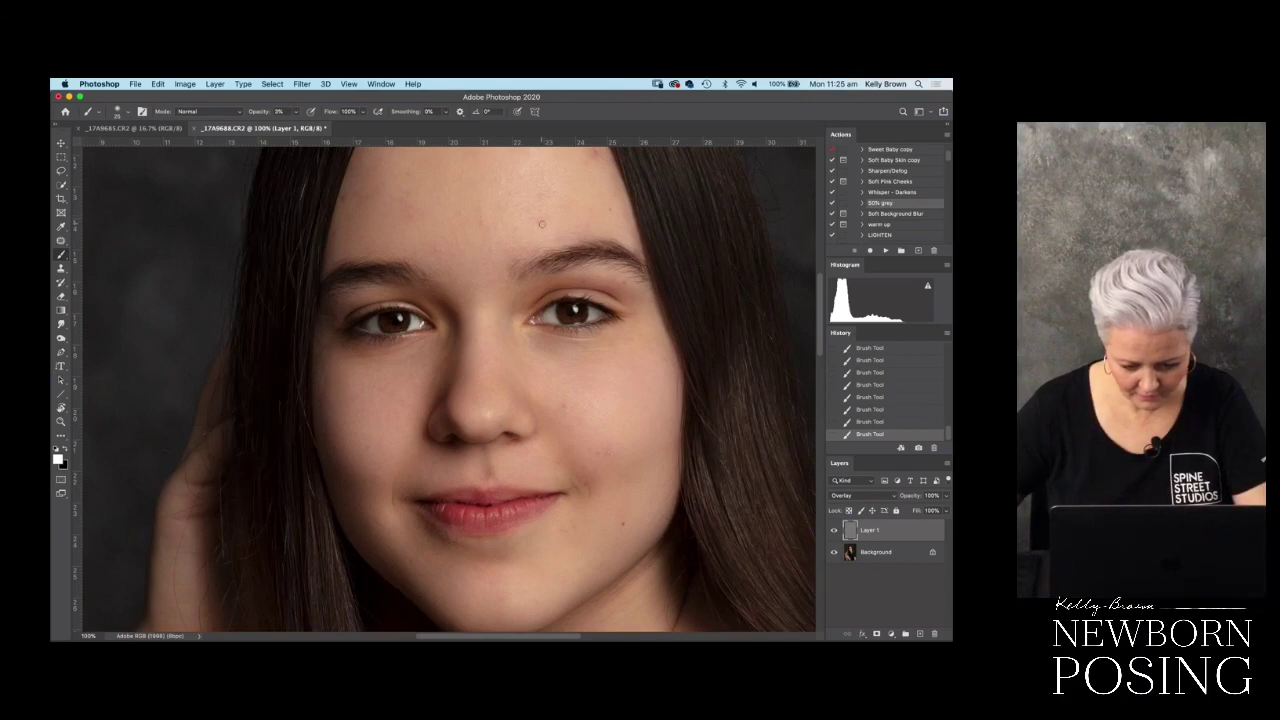
{"action": "scroll", "coordinate": [571, 245], "scroll_direction": "up", "scroll_amount": 3}
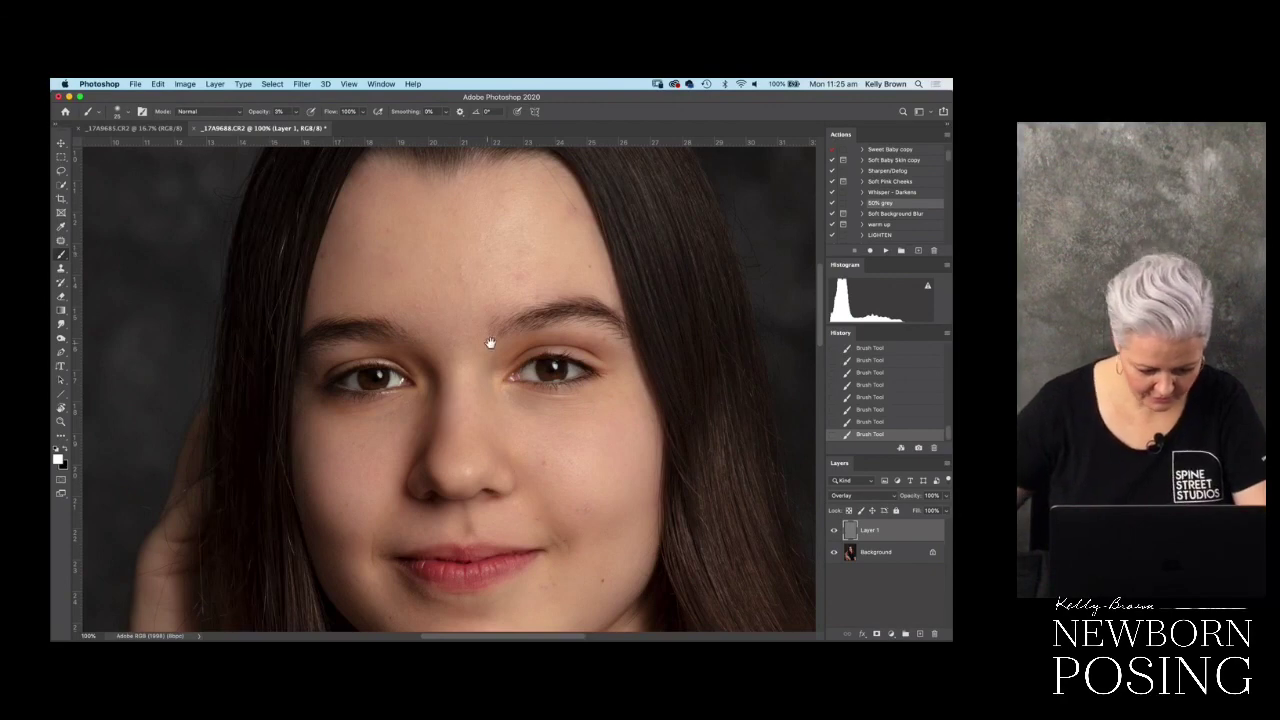
{"action": "scroll", "coordinate": [473, 335], "scroll_direction": "down", "scroll_amount": 3}
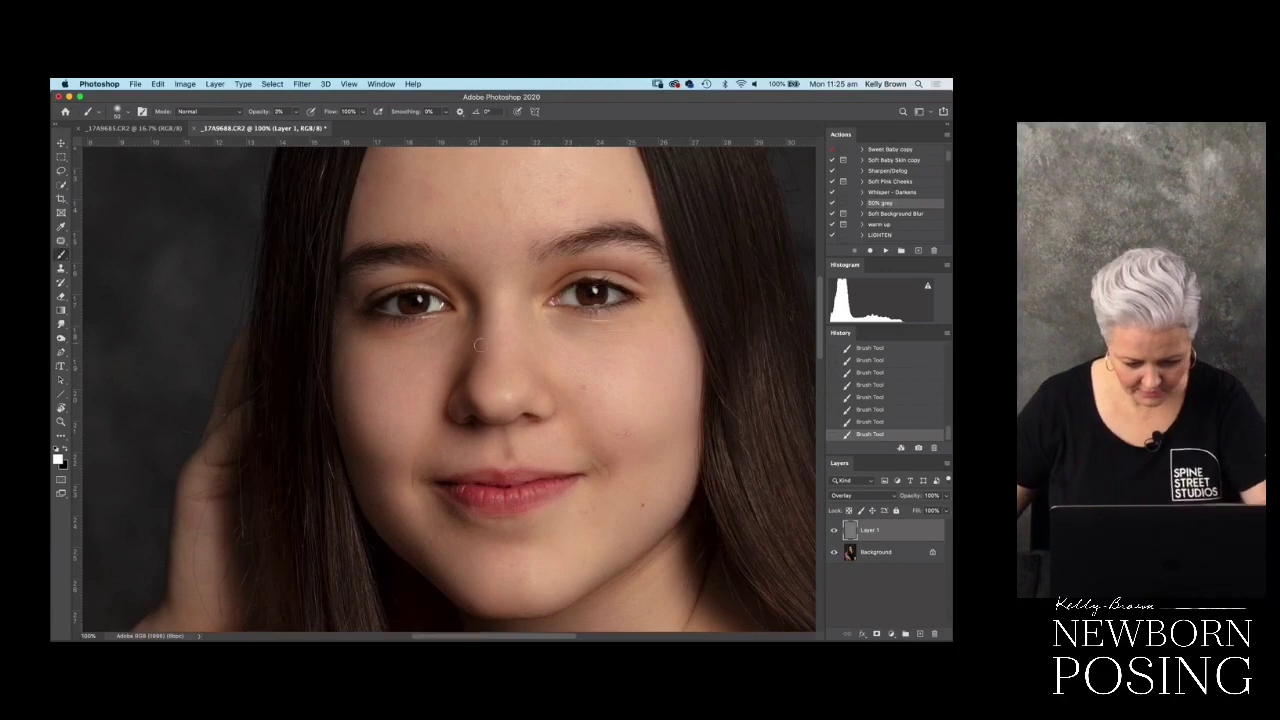
- View the whole portrait and darken the larger shadow areas on the grey layer with a large black brush
{"action": "key", "text": "super+minus"}
{"action": "key", "text": "super+minus"}
{"action": "key", "text": "super+minus"}
{"action": "key", "text": "super+minus"}
{"action": "key", "text": "super+minus"}
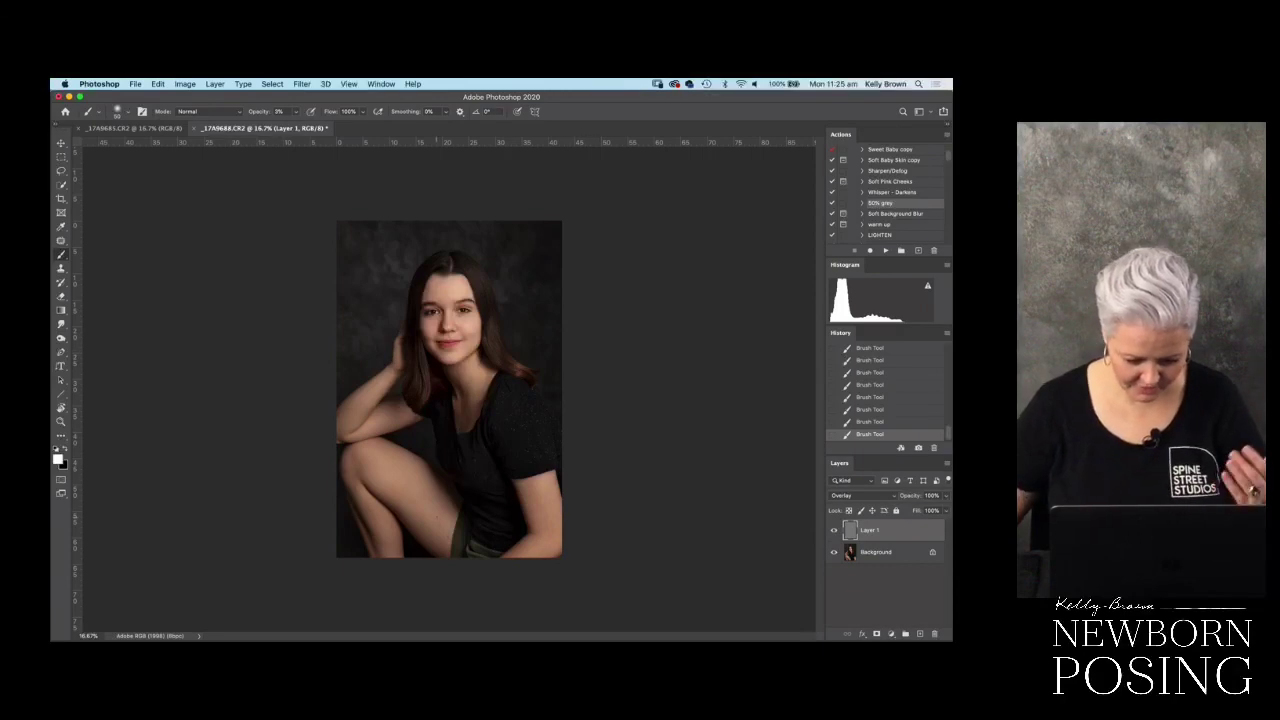
{"action": "key", "text": "x"}
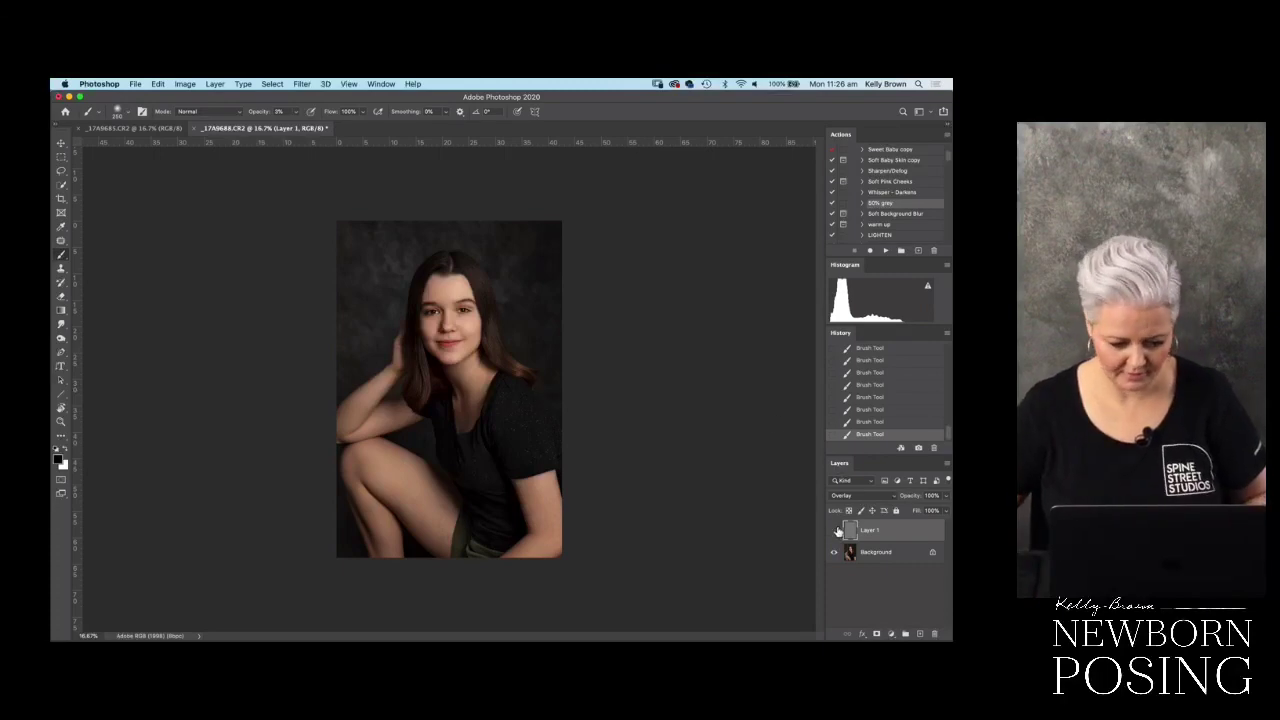
- Merge all visible layers into the background and duplicate the result onto a new layer
{"action": "key", "text": "super+shift+e"}
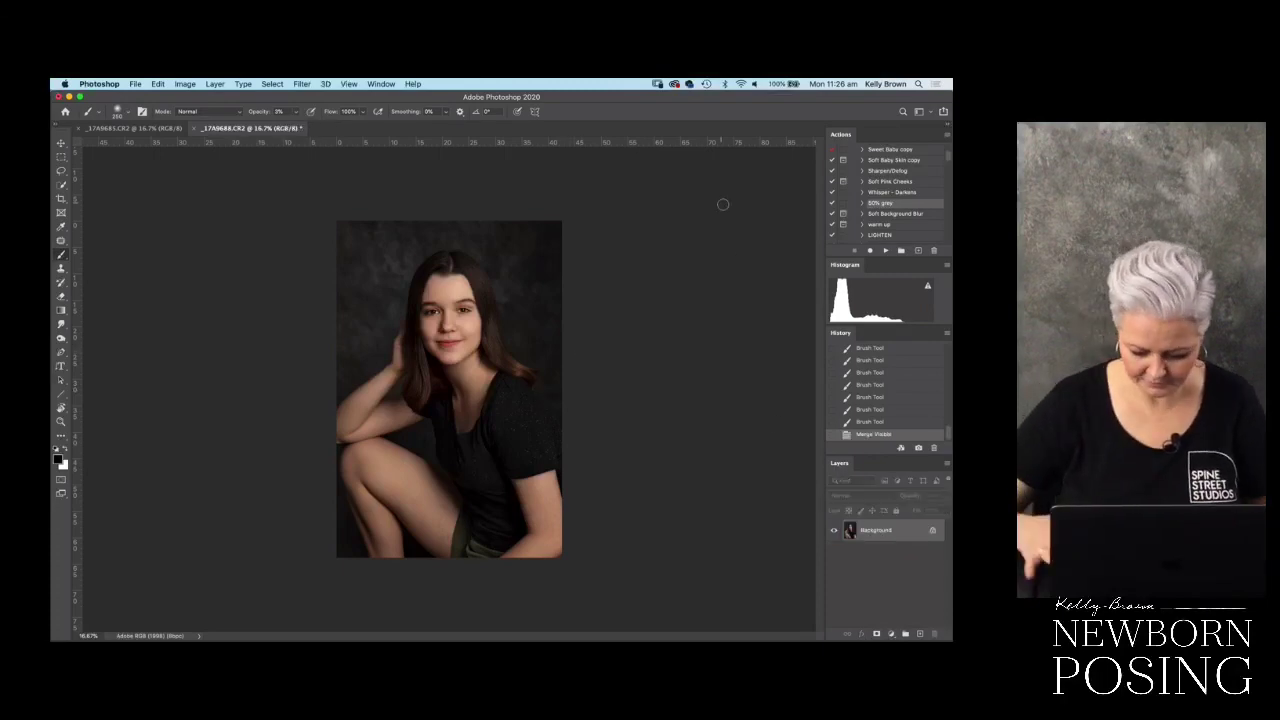
{"action": "key", "text": "super+j"}
- Use the Spot Healing Brush at 200% zoom to heal the blemishes beside the hair at the subject's right temple
{"action": "key", "text": "super+equal"}
{"action": "key", "text": "super+equal"}
{"action": "key", "text": "super+equal"}
{"action": "key", "text": "super+equal"}
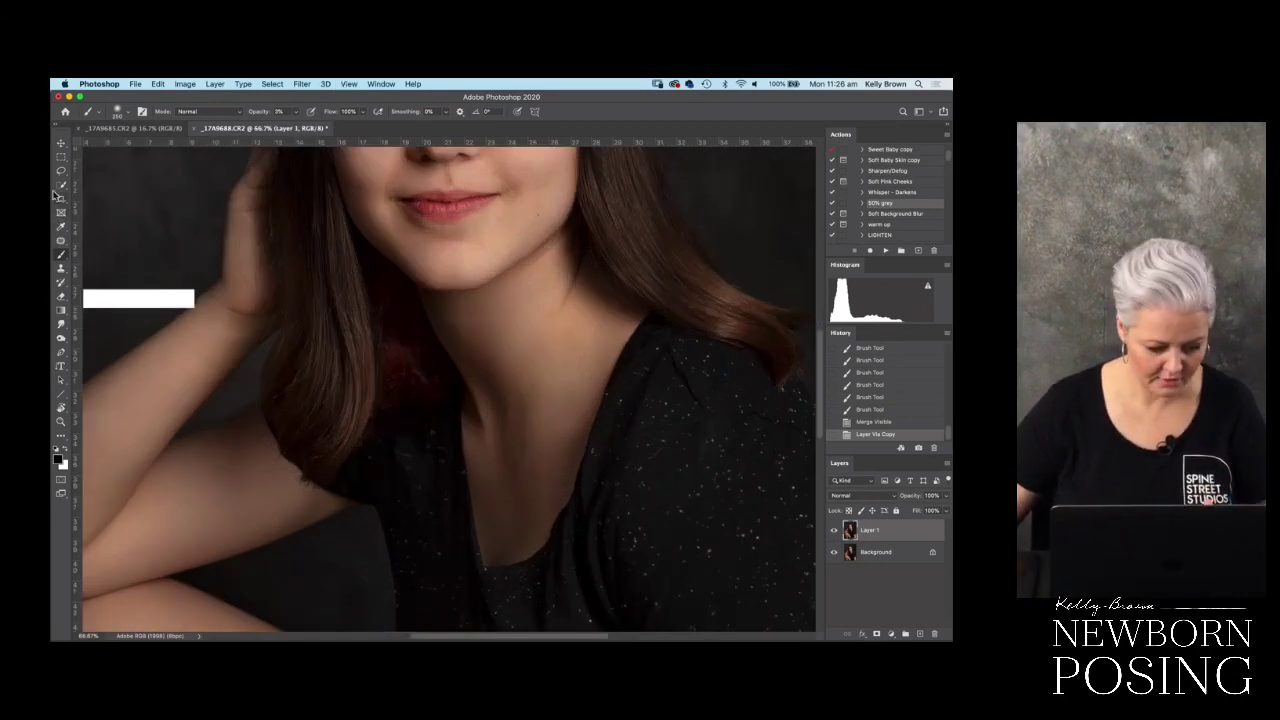
{"action": "right_click", "coordinate": [61, 240]}
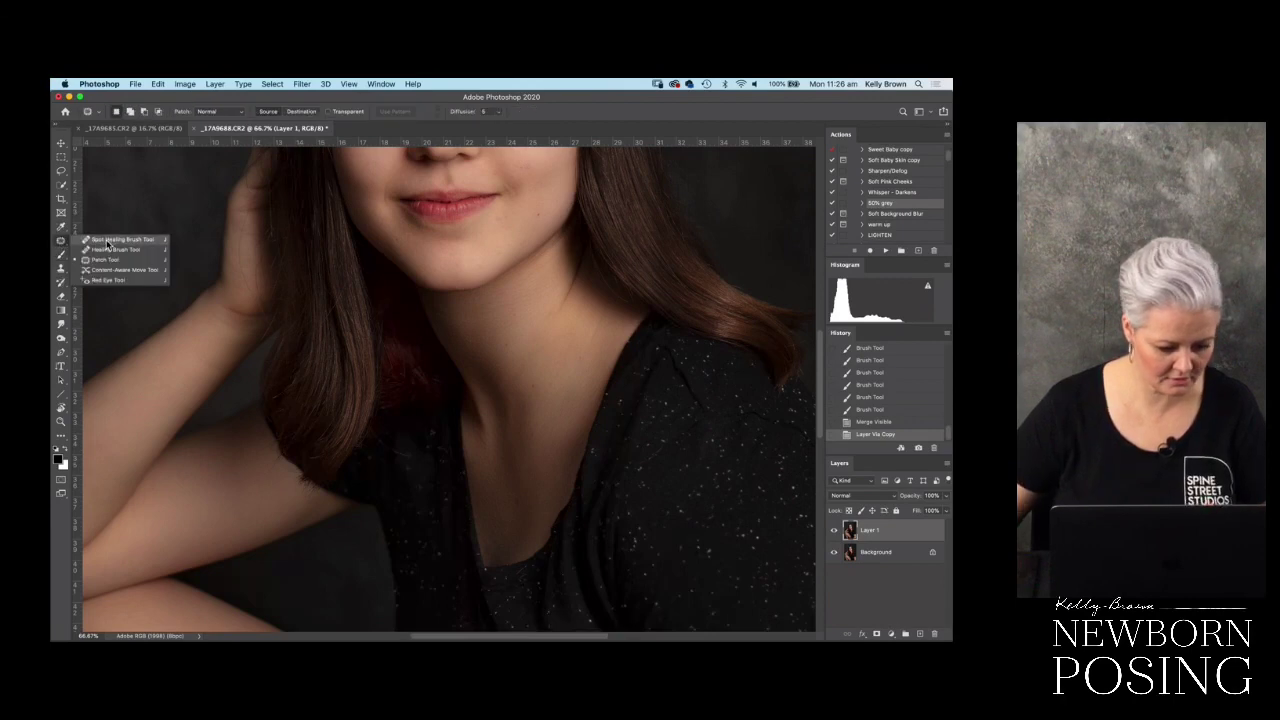
{"action": "left_click", "coordinate": [105, 244]}
{"action": "key", "text": "super+plus"}
{"action": "scroll", "coordinate": [469, 371], "scroll_direction": "up", "scroll_amount": 5}
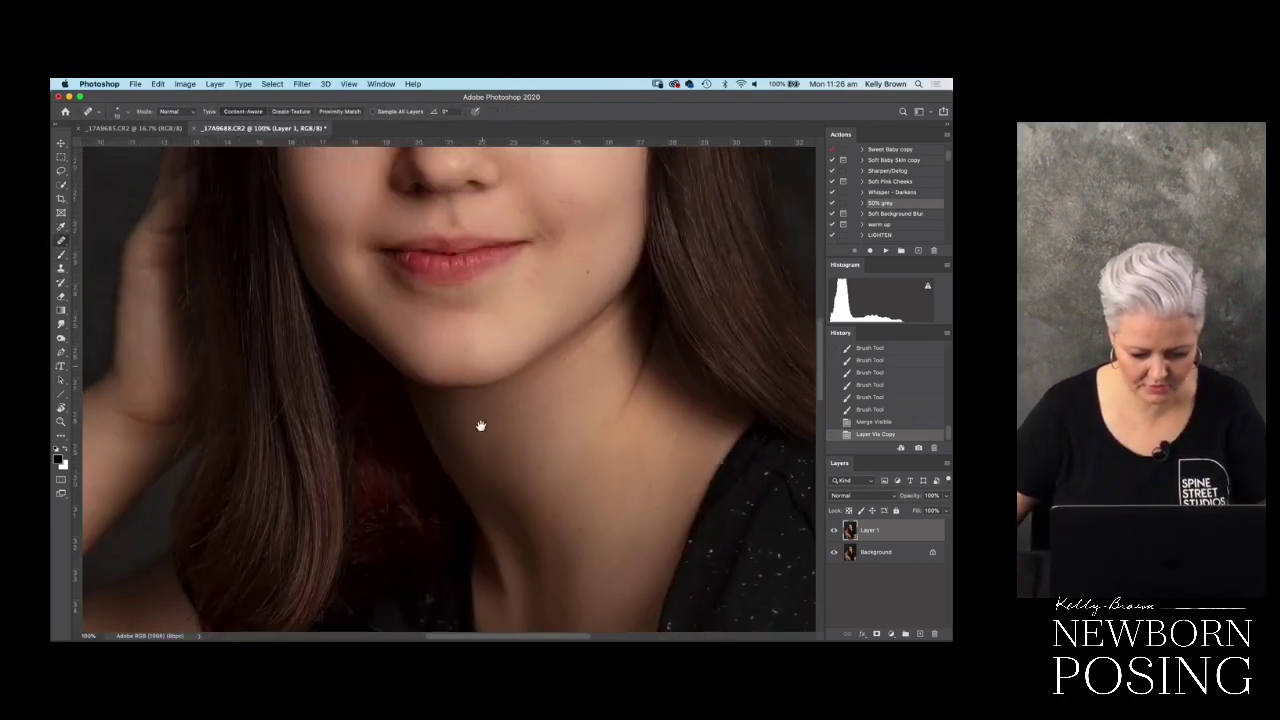
{"action": "scroll", "coordinate": [500, 346], "scroll_direction": "up", "scroll_amount": 5}
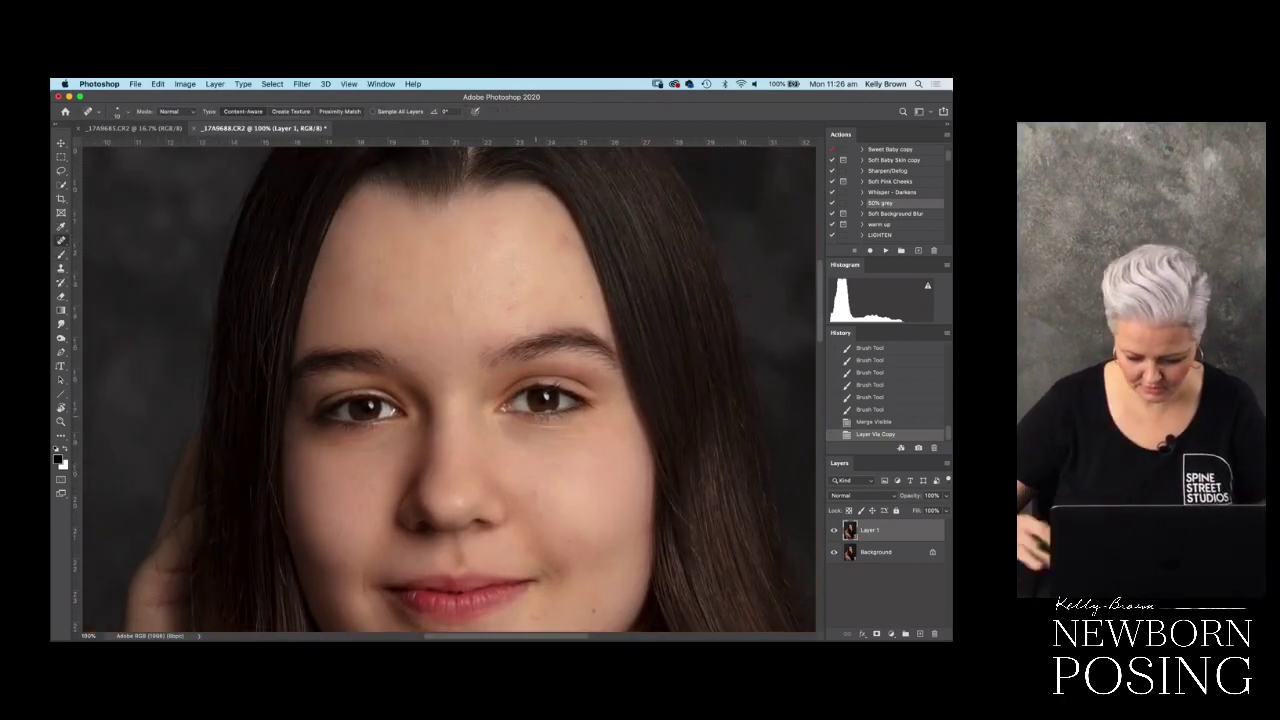
{"action": "key", "text": "super+plus"}
{"action": "scroll", "coordinate": [506, 357], "scroll_direction": "up", "scroll_amount": 5}
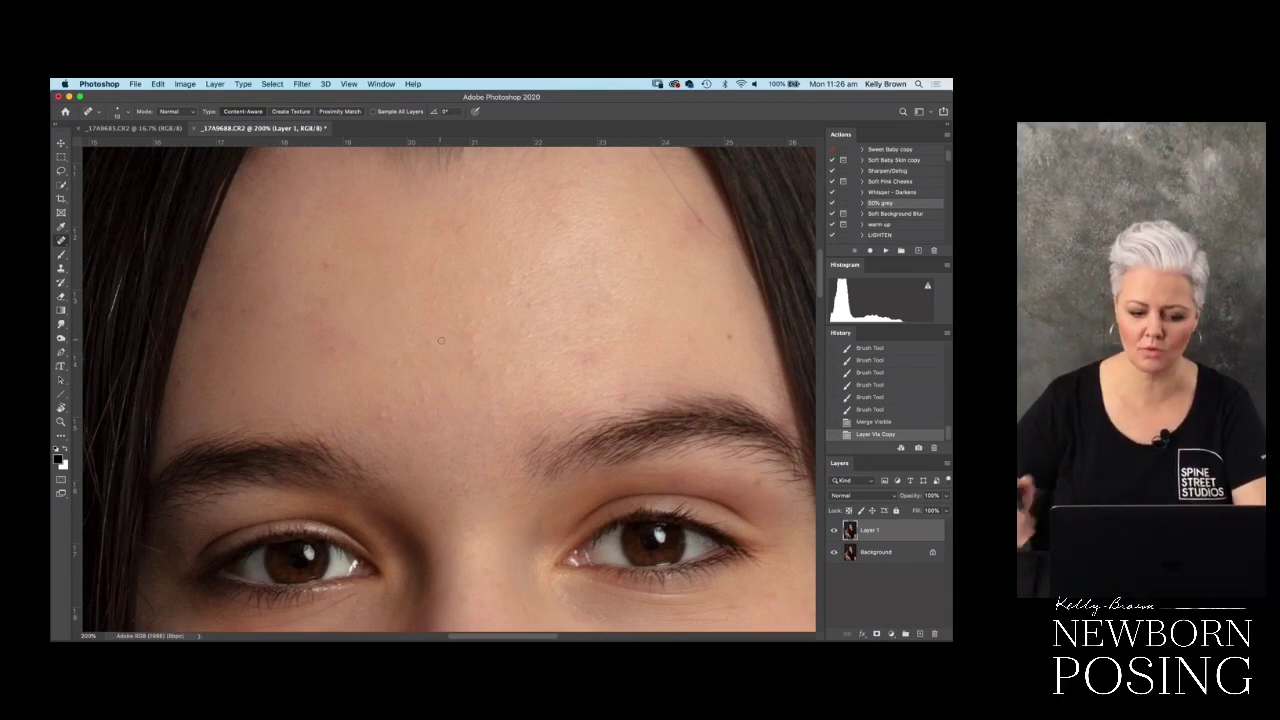
{"action": "key", "text": "bracketleft"}
{"action": "left_click_drag", "start_coordinate": [197, 312], "coordinate": [192, 322]}
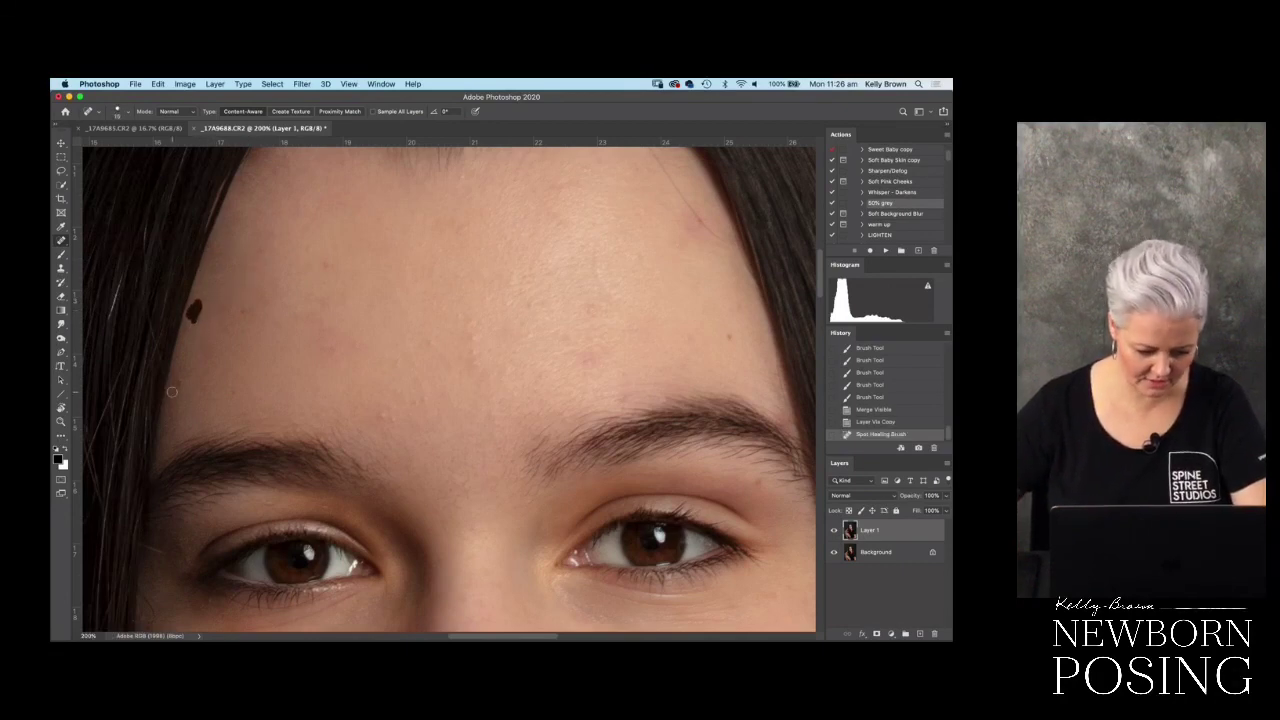
{"action": "left_click_drag", "start_coordinate": [181, 382], "coordinate": [182, 386]}
{"action": "left_click", "coordinate": [233, 395]}
{"action": "left_click", "coordinate": [247, 310]}
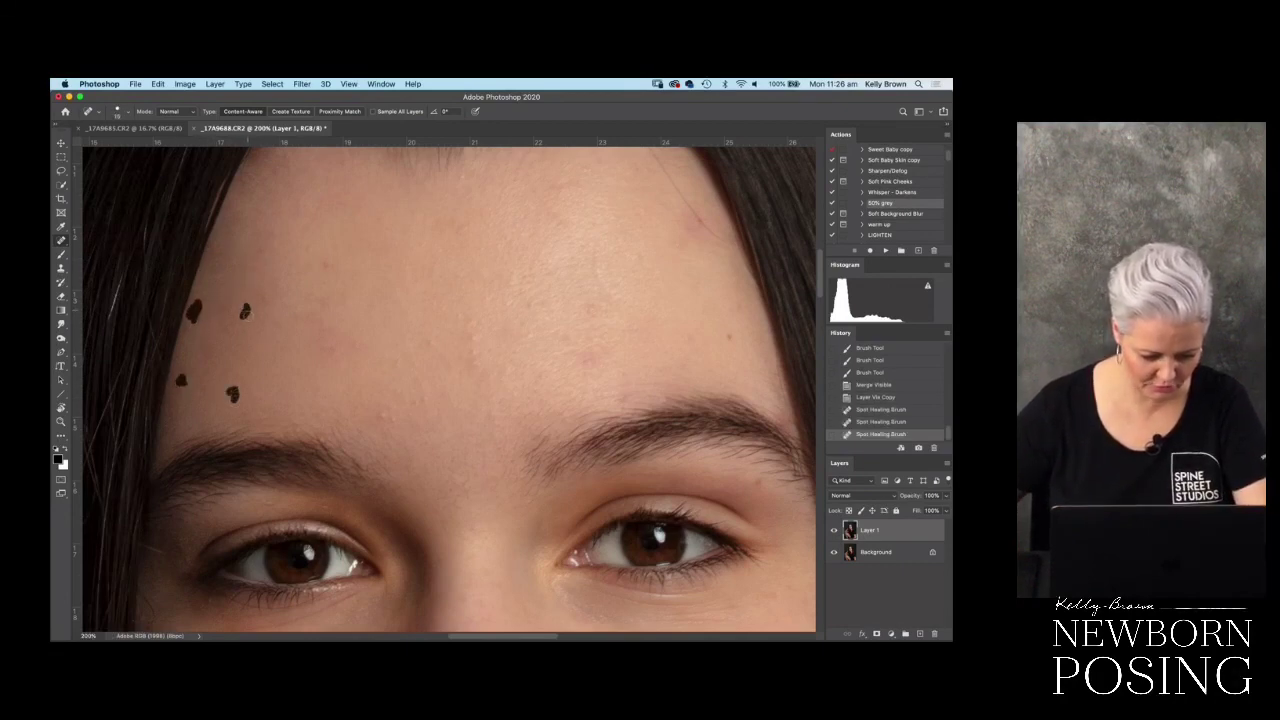
- Heal the small spots across the upper part of the forehead on the subject's right side
{"action": "left_click_drag", "start_coordinate": [285, 318], "coordinate": [294, 304]}
{"action": "left_click", "coordinate": [269, 240]}
{"action": "left_click_drag", "start_coordinate": [313, 259], "coordinate": [318, 250]}
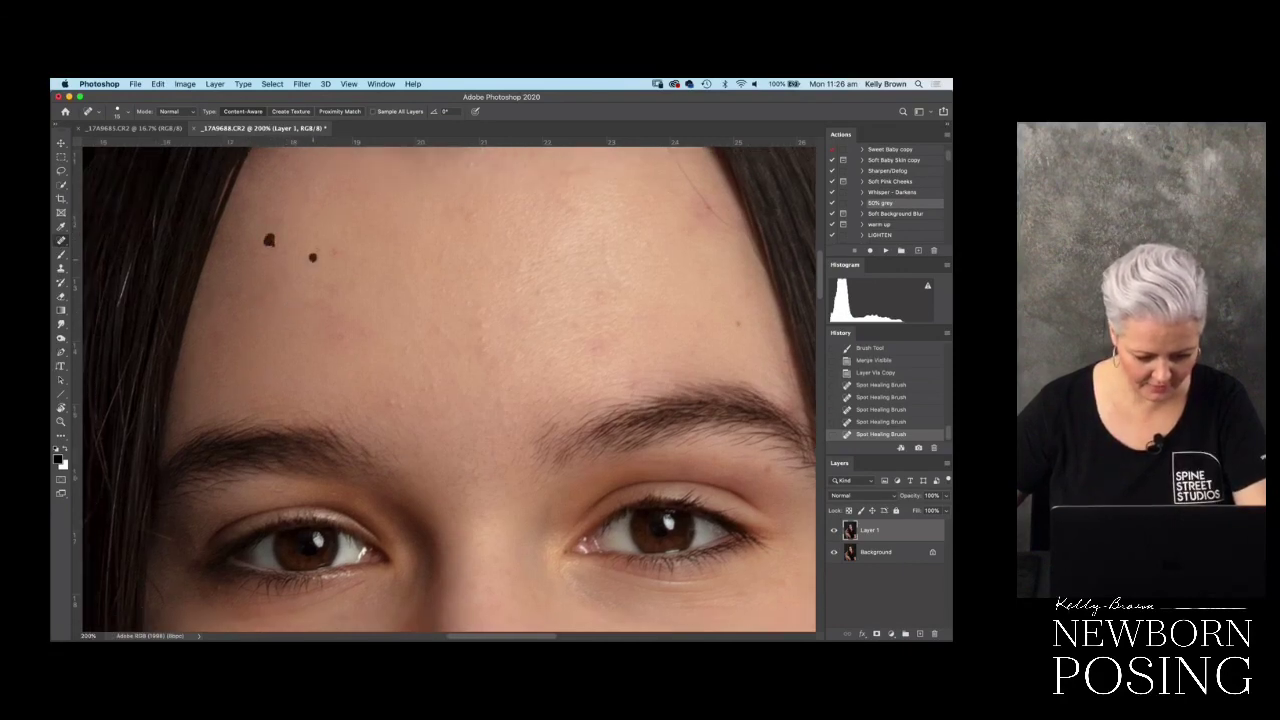
{"action": "left_click", "coordinate": [335, 252]}
{"action": "left_click", "coordinate": [328, 312]}
{"action": "left_click", "coordinate": [334, 295]}
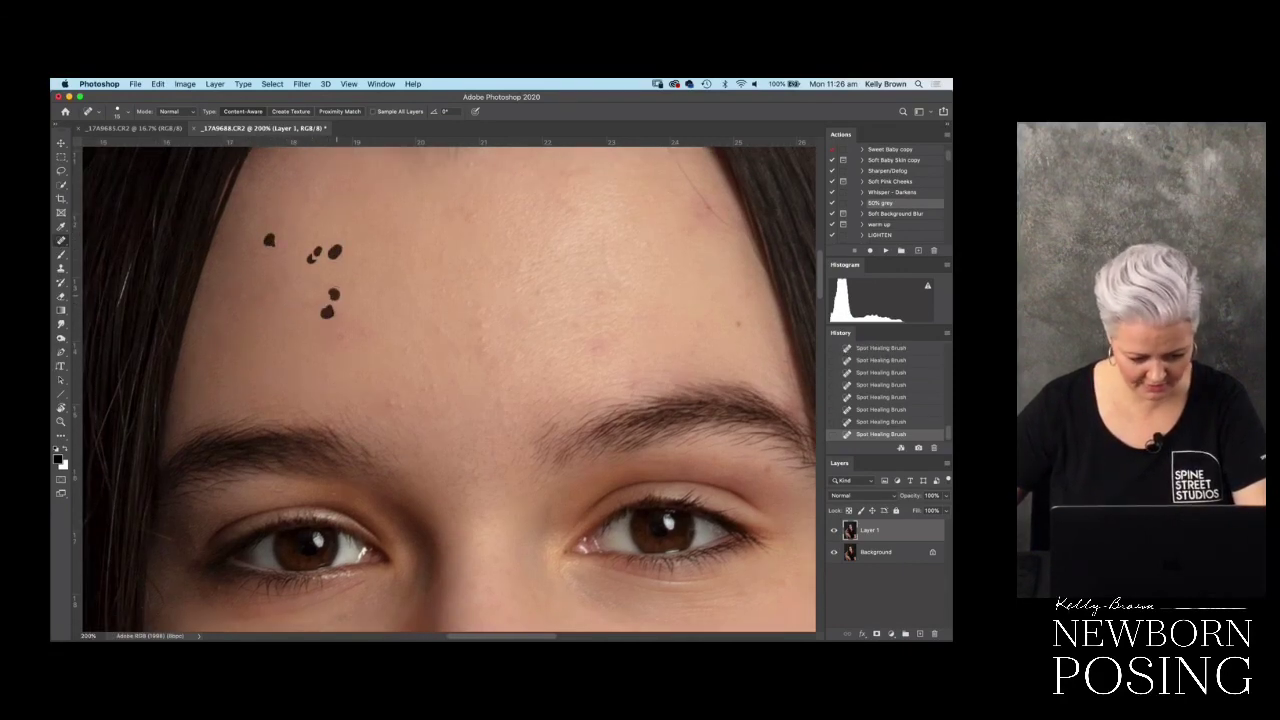
{"action": "left_click", "coordinate": [239, 317]}
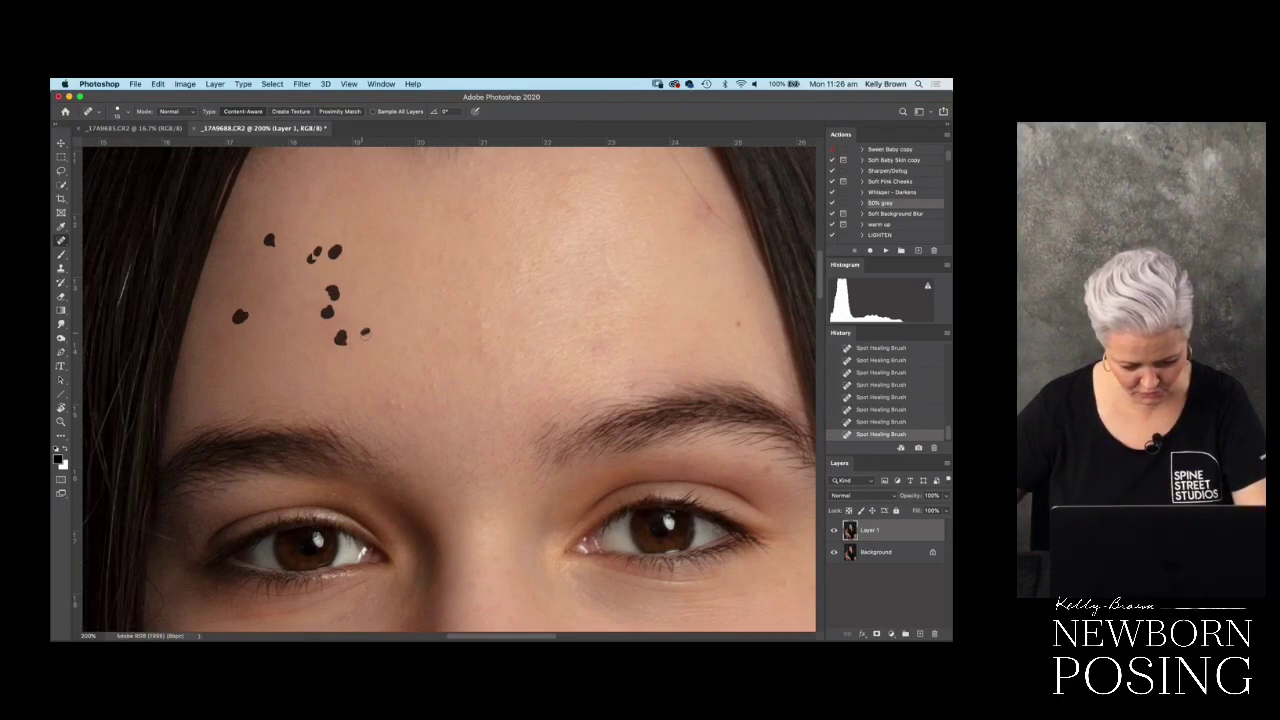
- Heal the cluster of bumps above the inner end of the subject's right eyebrow and towards mid-forehead
{"action": "left_click", "coordinate": [401, 409]}
{"action": "left_click", "coordinate": [426, 390]}
{"action": "left_click", "coordinate": [435, 387]}
{"action": "left_click_drag", "start_coordinate": [424, 382], "coordinate": [423, 366]}
{"action": "left_click", "coordinate": [393, 379]}
{"action": "left_click", "coordinate": [410, 349]}
{"action": "left_click", "coordinate": [446, 326]}
{"action": "left_click", "coordinate": [478, 327]}
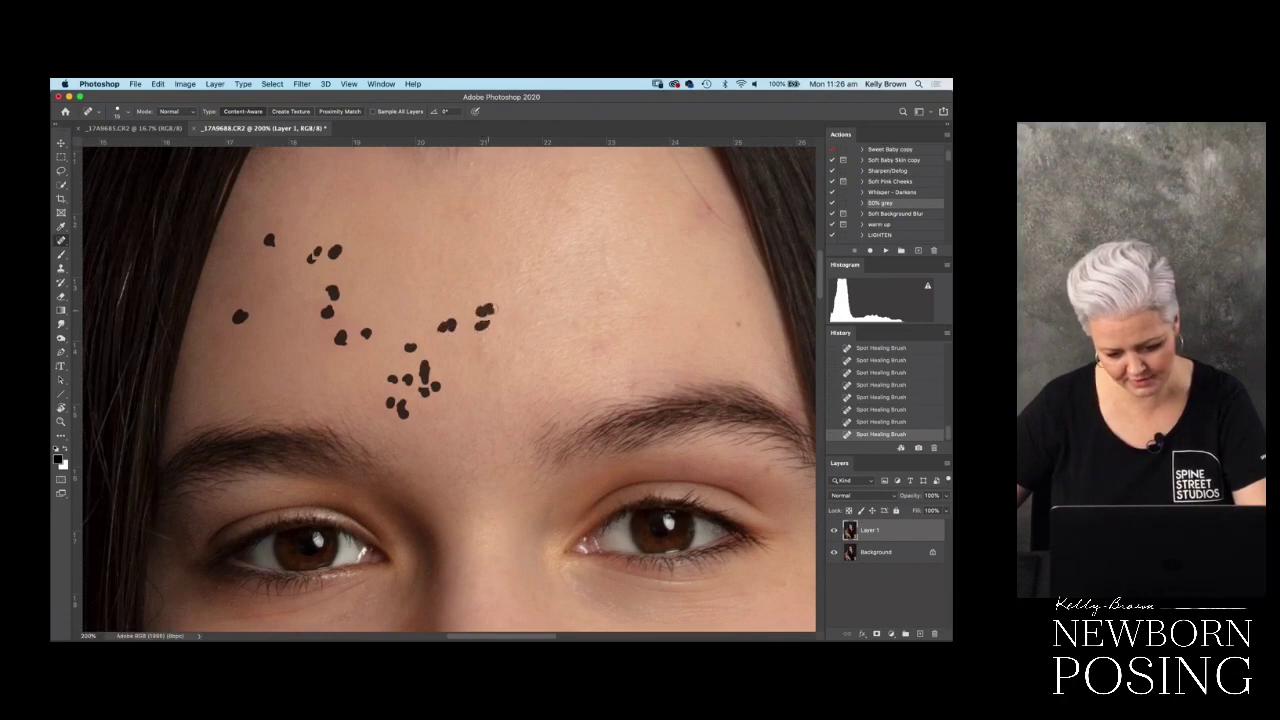
- Heal the remaining spots in the centre of the forehead and above the subject's left eyebrow
{"action": "scroll", "coordinate": [493, 322], "scroll_direction": "down", "scroll_amount": 2}
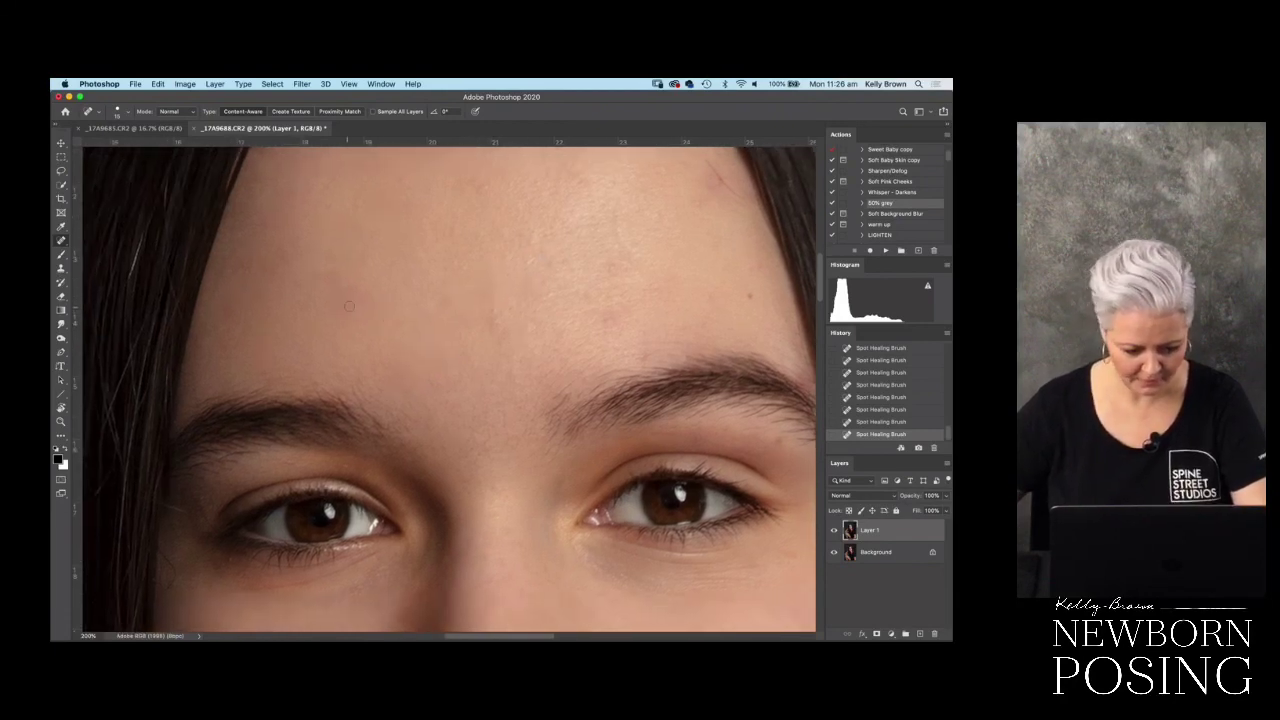
{"action": "left_click", "coordinate": [532, 243]}
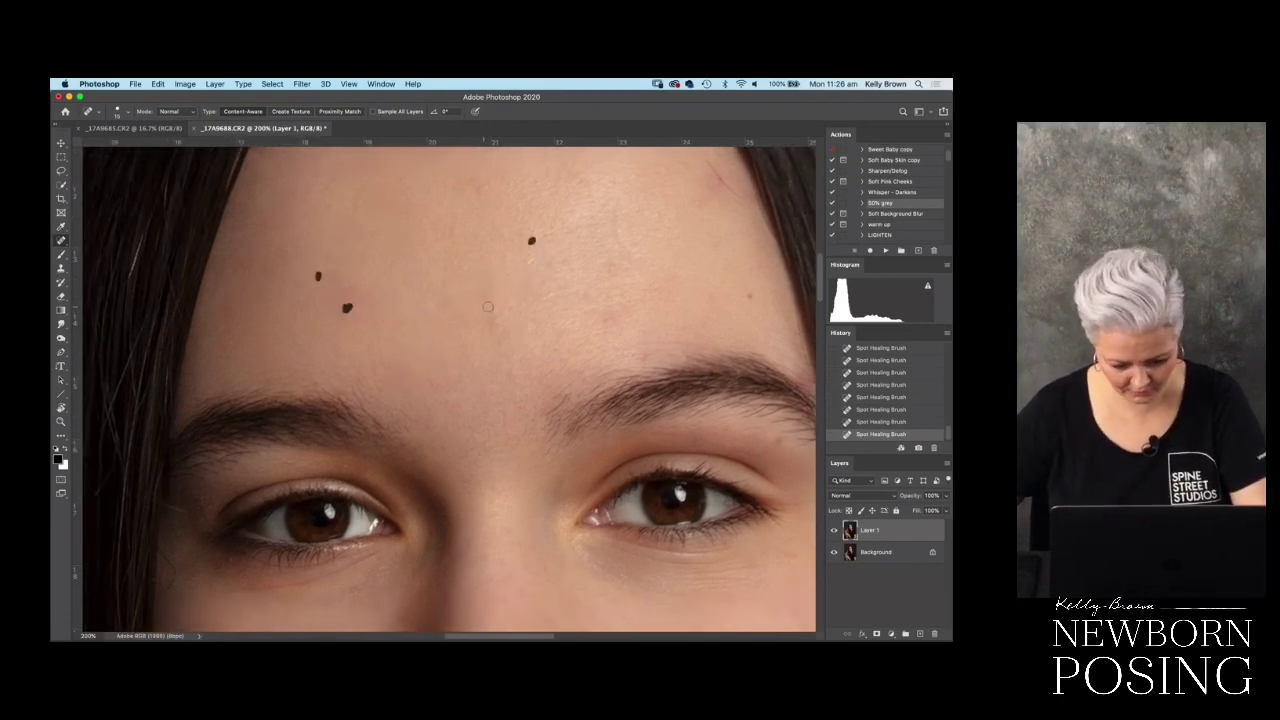
{"action": "left_click", "coordinate": [496, 320]}
{"action": "mouse_move", "coordinate": [607, 319]}
{"action": "left_mouse_down"}
{"action": "mouse_move", "coordinate": [580, 306]}
{"action": "mouse_move", "coordinate": [582, 293]}
{"action": "left_mouse_up"}
{"action": "left_click", "coordinate": [551, 263]}
{"action": "left_click", "coordinate": [531, 262]}
{"action": "left_click_drag", "start_coordinate": [708, 214], "coordinate": [696, 204]}
{"action": "left_click", "coordinate": [652, 212]}
{"action": "left_click", "coordinate": [710, 298]}
- Heal a spot beneath the subject's right eyebrow and the small marks just below the front hairline
{"action": "scroll", "coordinate": [617, 323], "scroll_direction": "down", "scroll_amount": 3}
{"action": "scroll", "coordinate": [668, 289], "scroll_direction": "up", "scroll_amount": 5}
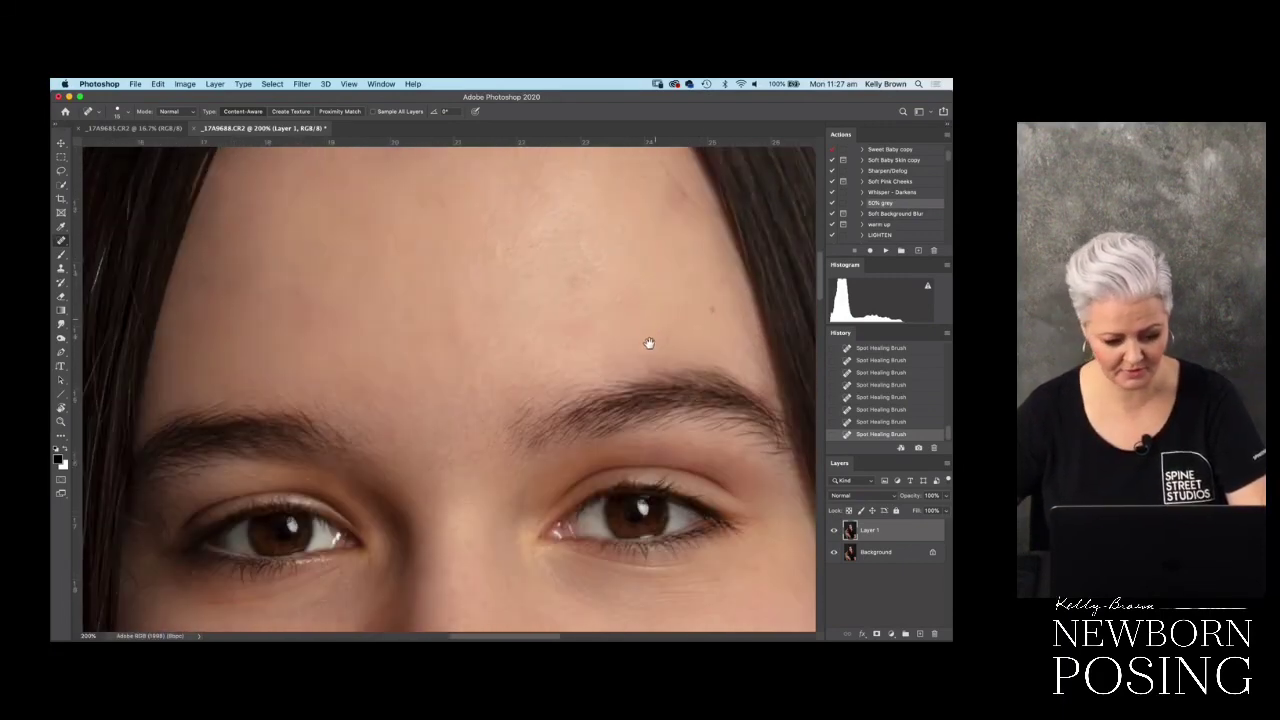
{"action": "left_click", "coordinate": [297, 517]}
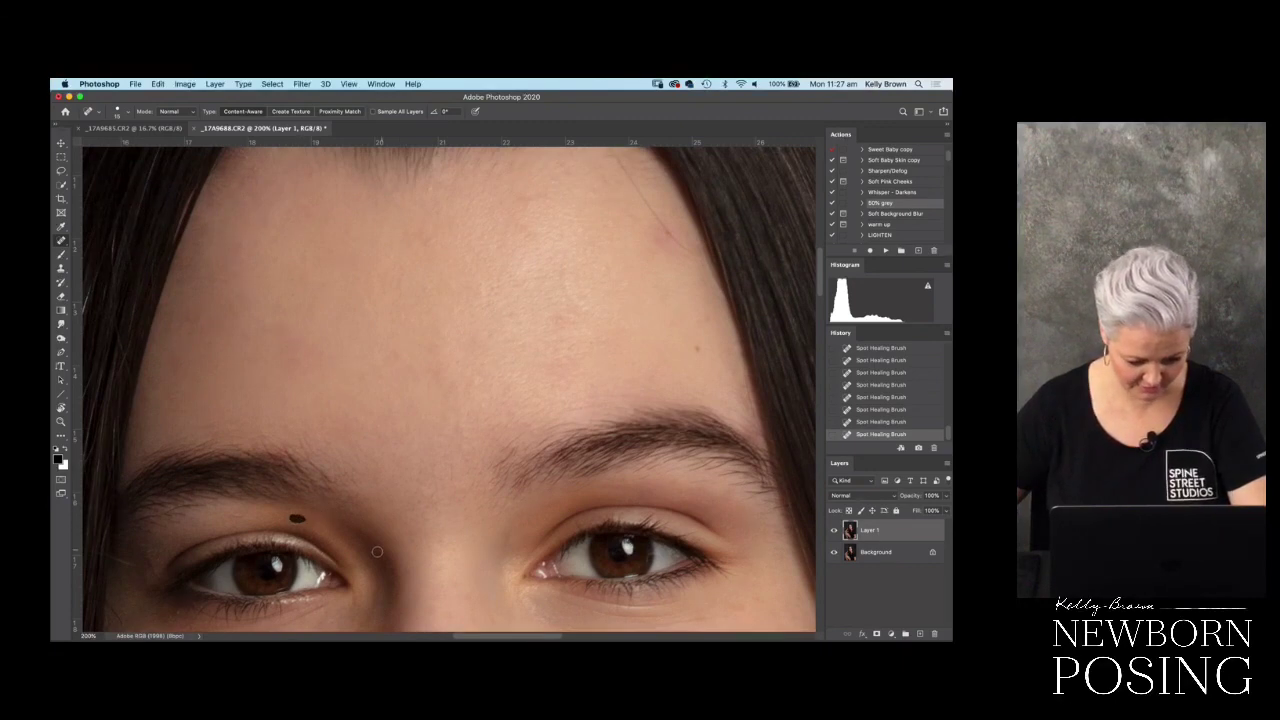
{"action": "scroll", "coordinate": [540, 277], "scroll_direction": "up", "scroll_amount": 2}
{"action": "left_click", "coordinate": [434, 264]}
{"action": "left_click", "coordinate": [432, 211]}
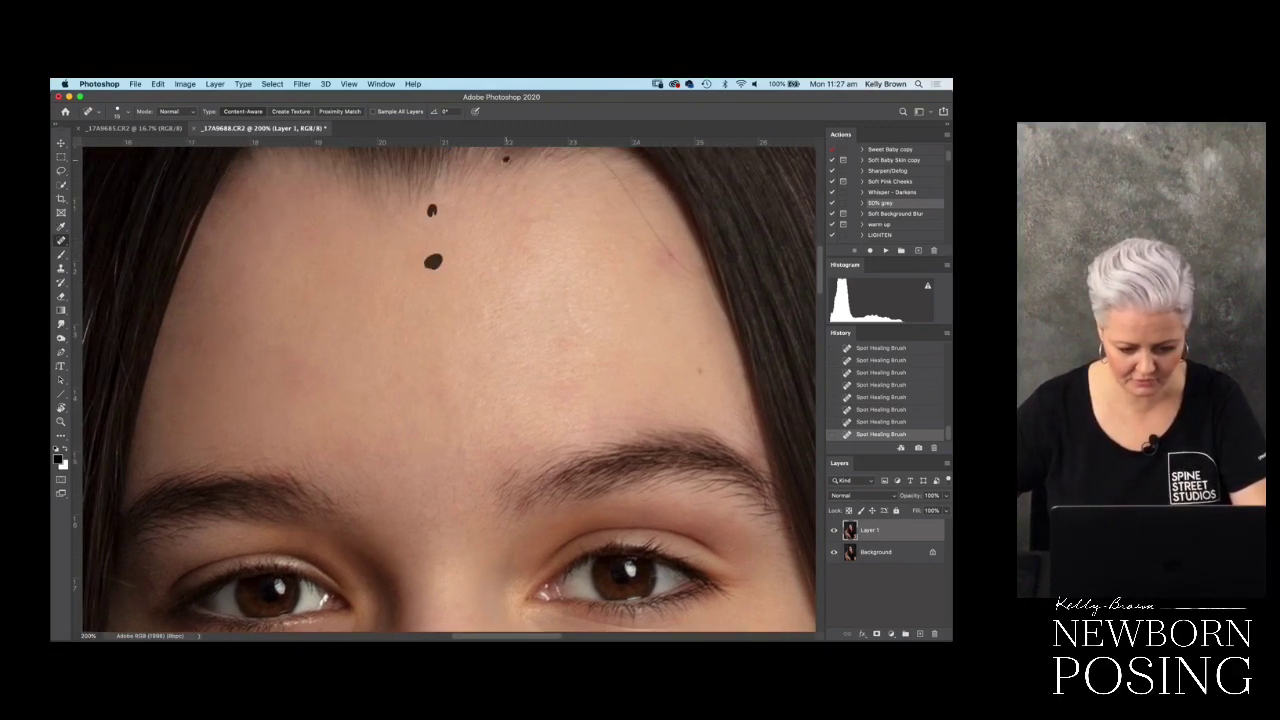
{"action": "left_click", "coordinate": [616, 205]}
{"action": "left_click", "coordinate": [556, 205]}
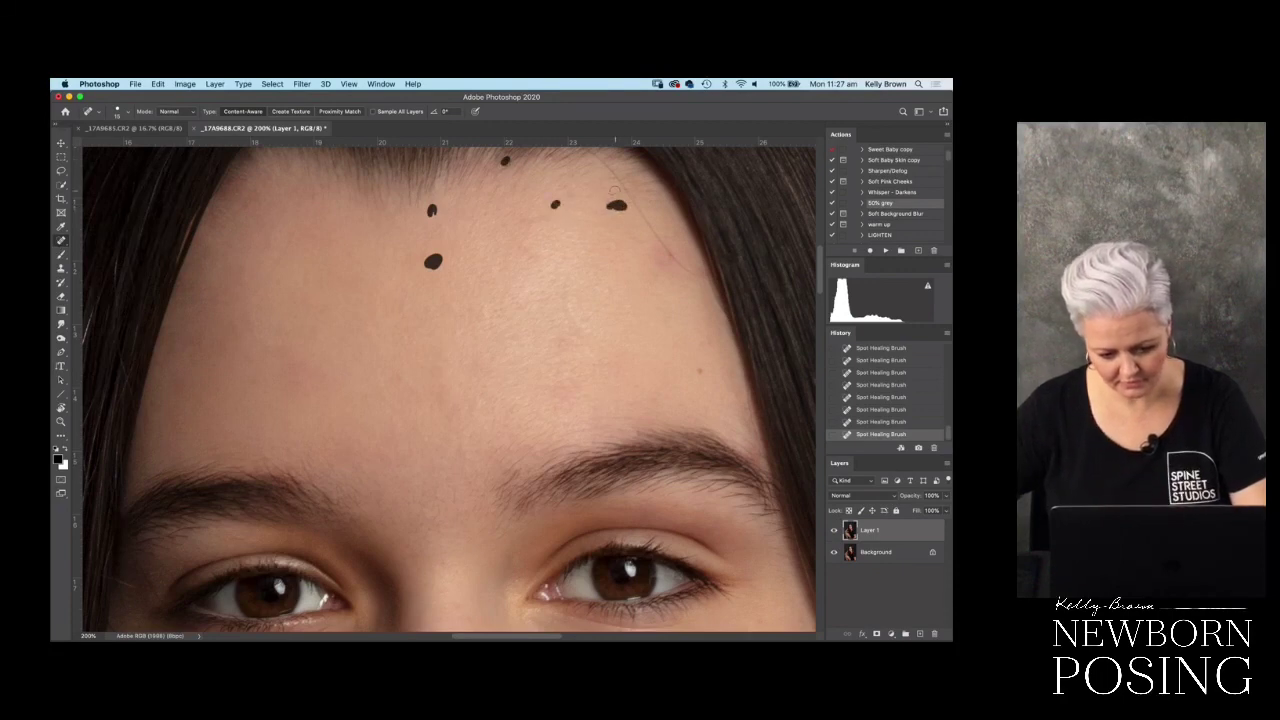
- Remove the stray hair across the subject's left temple and heal the marks on that side of the forehead
{"action": "left_click_drag", "start_coordinate": [588, 155], "coordinate": [704, 282]}
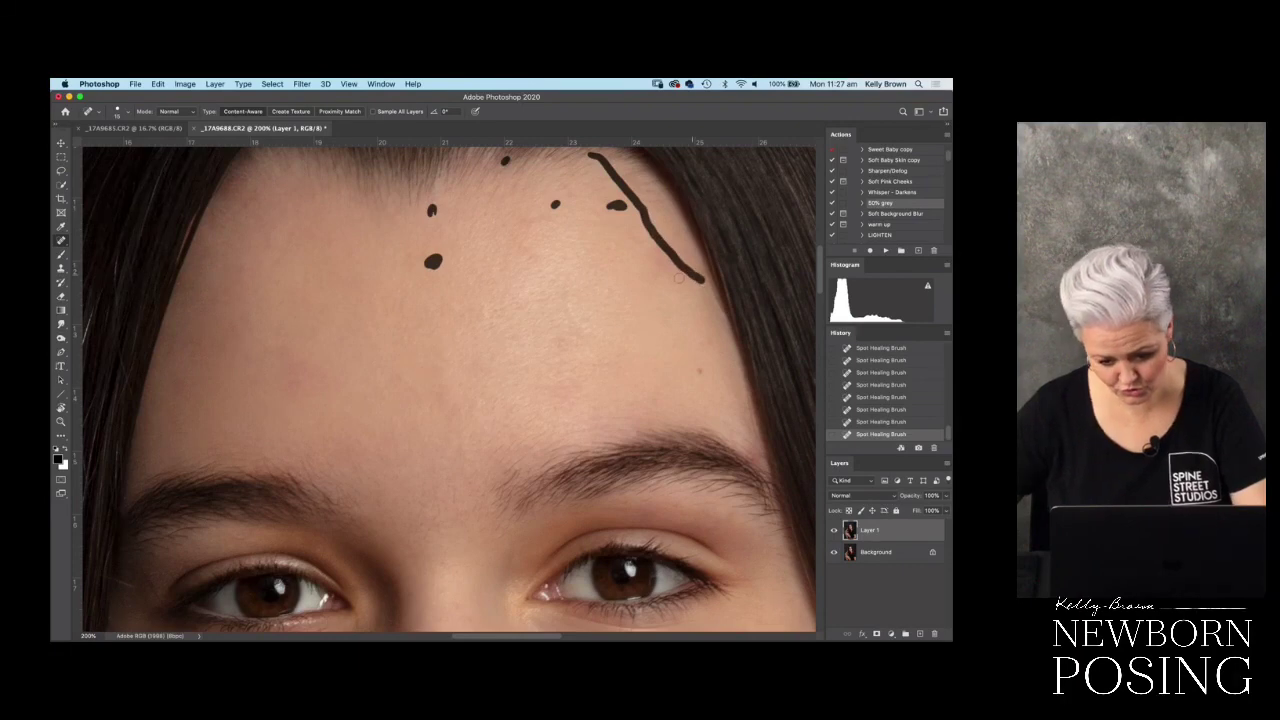
{"action": "scroll", "coordinate": [590, 275], "scroll_direction": "up", "scroll_amount": 1}
{"action": "scroll", "coordinate": [590, 275], "scroll_direction": "right", "scroll_amount": 1}
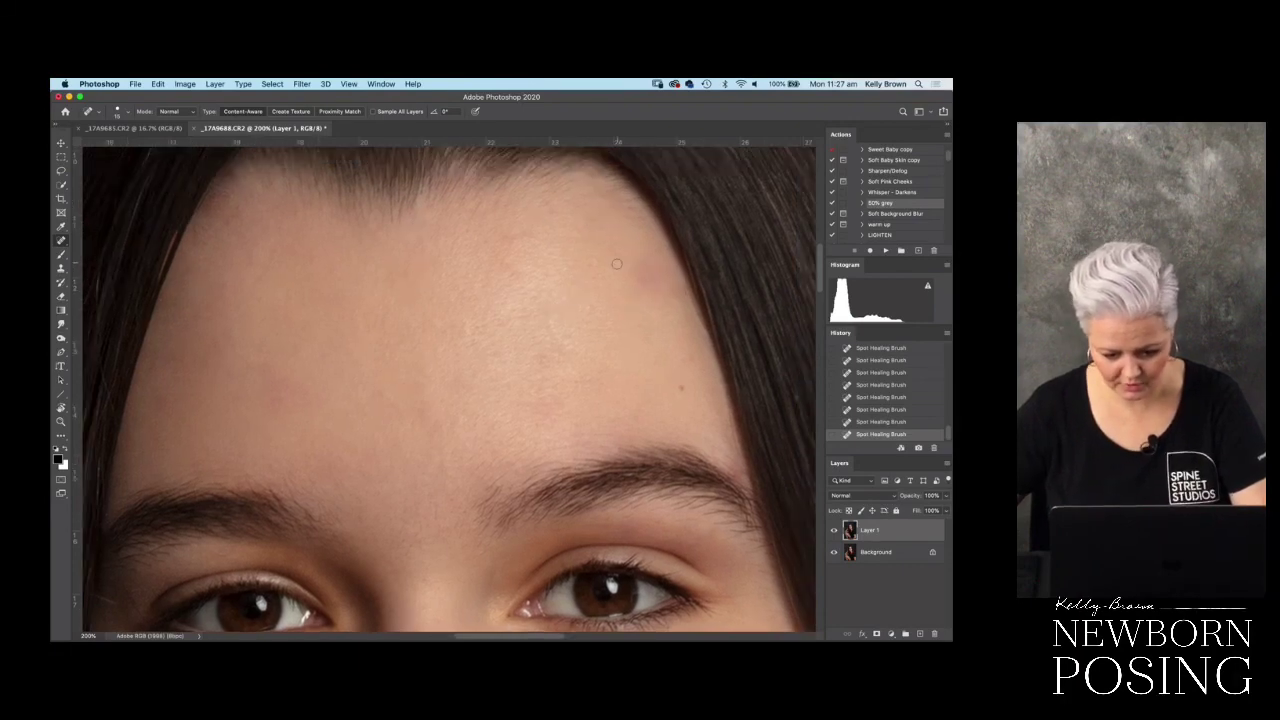
{"action": "left_click_drag", "start_coordinate": [595, 258], "coordinate": [592, 270]}
{"action": "mouse_move", "coordinate": [498, 258]}
{"action": "left_mouse_down"}
{"action": "mouse_move", "coordinate": [511, 272]}
{"action": "mouse_move", "coordinate": [527, 238]}
{"action": "left_mouse_up"}
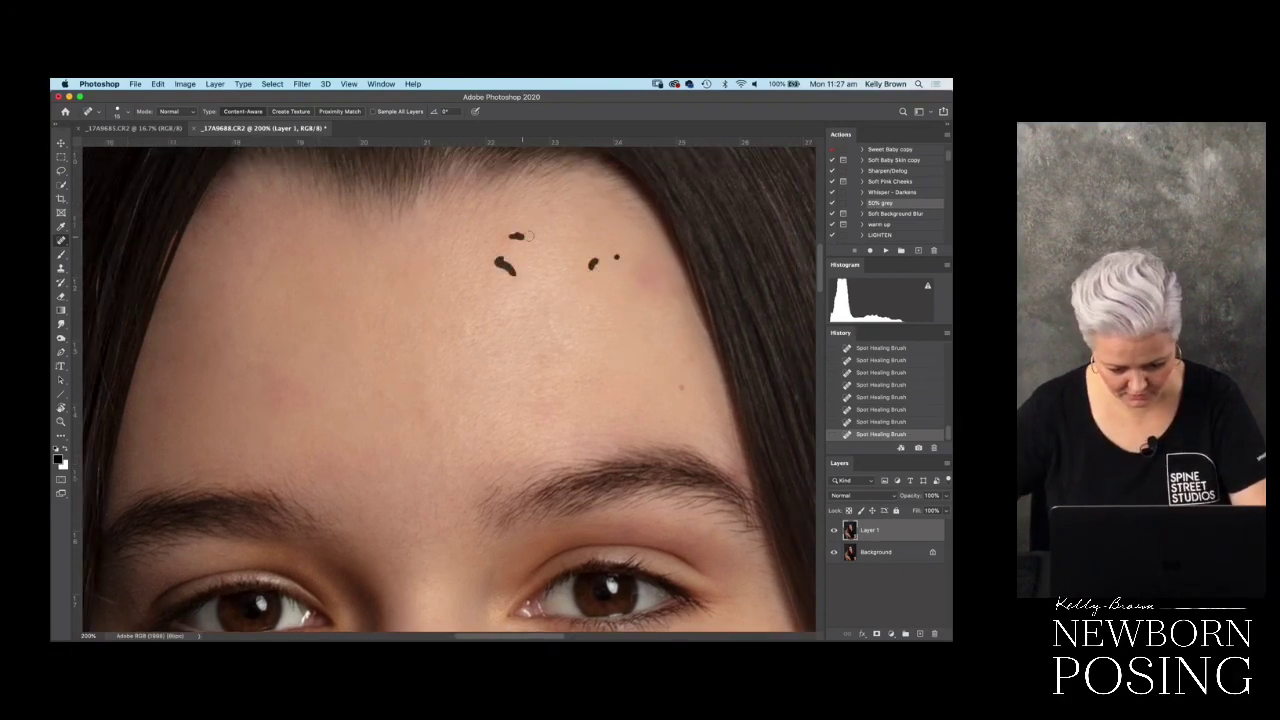
{"action": "left_click_drag", "start_coordinate": [547, 293], "coordinate": [567, 357]}
{"action": "left_click_drag", "start_coordinate": [589, 306], "coordinate": [596, 307]}
{"action": "left_click_drag", "start_coordinate": [493, 353], "coordinate": [550, 360]}
{"action": "left_click", "coordinate": [636, 418]}
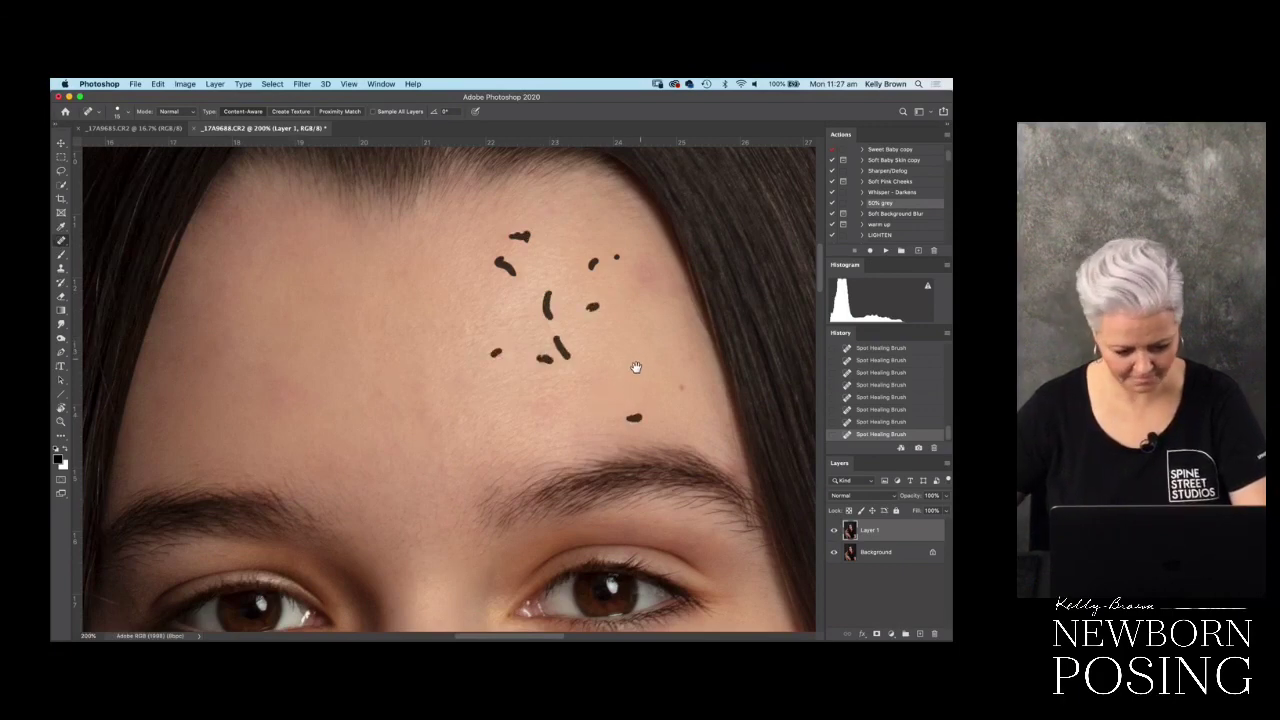
- Heal the leftover marks on the subject's right side of the forehead, from the hairline down towards the eyebrow
{"action": "scroll", "coordinate": [640, 360], "scroll_direction": "up", "scroll_amount": 1}
{"action": "left_click", "coordinate": [228, 222]}
{"action": "left_click_drag", "start_coordinate": [228, 222], "coordinate": [223, 234]}
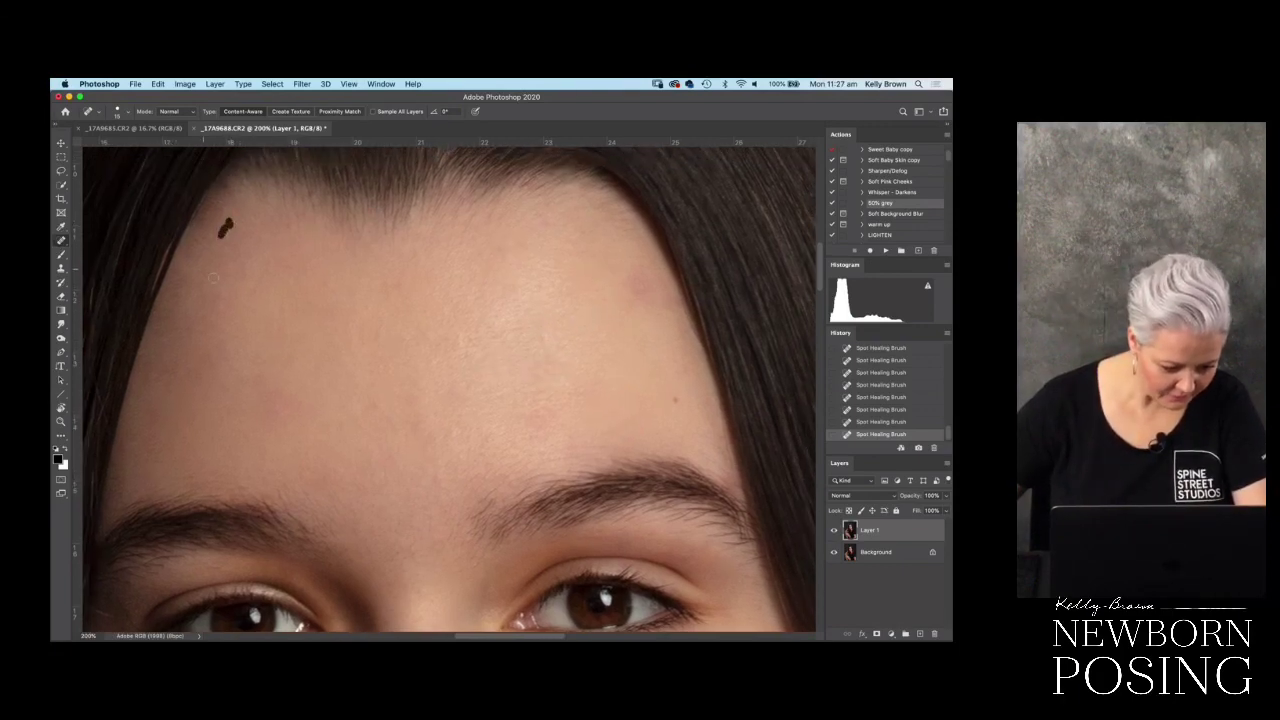
{"action": "left_click_drag", "start_coordinate": [215, 356], "coordinate": [226, 389]}
{"action": "left_click", "coordinate": [316, 367]}
{"action": "left_click_drag", "start_coordinate": [280, 303], "coordinate": [280, 332]}
{"action": "left_click", "coordinate": [309, 302]}
{"action": "left_click", "coordinate": [322, 284]}
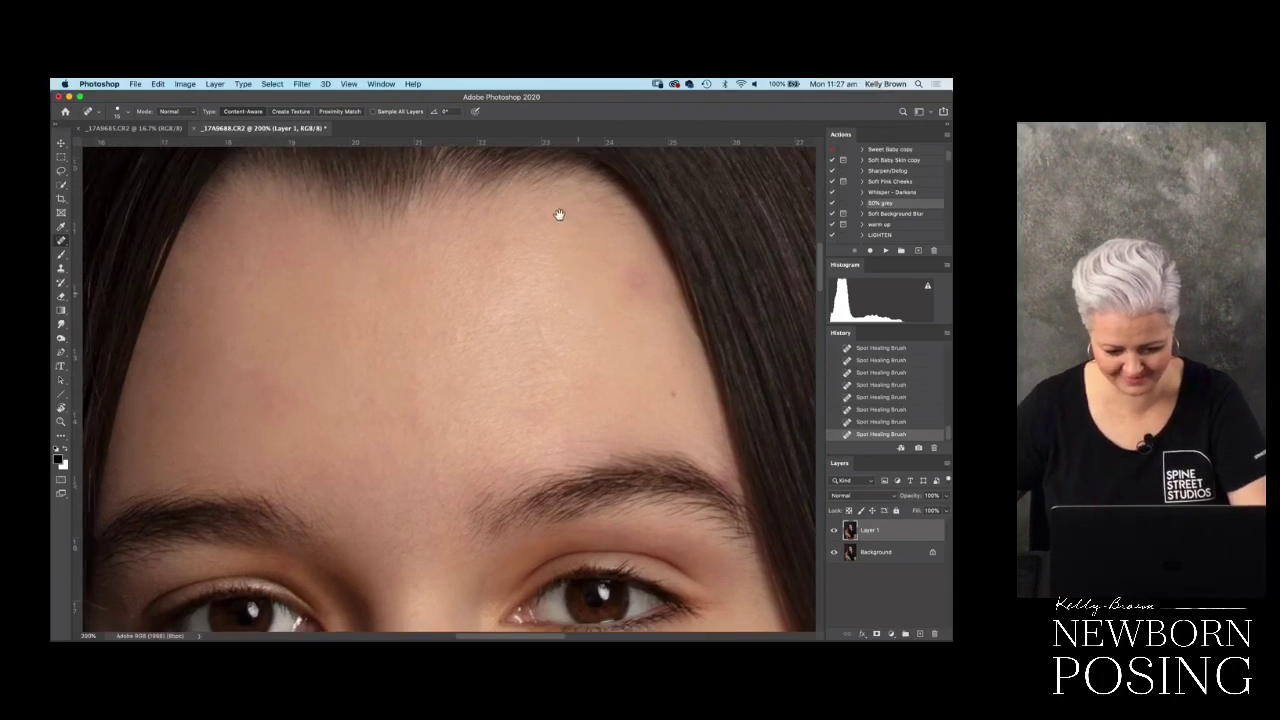
- Heal the reddish patch near the hairline on the subject's left side of the forehead and the marks around it
{"action": "scroll", "coordinate": [565, 212], "scroll_direction": "down", "scroll_amount": 3}
{"action": "left_click_drag", "start_coordinate": [546, 272], "coordinate": [515, 308]}
{"action": "mouse_move", "coordinate": [583, 205]}
{"action": "left_mouse_down"}
{"action": "mouse_move", "coordinate": [572, 225]}
{"action": "mouse_move", "coordinate": [588, 215]}
{"action": "mouse_move", "coordinate": [600, 238]}
{"action": "left_mouse_up"}
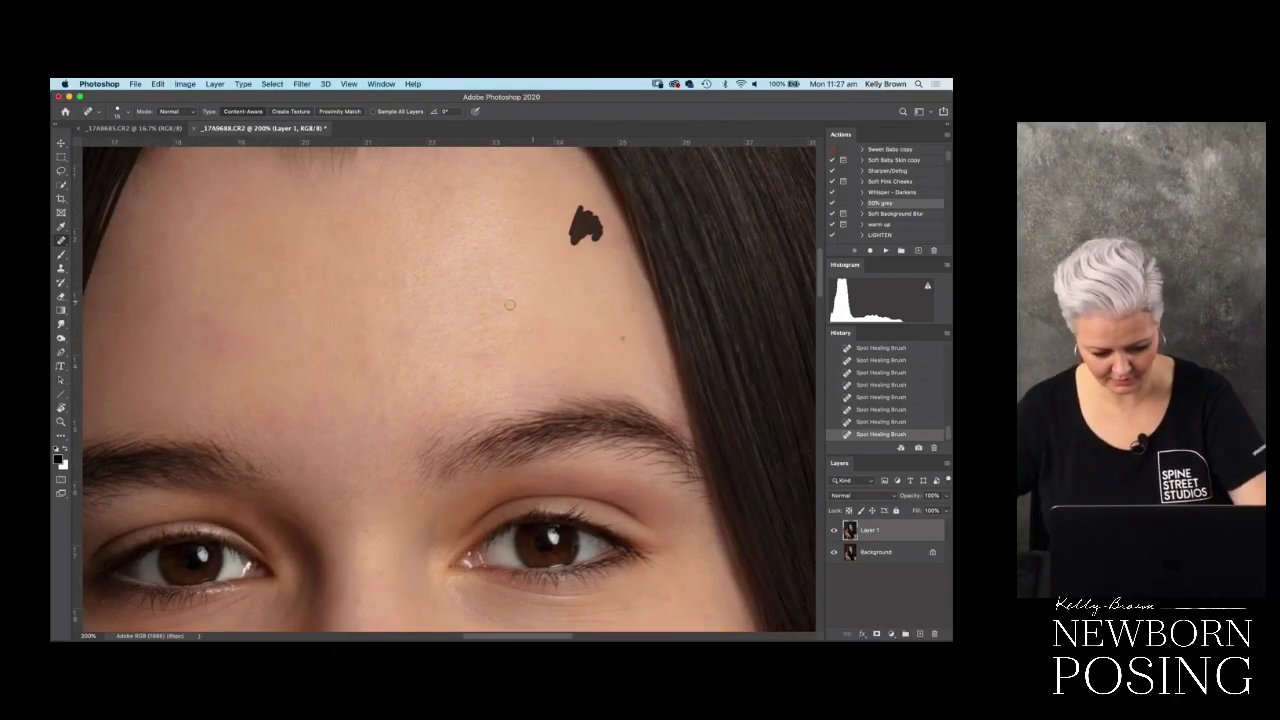
{"action": "scroll", "coordinate": [486, 295], "scroll_direction": "up", "scroll_amount": 2}
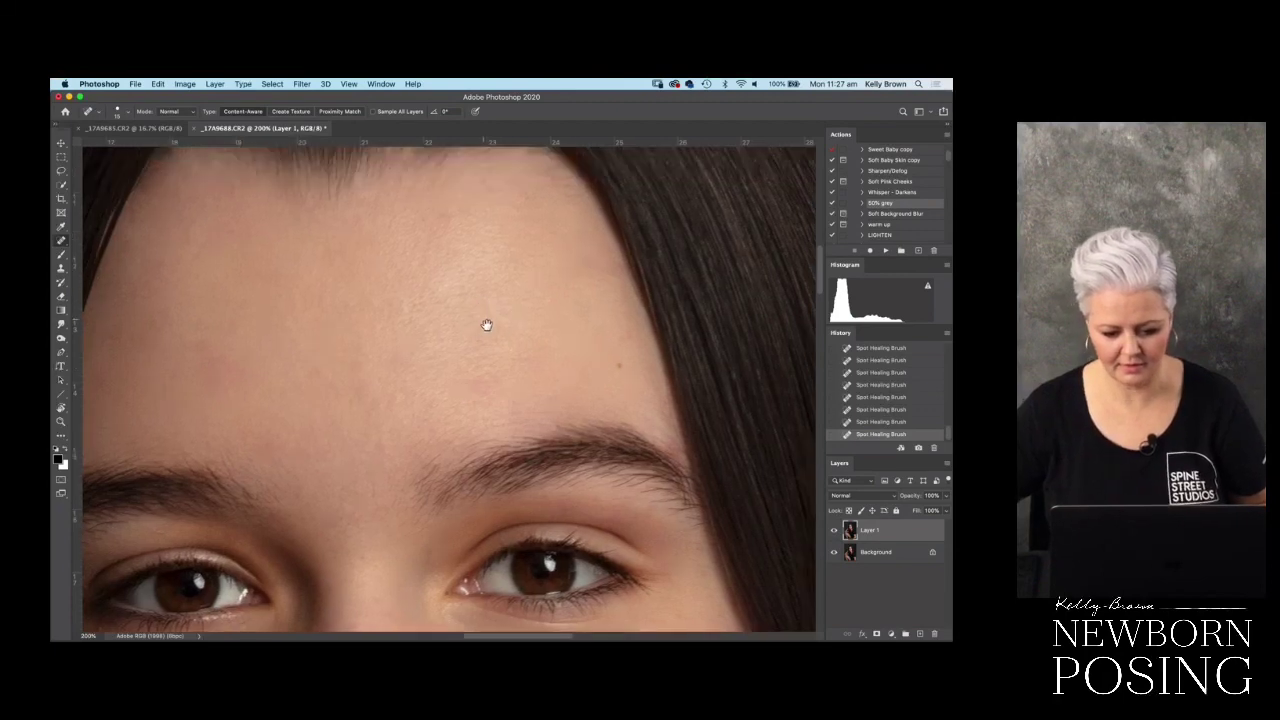
{"action": "mouse_move", "coordinate": [576, 266]}
{"action": "left_mouse_down"}
{"action": "mouse_move", "coordinate": [629, 333]}
{"action": "mouse_move", "coordinate": [569, 289]}
{"action": "left_mouse_up"}
{"action": "left_click", "coordinate": [630, 340]}
- Heal the blemishes on the subject's left cheek and around the side of the nose
{"action": "scroll", "coordinate": [569, 289], "scroll_direction": "down", "scroll_amount": 10}
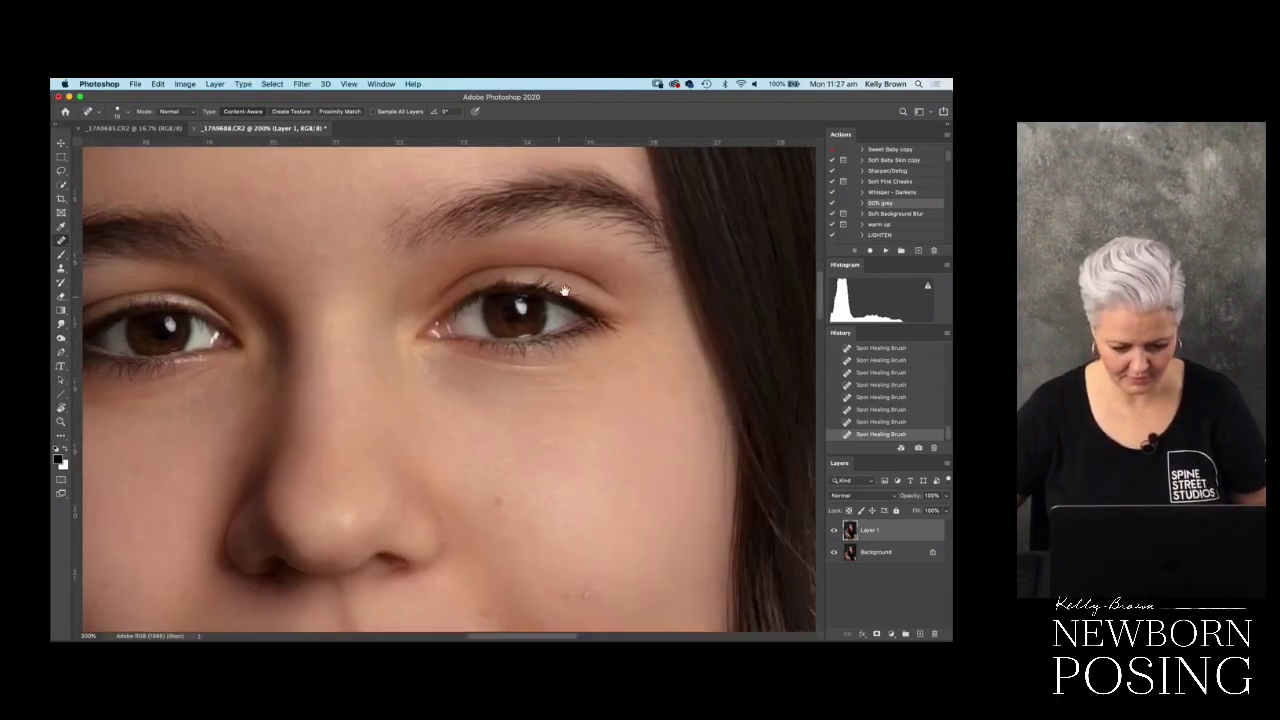
{"action": "scroll", "coordinate": [553, 247], "scroll_direction": "down", "scroll_amount": 5}
{"action": "left_click_drag", "start_coordinate": [543, 336], "coordinate": [552, 346]}
{"action": "left_click", "coordinate": [577, 333]}
{"action": "left_click", "coordinate": [597, 339]}
{"action": "left_click", "coordinate": [613, 428]}
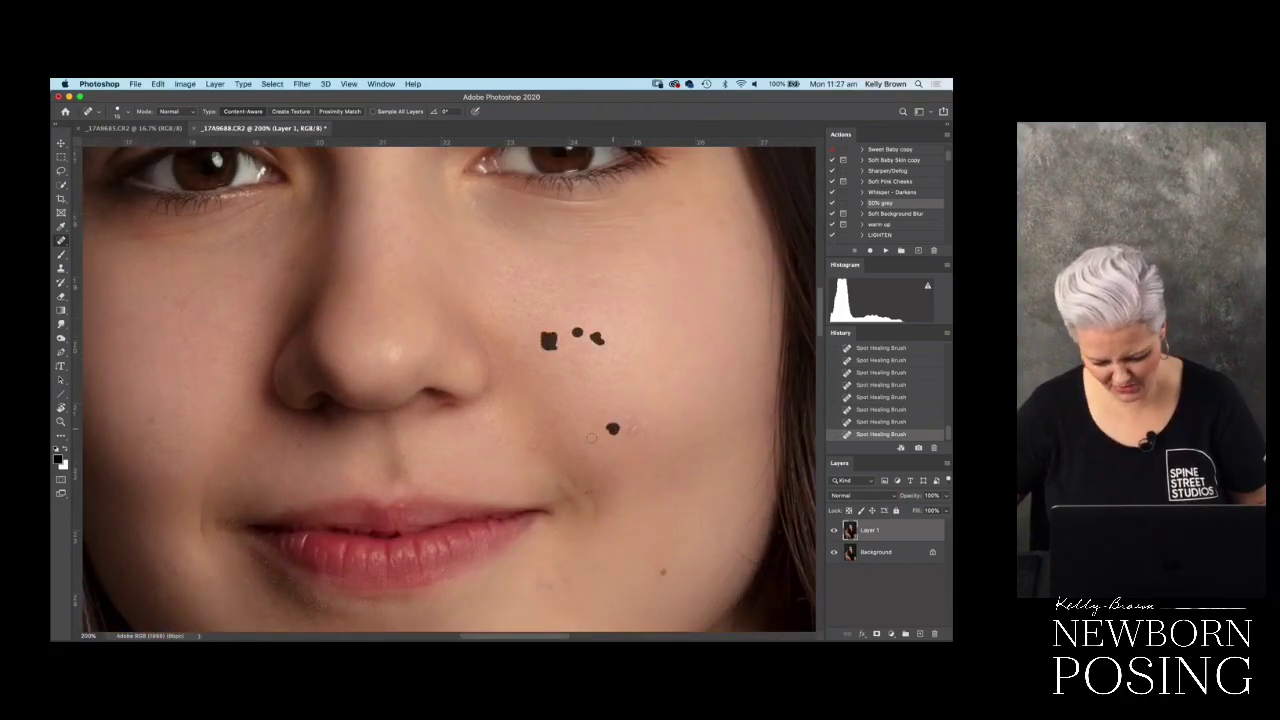
{"action": "left_click", "coordinate": [531, 447]}
{"action": "left_click_drag", "start_coordinate": [505, 444], "coordinate": [480, 432]}
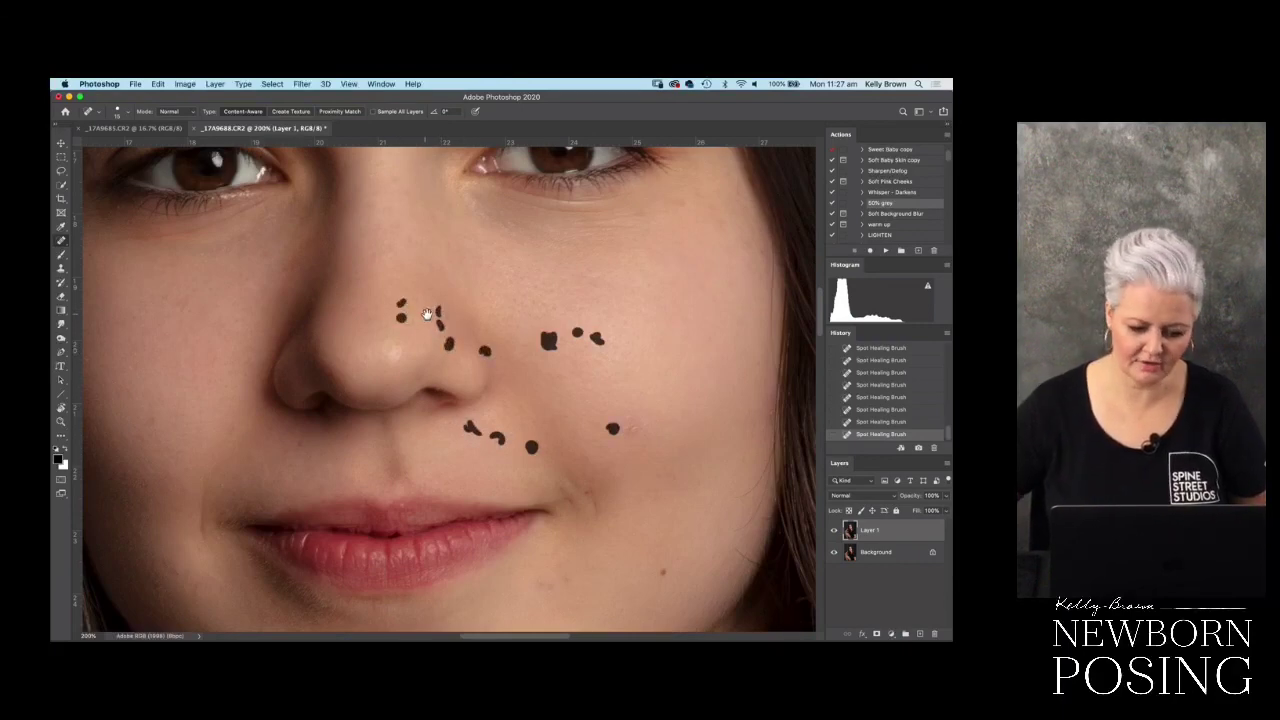
- Heal the spots on the subject's right cheek, from beside the nose out to the hair
{"action": "scroll", "coordinate": [480, 280], "scroll_direction": "left", "scroll_amount": 3}
{"action": "left_click", "coordinate": [338, 355]}
{"action": "left_click", "coordinate": [381, 254]}
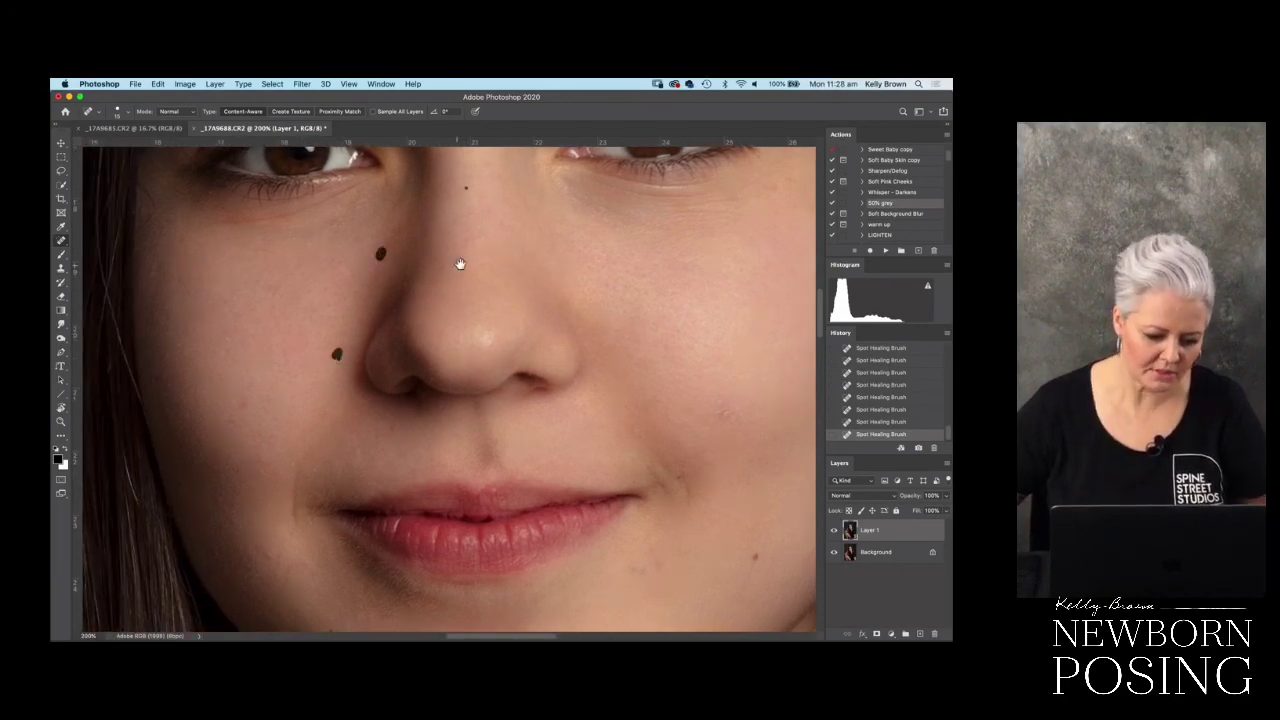
{"action": "scroll", "coordinate": [457, 263], "scroll_direction": "left", "scroll_amount": 3}
{"action": "left_click", "coordinate": [318, 279]}
{"action": "left_click", "coordinate": [346, 260]}
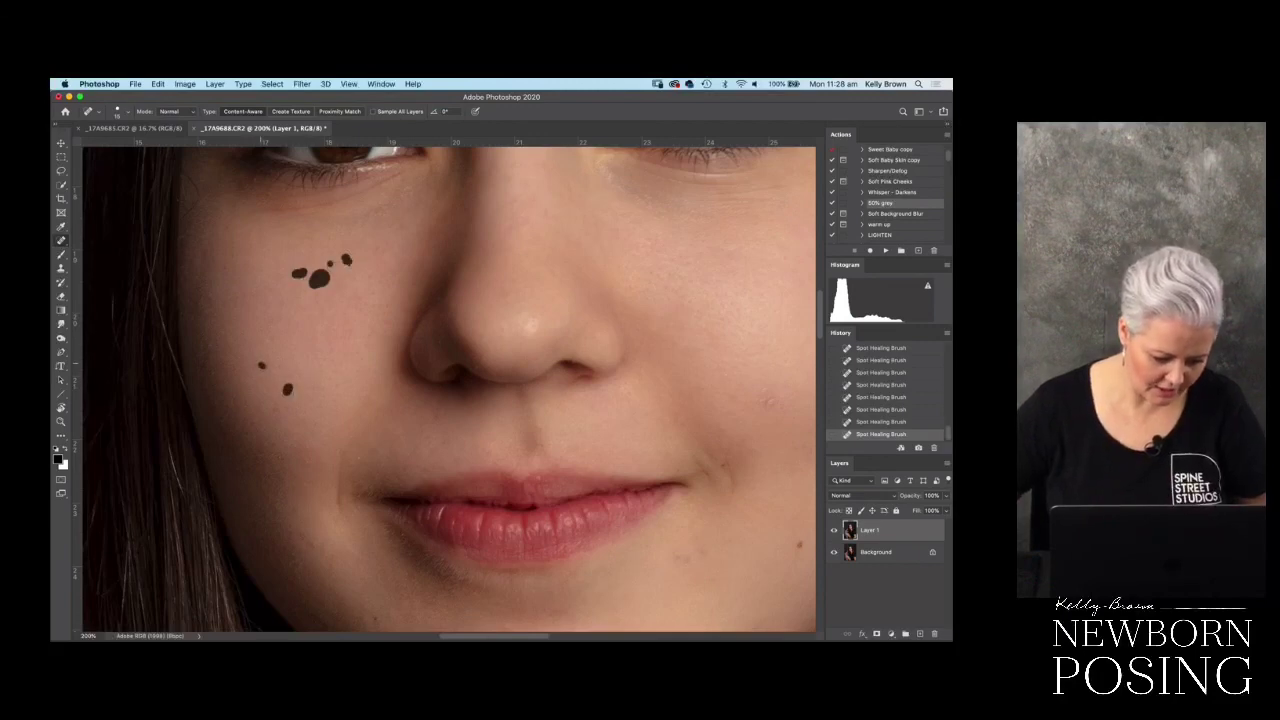
{"action": "left_click_drag", "start_coordinate": [210, 348], "coordinate": [205, 372]}
{"action": "left_click_drag", "start_coordinate": [204, 308], "coordinate": [201, 290]}
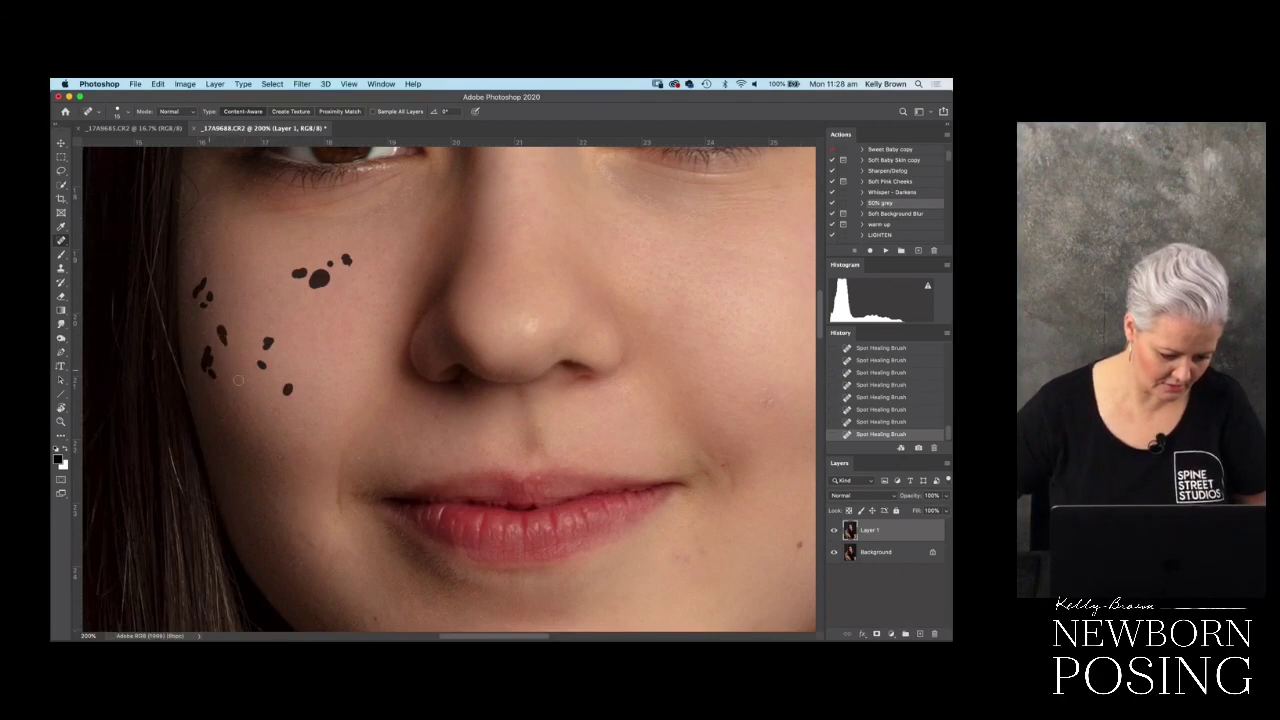
- Heal the spots on the subject's lower right cheek, from beside the nostril down past the mouth corner
{"action": "scroll", "coordinate": [290, 385], "scroll_direction": "down", "scroll_amount": 3}
{"action": "left_click", "coordinate": [285, 396]}
{"action": "left_click", "coordinate": [281, 353]}
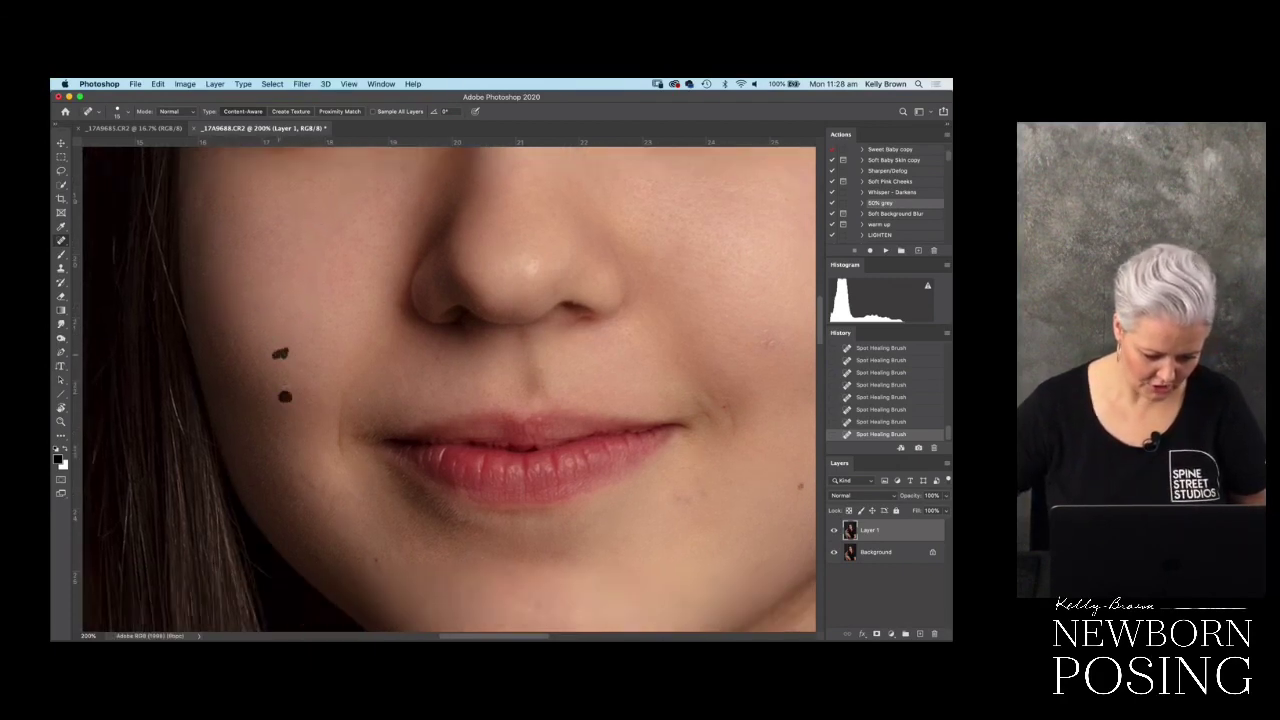
{"action": "left_click_drag", "start_coordinate": [373, 334], "coordinate": [368, 350]}
{"action": "mouse_move", "coordinate": [304, 476]}
{"action": "left_mouse_down"}
{"action": "mouse_move", "coordinate": [316, 492]}
{"action": "mouse_move", "coordinate": [293, 497]}
{"action": "left_mouse_up"}
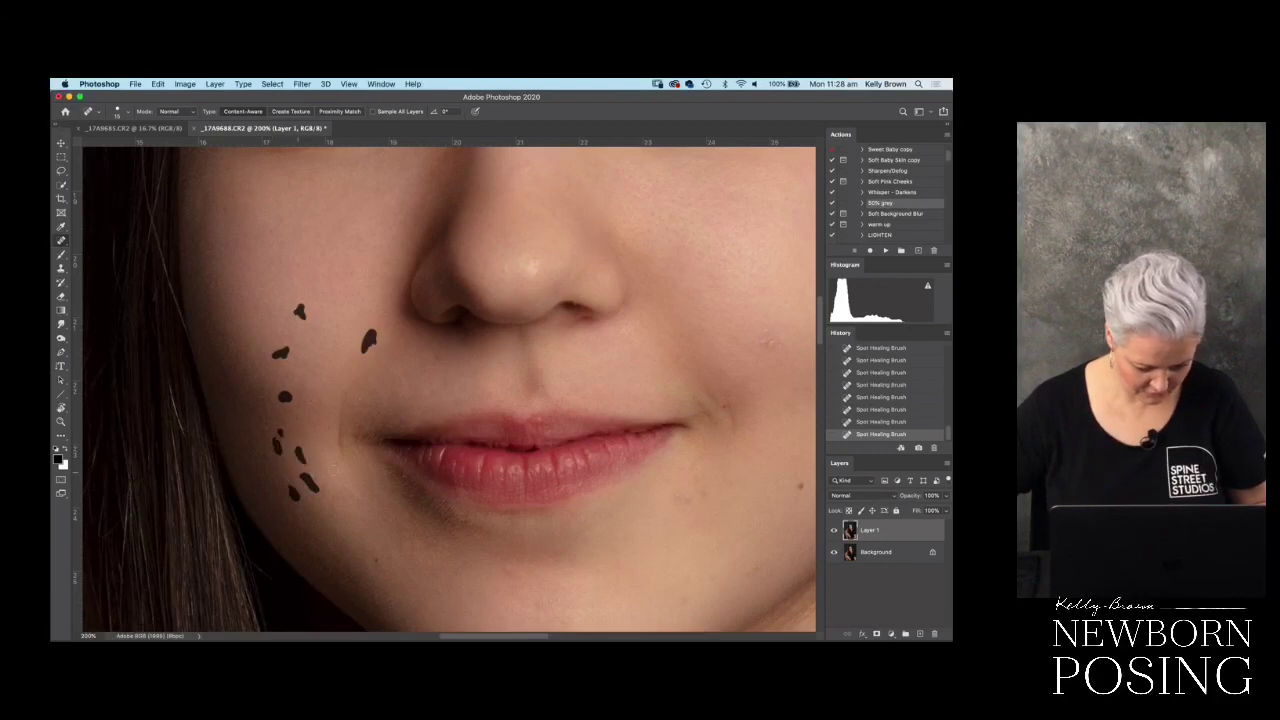
- Heal the marks around the subject's right mouth corner and up along the upper lip to the nostril
{"action": "scroll", "coordinate": [355, 338], "scroll_direction": "down", "scroll_amount": 3}
{"action": "left_click", "coordinate": [341, 329]}
{"action": "left_click_drag", "start_coordinate": [340, 356], "coordinate": [339, 366]}
{"action": "left_click", "coordinate": [330, 340]}
{"action": "left_click", "coordinate": [394, 321]}
{"action": "left_click_drag", "start_coordinate": [394, 322], "coordinate": [383, 310]}
{"action": "left_click", "coordinate": [417, 277]}
{"action": "left_click", "coordinate": [468, 263]}
{"action": "left_click", "coordinate": [459, 238]}
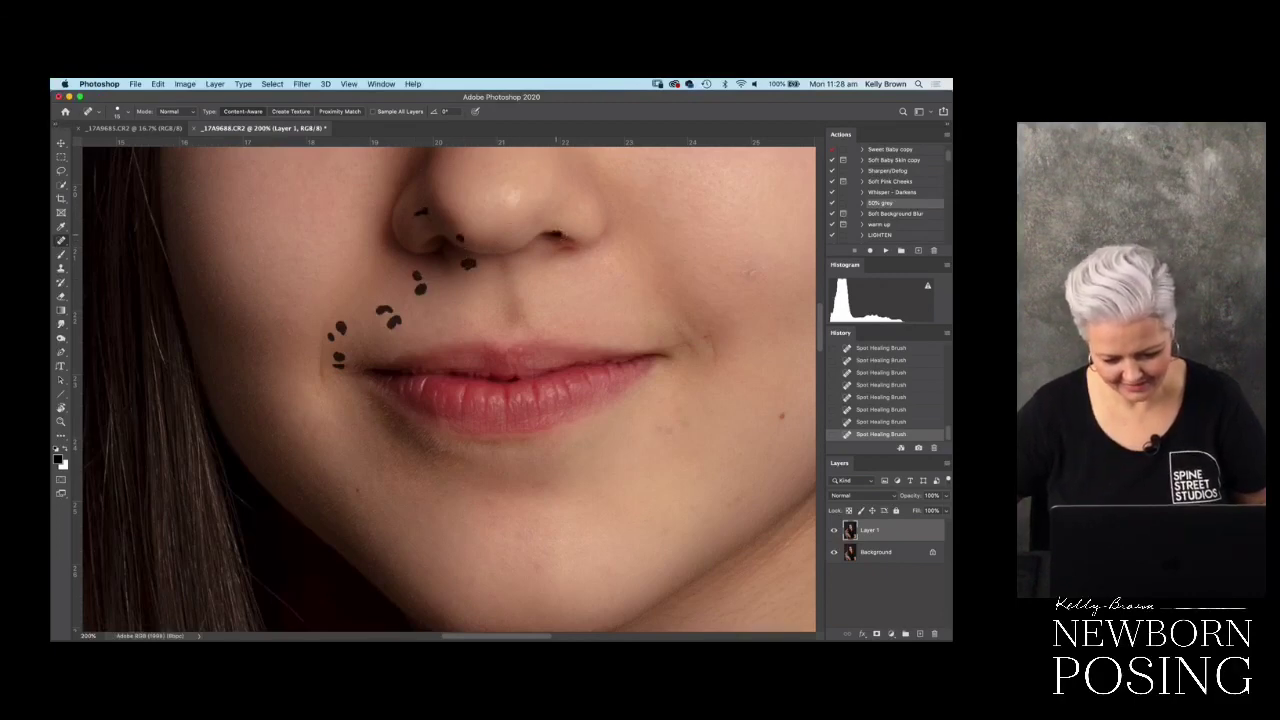
- Heal the spots around the subject's left mouth corner, on the cheek above it and on the skin below it
{"action": "left_click", "coordinate": [658, 290]}
{"action": "left_click", "coordinate": [707, 335]}
{"action": "left_click", "coordinate": [748, 272]}
{"action": "left_click_drag", "start_coordinate": [748, 272], "coordinate": [768, 268]}
{"action": "mouse_move", "coordinate": [666, 414]}
{"action": "left_mouse_down"}
{"action": "mouse_move", "coordinate": [670, 430]}
{"action": "mouse_move", "coordinate": [690, 420]}
{"action": "left_mouse_up"}
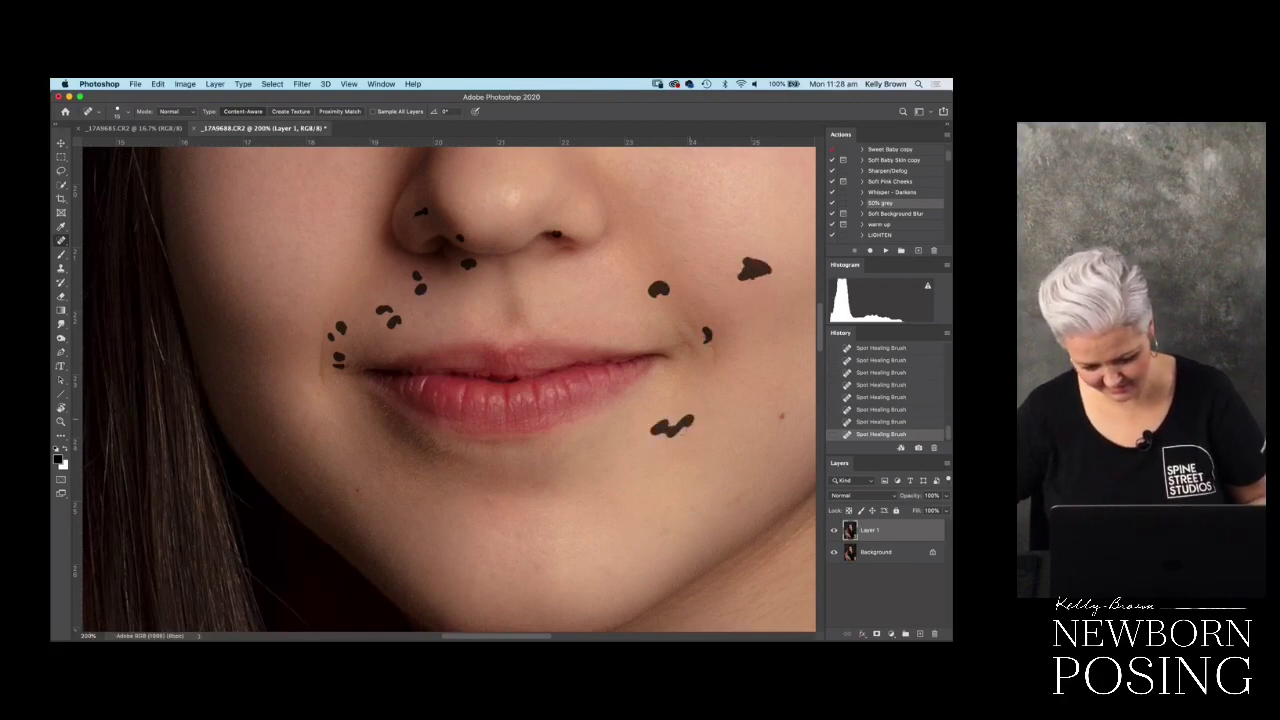
{"action": "scroll", "coordinate": [671, 366], "scroll_direction": "down", "scroll_amount": 2}
{"action": "left_click", "coordinate": [686, 327]}
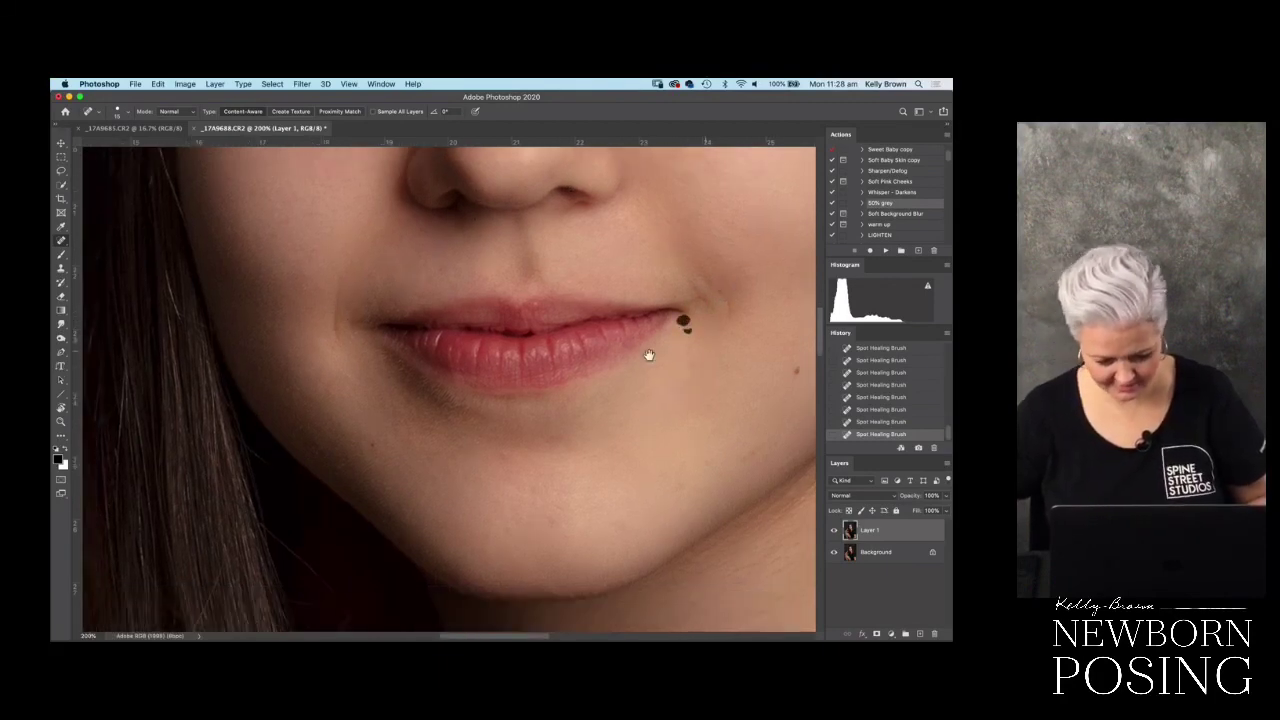
- Heal the mark at the middle of the upper lip's edge and the spot beside the subject's right mouth corner
{"action": "scroll", "coordinate": [598, 324], "scroll_direction": "down", "scroll_amount": 2}
{"action": "left_click_drag", "start_coordinate": [556, 278], "coordinate": [545, 277]}
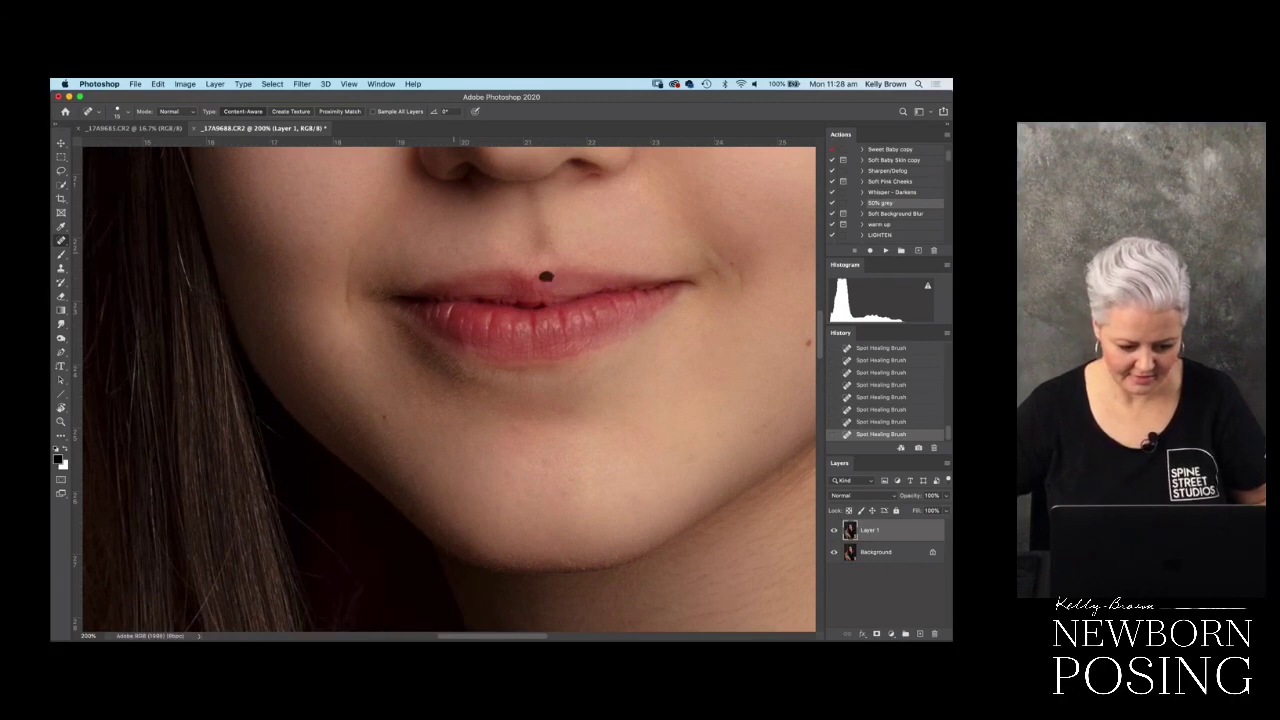
{"action": "left_click", "coordinate": [386, 257]}
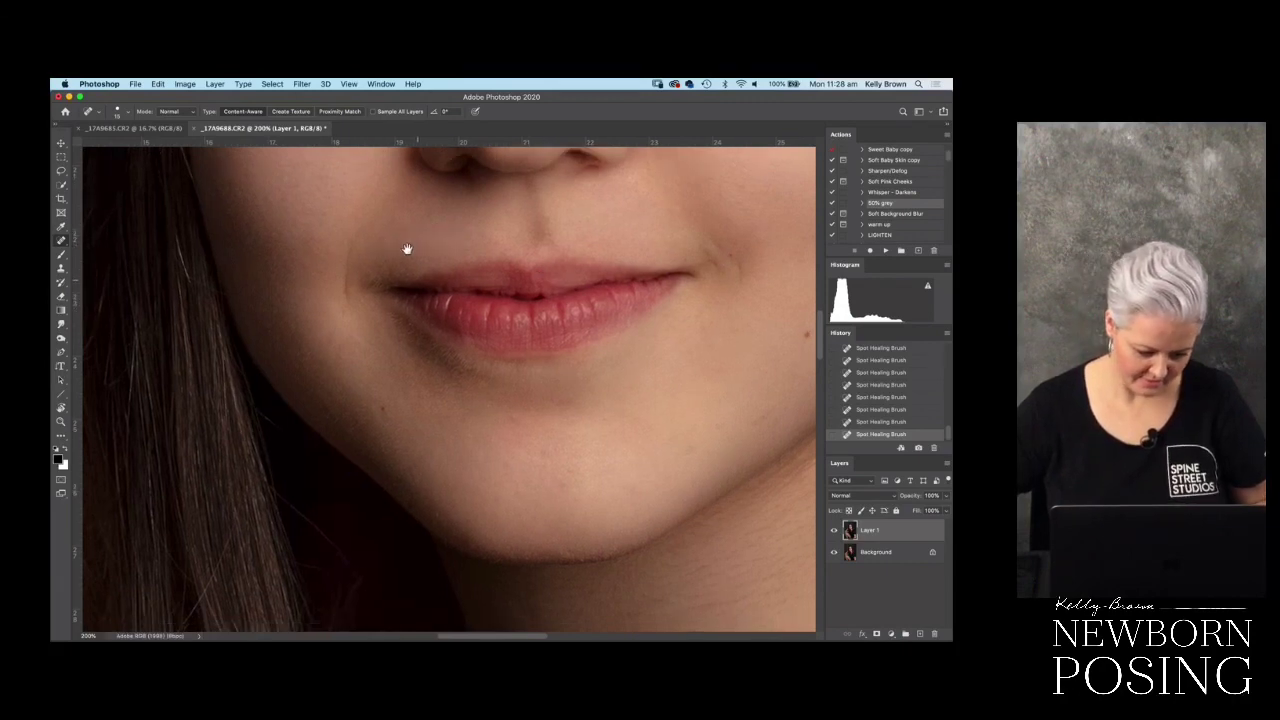
- Heal the blemishes along the subject's right jaw and on the chin below the lower lip
{"action": "scroll", "coordinate": [408, 246], "scroll_direction": "down", "scroll_amount": 2}
{"action": "mouse_move", "coordinate": [330, 316]}
{"action": "left_mouse_down"}
{"action": "mouse_move", "coordinate": [376, 376]}
{"action": "mouse_move", "coordinate": [340, 386]}
{"action": "mouse_move", "coordinate": [369, 404]}
{"action": "left_mouse_up"}
{"action": "left_click", "coordinate": [369, 404]}
{"action": "left_click", "coordinate": [433, 396]}
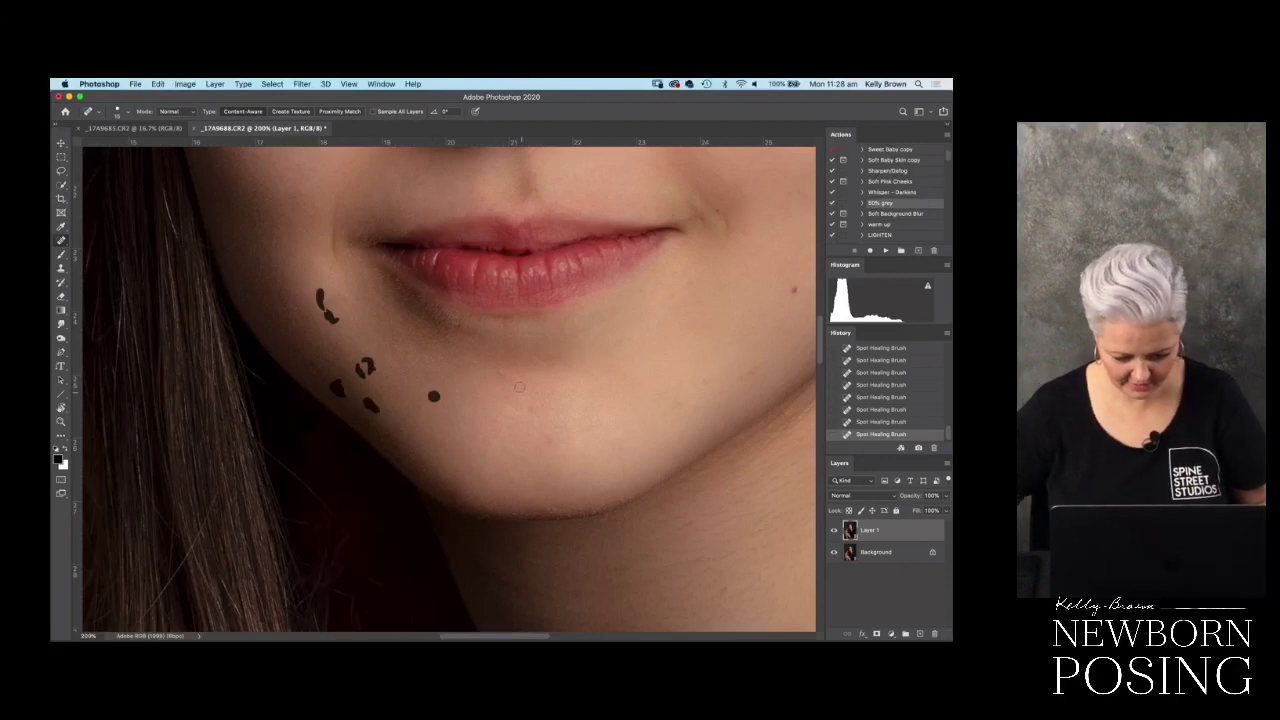
{"action": "left_click_drag", "start_coordinate": [467, 337], "coordinate": [466, 354]}
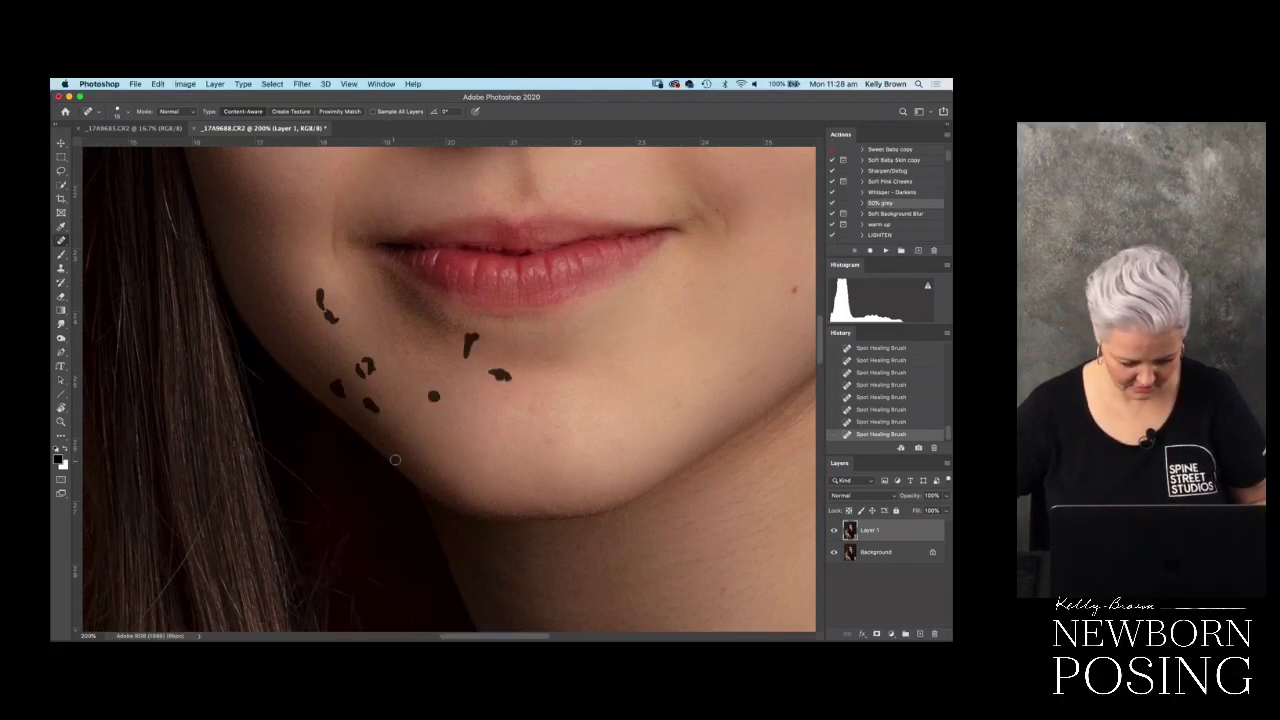
- Heal the spots on the chin and left jawline and the remaining marks around the subject's left mouth corner
{"action": "scroll", "coordinate": [500, 375], "scroll_direction": "right", "scroll_amount": 5}
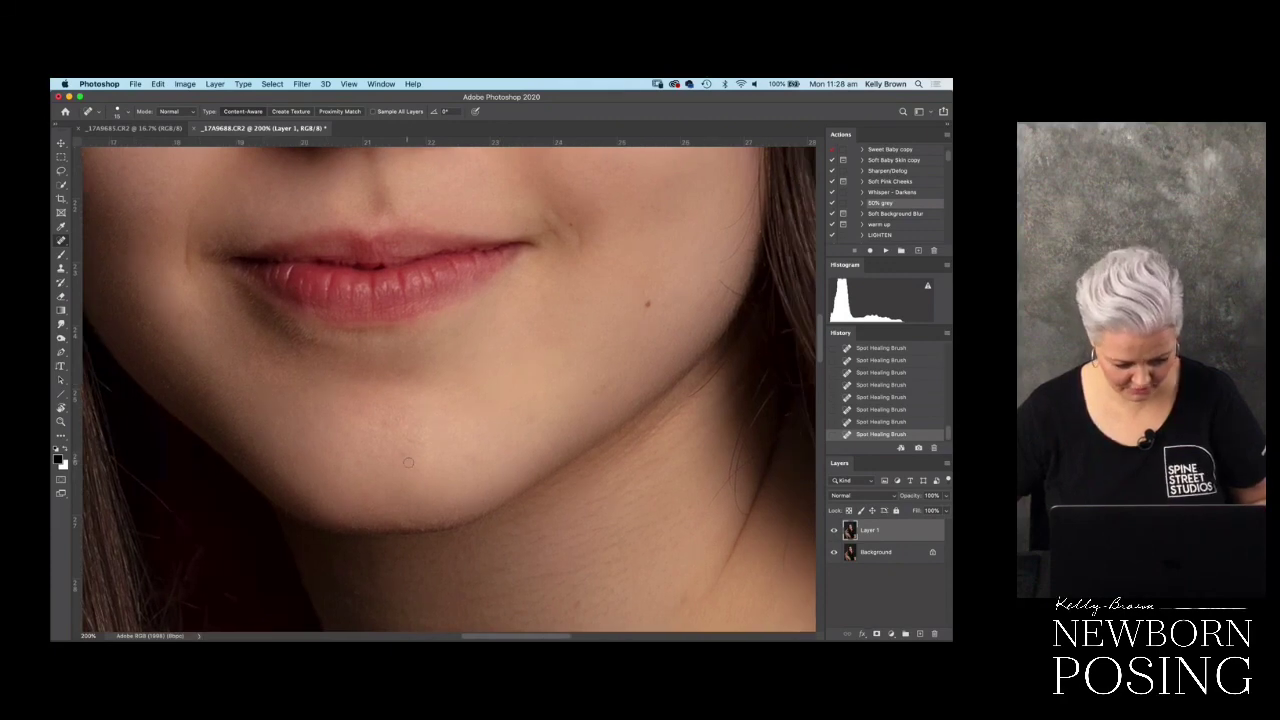
{"action": "left_click", "coordinate": [528, 418]}
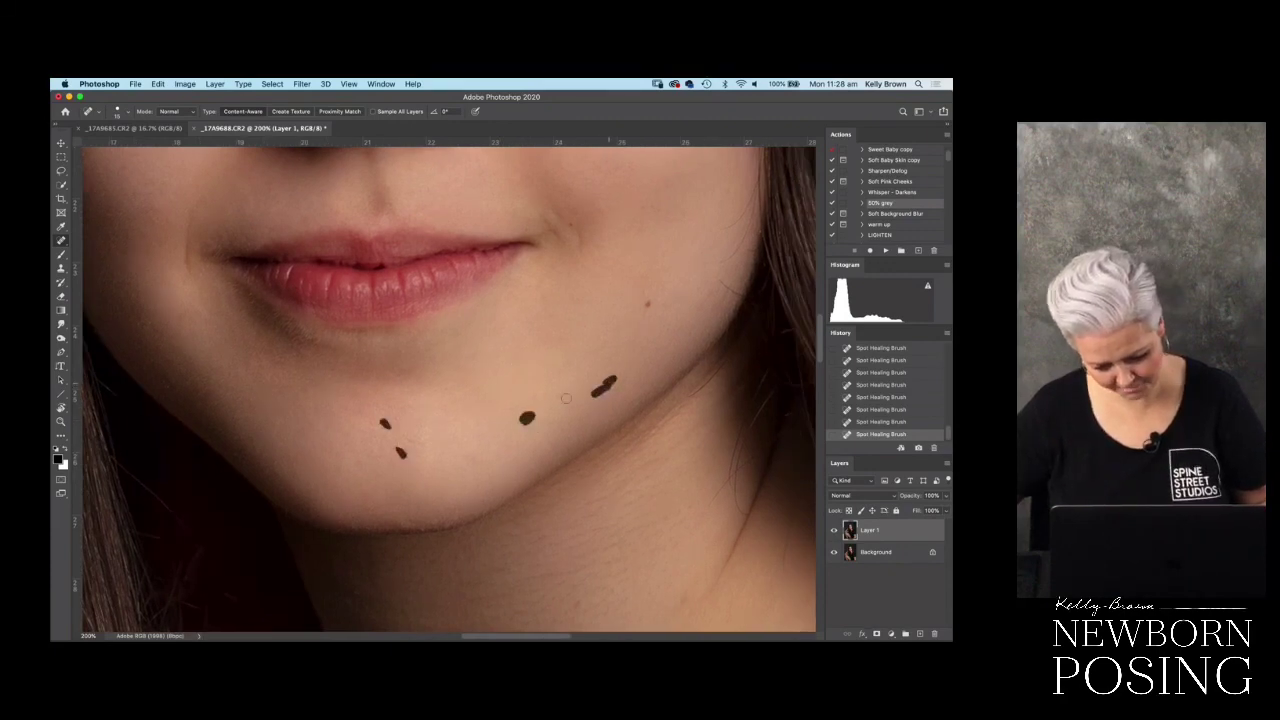
{"action": "scroll", "coordinate": [560, 331], "scroll_direction": "up", "scroll_amount": 2}
{"action": "left_click", "coordinate": [523, 330]}
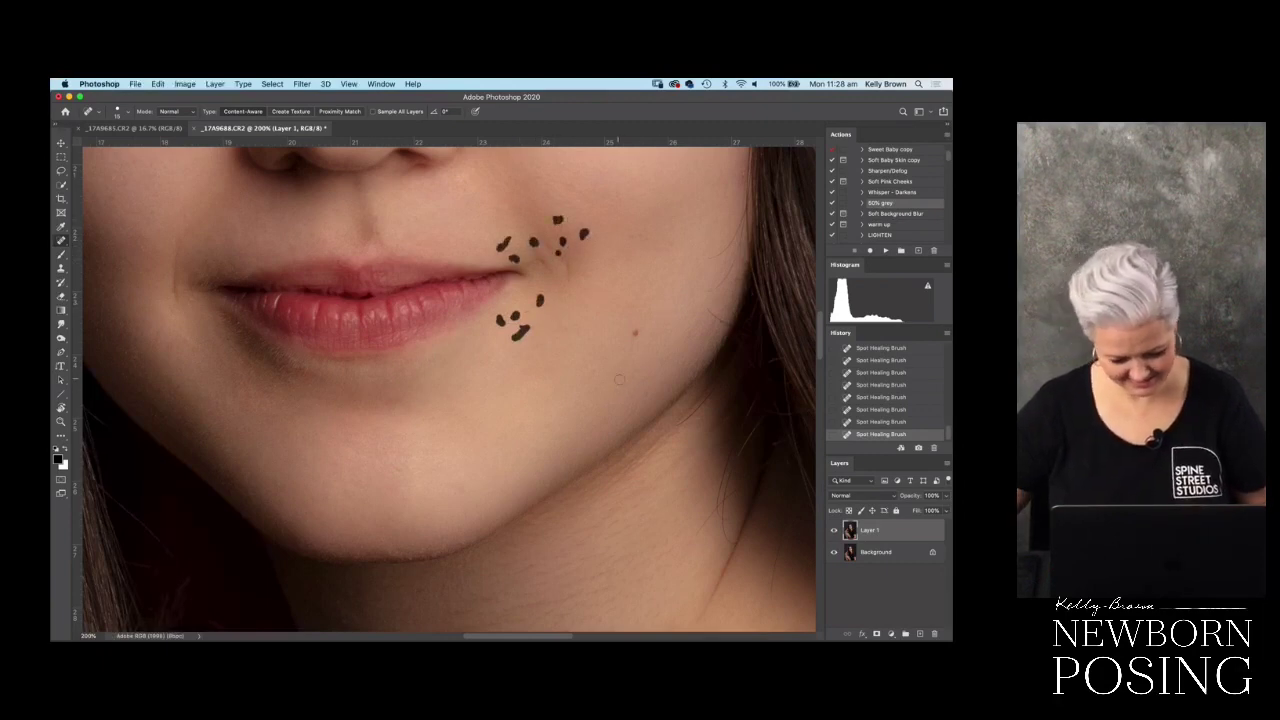
- Toggle the visibility of Layer 1 to compare the whole face before and after healing, leaving the layer visible
{"action": "key", "text": "super+minus"}
{"action": "key", "text": "super+minus"}
{"action": "left_click_drag", "start_coordinate": [590, 432], "coordinate": [712, 486]}
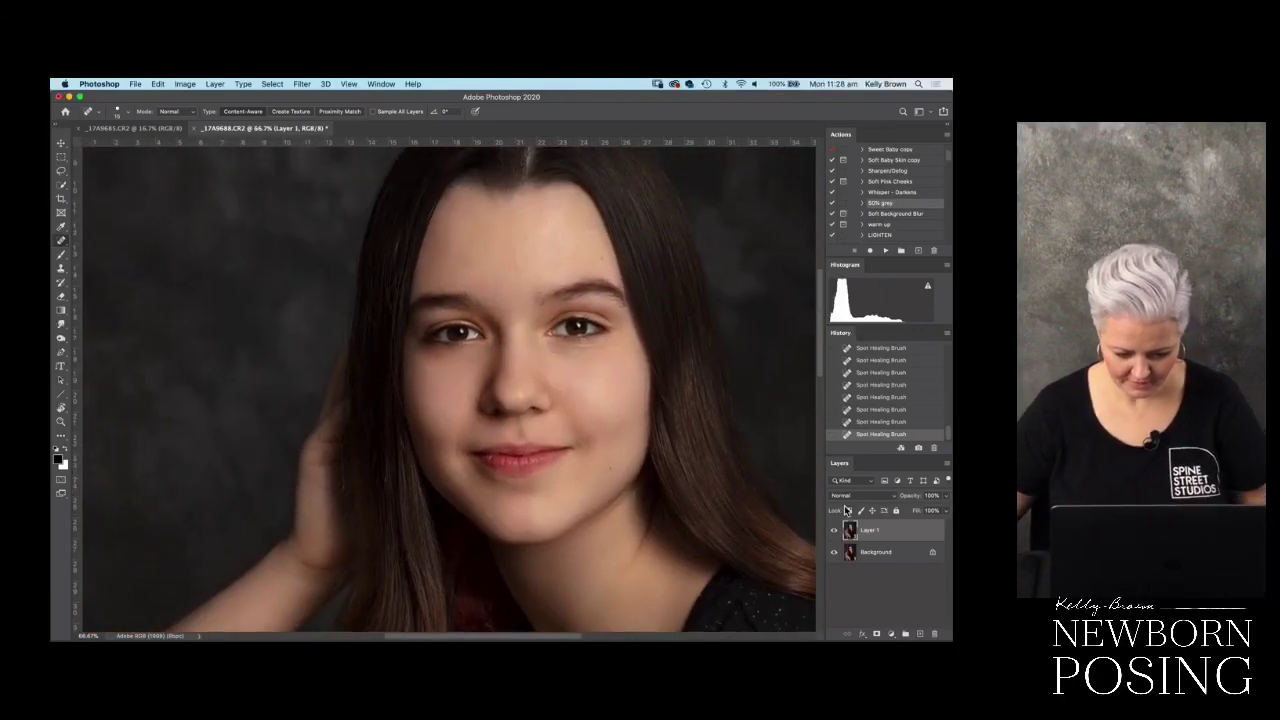
{"action": "left_click", "coordinate": [835, 530]}
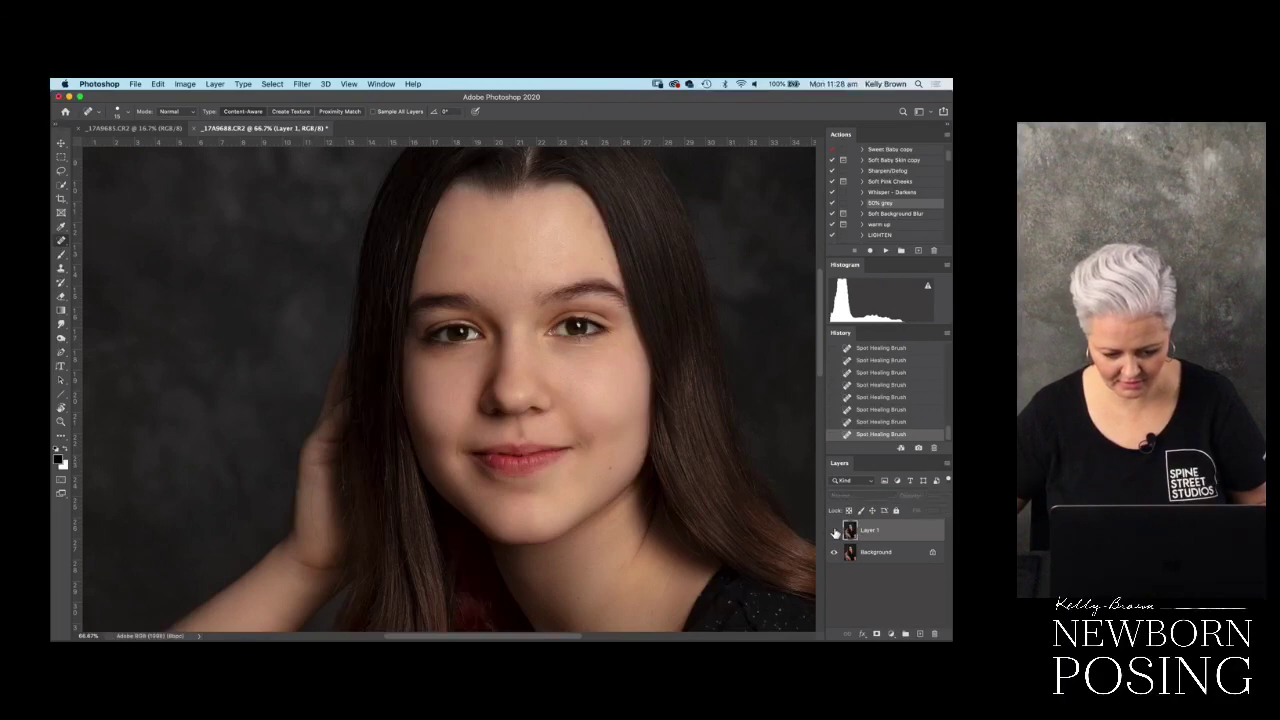
{"action": "left_click", "coordinate": [835, 531]}
{"action": "left_click", "coordinate": [833, 535]}
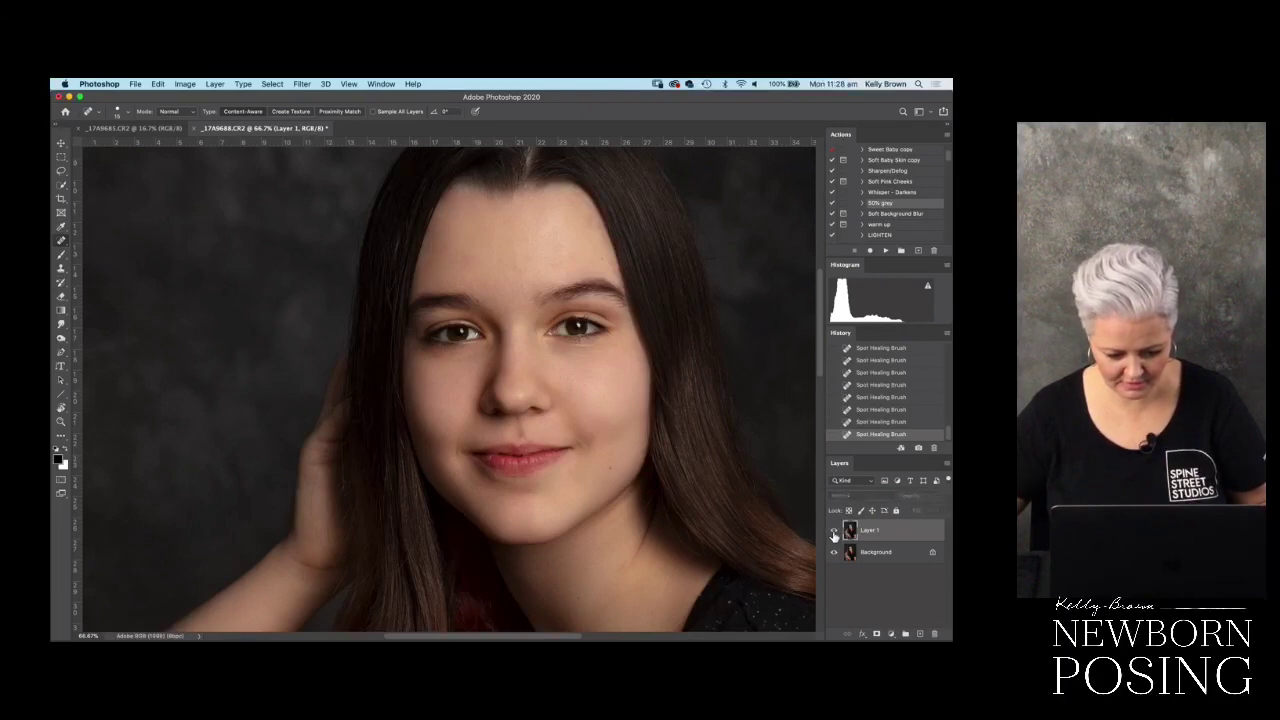
{"action": "left_click", "coordinate": [834, 533]}
{"action": "left_click", "coordinate": [835, 532]}
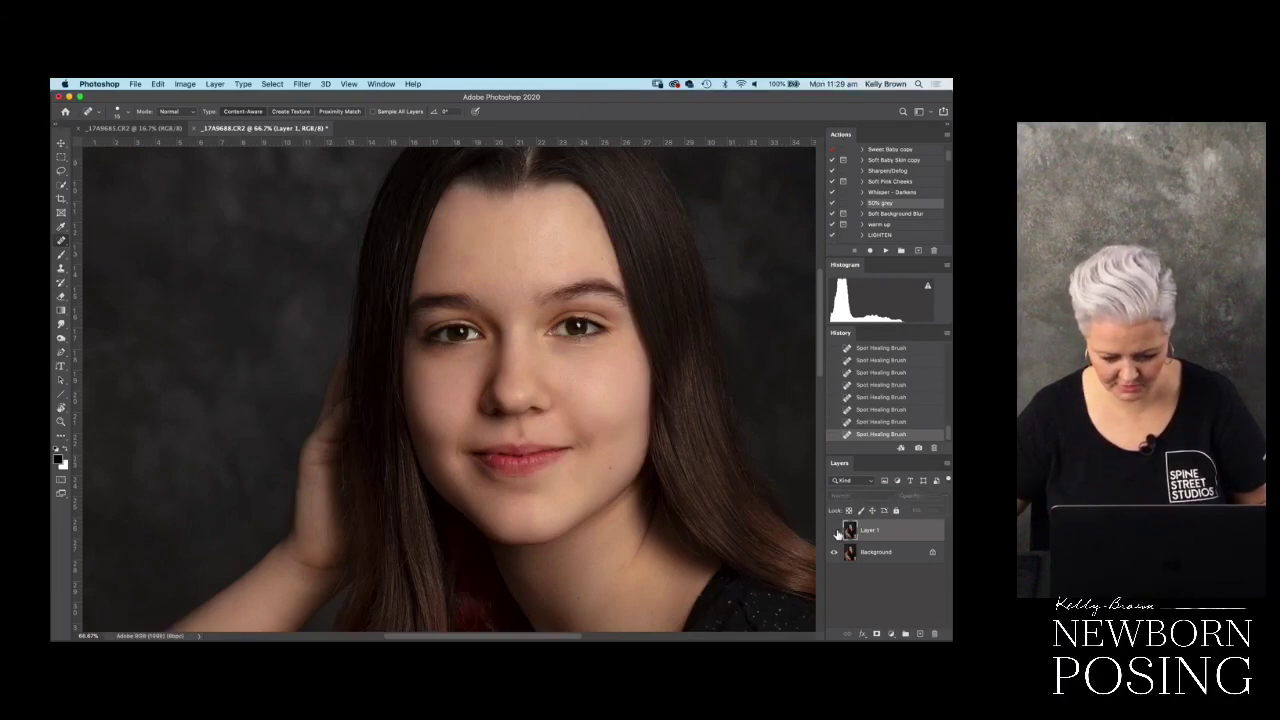
{"action": "left_click", "coordinate": [835, 532]}
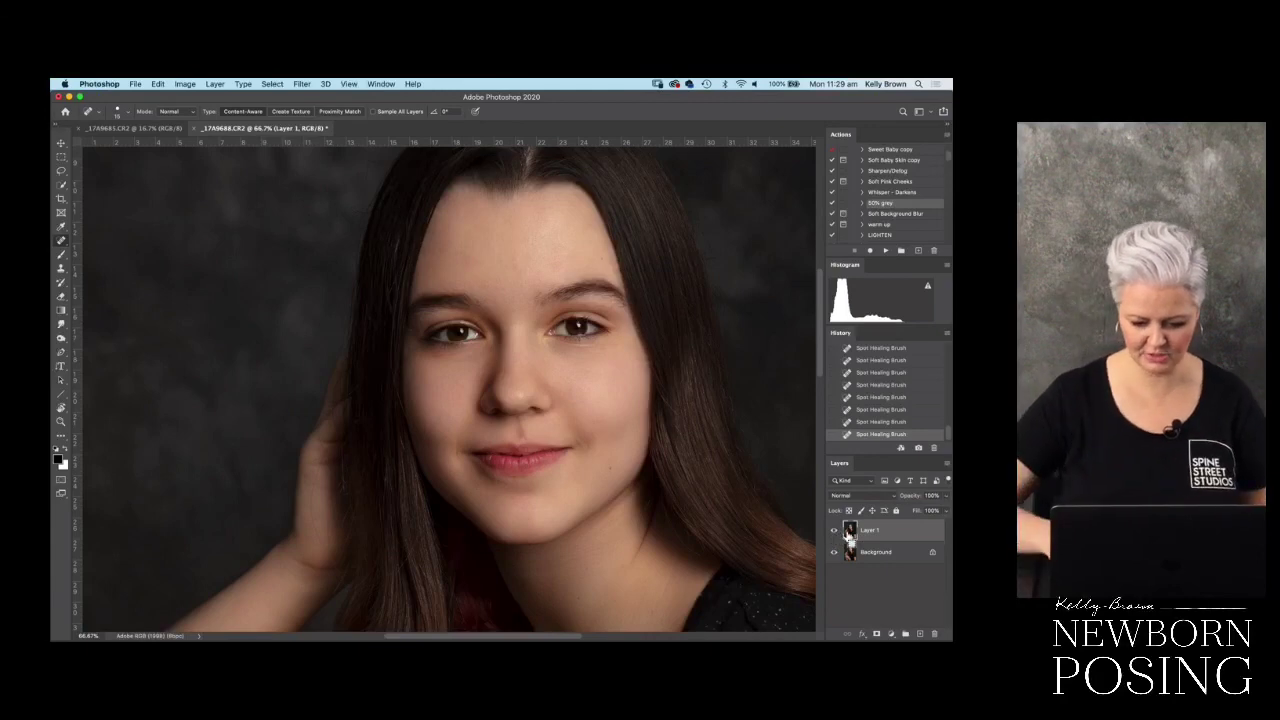
- Merge the visible layers into the background and save the result as a new history snapshot
{"action": "key", "text": "super+0"}
{"action": "key", "text": "super+minus"}
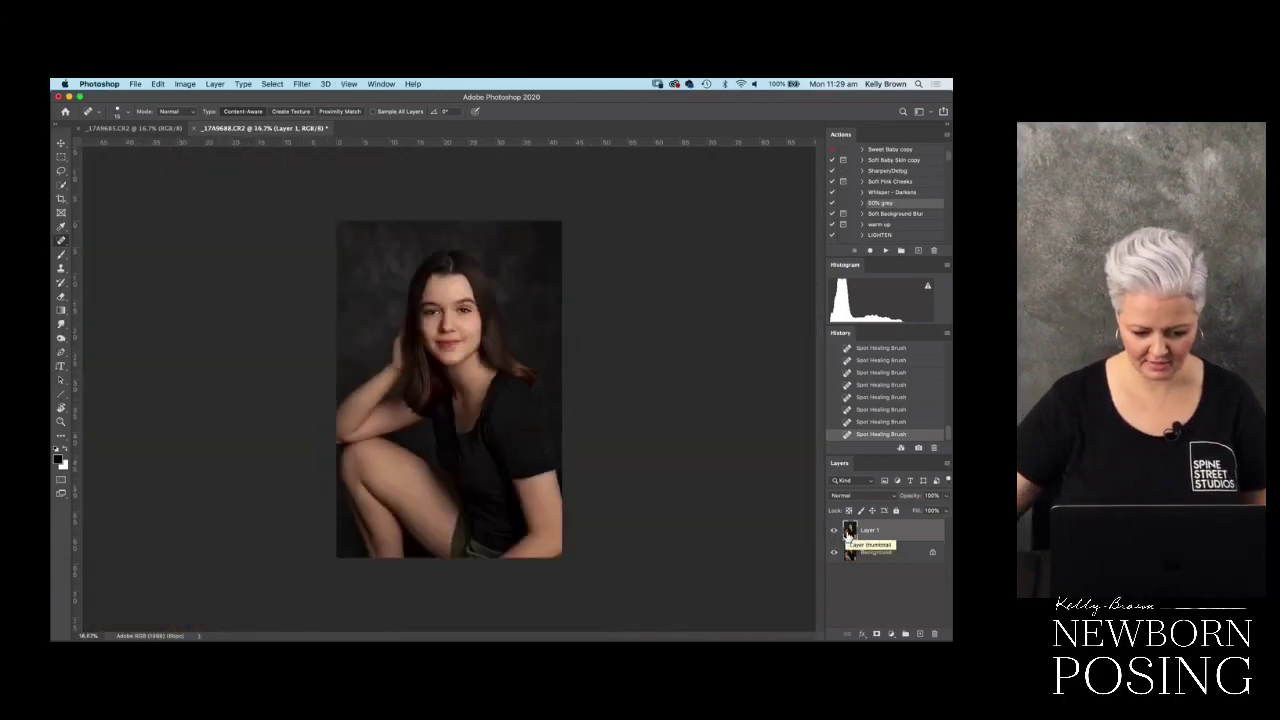
{"action": "key", "text": "shift+super+e"}
{"action": "left_click", "coordinate": [919, 449]}
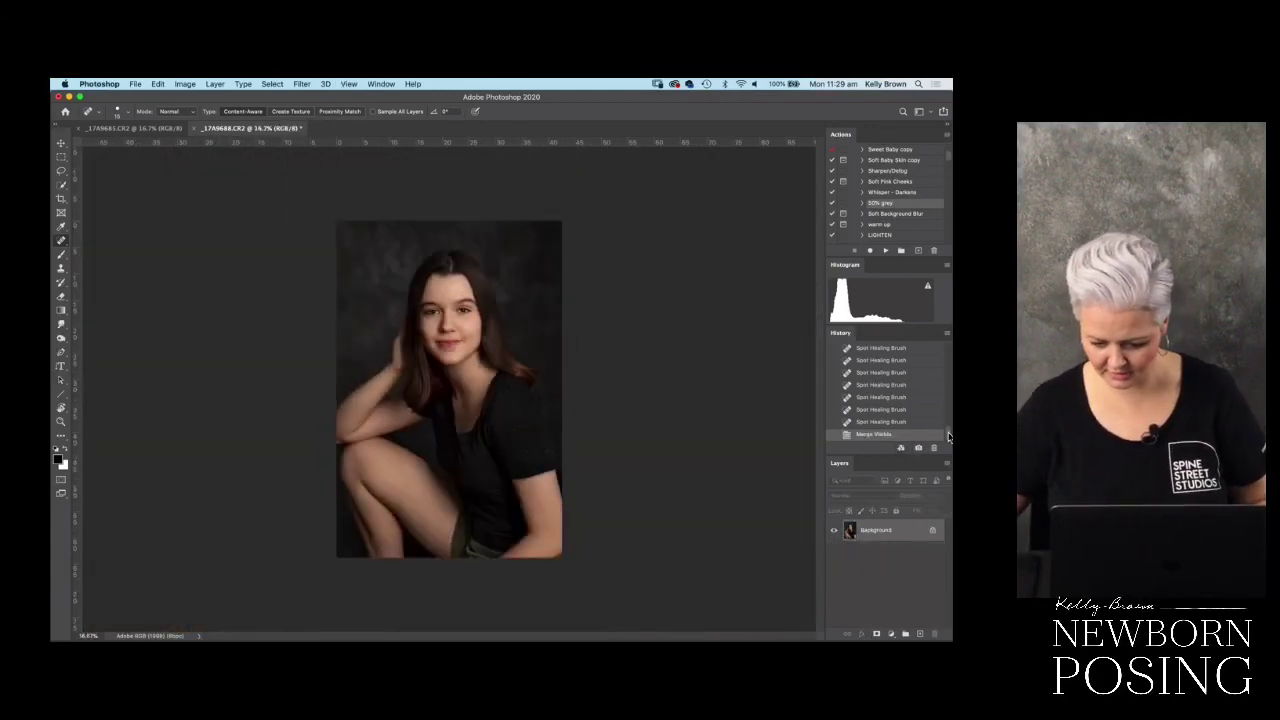
- Compare the originally opened image with the new snapshot in the history, ending on the snapshot
{"action": "left_click", "coordinate": [870, 355]}
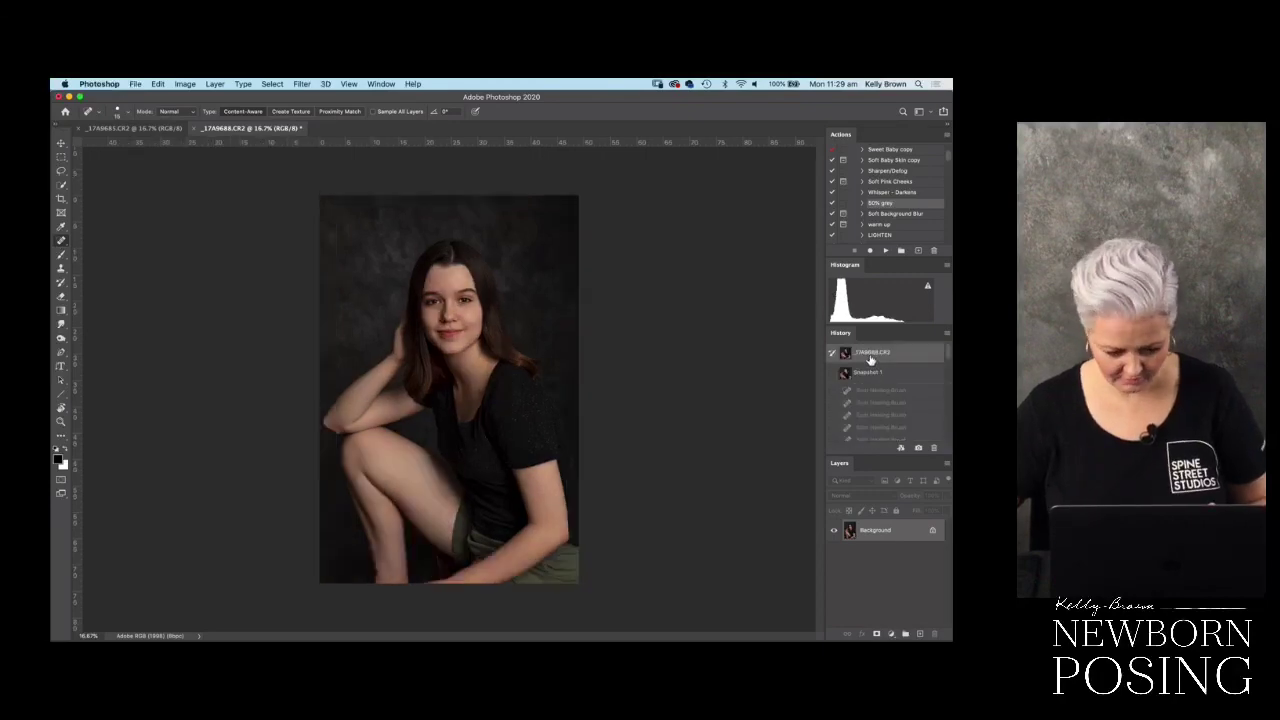
{"action": "left_click", "coordinate": [868, 373]}
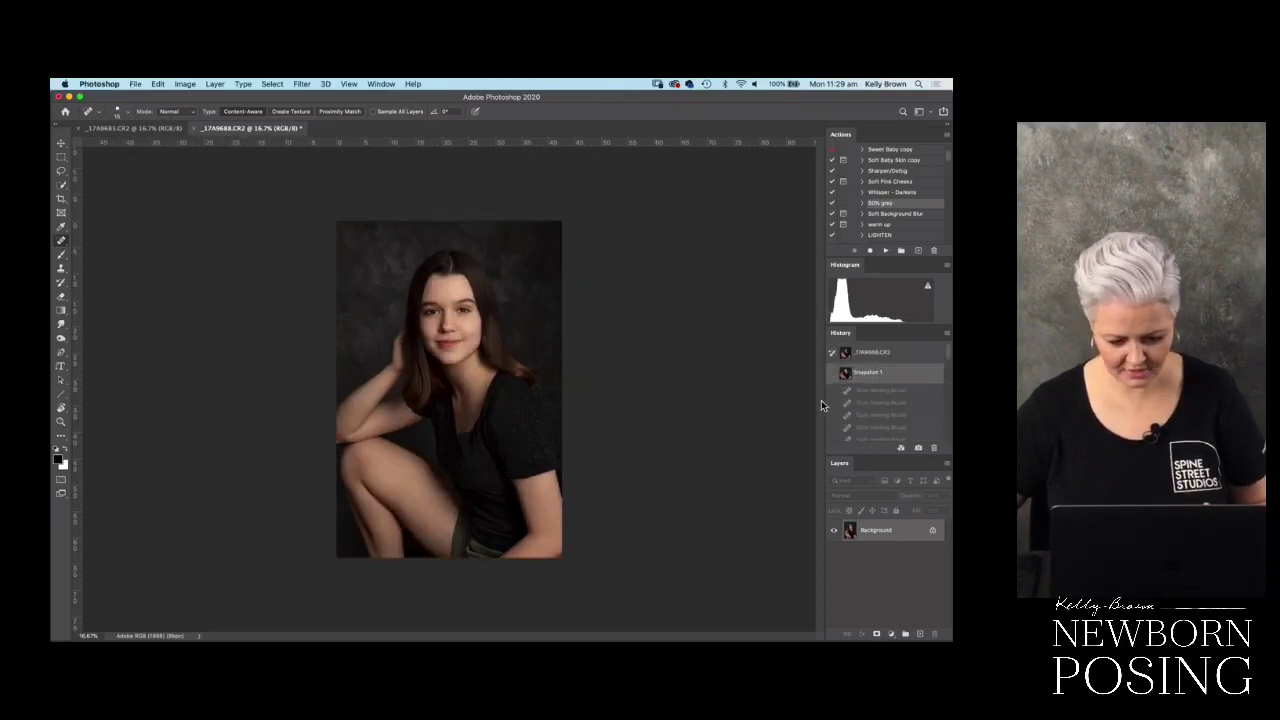
{"action": "key", "text": "super+plus"}
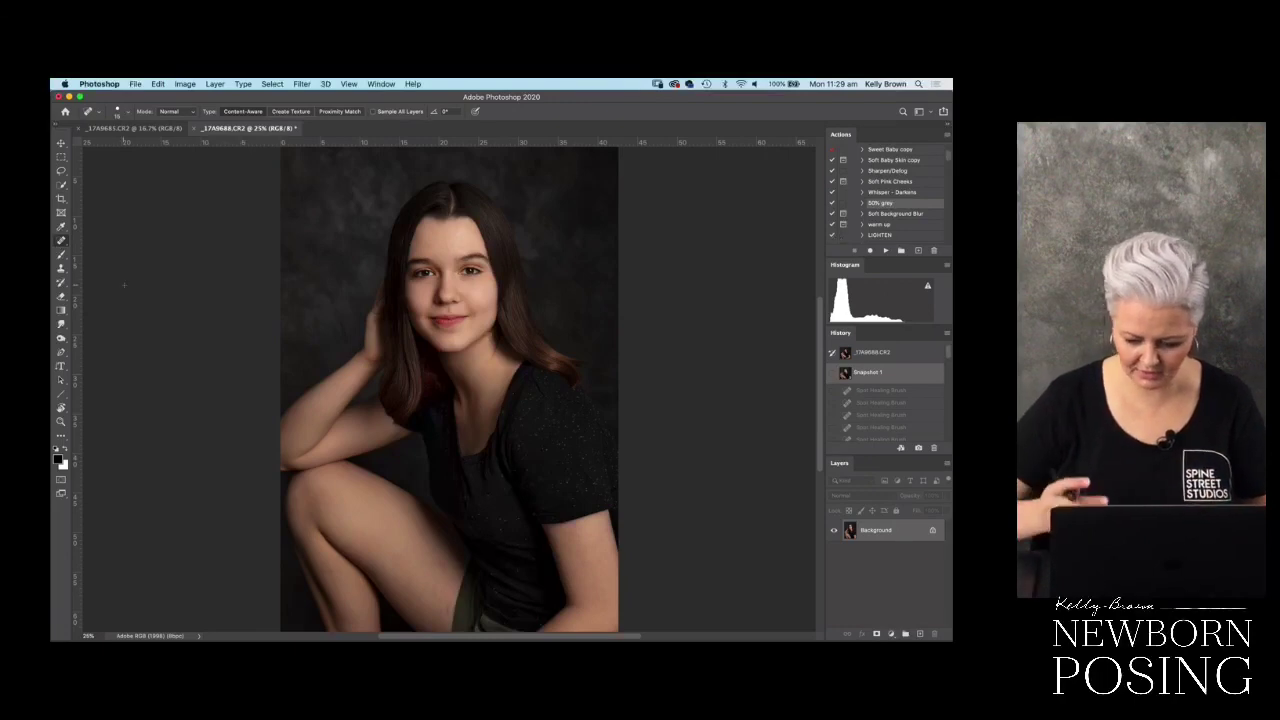
- Duplicate the background layer and apply a High Pass filter with a 9-pixel radius to the copy
{"action": "key", "text": "super+j"}
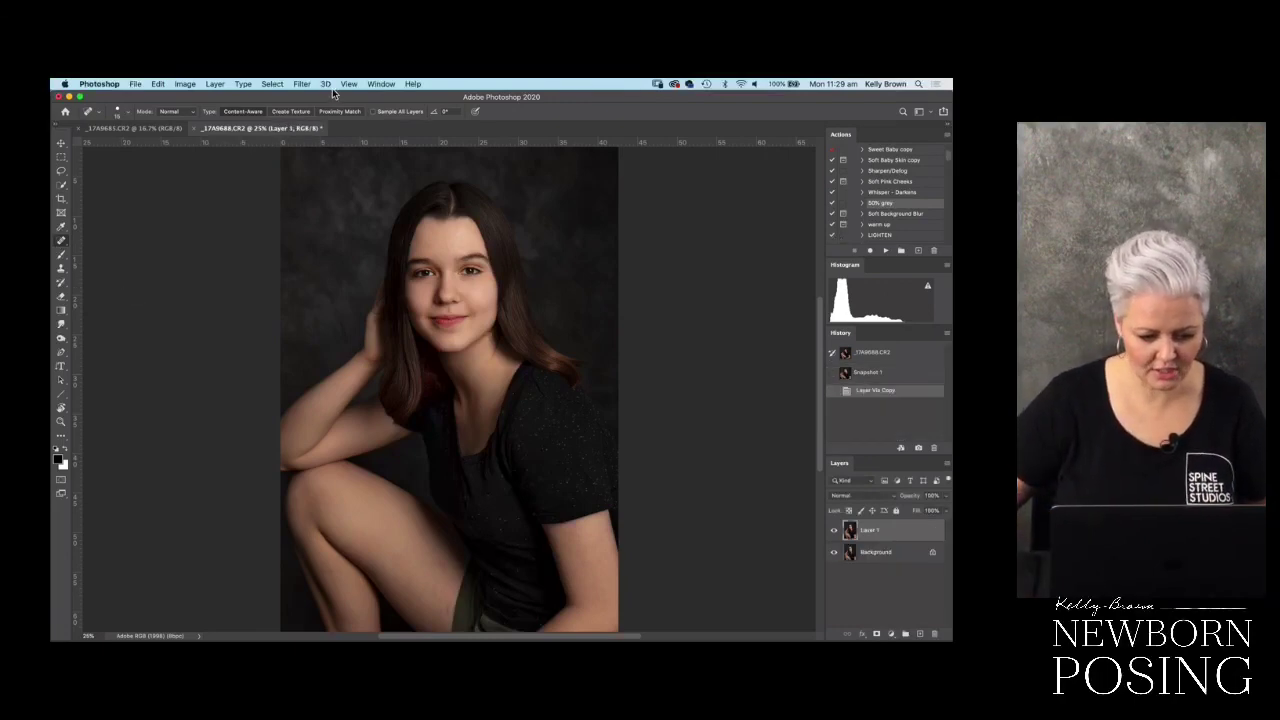
{"action": "left_click", "coordinate": [302, 84]}
{"action": "mouse_move", "coordinate": [345, 304]}
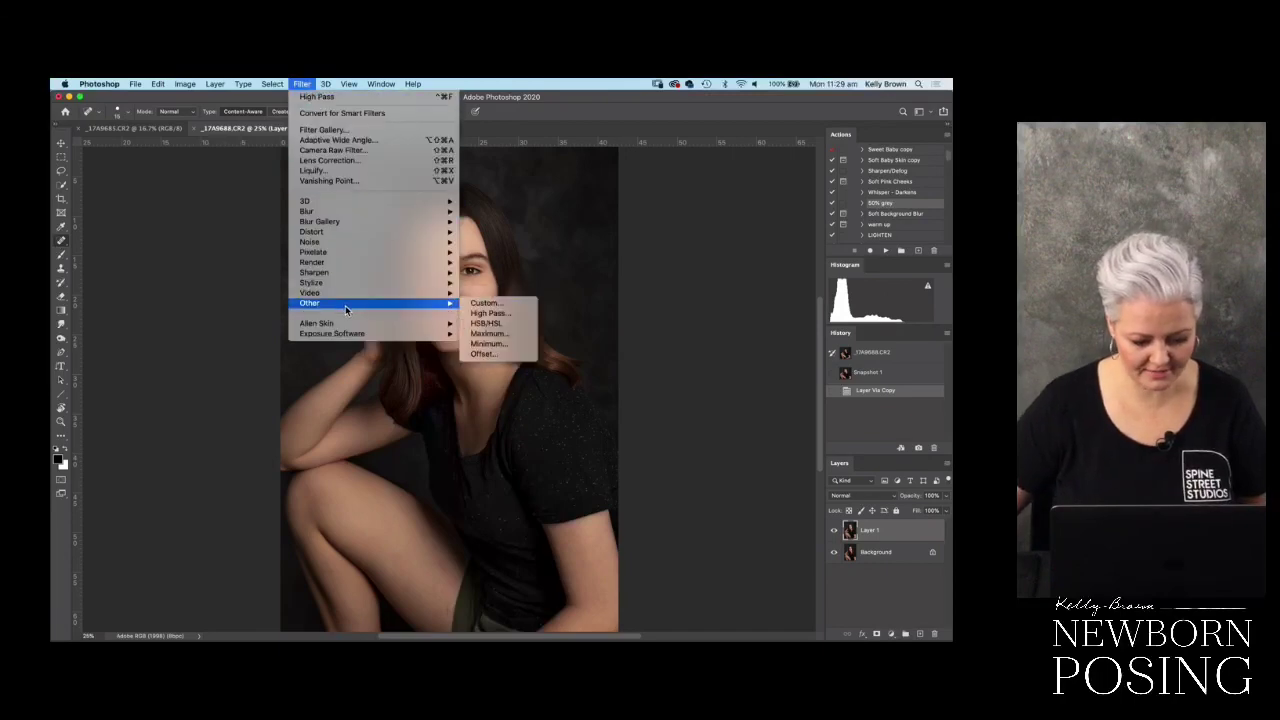
{"action": "left_click", "coordinate": [500, 313]}
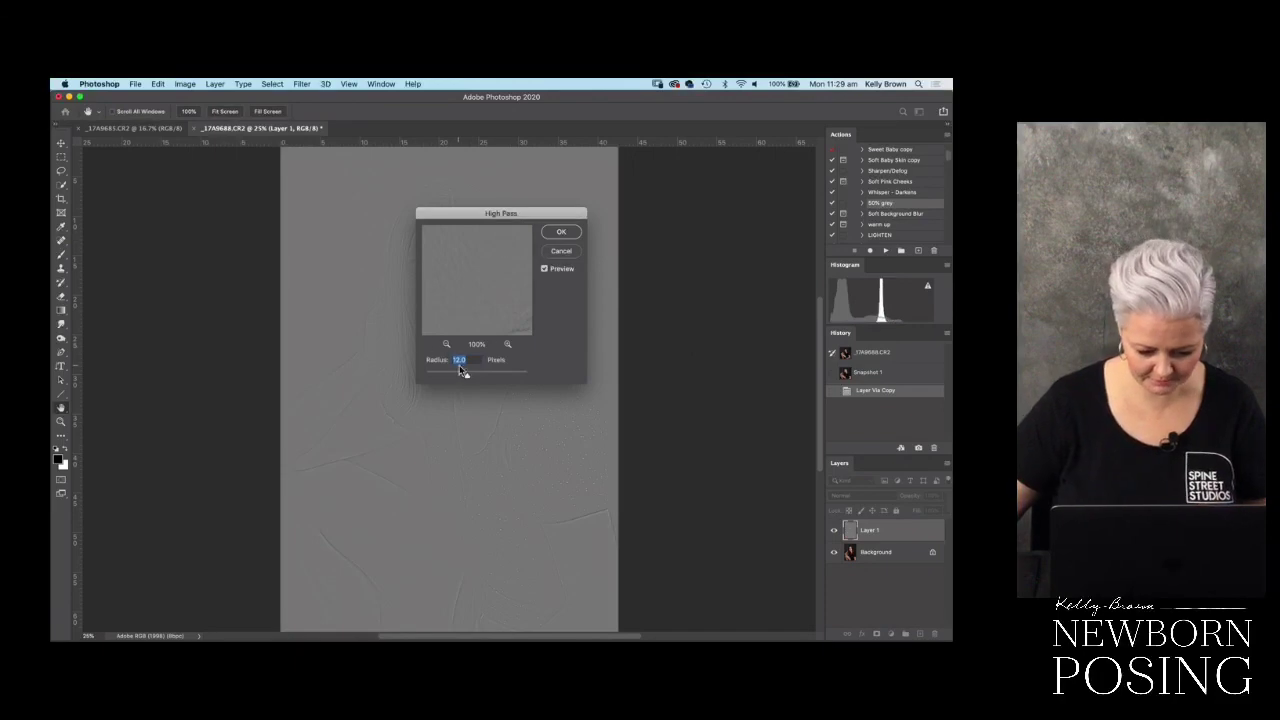
{"action": "scroll", "coordinate": [487, 331], "scroll_direction": "up", "scroll_amount": 1}
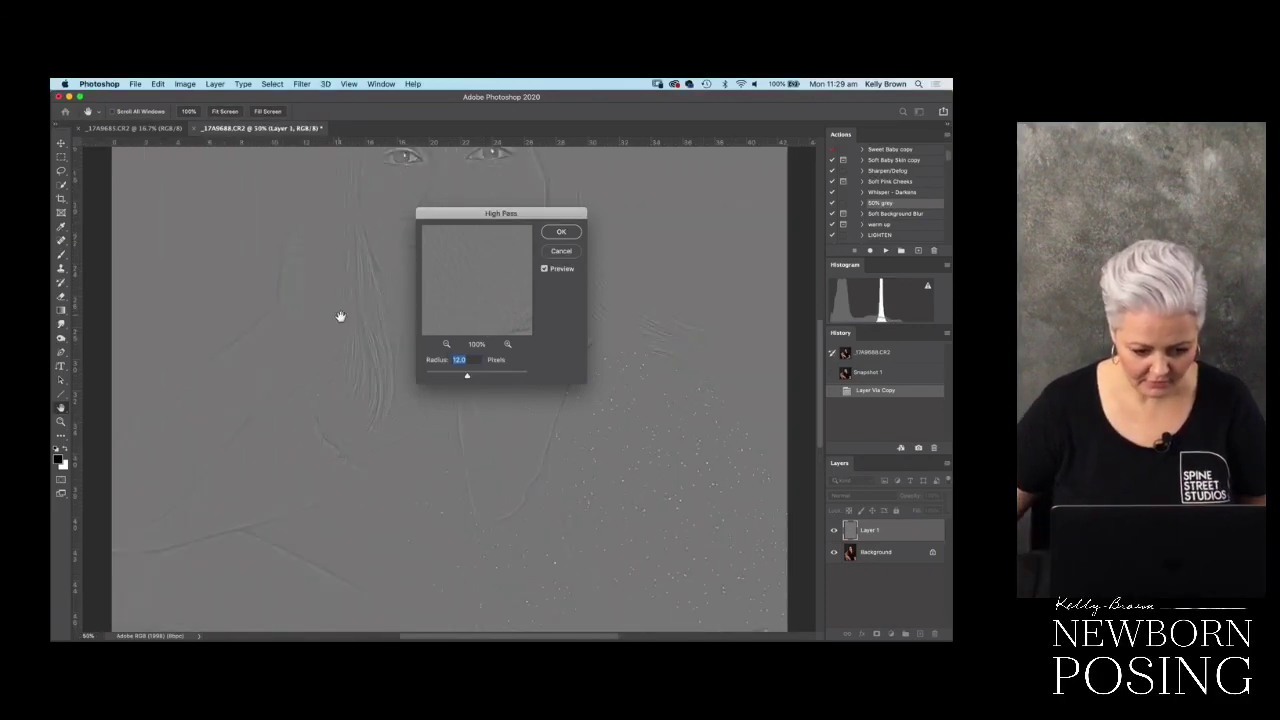
{"action": "scroll", "coordinate": [277, 371], "scroll_direction": "up", "scroll_amount": 1}
{"action": "left_click_drag", "start_coordinate": [259, 385], "coordinate": [246, 397]}
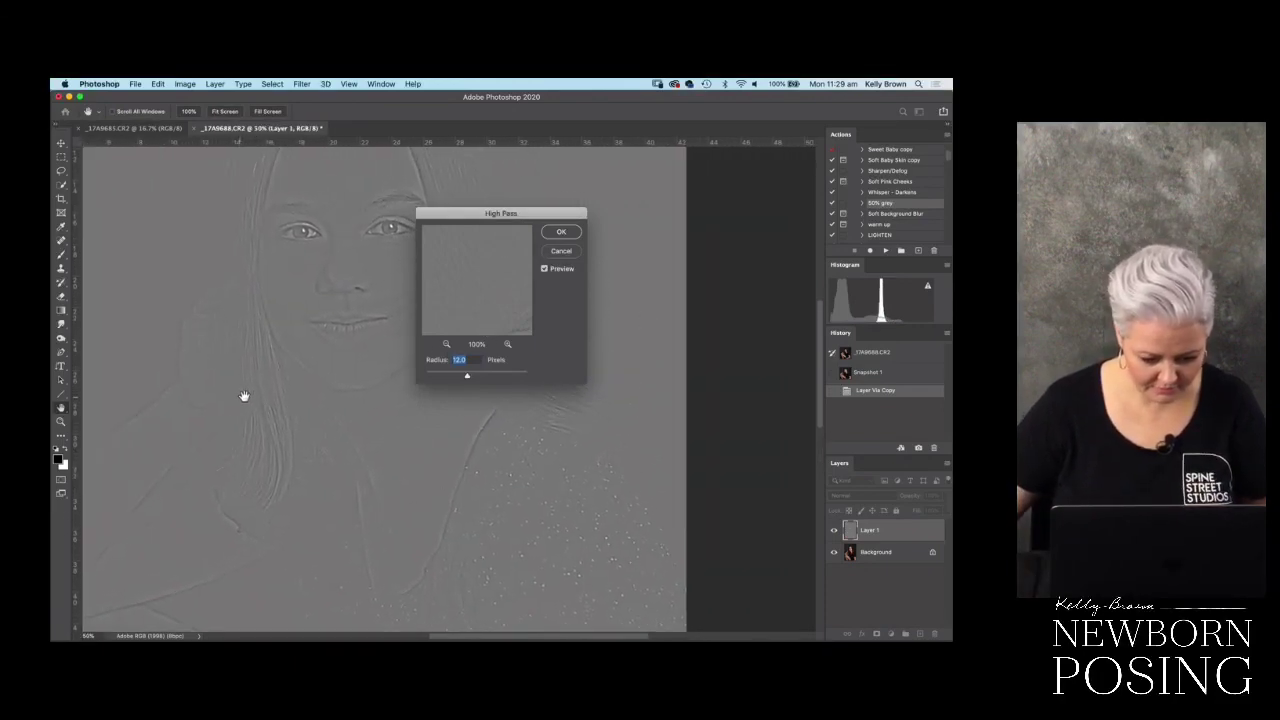
{"action": "type", "text": "9"}
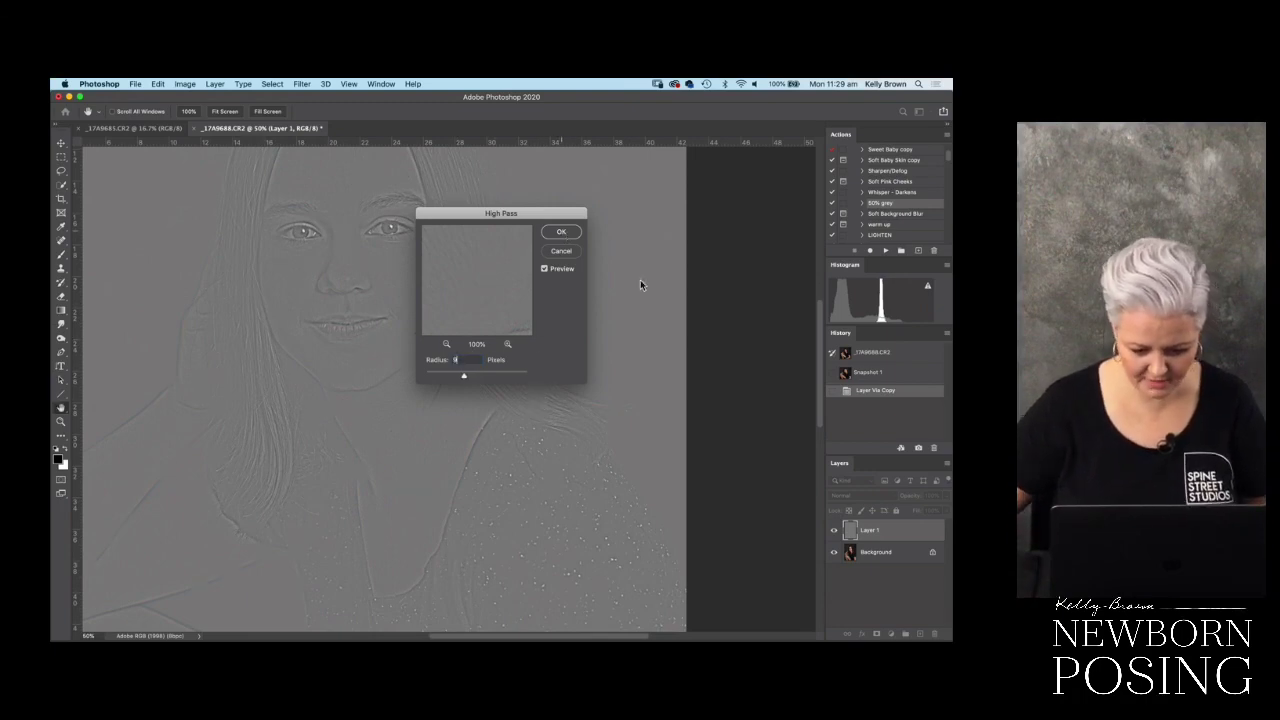
{"action": "key", "text": "Return"}
- Set the High Pass layer's blend mode to Soft Light and add an inverted, black layer mask to it
{"action": "left_click", "coordinate": [846, 496]}
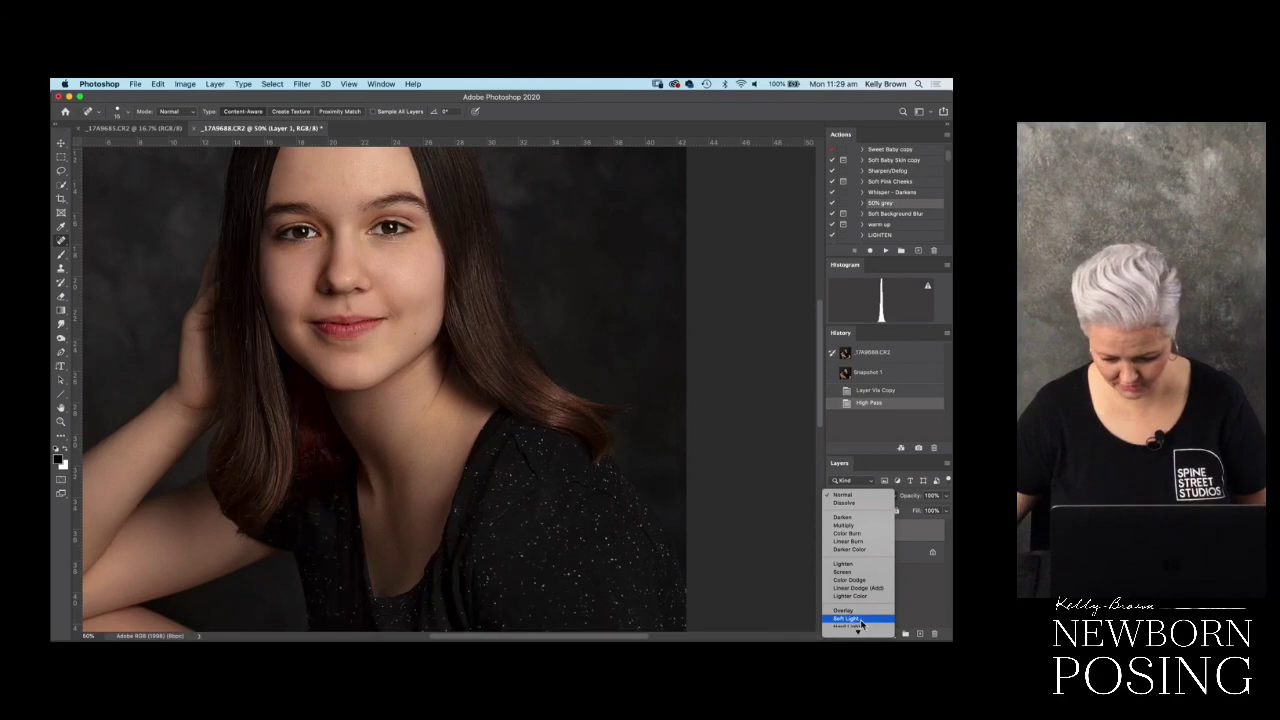
{"action": "left_click", "coordinate": [848, 619]}
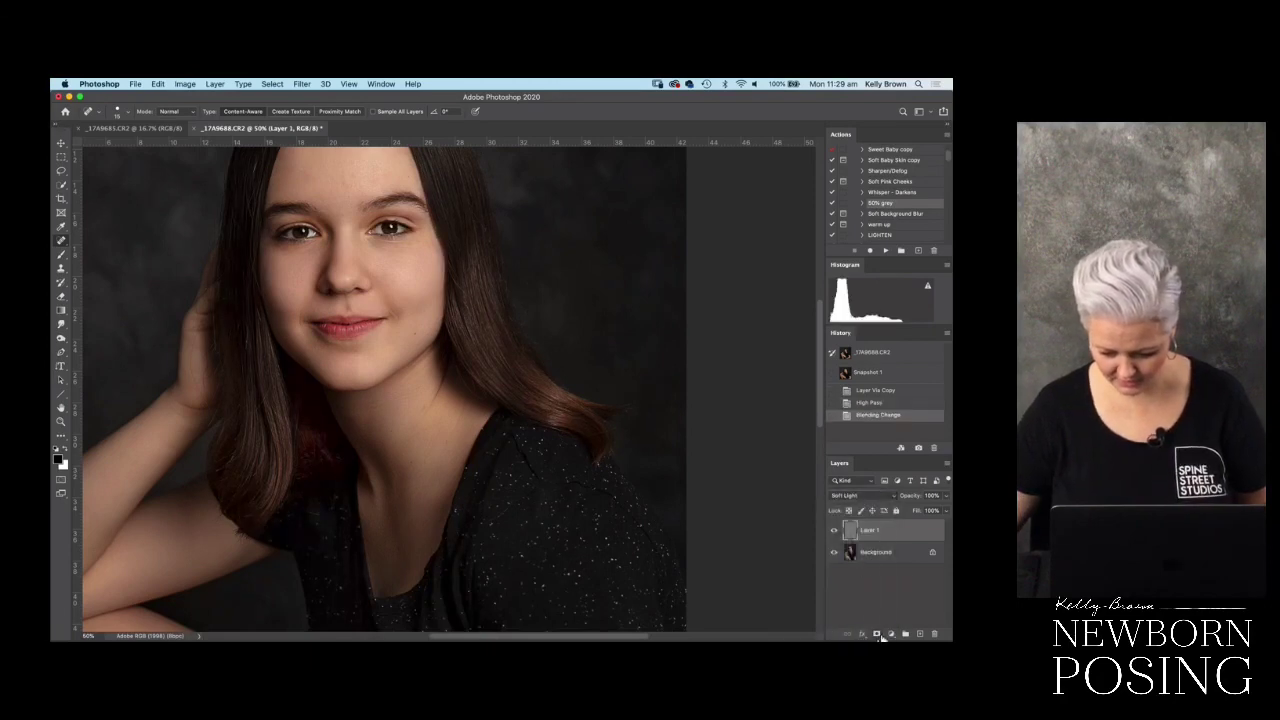
{"action": "left_click", "coordinate": [878, 634]}
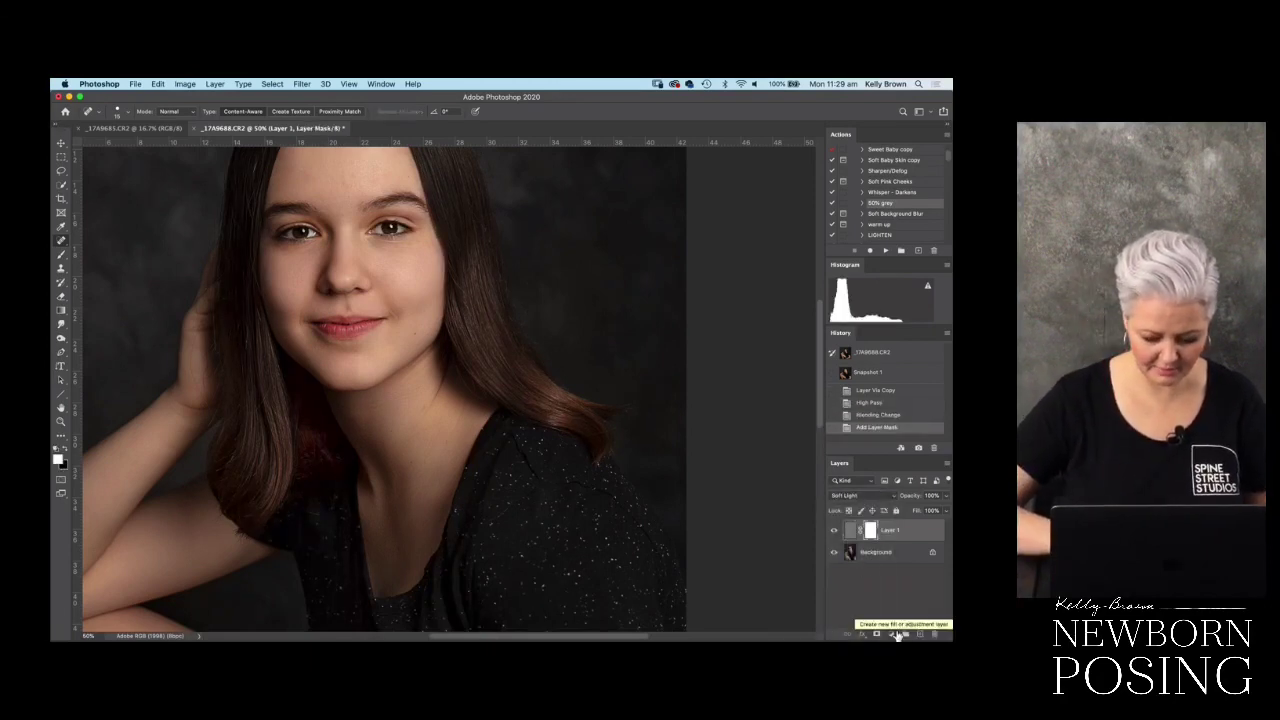
{"action": "key", "text": "super+i"}
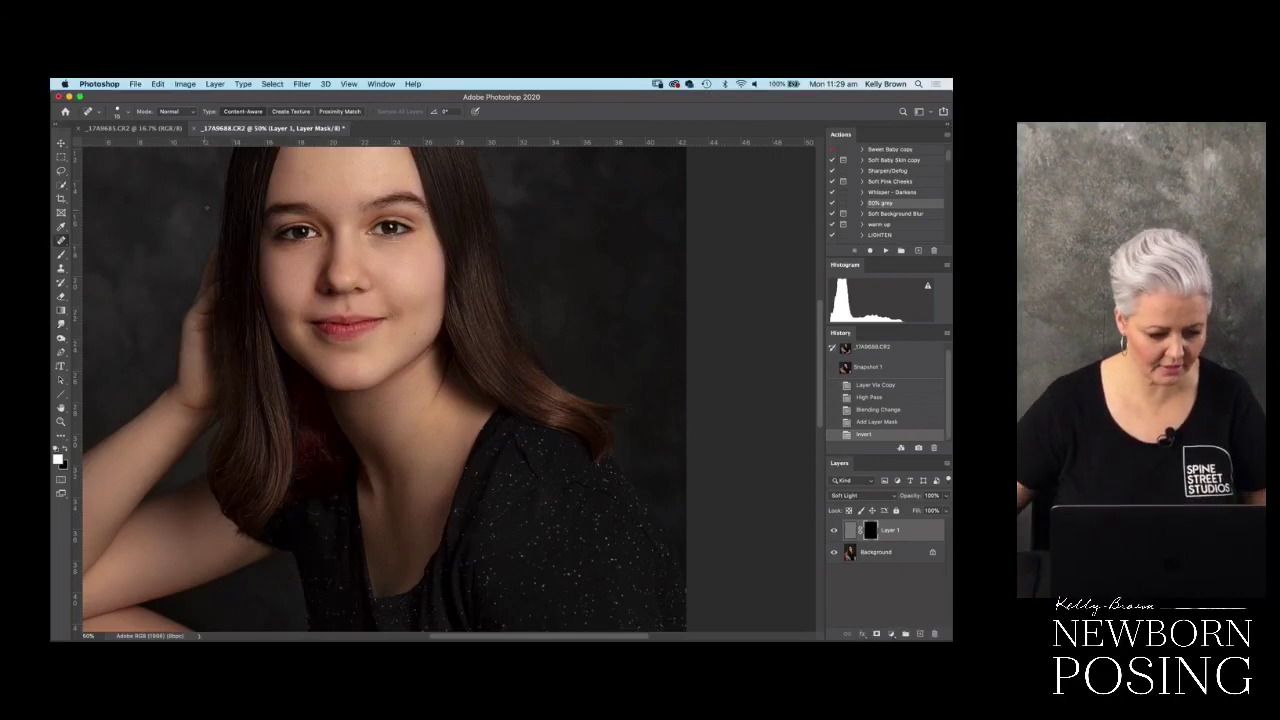
- Raise the Brush opacity and paint white on the layer mask over the eyes and lips to reveal the sharpening
{"action": "left_click", "coordinate": [61, 255]}
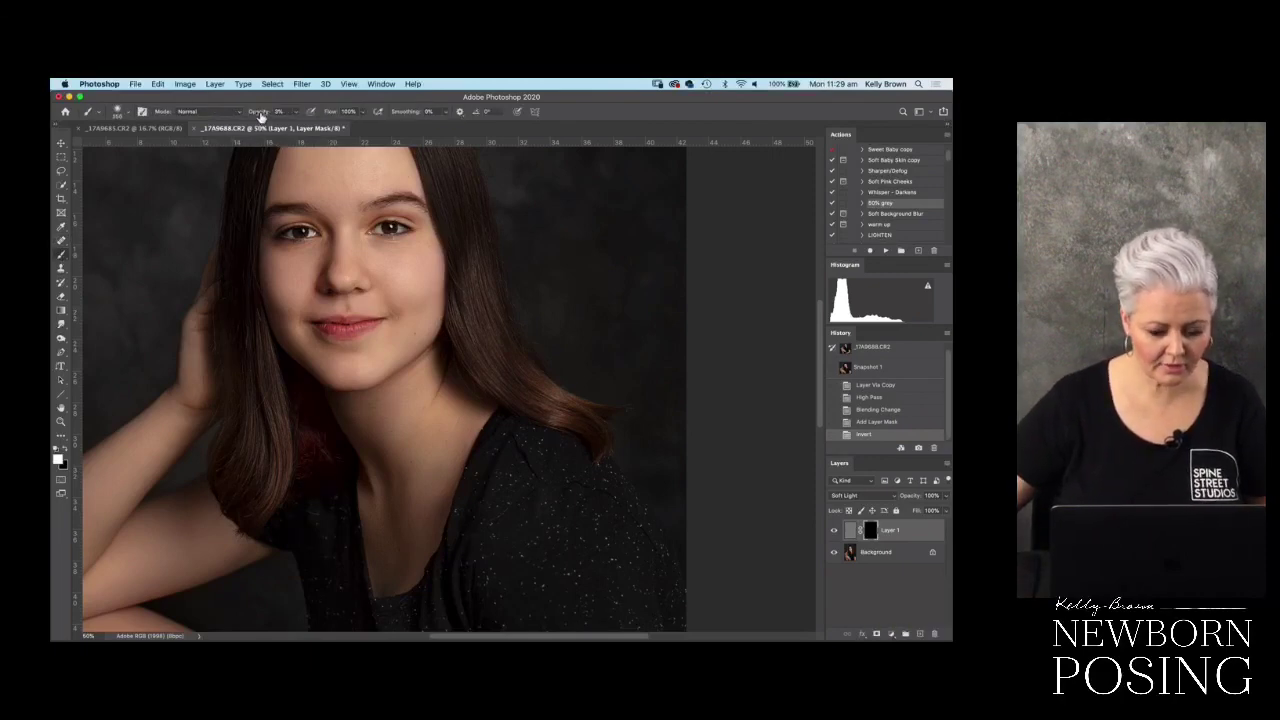
{"action": "key", "text": "super+equal"}
{"action": "left_click_drag", "start_coordinate": [442, 263], "coordinate": [615, 335]}
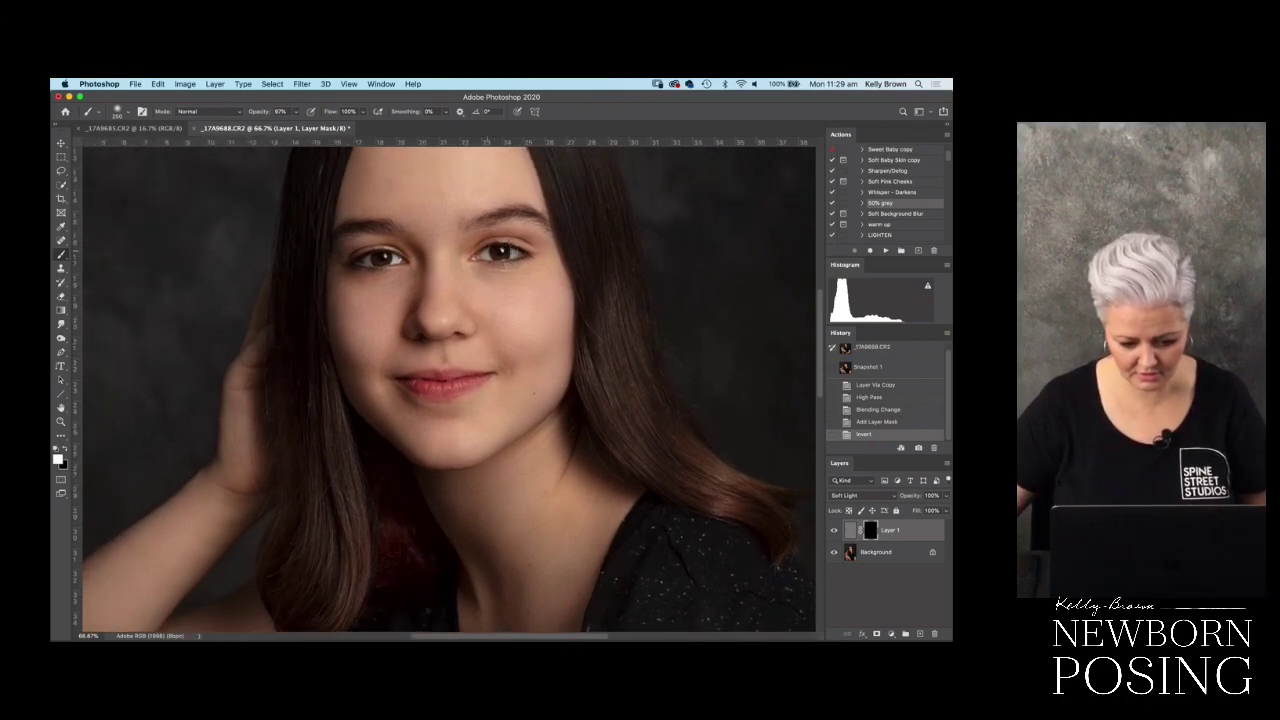
{"action": "left_click", "coordinate": [352, 263]}
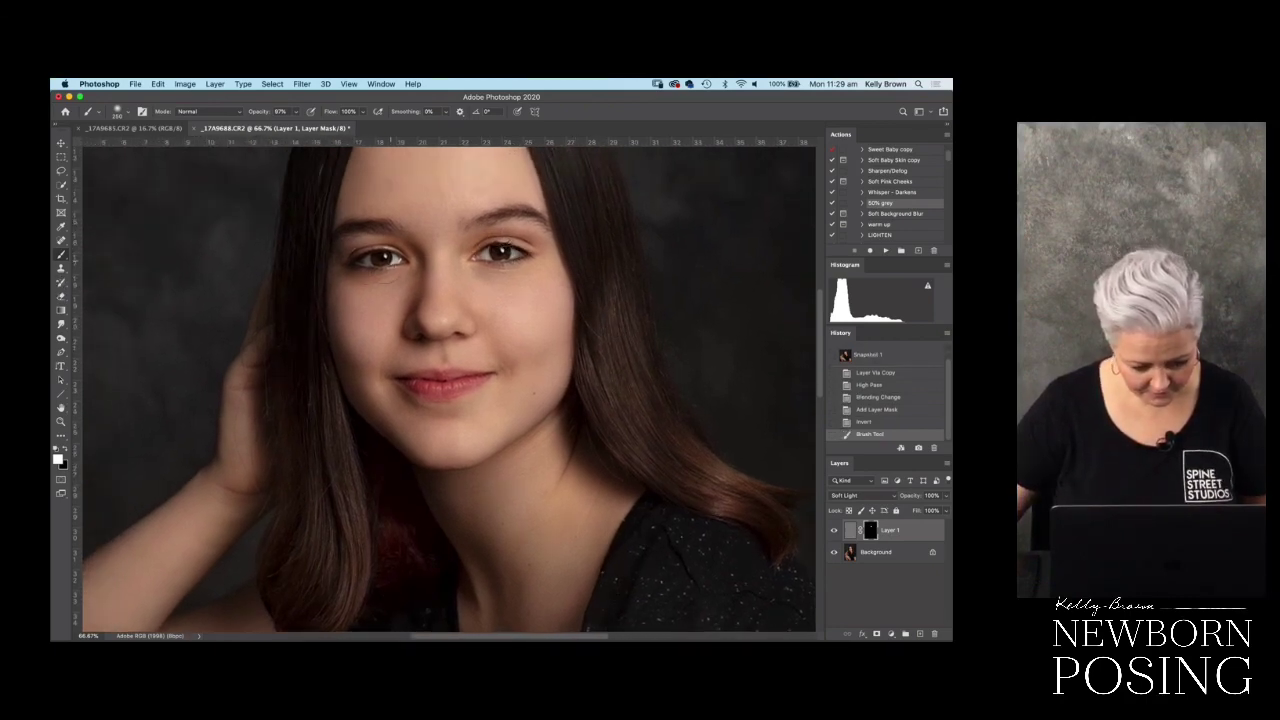
{"action": "left_click", "coordinate": [416, 400]}
{"action": "left_click", "coordinate": [412, 390]}
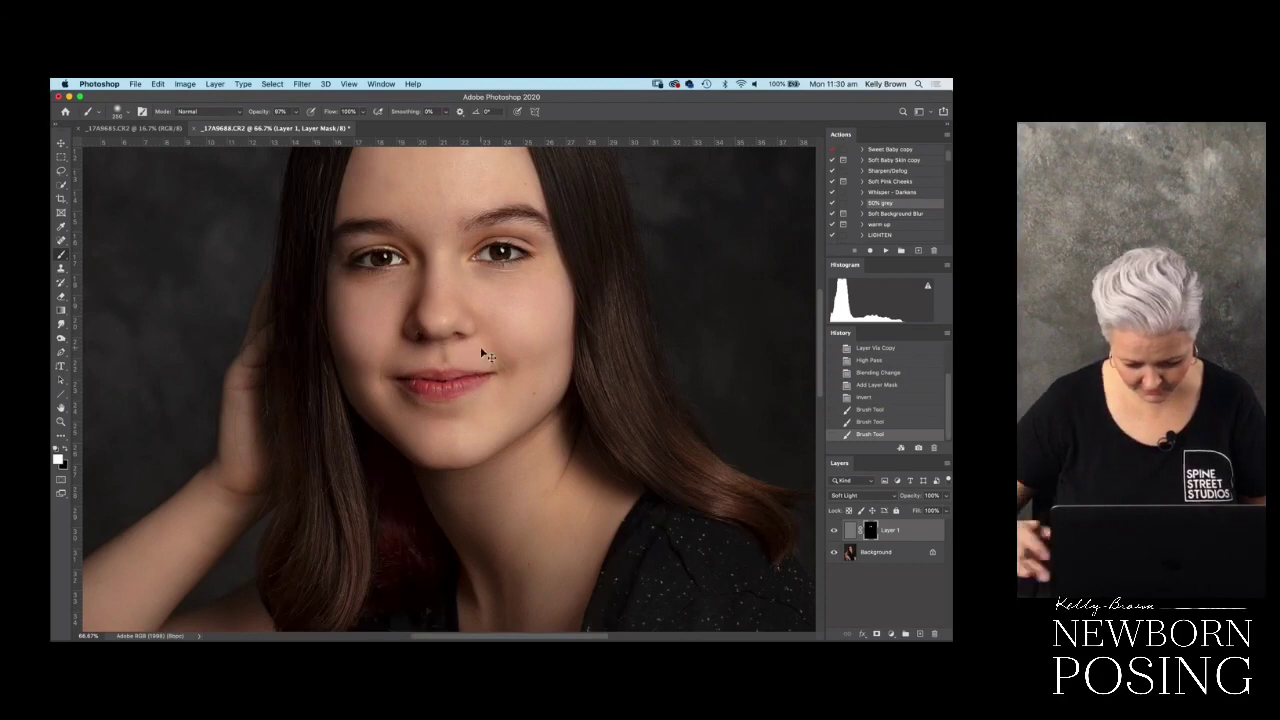
- Compare the eyes with the High Pass layer hidden and shown to judge the sharpening
{"action": "key", "text": "super+equal"}
{"action": "key", "text": "super+equal"}
{"action": "scroll", "coordinate": [606, 357], "scroll_direction": "up", "scroll_amount": 5}
{"action": "key", "text": "super+equal"}
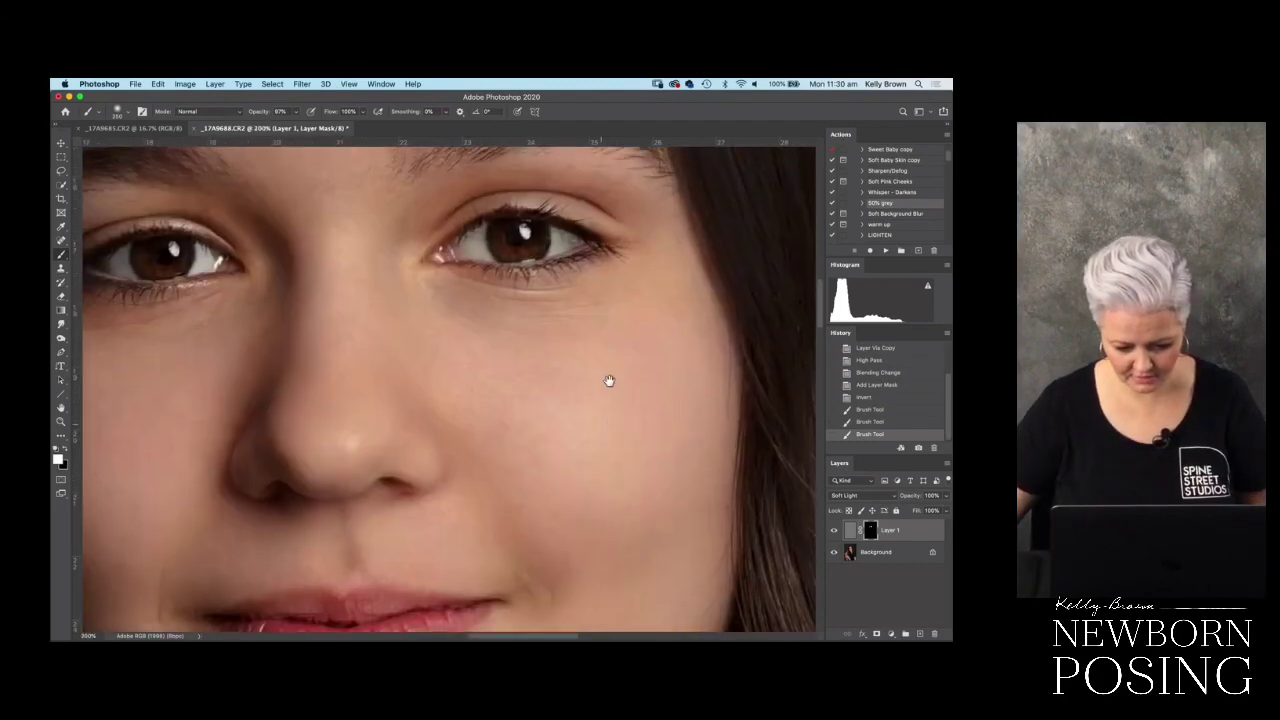
{"action": "scroll", "coordinate": [772, 357], "scroll_direction": "up", "scroll_amount": 1}
{"action": "left_click", "coordinate": [834, 531]}
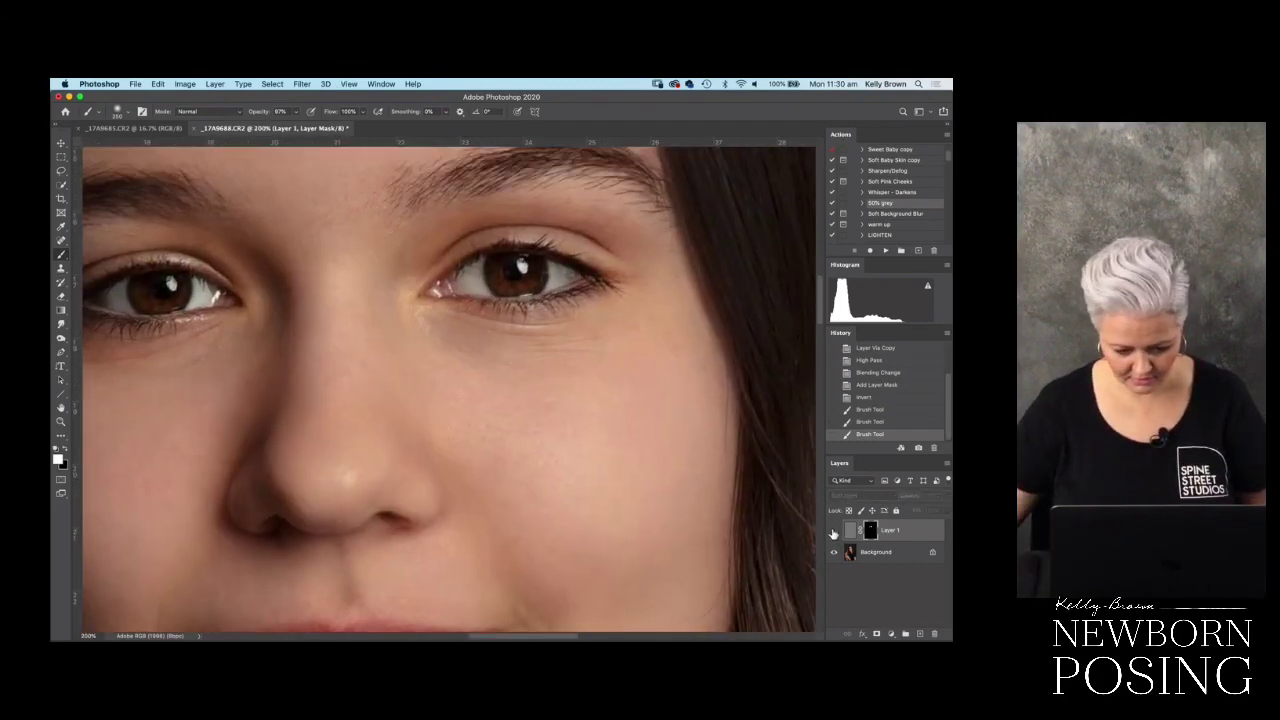
{"action": "left_click", "coordinate": [833, 531]}
{"action": "left_click", "coordinate": [834, 531]}
{"action": "left_click", "coordinate": [834, 531]}
- Lower the High Pass layer's opacity to 84% and merge all visible layers
{"action": "left_click_drag", "start_coordinate": [914, 500], "coordinate": [910, 500]}
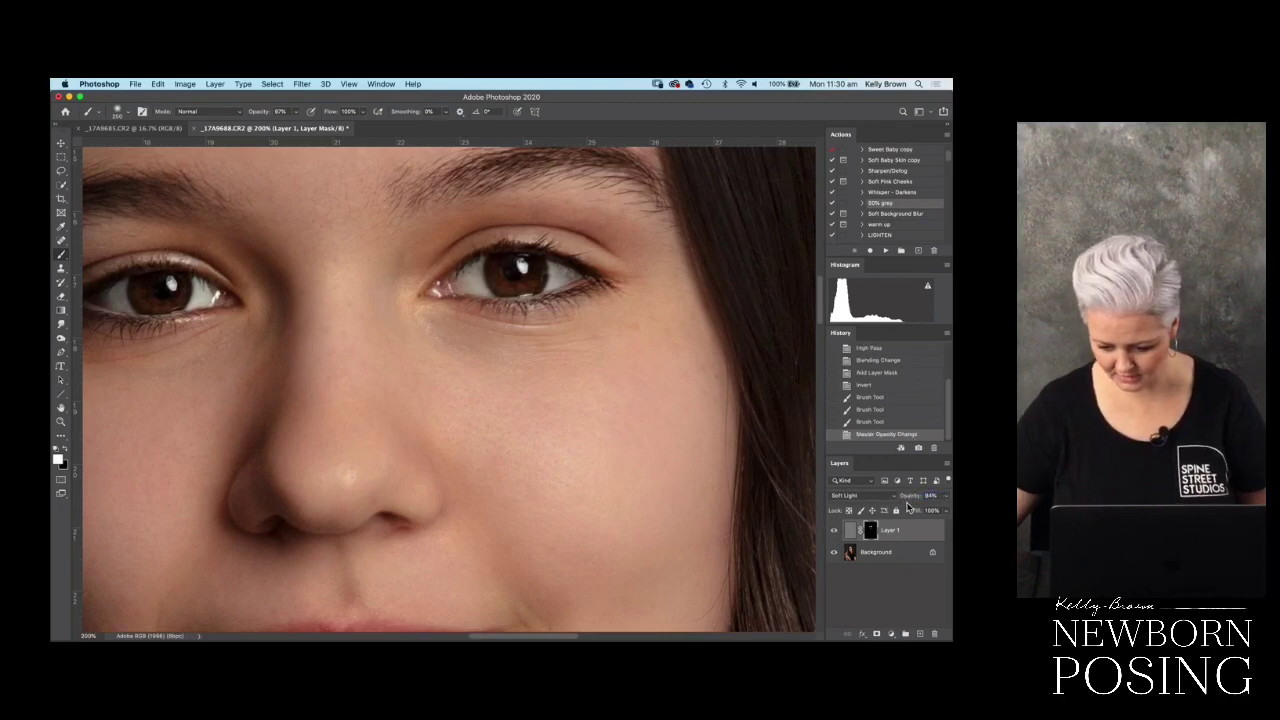
{"action": "key", "text": "super+0"}
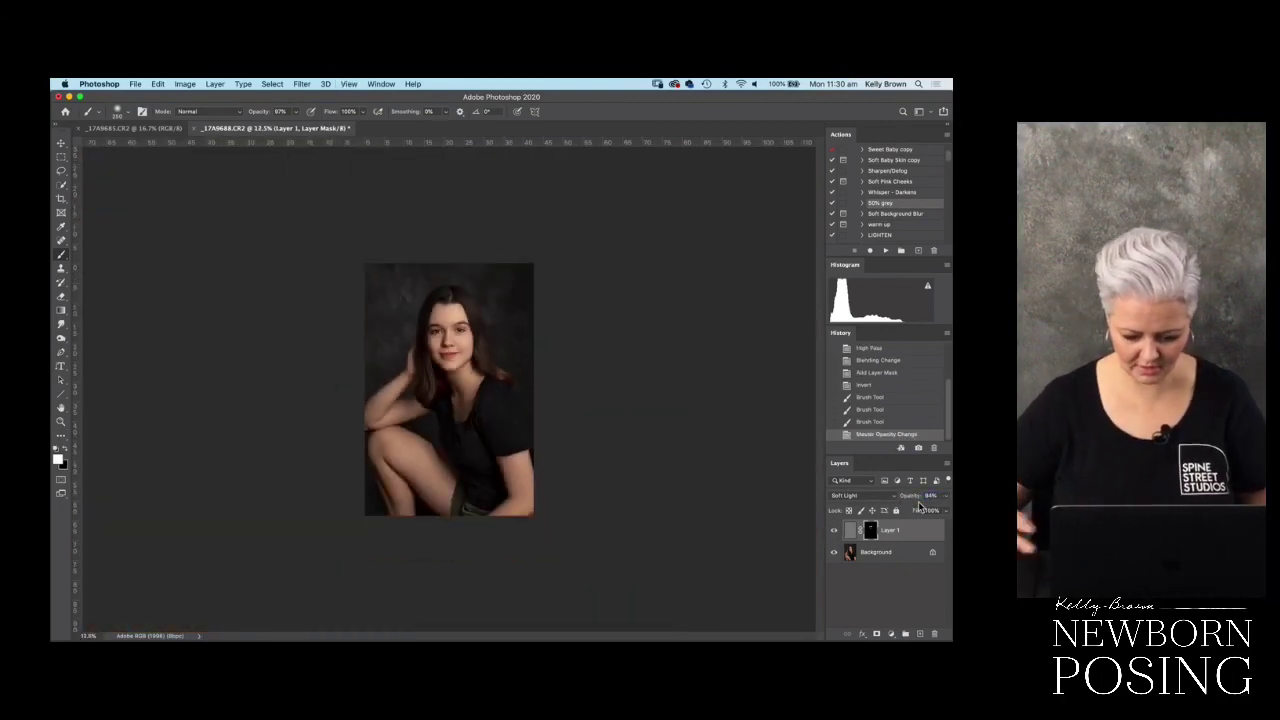
{"action": "key", "text": "super+equal"}
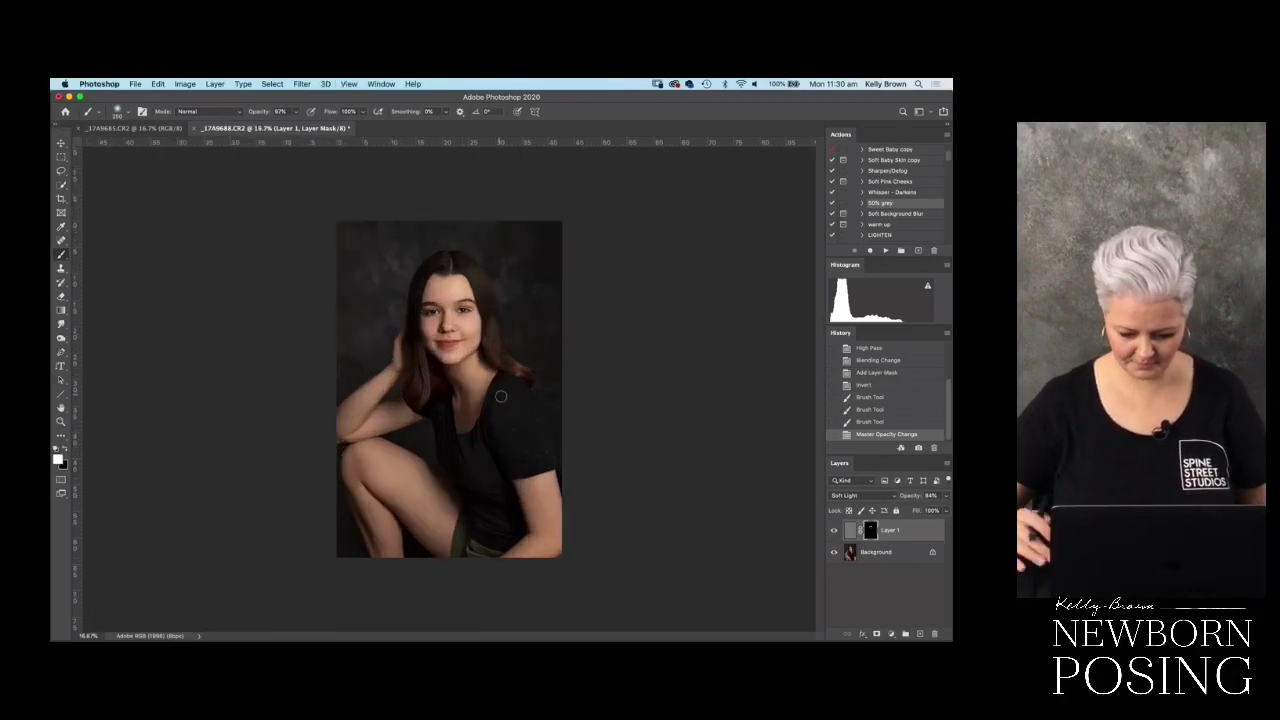
{"action": "key", "text": "shift+super+e"}
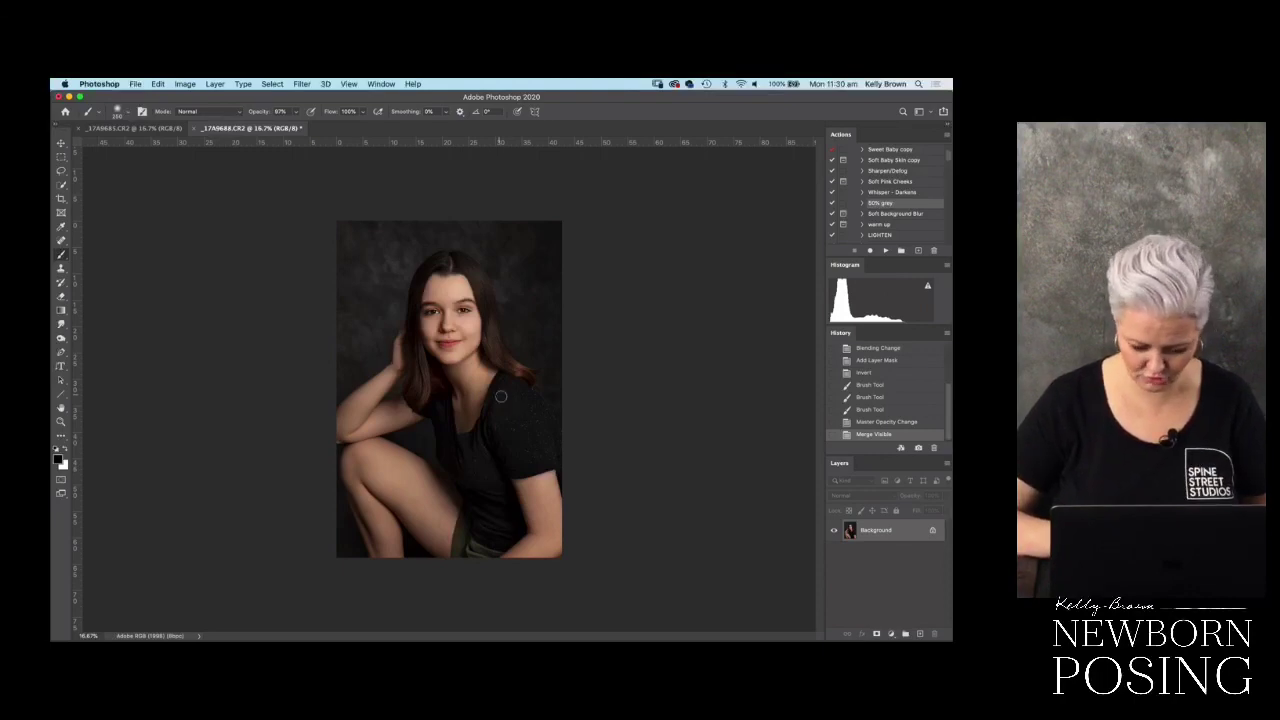
- Duplicate the merged background layer and patch the skin marks on the thigh near the shorts with the Patch tool
{"action": "key", "text": "super+j"}
{"action": "key", "text": "super+plus"}
{"action": "key", "text": "super+plus"}
{"action": "key", "text": "super+plus"}
{"action": "key", "text": "super+plus"}
{"action": "key", "text": "super+plus"}
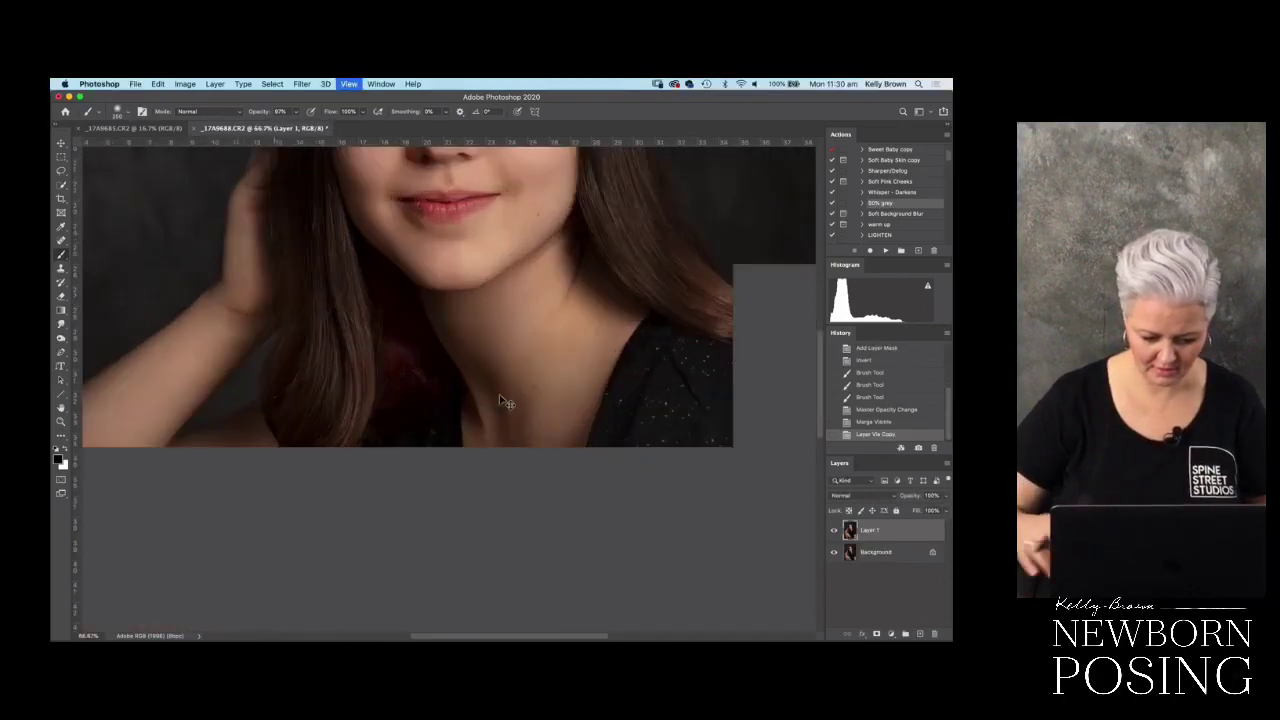
{"action": "scroll", "coordinate": [473, 364], "scroll_direction": "down", "scroll_amount": 15}
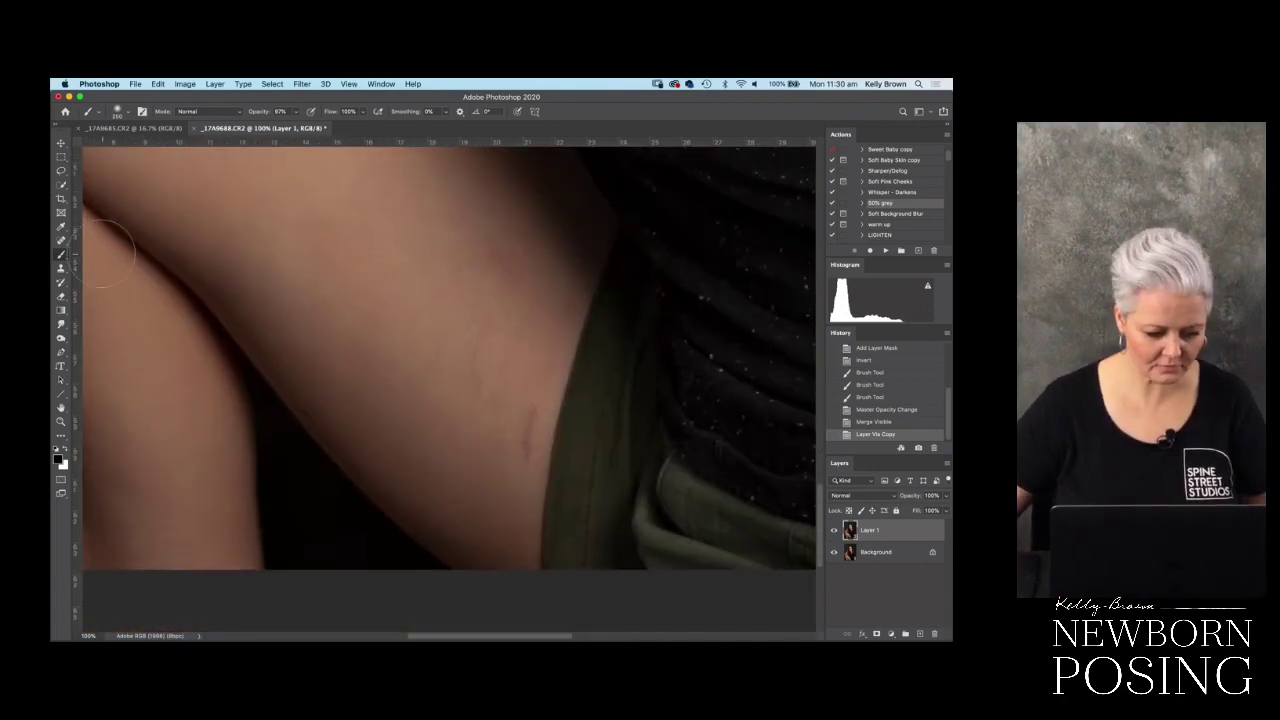
{"action": "left_click", "coordinate": [61, 248]}
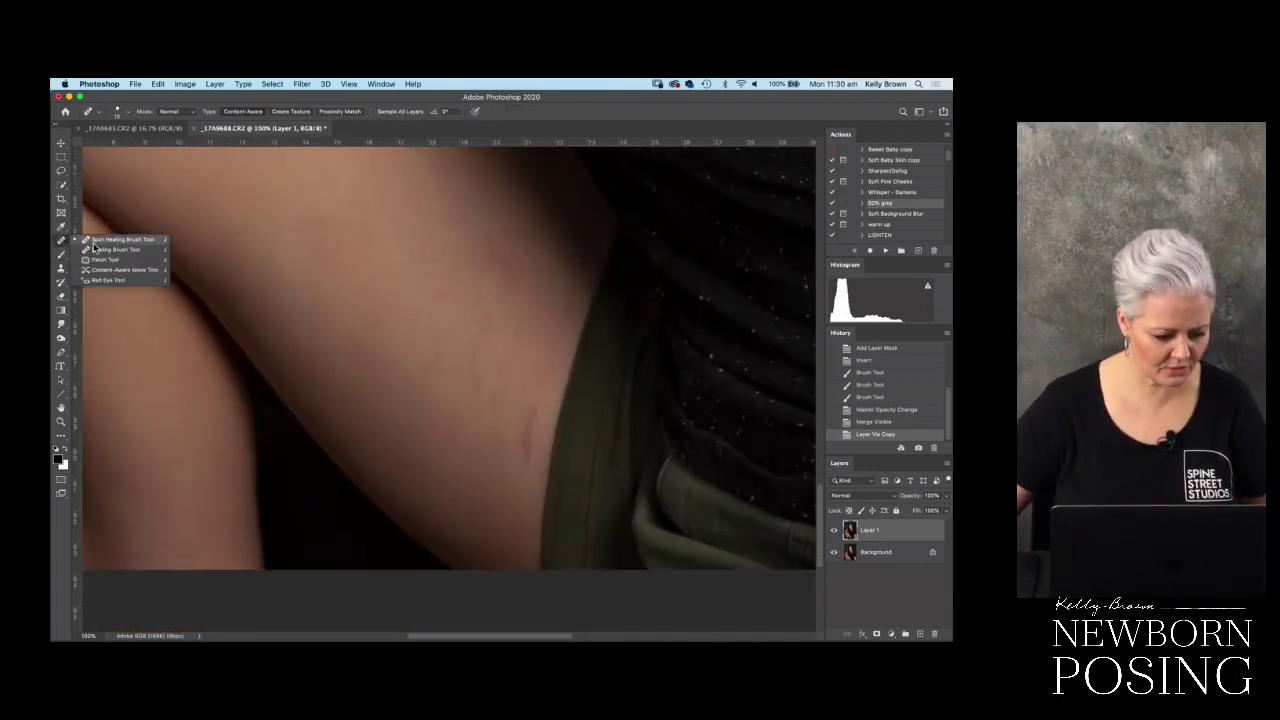
{"action": "left_click", "coordinate": [125, 264]}
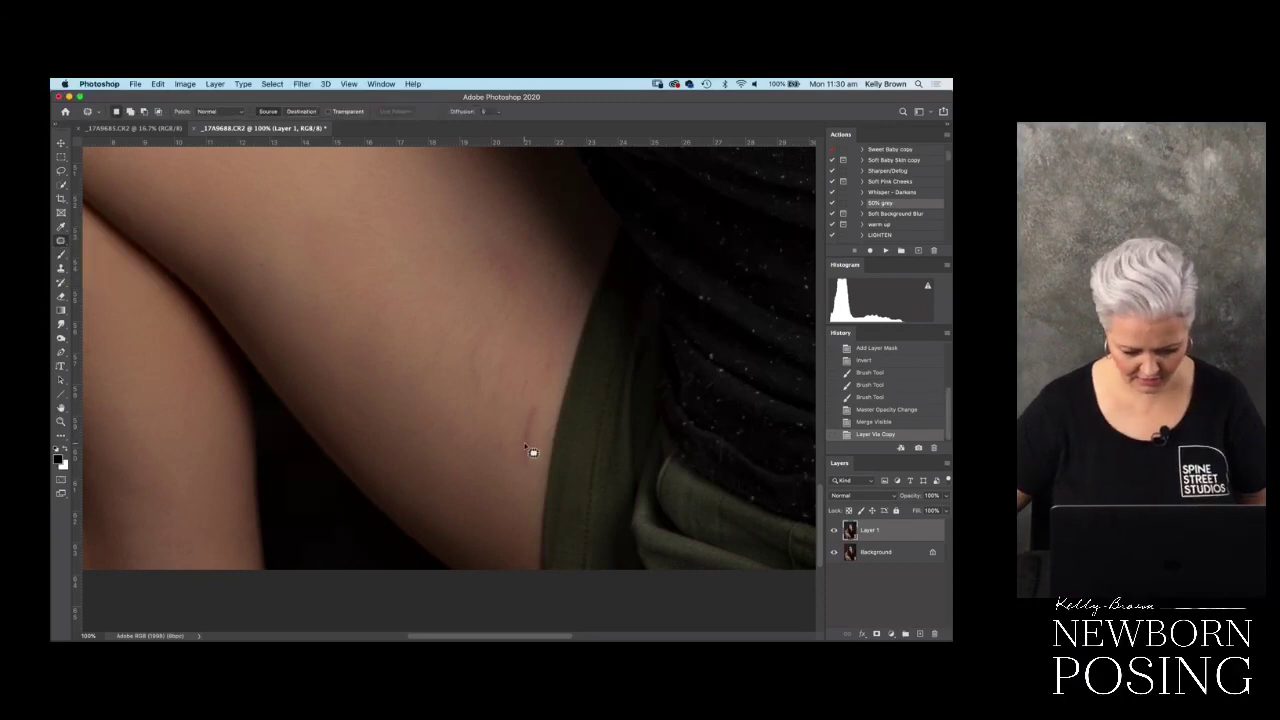
{"action": "mouse_move", "coordinate": [490, 398]}
{"action": "left_mouse_down"}
{"action": "mouse_move", "coordinate": [489, 371]}
{"action": "mouse_move", "coordinate": [474, 402]}
{"action": "mouse_move", "coordinate": [446, 380]}
{"action": "mouse_move", "coordinate": [466, 317]}
{"action": "mouse_move", "coordinate": [489, 374]}
{"action": "mouse_move", "coordinate": [463, 369]}
{"action": "mouse_move", "coordinate": [480, 441]}
{"action": "left_mouse_up"}
{"action": "key", "text": "ctrl+d"}
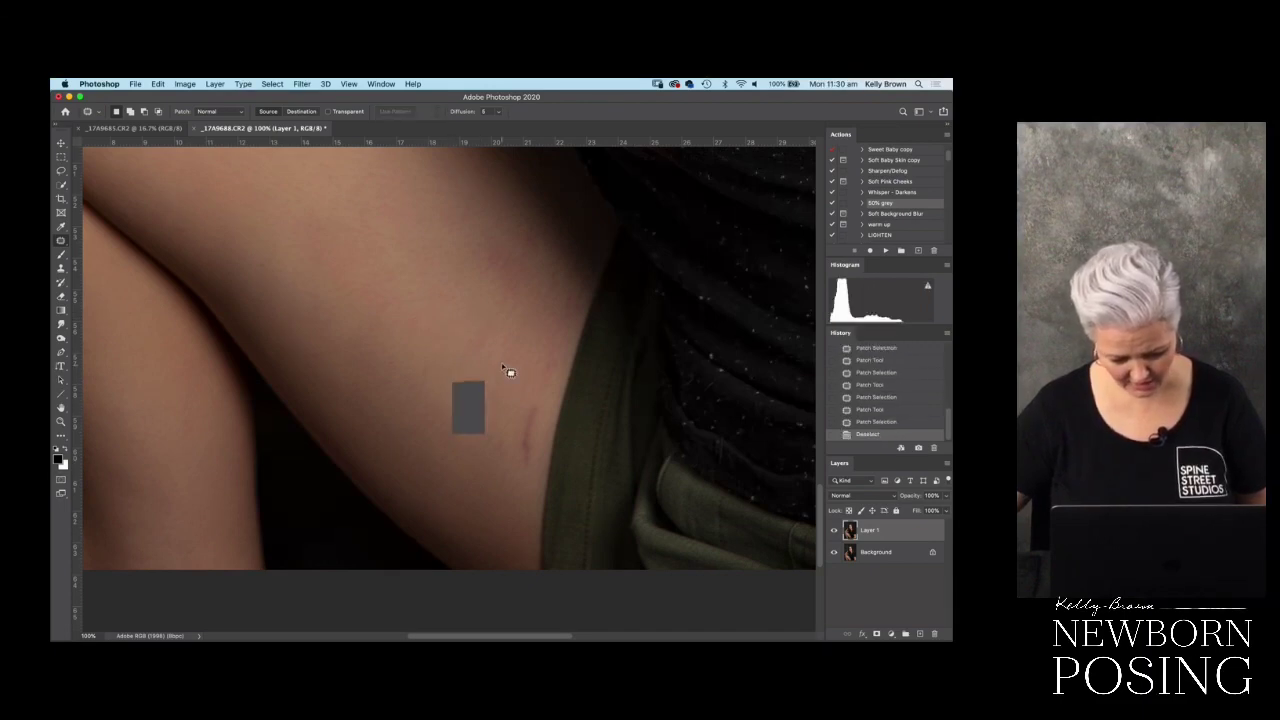
- Patch the remaining marks on the upper thigh, including the dark scratch beside the hem of the shorts, and deselect
{"action": "mouse_move", "coordinate": [503, 372]}
{"action": "left_mouse_down"}
{"action": "mouse_move", "coordinate": [508, 350]}
{"action": "mouse_move", "coordinate": [469, 337]}
{"action": "mouse_move", "coordinate": [506, 249]}
{"action": "mouse_move", "coordinate": [520, 289]}
{"action": "mouse_move", "coordinate": [465, 317]}
{"action": "left_mouse_up"}
{"action": "key", "text": "ctrl+d"}
{"action": "mouse_move", "coordinate": [477, 251]}
{"action": "left_mouse_down"}
{"action": "mouse_move", "coordinate": [457, 257]}
{"action": "mouse_move", "coordinate": [526, 271]}
{"action": "mouse_move", "coordinate": [486, 291]}
{"action": "mouse_move", "coordinate": [520, 244]}
{"action": "left_mouse_up"}
{"action": "key", "text": "ctrl+d"}
{"action": "key", "text": "ctrl+d"}
{"action": "mouse_move", "coordinate": [524, 432]}
{"action": "left_mouse_down"}
{"action": "mouse_move", "coordinate": [508, 443]}
{"action": "mouse_move", "coordinate": [480, 391]}
{"action": "mouse_move", "coordinate": [503, 371]}
{"action": "mouse_move", "coordinate": [522, 430]}
{"action": "mouse_move", "coordinate": [489, 371]}
{"action": "mouse_move", "coordinate": [563, 380]}
{"action": "mouse_move", "coordinate": [523, 338]}
{"action": "mouse_move", "coordinate": [591, 300]}
{"action": "mouse_move", "coordinate": [571, 294]}
{"action": "left_mouse_up"}
{"action": "key", "text": "ctrl+d"}
{"action": "key", "text": "ctrl+d"}
{"action": "key", "text": "ctrl+d"}
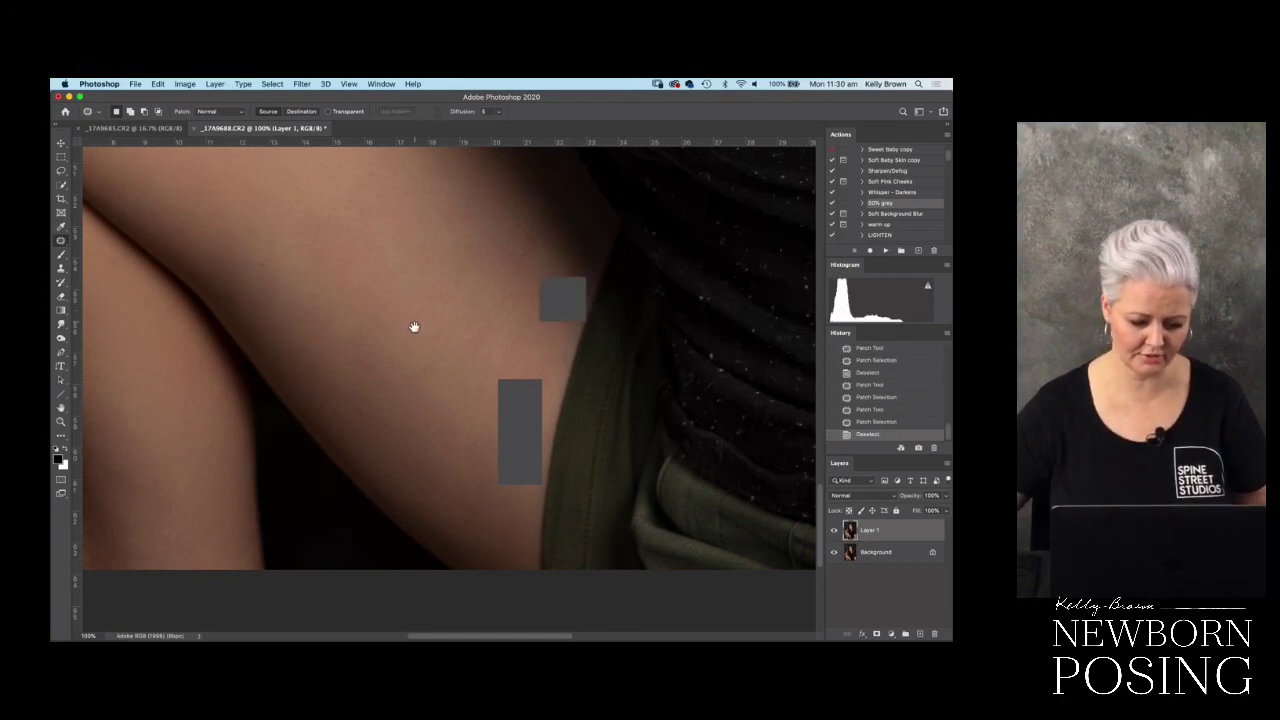
- Patch the uneven skin areas across the middle of the thigh with clean neighbouring skin and deselect
{"action": "scroll", "coordinate": [416, 323], "scroll_direction": "up", "scroll_amount": 1}
{"action": "scroll", "coordinate": [466, 325], "scroll_direction": "down", "scroll_amount": 2}
{"action": "mouse_move", "coordinate": [517, 306]}
{"action": "left_mouse_down"}
{"action": "mouse_move", "coordinate": [505, 295]}
{"action": "mouse_move", "coordinate": [563, 351]}
{"action": "mouse_move", "coordinate": [540, 346]}
{"action": "mouse_move", "coordinate": [563, 380]}
{"action": "mouse_move", "coordinate": [550, 380]}
{"action": "left_mouse_up"}
{"action": "mouse_move", "coordinate": [503, 337]}
{"action": "left_mouse_down"}
{"action": "mouse_move", "coordinate": [420, 280]}
{"action": "mouse_move", "coordinate": [436, 316]}
{"action": "left_mouse_up"}
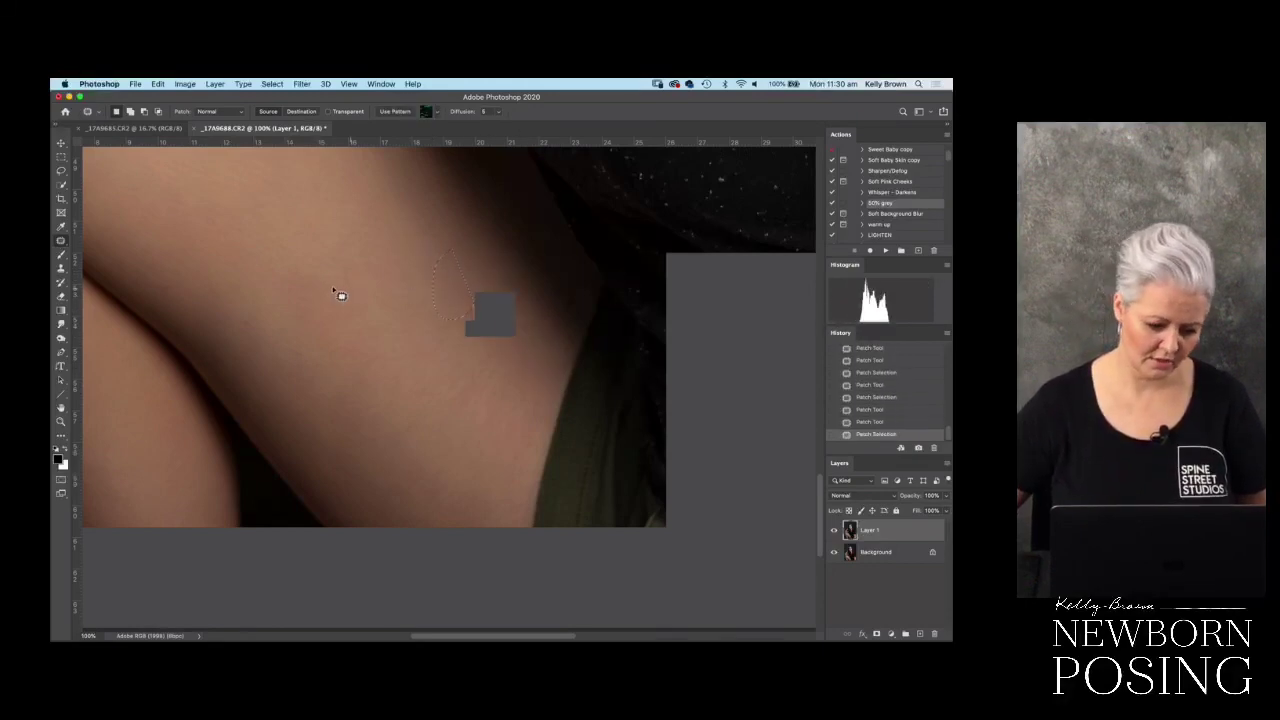
{"action": "left_click_drag", "start_coordinate": [312, 266], "coordinate": [266, 268]}
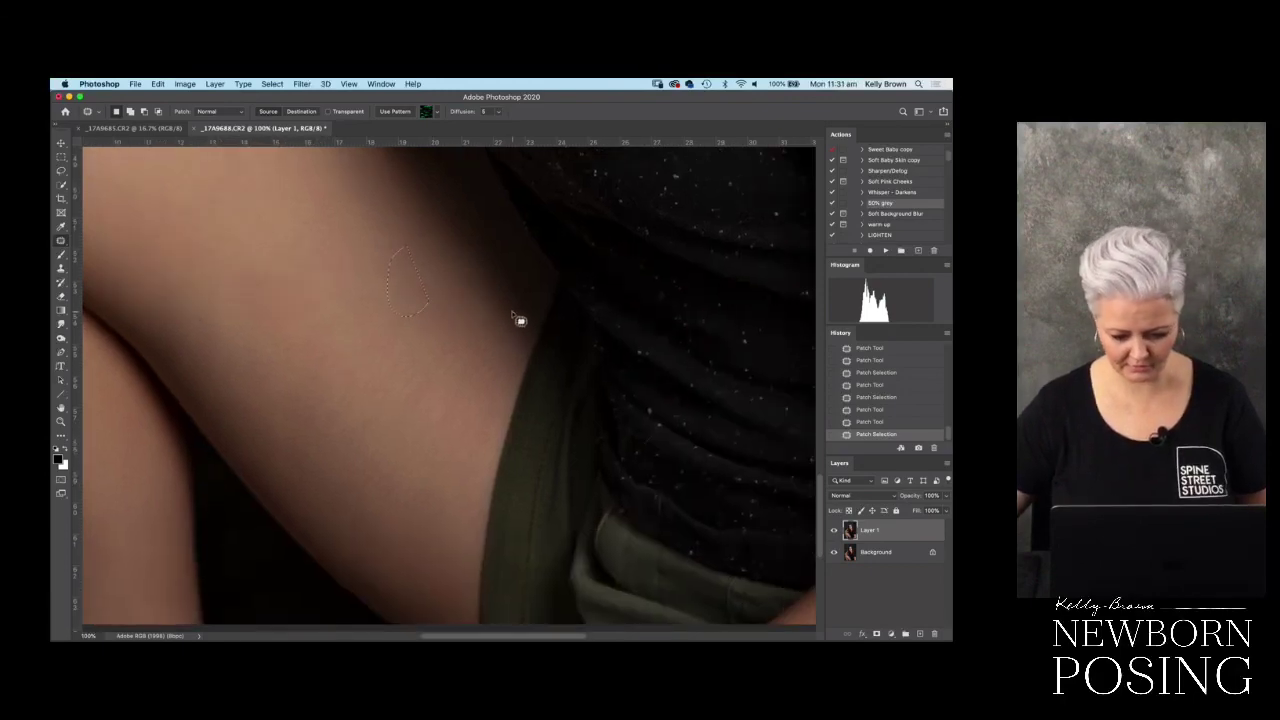
{"action": "left_click_drag", "start_coordinate": [535, 352], "coordinate": [530, 345]}
{"action": "left_click", "coordinate": [423, 346]}
{"action": "scroll", "coordinate": [423, 340], "scroll_direction": "down", "scroll_amount": 5}
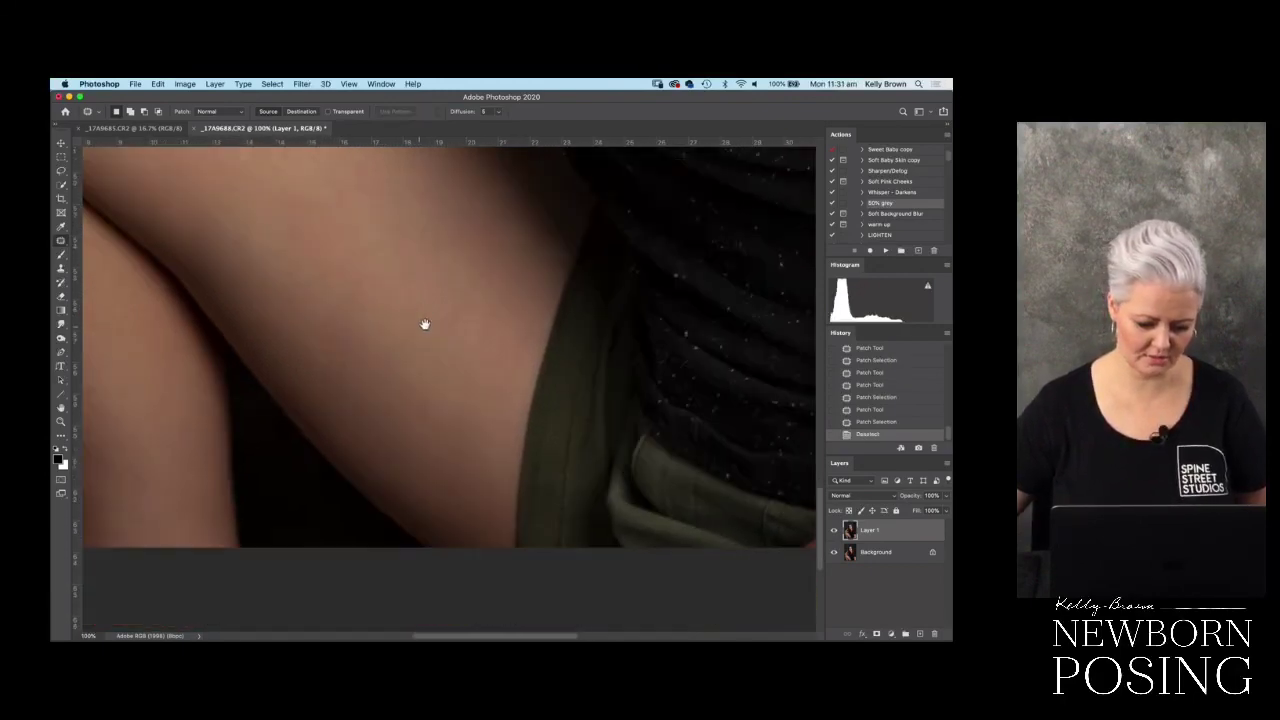
- Patch the blemishes on the lower leg and on the part of the thigh closer to the knee
{"action": "scroll", "coordinate": [387, 277], "scroll_direction": "left", "scroll_amount": 6}
{"action": "scroll", "coordinate": [387, 277], "scroll_direction": "up", "scroll_amount": 4}
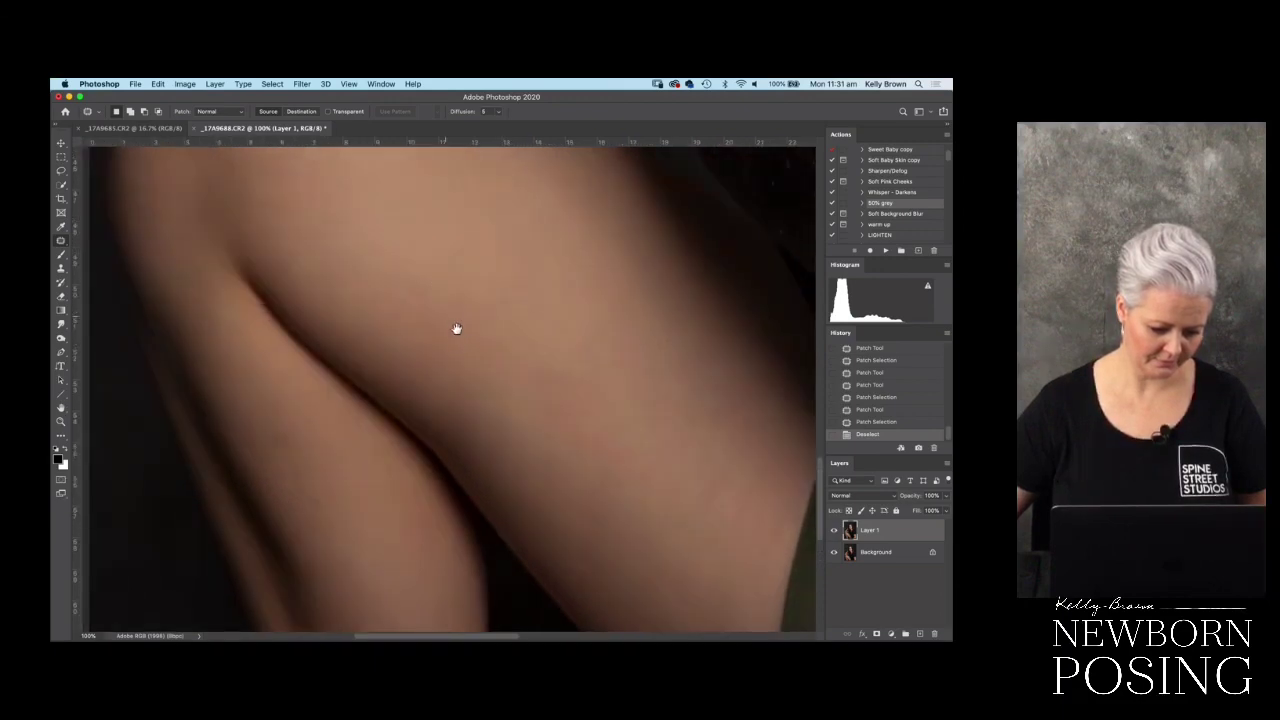
{"action": "mouse_move", "coordinate": [364, 484]}
{"action": "left_mouse_down"}
{"action": "mouse_move", "coordinate": [307, 478]}
{"action": "mouse_move", "coordinate": [338, 517]}
{"action": "mouse_move", "coordinate": [491, 374]}
{"action": "left_mouse_up"}
{"action": "key", "text": "super+d"}
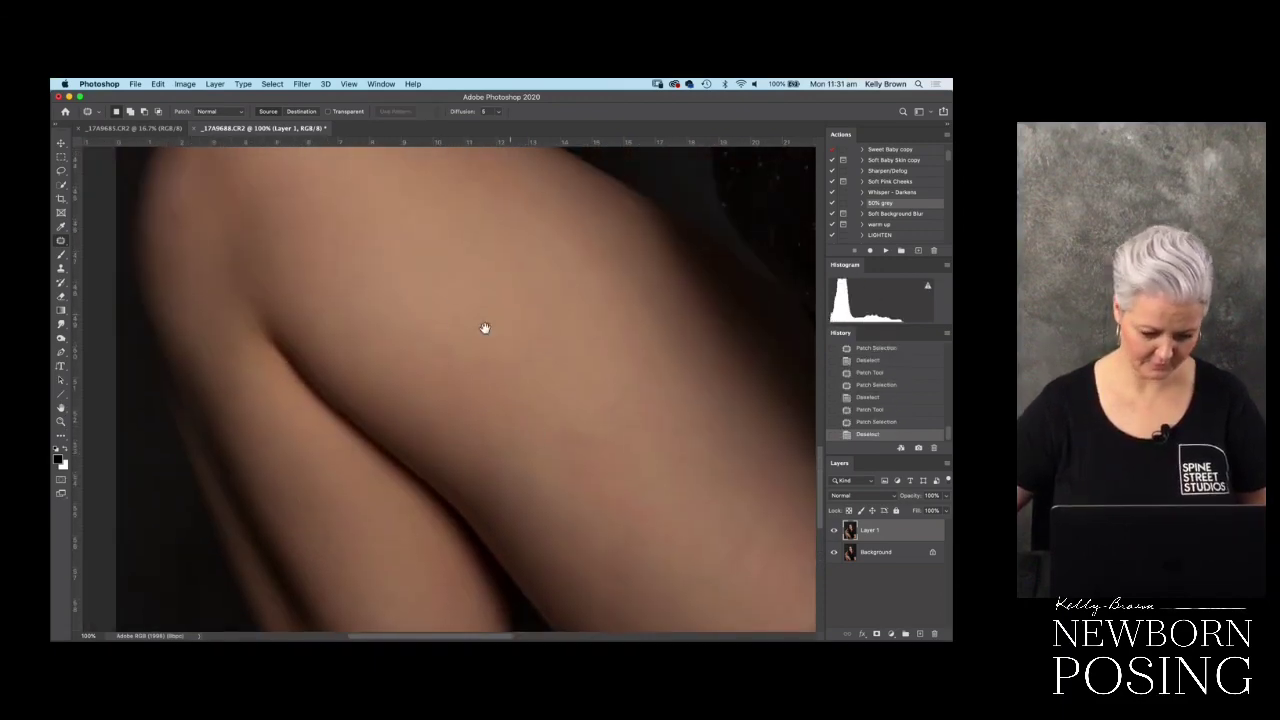
{"action": "scroll", "coordinate": [469, 348], "scroll_direction": "up", "scroll_amount": 2}
{"action": "scroll", "coordinate": [469, 348], "scroll_direction": "left", "scroll_amount": 1}
{"action": "scroll", "coordinate": [469, 348], "scroll_direction": "up", "scroll_amount": 1}
{"action": "scroll", "coordinate": [469, 348], "scroll_direction": "left", "scroll_amount": 1}
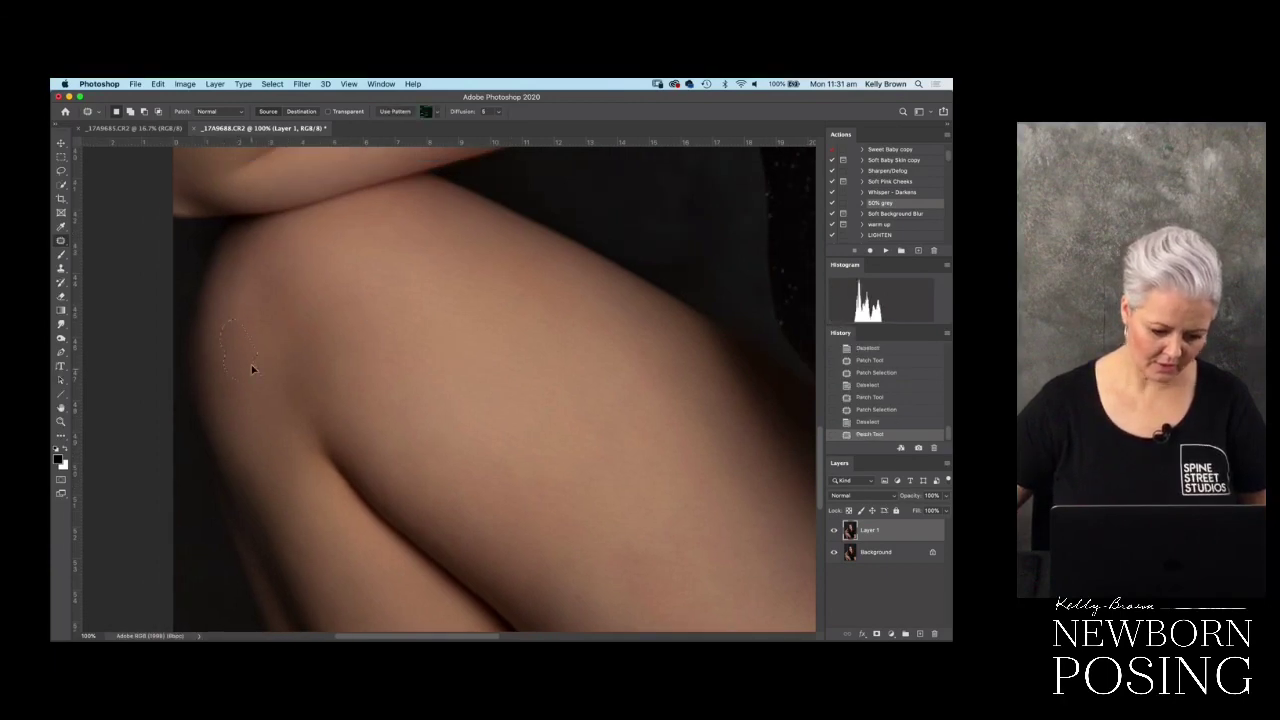
{"action": "left_click_drag", "start_coordinate": [569, 357], "coordinate": [520, 417]}
- Patch the discoloured skin on the knee with smoother nearby skin and clear the selection
{"action": "scroll", "coordinate": [534, 309], "scroll_direction": "up", "scroll_amount": 1}
{"action": "scroll", "coordinate": [534, 309], "scroll_direction": "left", "scroll_amount": 1}
{"action": "left_click", "coordinate": [236, 289]}
{"action": "left_click_drag", "start_coordinate": [236, 289], "coordinate": [414, 229]}
{"action": "key", "text": "ctrl+d"}
- Patch the blemishes on the forearm of the raised arm resting on the knee and deselect
{"action": "scroll", "coordinate": [429, 294], "scroll_direction": "up", "scroll_amount": 5}
{"action": "scroll", "coordinate": [429, 294], "scroll_direction": "left", "scroll_amount": 1}
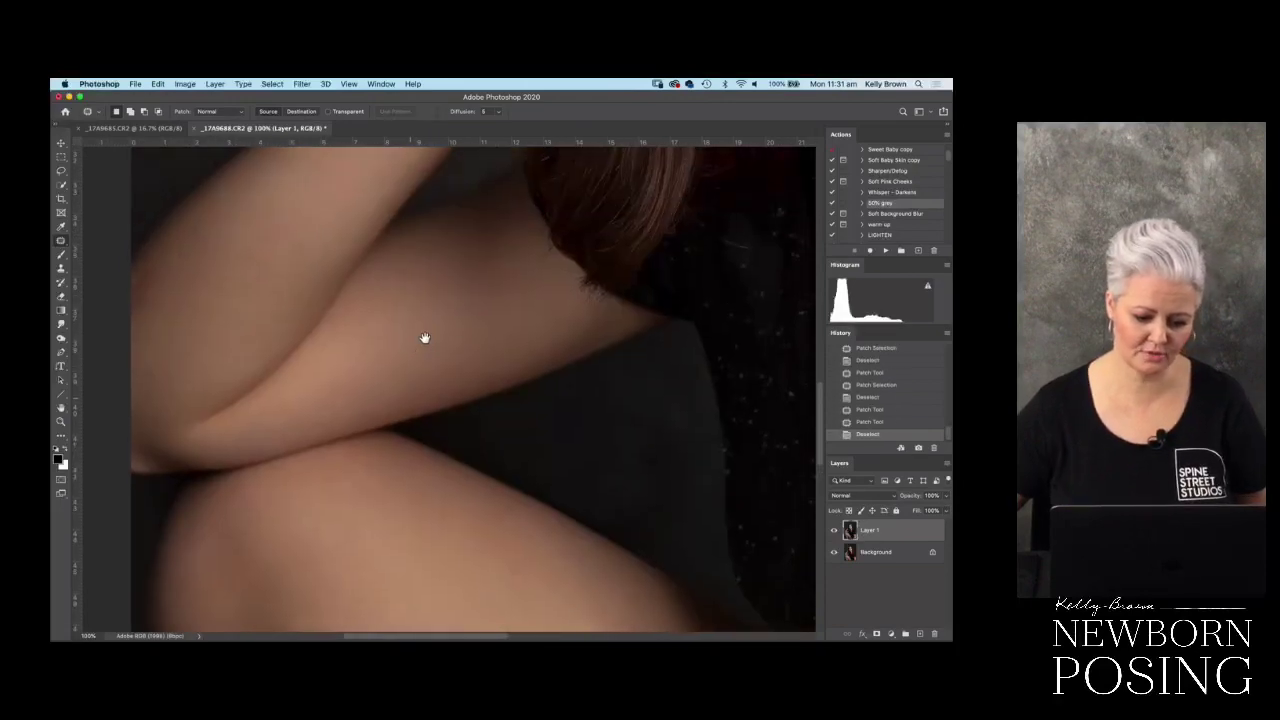
{"action": "scroll", "coordinate": [356, 285], "scroll_direction": "left", "scroll_amount": 2}
{"action": "mouse_move", "coordinate": [218, 298]}
{"action": "left_mouse_down"}
{"action": "mouse_move", "coordinate": [214, 277]}
{"action": "mouse_move", "coordinate": [200, 322]}
{"action": "mouse_move", "coordinate": [232, 292]}
{"action": "mouse_move", "coordinate": [276, 281]}
{"action": "left_mouse_up"}
{"action": "key", "text": "ctrl+d"}
{"action": "left_click_drag", "start_coordinate": [354, 251], "coordinate": [343, 286]}
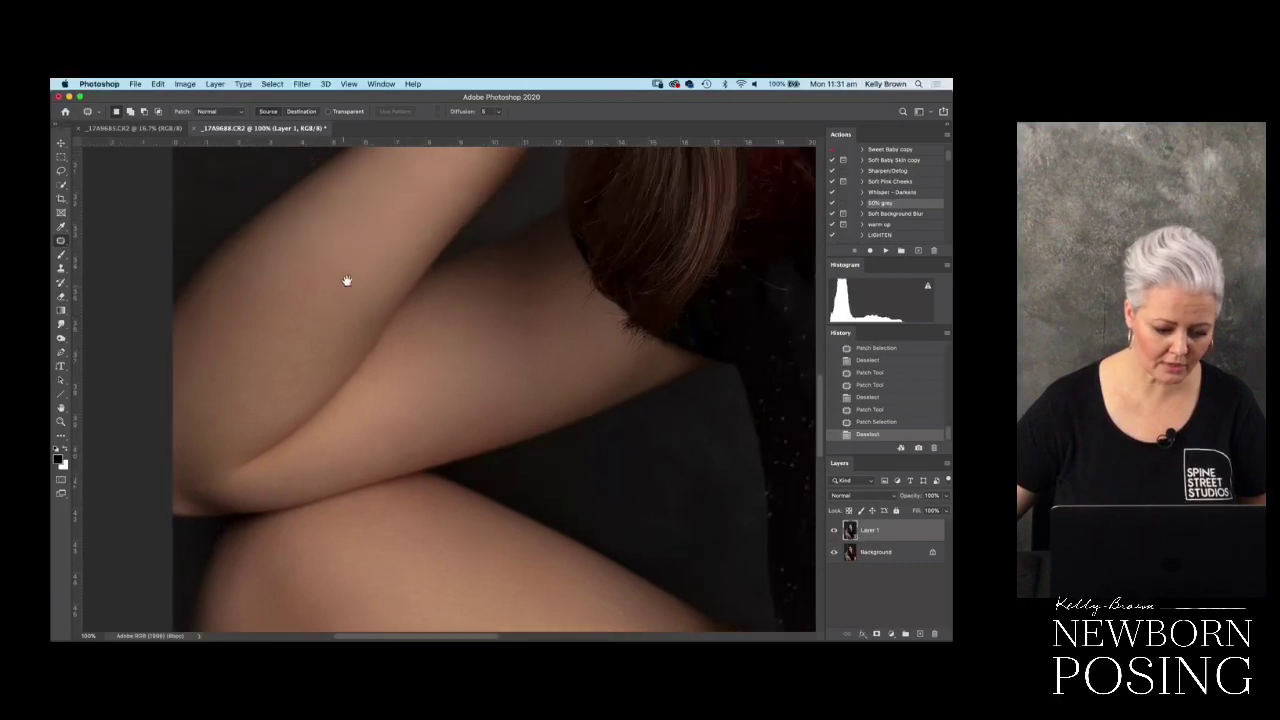
{"action": "scroll", "coordinate": [281, 326], "scroll_direction": "up", "scroll_amount": 5}
{"action": "scroll", "coordinate": [281, 326], "scroll_direction": "right", "scroll_amount": 4}
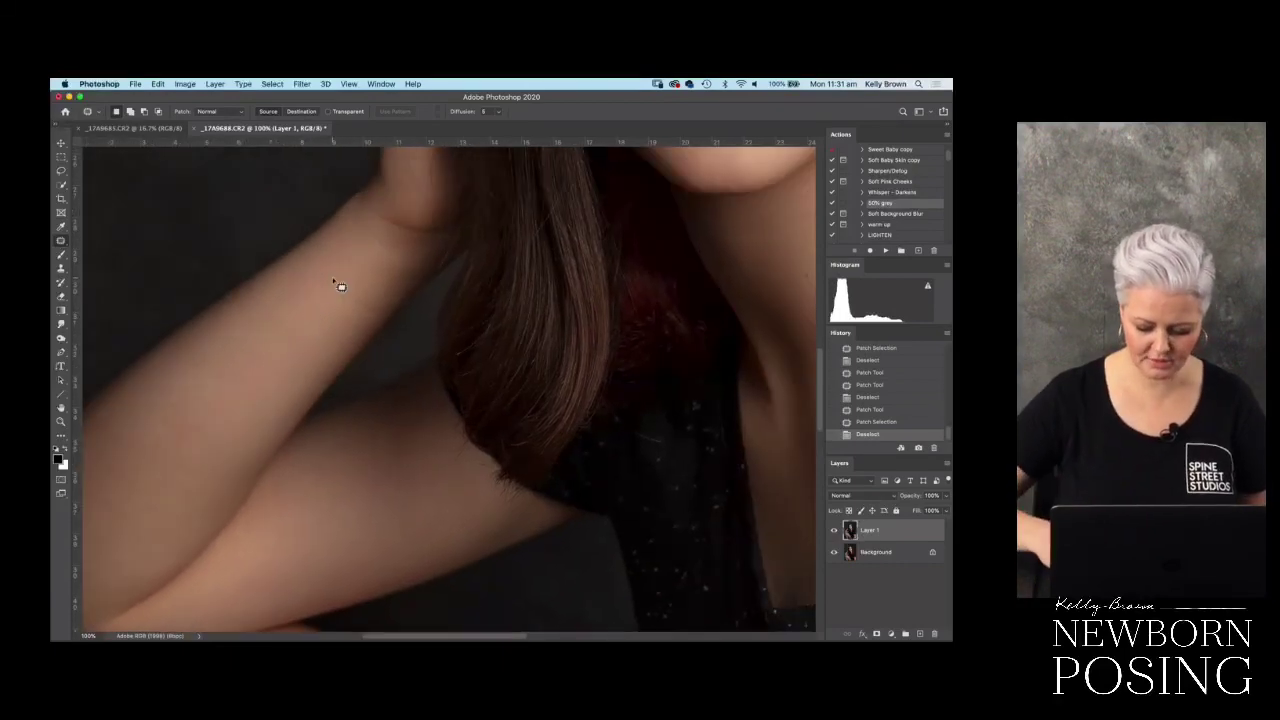
{"action": "key", "text": "super+0"}
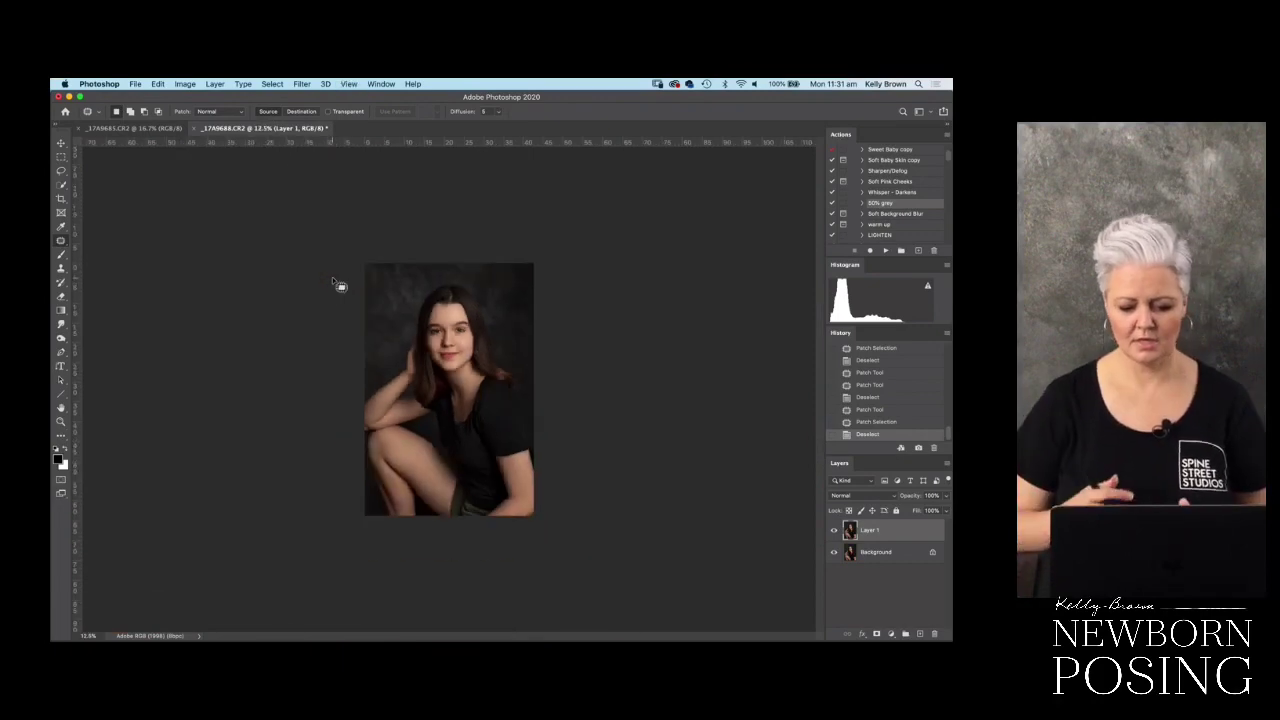
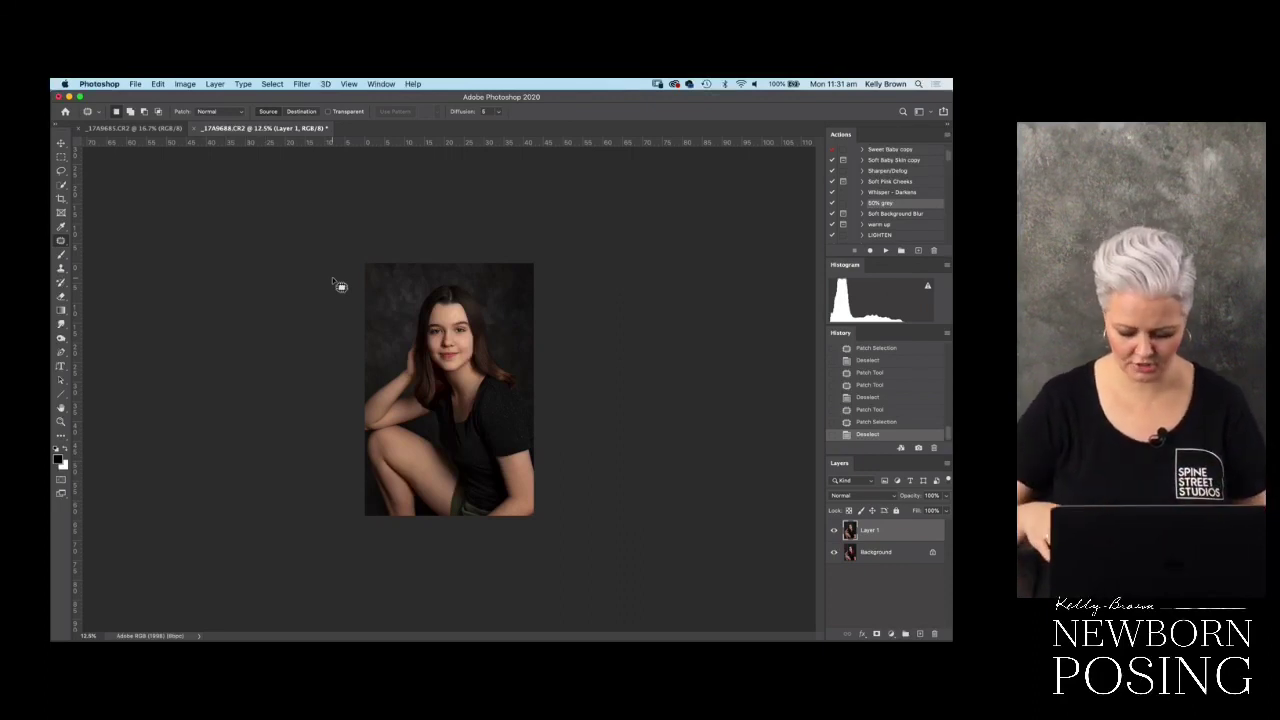
- Patch the small red mark and neighbouring blemishes on the inner half of the other upper arm, below the sleeve
{"action": "key", "text": "super+equal"}
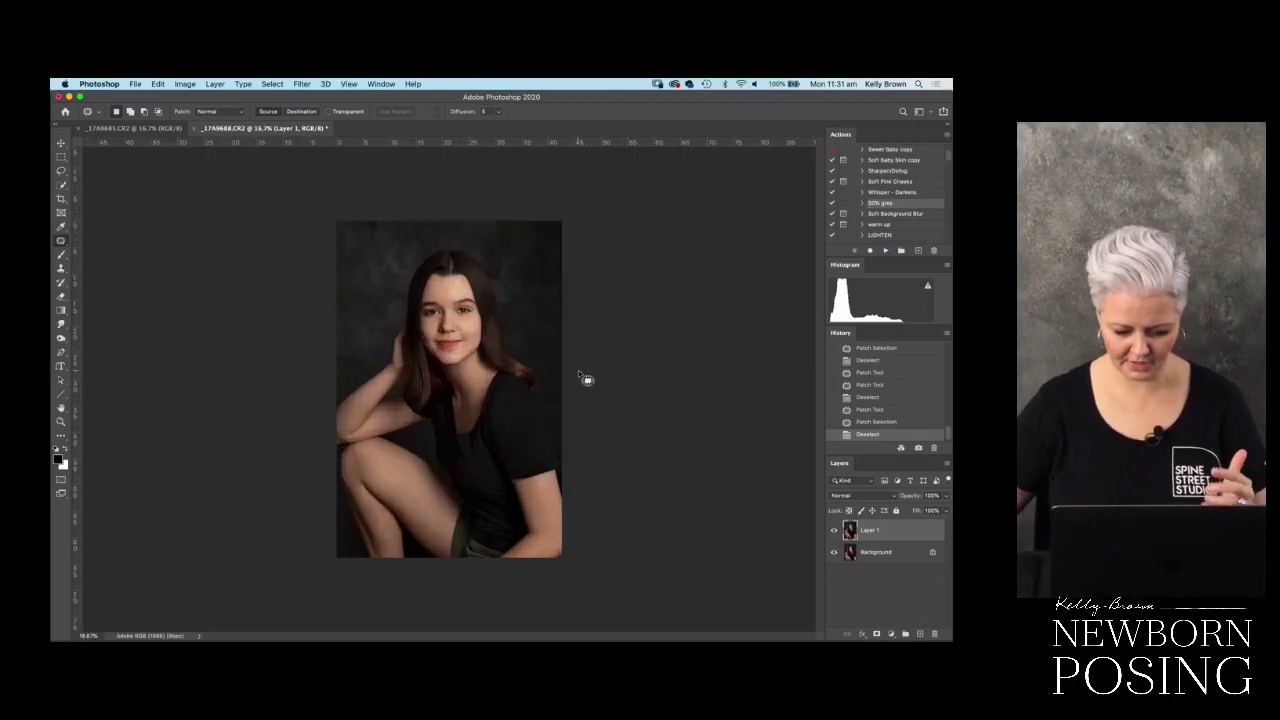
{"action": "key", "text": "super+equal"}
{"action": "key", "text": "super+equal"}
{"action": "key", "text": "super+equal"}
{"action": "key", "text": "super+equal"}
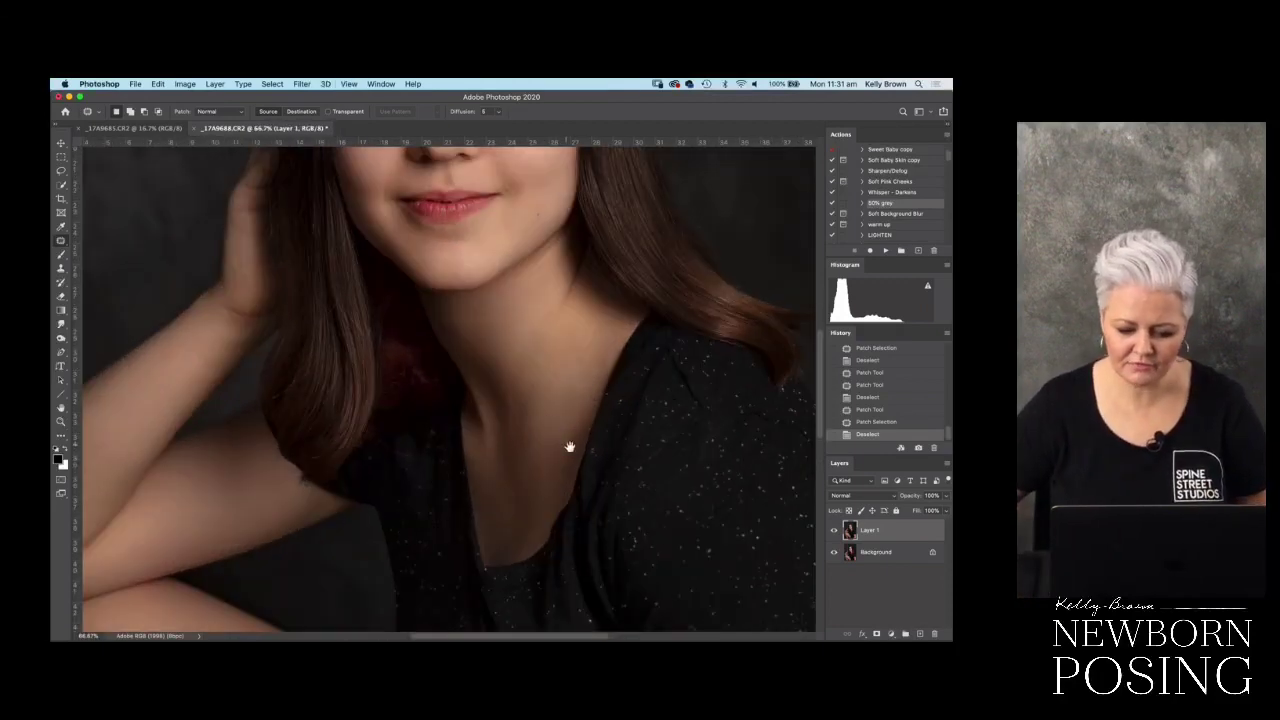
{"action": "left_click_drag", "start_coordinate": [571, 449], "coordinate": [491, 309]}
{"action": "scroll", "coordinate": [537, 272], "scroll_direction": "down", "scroll_amount": 3}
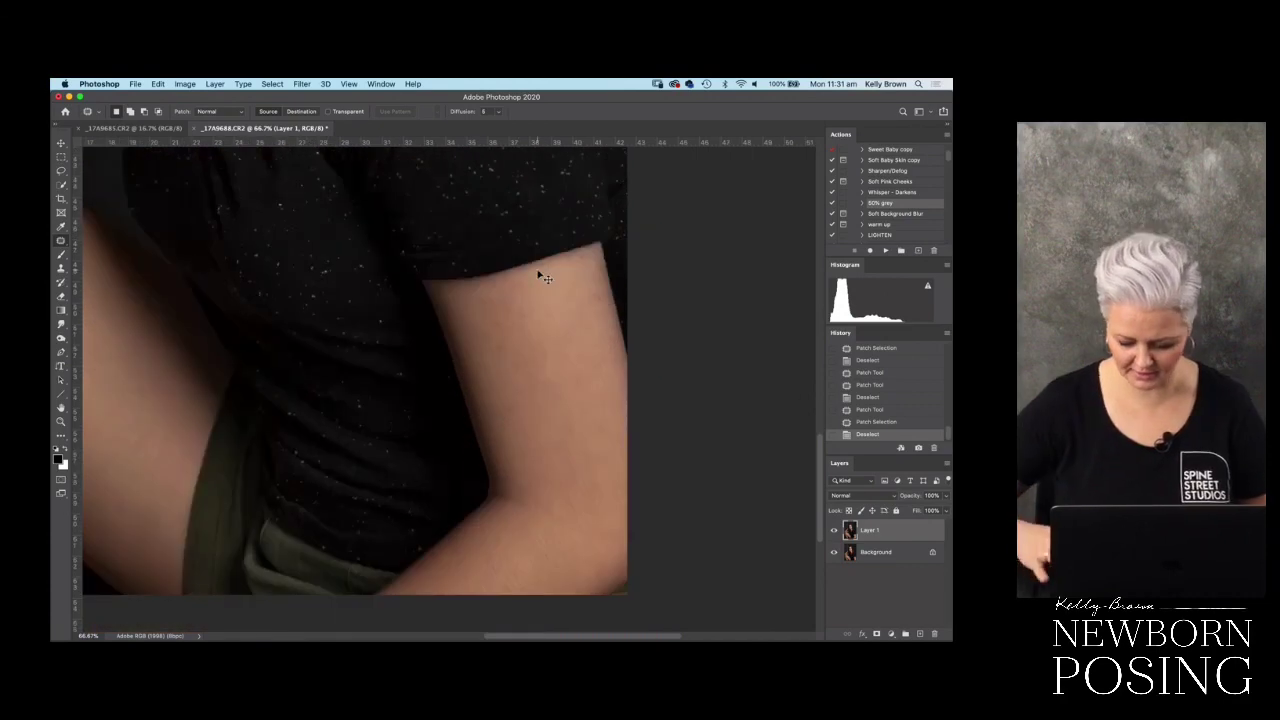
{"action": "scroll", "coordinate": [540, 275], "scroll_direction": "up", "scroll_amount": 2}
{"action": "scroll", "coordinate": [543, 400], "scroll_direction": "right", "scroll_amount": 3}
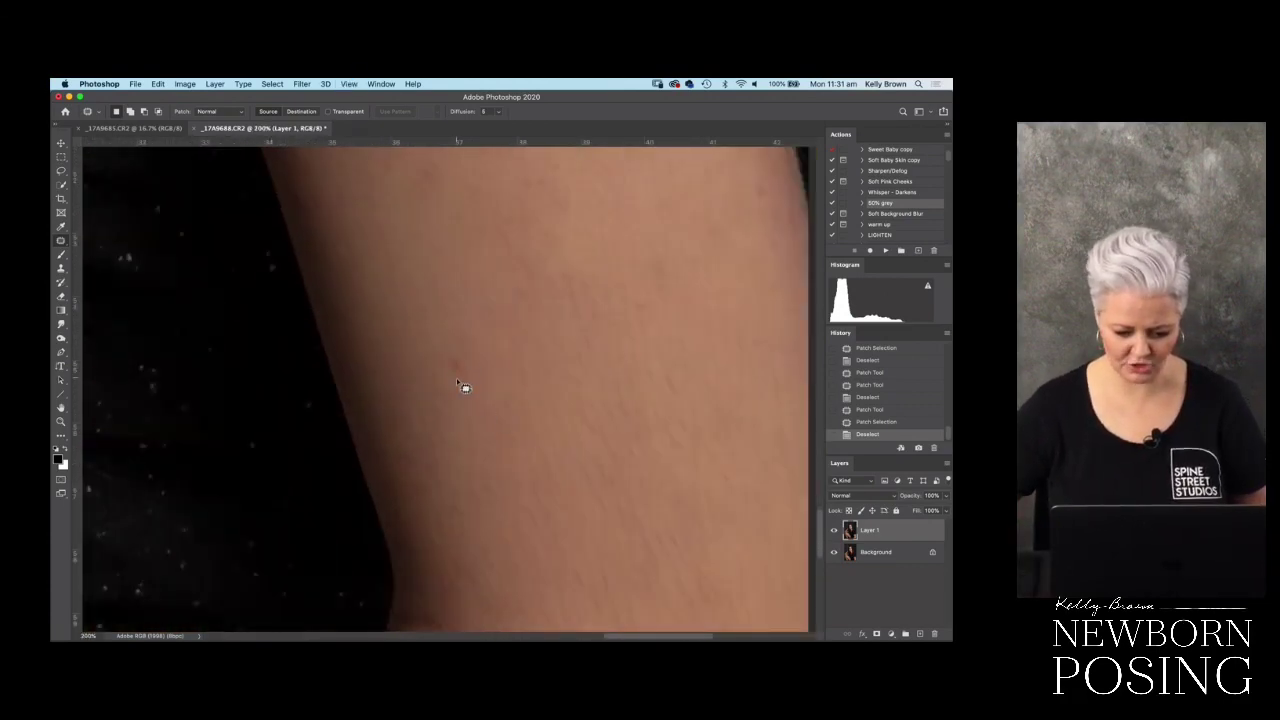
{"action": "scroll", "coordinate": [486, 243], "scroll_direction": "up", "scroll_amount": 2}
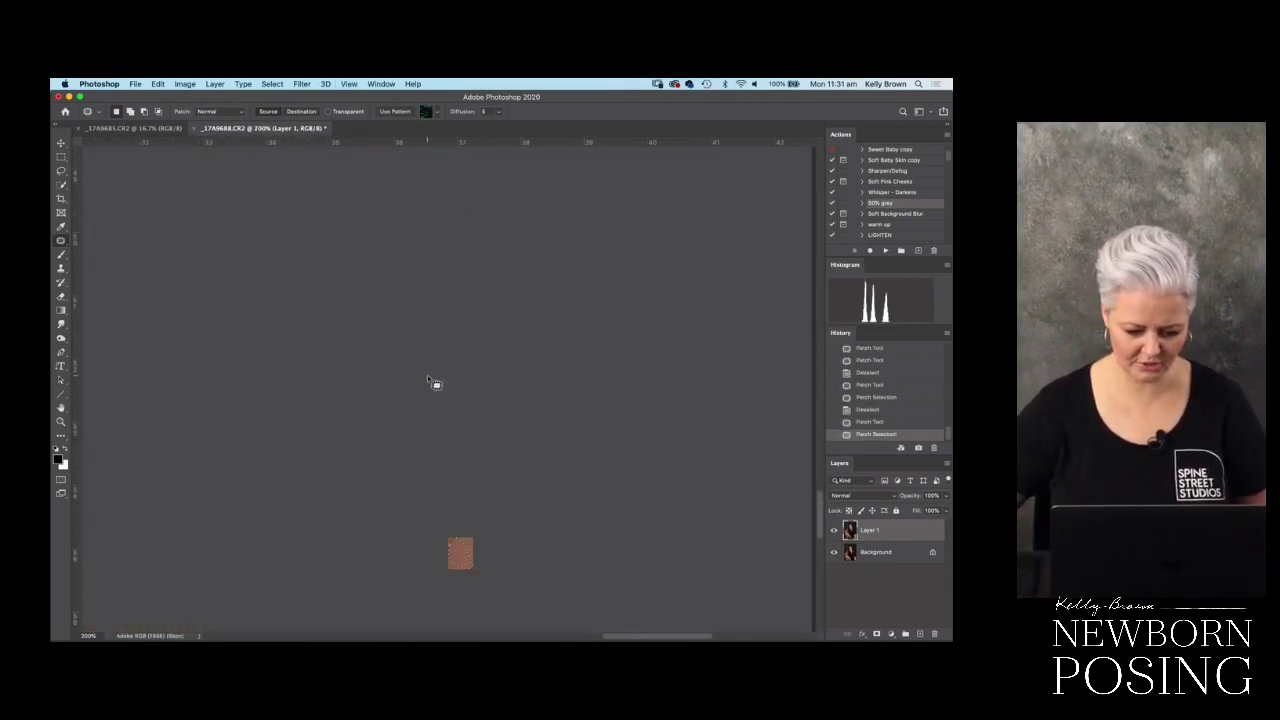
{"action": "scroll", "coordinate": [532, 360], "scroll_direction": "up", "scroll_amount": 1}
{"action": "mouse_move", "coordinate": [472, 318]}
{"action": "left_mouse_down"}
{"action": "mouse_move", "coordinate": [491, 294]}
{"action": "mouse_move", "coordinate": [480, 296]}
{"action": "left_mouse_up"}
{"action": "mouse_move", "coordinate": [431, 385]}
{"action": "left_mouse_down"}
{"action": "mouse_move", "coordinate": [427, 422]}
{"action": "mouse_move", "coordinate": [400, 343]}
{"action": "left_mouse_up"}
{"action": "left_click", "coordinate": [386, 451]}
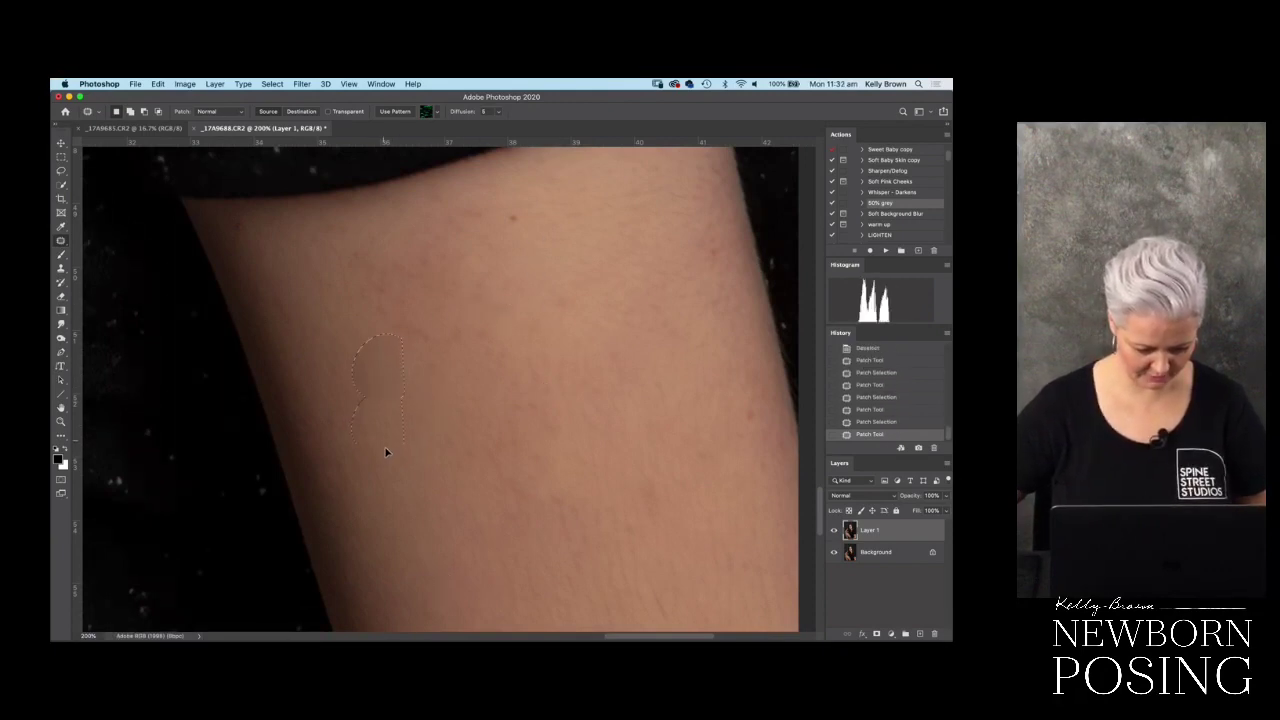
- Patch the blotches along both edges and in the middle of the upper arm, then deselect
{"action": "mouse_move", "coordinate": [366, 257]}
{"action": "left_mouse_down"}
{"action": "mouse_move", "coordinate": [355, 272]}
{"action": "mouse_move", "coordinate": [243, 229]}
{"action": "left_mouse_up"}
{"action": "left_click_drag", "start_coordinate": [748, 395], "coordinate": [740, 432]}
{"action": "left_click", "coordinate": [540, 414]}
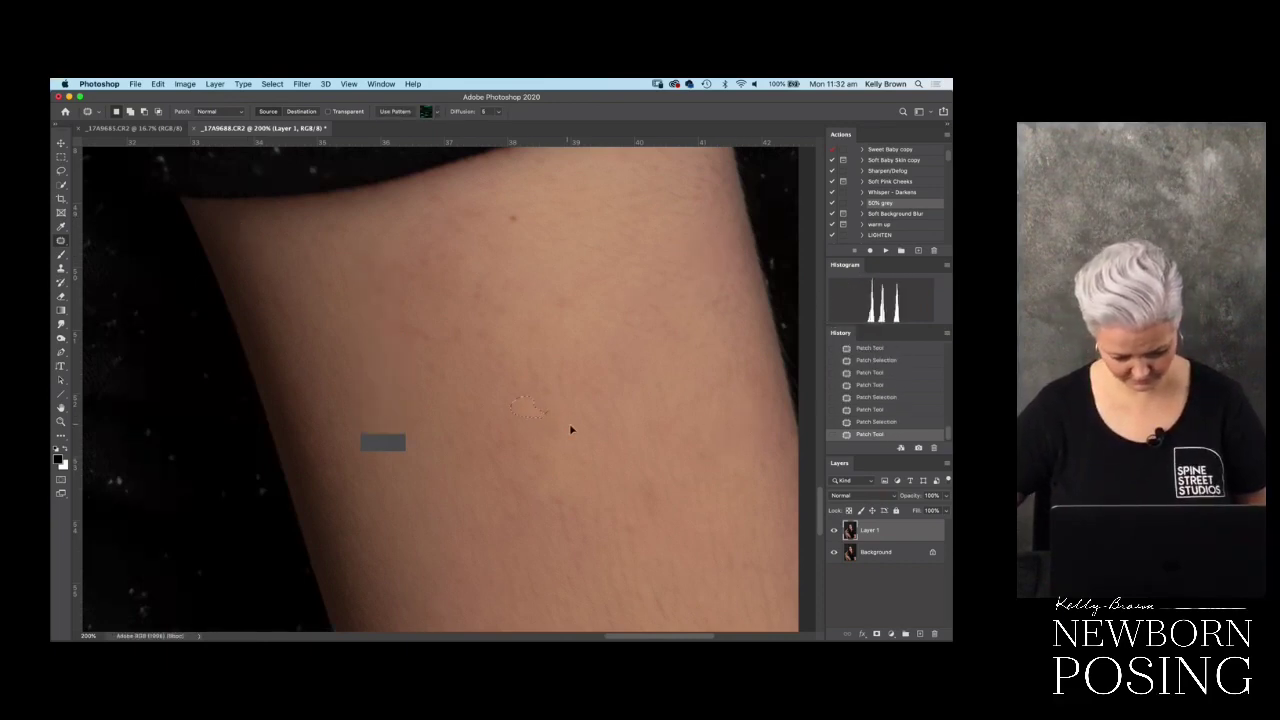
{"action": "mouse_move", "coordinate": [411, 337]}
{"action": "left_mouse_down"}
{"action": "mouse_move", "coordinate": [434, 354]}
{"action": "mouse_move", "coordinate": [583, 320]}
{"action": "mouse_move", "coordinate": [571, 314]}
{"action": "left_mouse_up"}
{"action": "key", "text": "ctrl+d"}
- Patch the uneven skin near the outer edge of the arm, further down towards the elbow, and deselect
{"action": "scroll", "coordinate": [626, 437], "scroll_direction": "down", "scroll_amount": 3}
{"action": "scroll", "coordinate": [626, 437], "scroll_direction": "right", "scroll_amount": 1}
{"action": "left_click_drag", "start_coordinate": [672, 330], "coordinate": [663, 362]}
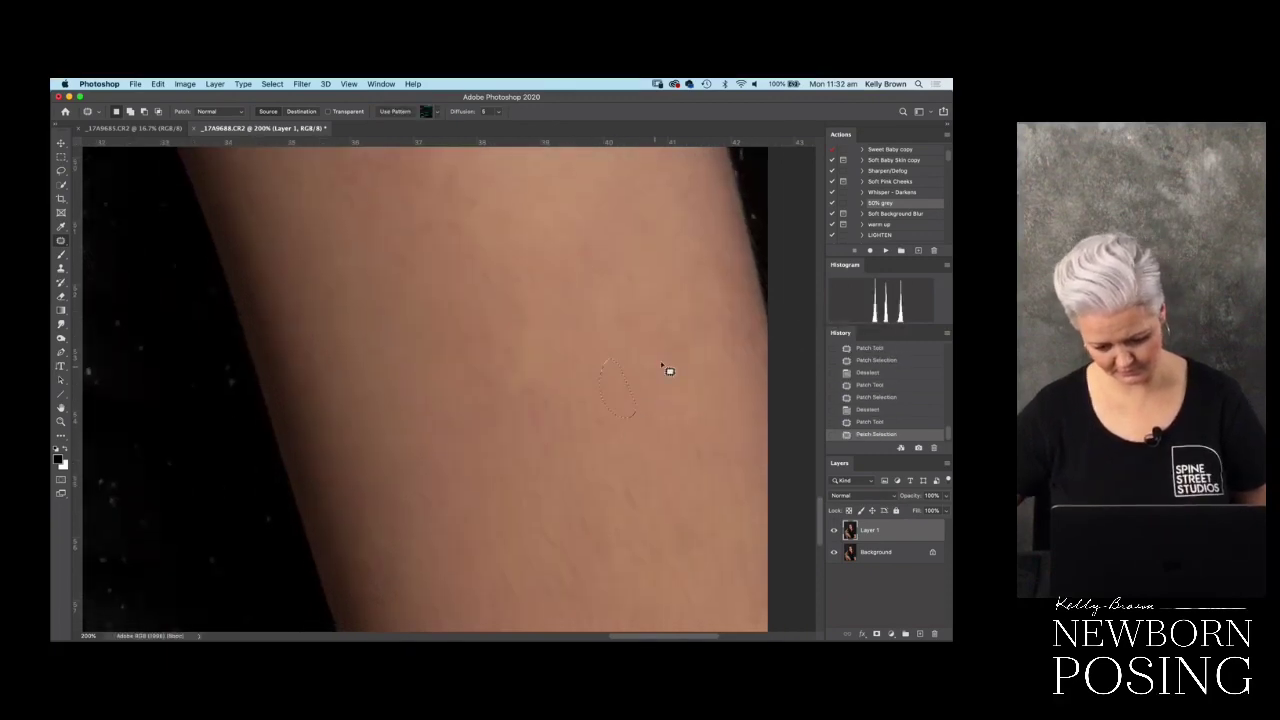
{"action": "key", "text": "ctrl+d"}
- Patch the discoloured skin at the inner edge of the upper arm just below the sleeve and deselect
{"action": "scroll", "coordinate": [617, 323], "scroll_direction": "up", "scroll_amount": 3}
{"action": "scroll", "coordinate": [617, 323], "scroll_direction": "left", "scroll_amount": 2}
{"action": "mouse_move", "coordinate": [348, 223]}
{"action": "left_mouse_down"}
{"action": "mouse_move", "coordinate": [371, 237]}
{"action": "mouse_move", "coordinate": [371, 263]}
{"action": "mouse_move", "coordinate": [332, 258]}
{"action": "left_mouse_up"}
{"action": "key", "text": "ctrl+d"}
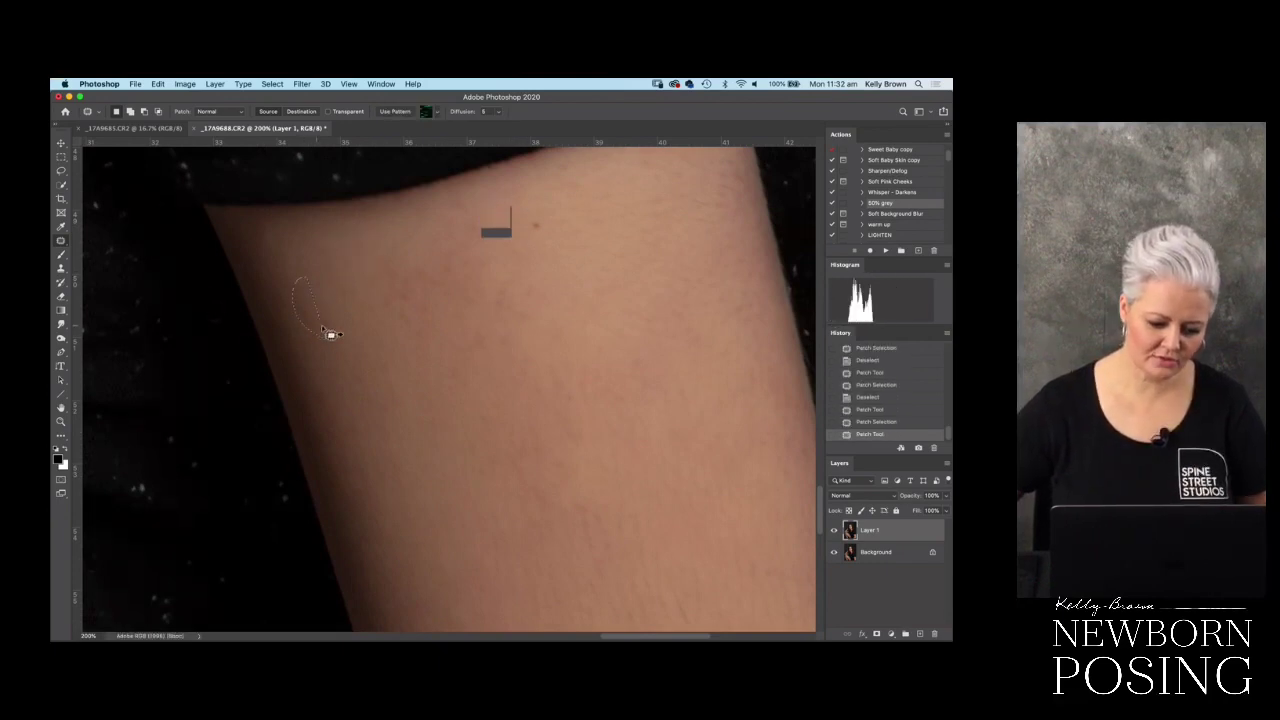
{"action": "key", "text": "ctrl+d"}
- Patch the remaining red patches in the centre of the upper arm and along the sleeve hem
{"action": "left_click_drag", "start_coordinate": [517, 289], "coordinate": [505, 327]}
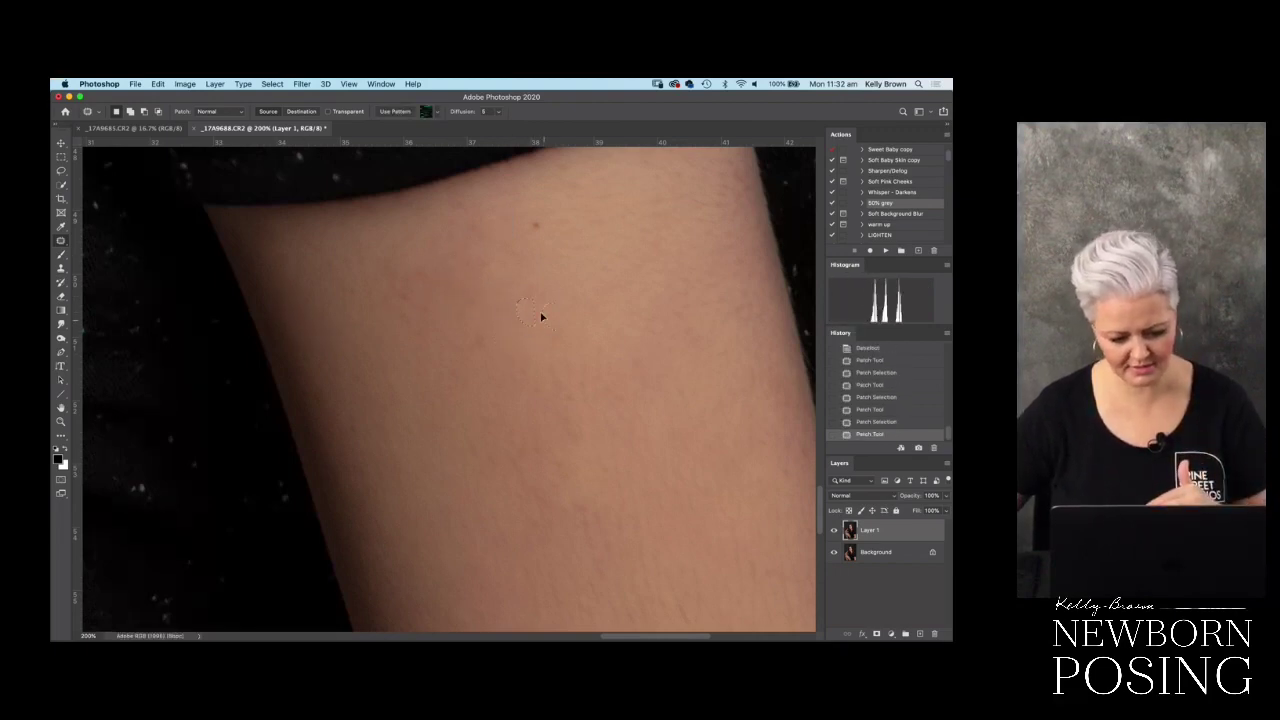
{"action": "mouse_move", "coordinate": [409, 294]}
{"action": "left_mouse_down"}
{"action": "mouse_move", "coordinate": [440, 339]}
{"action": "mouse_move", "coordinate": [424, 374]}
{"action": "left_mouse_up"}
{"action": "left_click_drag", "start_coordinate": [437, 263], "coordinate": [500, 243]}
{"action": "left_click_drag", "start_coordinate": [455, 197], "coordinate": [514, 320]}
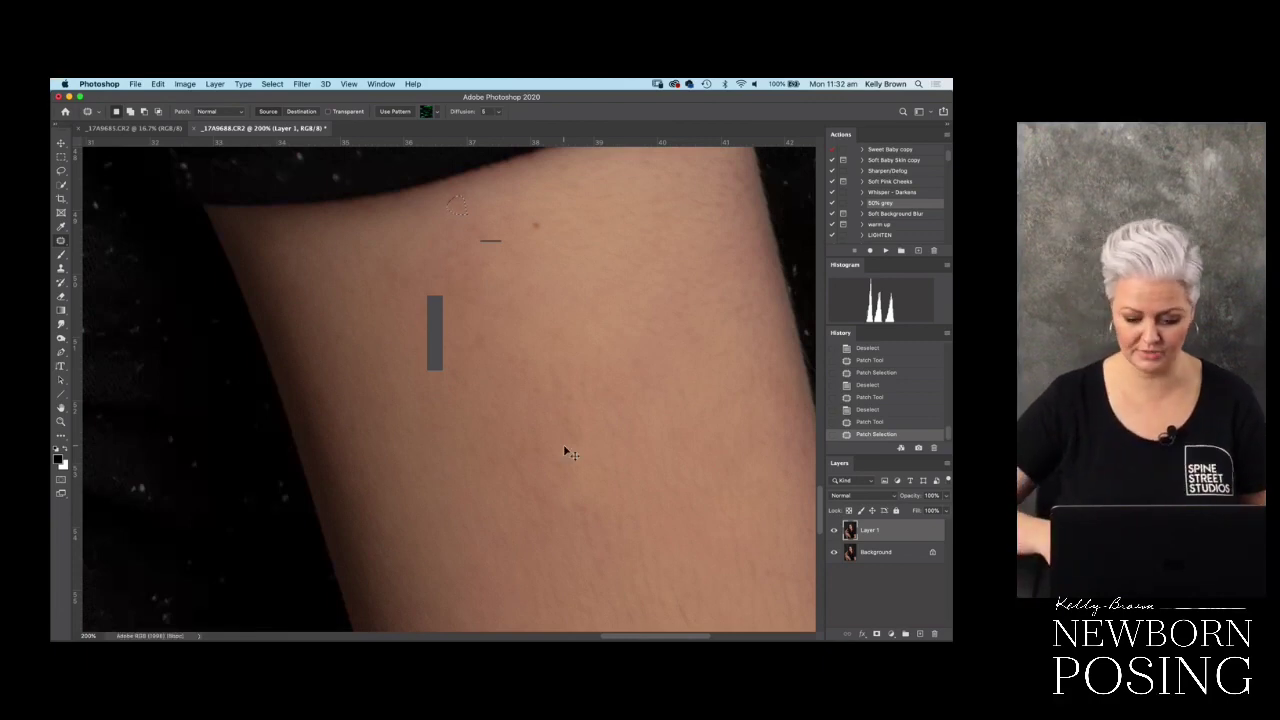
{"action": "key", "text": "super+0"}
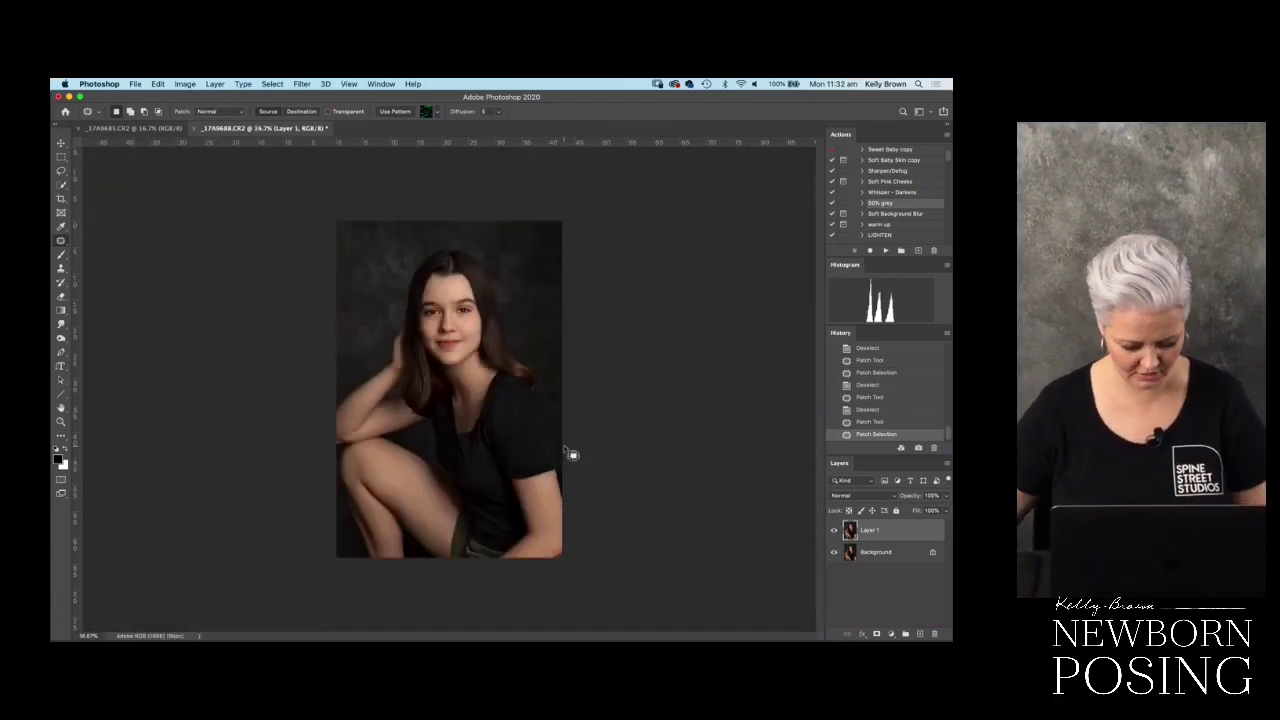
- Deselect, merge all visible layers into the background and take a history snapshot of the retouched portrait
{"action": "key", "text": "super+d"}
{"action": "key", "text": "shift+super+e"}
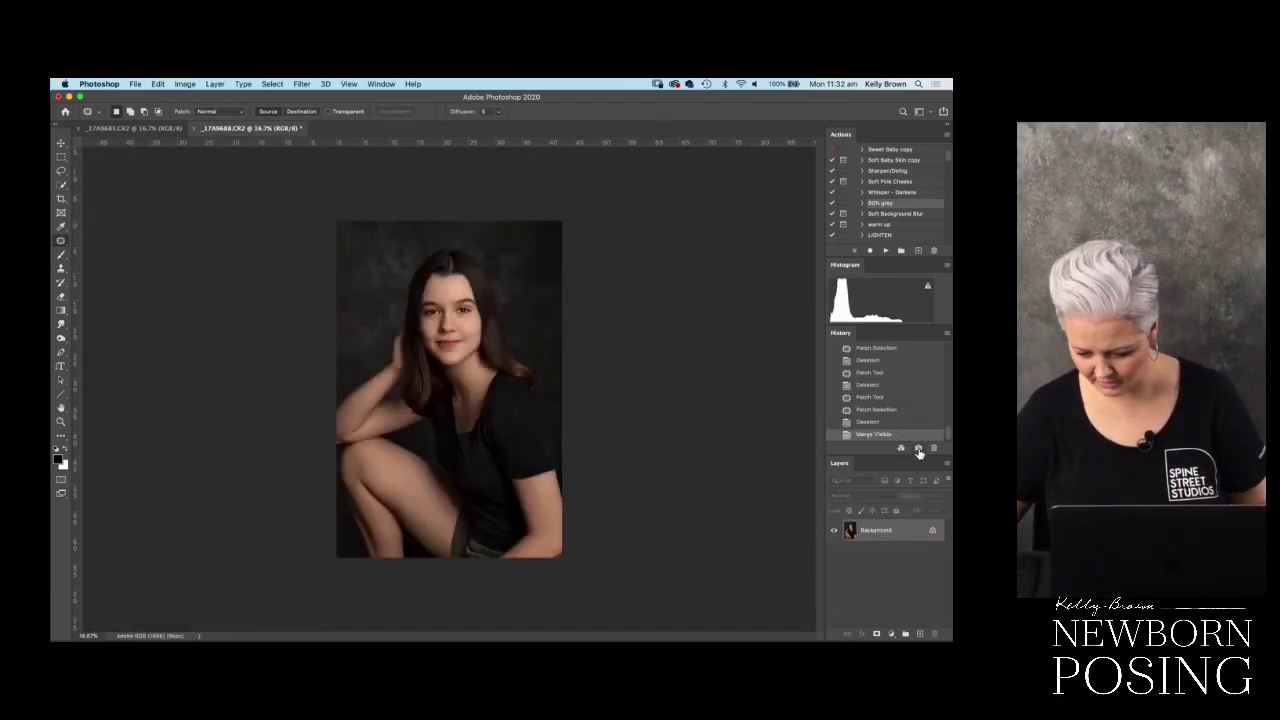
- Compare the original image with Snapshot 2, inspecting the face up close, and return to Snapshot 2
{"action": "left_click_drag", "start_coordinate": [944, 441], "coordinate": [944, 345]}
{"action": "left_click", "coordinate": [866, 353]}
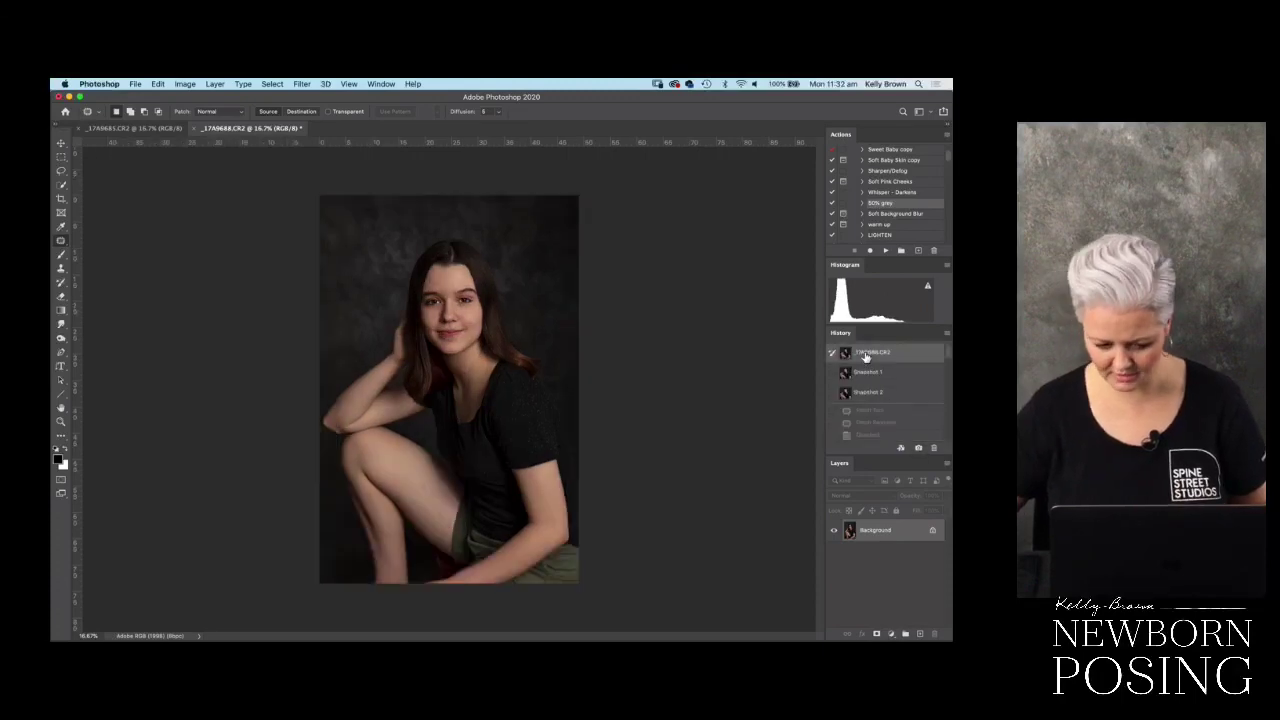
{"action": "key", "text": "super+1"}
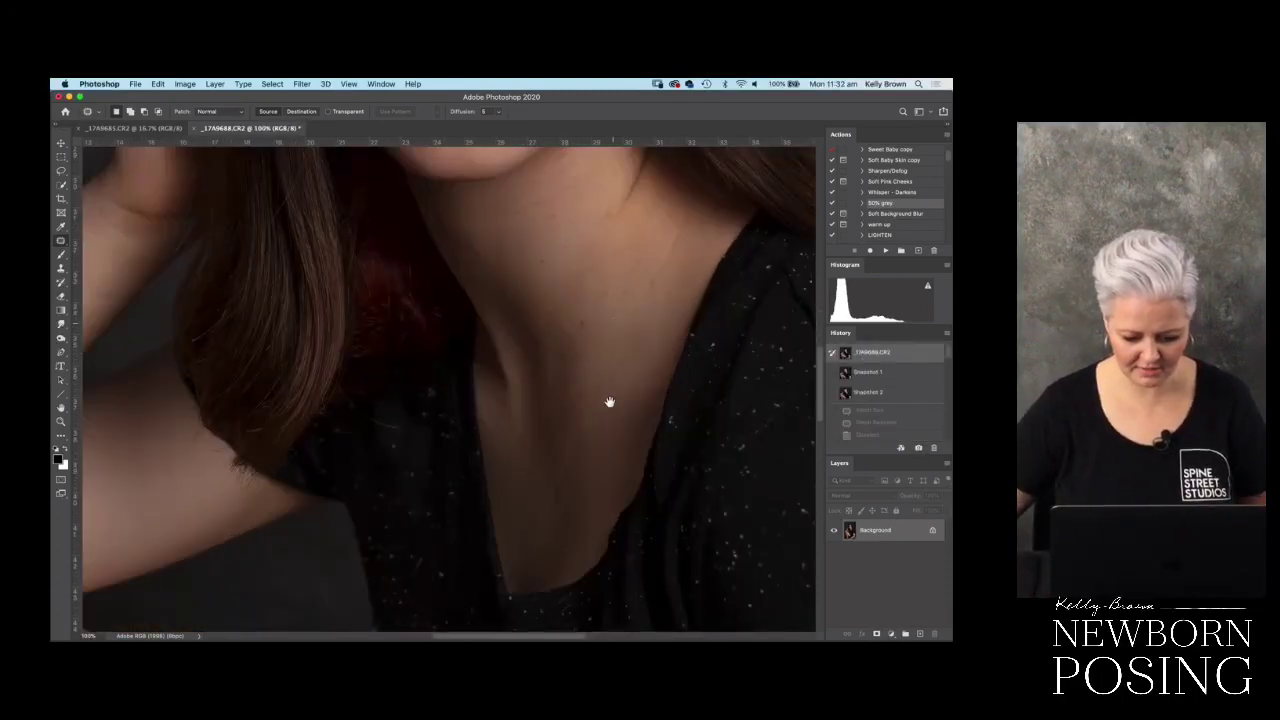
{"action": "scroll", "coordinate": [609, 393], "scroll_direction": "up", "scroll_amount": 10}
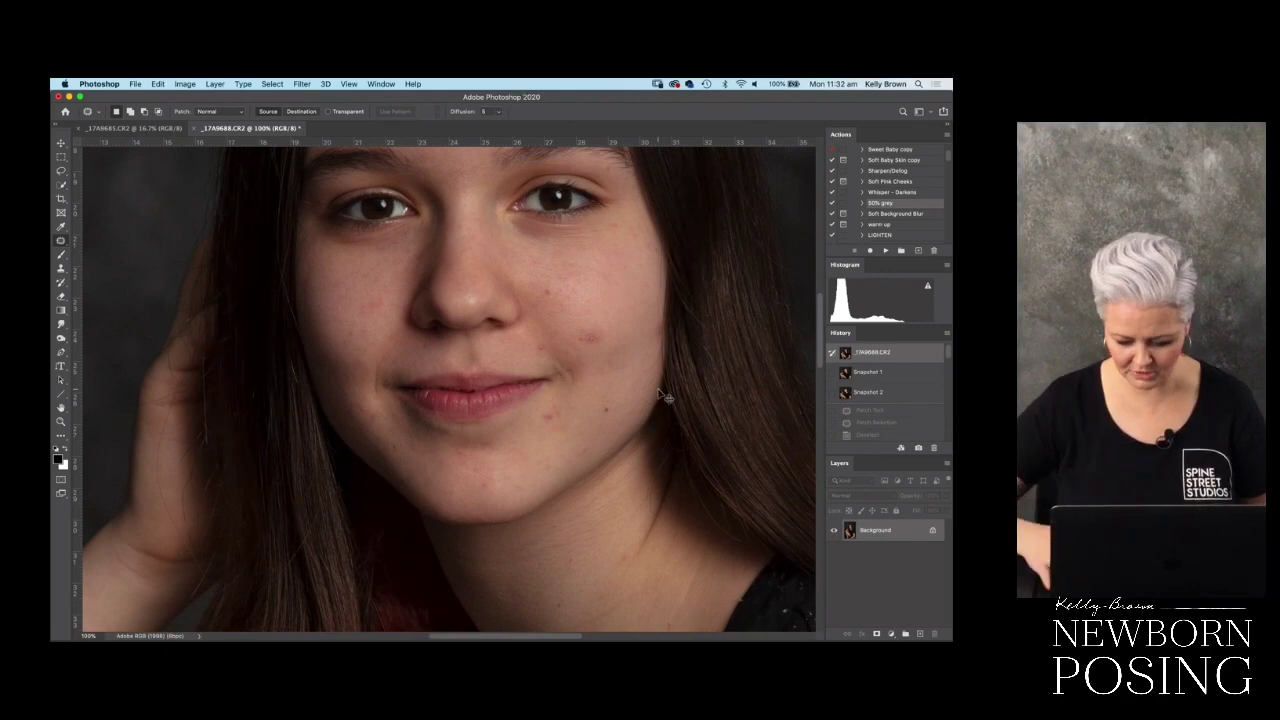
{"action": "key", "text": "super+plus"}
{"action": "scroll", "coordinate": [632, 470], "scroll_direction": "up", "scroll_amount": 3}
{"action": "scroll", "coordinate": [629, 472], "scroll_direction": "up", "scroll_amount": 2}
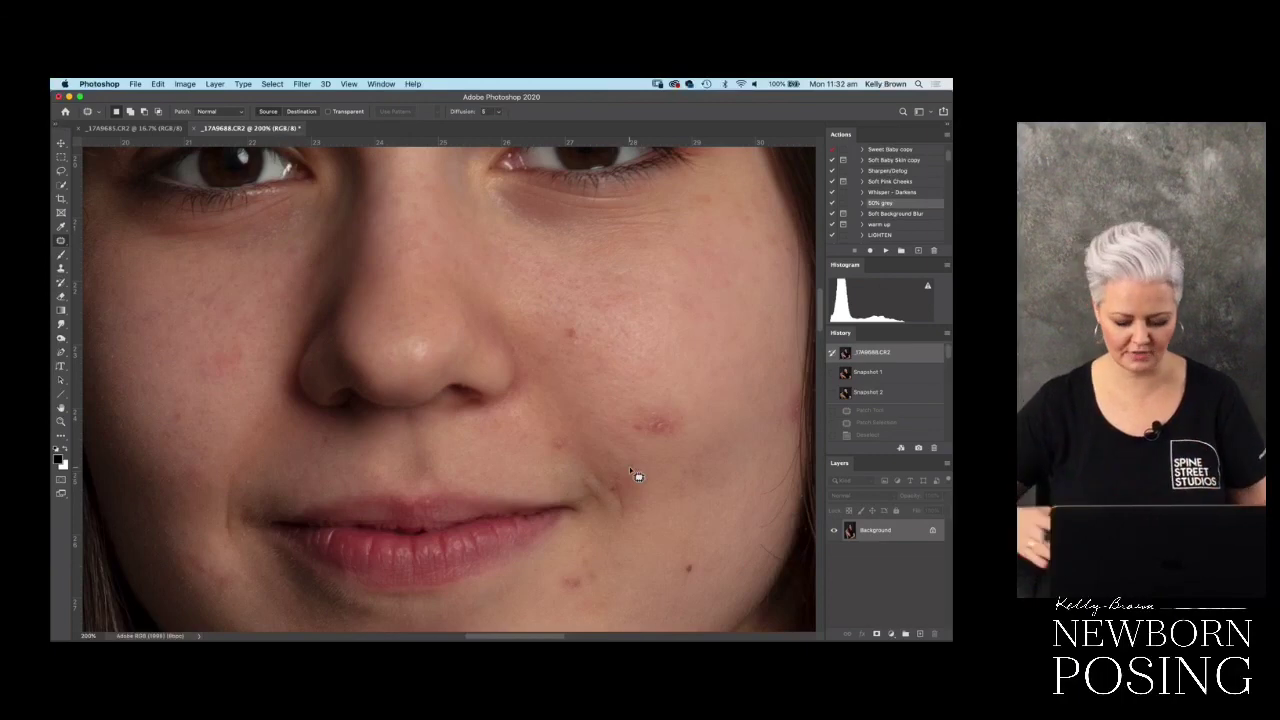
{"action": "key", "text": "super+0"}
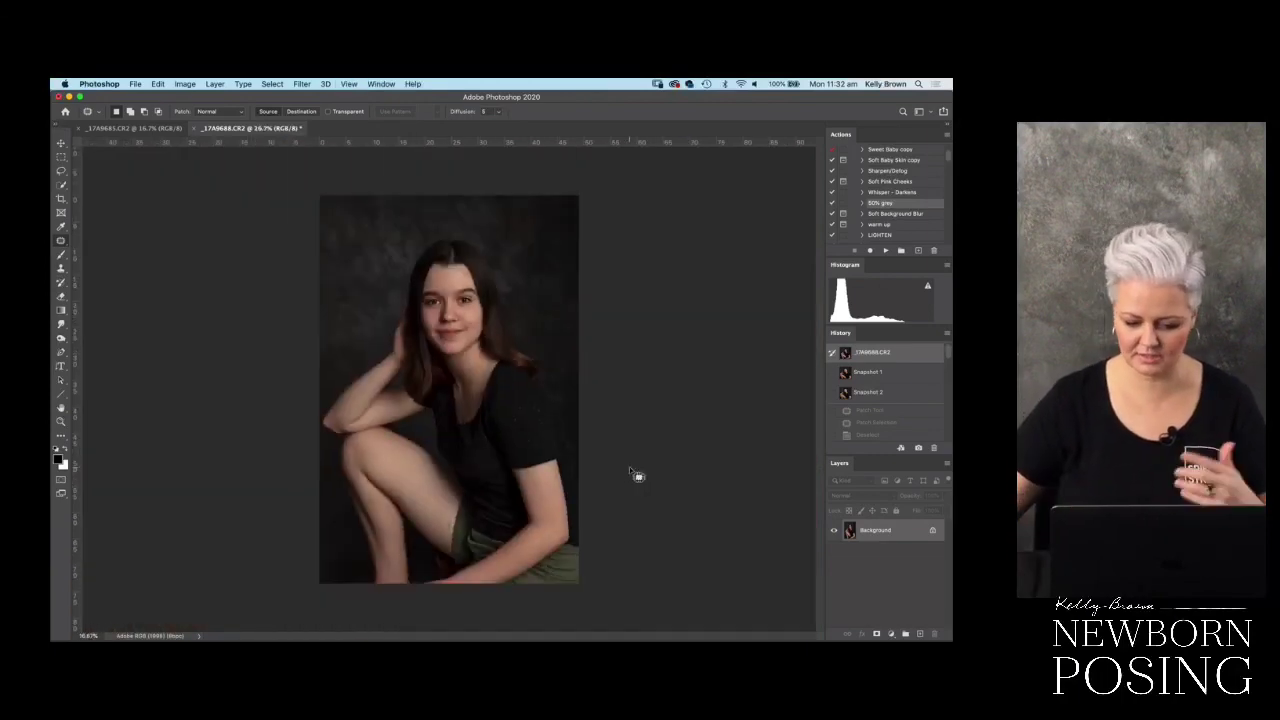
{"action": "left_click", "coordinate": [869, 394]}
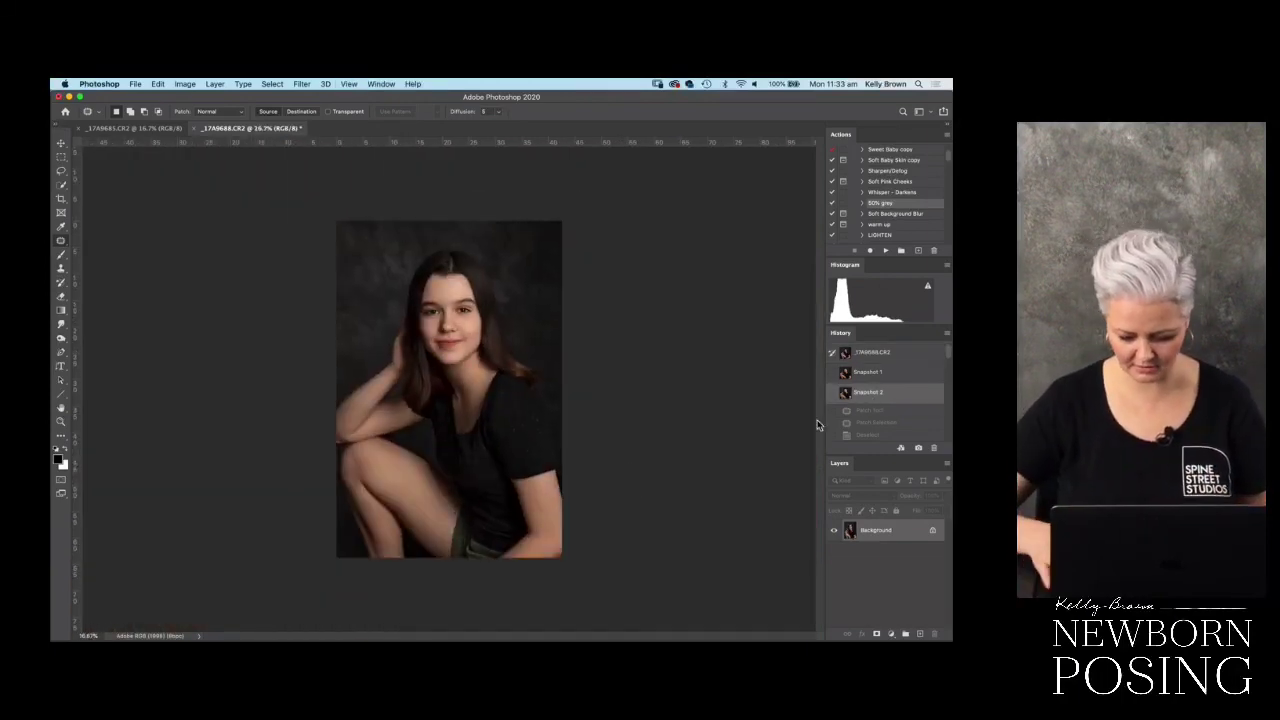
{"action": "key", "text": "super+plus"}
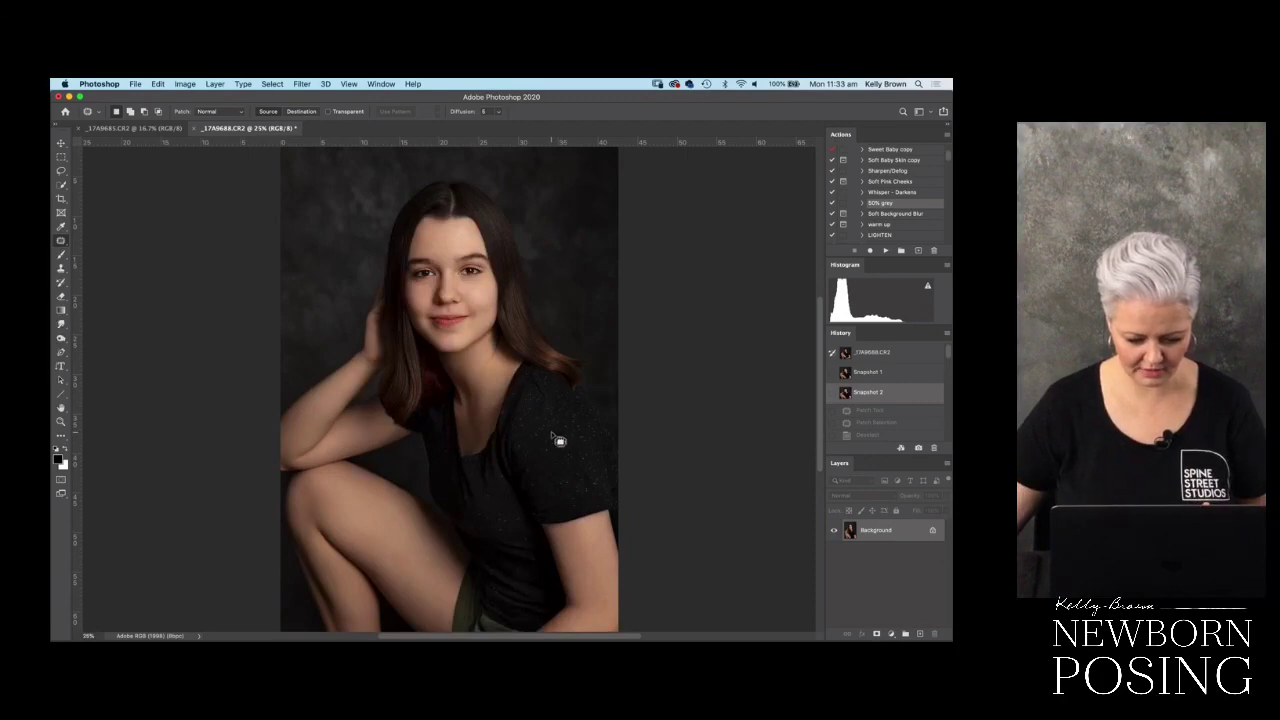
- Switch to the boy's portrait, crop it slightly tighter at a 2:3 ratio and compare it with the uncropped state
{"action": "left_click", "coordinate": [160, 128]}
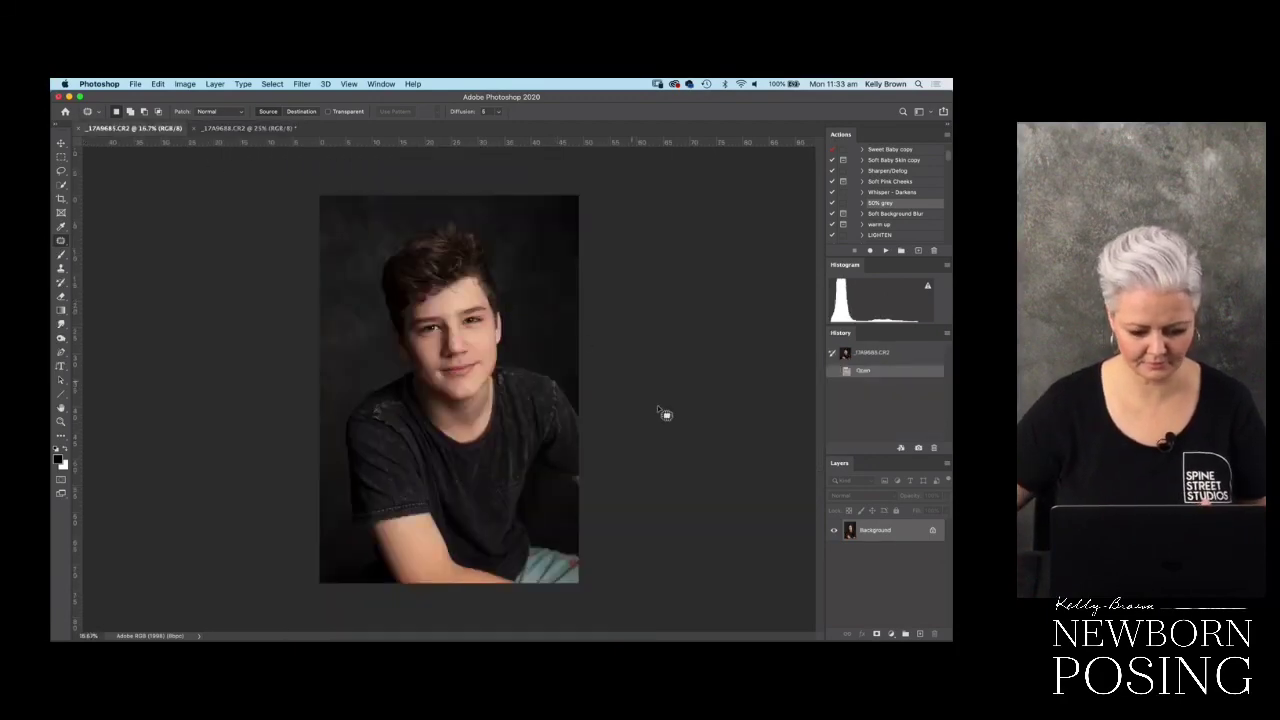
{"action": "key", "text": "super+plus"}
{"action": "key", "text": "super+plus"}
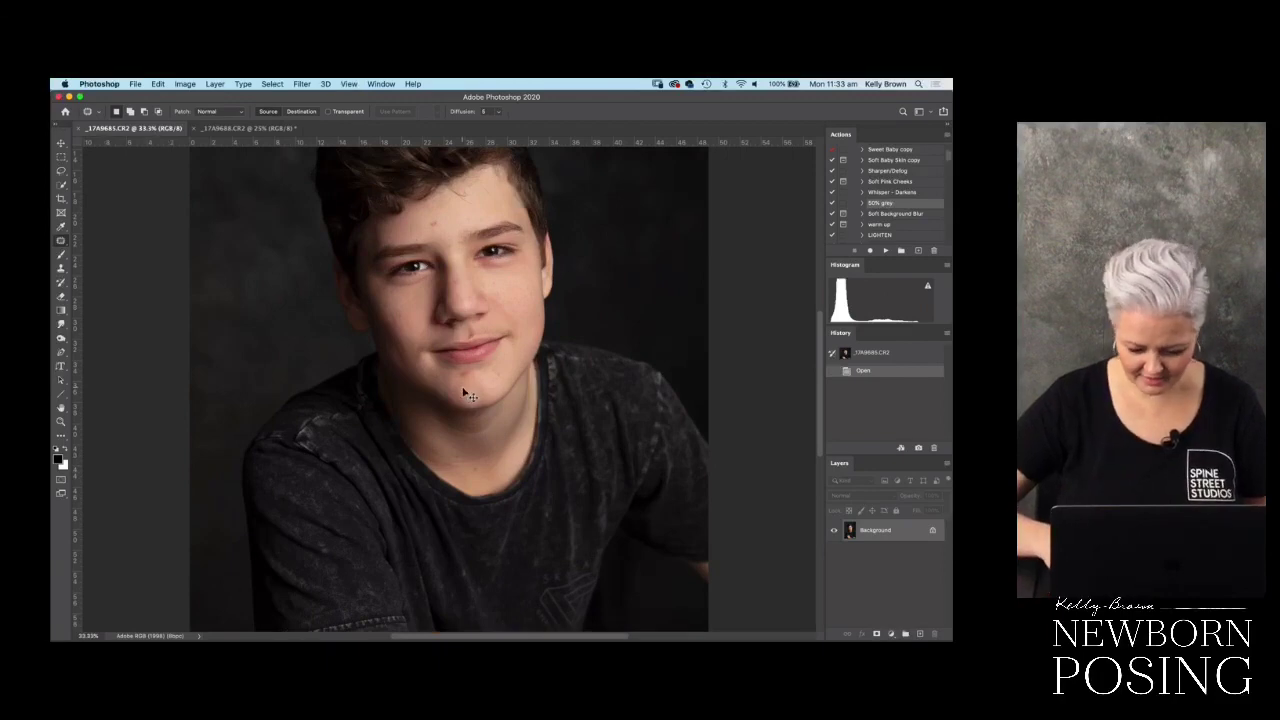
{"action": "key", "text": "super+0"}
{"action": "key", "text": "super+minus"}
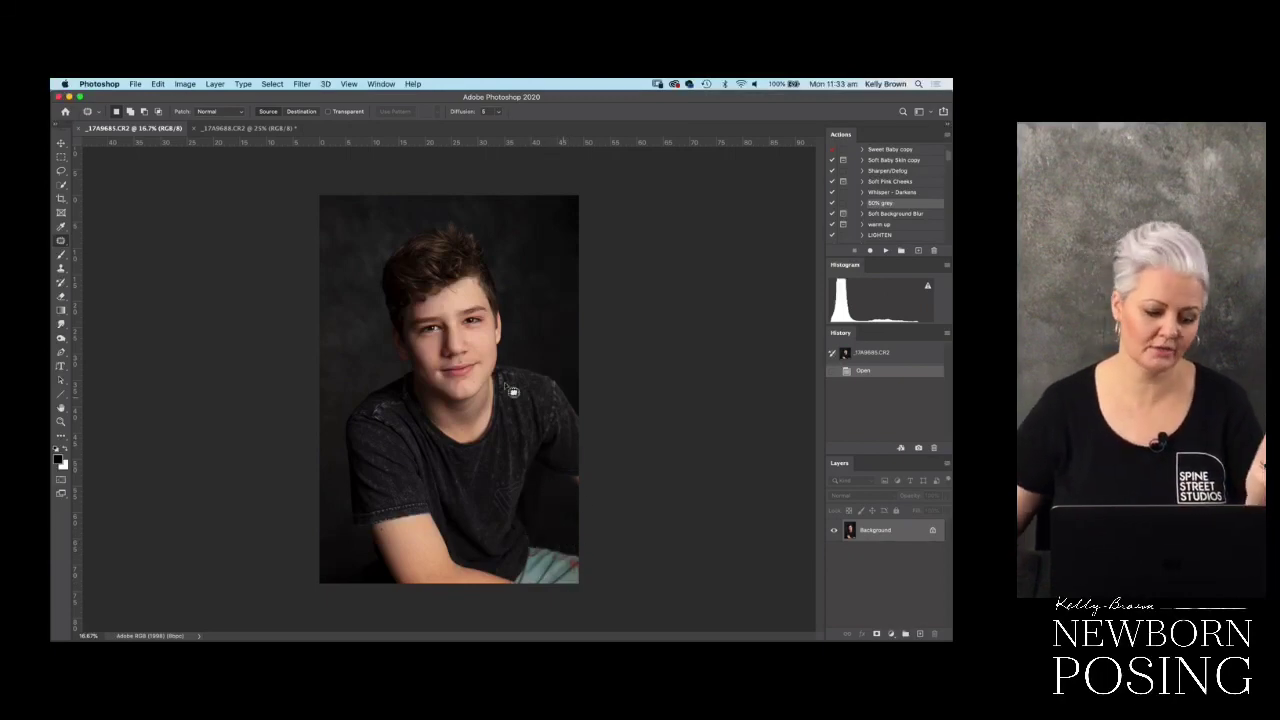
{"action": "left_click", "coordinate": [61, 198]}
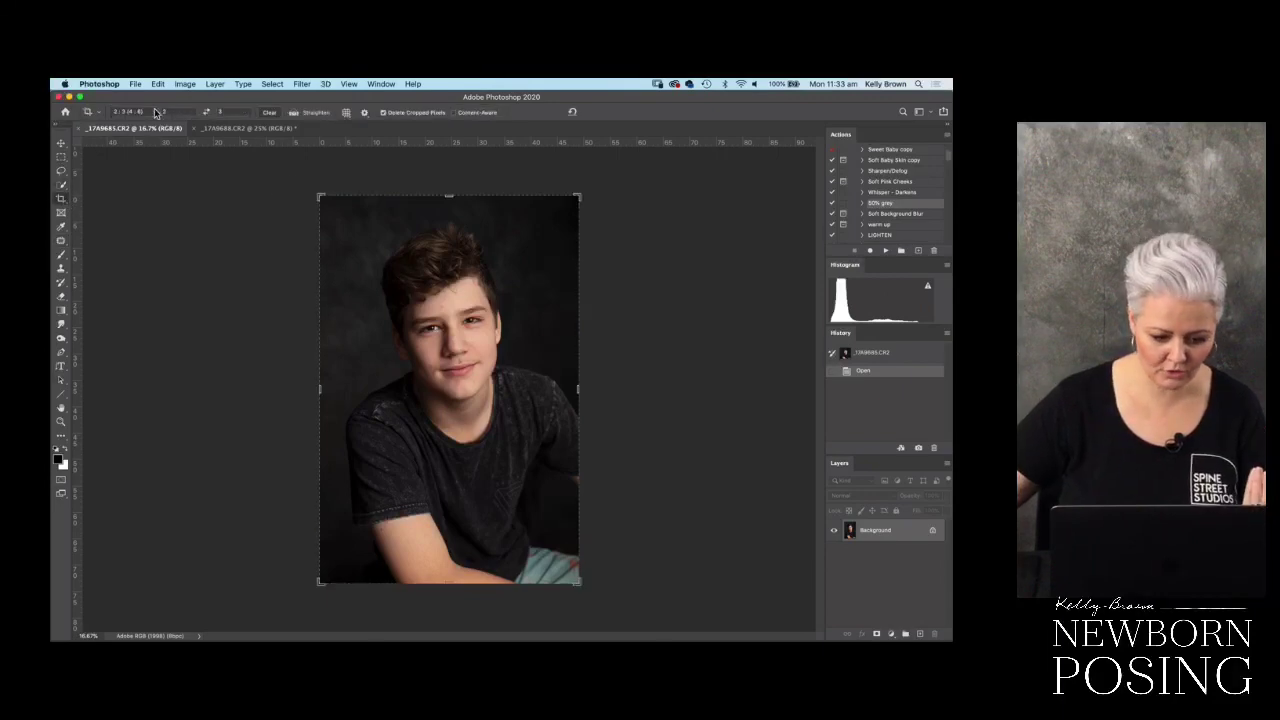
{"action": "left_click_drag", "start_coordinate": [582, 587], "coordinate": [575, 577]}
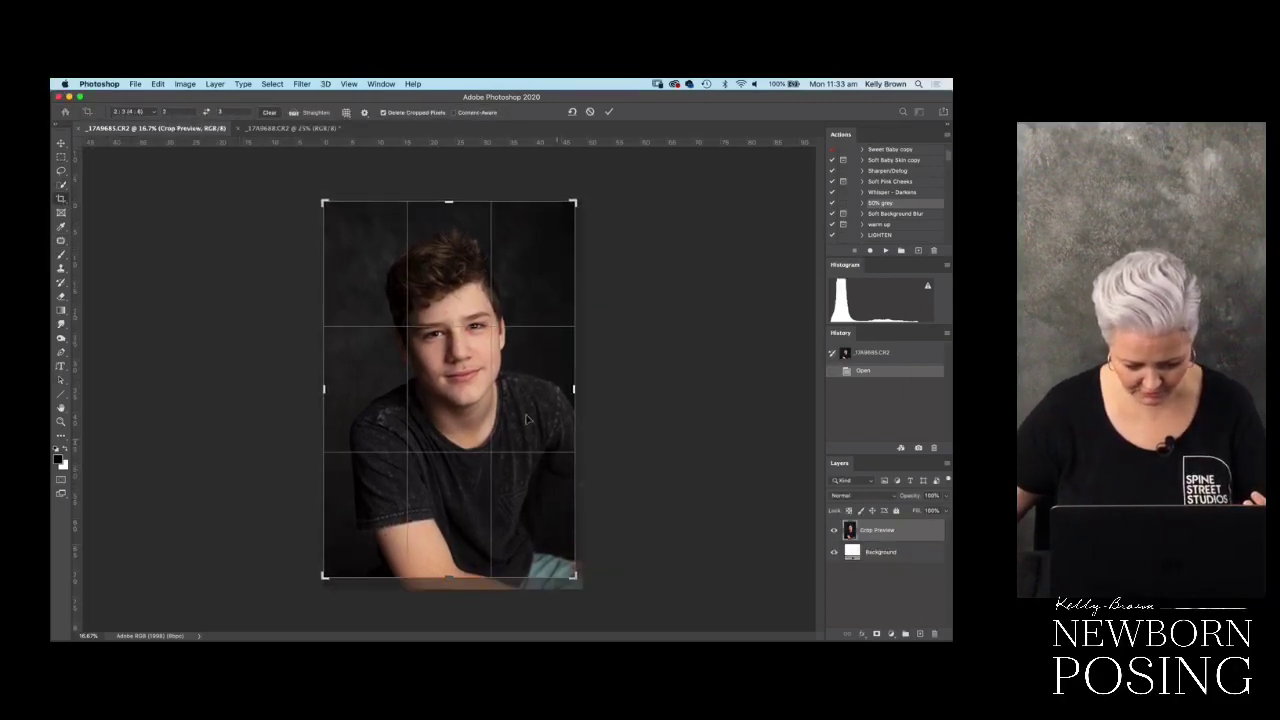
{"action": "left_click_drag", "start_coordinate": [324, 203], "coordinate": [329, 209]}
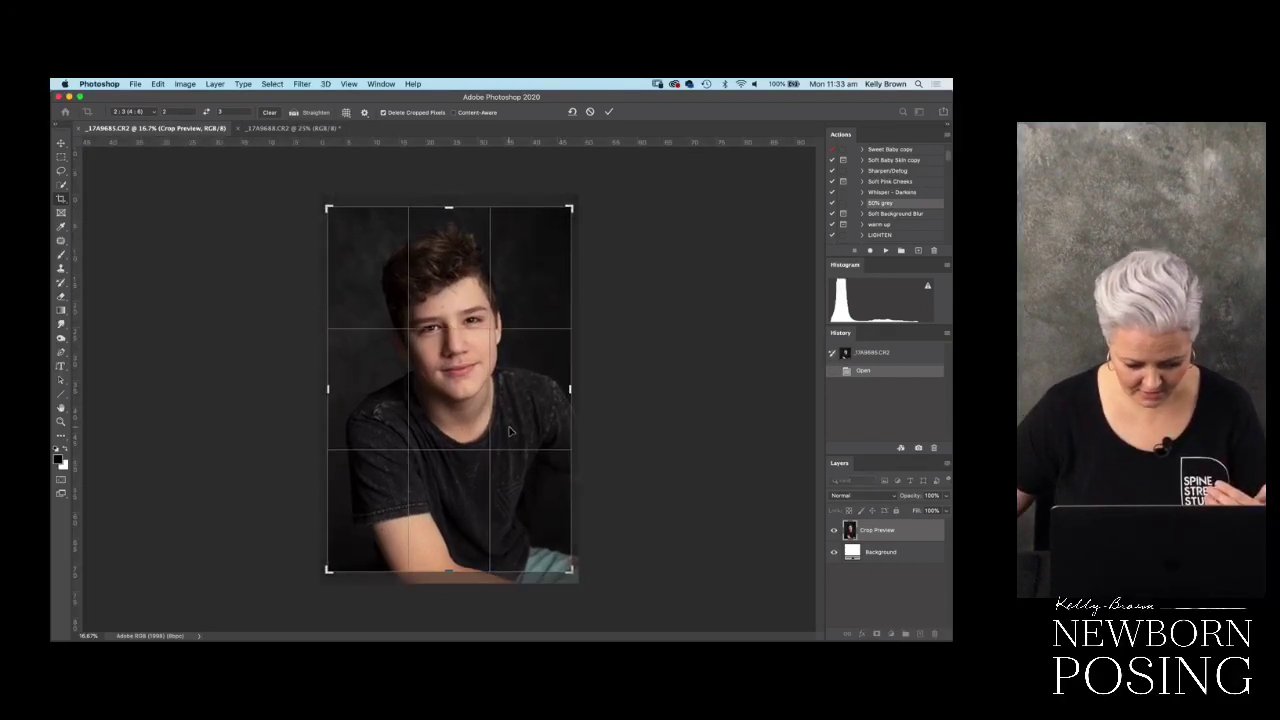
{"action": "left_click", "coordinate": [609, 111]}
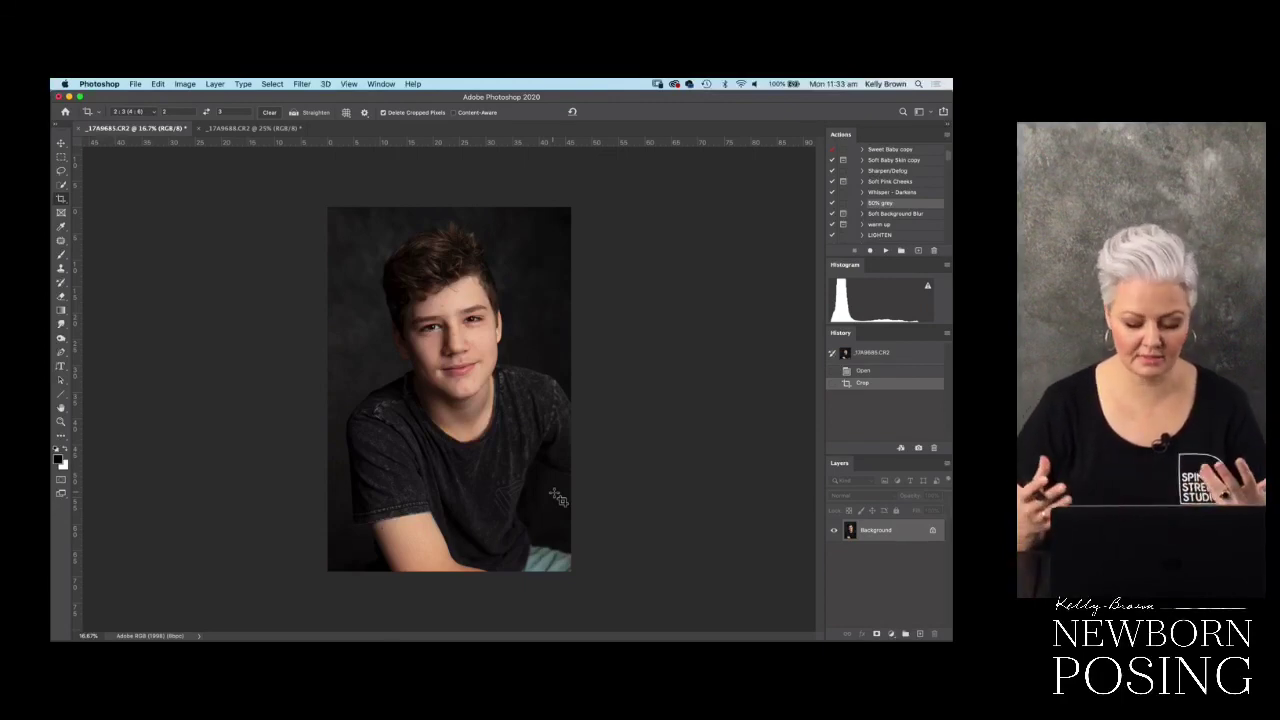
{"action": "key", "text": "super+z"}
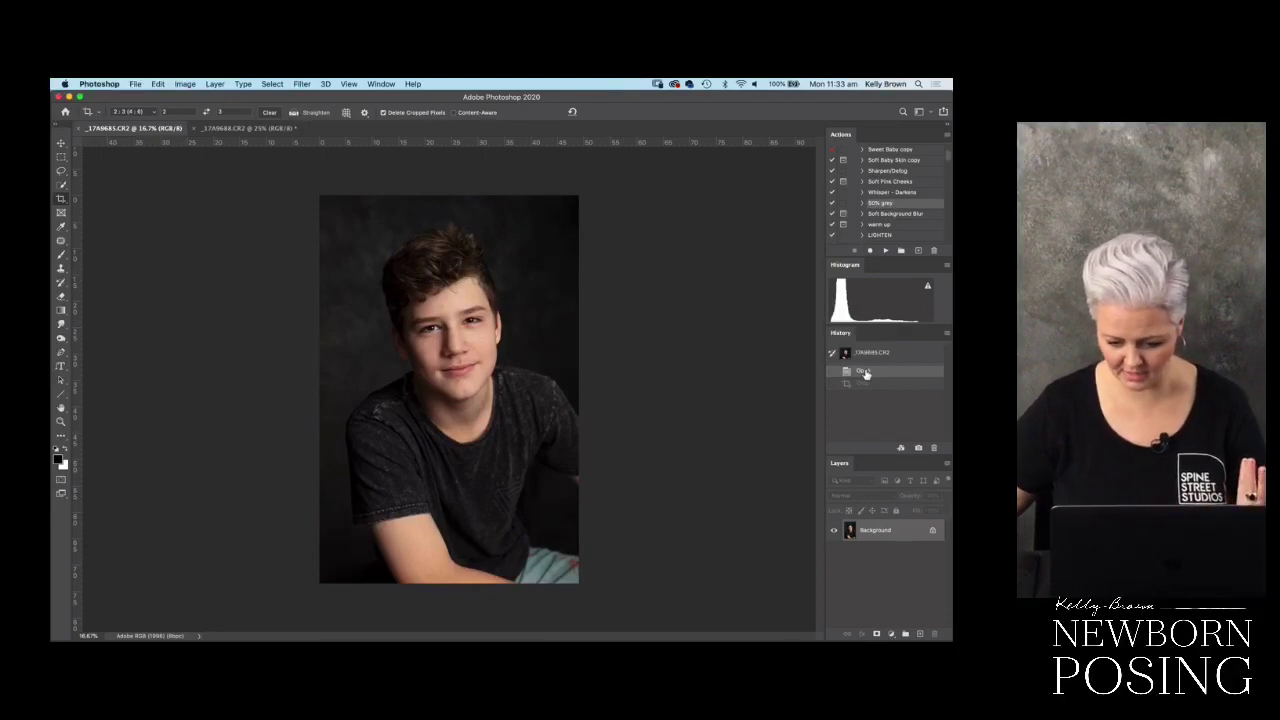
{"action": "left_click", "coordinate": [866, 384]}
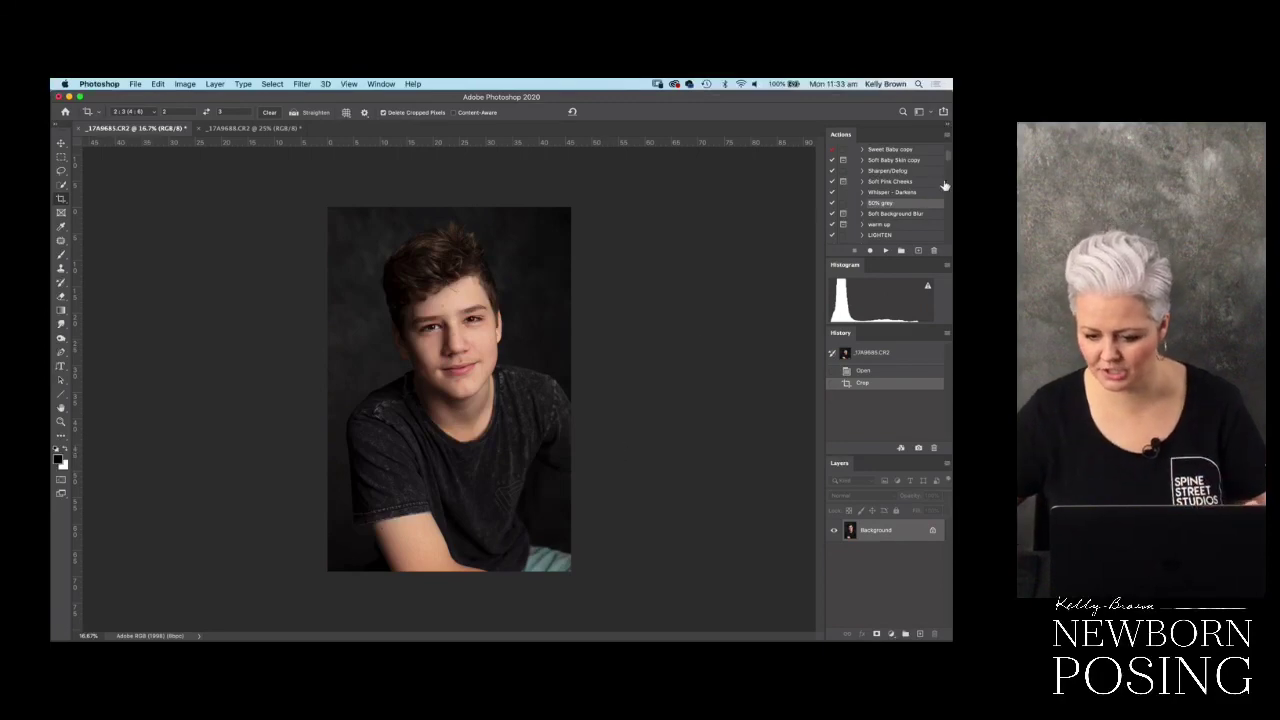
- Run the non-demo colour change action from the NBP Colour Change Action set and change its fill colour to black (000000)
{"action": "left_click_drag", "start_coordinate": [947, 162], "coordinate": [949, 240]}
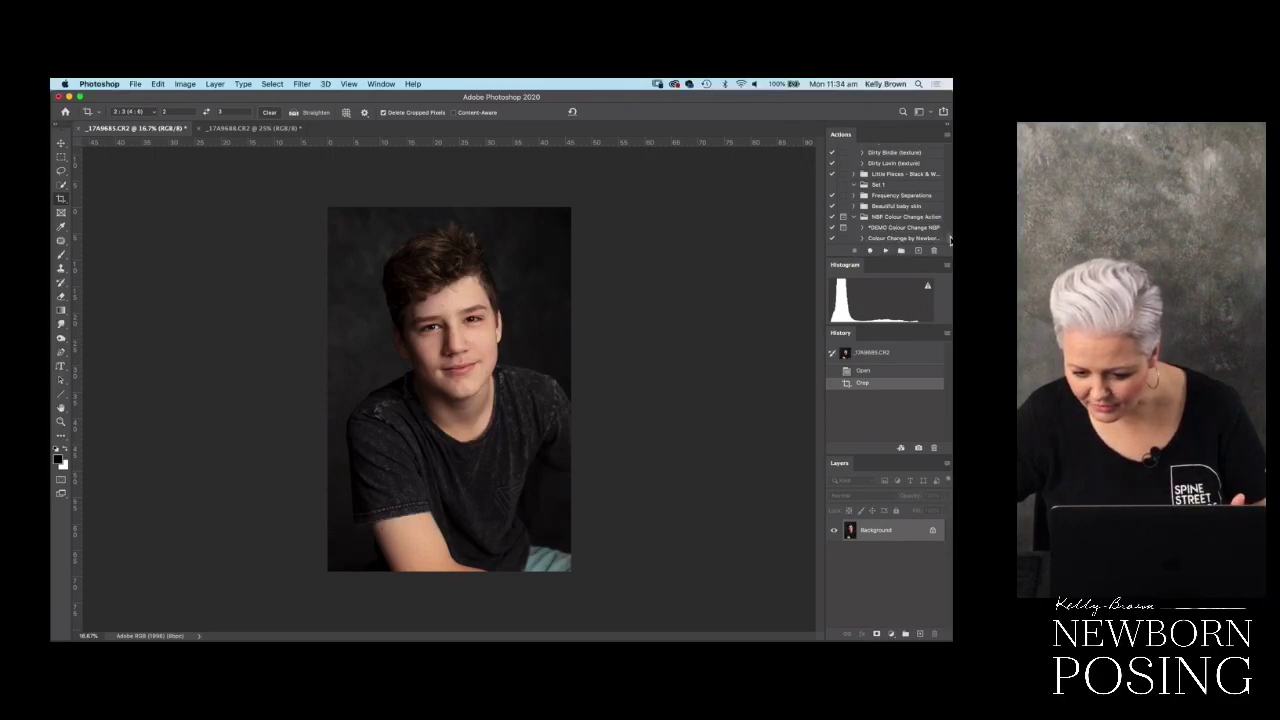
{"action": "left_click", "coordinate": [892, 241]}
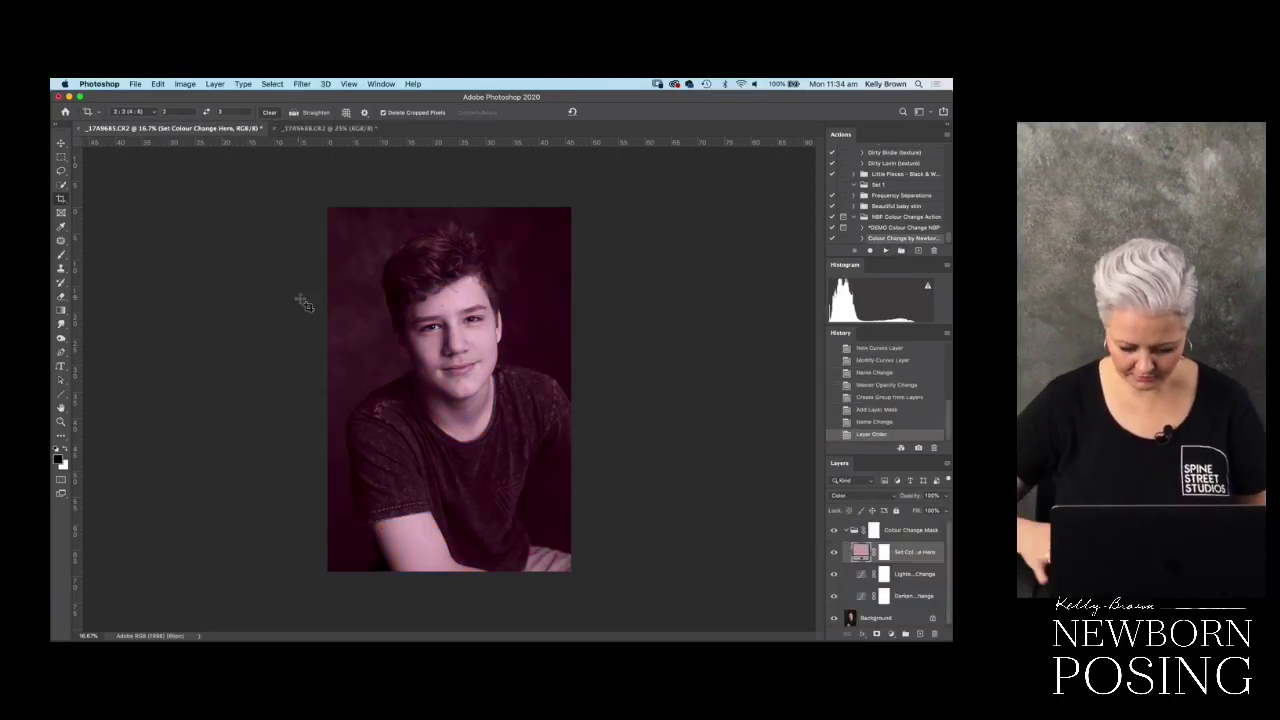
{"action": "double_click", "coordinate": [862, 553]}
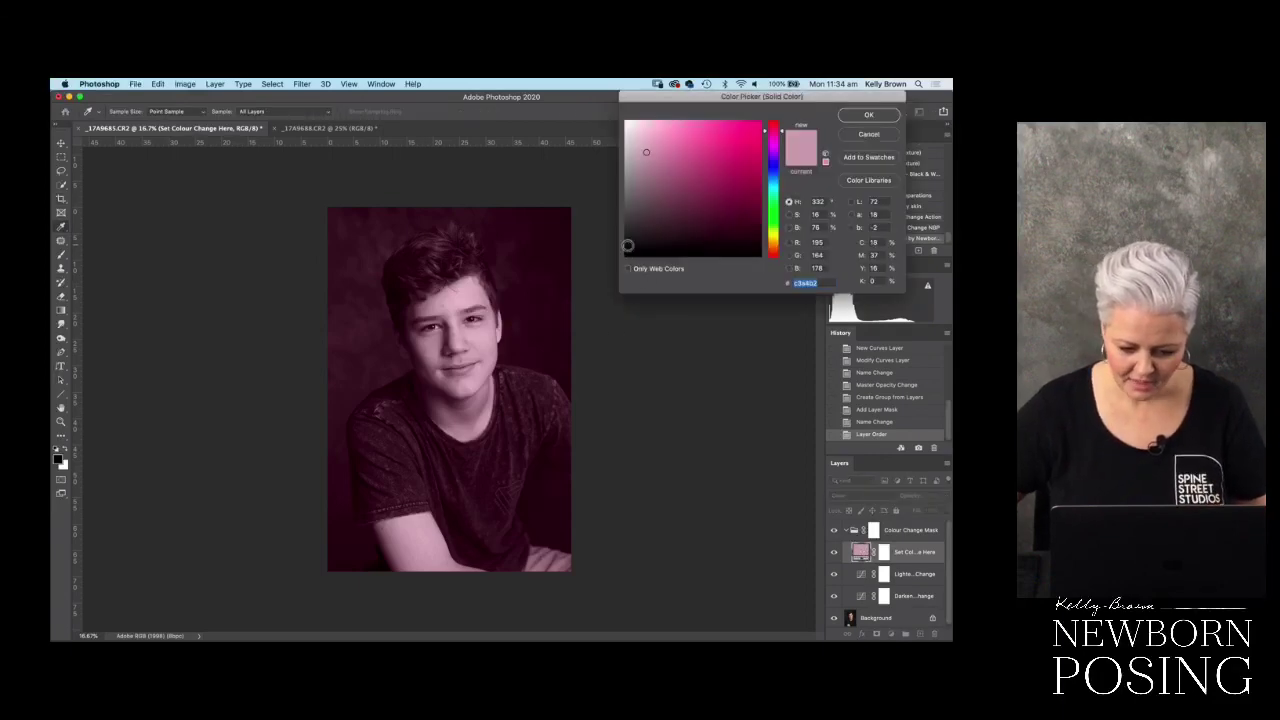
{"action": "left_click_drag", "start_coordinate": [630, 241], "coordinate": [629, 276]}
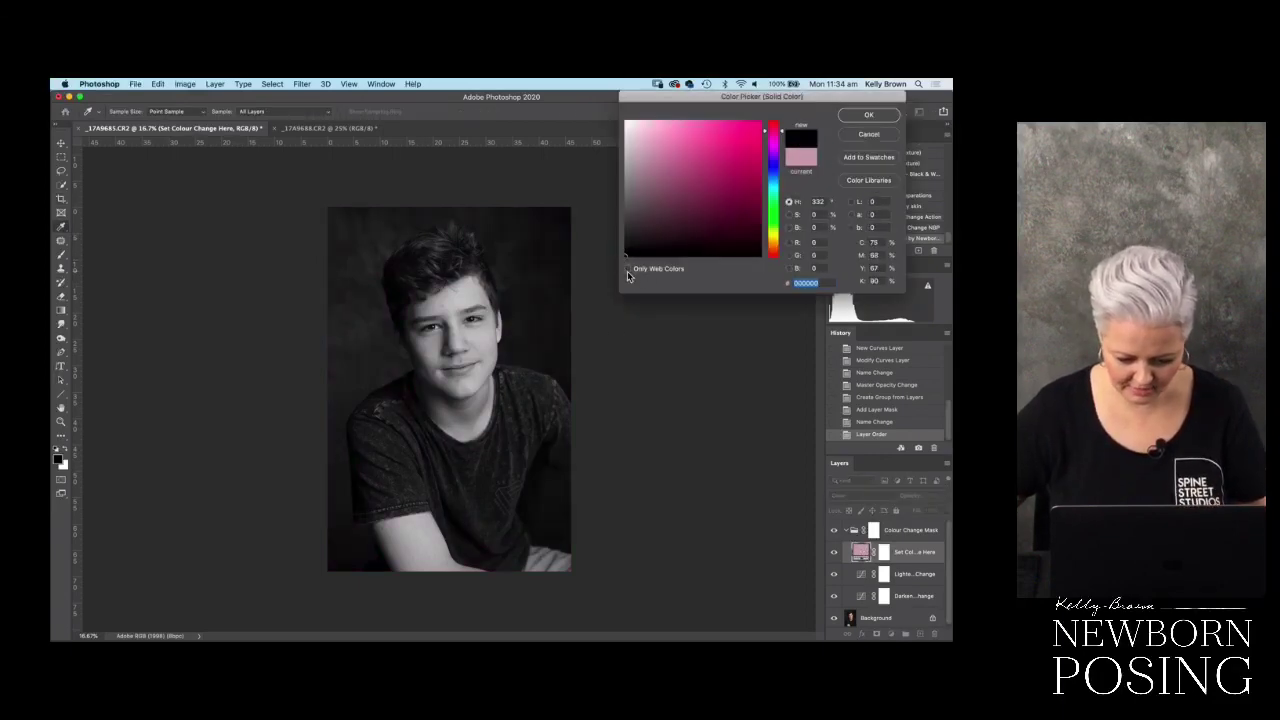
{"action": "left_click", "coordinate": [862, 118]}
{"action": "key", "text": "c"}
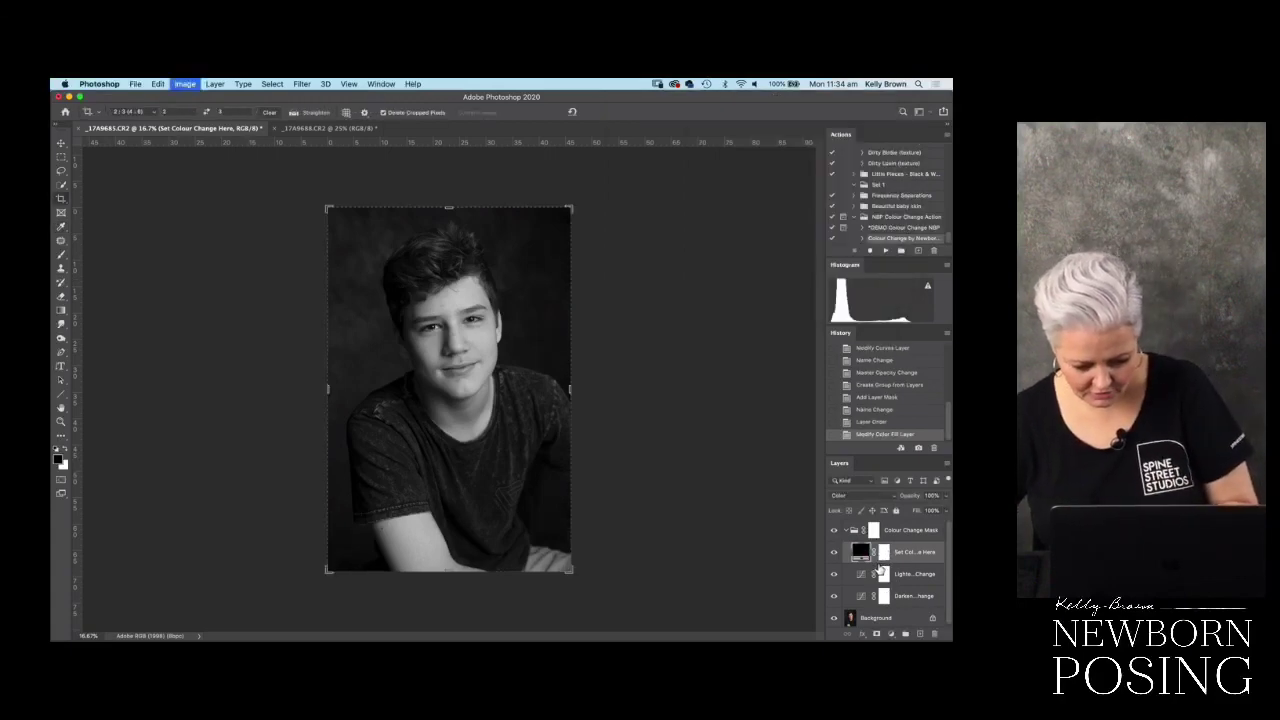
- Invert the layer masks of the Set Colour Change Here and Lighten Colour Change layers to black
{"action": "left_click", "coordinate": [884, 553]}
{"action": "key", "text": "super+i"}
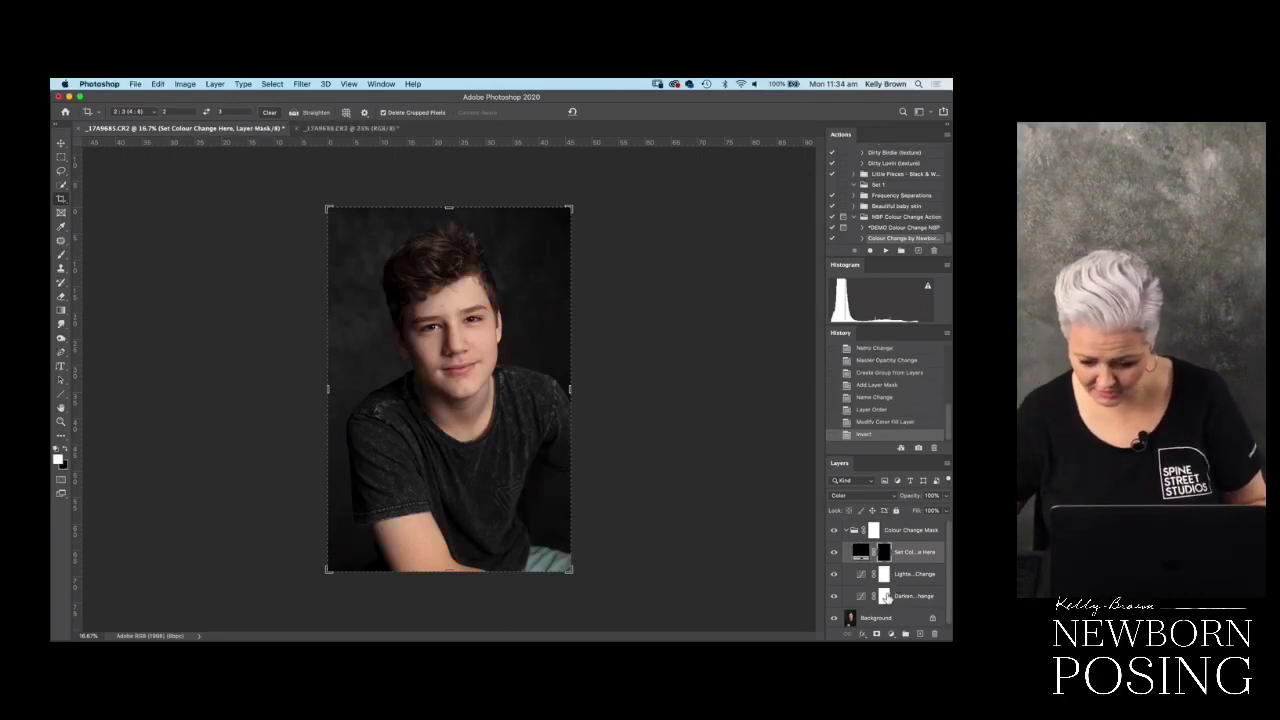
{"action": "left_click", "coordinate": [899, 597]}
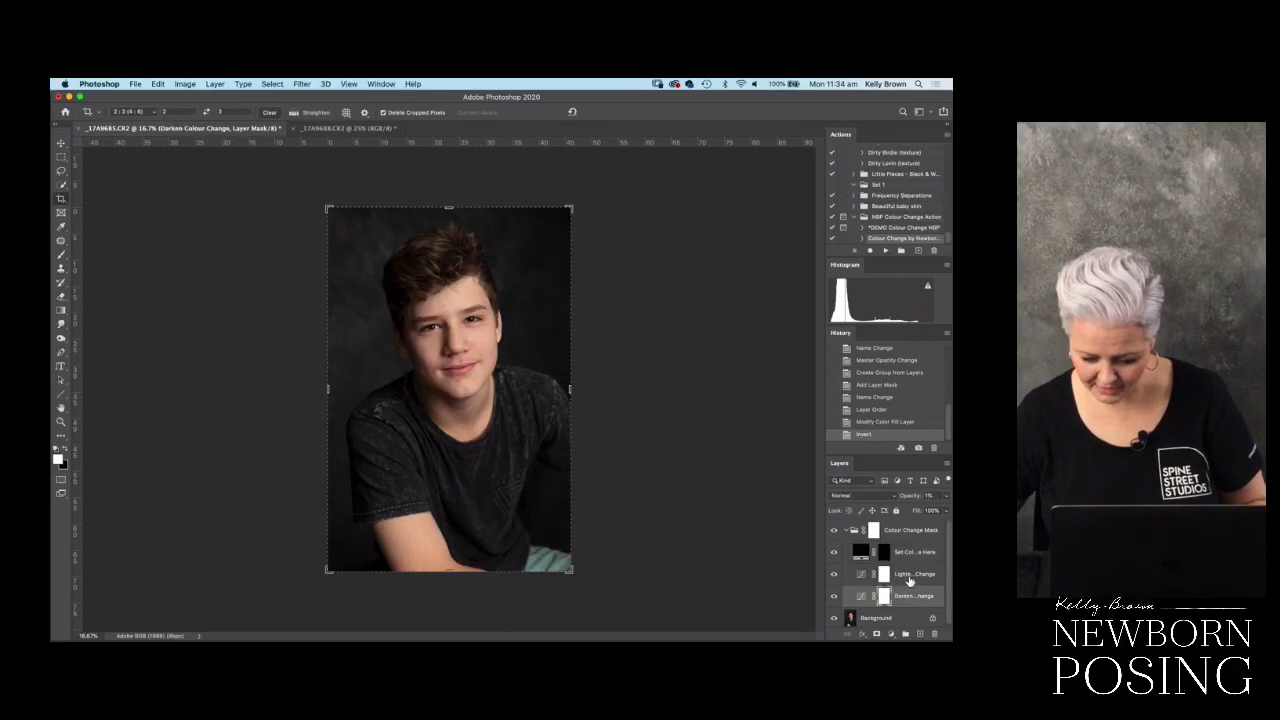
{"action": "left_click", "coordinate": [907, 575]}
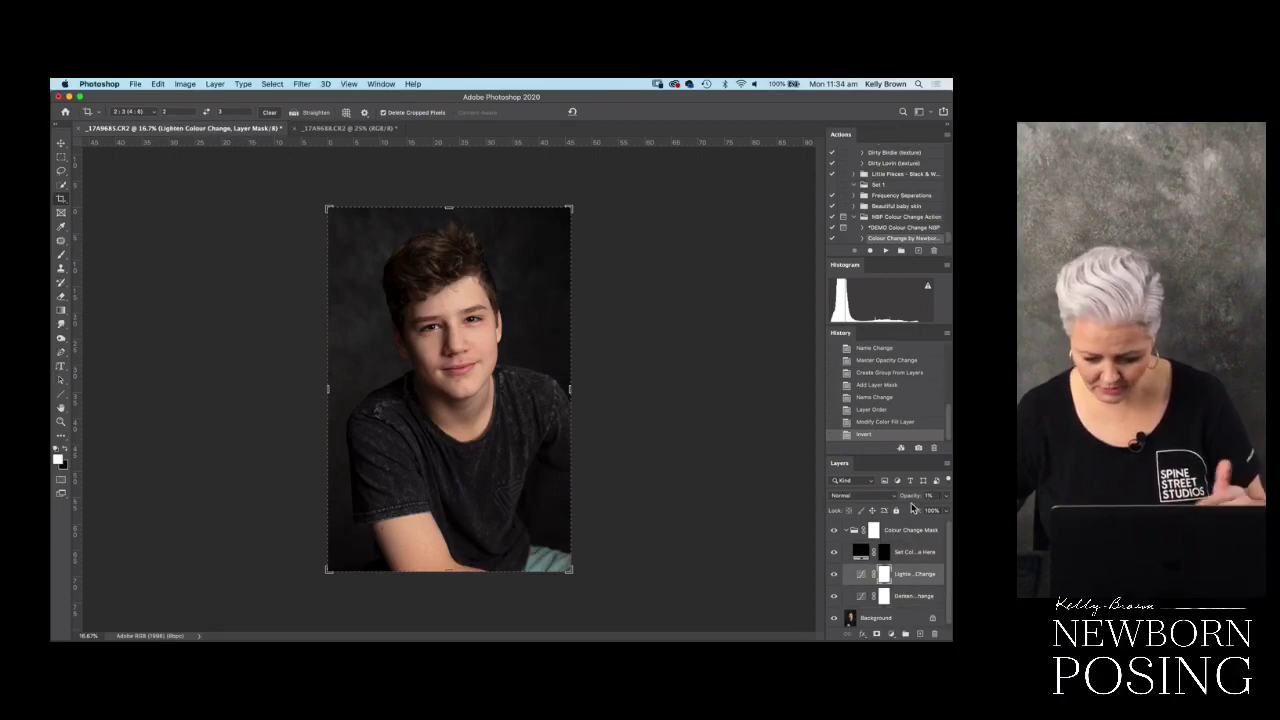
{"action": "key", "text": "super+i"}
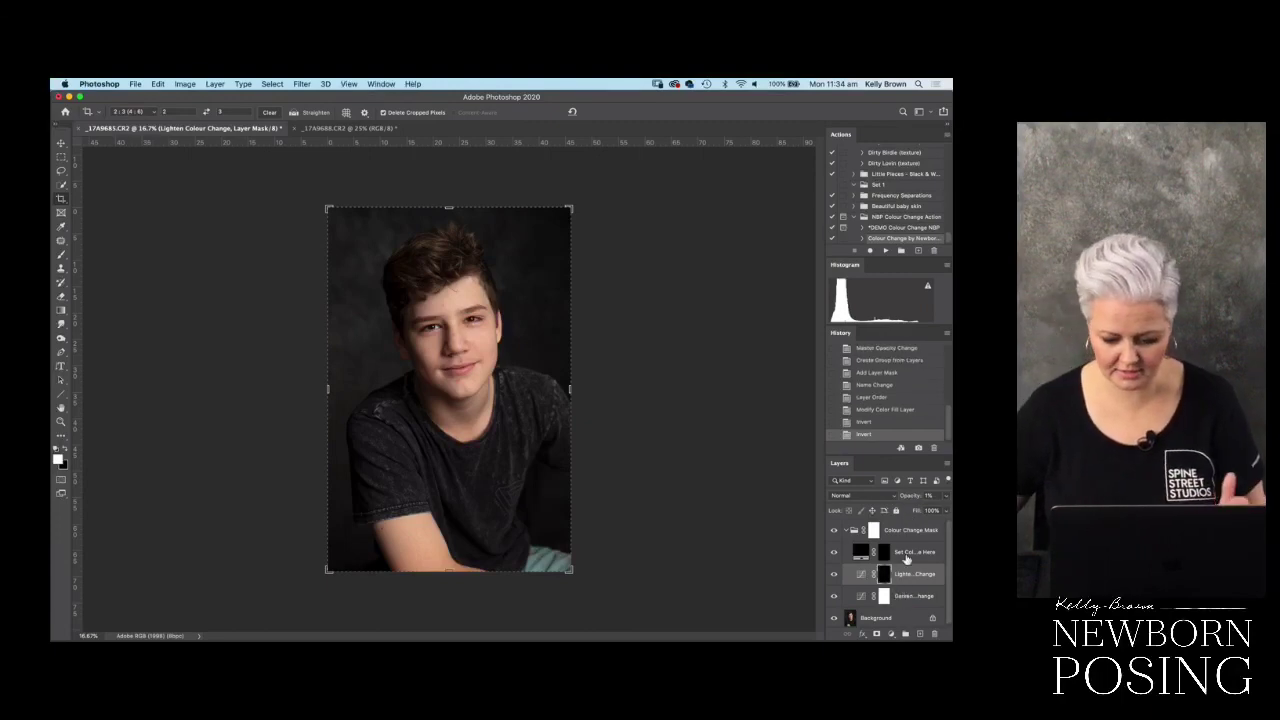
- Paint white at 100% brush opacity over the teal shorts on the colour fill layer's mask, checking coverage with the mask overlay
{"action": "left_click", "coordinate": [885, 556]}
{"action": "key", "text": "super+equal"}
{"action": "key", "text": "super+equal"}
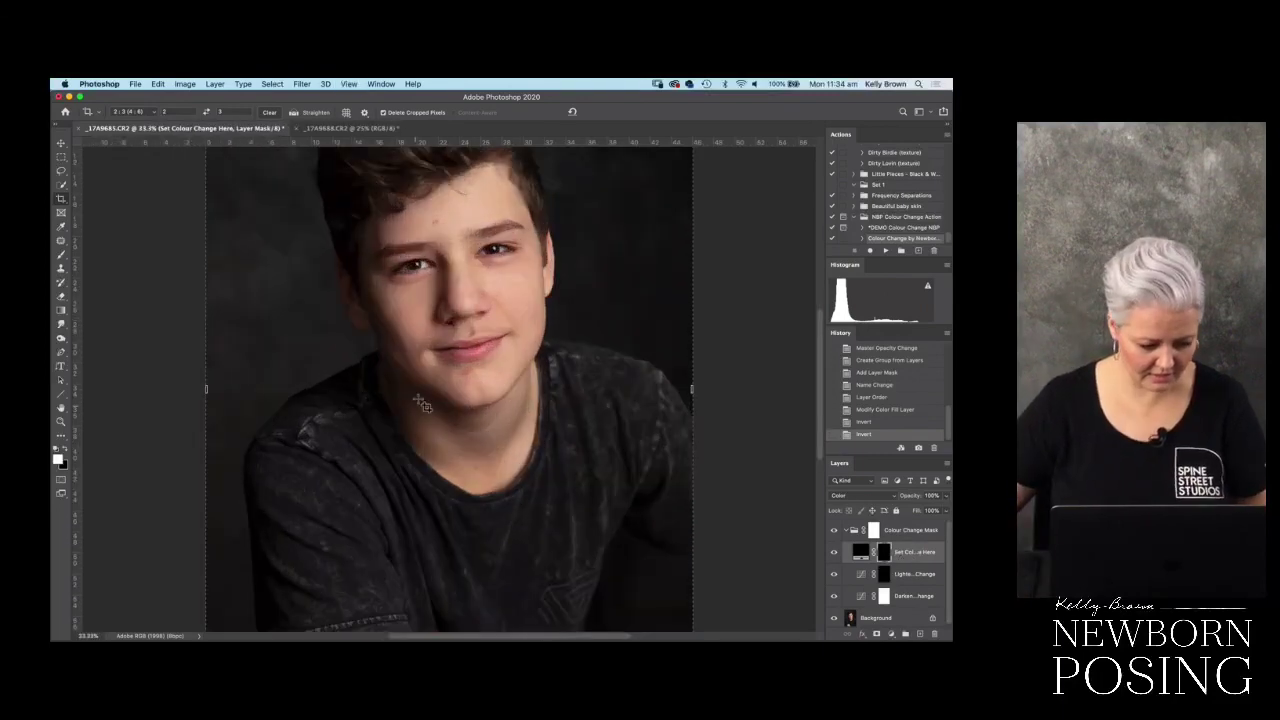
{"action": "left_click", "coordinate": [61, 256]}
{"action": "scroll", "coordinate": [414, 294], "scroll_direction": "down", "scroll_amount": 5}
{"action": "scroll", "coordinate": [414, 294], "scroll_direction": "right", "scroll_amount": 2}
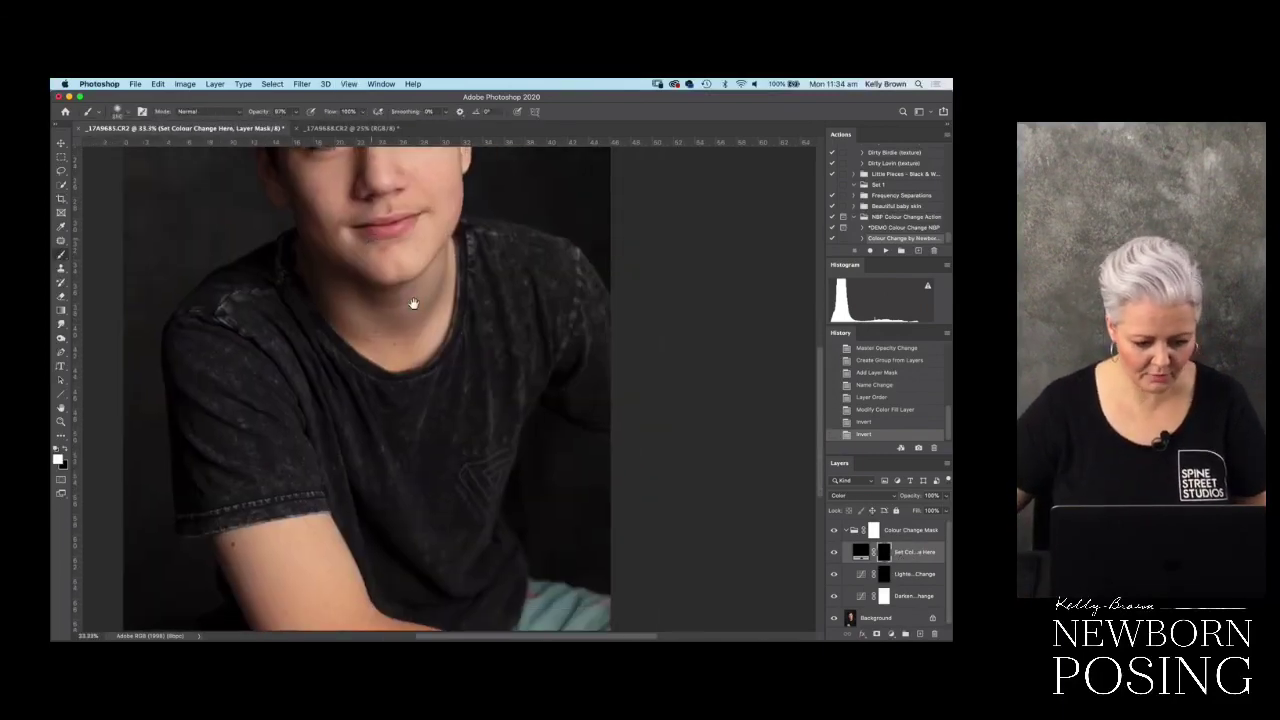
{"action": "key", "text": "0"}
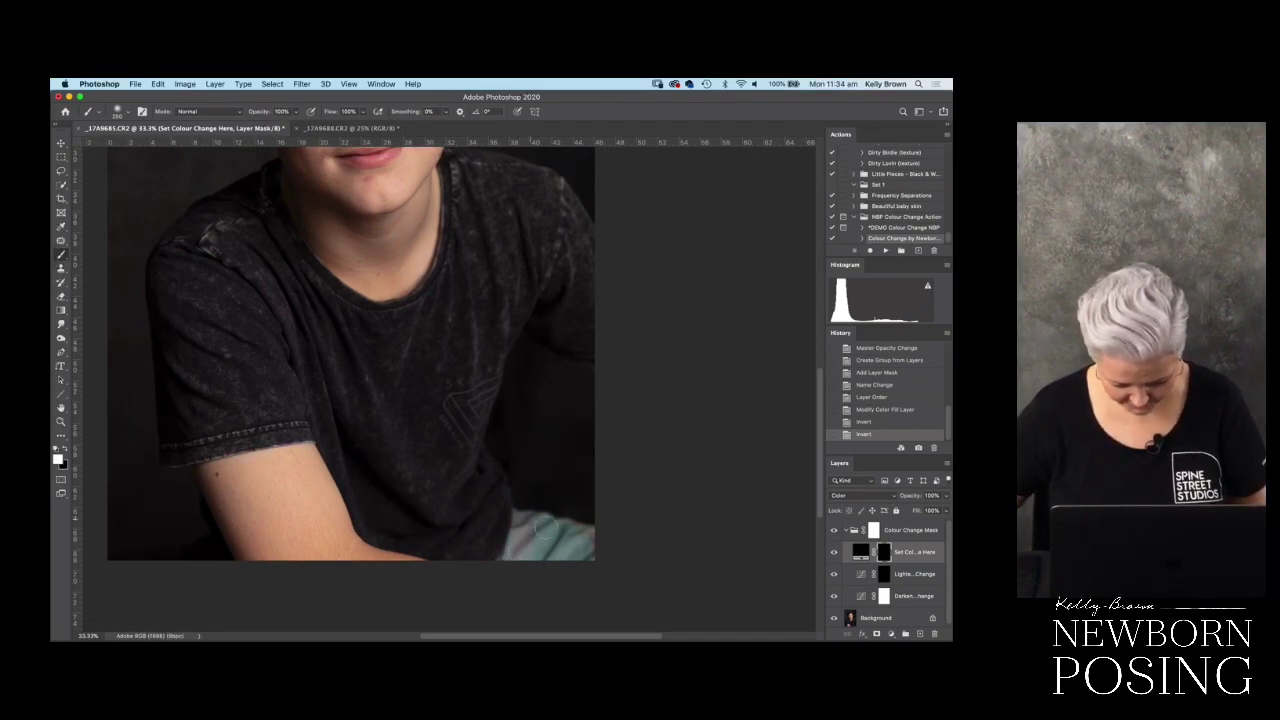
{"action": "left_click_drag", "start_coordinate": [586, 557], "coordinate": [561, 518]}
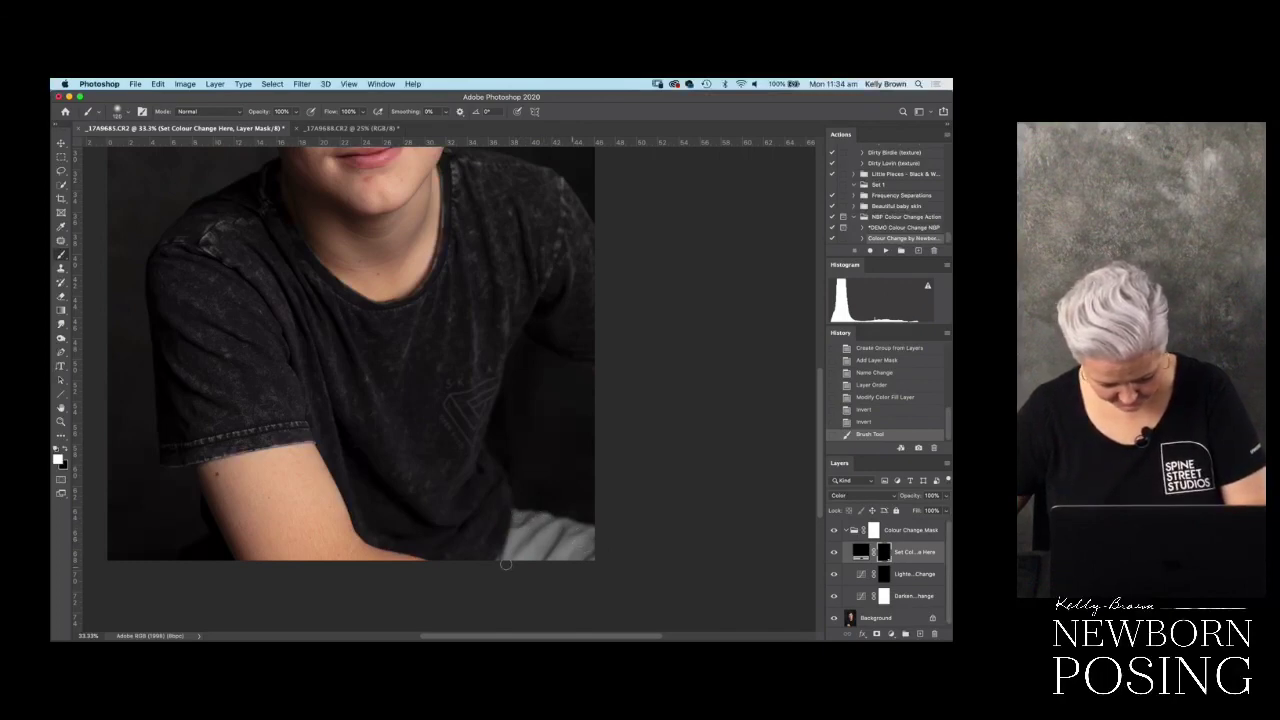
{"action": "left_click_drag", "start_coordinate": [602, 555], "coordinate": [629, 540]}
{"action": "key", "text": "backslash"}
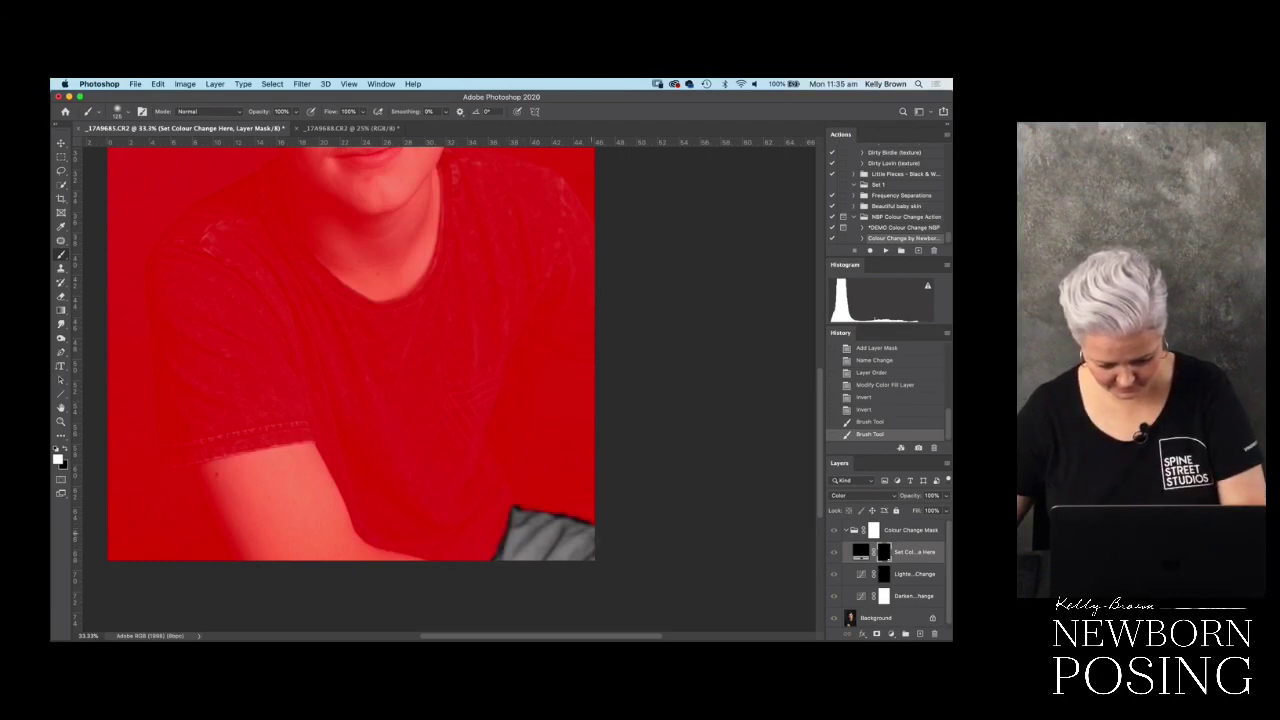
{"action": "left_click", "coordinate": [677, 451]}
{"action": "key", "text": "backslash"}
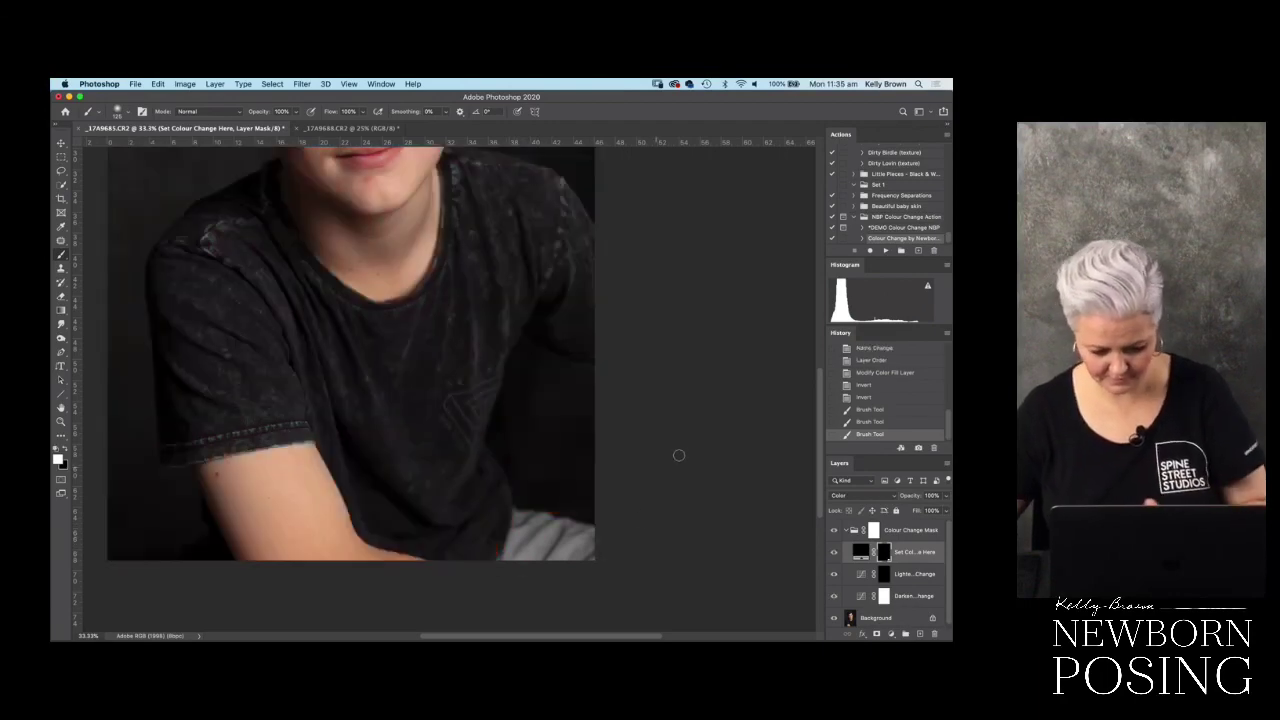
- Raise the Darken Colour Change layer's opacity to about 88% and invert its mask to black
{"action": "left_click", "coordinate": [886, 597]}
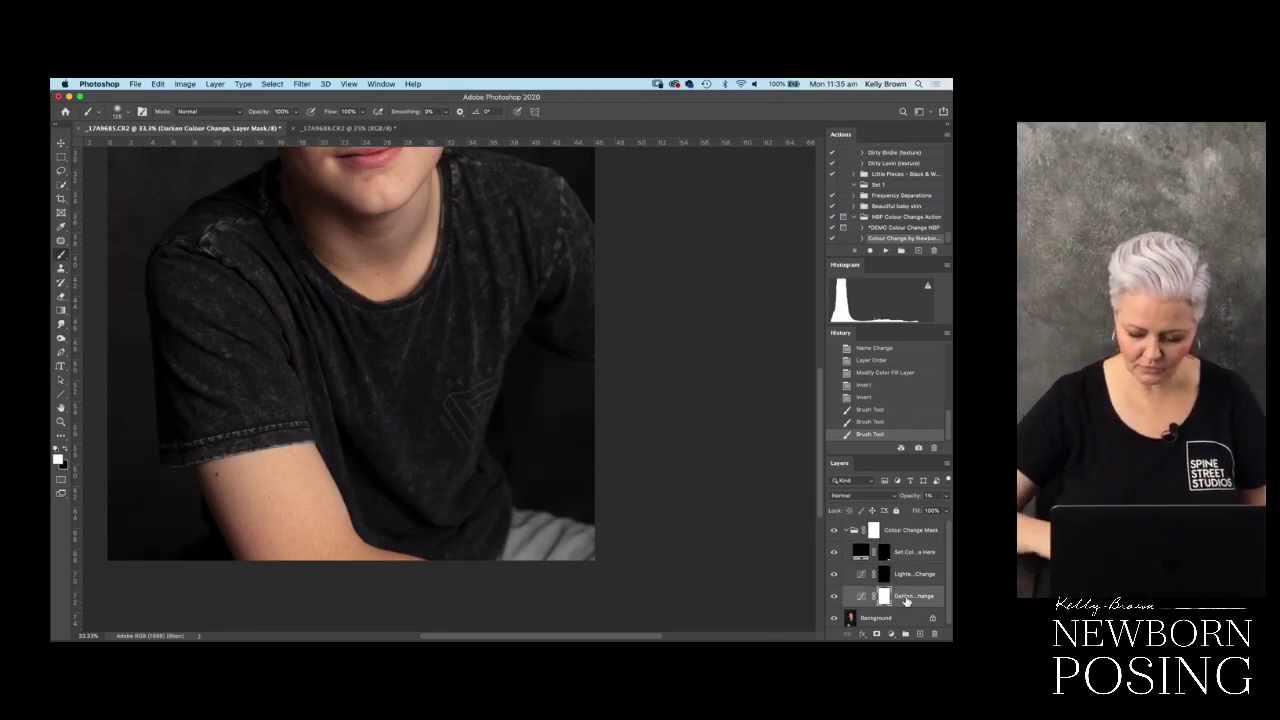
{"action": "left_click_drag", "start_coordinate": [910, 502], "coordinate": [919, 510]}
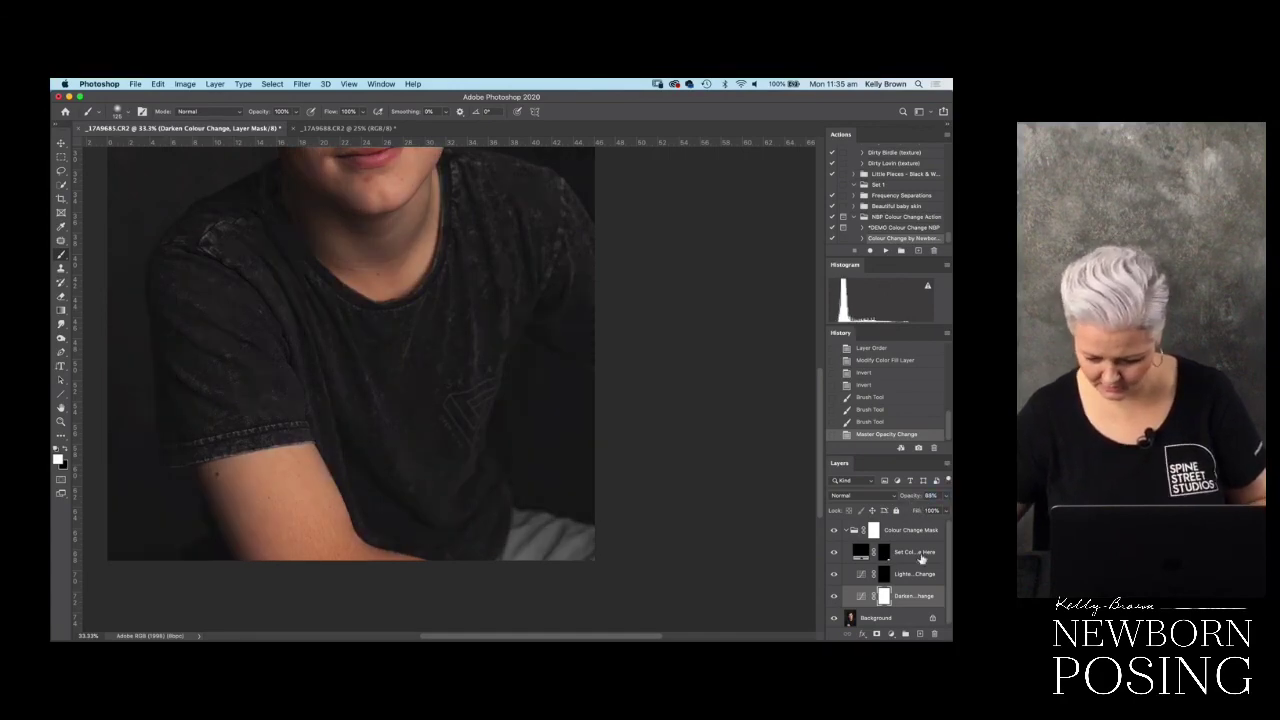
{"action": "key", "text": "super+i"}
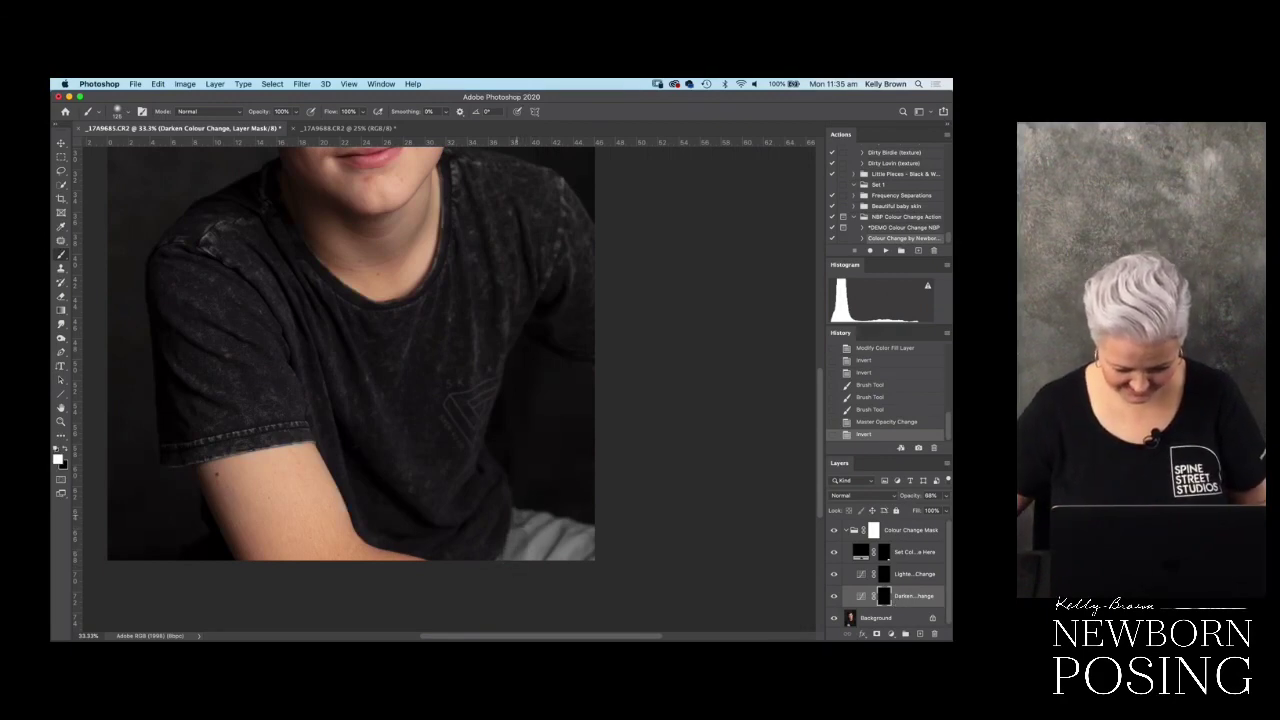
- Paint white over the shorts on the Darken Colour Change layer's mask and raise that layer's opacity to 100%
{"action": "mouse_move", "coordinate": [566, 512]}
{"action": "left_mouse_down"}
{"action": "mouse_move", "coordinate": [510, 568]}
{"action": "mouse_move", "coordinate": [597, 556]}
{"action": "mouse_move", "coordinate": [578, 582]}
{"action": "mouse_move", "coordinate": [508, 566]}
{"action": "mouse_move", "coordinate": [531, 573]}
{"action": "left_mouse_up"}
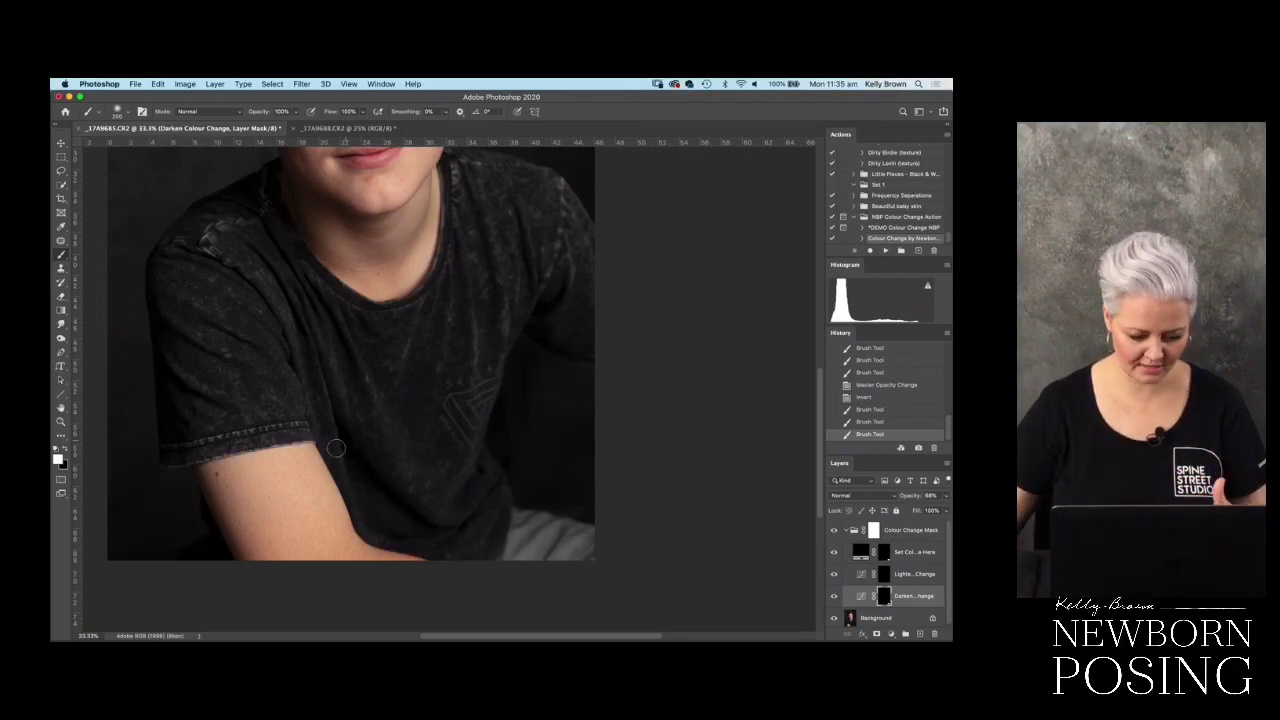
{"action": "key", "text": "super+minus"}
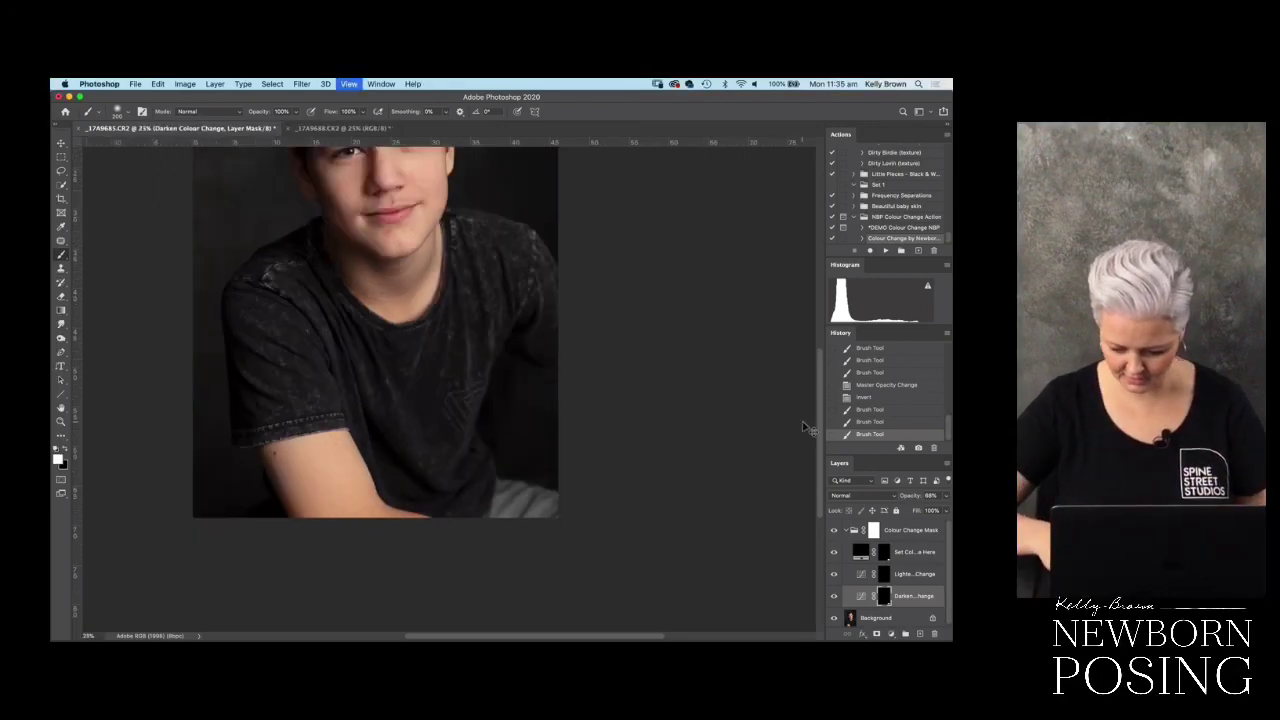
{"action": "left_click_drag", "start_coordinate": [909, 497], "coordinate": [905, 513]}
- Compare the shorts with the Darken Colour Change layer hidden and shown, and merge all visible layers
{"action": "left_click", "coordinate": [835, 596]}
{"action": "left_click", "coordinate": [835, 596]}
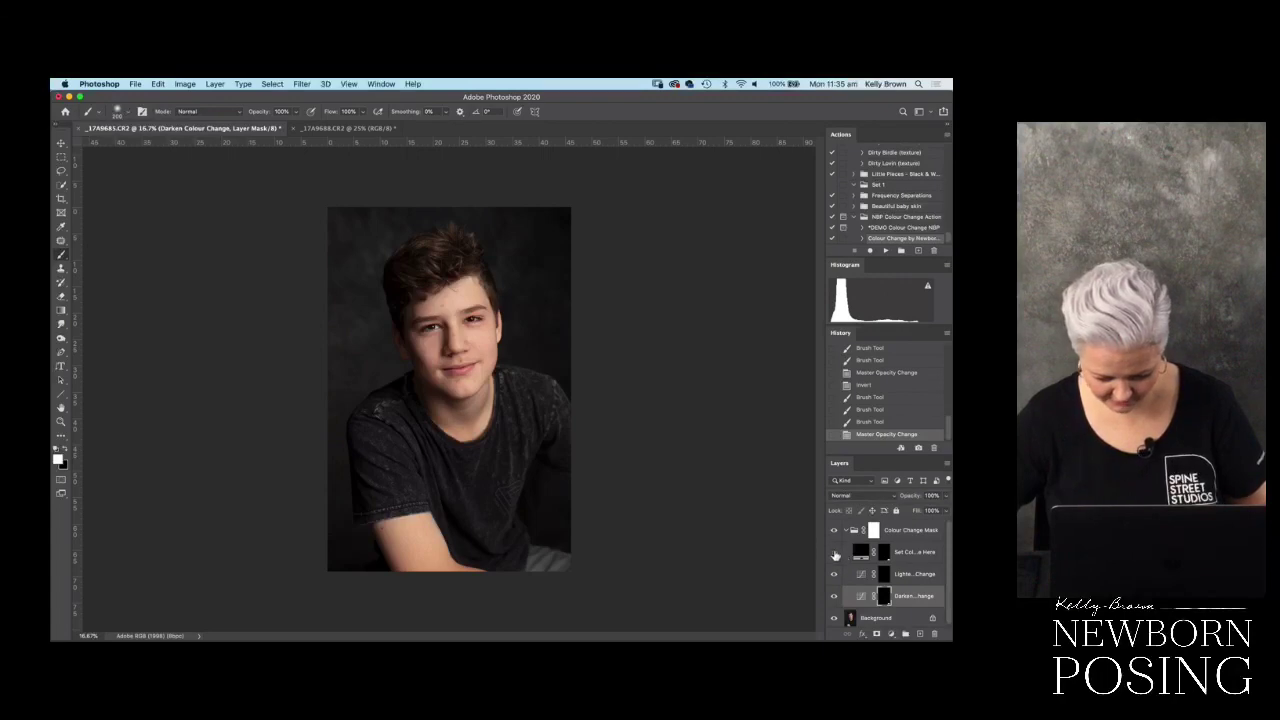
{"action": "left_click", "coordinate": [835, 598]}
{"action": "left_click", "coordinate": [835, 598]}
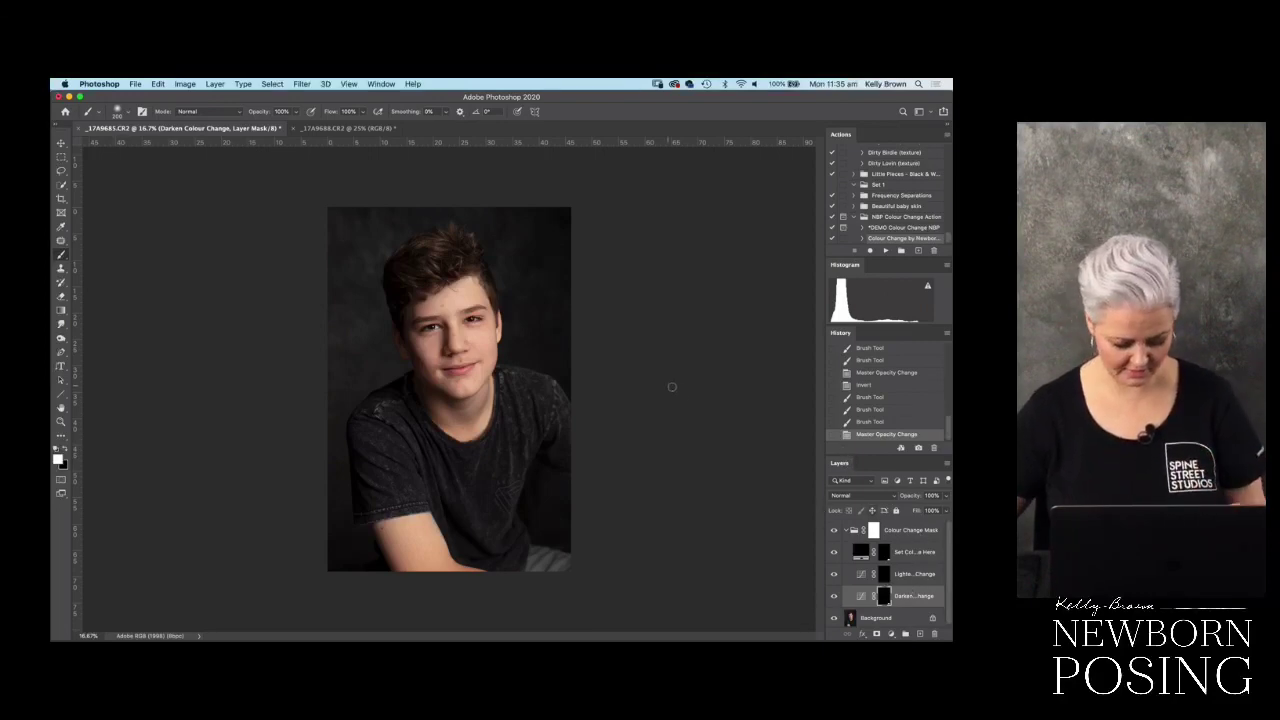
{"action": "key", "text": "super+j"}
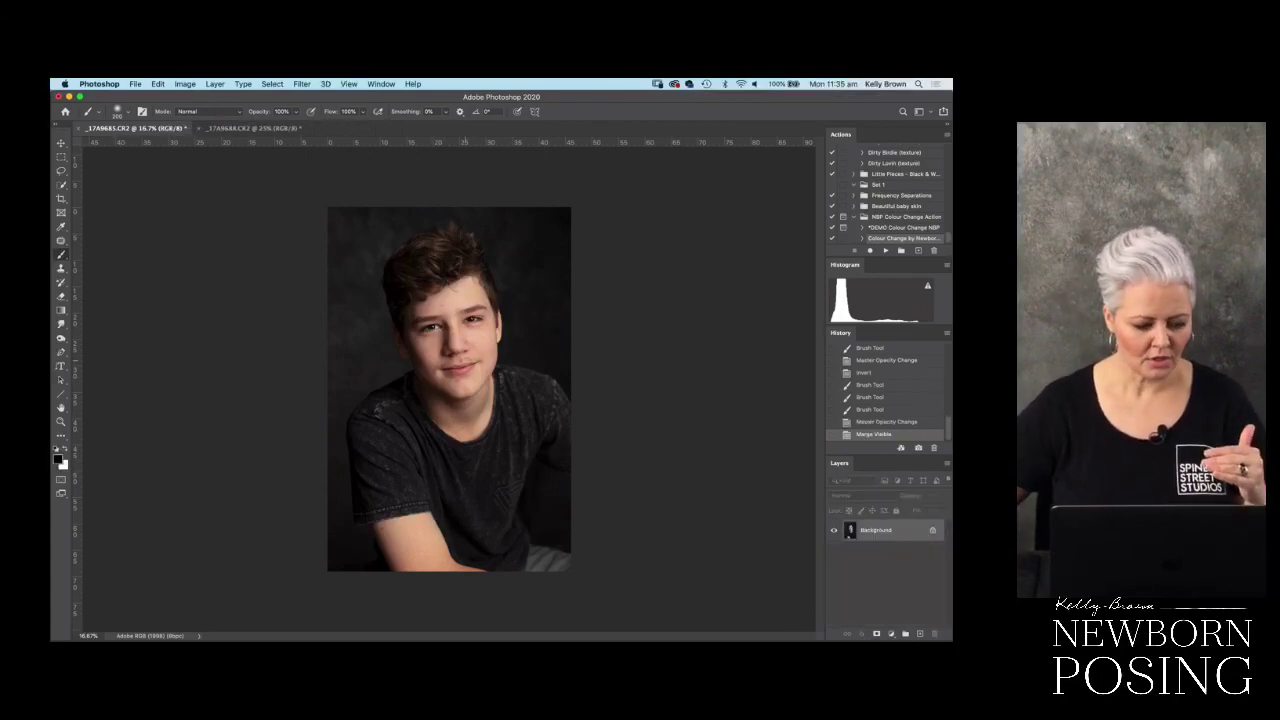
- Try a tighter 2:3 crop of about 43 by 64 cm that leaves the shorts out of the portrait, and undo it
{"action": "key", "text": "c"}
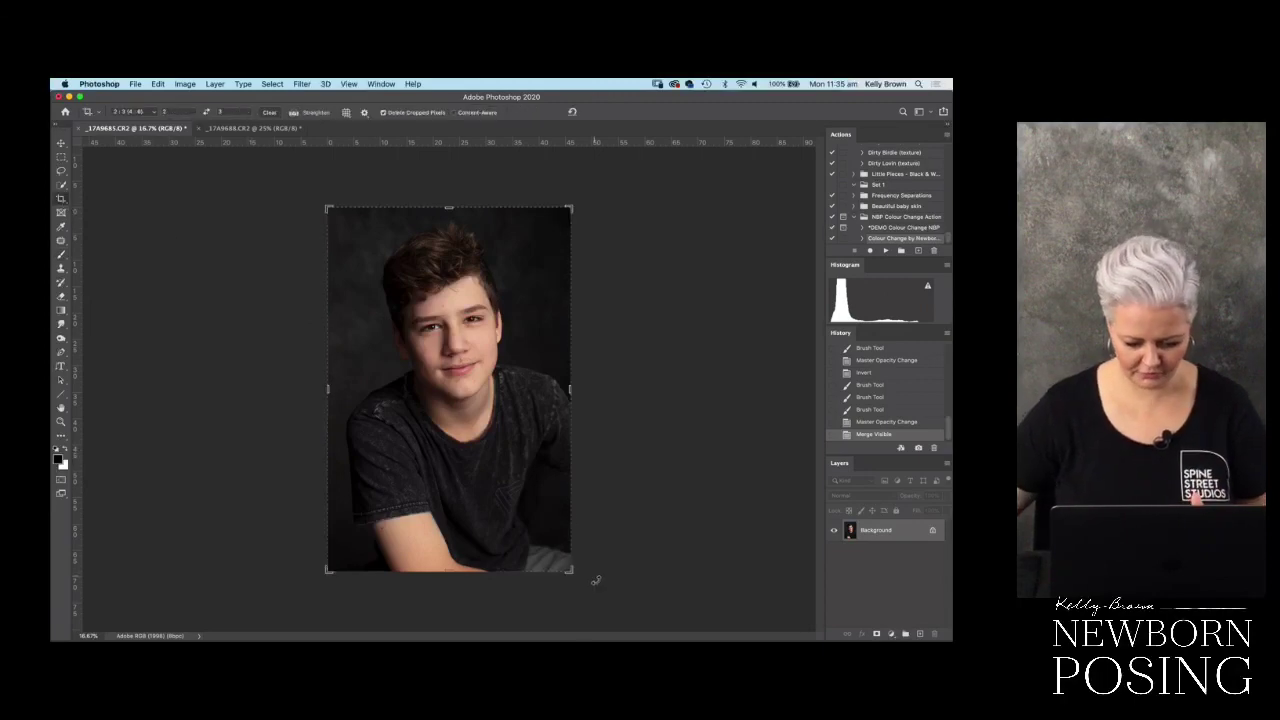
{"action": "left_click_drag", "start_coordinate": [572, 572], "coordinate": [566, 560]}
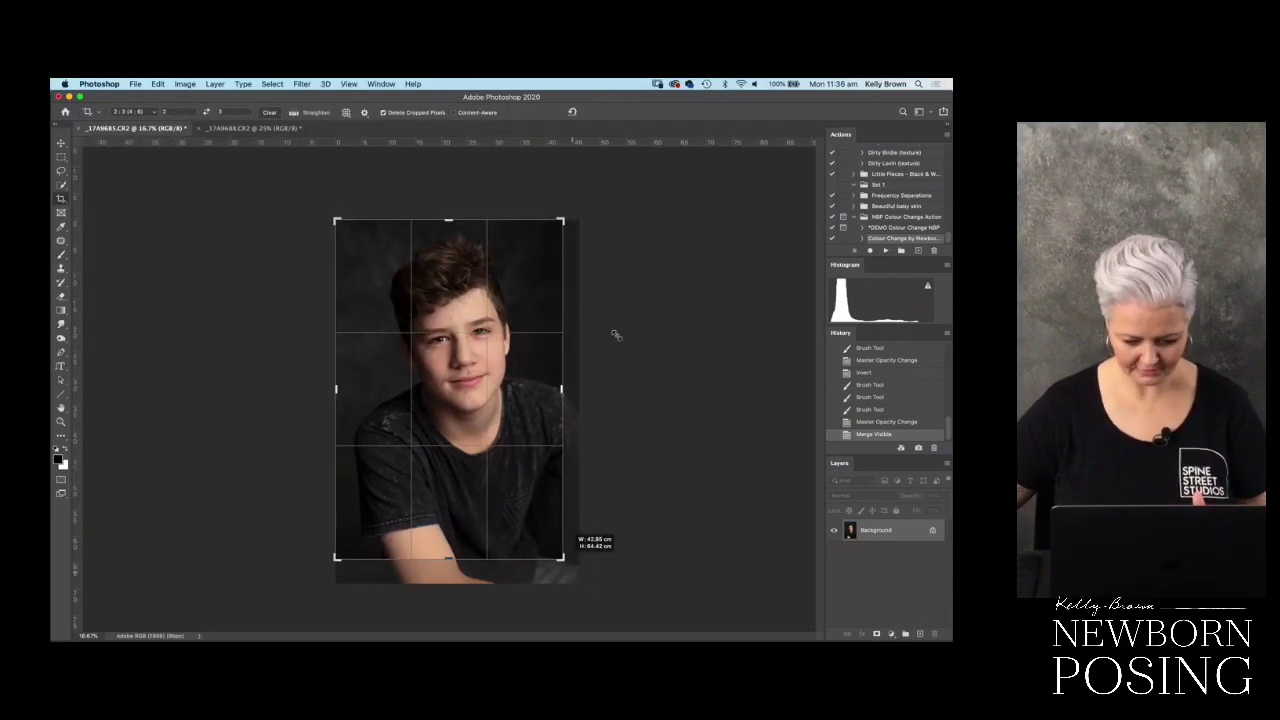
{"action": "left_click", "coordinate": [609, 112]}
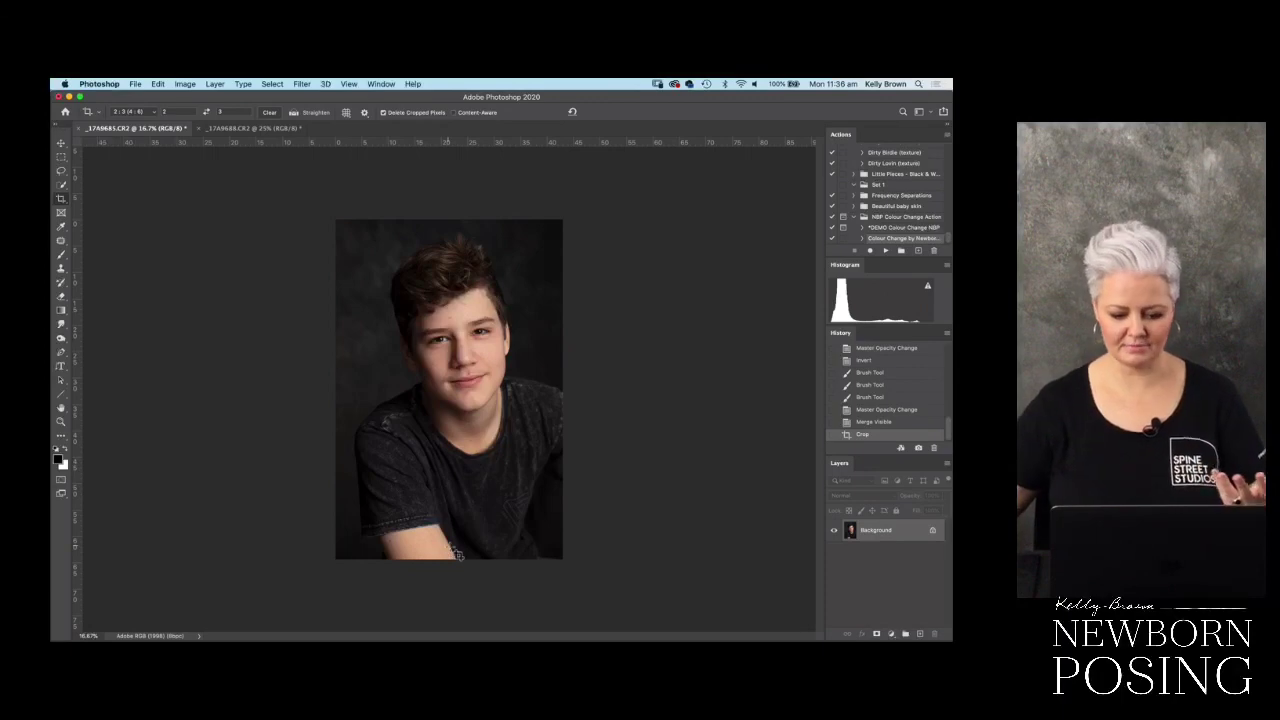
{"action": "key", "text": "super+z"}
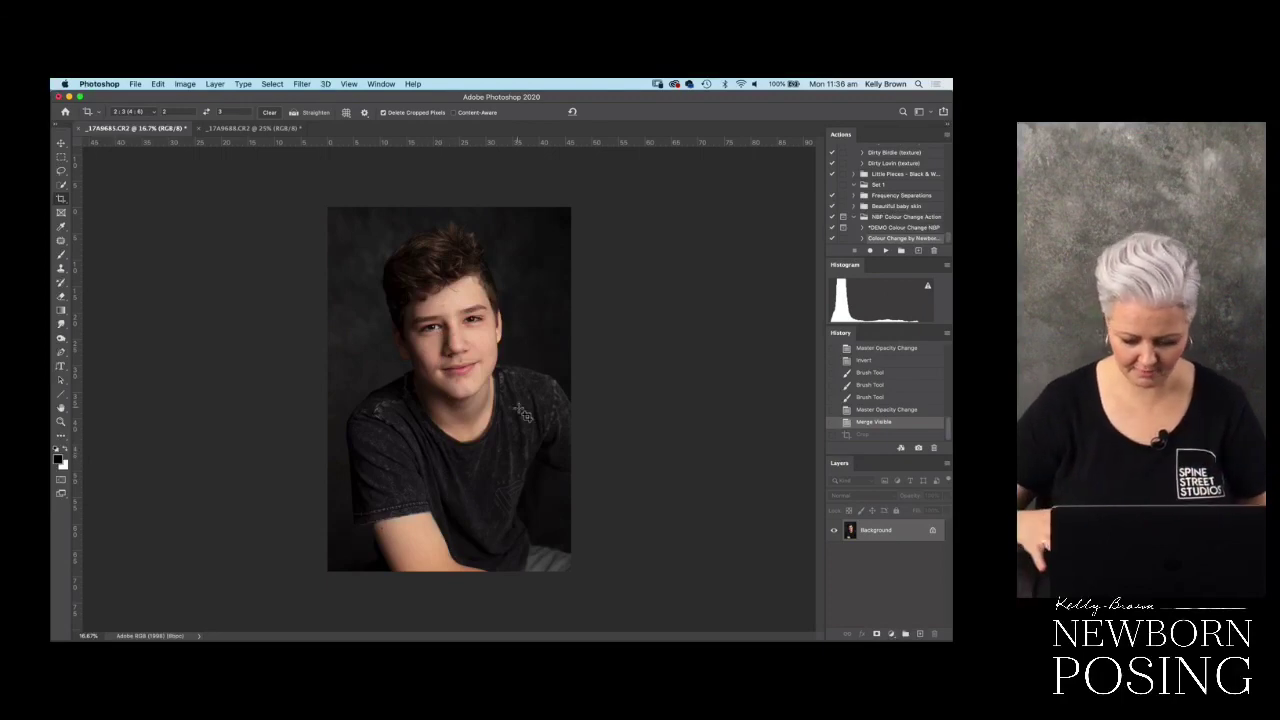
- Duplicate the background layer and darken the copy with a Curves adjustment sampled directly on the image
{"action": "left_click_drag", "start_coordinate": [946, 240], "coordinate": [948, 160]}
{"action": "scroll", "coordinate": [940, 190], "scroll_direction": "down", "scroll_amount": 5}
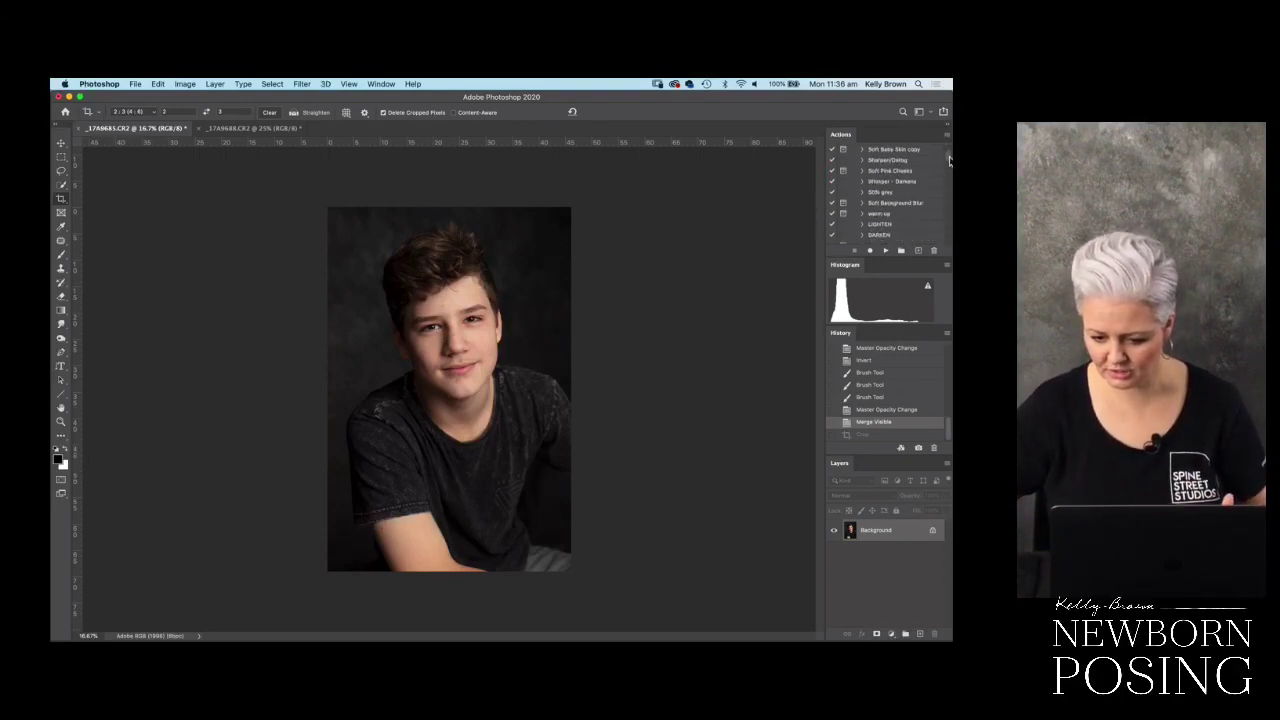
{"action": "key", "text": "ctrl+j"}
{"action": "key", "text": "ctrl+m"}
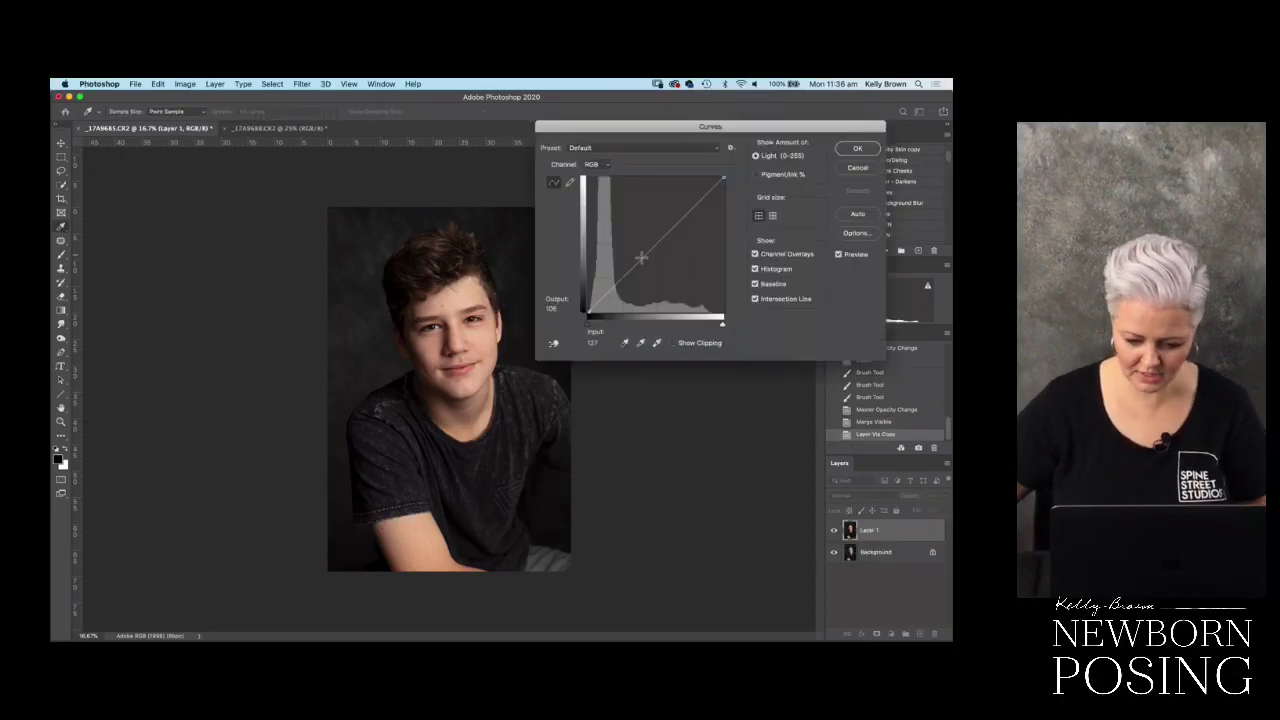
{"action": "left_click_drag", "start_coordinate": [592, 126], "coordinate": [669, 138]}
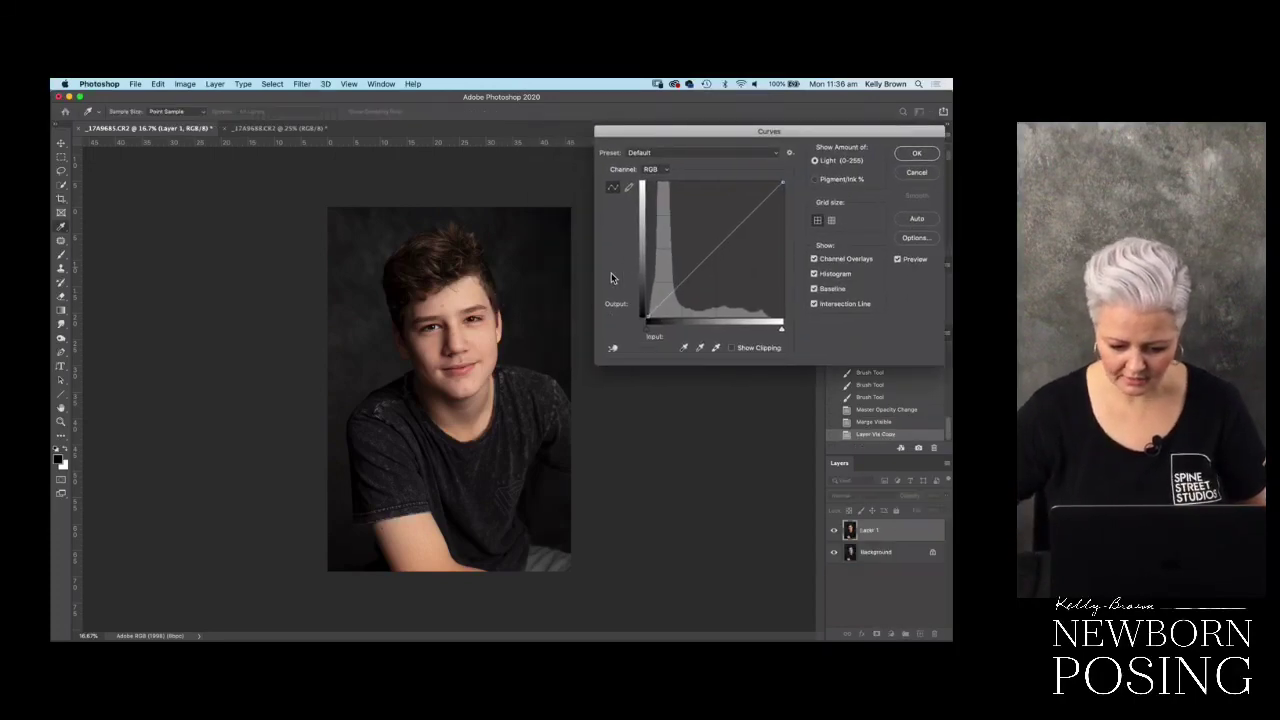
{"action": "left_click", "coordinate": [614, 350]}
{"action": "left_click_drag", "start_coordinate": [423, 538], "coordinate": [741, 345]}
{"action": "key", "text": "Return"}
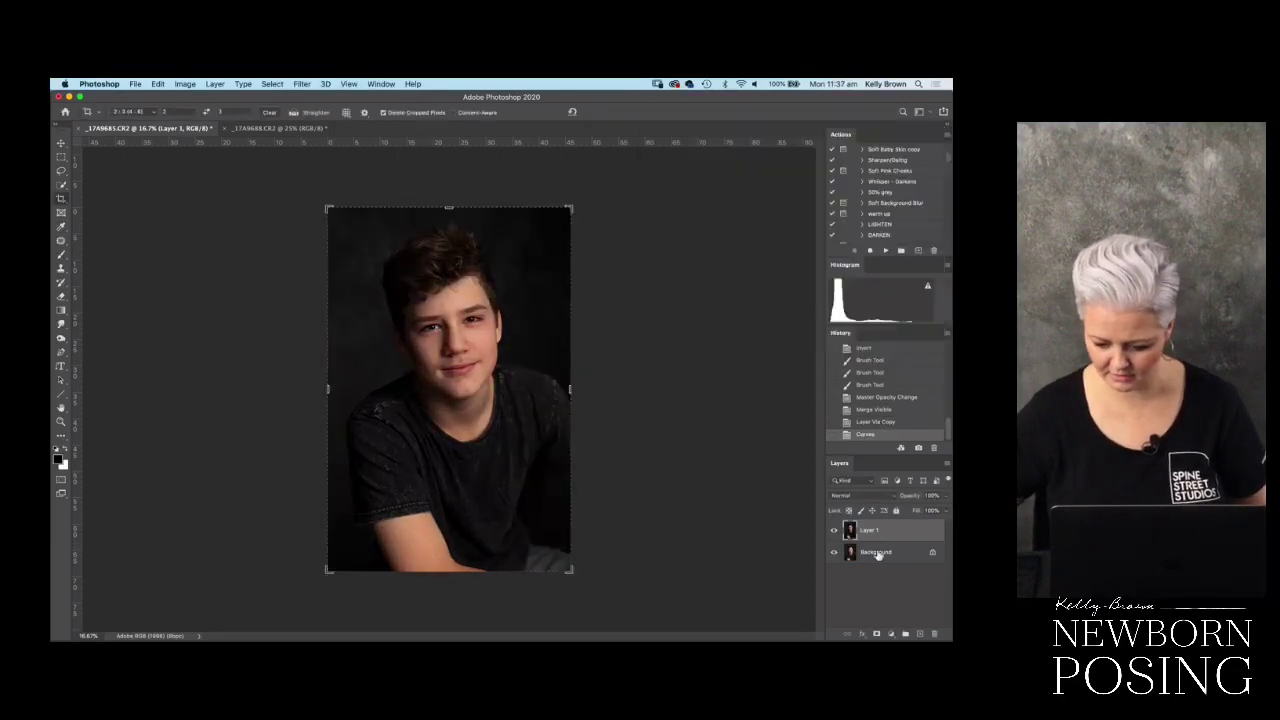
- Add a black mask to the darkened copy and paint white at 100% brush opacity over the forearm's lower edge and the shorts
{"action": "left_click", "coordinate": [876, 633]}
{"action": "key", "text": "ctrl+i"}
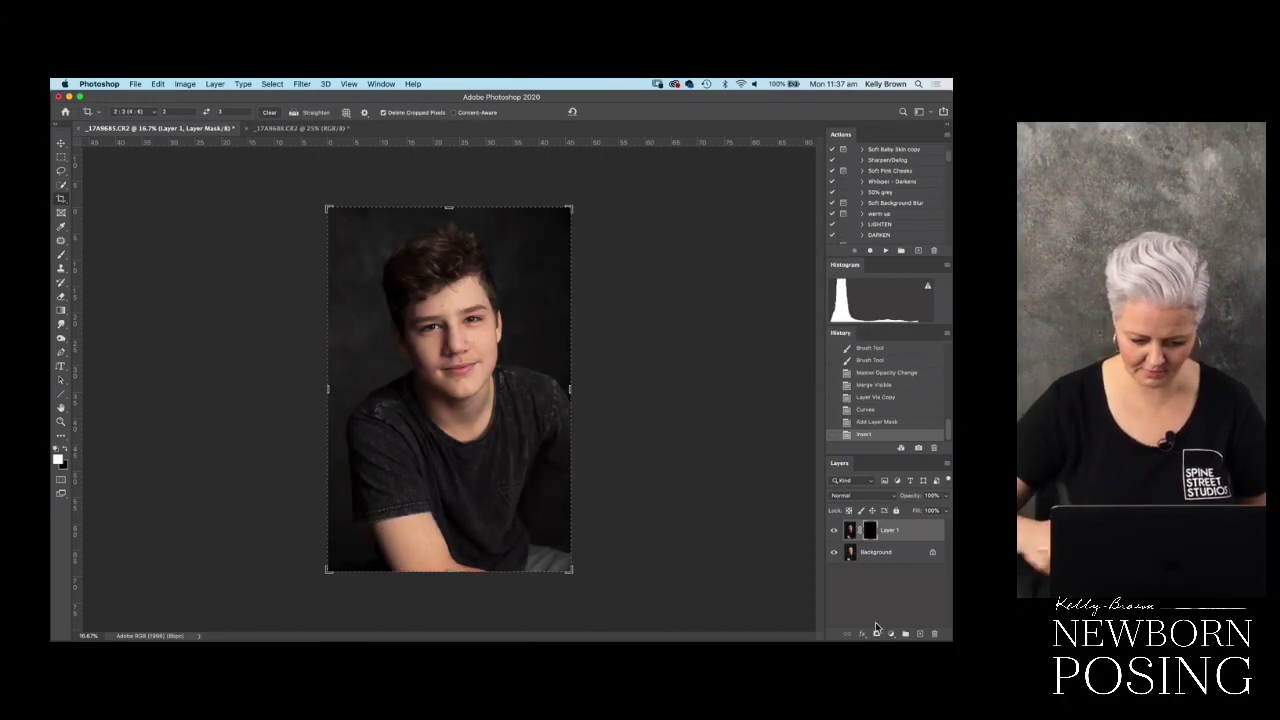
{"action": "left_click", "coordinate": [61, 254]}
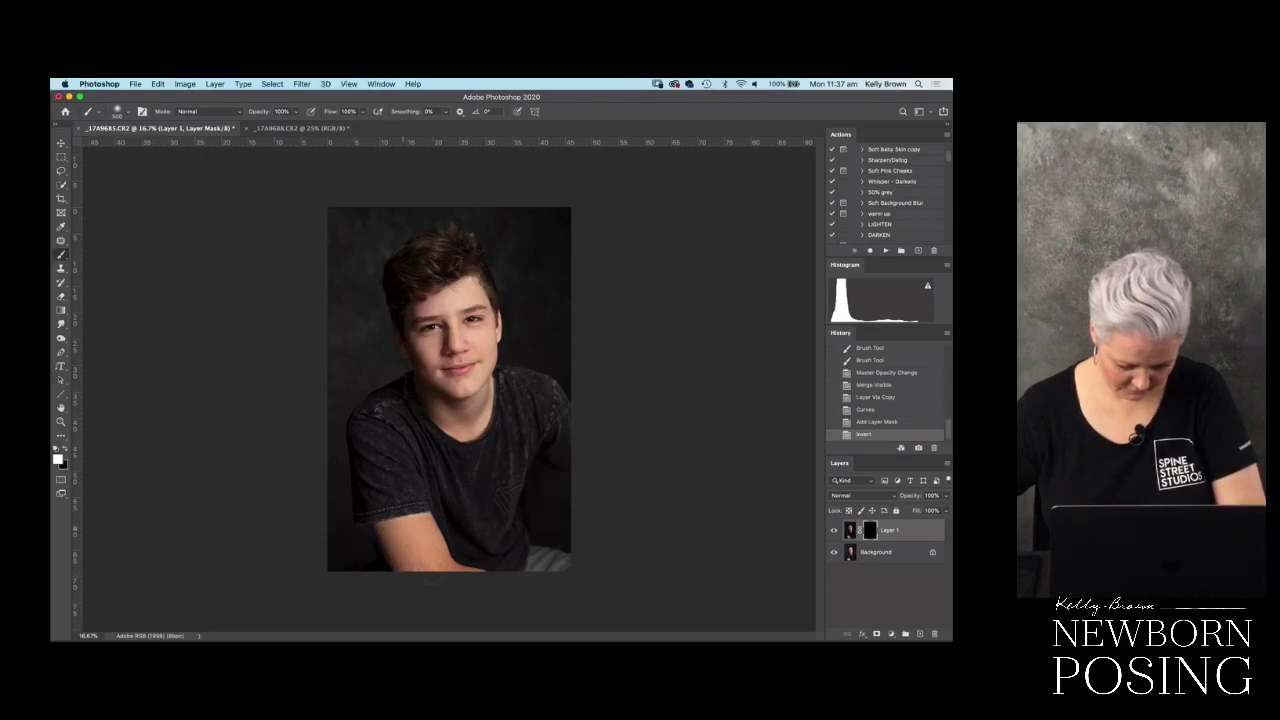
{"action": "left_click", "coordinate": [510, 581]}
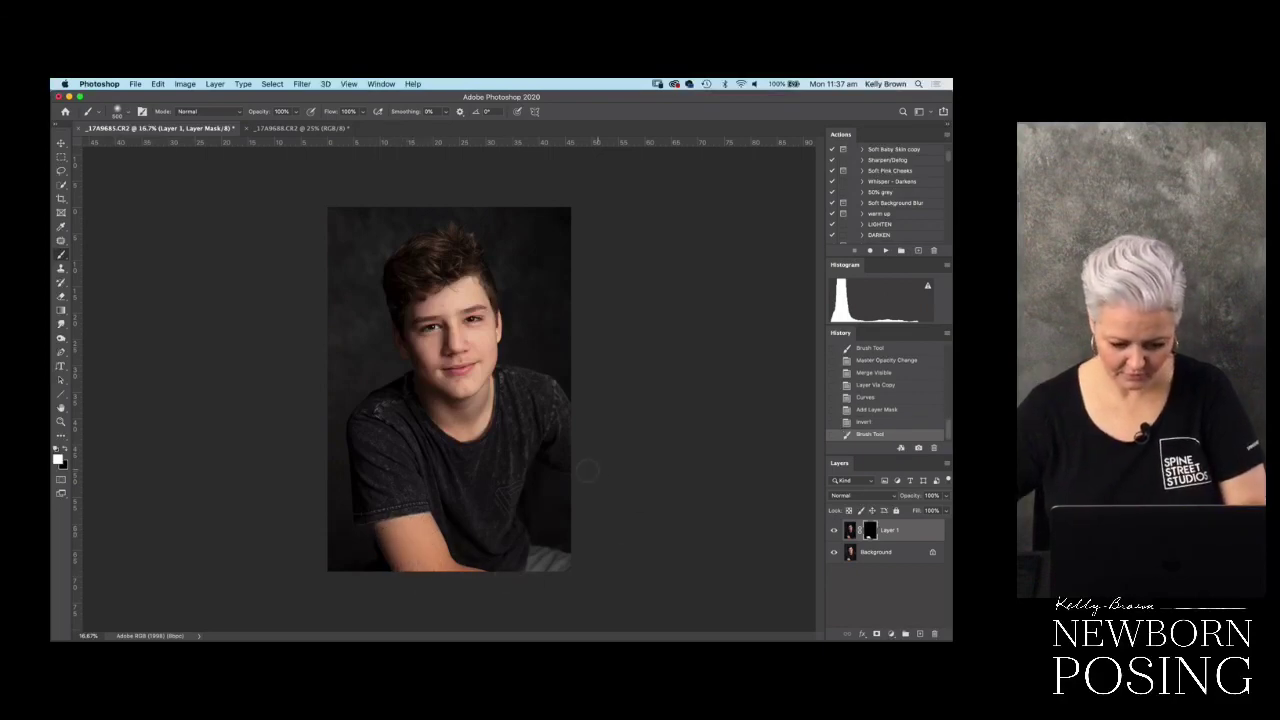
{"action": "left_click", "coordinate": [566, 586]}
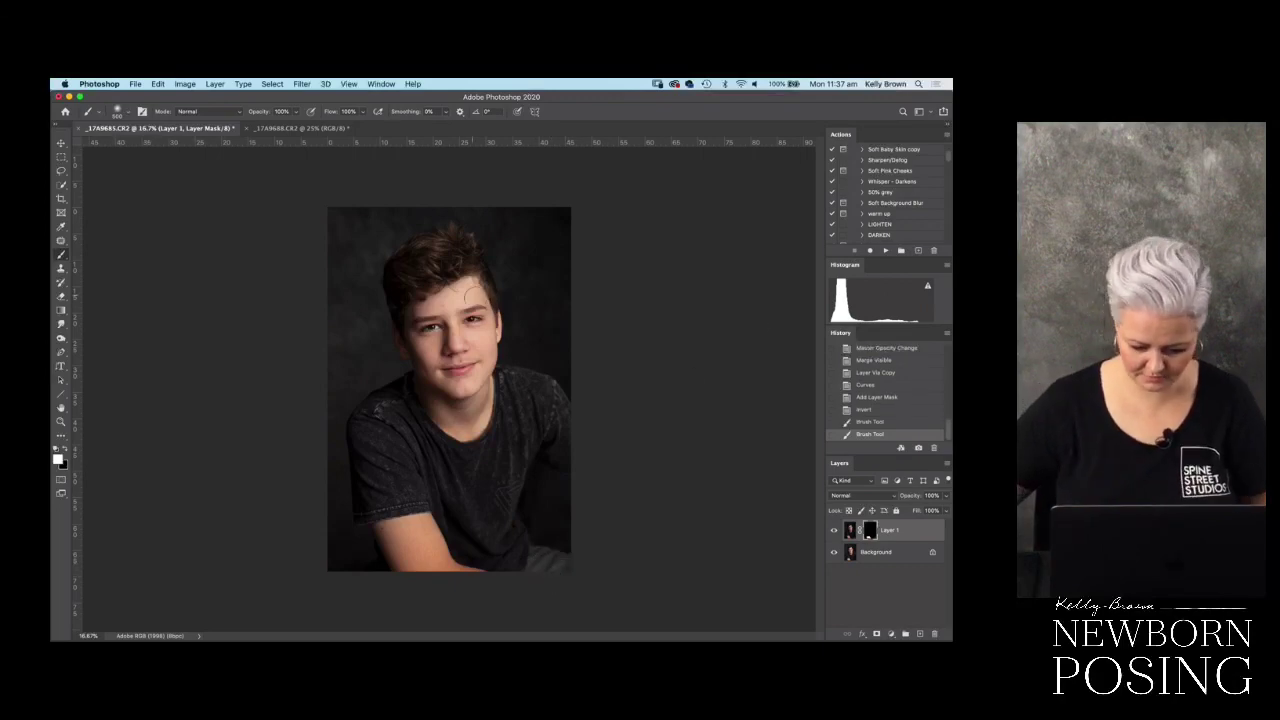
- Lower the brush opacity, paint a softer darkening stroke on the copy's mask, and merge all visible layers
{"action": "key", "text": "super+plus"}
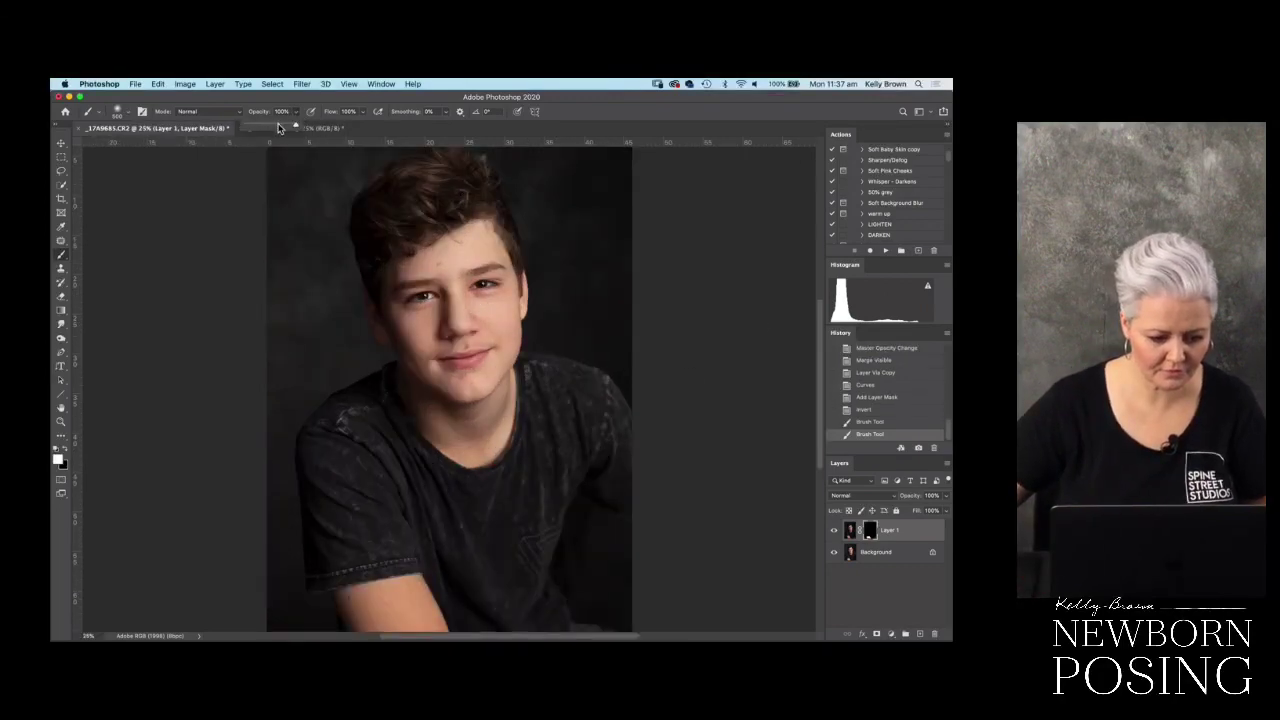
{"action": "key", "text": "5"}
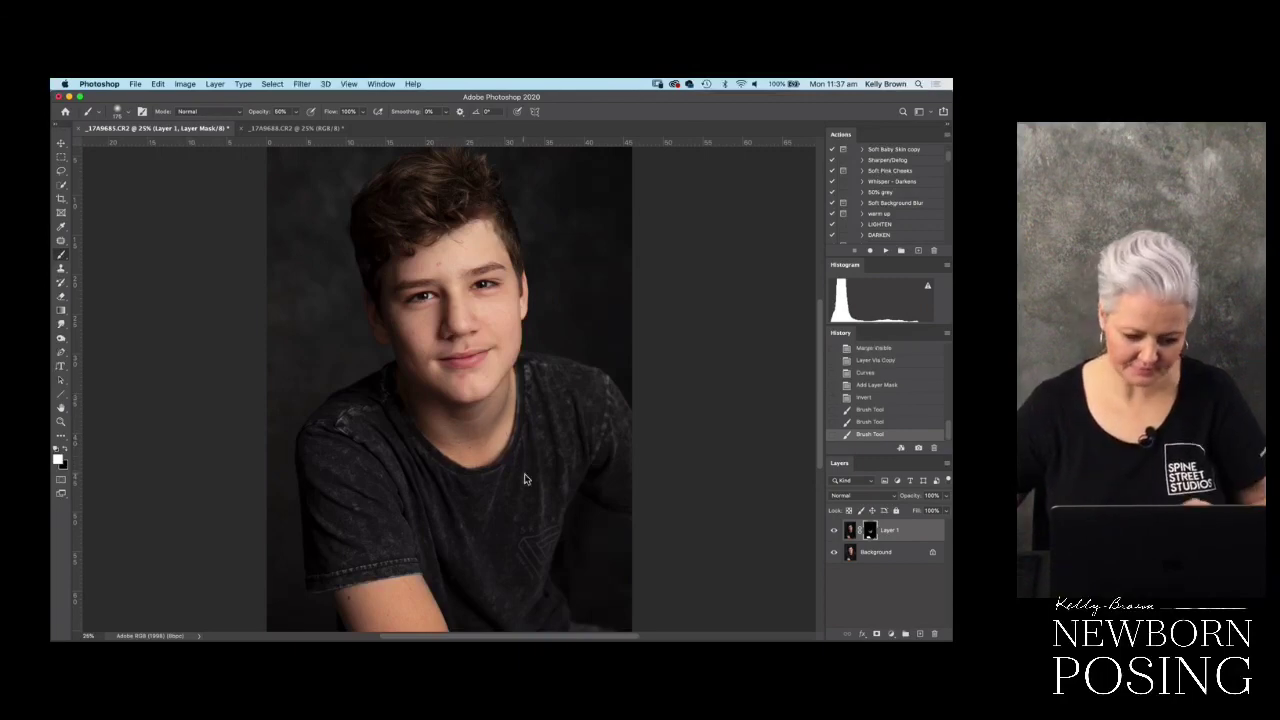
{"action": "key", "text": "super+minus"}
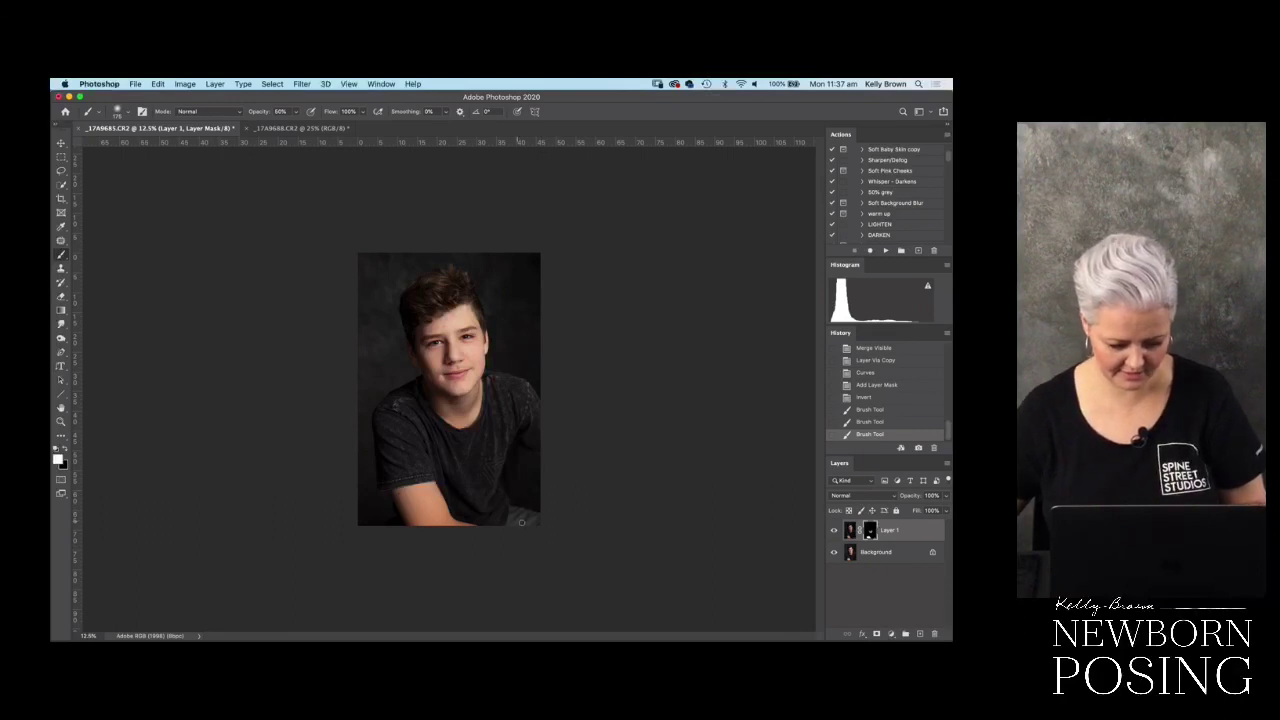
{"action": "key", "text": "super+shift+e"}
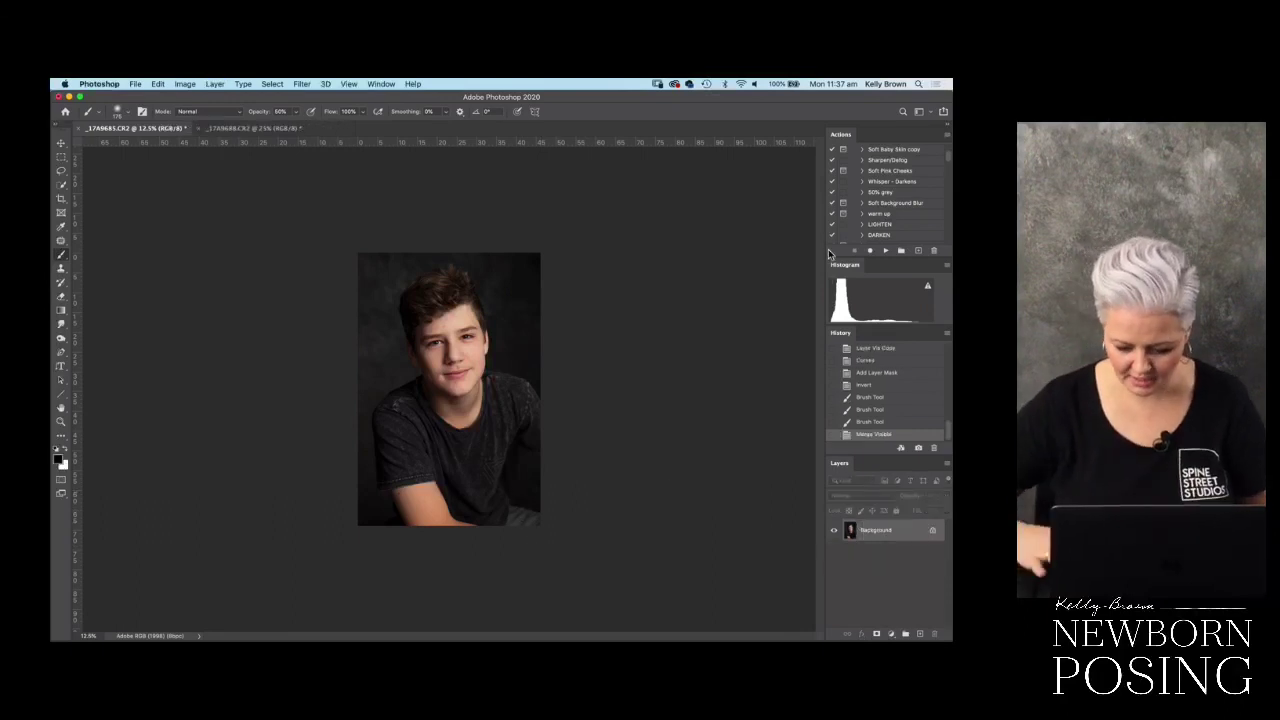
- Run the Lighten Skin Reds action on the merged portrait
{"action": "key", "text": "super+plus"}
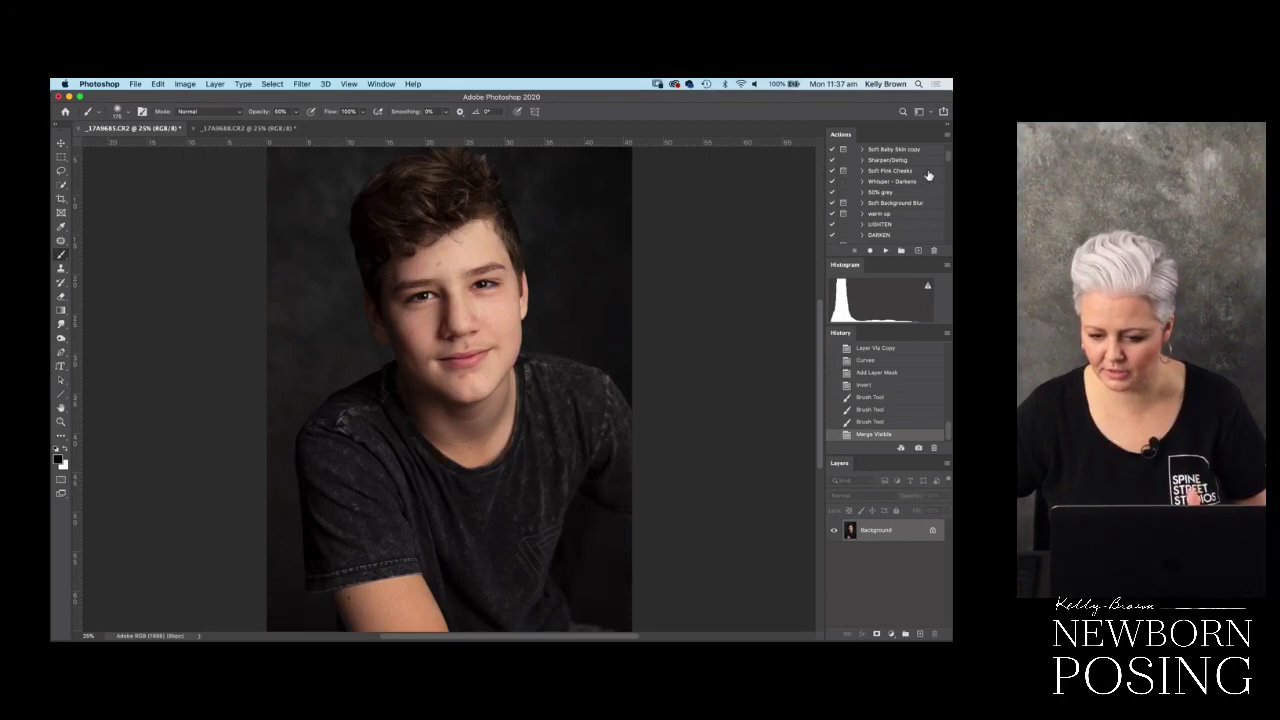
{"action": "scroll", "coordinate": [949, 166], "scroll_direction": "down", "scroll_amount": 3}
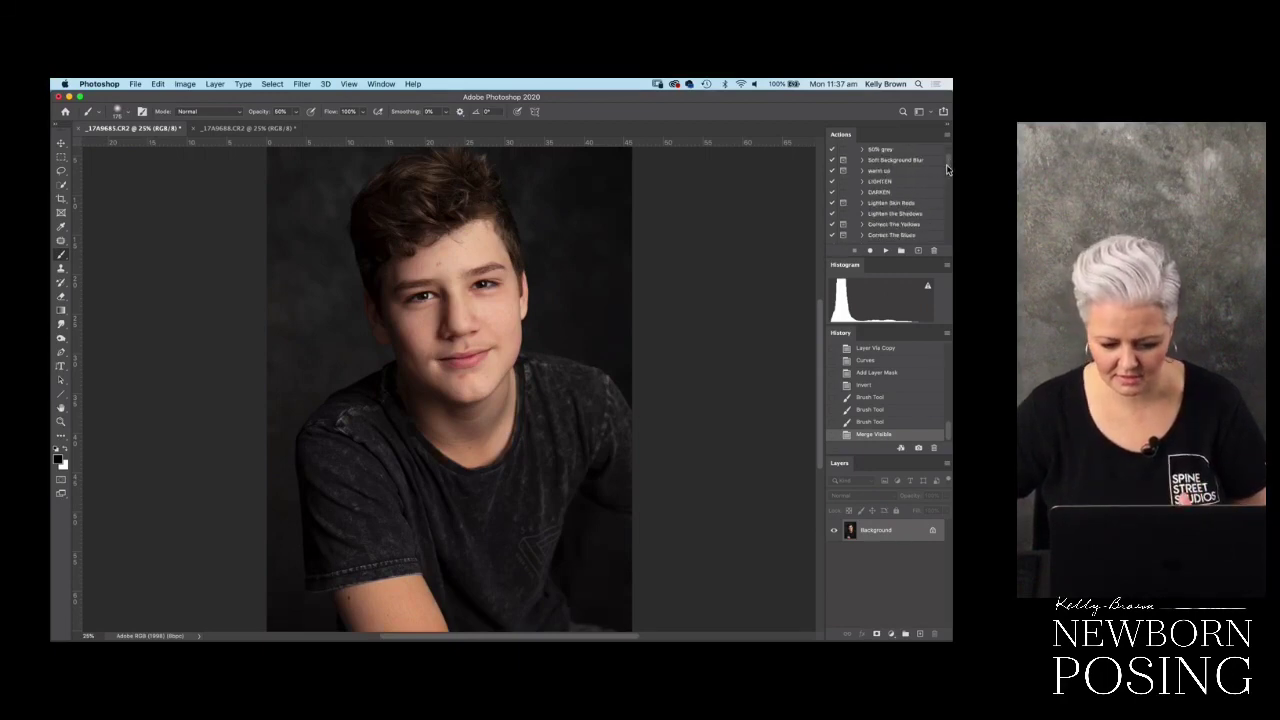
{"action": "left_click", "coordinate": [889, 204]}
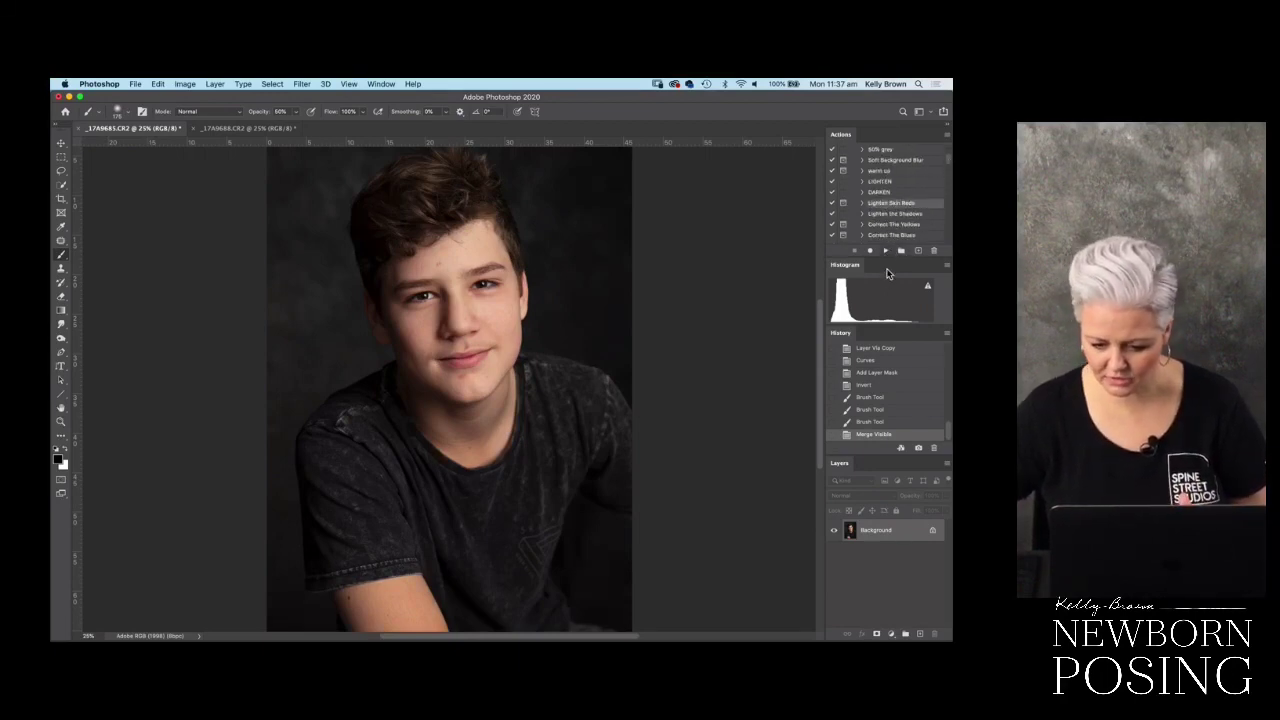
{"action": "left_click", "coordinate": [885, 251]}
{"action": "left_click", "coordinate": [580, 278]}
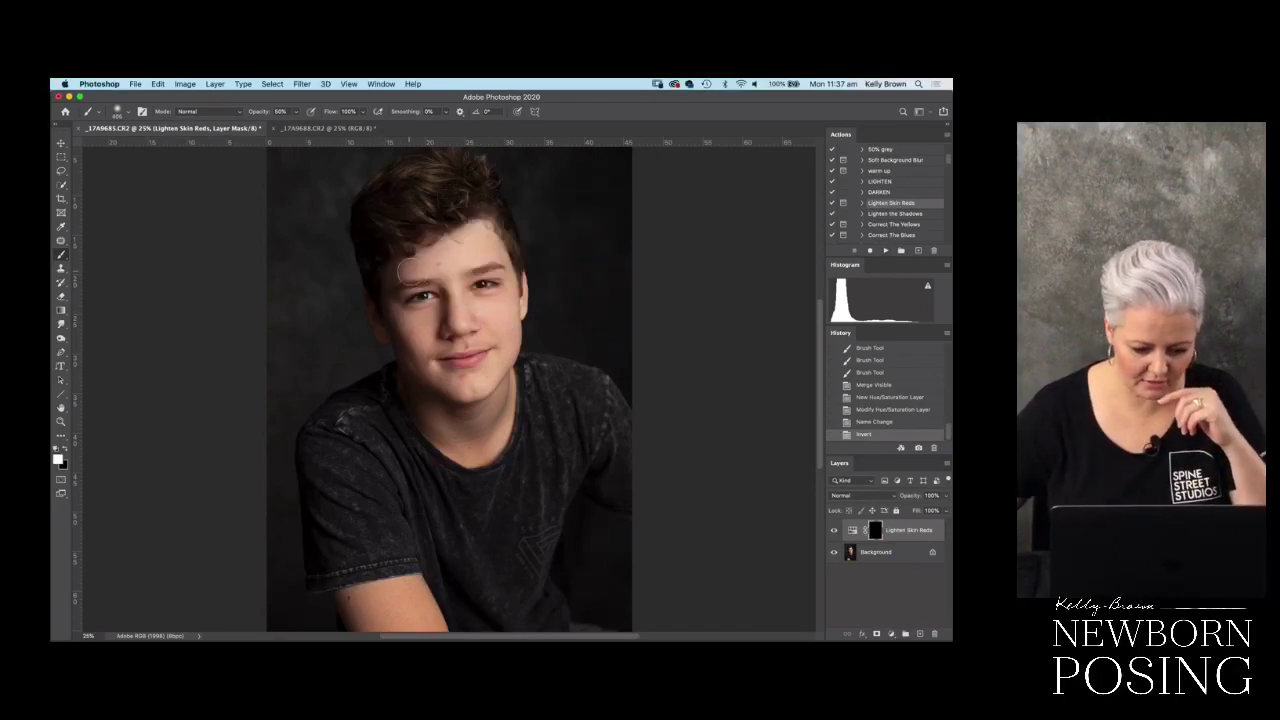
- Paint white over the boy's forehead, eye area and cheeks on the Lighten Skin Reds mask
{"action": "mouse_move", "coordinate": [440, 296]}
{"action": "left_mouse_down"}
{"action": "mouse_move", "coordinate": [417, 301]}
{"action": "mouse_move", "coordinate": [438, 304]}
{"action": "left_mouse_up"}
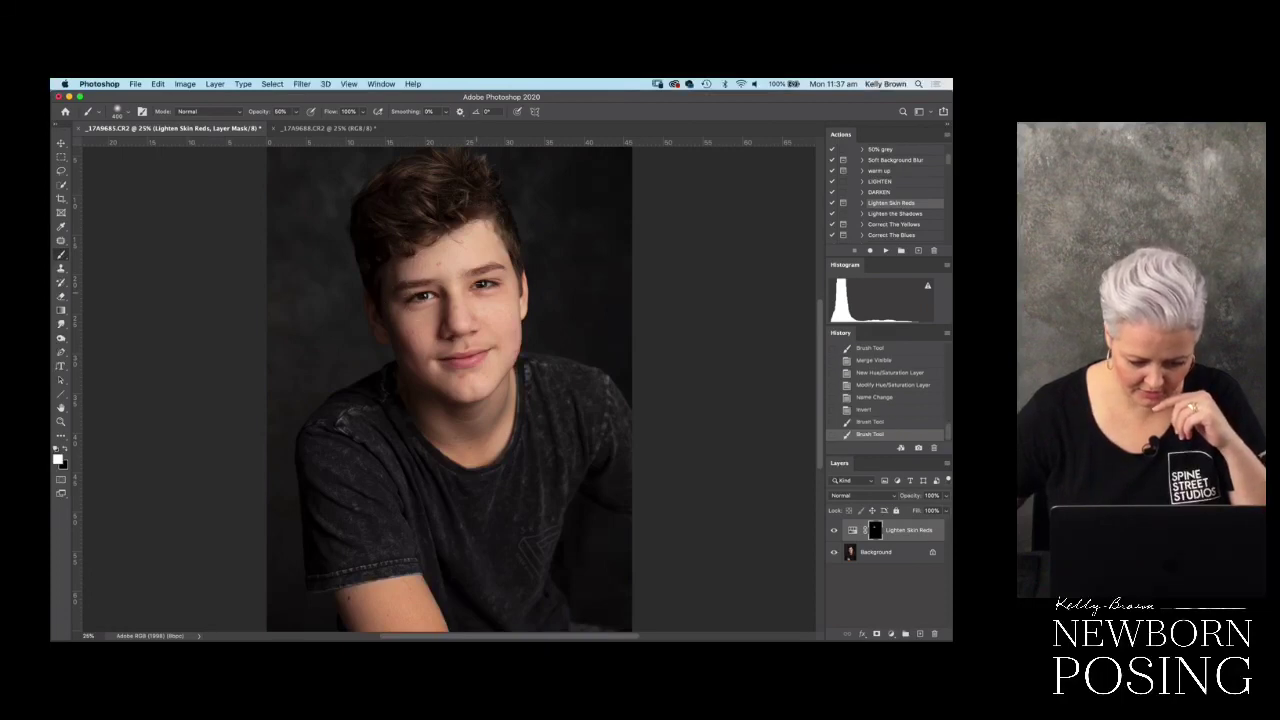
{"action": "left_click", "coordinate": [485, 292]}
{"action": "left_click", "coordinate": [480, 294]}
{"action": "left_click", "coordinate": [474, 297]}
{"action": "left_click", "coordinate": [468, 299]}
{"action": "left_click", "coordinate": [486, 294]}
{"action": "left_click", "coordinate": [488, 305]}
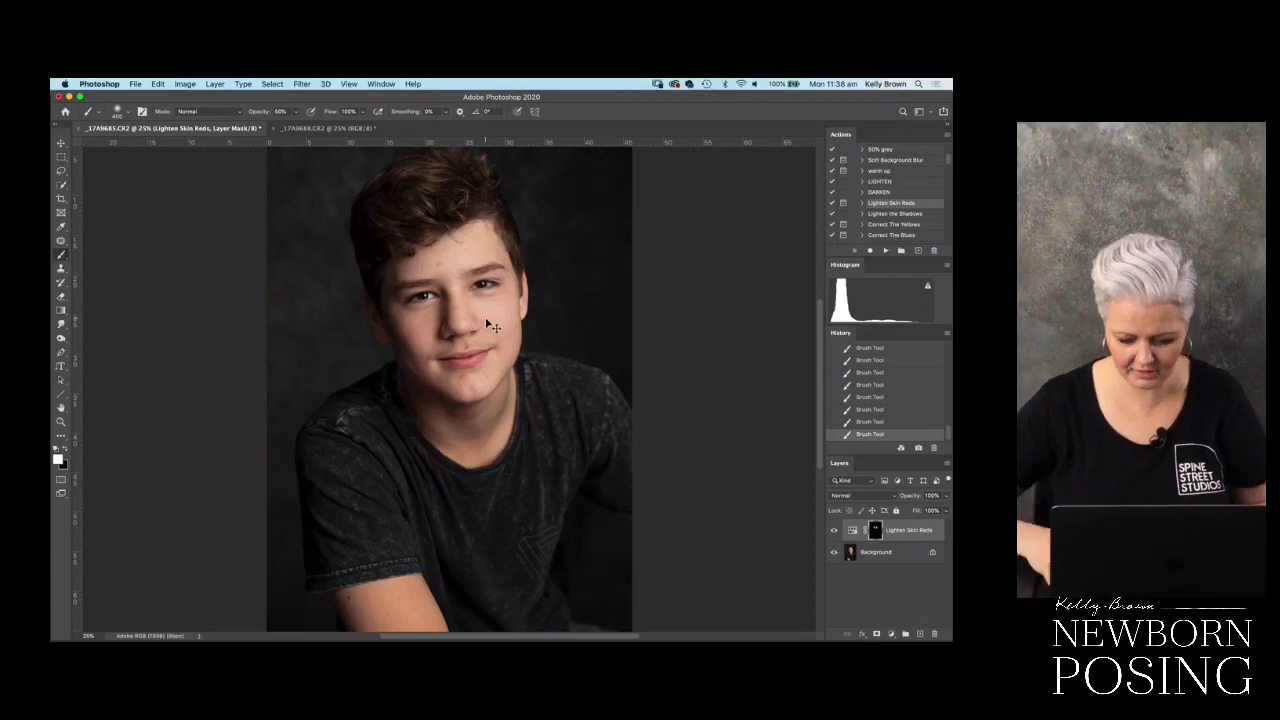
- Extend the Lighten Skin Reds mask painting over the rest of the boy's face, neck and forearm
{"action": "key", "text": "super+equal"}
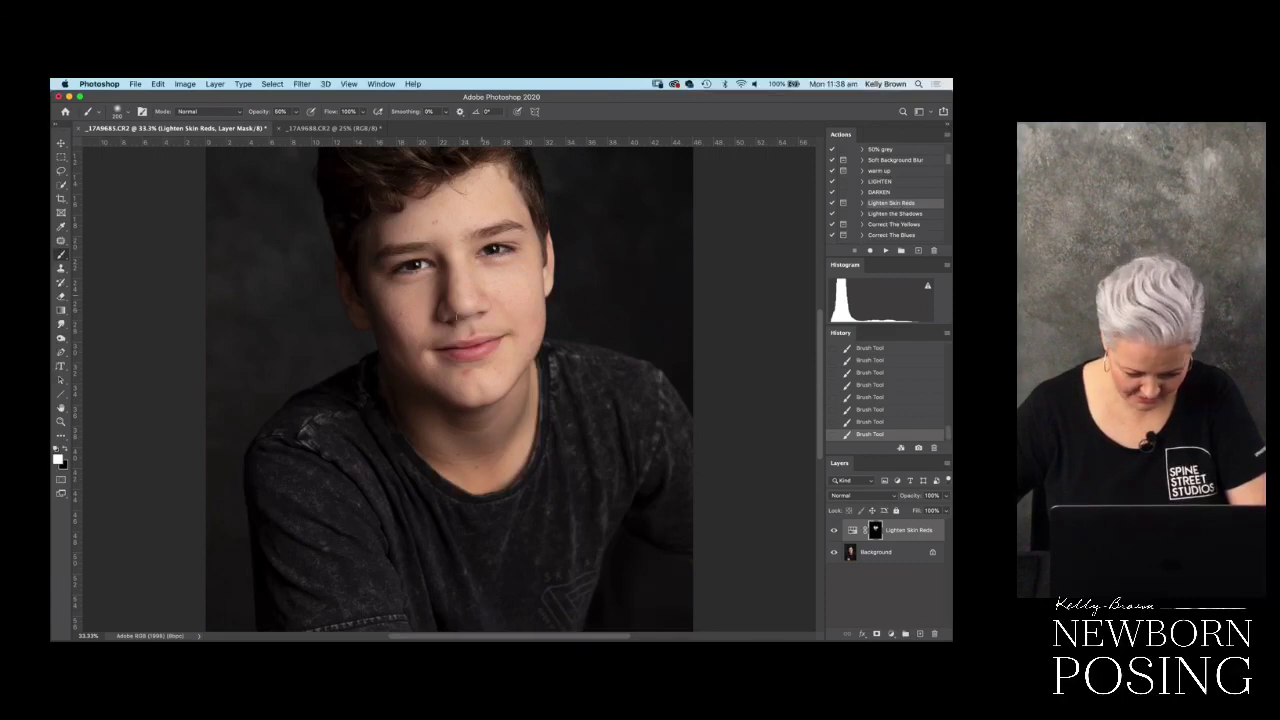
{"action": "key", "text": "super+equal"}
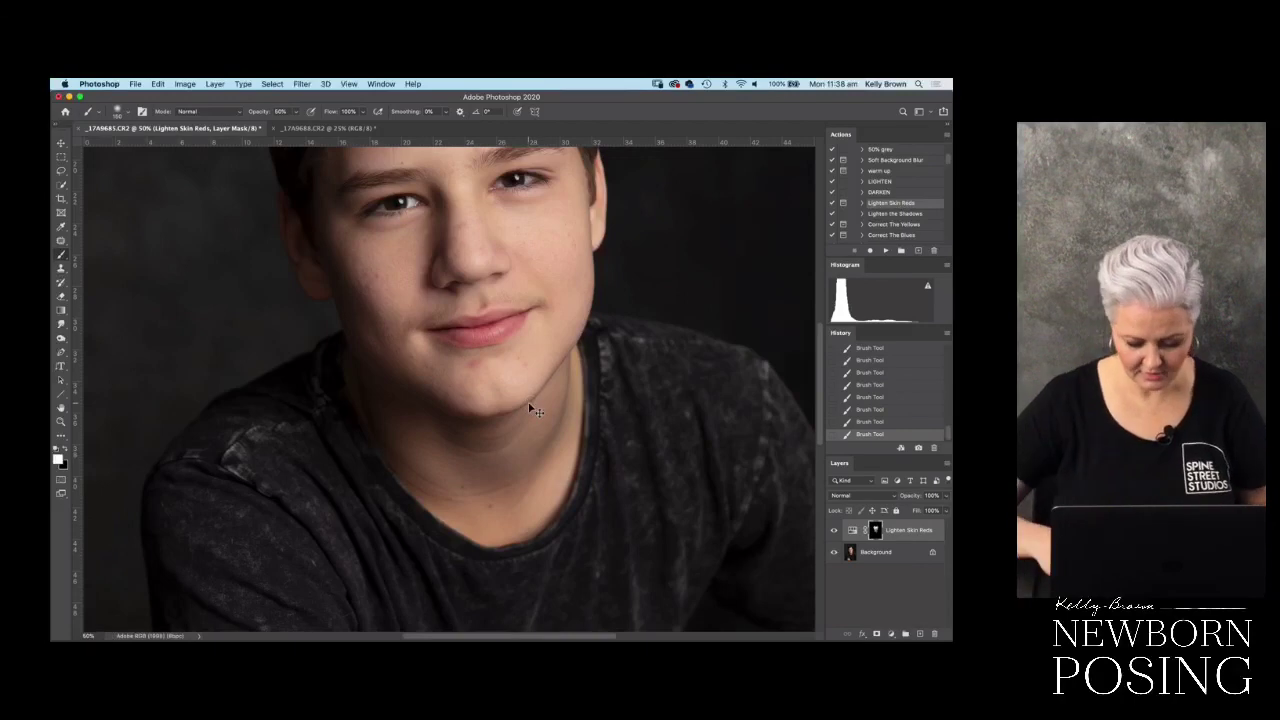
{"action": "key", "text": "super+minus"}
{"action": "scroll", "coordinate": [530, 404], "scroll_direction": "down", "scroll_amount": 5}
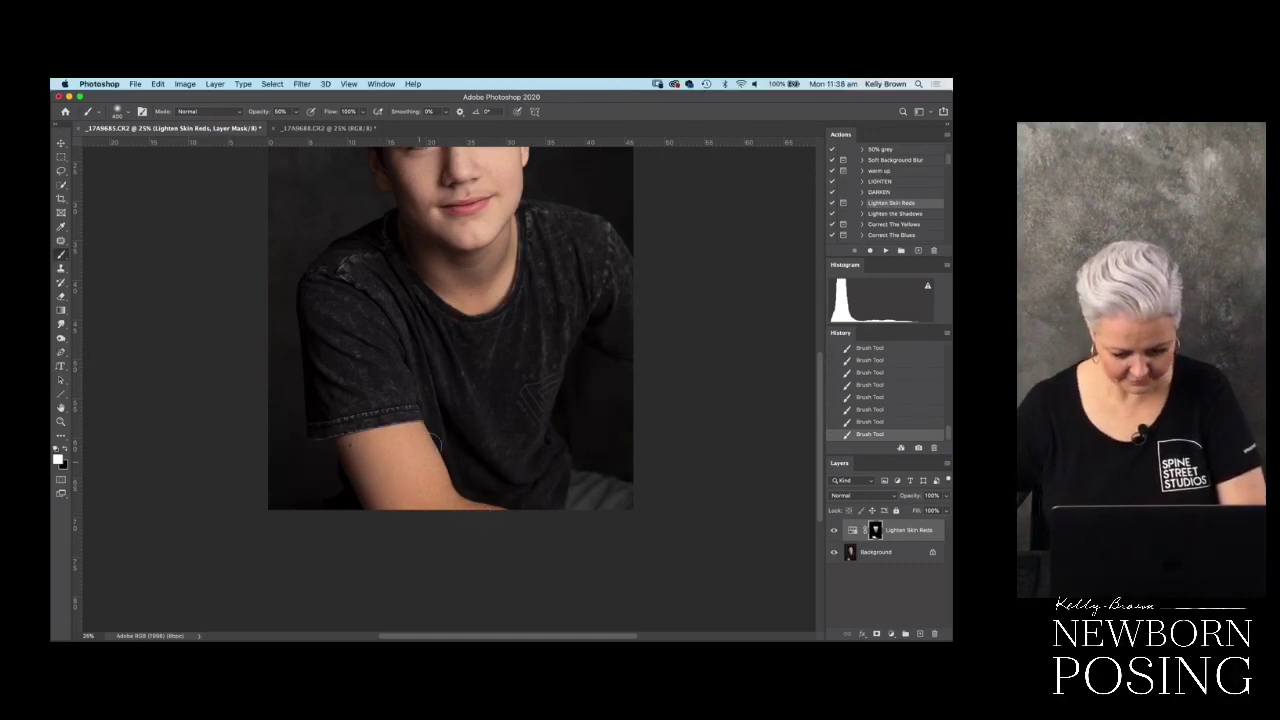
{"action": "key", "text": "super+minus"}
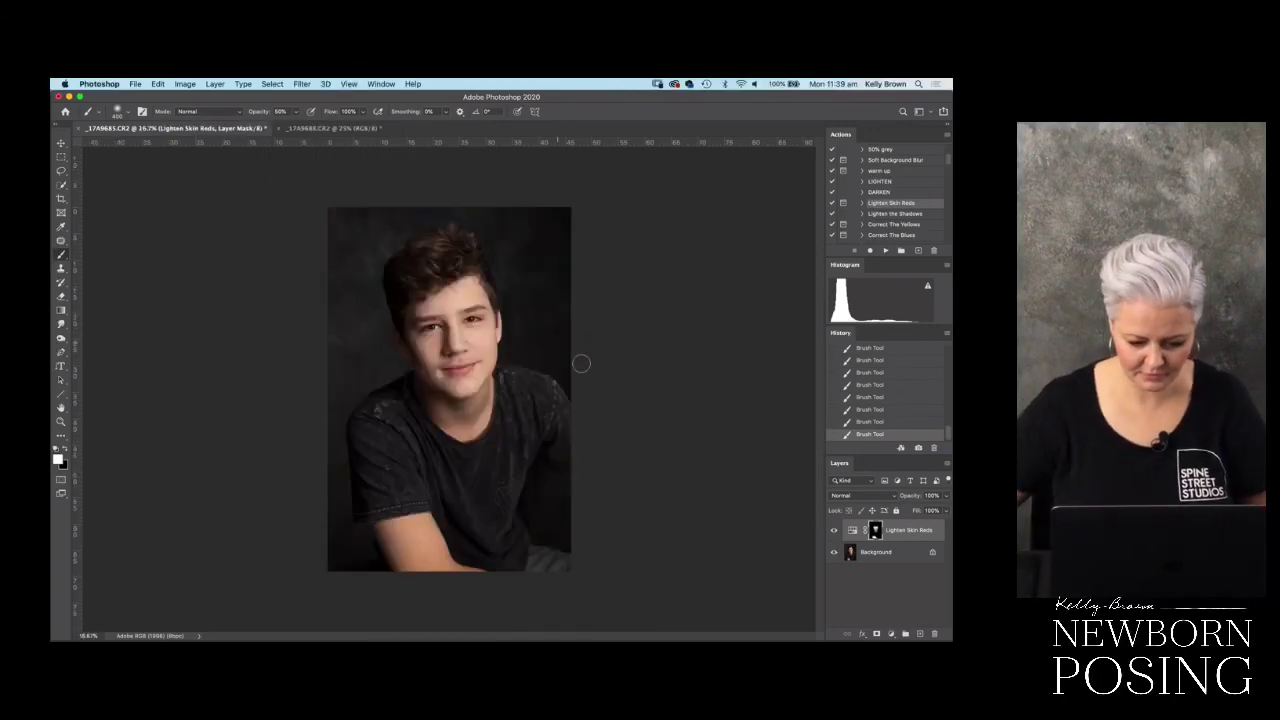
- Merge all visible layers and run the Correct The Blues action
{"action": "key", "text": "super+shift+e"}
{"action": "left_click", "coordinate": [889, 235]}
{"action": "left_click", "coordinate": [885, 251]}
{"action": "left_click", "coordinate": [591, 280]}
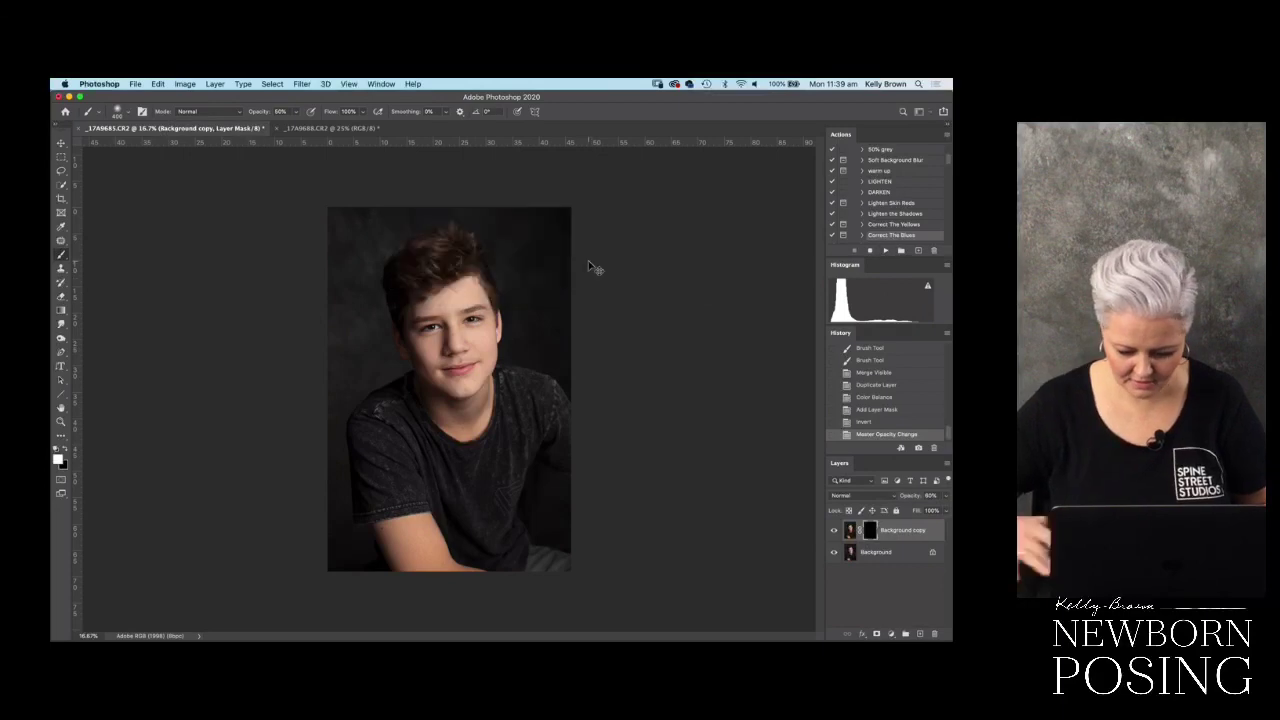
- Paint white over the boy's cheek and neck on the Correct The Blues mask at 57% brush opacity
{"action": "key", "text": "super+plus"}
{"action": "key", "text": "super+plus"}
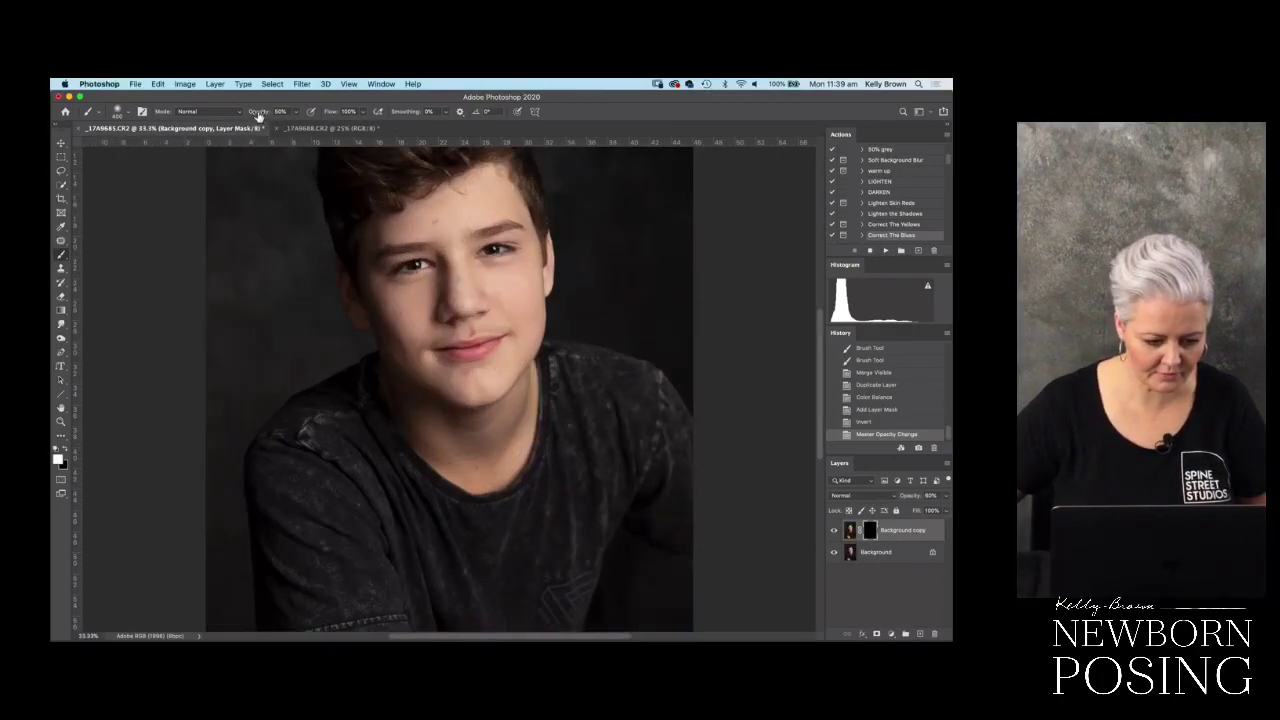
{"action": "scroll", "coordinate": [383, 206], "scroll_direction": "up", "scroll_amount": 2}
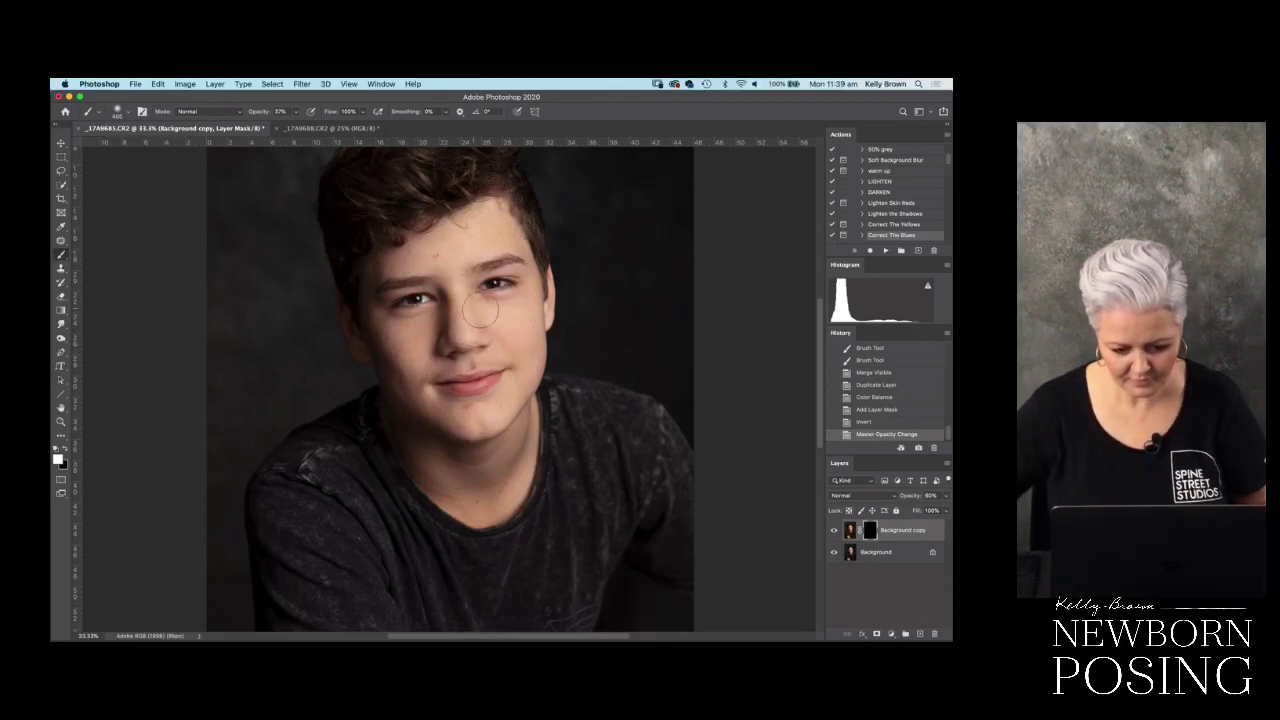
{"action": "left_click", "coordinate": [527, 358]}
{"action": "left_click", "coordinate": [548, 467]}
{"action": "left_click", "coordinate": [497, 487]}
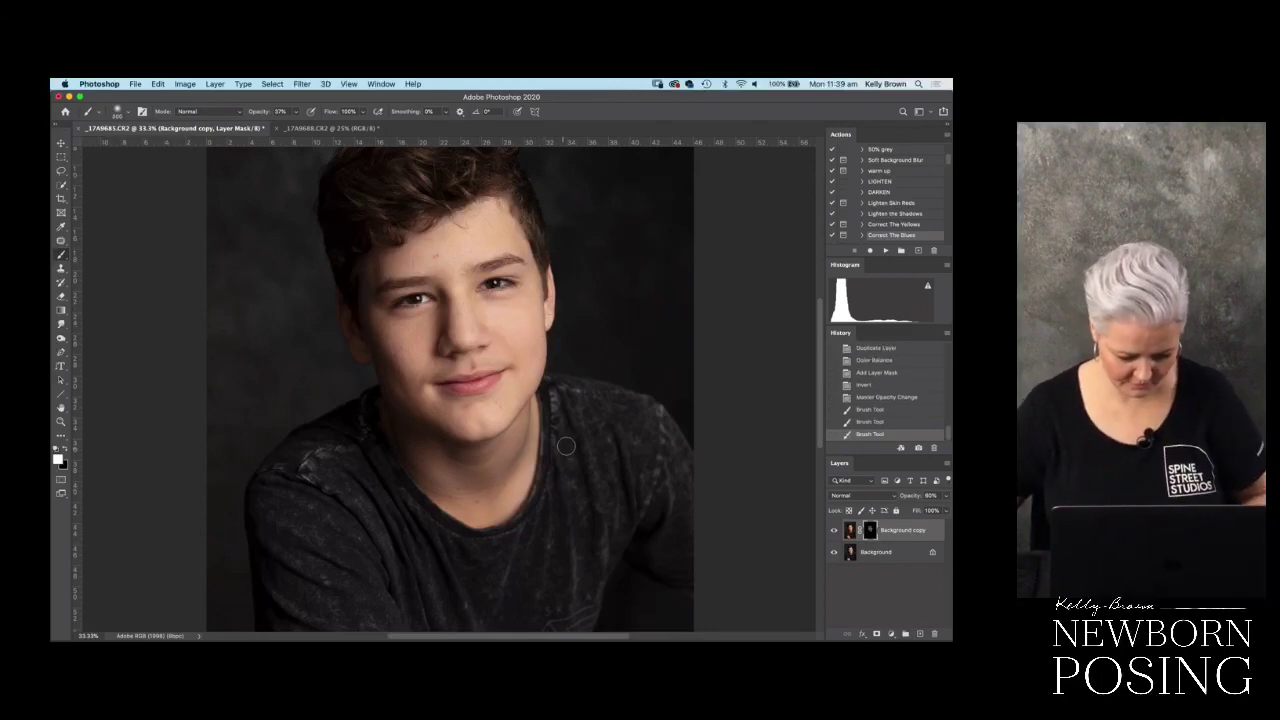
- Undo the last stroke and continue painting the mask over the boy's face, jaw and neck at 22% brush opacity
{"action": "key", "text": "ctrl+z"}
{"action": "left_click", "coordinate": [258, 116]}
{"action": "type", "text": "22"}
{"action": "key", "text": "Return"}
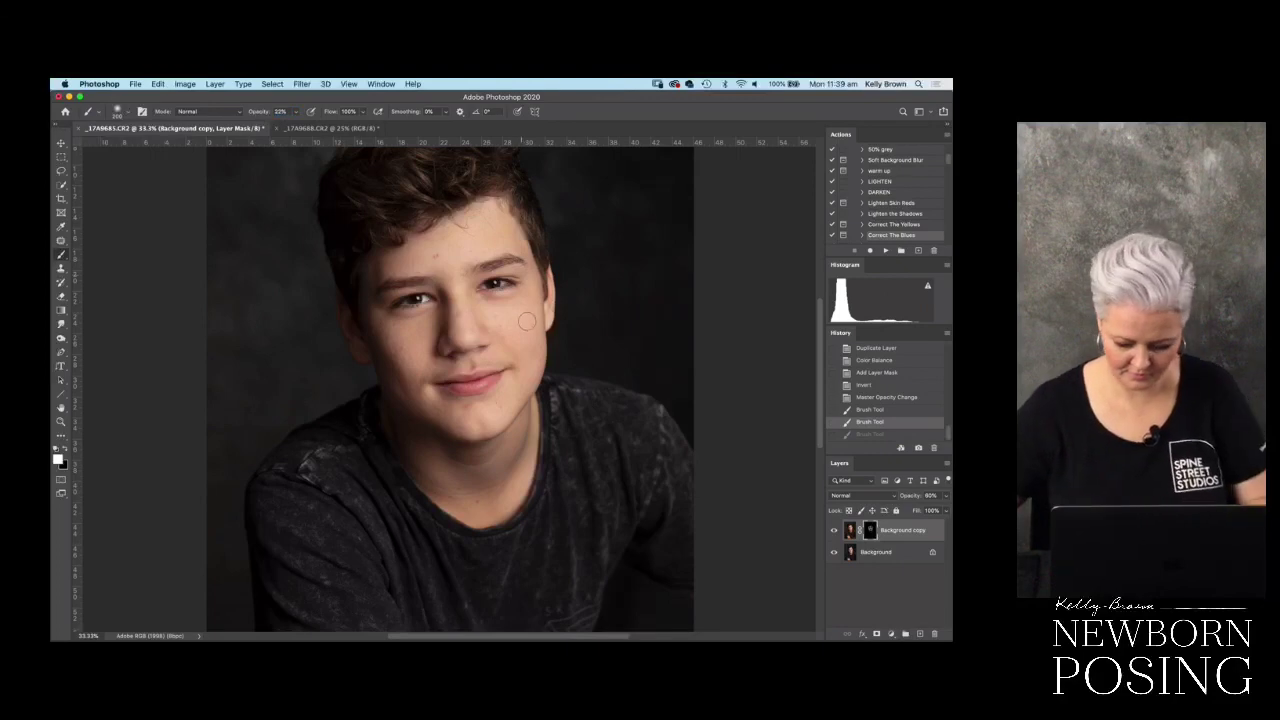
{"action": "left_click", "coordinate": [548, 437]}
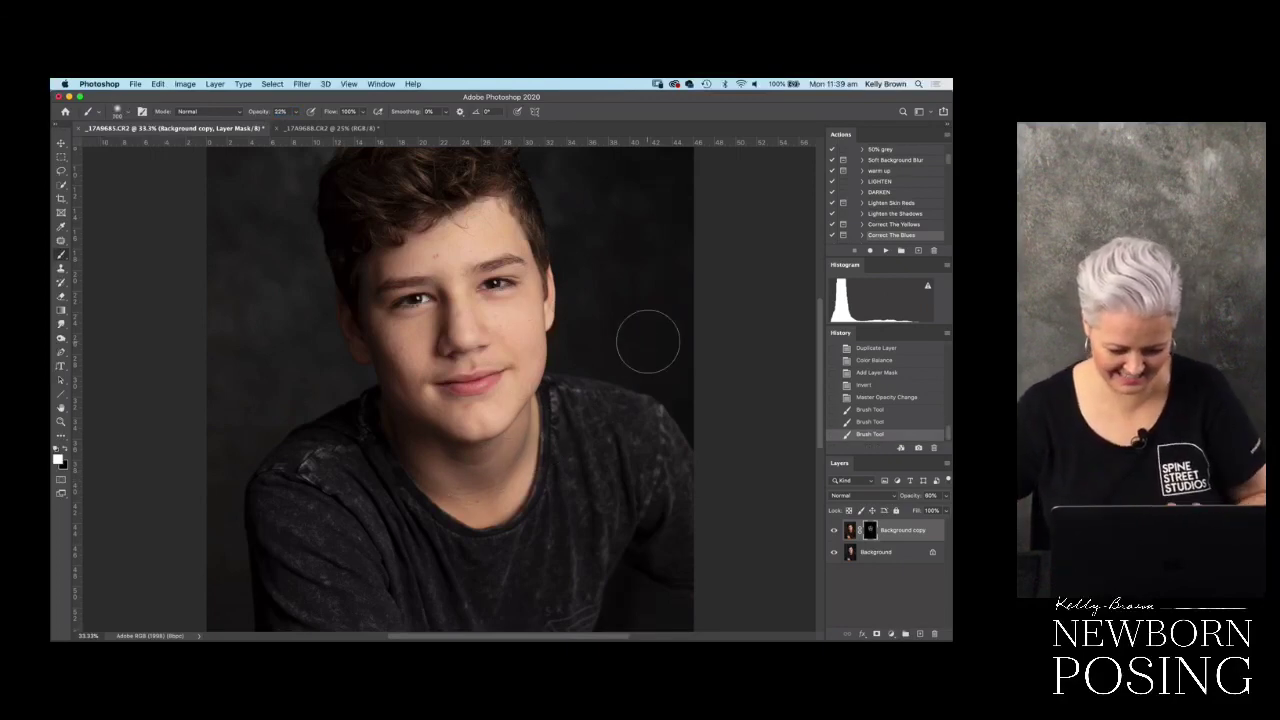
{"action": "left_click", "coordinate": [500, 415]}
{"action": "left_click", "coordinate": [494, 356]}
{"action": "left_click", "coordinate": [496, 352]}
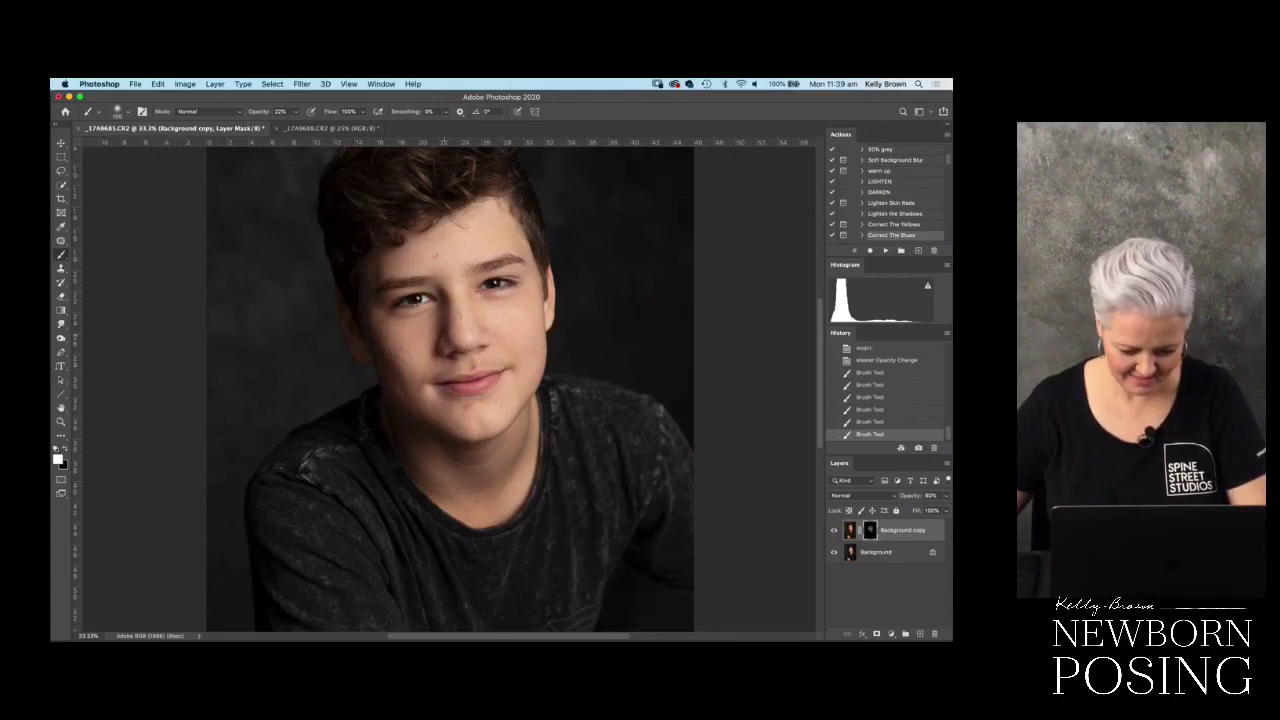
{"action": "left_click", "coordinate": [496, 362]}
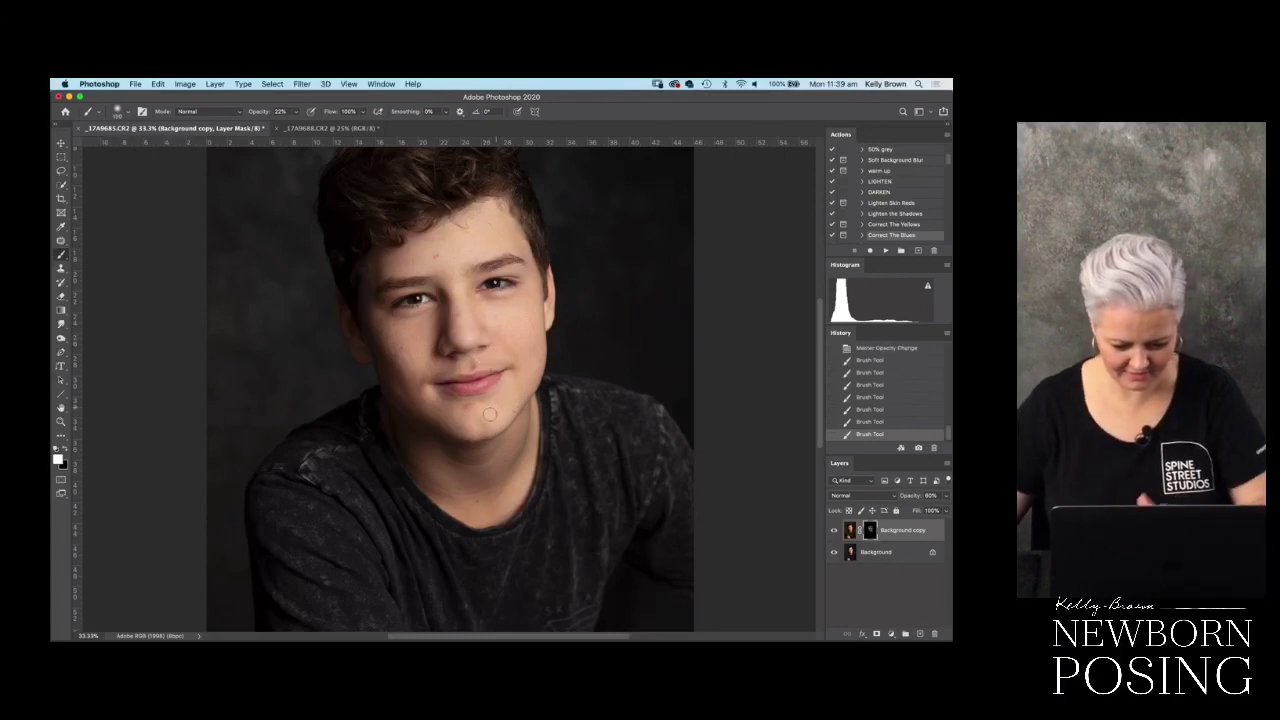
{"action": "left_click", "coordinate": [497, 424]}
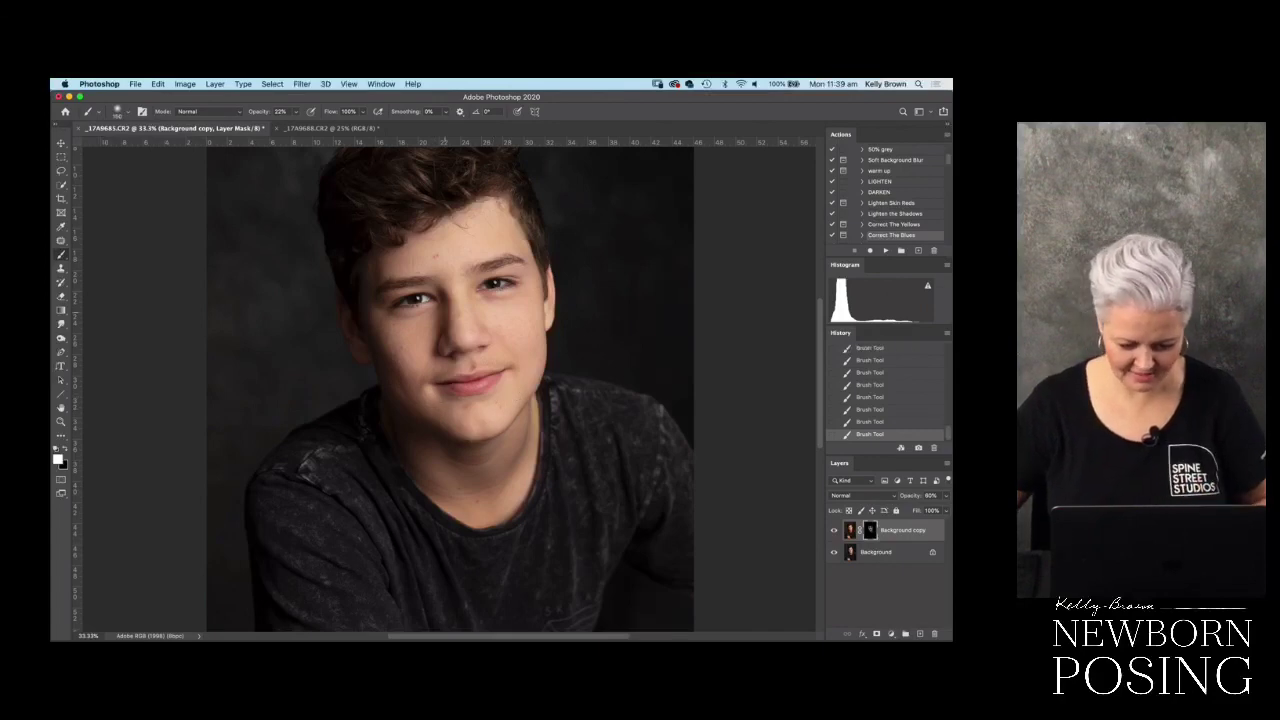
- Merge all visible layers and run the 50% grey action
{"action": "key", "text": "super+minus"}
{"action": "key", "text": "super+shift+e"}
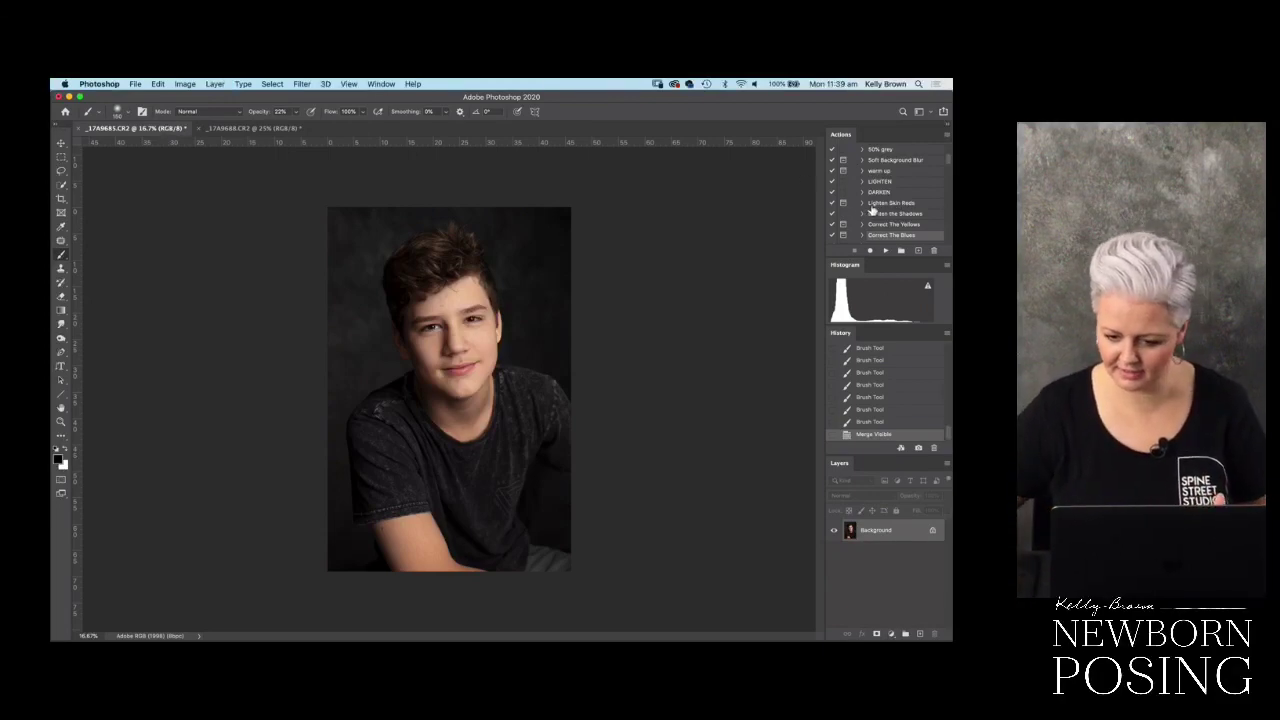
{"action": "left_click", "coordinate": [878, 151]}
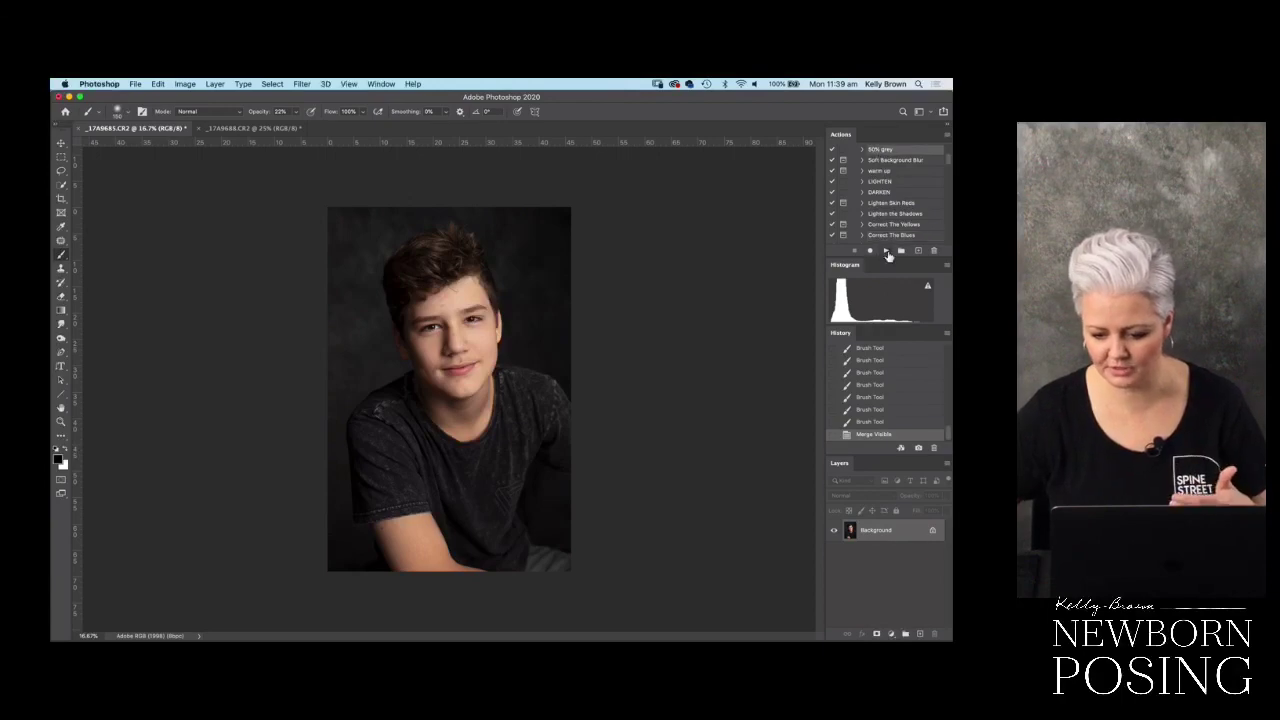
{"action": "left_click", "coordinate": [885, 250]}
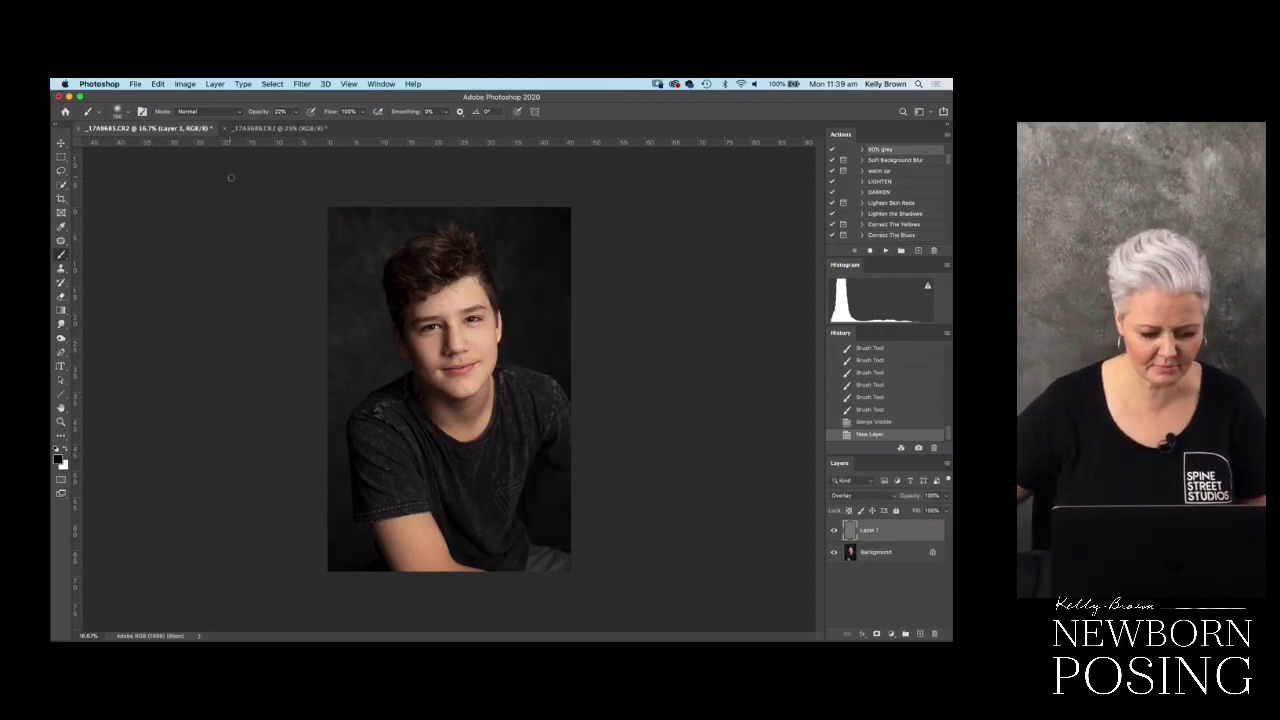
- Dodge the skin around the boy's eyes on the 50% grey layer with a white brush at 3% opacity
{"action": "left_click_drag", "start_coordinate": [268, 116], "coordinate": [261, 117]}
{"action": "key", "text": "x"}
{"action": "key", "text": "super+plus"}
{"action": "key", "text": "super+plus"}
{"action": "key", "text": "super+plus"}
{"action": "left_click_drag", "start_coordinate": [481, 325], "coordinate": [503, 382]}
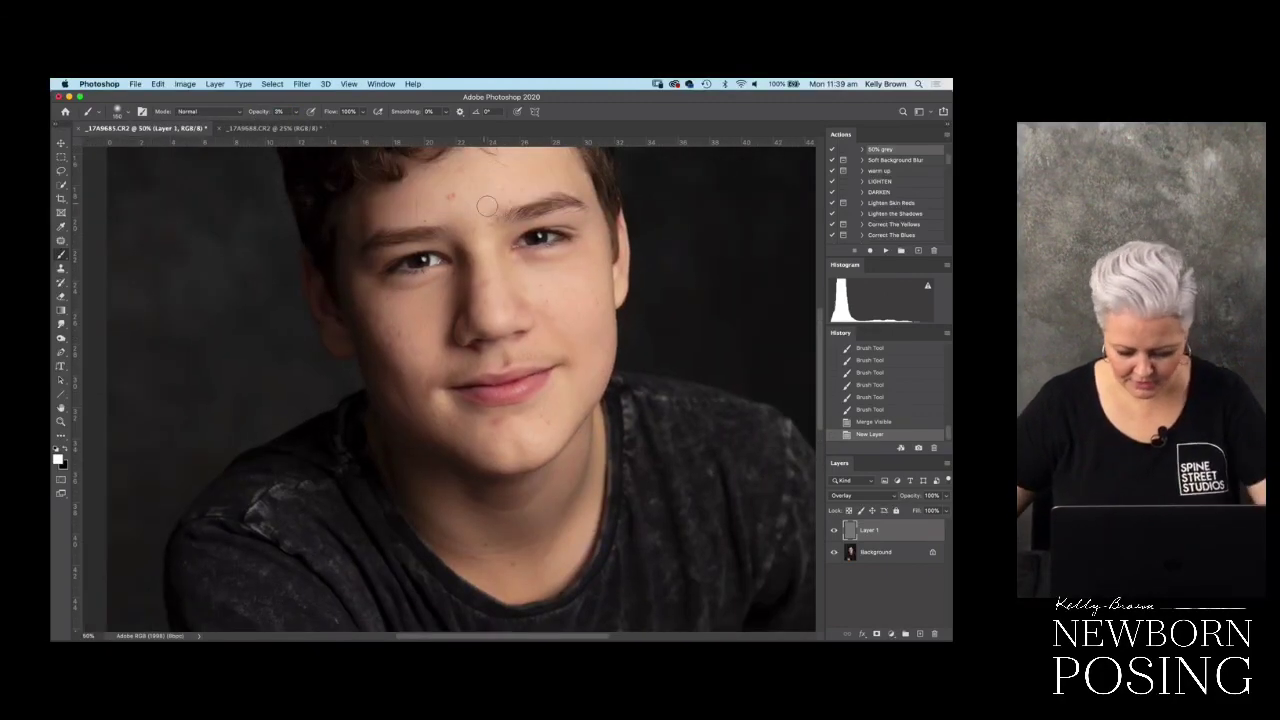
{"action": "left_click", "coordinate": [528, 258]}
{"action": "left_click", "coordinate": [540, 258]}
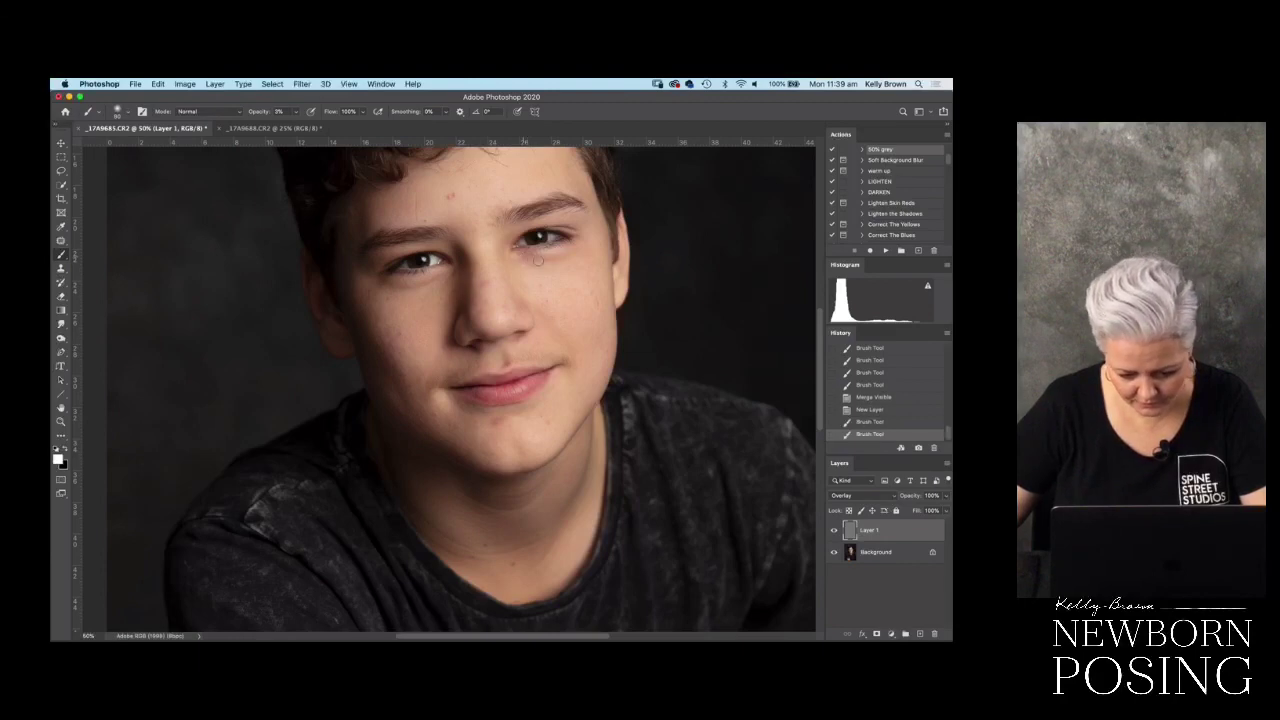
{"action": "left_click", "coordinate": [582, 250]}
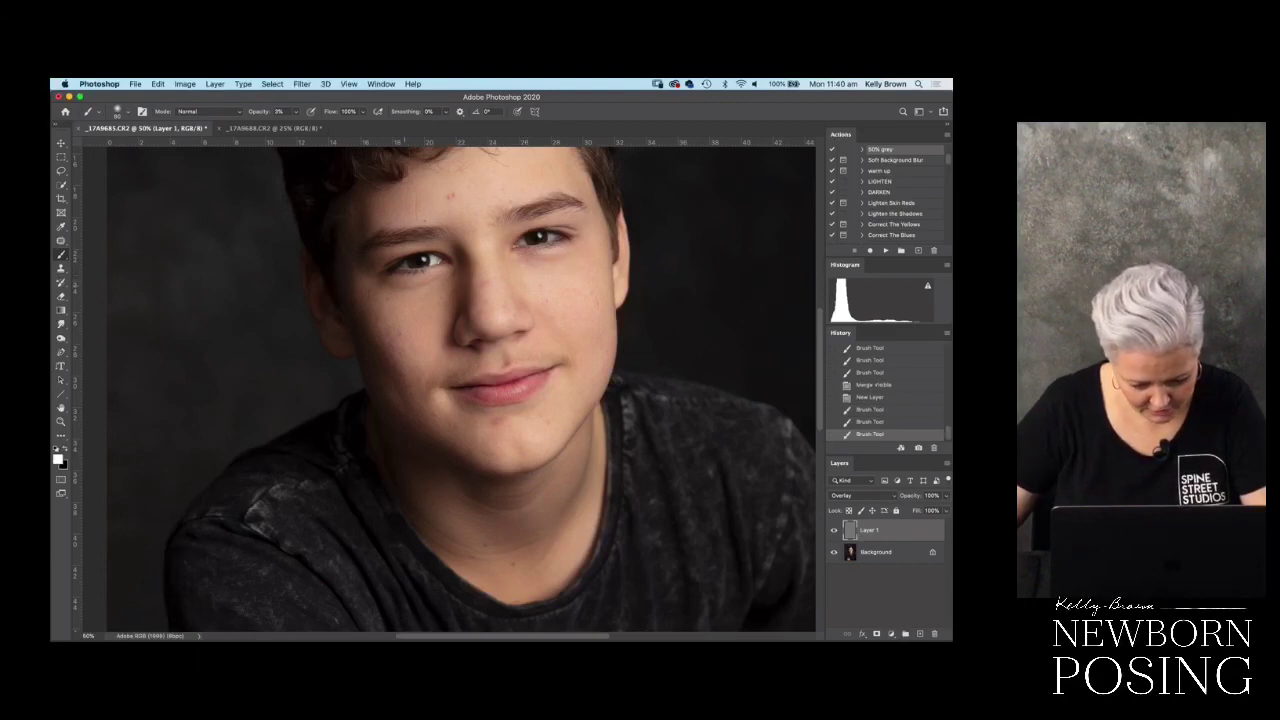
- Dodge uneven shadows around the boy's nose, cheeks, mouth and chin on the 50% grey layer
{"action": "left_click", "coordinate": [497, 247]}
{"action": "key", "text": "super+plus"}
{"action": "left_click", "coordinate": [500, 253]}
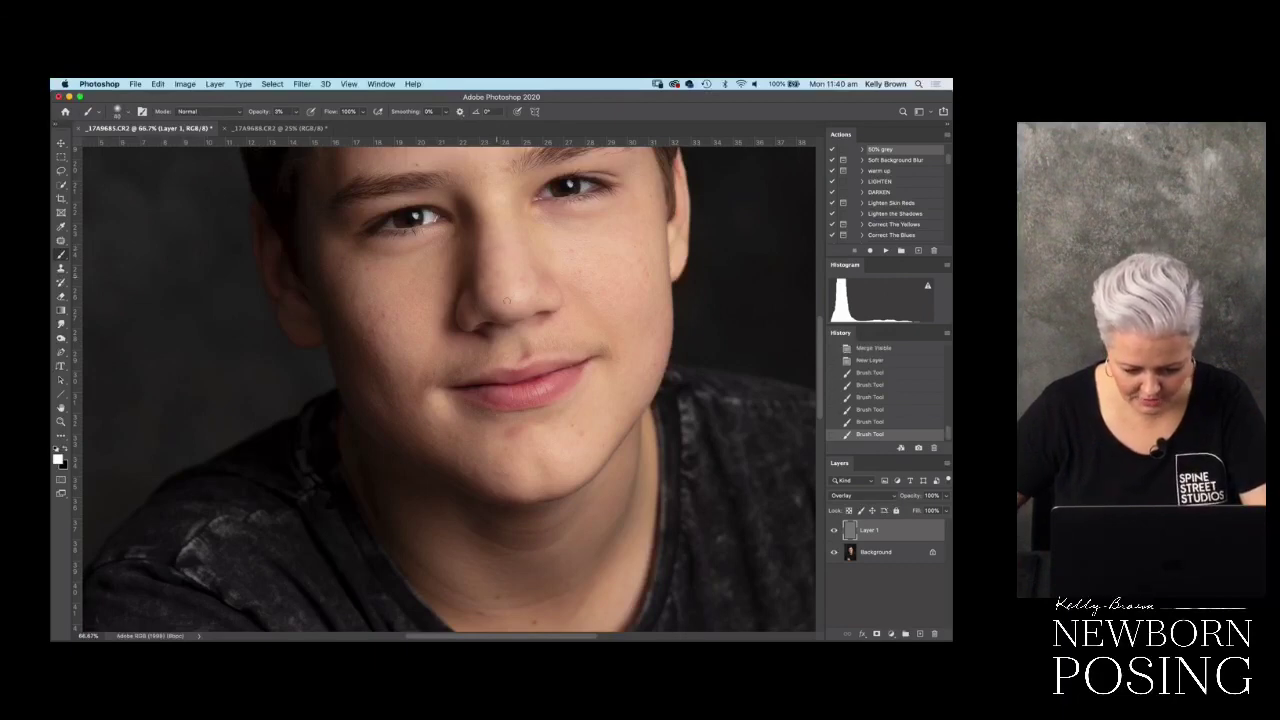
{"action": "left_click", "coordinate": [541, 320]}
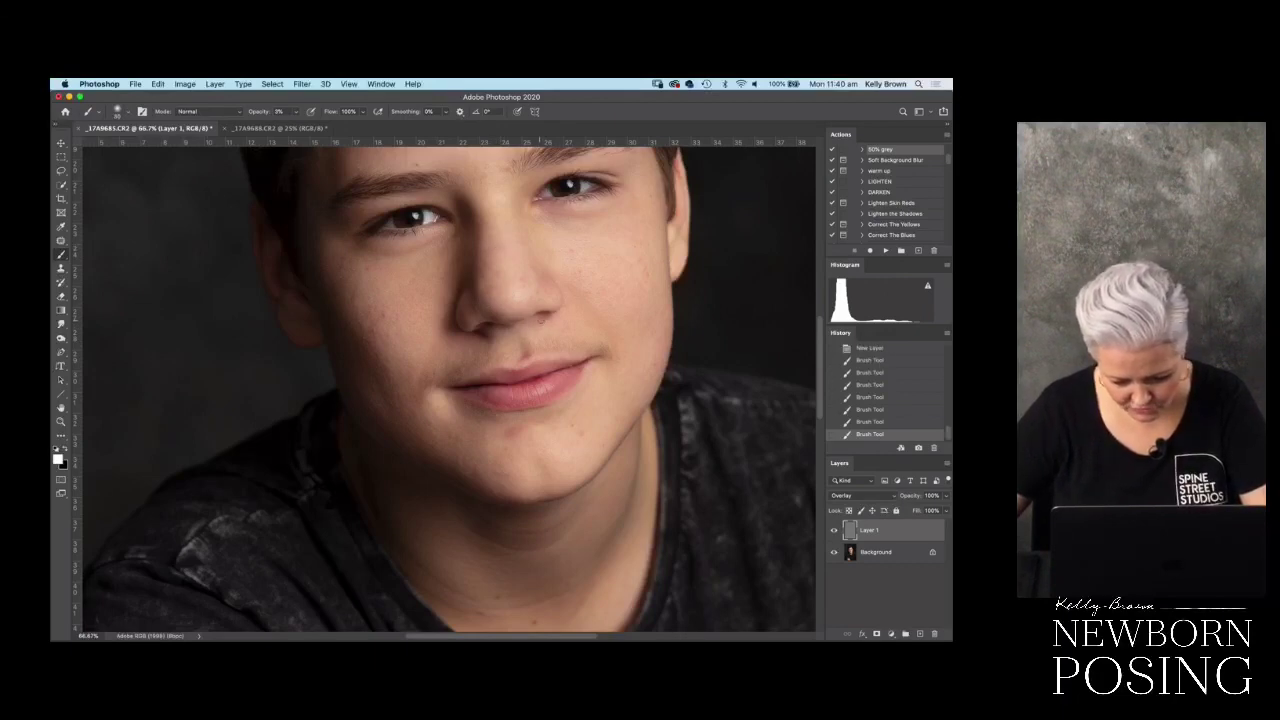
{"action": "left_click", "coordinate": [545, 290]}
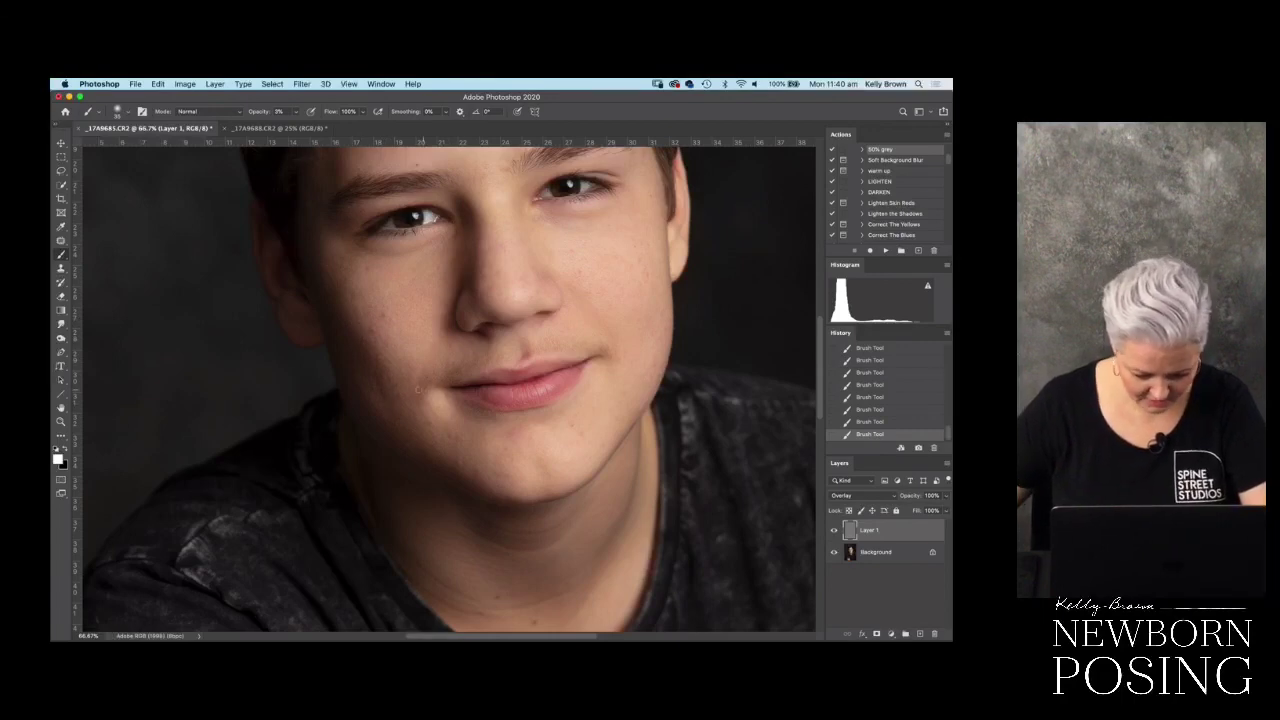
{"action": "key", "text": "super+plus"}
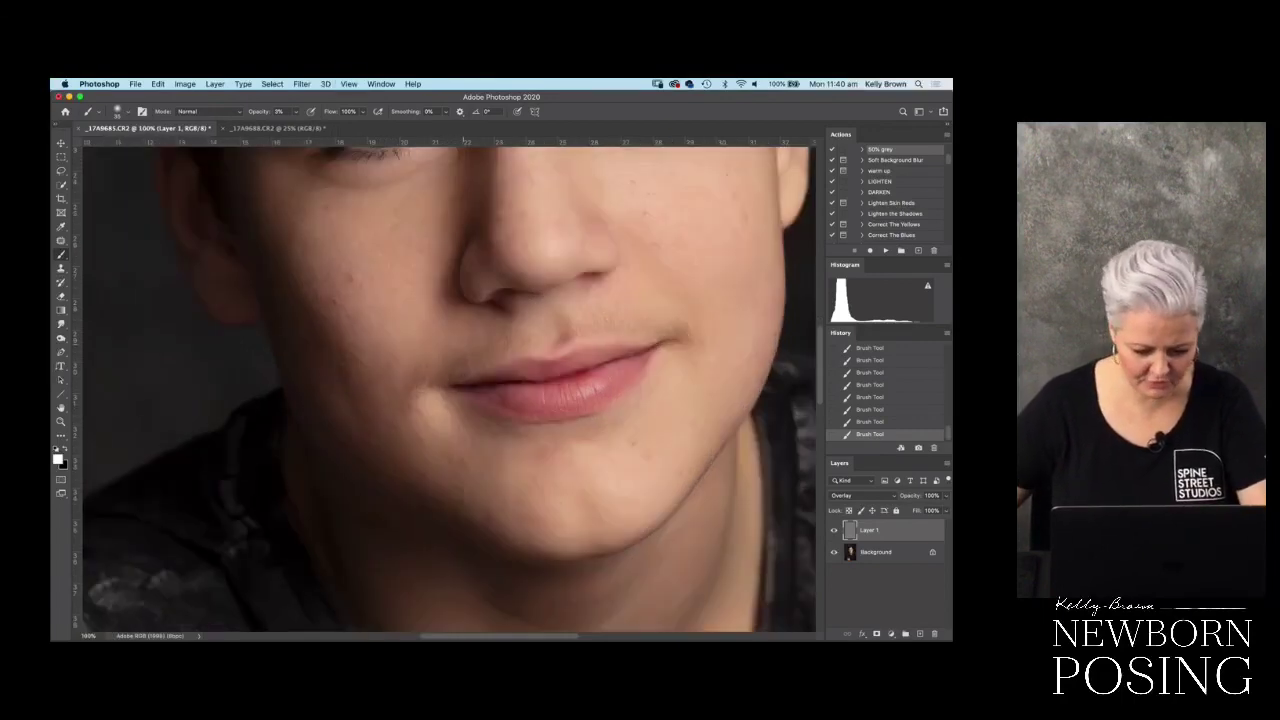
{"action": "left_click_drag", "start_coordinate": [466, 349], "coordinate": [467, 272]}
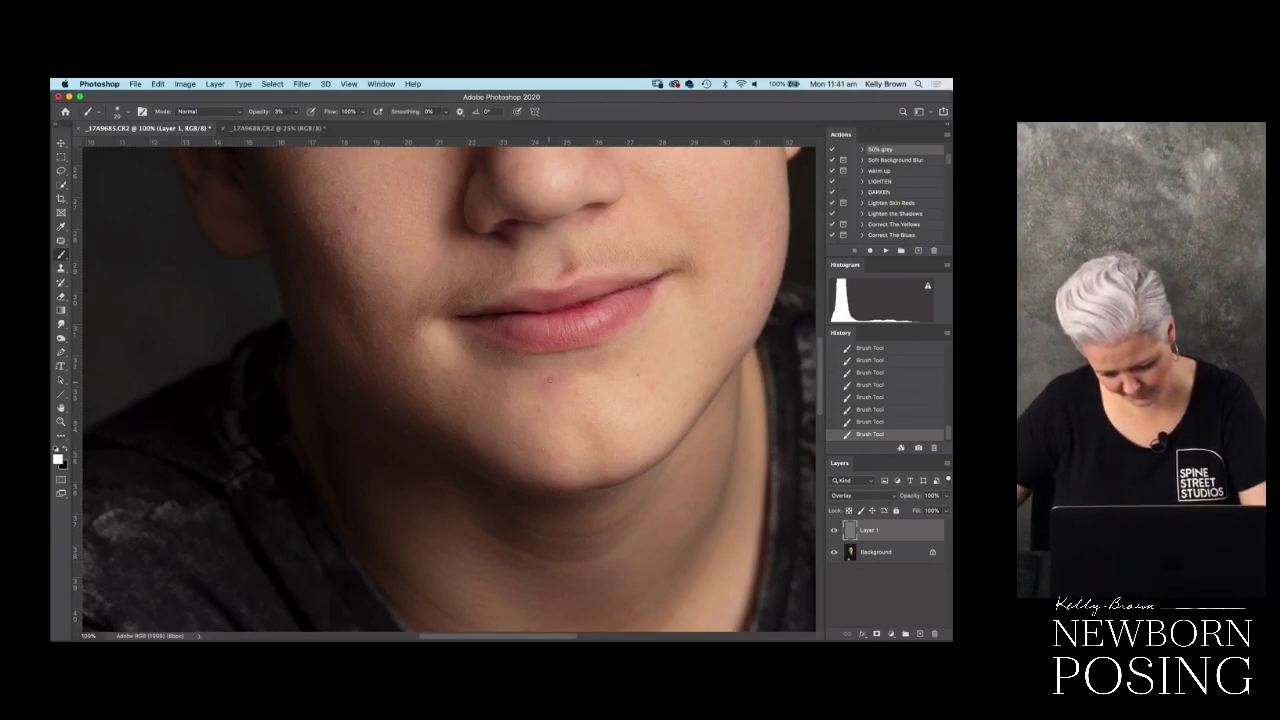
- Compare the boy's face with the 50% grey layer hidden and shown
{"action": "key", "text": "super+0"}
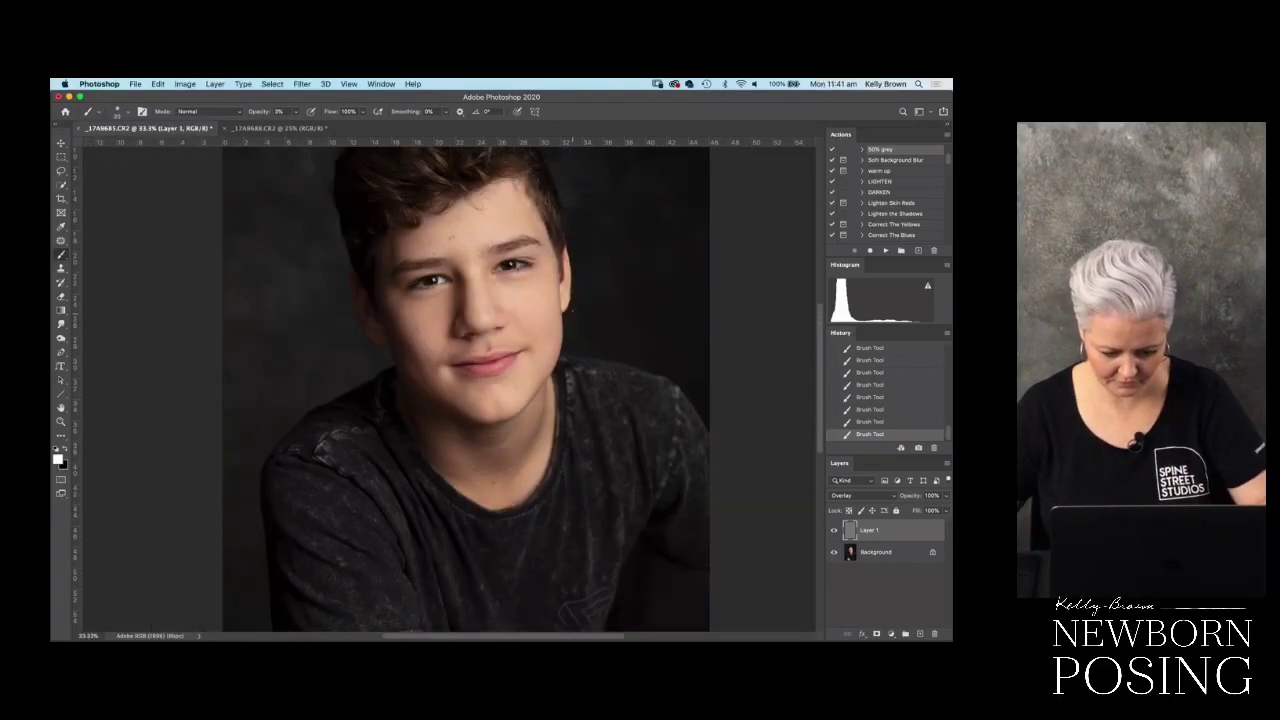
{"action": "left_click", "coordinate": [833, 531]}
{"action": "left_click", "coordinate": [833, 531]}
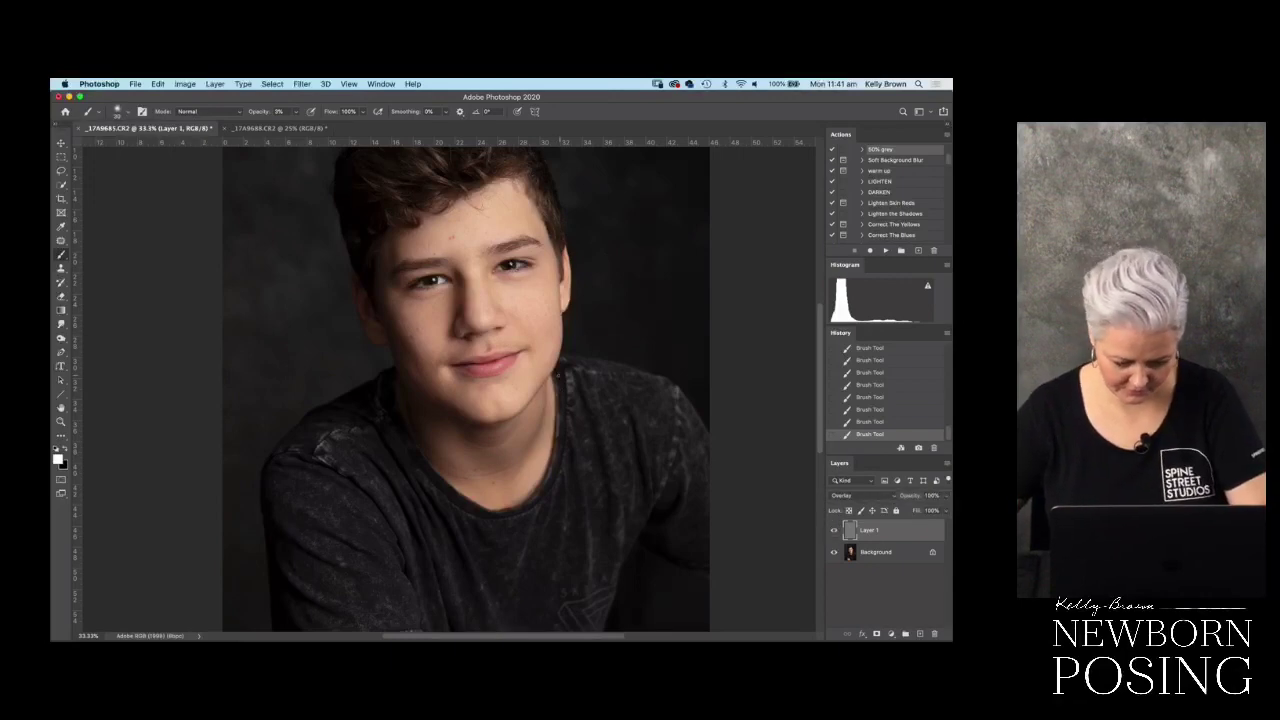
- Dodge and burn the boy's chin and neck with white and black on the 50% grey layer
{"action": "scroll", "coordinate": [520, 306], "scroll_direction": "up", "scroll_amount": 1}
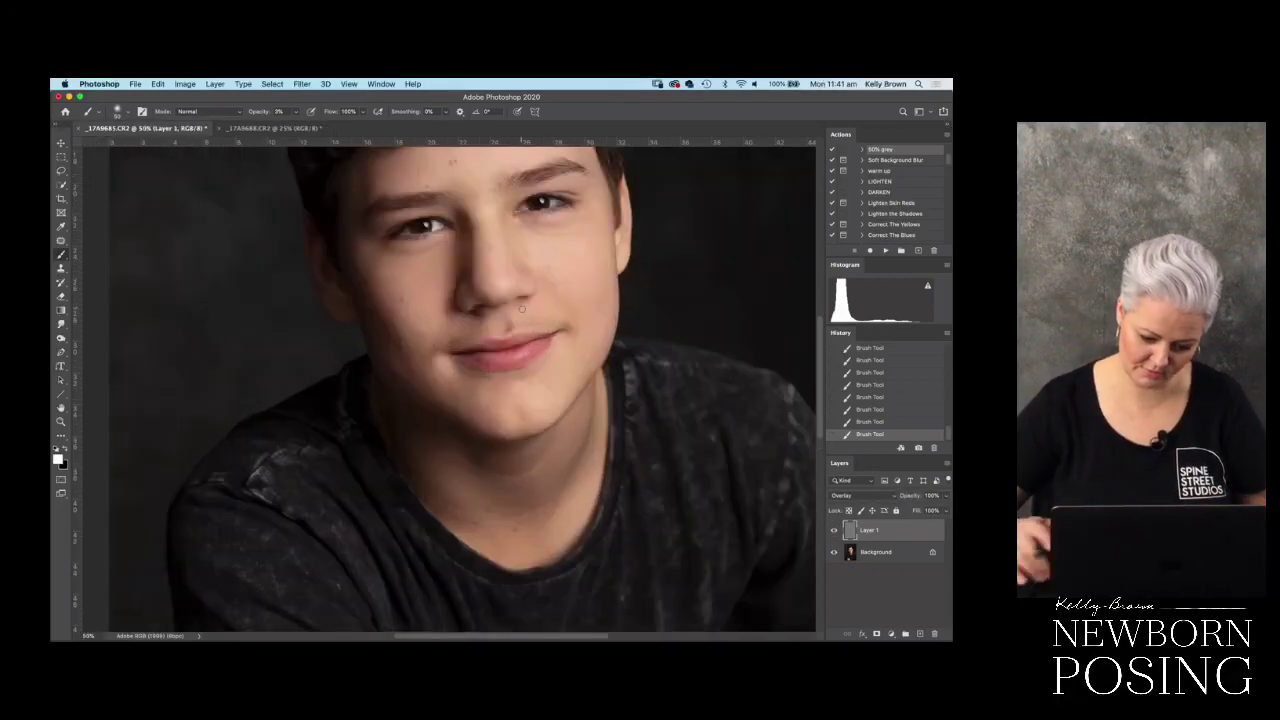
{"action": "scroll", "coordinate": [520, 306], "scroll_direction": "down", "scroll_amount": 2}
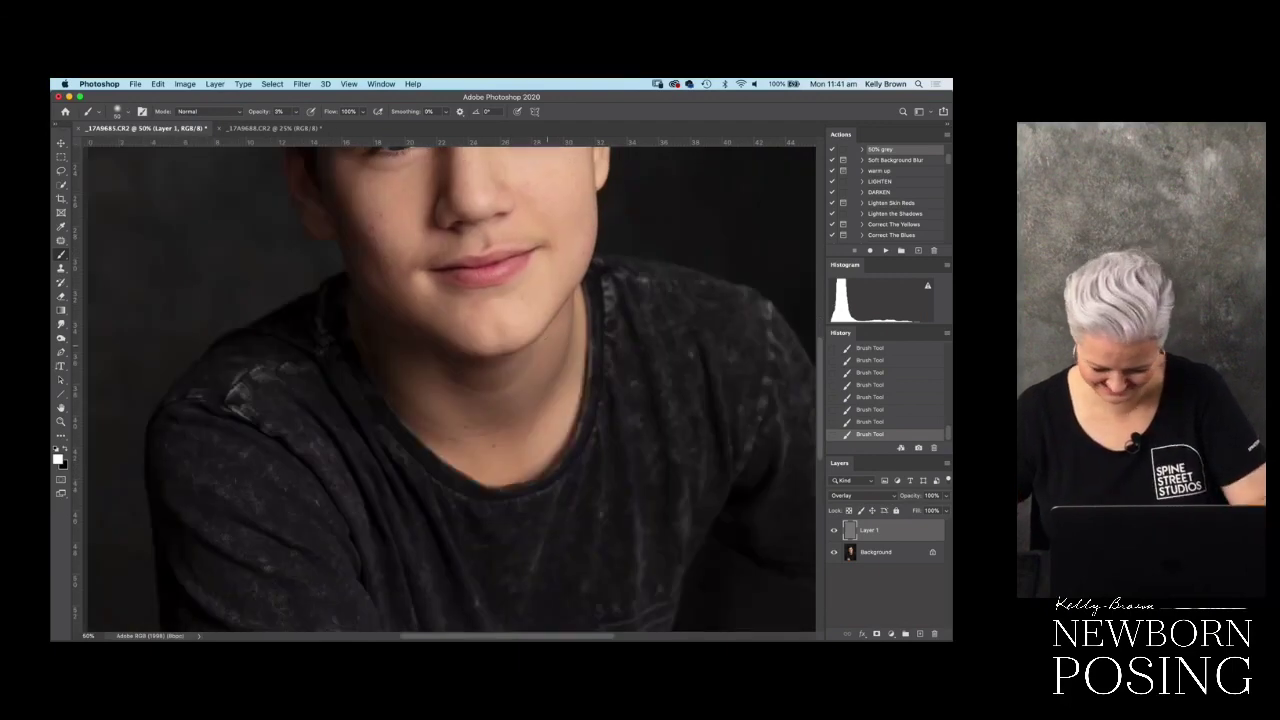
{"action": "key", "text": "x"}
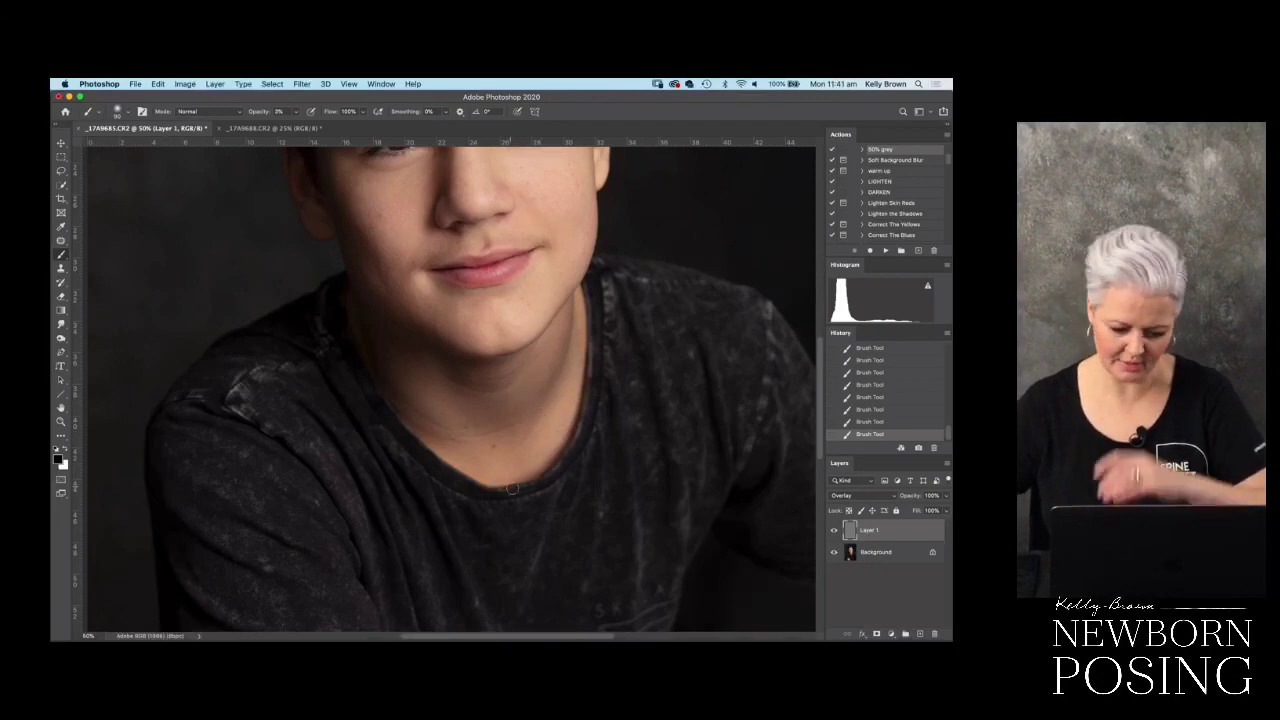
{"action": "key", "text": "super+minus"}
{"action": "key", "text": "super+minus"}
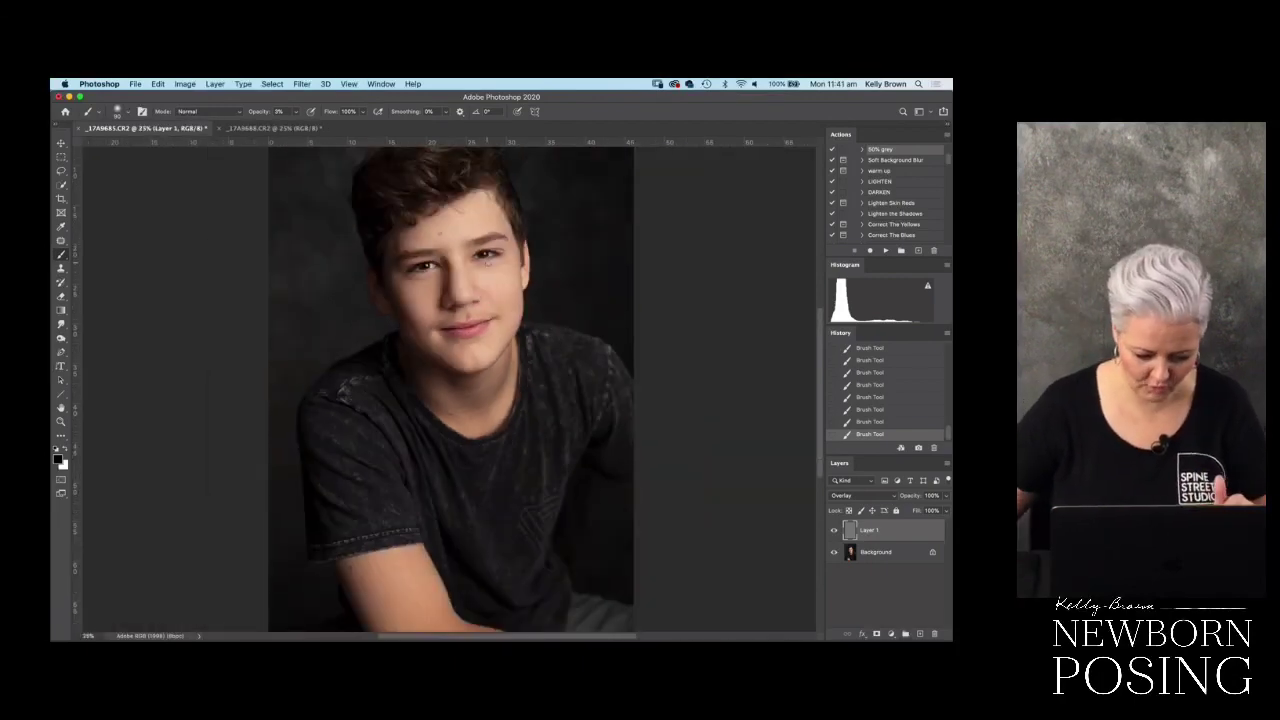
- Brighten the highlights in the boy's hair with white and deepen its shadows with black on the 50% grey layer
{"action": "key", "text": "super+plus"}
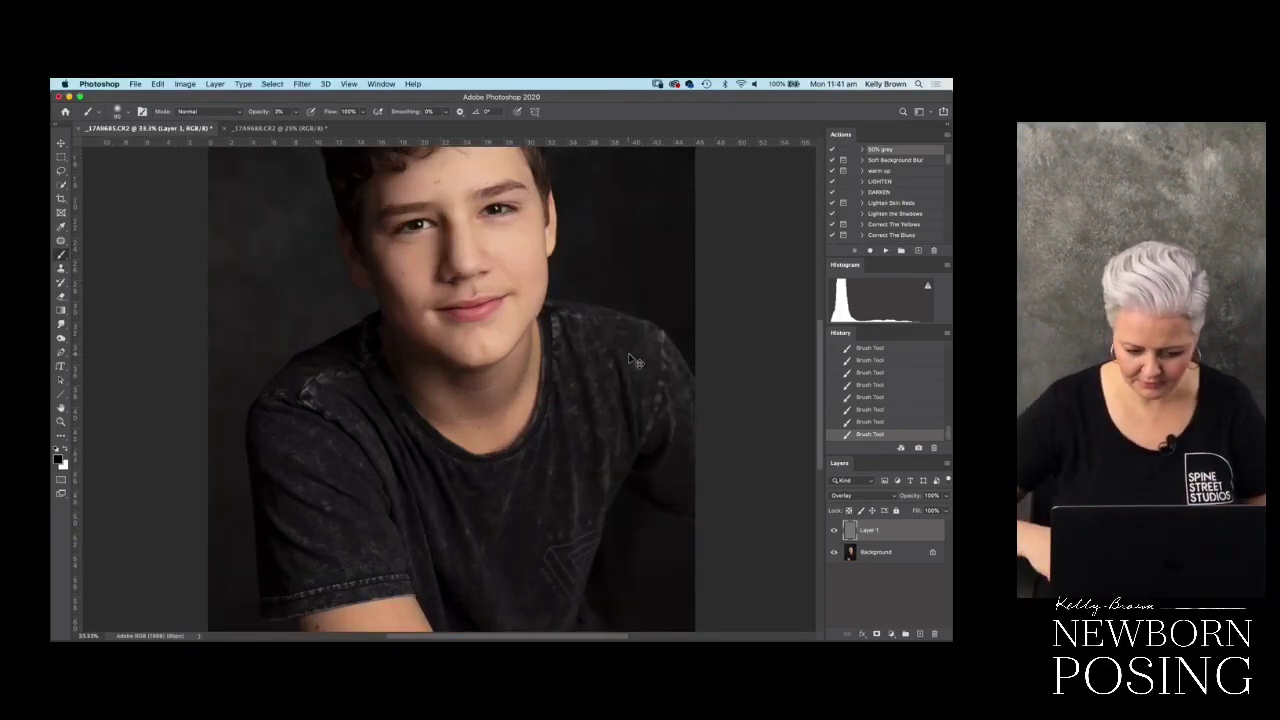
{"action": "key", "text": "super+minus"}
{"action": "key", "text": "super+plus"}
{"action": "key", "text": "super+plus"}
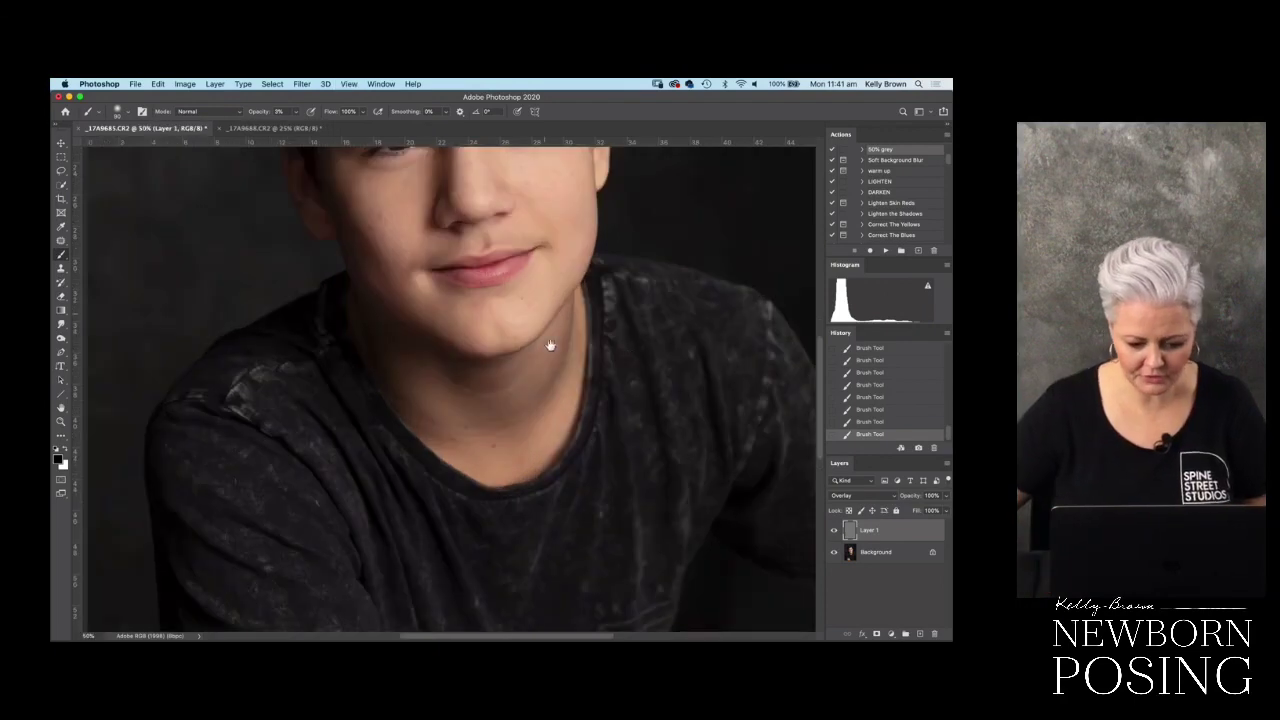
{"action": "scroll", "coordinate": [610, 370], "scroll_direction": "up", "scroll_amount": 10}
{"action": "scroll", "coordinate": [543, 303], "scroll_direction": "up", "scroll_amount": 5}
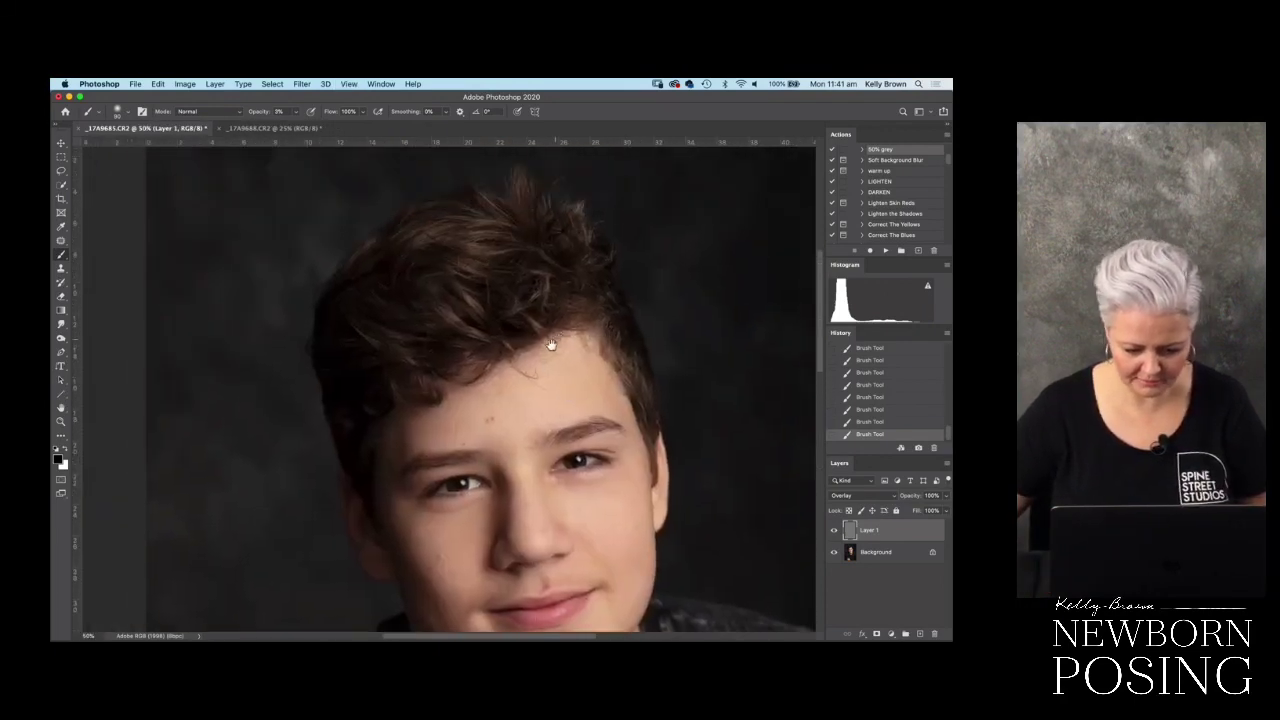
{"action": "key", "text": "x"}
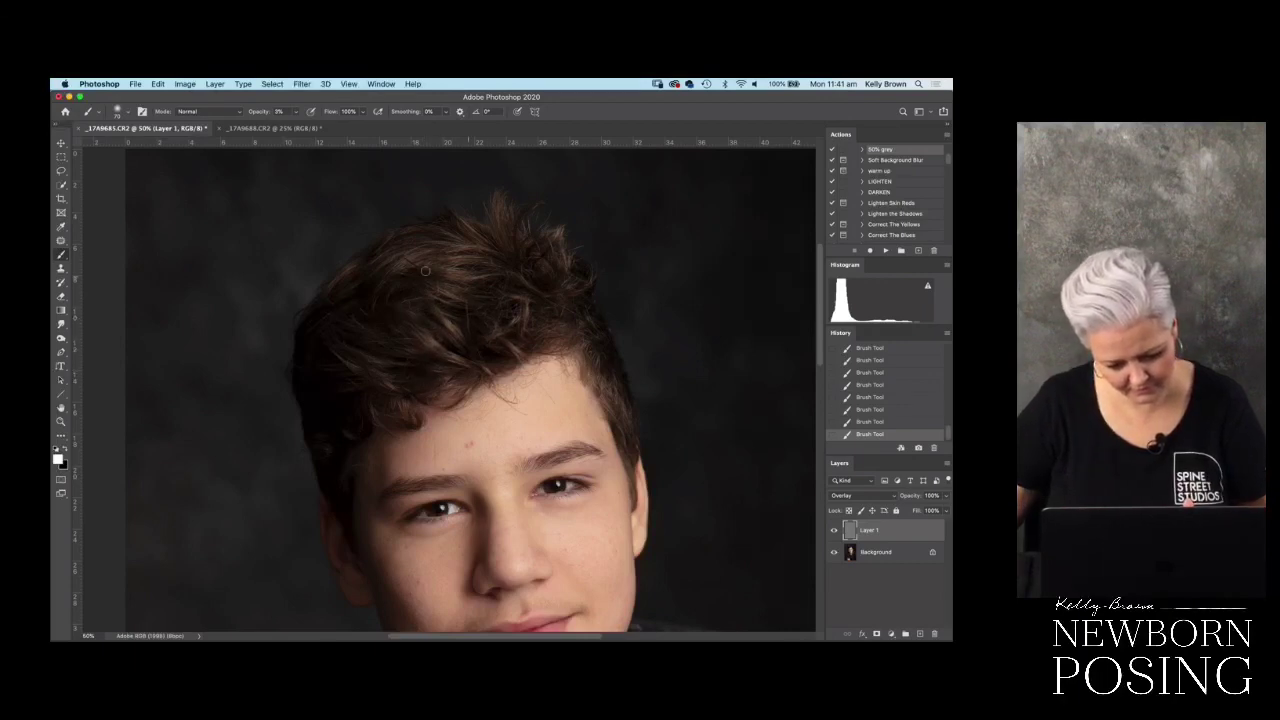
{"action": "key", "text": "x"}
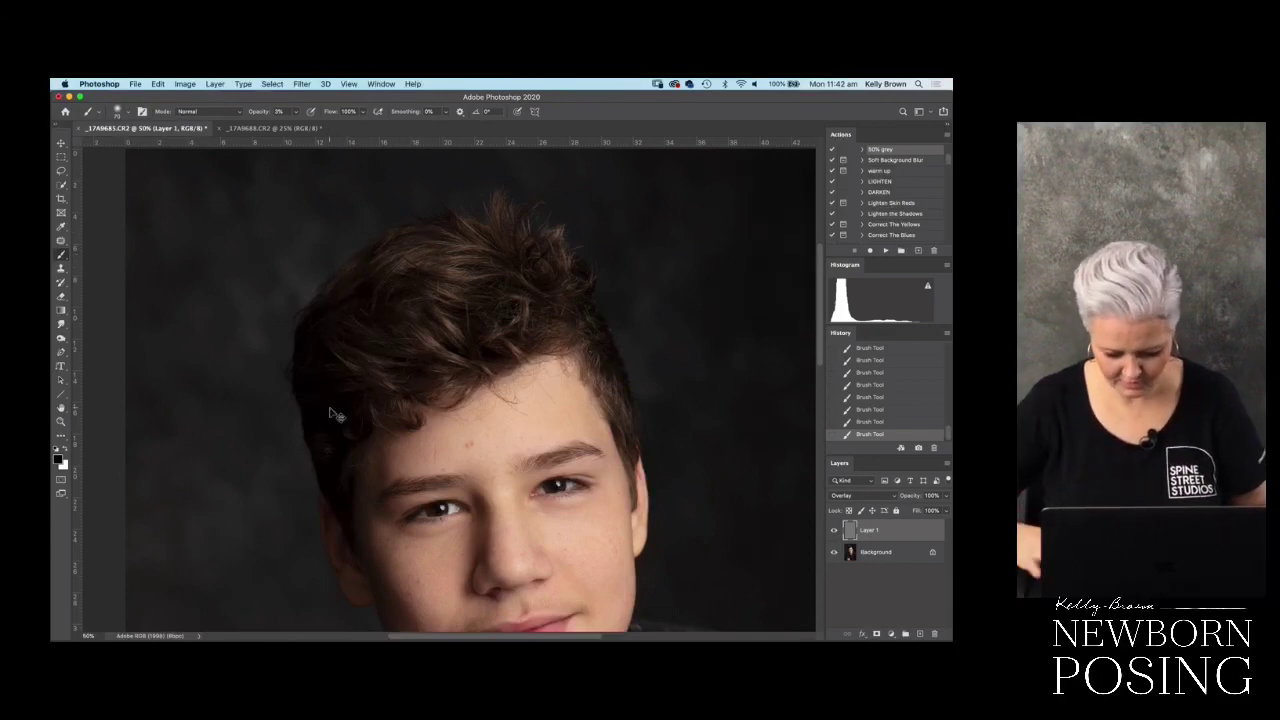
- Compare the whole portrait with and without the 50% grey layer
{"action": "key", "text": "super+minus"}
{"action": "key", "text": "super+minus"}
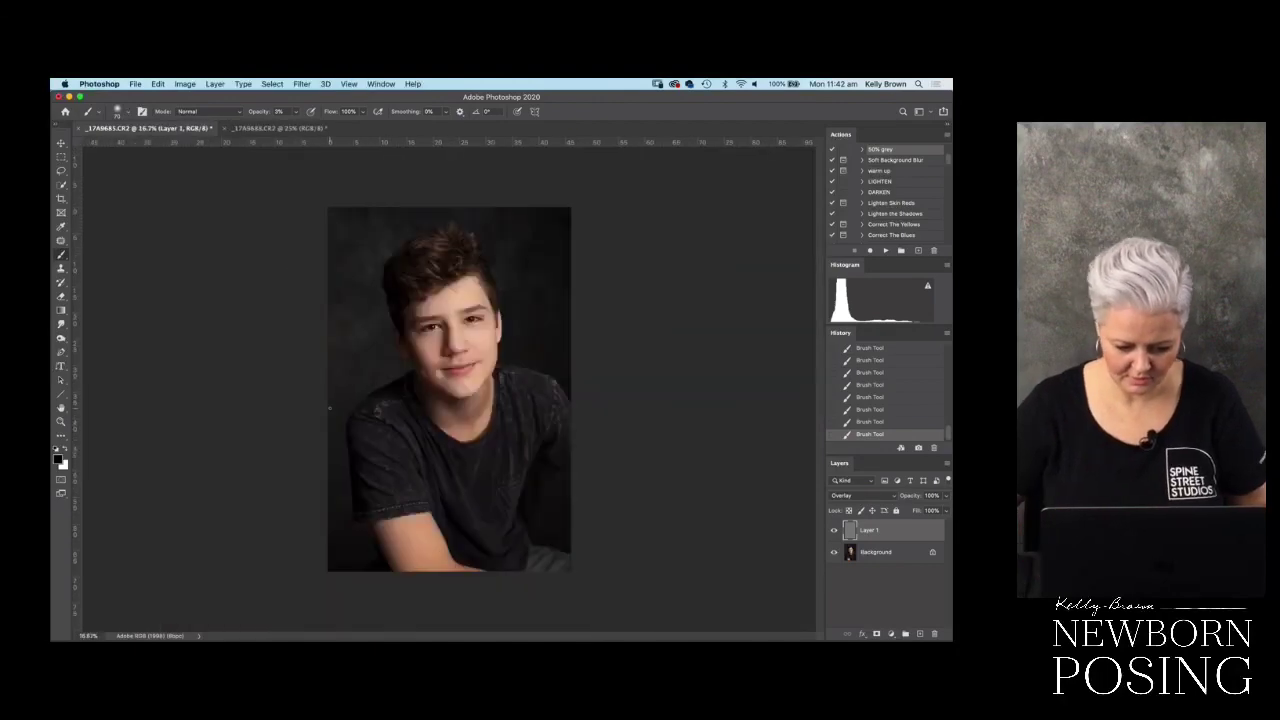
{"action": "left_click", "coordinate": [835, 532]}
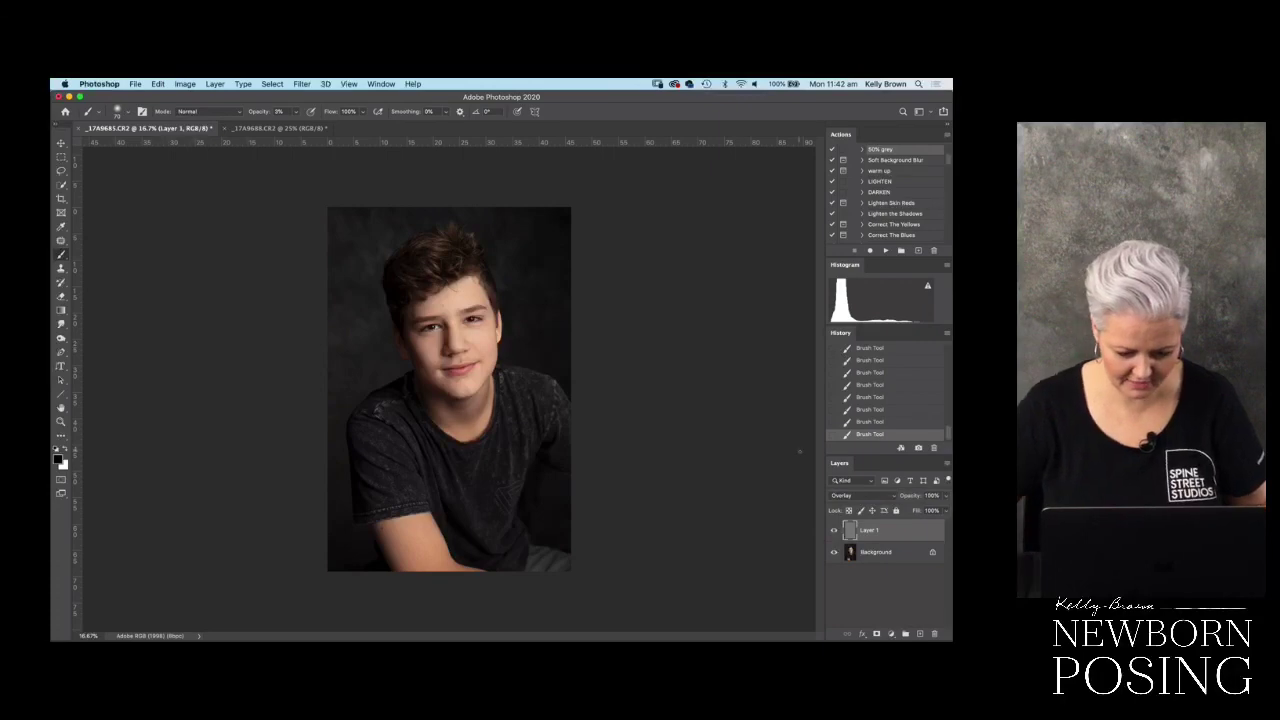
- Refine the burning around the boy's hair with a smaller black brush on the 50% grey layer
{"action": "key", "text": "super+plus"}
{"action": "key", "text": "super+plus"}
{"action": "key", "text": "super+plus"}
{"action": "scroll", "coordinate": [494, 437], "scroll_direction": "up", "scroll_amount": 10}
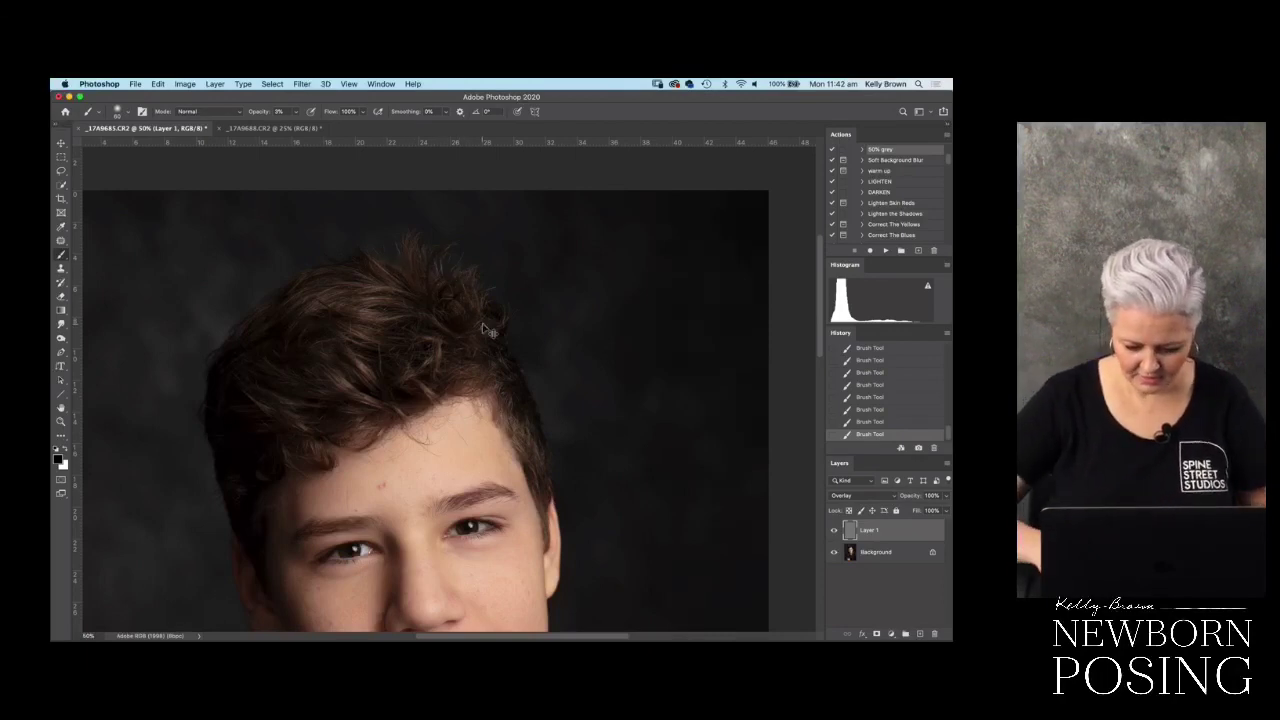
{"action": "key", "text": "super+minus"}
{"action": "key", "text": "super+minus"}
{"action": "key", "text": "super+minus"}
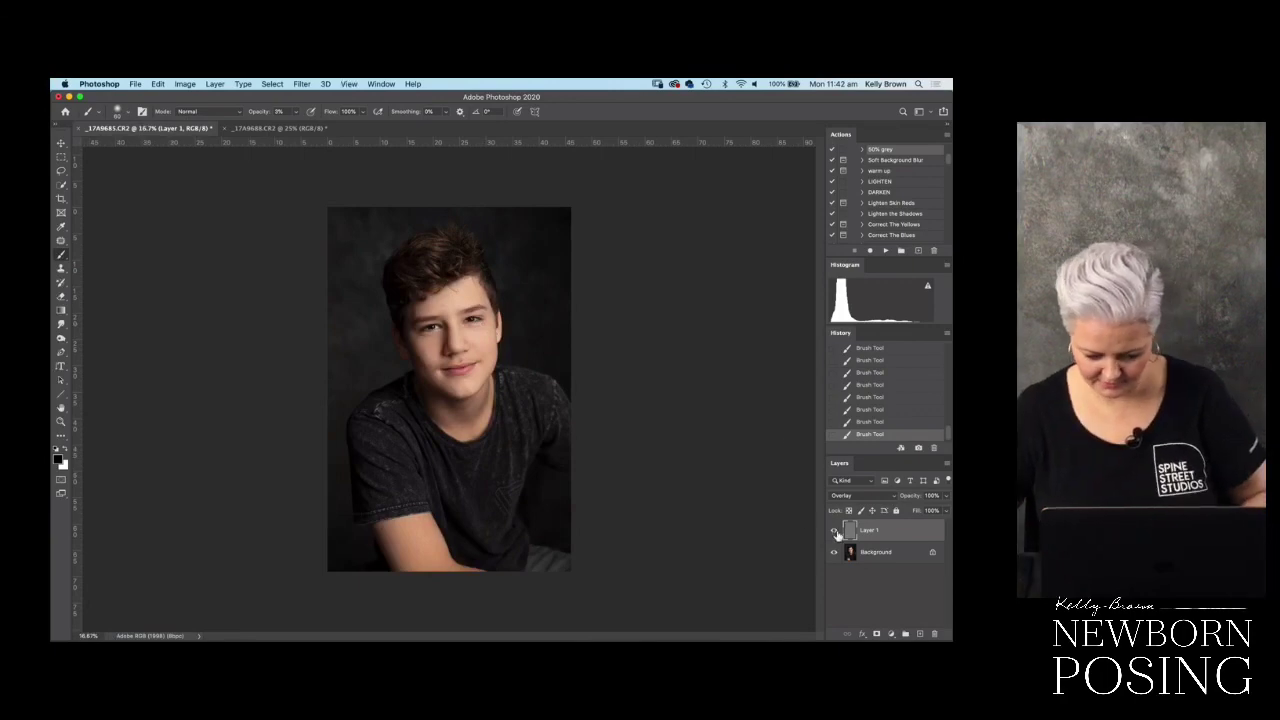
- Merge the visible layers, duplicate the result and increase its contrast with Curves by pulling the black and white points inward
{"action": "key", "text": "super+shift+e"}
{"action": "key", "text": "super+j"}
{"action": "key", "text": "super+m"}
{"action": "key", "text": "alt"}
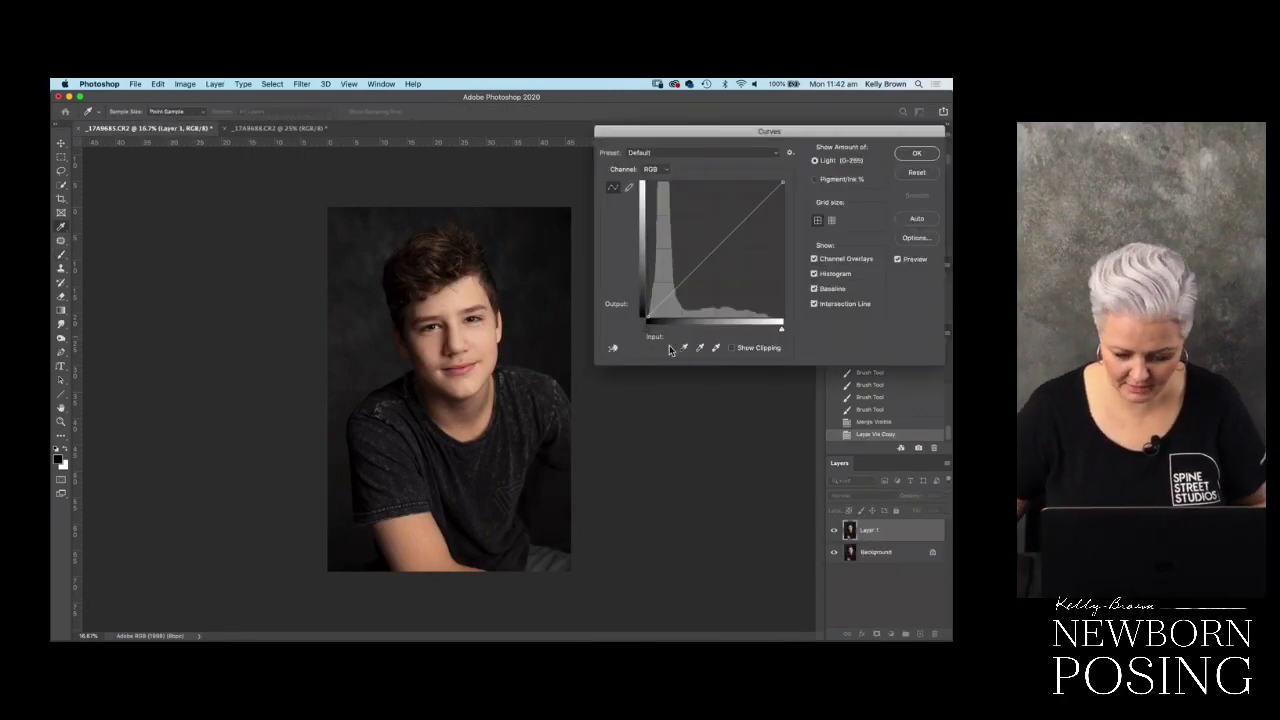
{"action": "left_click_drag", "start_coordinate": [643, 324], "coordinate": [661, 338]}
{"action": "mouse_move", "coordinate": [783, 334]}
{"action": "left_mouse_down"}
{"action": "mouse_move", "coordinate": [763, 331]}
{"action": "mouse_move", "coordinate": [778, 337]}
{"action": "left_mouse_up"}
{"action": "key", "text": "Return"}
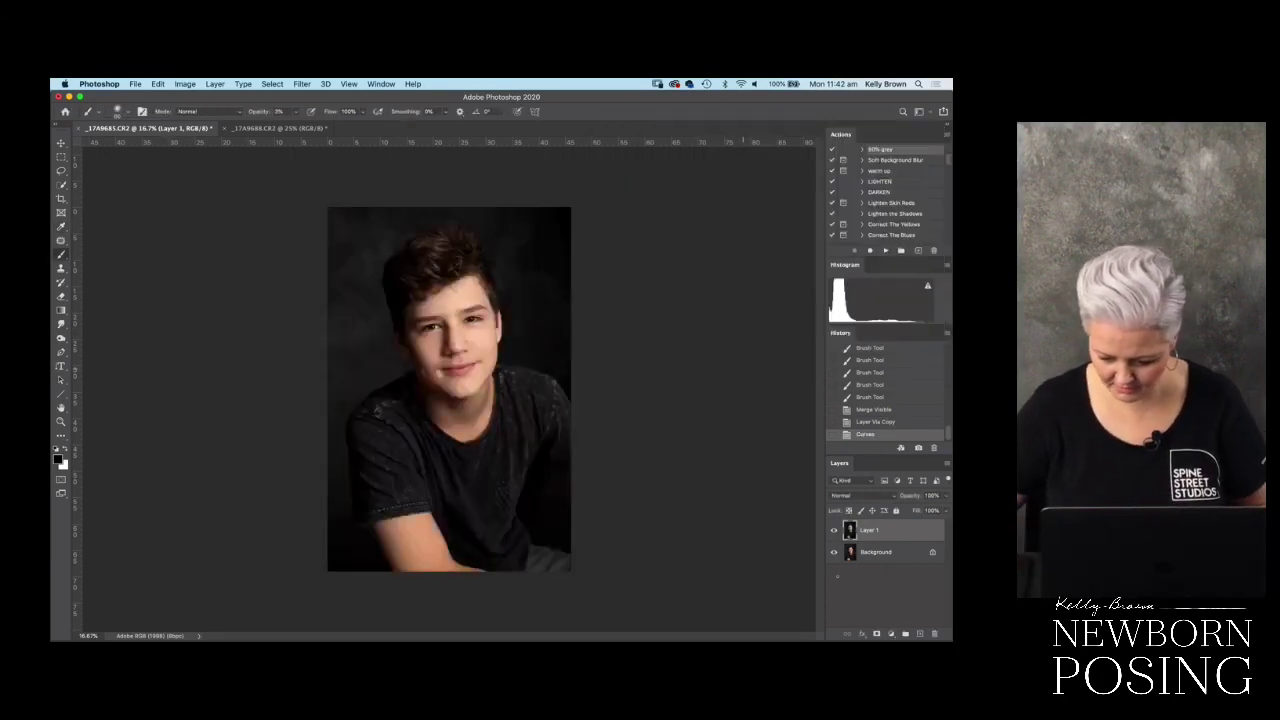
- Hide the Curves-adjusted layer behind a black mask and reveal it over the boy's face, neck and arm with a white 73% brush
{"action": "left_click", "coordinate": [876, 634]}
{"action": "key", "text": "ctrl+i"}
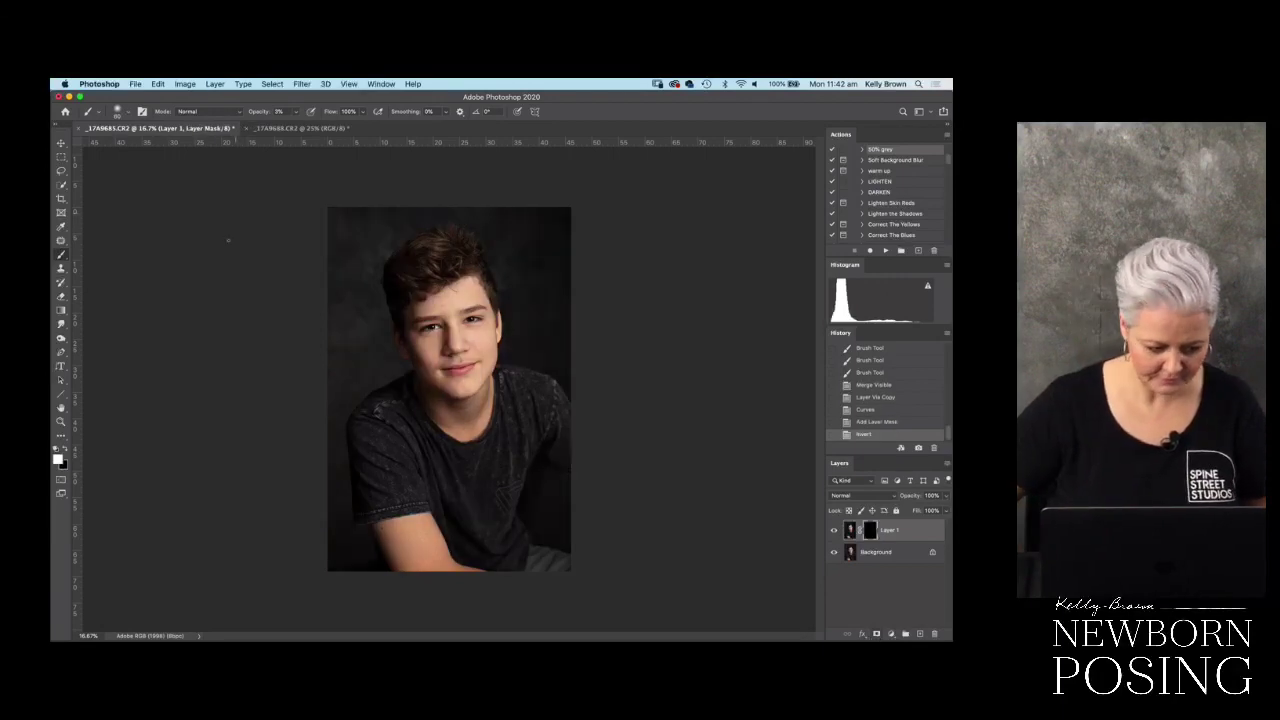
{"action": "key", "text": "8"}
{"action": "key", "text": "3"}
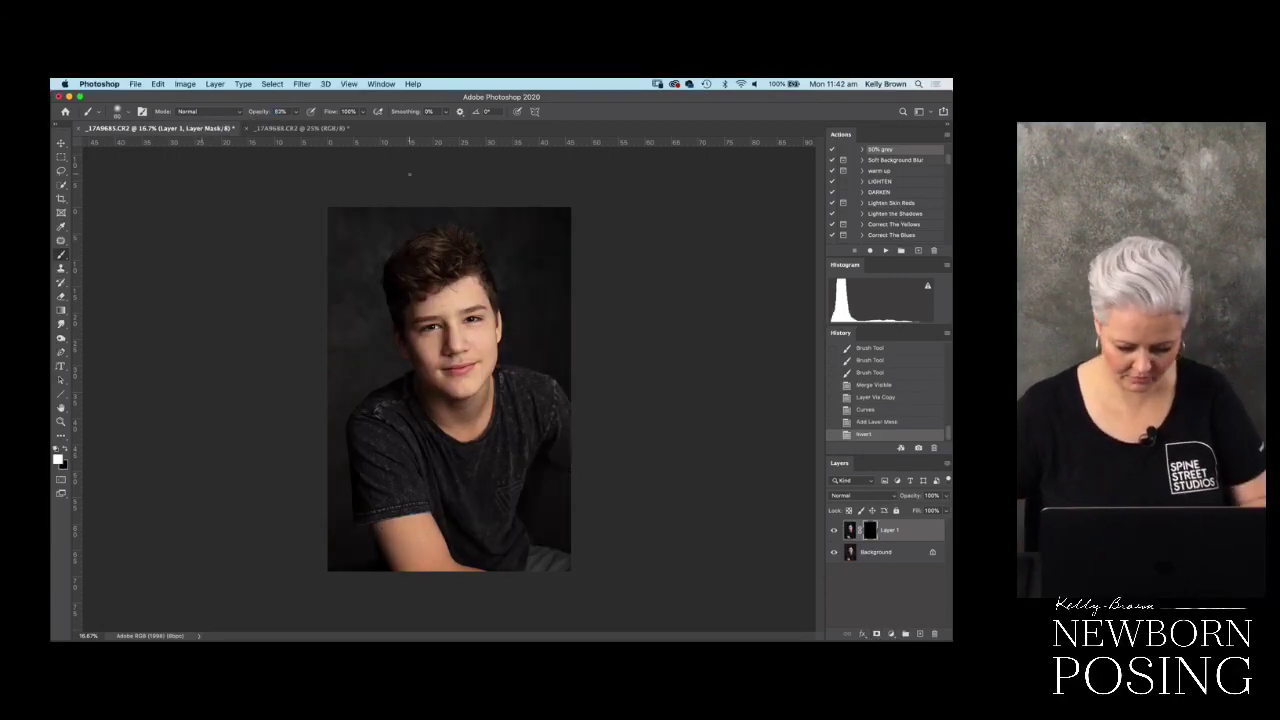
{"action": "key", "text": "7"}
{"action": "key", "text": "3"}
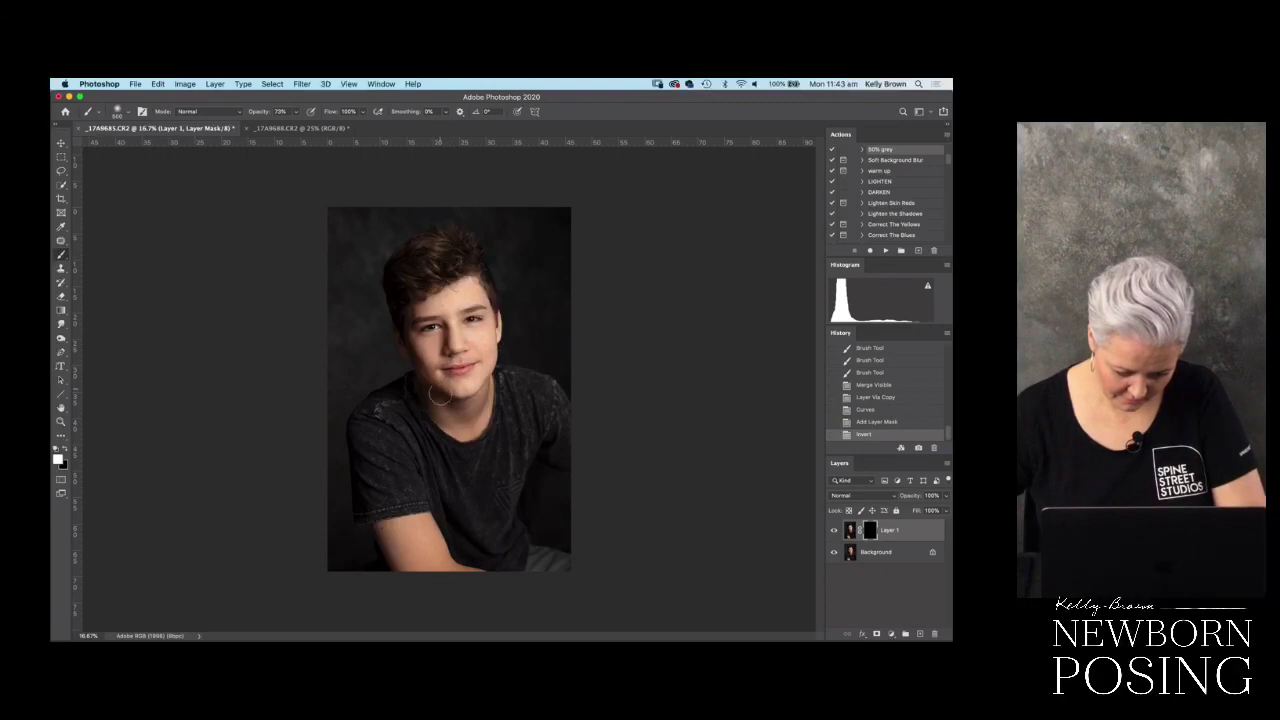
{"action": "left_click", "coordinate": [405, 537]}
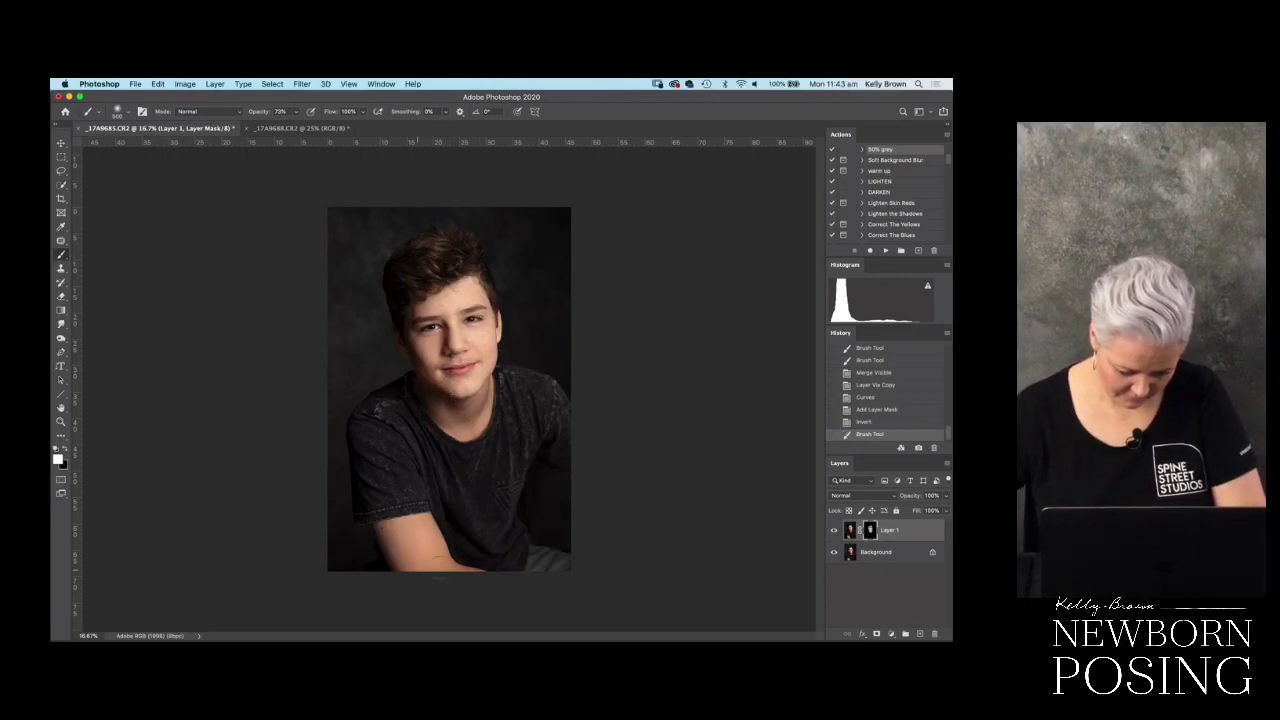
{"action": "left_click", "coordinate": [424, 393]}
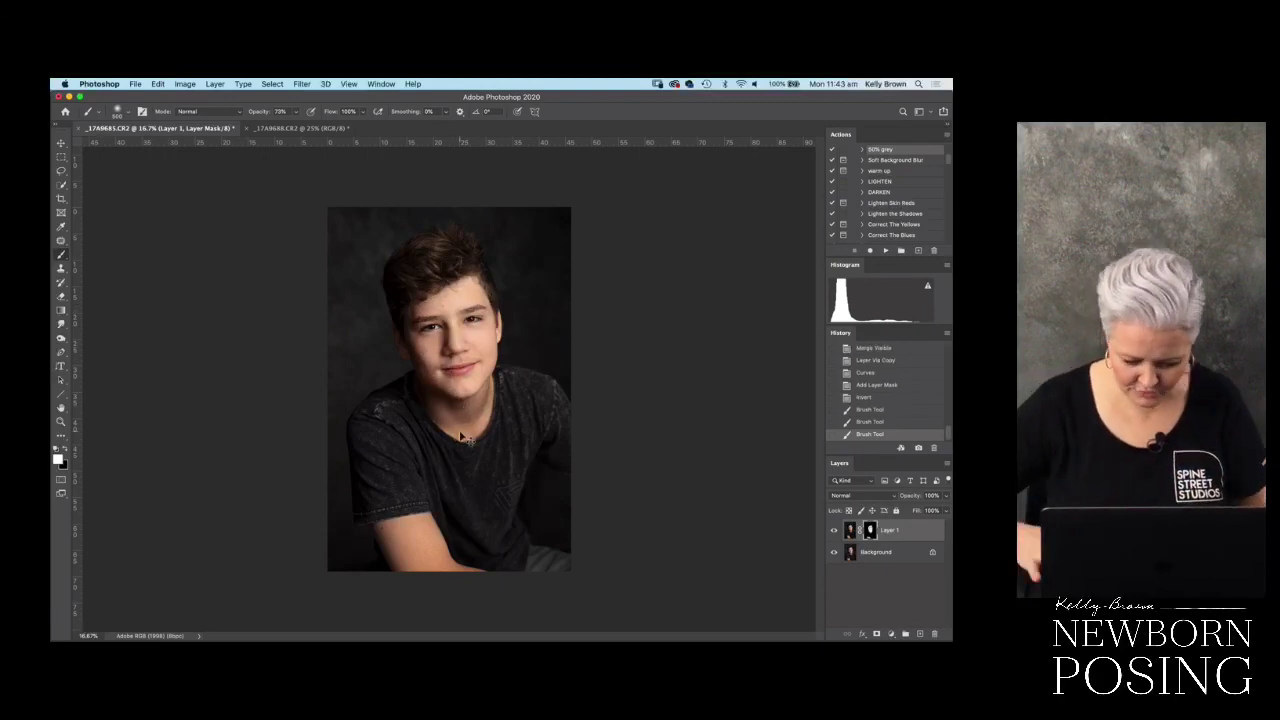
- Check the Curves-adjusted layer against the original and paint more of its contrast into the boy's cheeks and forehead on the mask
{"action": "key", "text": "super+equal"}
{"action": "left_click", "coordinate": [835, 531]}
{"action": "left_click", "coordinate": [835, 531]}
{"action": "key", "text": "super+equal"}
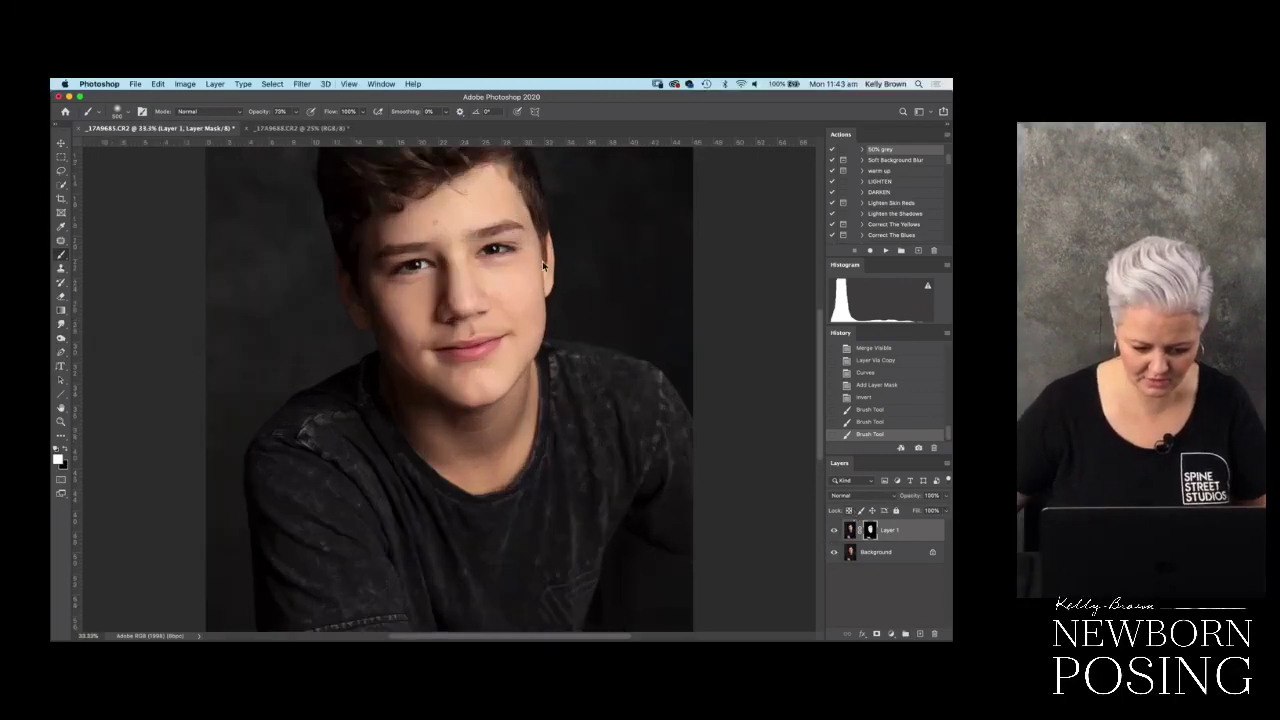
{"action": "scroll", "coordinate": [651, 329], "scroll_direction": "up", "scroll_amount": 2}
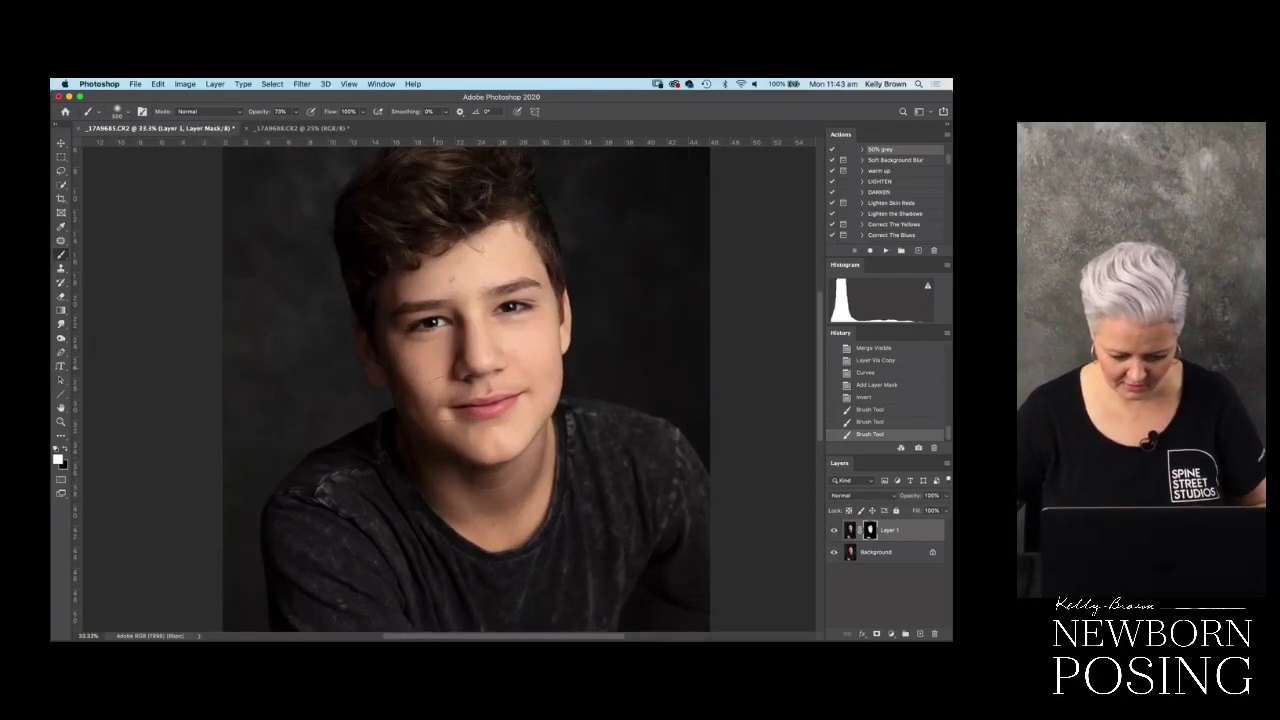
{"action": "left_click_drag", "start_coordinate": [438, 382], "coordinate": [458, 284]}
{"action": "left_click", "coordinate": [508, 258]}
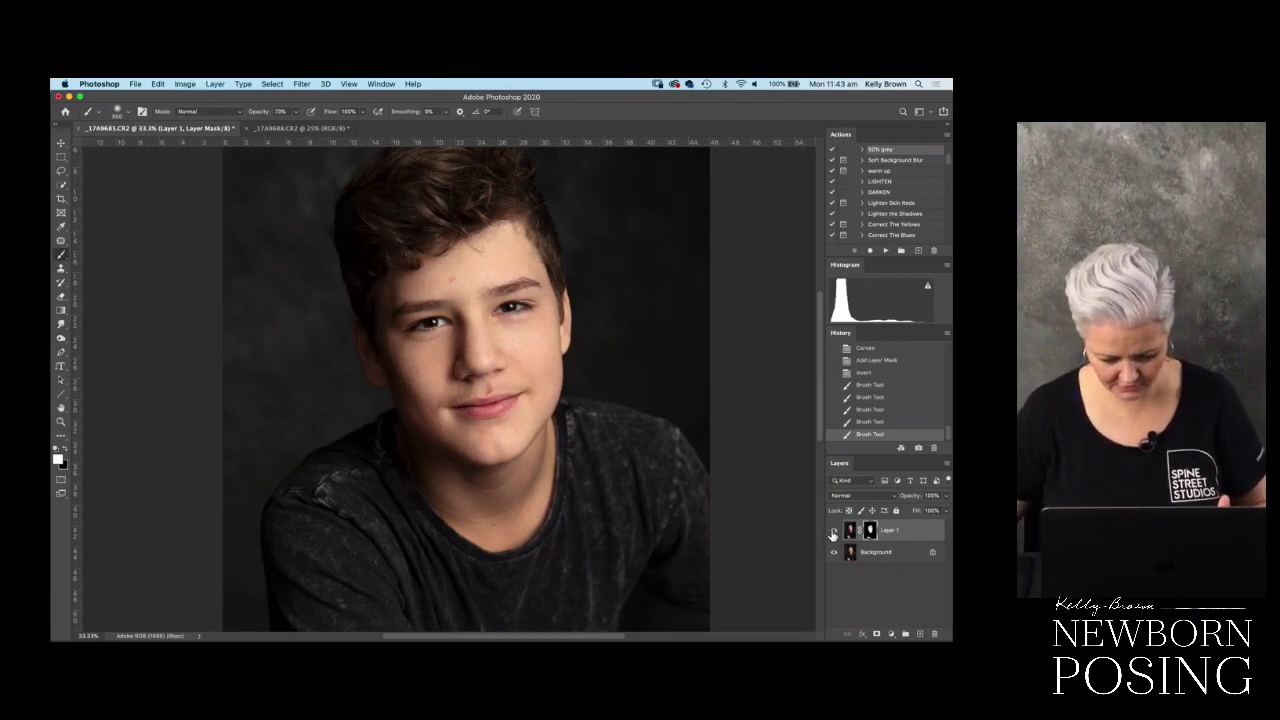
- Mask the Curves contrast out of the boy's eyes with a smaller black brush
{"action": "key", "text": "super+equal"}
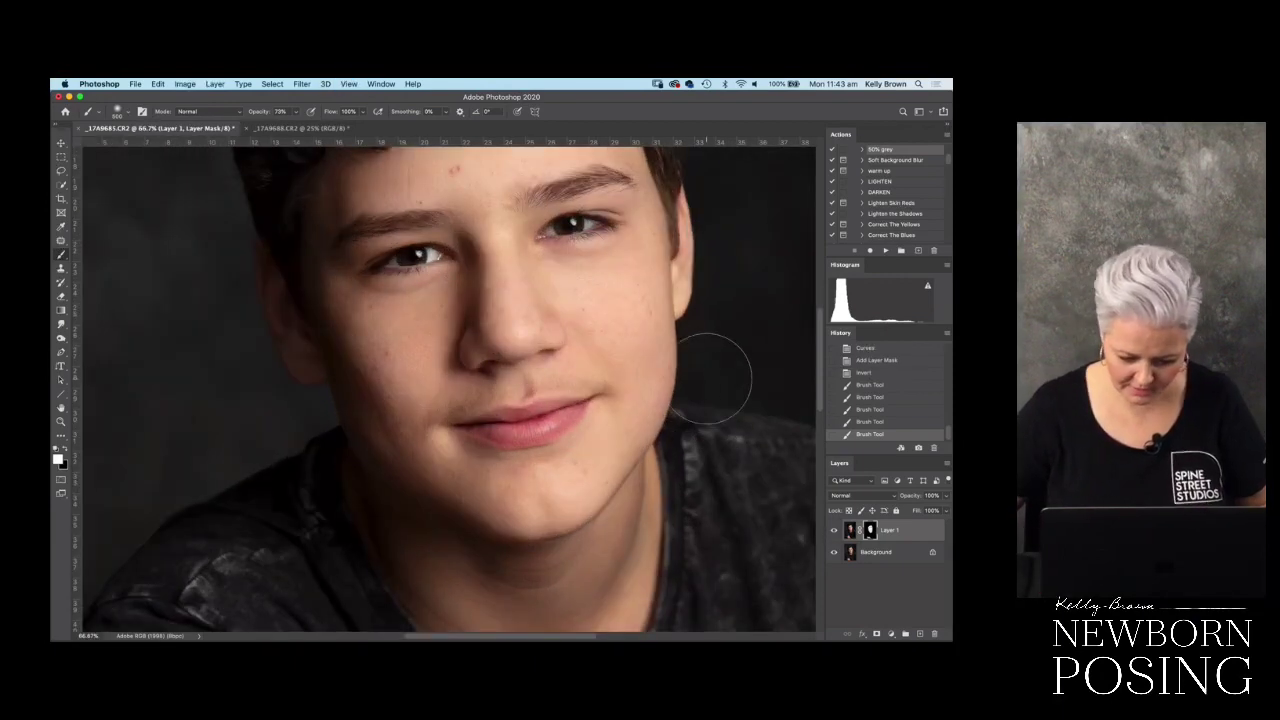
{"action": "key", "text": "bracketleft"}
{"action": "key", "text": "bracketleft"}
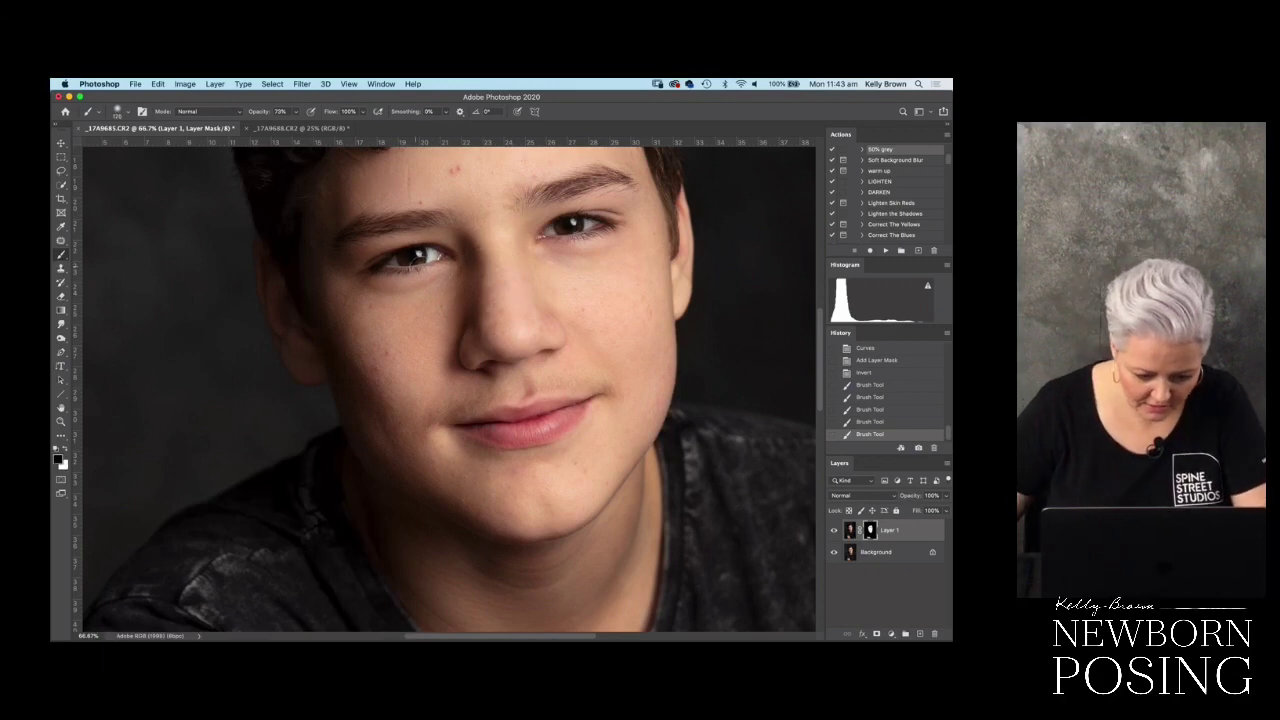
{"action": "left_click", "coordinate": [413, 258]}
{"action": "left_click", "coordinate": [412, 258]}
{"action": "left_click", "coordinate": [412, 258]}
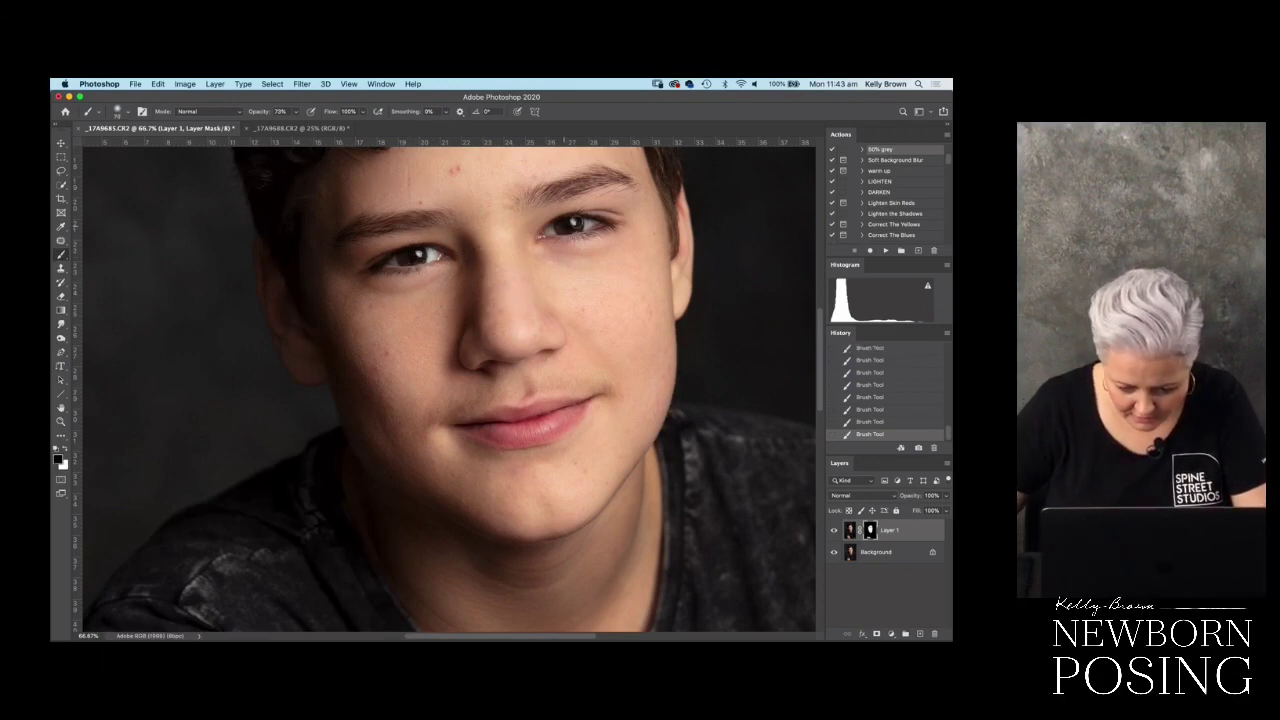
- Compare the boy's face with and without the masked Curves-adjusted layer and check the mask coverage
{"action": "left_click", "coordinate": [834, 531]}
{"action": "left_click", "coordinate": [834, 531]}
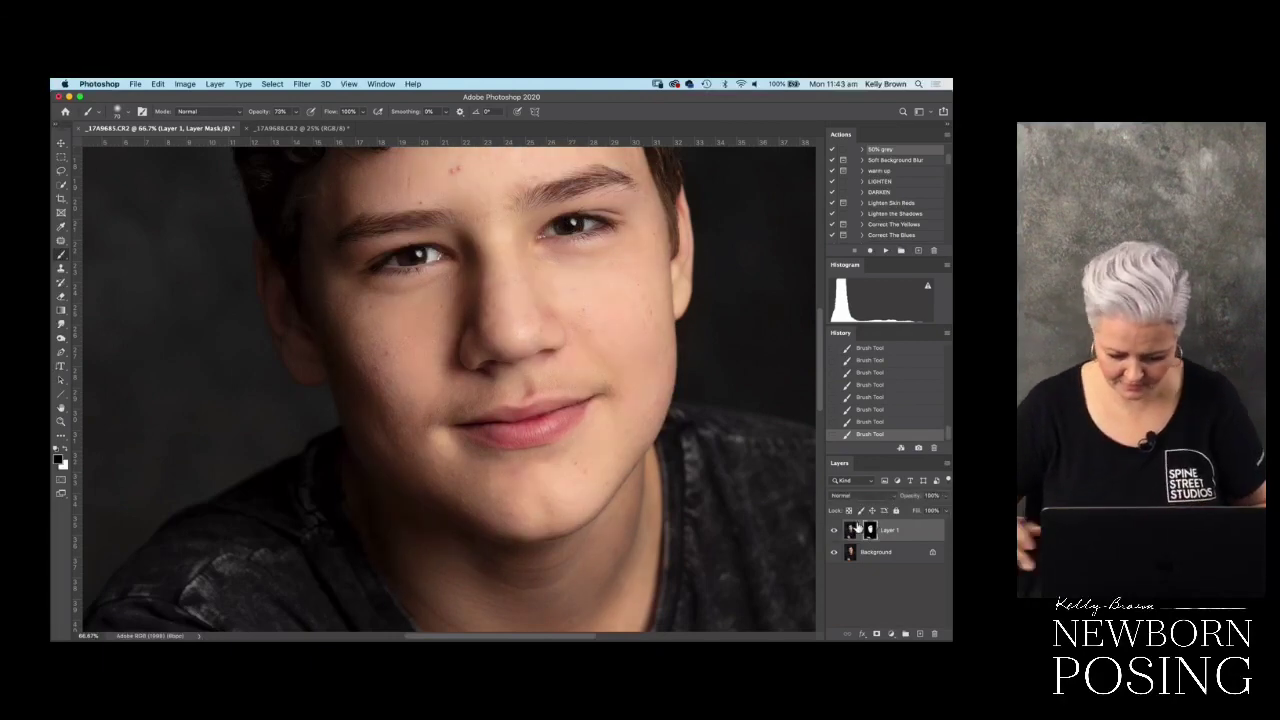
{"action": "key", "text": "backslash"}
{"action": "key", "text": "backslash"}
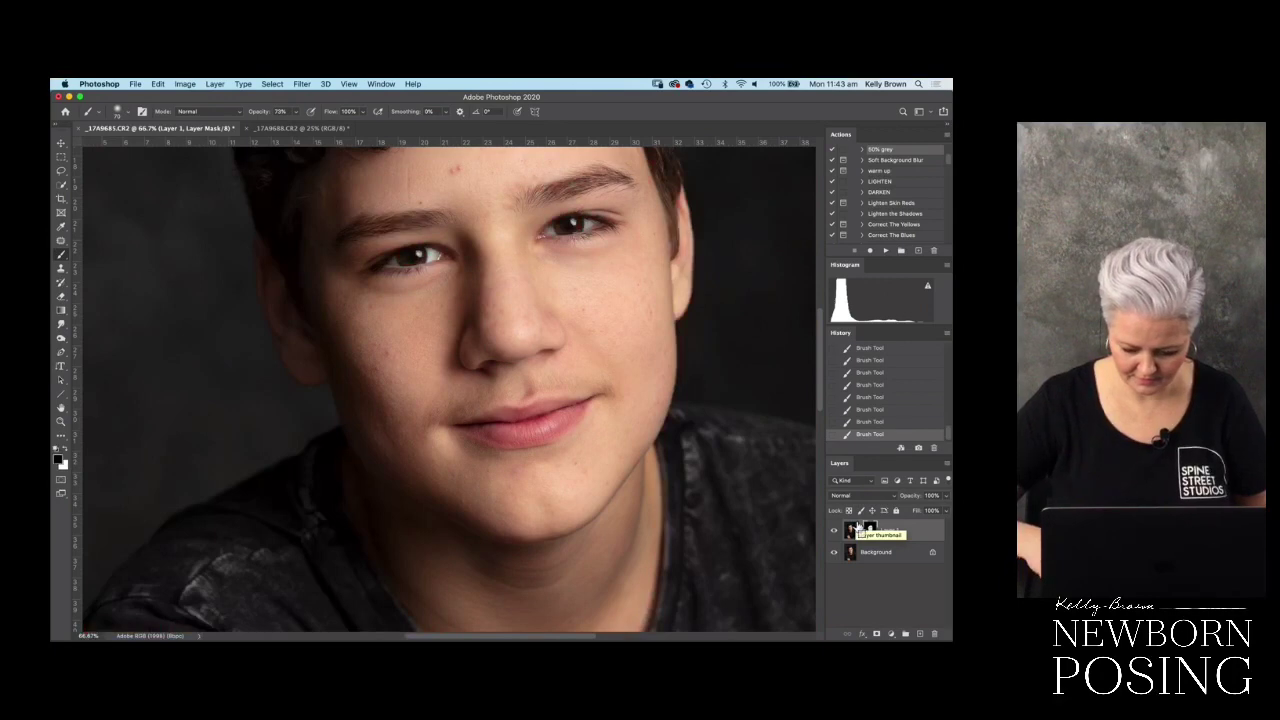
- Merge the masked contrast layer into the portrait and duplicate the merged image onto a new layer
{"action": "key", "text": "super+0"}
{"action": "key", "text": "super+minus"}
{"action": "key", "text": "super+minus"}
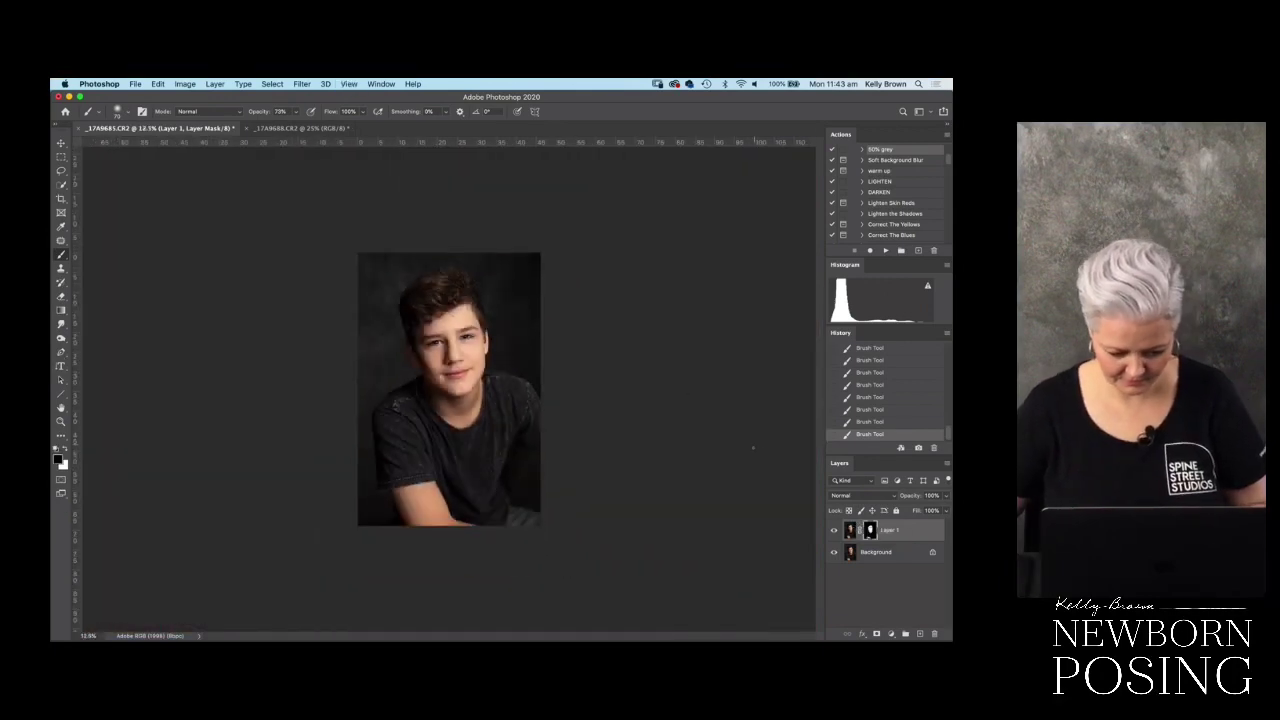
{"action": "key", "text": "shift+super+e"}
{"action": "key", "text": "super+j"}
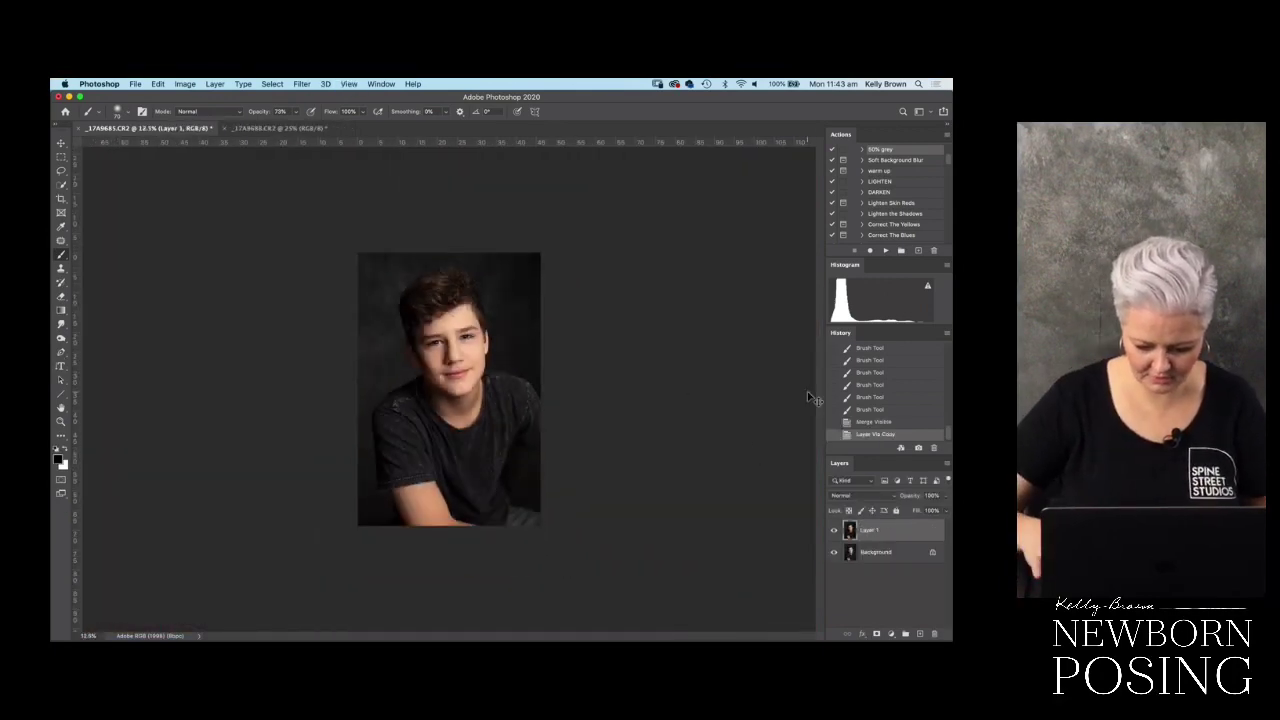
- Patch the red blemish on the boy's forehead with clean nearby skin using the Patch tool
{"action": "key", "text": "super+plus"}
{"action": "key", "text": "super+plus"}
{"action": "key", "text": "super+plus"}
{"action": "key", "text": "super+plus"}
{"action": "key", "text": "super+plus"}
{"action": "key", "text": "super+plus"}
{"action": "key", "text": "super+plus"}
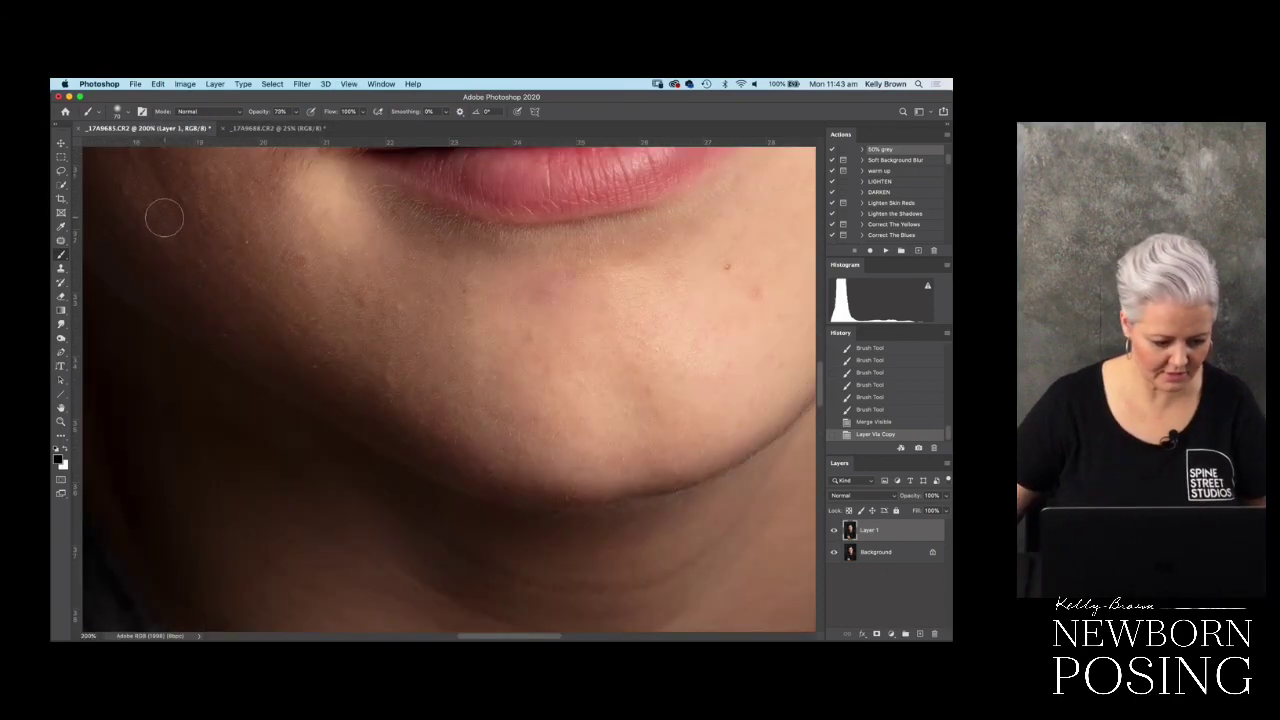
{"action": "left_click", "coordinate": [61, 243]}
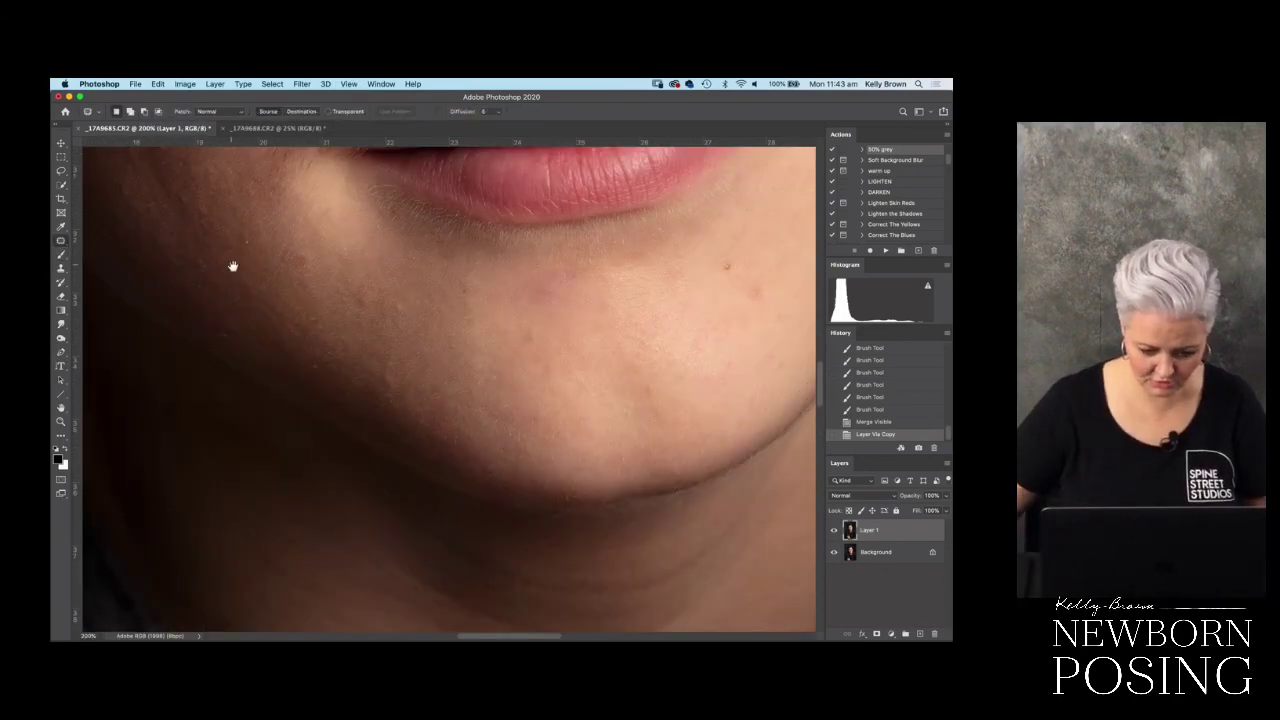
{"action": "left_click_drag", "start_coordinate": [520, 340], "coordinate": [531, 442]}
{"action": "key", "text": "super+minus"}
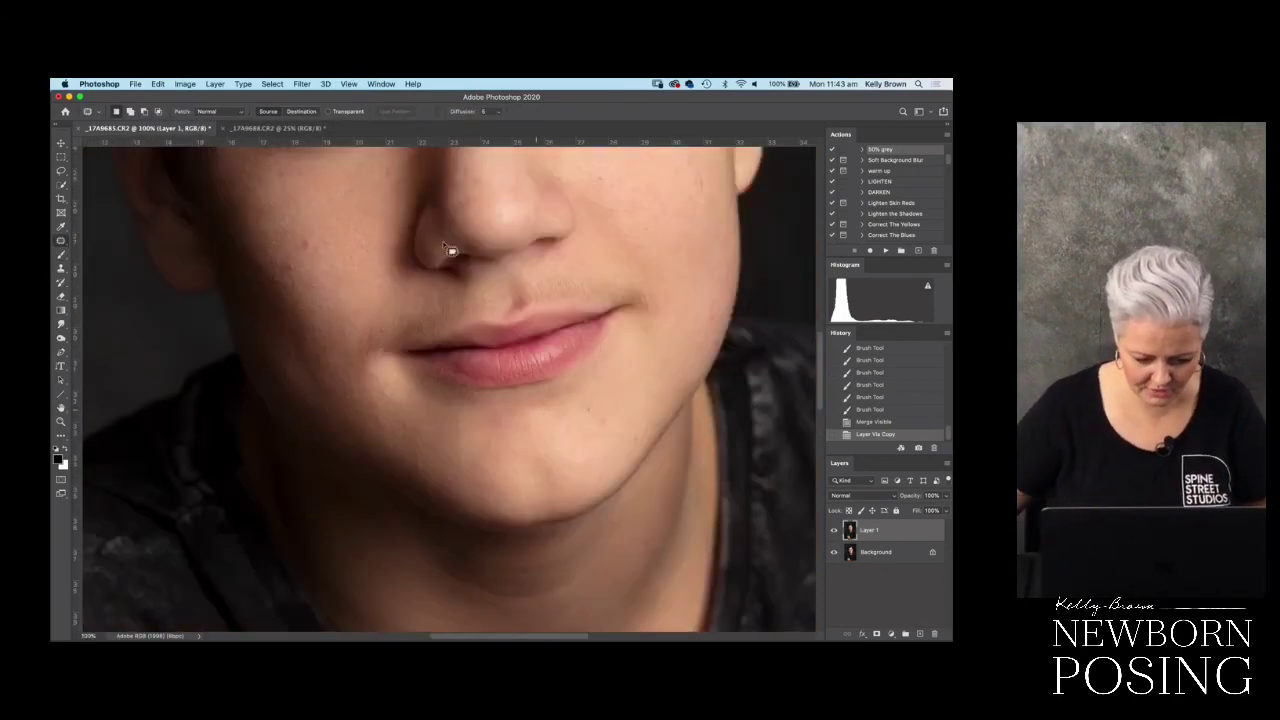
{"action": "scroll", "coordinate": [464, 390], "scroll_direction": "up", "scroll_amount": 5}
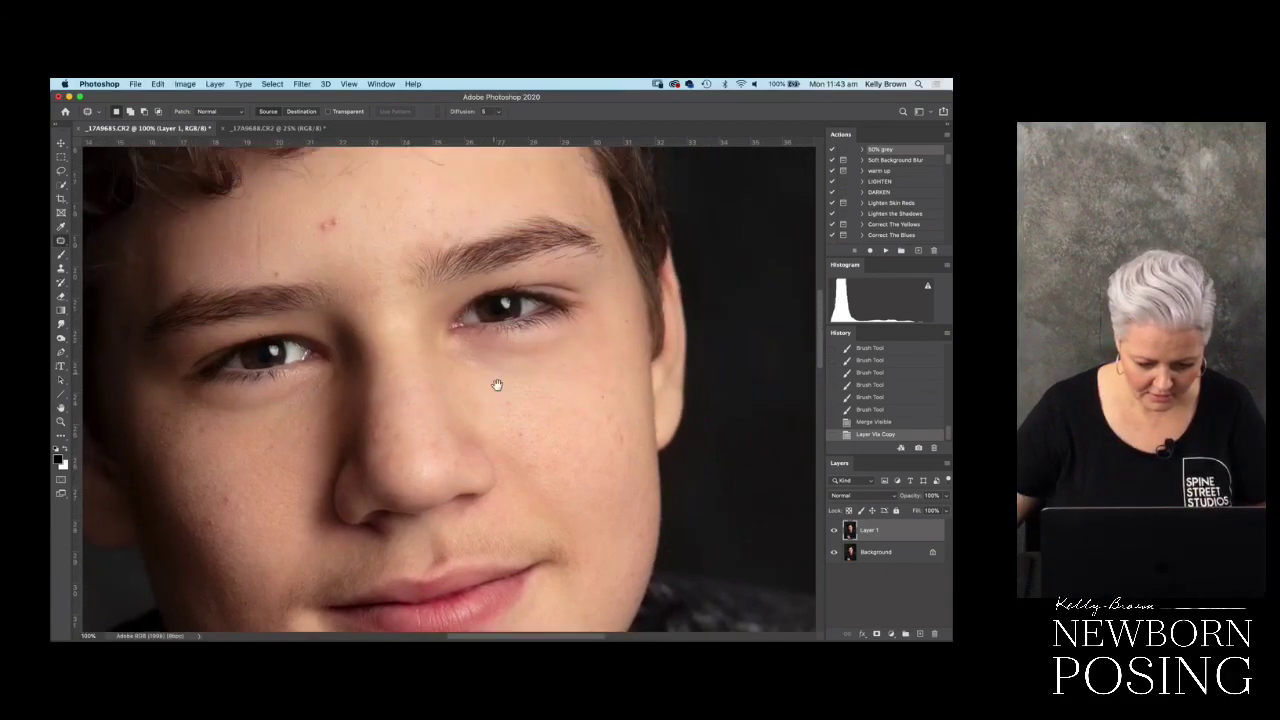
{"action": "mouse_move", "coordinate": [330, 285]}
{"action": "left_mouse_down"}
{"action": "mouse_move", "coordinate": [346, 257]}
{"action": "mouse_move", "coordinate": [275, 338]}
{"action": "left_mouse_up"}
{"action": "key", "text": "super+d"}
{"action": "left_click_drag", "start_coordinate": [330, 262], "coordinate": [383, 251]}
{"action": "key", "text": "super+d"}
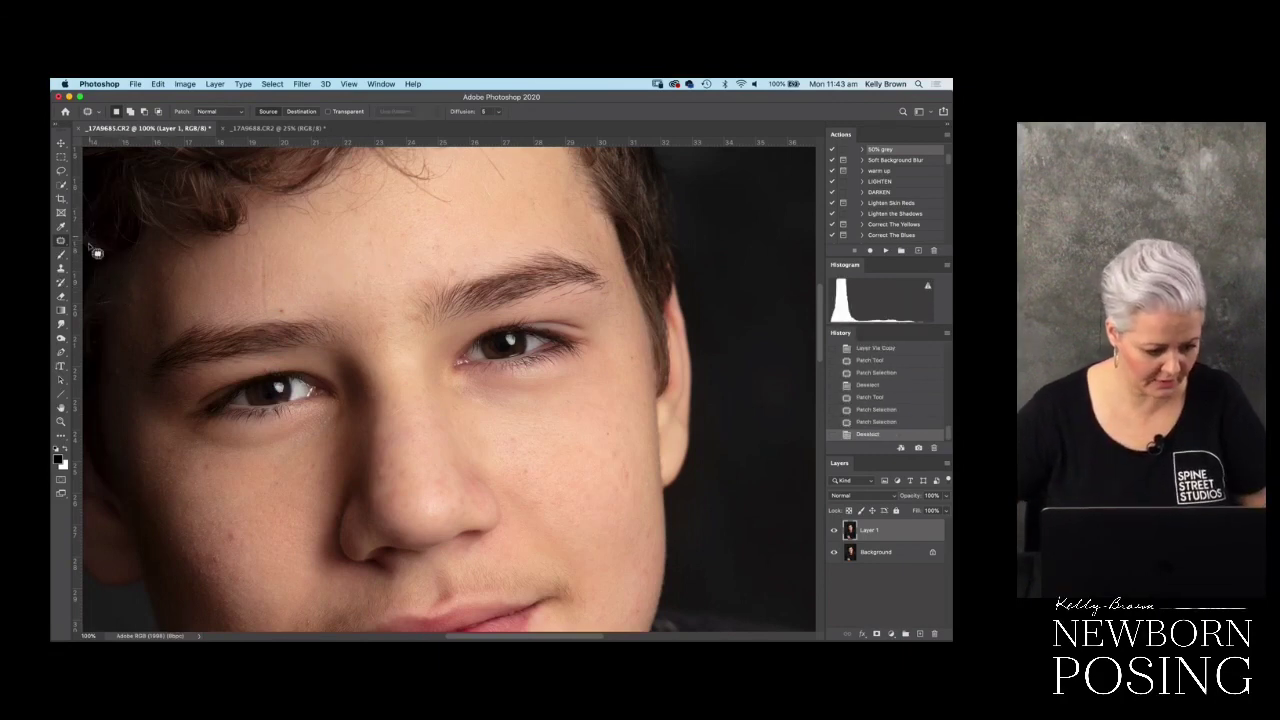
- Remove the small marks from the forehead above the boy's left eyebrow and his left temple with an enlarged Spot Healing Brush
{"action": "left_click_drag", "start_coordinate": [63, 245], "coordinate": [100, 239]}
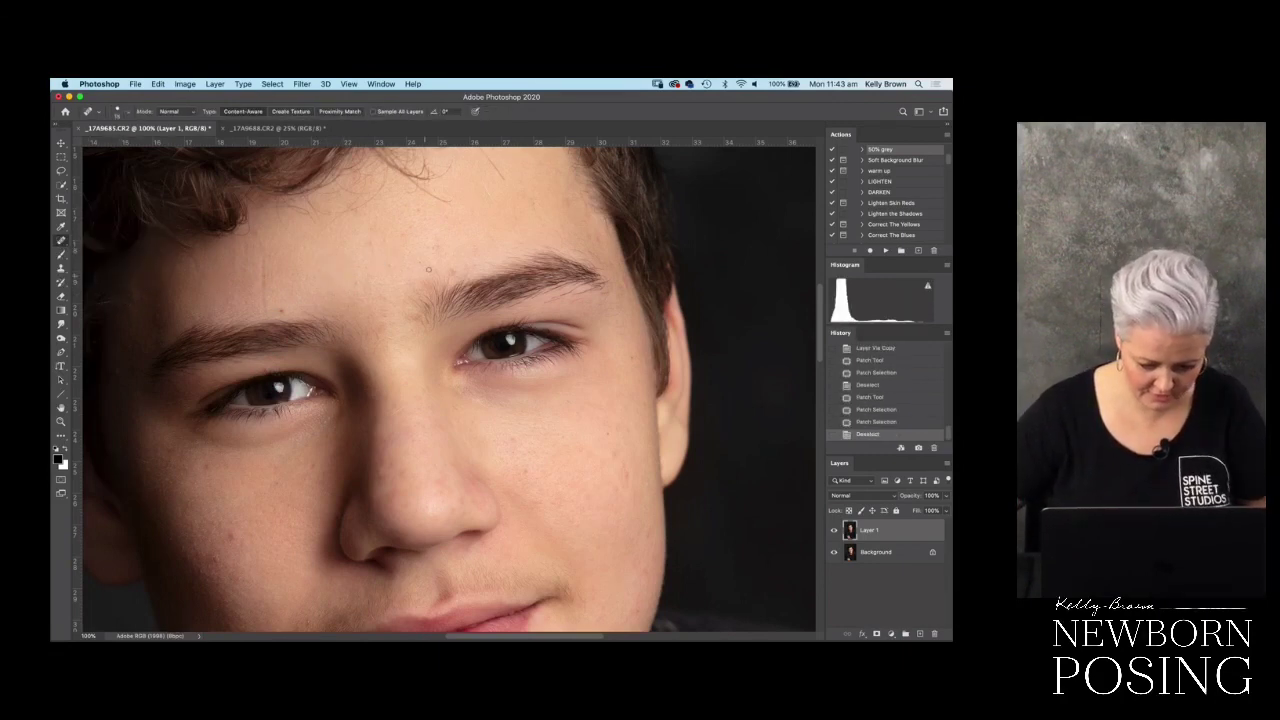
{"action": "key", "text": "]"}
{"action": "key", "text": "]"}
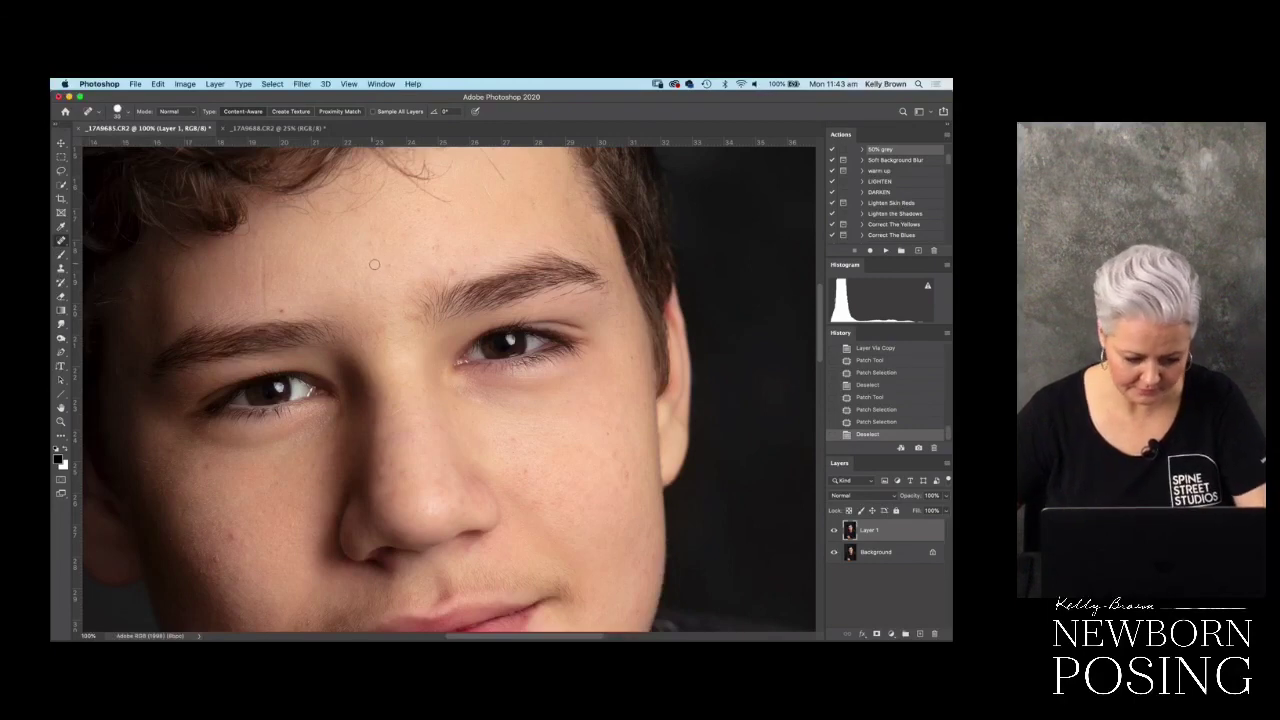
{"action": "left_click", "coordinate": [390, 264]}
{"action": "left_click", "coordinate": [386, 242]}
{"action": "left_click", "coordinate": [372, 243]}
{"action": "left_click", "coordinate": [412, 230]}
{"action": "left_click", "coordinate": [421, 213]}
{"action": "left_click", "coordinate": [437, 246]}
{"action": "left_click", "coordinate": [457, 268]}
{"action": "left_click", "coordinate": [476, 245]}
{"action": "mouse_move", "coordinate": [530, 211]}
{"action": "left_mouse_down"}
{"action": "mouse_move", "coordinate": [533, 197]}
{"action": "mouse_move", "coordinate": [484, 187]}
{"action": "left_mouse_up"}
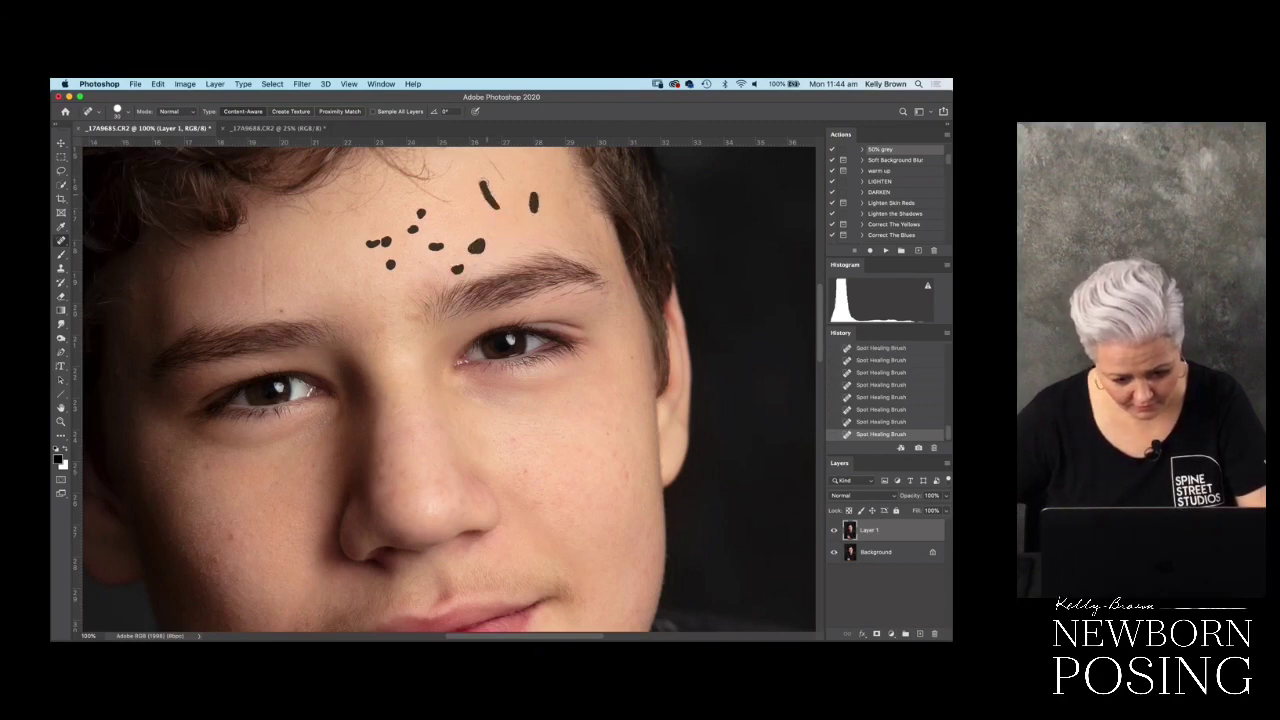
{"action": "left_click", "coordinate": [589, 236]}
{"action": "left_click", "coordinate": [623, 285]}
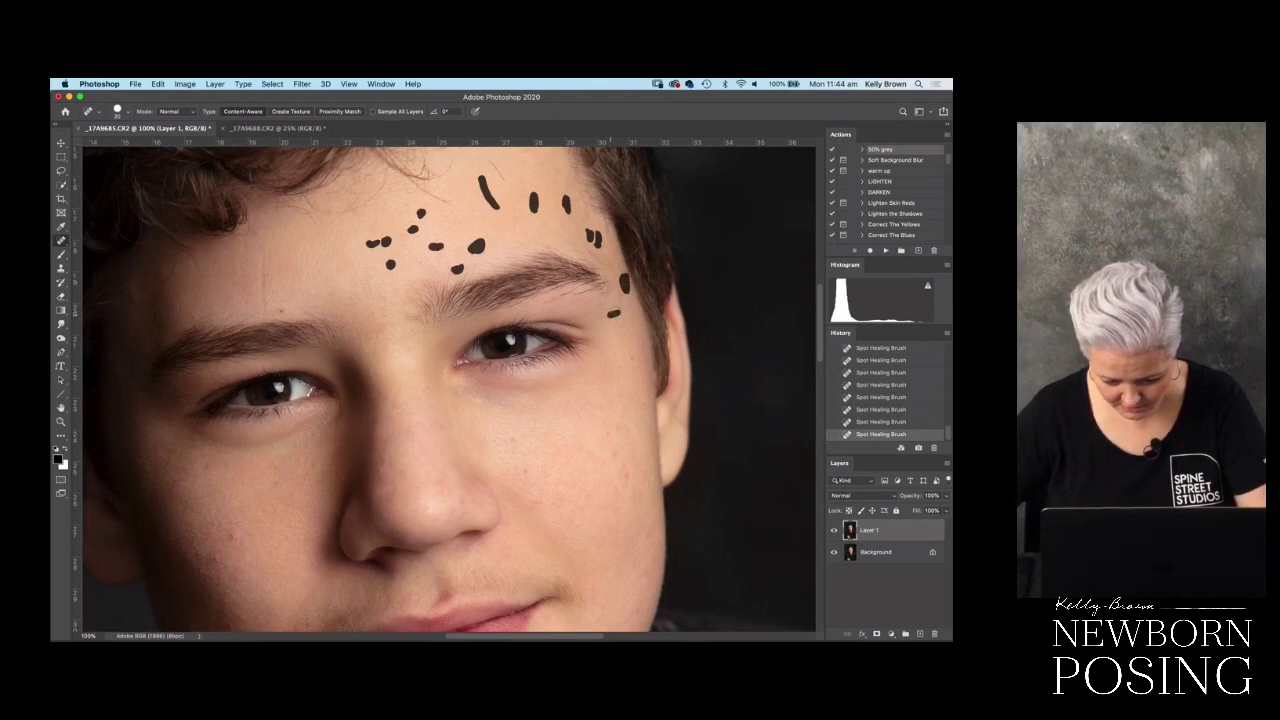
- Spot-heal the marks between the eyebrows and across the forehead above the boy's right eyebrow up to the hairline
{"action": "scroll", "coordinate": [449, 263], "scroll_direction": "down", "scroll_amount": 1}
{"action": "scroll", "coordinate": [449, 263], "scroll_direction": "left", "scroll_amount": 1}
{"action": "left_click_drag", "start_coordinate": [420, 300], "coordinate": [345, 240]}
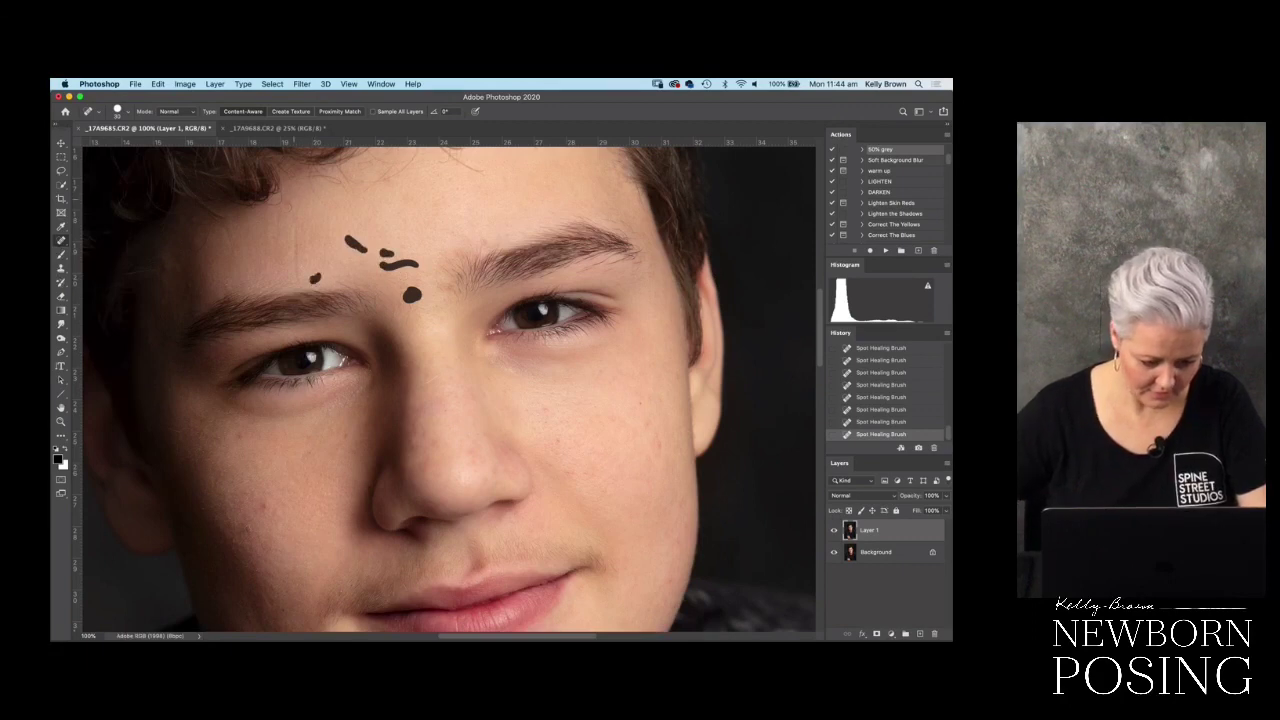
{"action": "left_click_drag", "start_coordinate": [392, 180], "coordinate": [383, 196]}
{"action": "mouse_move", "coordinate": [223, 279]}
{"action": "left_mouse_down"}
{"action": "mouse_move", "coordinate": [172, 266]}
{"action": "mouse_move", "coordinate": [183, 266]}
{"action": "left_mouse_up"}
{"action": "left_click", "coordinate": [187, 285]}
{"action": "left_click", "coordinate": [195, 219]}
{"action": "left_click", "coordinate": [197, 241]}
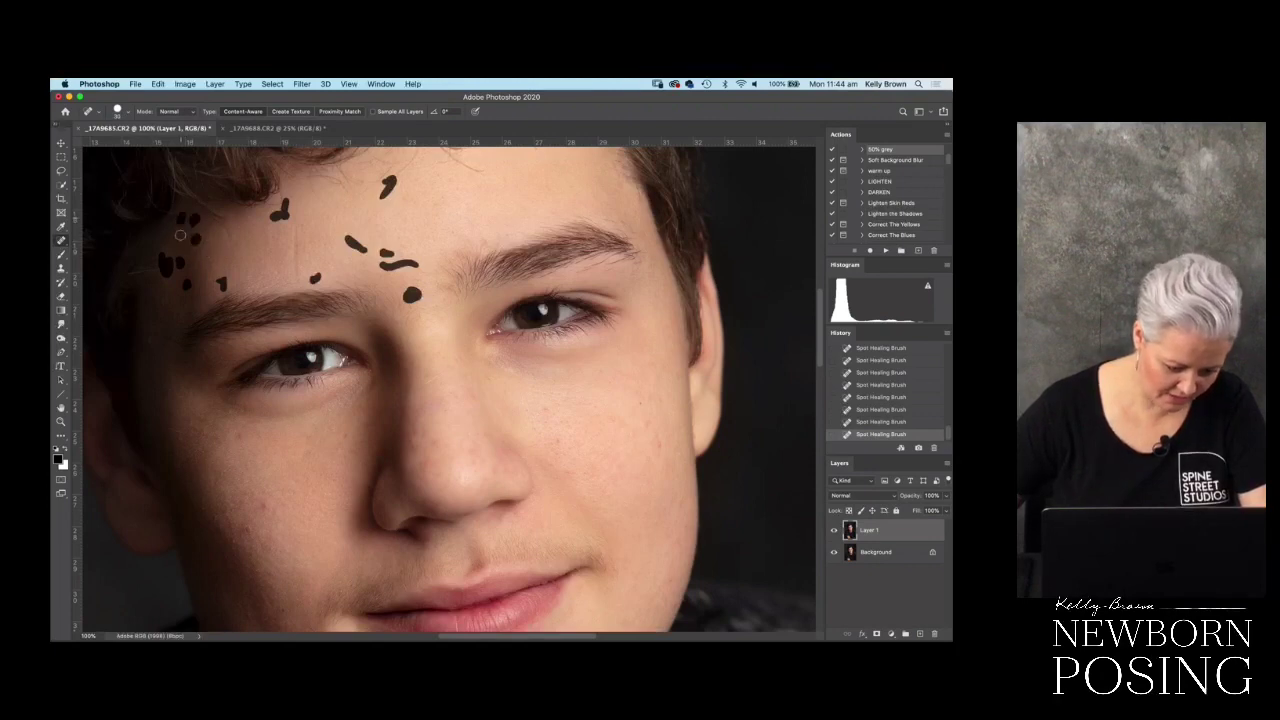
- Spot-heal the blemishes on the boy's right ear, his outer right cheek and the skin beneath his right eye
{"action": "scroll", "coordinate": [245, 285], "scroll_direction": "down", "scroll_amount": 3}
{"action": "left_click_drag", "start_coordinate": [154, 286], "coordinate": [150, 274]}
{"action": "mouse_move", "coordinate": [175, 378]}
{"action": "left_mouse_down"}
{"action": "mouse_move", "coordinate": [211, 401]}
{"action": "mouse_move", "coordinate": [223, 389]}
{"action": "mouse_move", "coordinate": [195, 372]}
{"action": "mouse_move", "coordinate": [260, 387]}
{"action": "mouse_move", "coordinate": [332, 353]}
{"action": "mouse_move", "coordinate": [239, 389]}
{"action": "mouse_move", "coordinate": [224, 387]}
{"action": "mouse_move", "coordinate": [215, 358]}
{"action": "mouse_move", "coordinate": [236, 394]}
{"action": "left_mouse_up"}
{"action": "scroll", "coordinate": [330, 370], "scroll_direction": "down", "scroll_amount": 2}
{"action": "left_click_drag", "start_coordinate": [240, 348], "coordinate": [226, 354]}
{"action": "left_click_drag", "start_coordinate": [138, 358], "coordinate": [139, 374]}
{"action": "mouse_move", "coordinate": [240, 432]}
{"action": "left_mouse_down"}
{"action": "mouse_move", "coordinate": [232, 418]}
{"action": "mouse_move", "coordinate": [250, 426]}
{"action": "mouse_move", "coordinate": [246, 402]}
{"action": "left_mouse_up"}
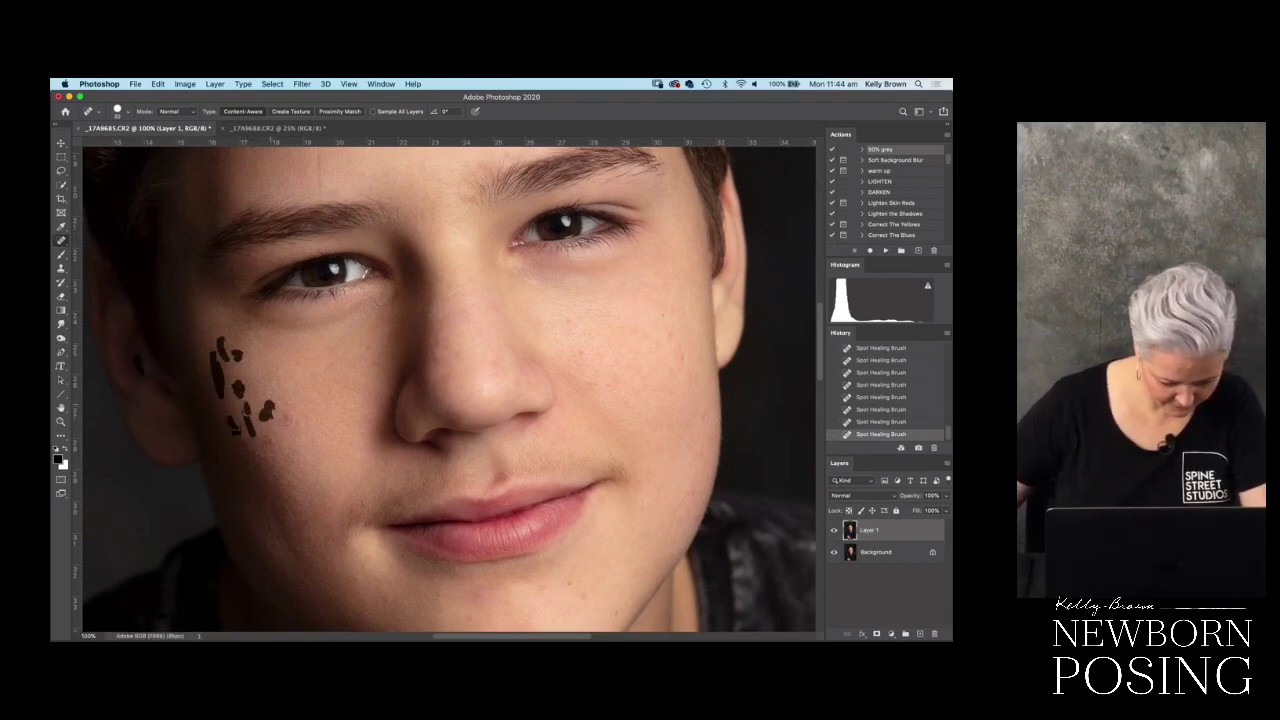
{"action": "left_click_drag", "start_coordinate": [330, 374], "coordinate": [330, 362]}
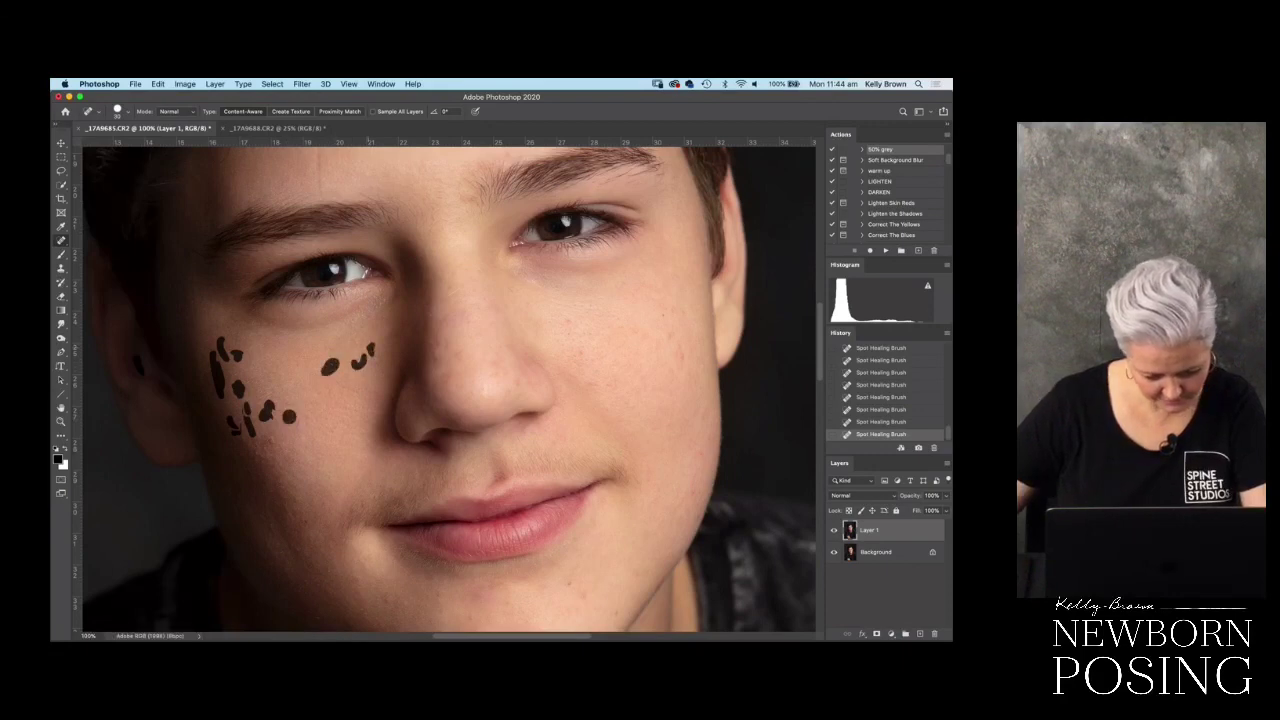
- Spot-heal the remaining blemishes on the lower part of the boy's right cheek
{"action": "scroll", "coordinate": [371, 329], "scroll_direction": "down", "scroll_amount": 3}
{"action": "left_click", "coordinate": [298, 383]}
{"action": "left_click", "coordinate": [285, 388]}
{"action": "left_click_drag", "start_coordinate": [272, 378], "coordinate": [275, 340]}
{"action": "mouse_move", "coordinate": [338, 372]}
{"action": "left_mouse_down"}
{"action": "mouse_move", "coordinate": [322, 364]}
{"action": "mouse_move", "coordinate": [378, 342]}
{"action": "left_mouse_up"}
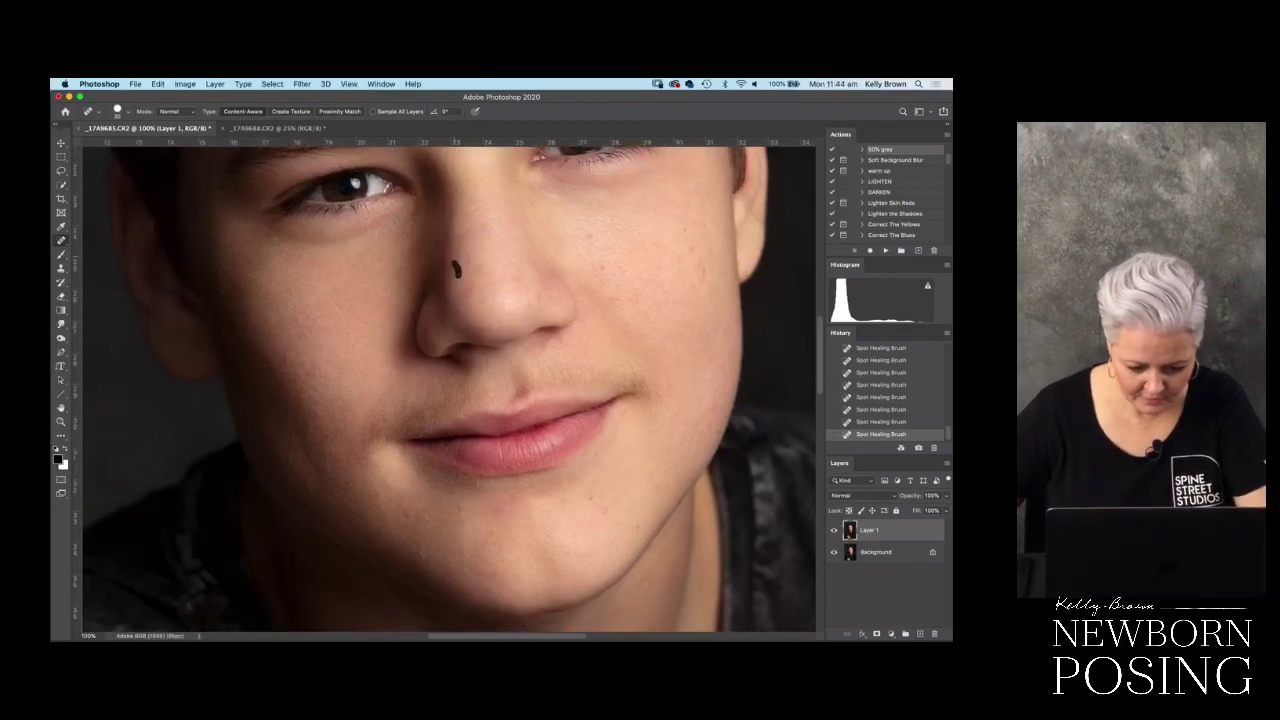
- Spot-heal the small marks along the bridge and side of the boy's nose
{"action": "left_click", "coordinate": [477, 269]}
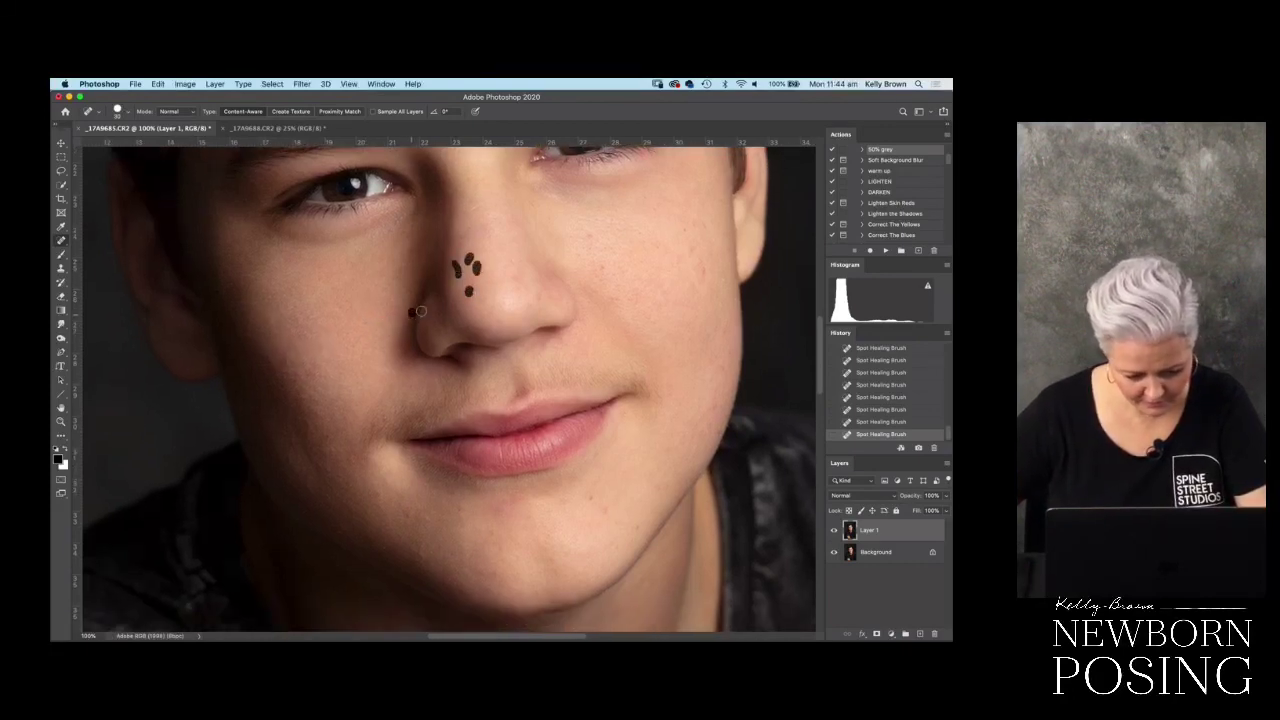
{"action": "left_click_drag", "start_coordinate": [466, 241], "coordinate": [474, 230]}
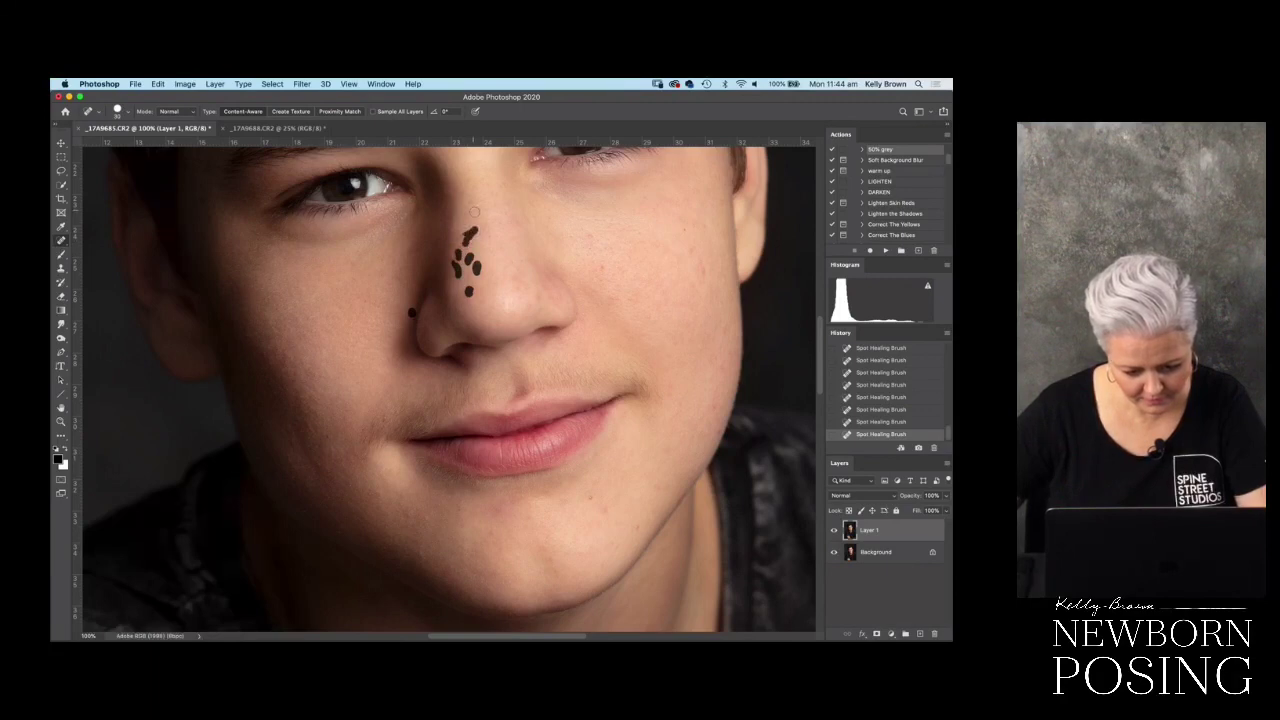
{"action": "scroll", "coordinate": [477, 269], "scroll_direction": "up", "scroll_amount": 2}
{"action": "left_click", "coordinate": [454, 249]}
- Spot-heal the blemishes across the boy's left cheek, from beside the nose to the edge of the face
{"action": "left_click", "coordinate": [539, 228]}
{"action": "left_click", "coordinate": [593, 257]}
{"action": "left_click", "coordinate": [605, 289]}
{"action": "left_click", "coordinate": [620, 320]}
{"action": "left_click_drag", "start_coordinate": [610, 318], "coordinate": [641, 320]}
{"action": "mouse_move", "coordinate": [705, 284]}
{"action": "left_mouse_down"}
{"action": "mouse_move", "coordinate": [695, 302]}
{"action": "mouse_move", "coordinate": [707, 246]}
{"action": "left_mouse_up"}
{"action": "left_click_drag", "start_coordinate": [660, 233], "coordinate": [650, 216]}
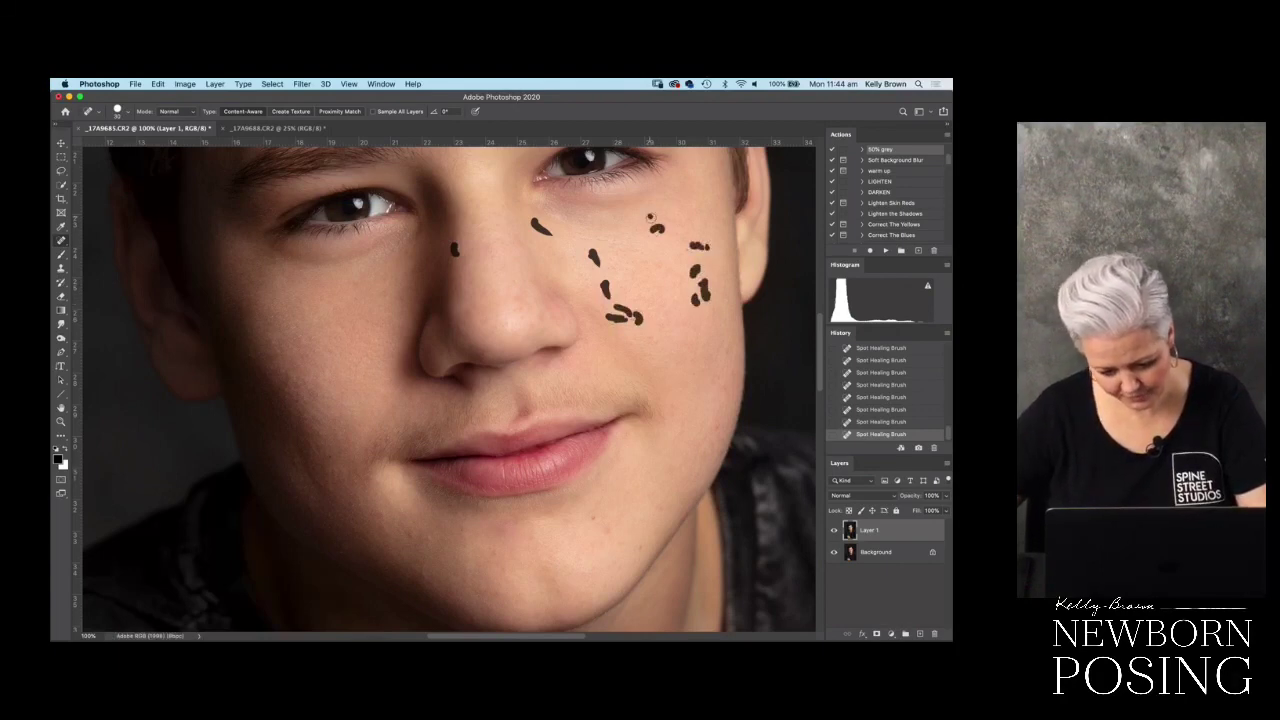
- Spot-heal the small marks on the tip of the nose, along its right side and above the right corner of the mouth
{"action": "mouse_move", "coordinate": [515, 282]}
{"action": "left_mouse_down"}
{"action": "mouse_move", "coordinate": [532, 331]}
{"action": "mouse_move", "coordinate": [522, 310]}
{"action": "mouse_move", "coordinate": [570, 327]}
{"action": "mouse_move", "coordinate": [470, 314]}
{"action": "mouse_move", "coordinate": [577, 288]}
{"action": "left_mouse_up"}
{"action": "left_click", "coordinate": [440, 196]}
{"action": "left_click", "coordinate": [425, 201]}
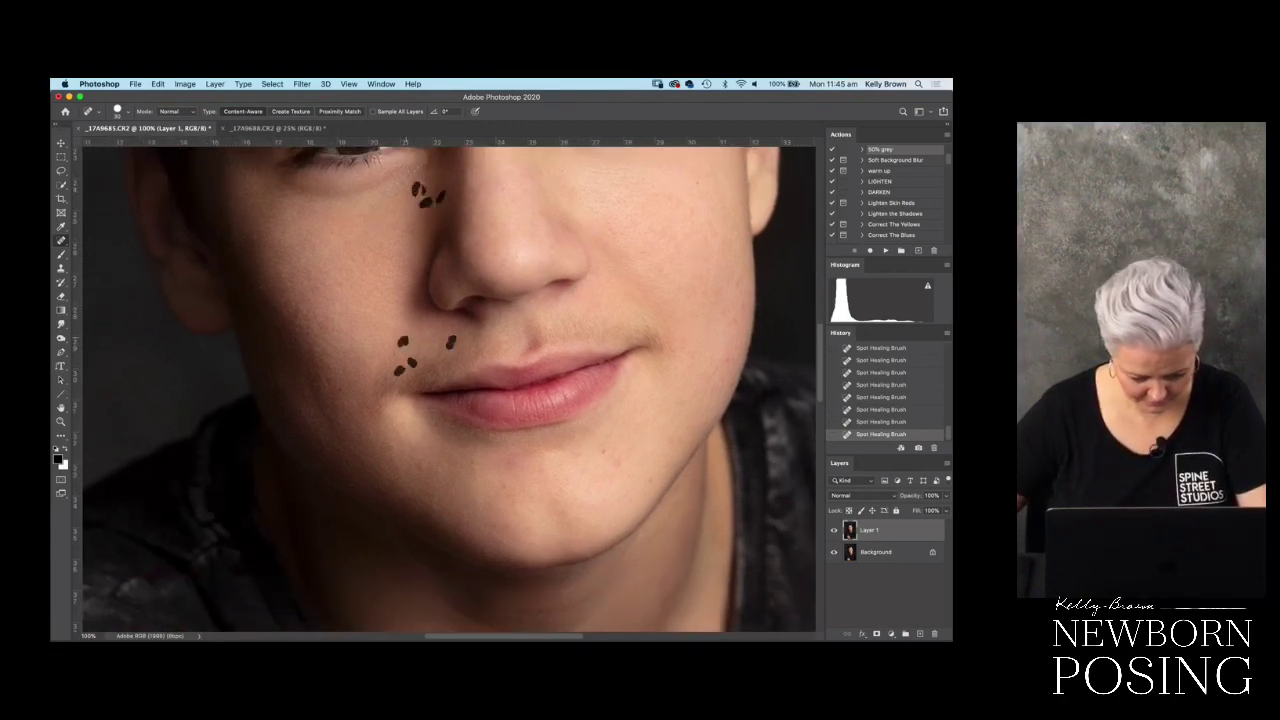
- Spot-heal the cluster of blemishes on the lower right cheek, just outside the right corner of the mouth
{"action": "left_click_drag", "start_coordinate": [374, 394], "coordinate": [394, 317]}
{"action": "left_click", "coordinate": [386, 334]}
{"action": "left_click", "coordinate": [364, 345]}
{"action": "left_click", "coordinate": [356, 342]}
{"action": "left_click", "coordinate": [364, 328]}
{"action": "left_click", "coordinate": [360, 313]}
{"action": "left_click", "coordinate": [326, 320]}
{"action": "left_click", "coordinate": [316, 310]}
{"action": "left_click", "coordinate": [346, 302]}
{"action": "left_click", "coordinate": [346, 292]}
{"action": "mouse_move", "coordinate": [335, 272]}
{"action": "left_mouse_down"}
{"action": "mouse_move", "coordinate": [322, 230]}
{"action": "mouse_move", "coordinate": [359, 223]}
{"action": "mouse_move", "coordinate": [384, 310]}
{"action": "left_mouse_up"}
{"action": "scroll", "coordinate": [400, 234], "scroll_direction": "down", "scroll_amount": 1}
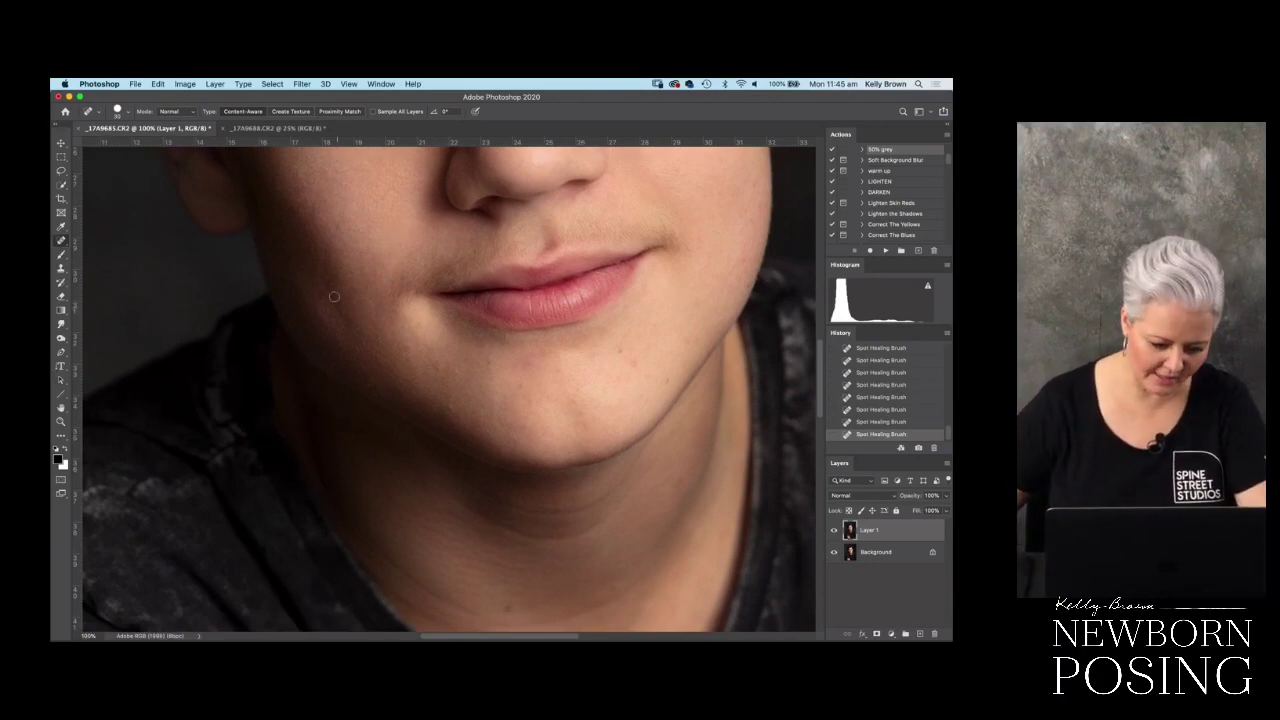
- Spot-heal the blemishes along the outer right cheek and jaw and the marks beneath the lower lip
{"action": "mouse_move", "coordinate": [318, 312]}
{"action": "left_mouse_down"}
{"action": "mouse_move", "coordinate": [316, 281]}
{"action": "mouse_move", "coordinate": [325, 296]}
{"action": "mouse_move", "coordinate": [348, 284]}
{"action": "mouse_move", "coordinate": [290, 274]}
{"action": "mouse_move", "coordinate": [294, 207]}
{"action": "left_mouse_up"}
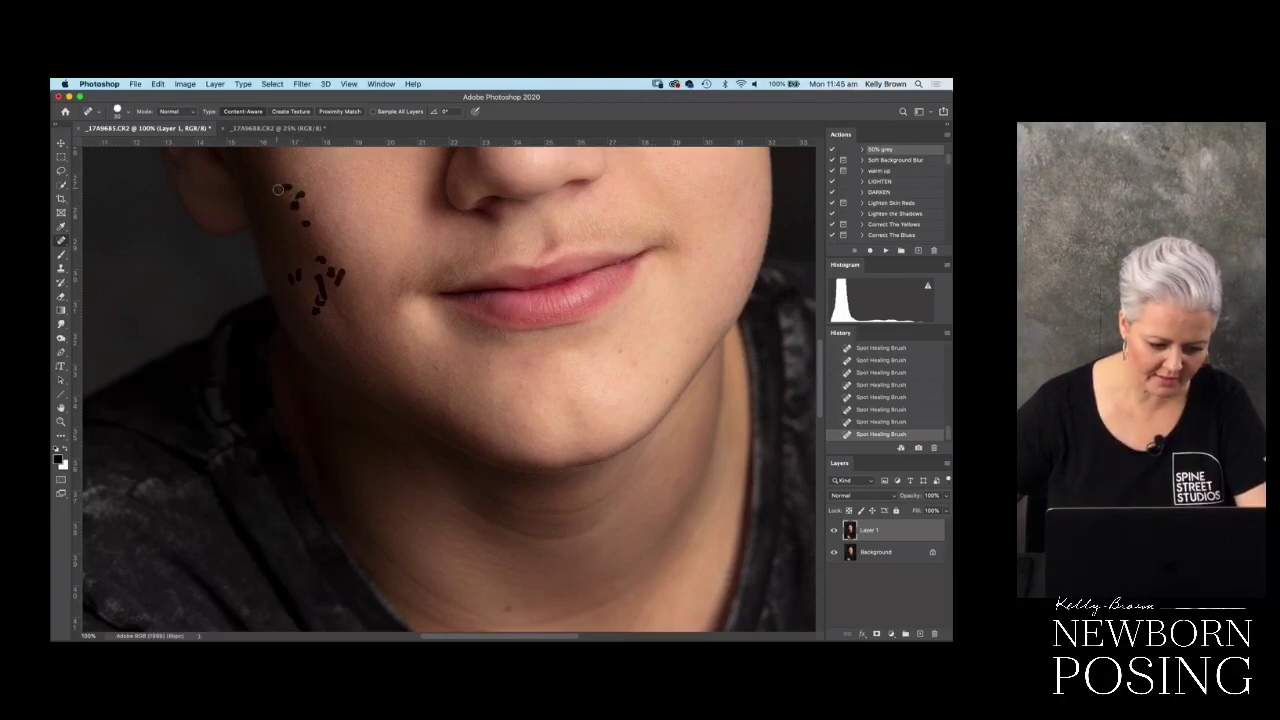
{"action": "mouse_move", "coordinate": [383, 317]}
{"action": "left_mouse_down"}
{"action": "mouse_move", "coordinate": [366, 352]}
{"action": "mouse_move", "coordinate": [372, 381]}
{"action": "mouse_move", "coordinate": [400, 331]}
{"action": "mouse_move", "coordinate": [452, 405]}
{"action": "mouse_move", "coordinate": [478, 309]}
{"action": "left_mouse_up"}
{"action": "mouse_move", "coordinate": [534, 342]}
{"action": "left_mouse_down"}
{"action": "mouse_move", "coordinate": [495, 338]}
{"action": "mouse_move", "coordinate": [524, 316]}
{"action": "mouse_move", "coordinate": [473, 354]}
{"action": "mouse_move", "coordinate": [531, 372]}
{"action": "left_mouse_up"}
- Spot-heal the marks along the underside of the right jaw and on the right side of the neck
{"action": "scroll", "coordinate": [494, 340], "scroll_direction": "down", "scroll_amount": 1}
{"action": "scroll", "coordinate": [494, 340], "scroll_direction": "right", "scroll_amount": 1}
{"action": "scroll", "coordinate": [483, 328], "scroll_direction": "down", "scroll_amount": 1}
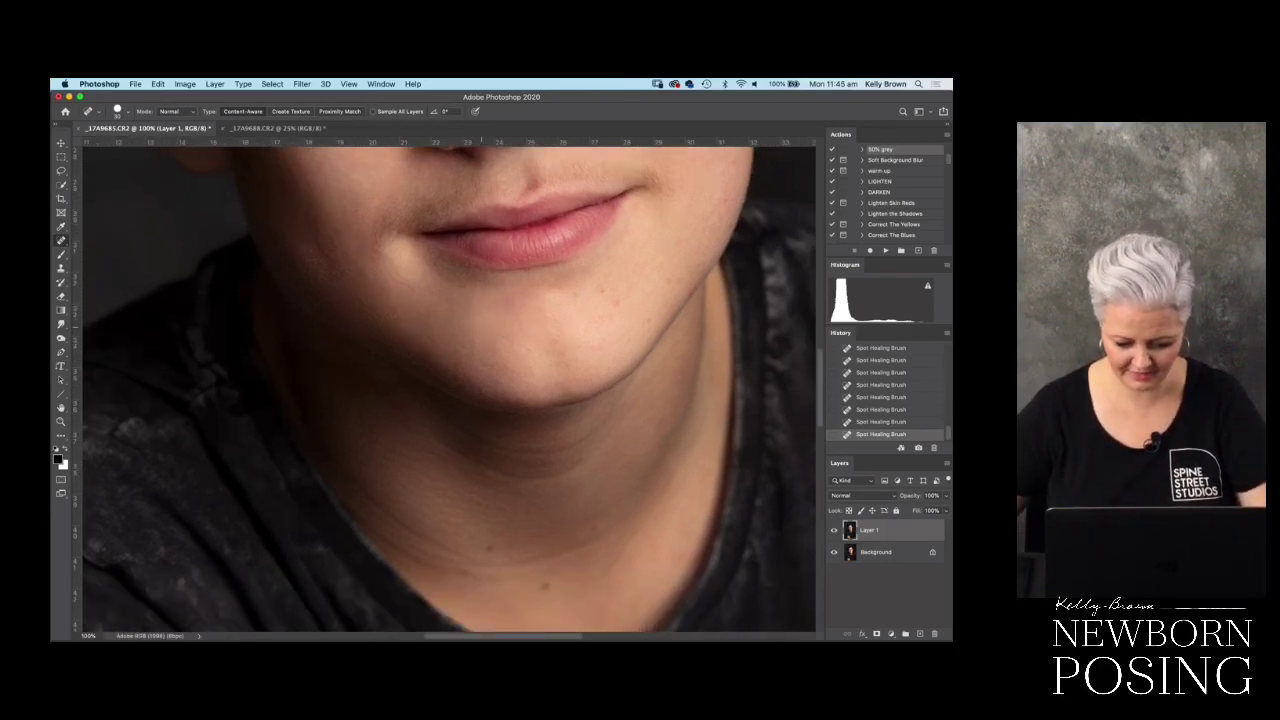
{"action": "left_click", "coordinate": [392, 364]}
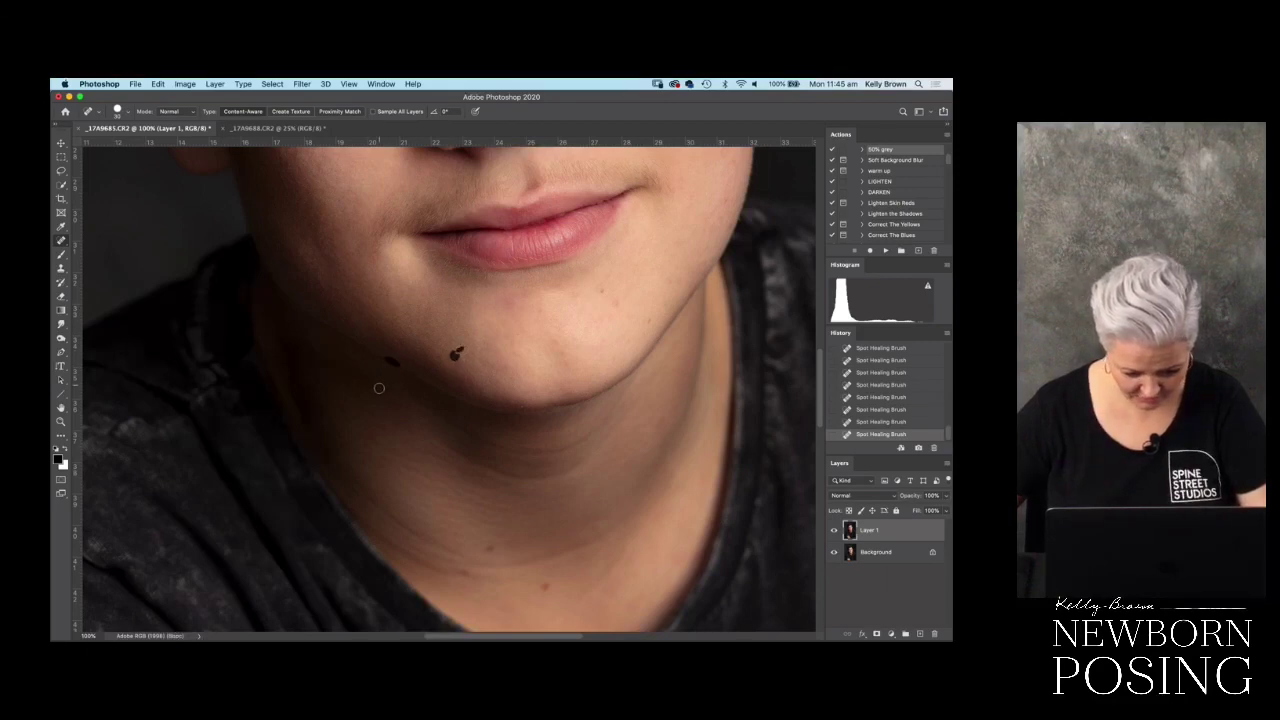
{"action": "left_click", "coordinate": [377, 389]}
{"action": "left_click", "coordinate": [375, 441]}
- Spot-heal the marks across the base of the neck and up its left side to the jaw
{"action": "left_click", "coordinate": [491, 549]}
{"action": "left_click_drag", "start_coordinate": [461, 571], "coordinate": [482, 572]}
{"action": "left_click_drag", "start_coordinate": [584, 533], "coordinate": [606, 520]}
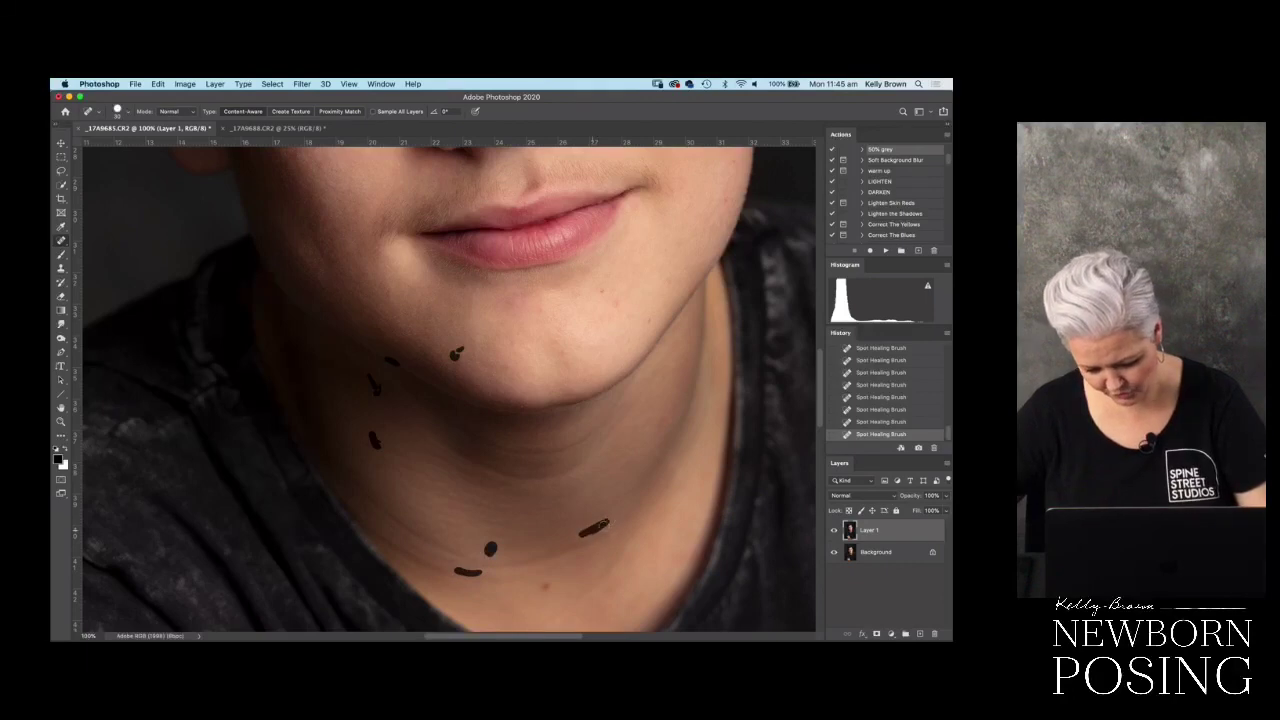
{"action": "left_click", "coordinate": [585, 490]}
{"action": "left_click", "coordinate": [624, 463]}
{"action": "left_click_drag", "start_coordinate": [665, 421], "coordinate": [656, 436]}
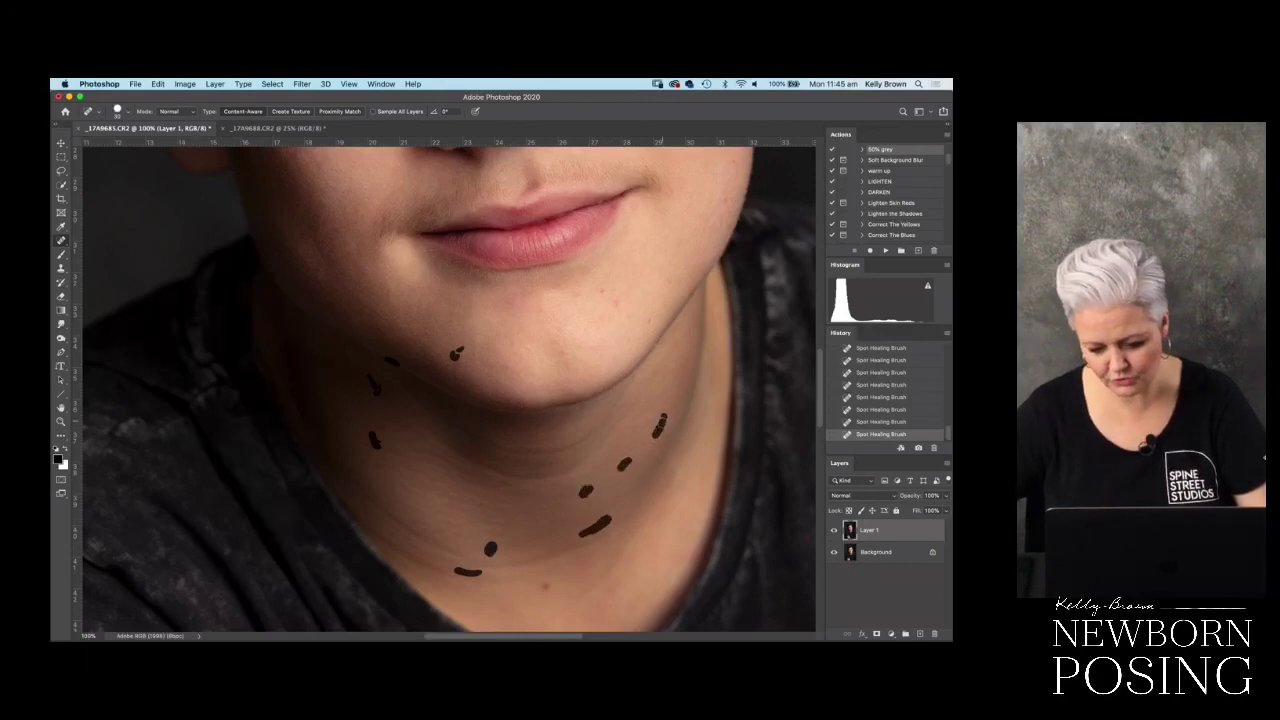
{"action": "left_click", "coordinate": [652, 380]}
- Spot-heal the blemishes on the left side of the chin and along the left jawline
{"action": "left_click", "coordinate": [650, 321]}
{"action": "left_click", "coordinate": [668, 282]}
{"action": "left_click", "coordinate": [616, 301]}
{"action": "left_click", "coordinate": [602, 290]}
{"action": "left_click_drag", "start_coordinate": [598, 322], "coordinate": [610, 315]}
{"action": "left_click", "coordinate": [625, 340]}
{"action": "left_click", "coordinate": [630, 319]}
{"action": "left_click", "coordinate": [577, 346]}
{"action": "left_click", "coordinate": [587, 330]}
{"action": "left_click_drag", "start_coordinate": [604, 343], "coordinate": [594, 346]}
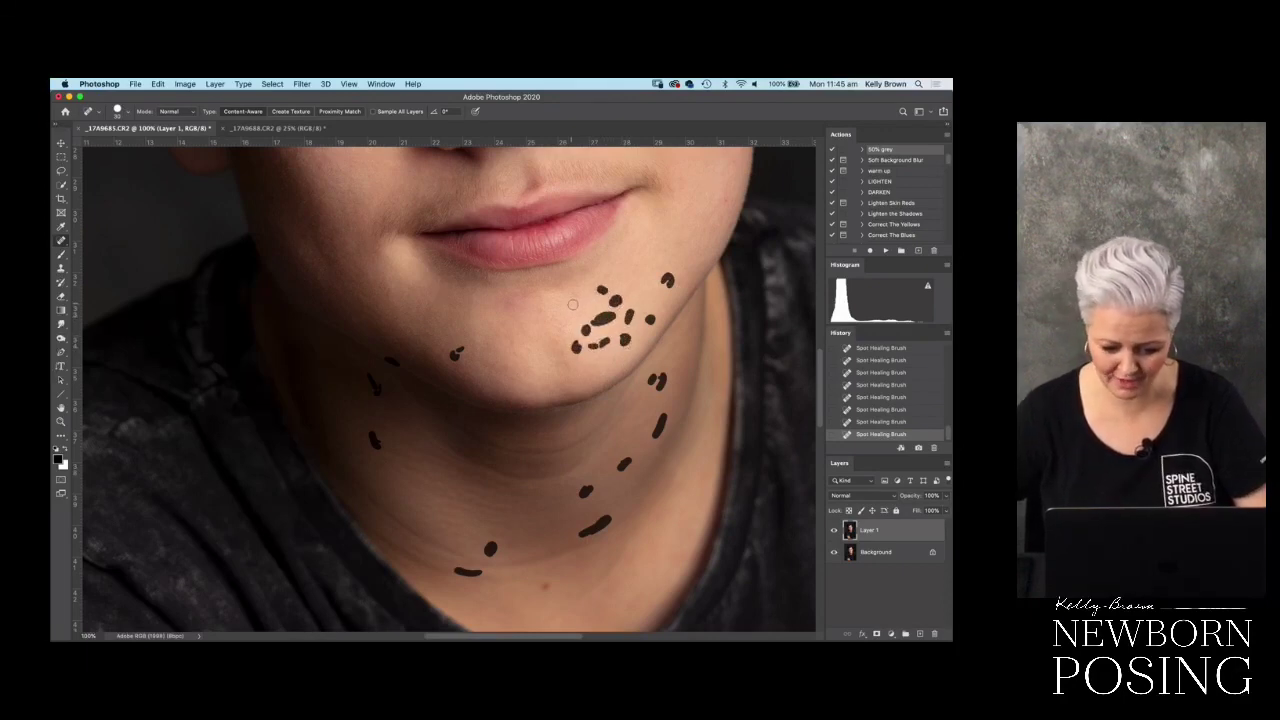
- Spot-heal the remaining blemishes across the middle and right side of the chin and below the corners of the mouth
{"action": "left_click", "coordinate": [574, 293]}
{"action": "left_click", "coordinate": [538, 310]}
{"action": "left_click", "coordinate": [556, 345]}
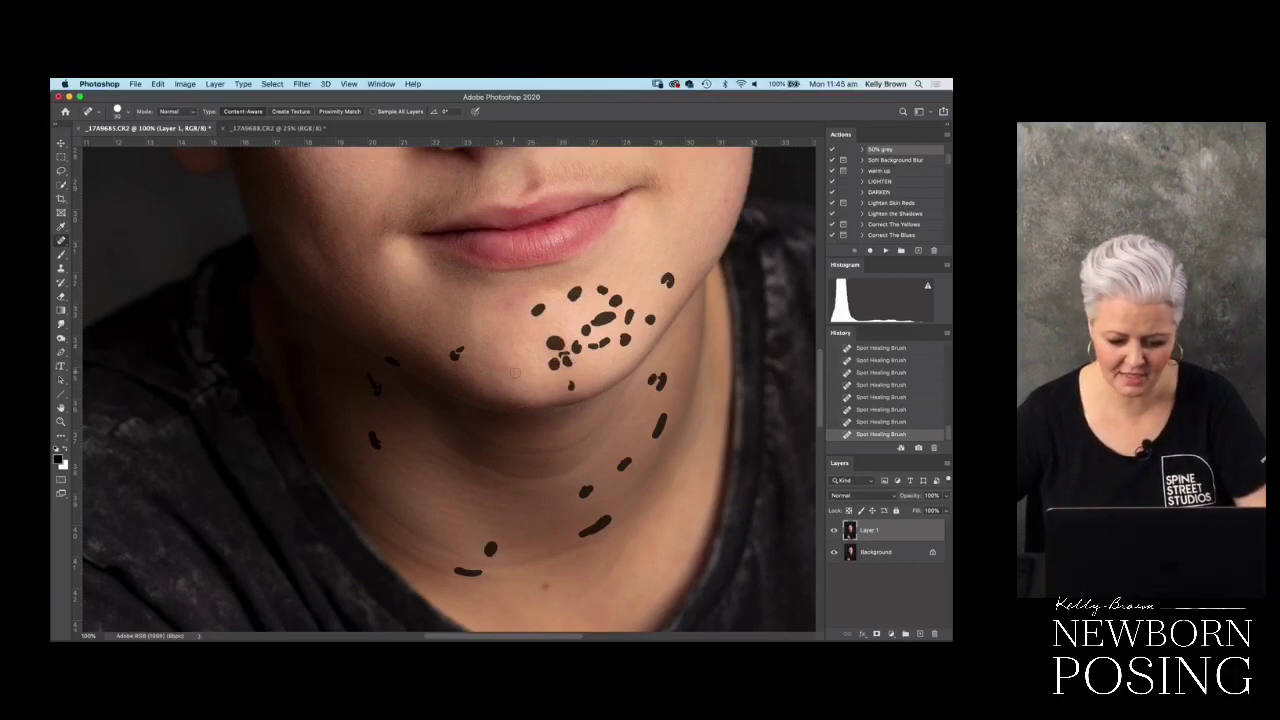
{"action": "left_click_drag", "start_coordinate": [510, 346], "coordinate": [507, 336]}
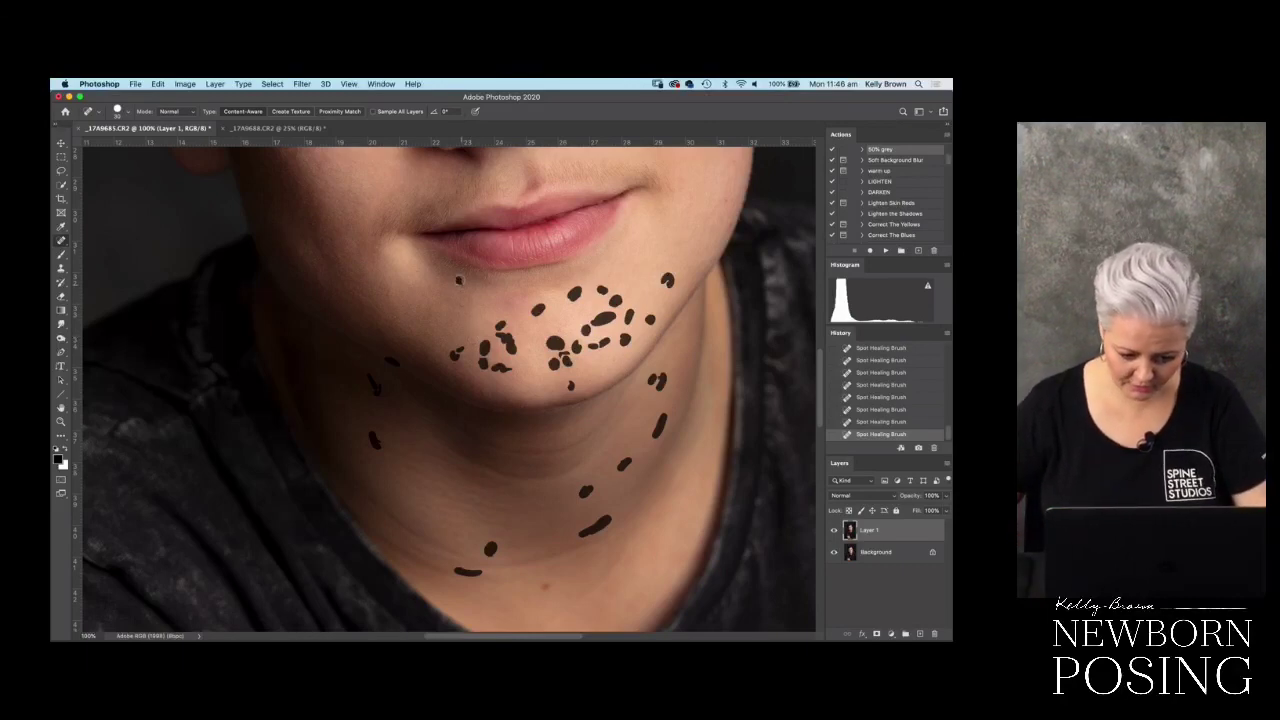
{"action": "left_click", "coordinate": [385, 289]}
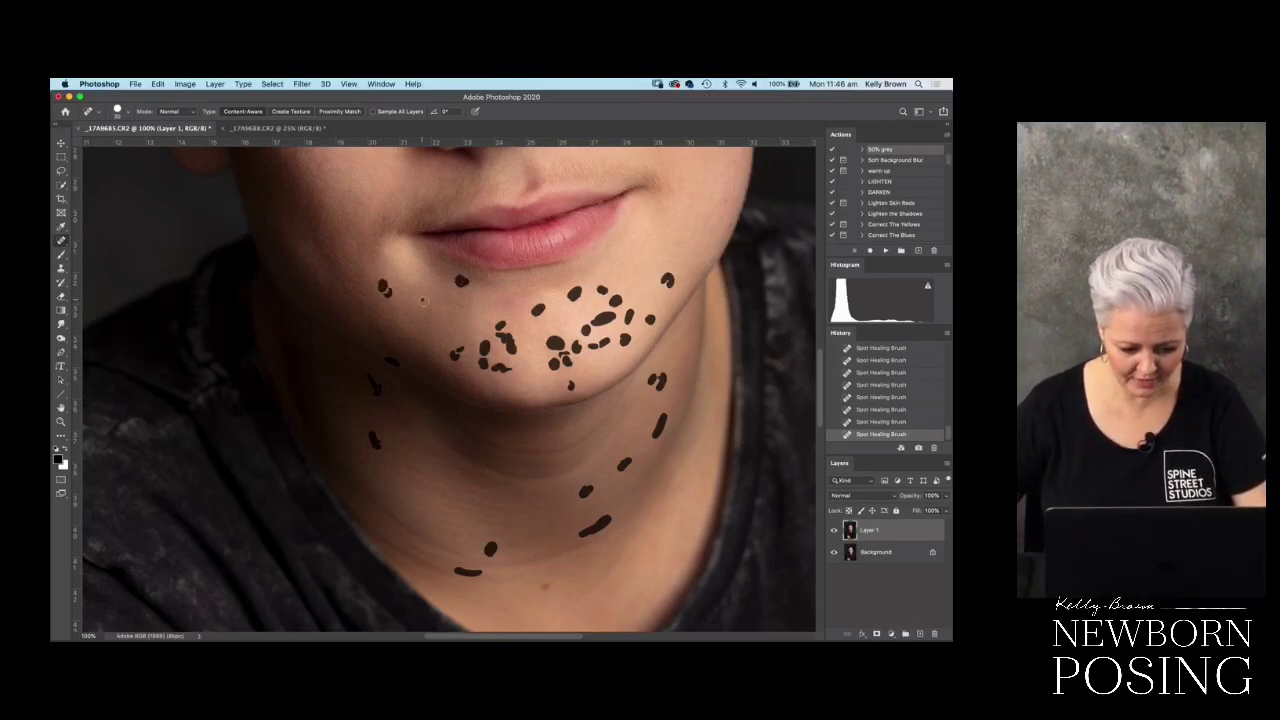
{"action": "left_click", "coordinate": [438, 350]}
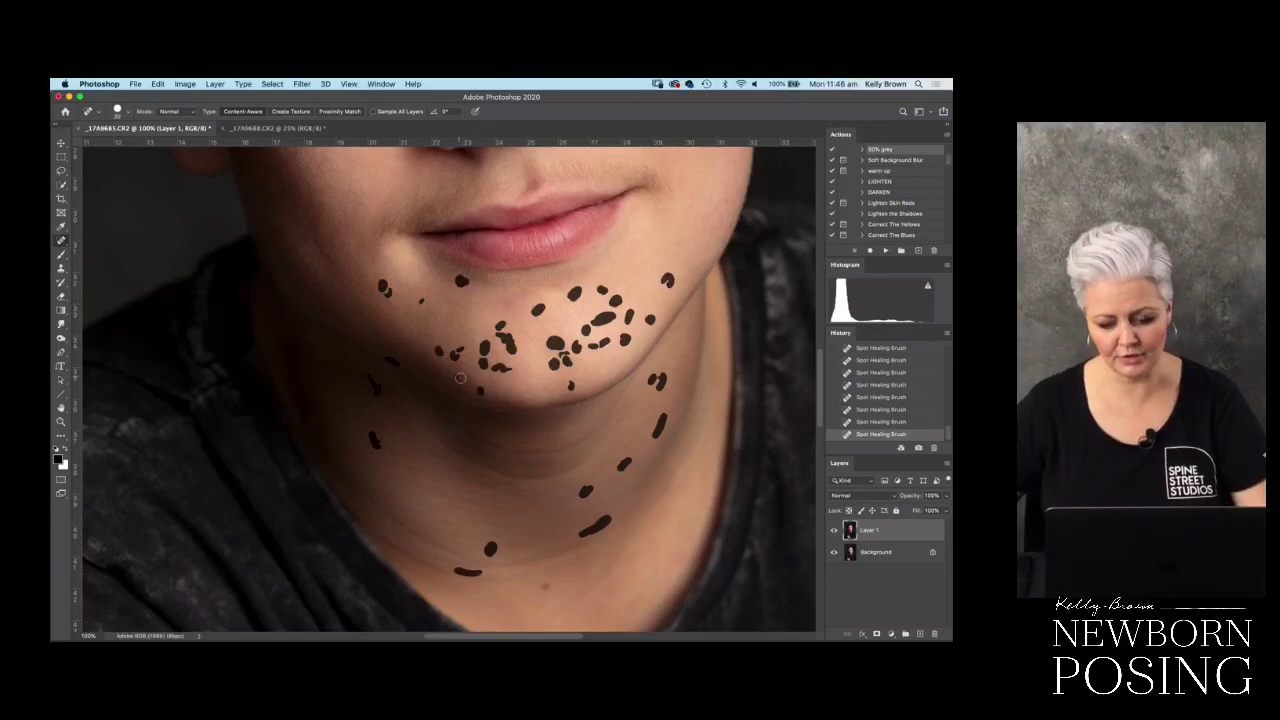
{"action": "mouse_move", "coordinate": [612, 271]}
{"action": "left_mouse_down"}
{"action": "mouse_move", "coordinate": [631, 289]}
{"action": "mouse_move", "coordinate": [645, 250]}
{"action": "left_mouse_up"}
- Spot-heal the marks directly beneath the left nostril and near the left corner of the mouth
{"action": "scroll", "coordinate": [650, 220], "scroll_direction": "down", "scroll_amount": 1}
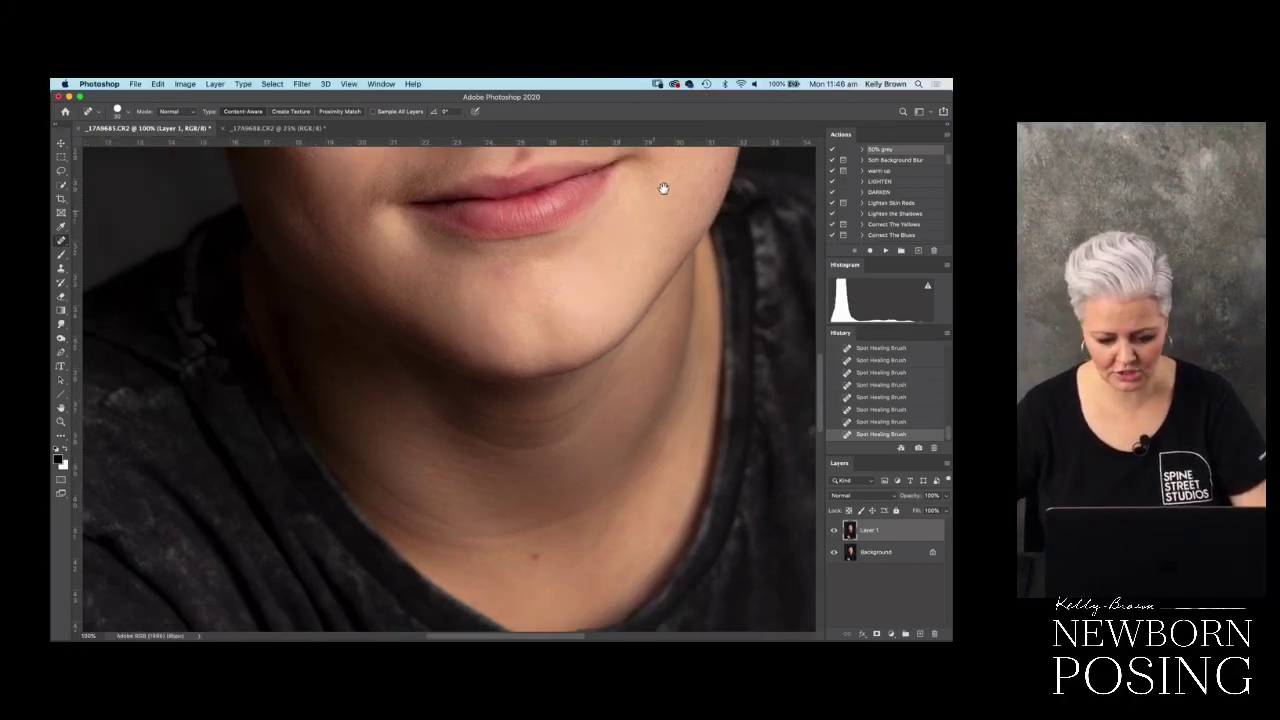
{"action": "scroll", "coordinate": [580, 500], "scroll_direction": "up", "scroll_amount": 5}
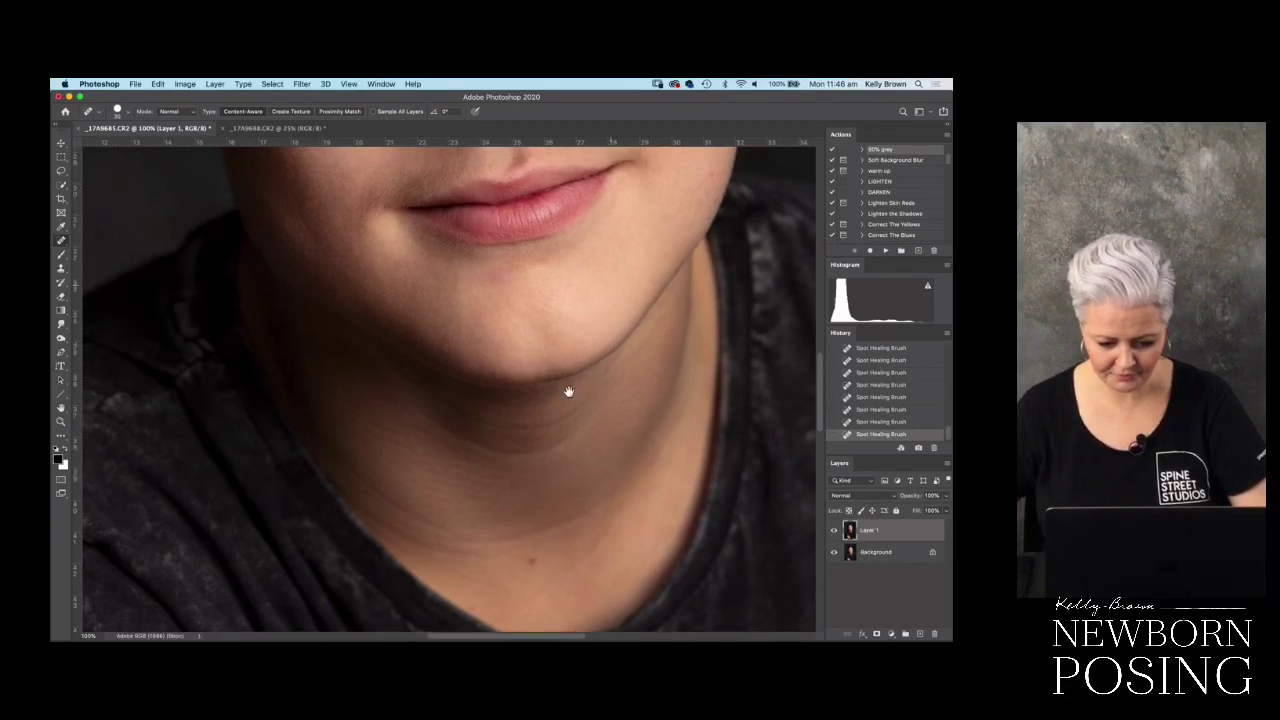
{"action": "scroll", "coordinate": [589, 317], "scroll_direction": "up", "scroll_amount": 2}
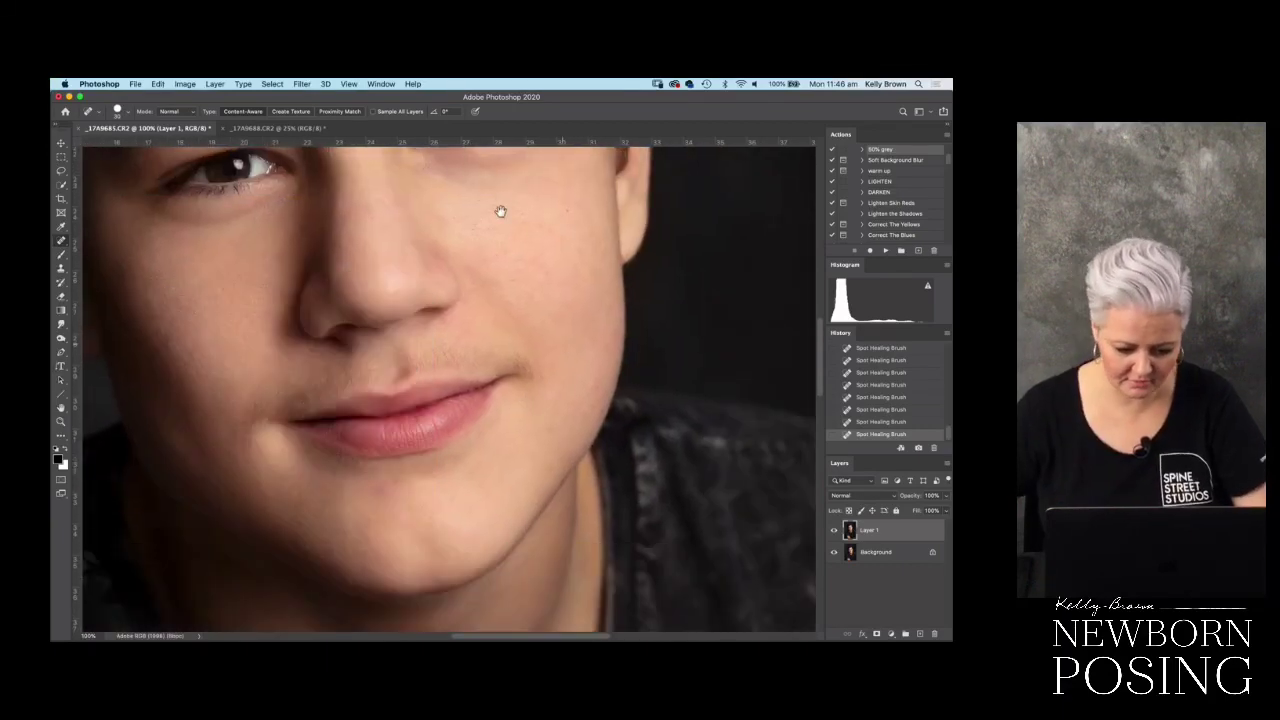
{"action": "left_click_drag", "start_coordinate": [439, 325], "coordinate": [425, 320]}
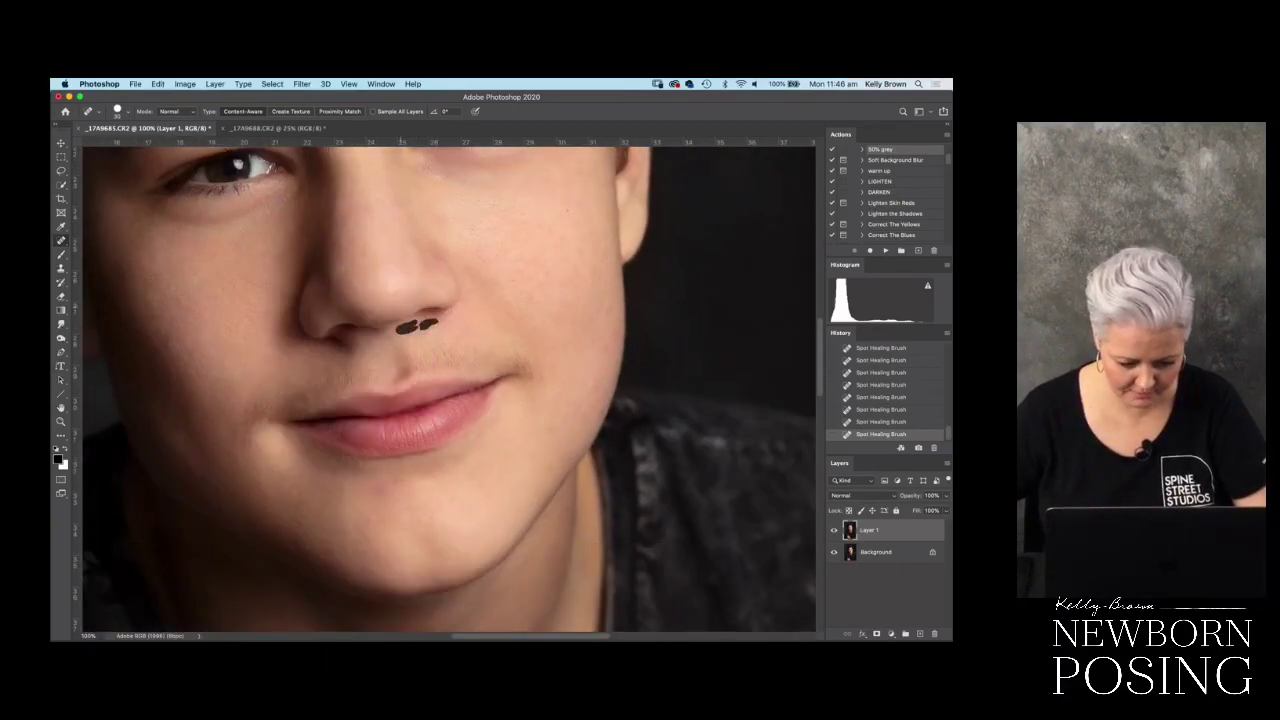
{"action": "scroll", "coordinate": [537, 340], "scroll_direction": "up", "scroll_amount": 1}
{"action": "left_click_drag", "start_coordinate": [467, 414], "coordinate": [467, 414]}
{"action": "scroll", "coordinate": [469, 323], "scroll_direction": "up", "scroll_amount": 1}
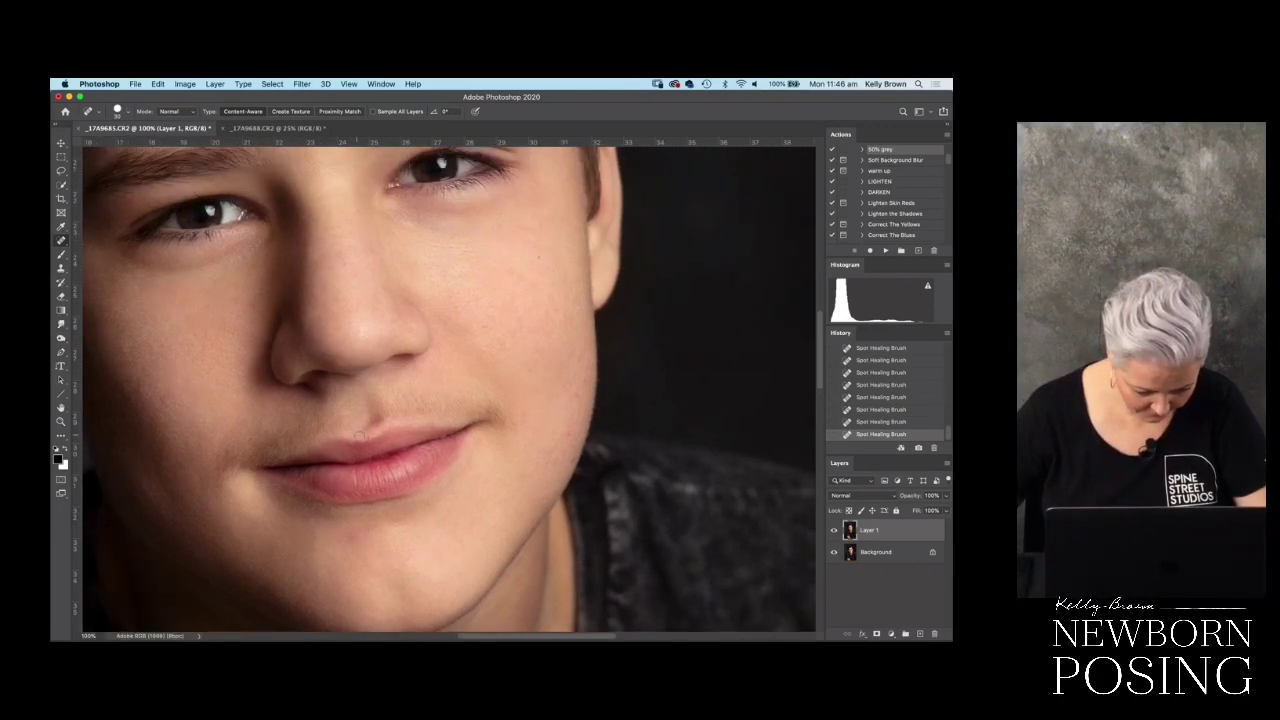
- Spot-heal the remaining blemishes on the upper left cheek, beneath the left eye and beside the nose
{"action": "scroll", "coordinate": [497, 360], "scroll_direction": "up", "scroll_amount": 1}
{"action": "left_click", "coordinate": [480, 346]}
{"action": "left_click", "coordinate": [458, 346]}
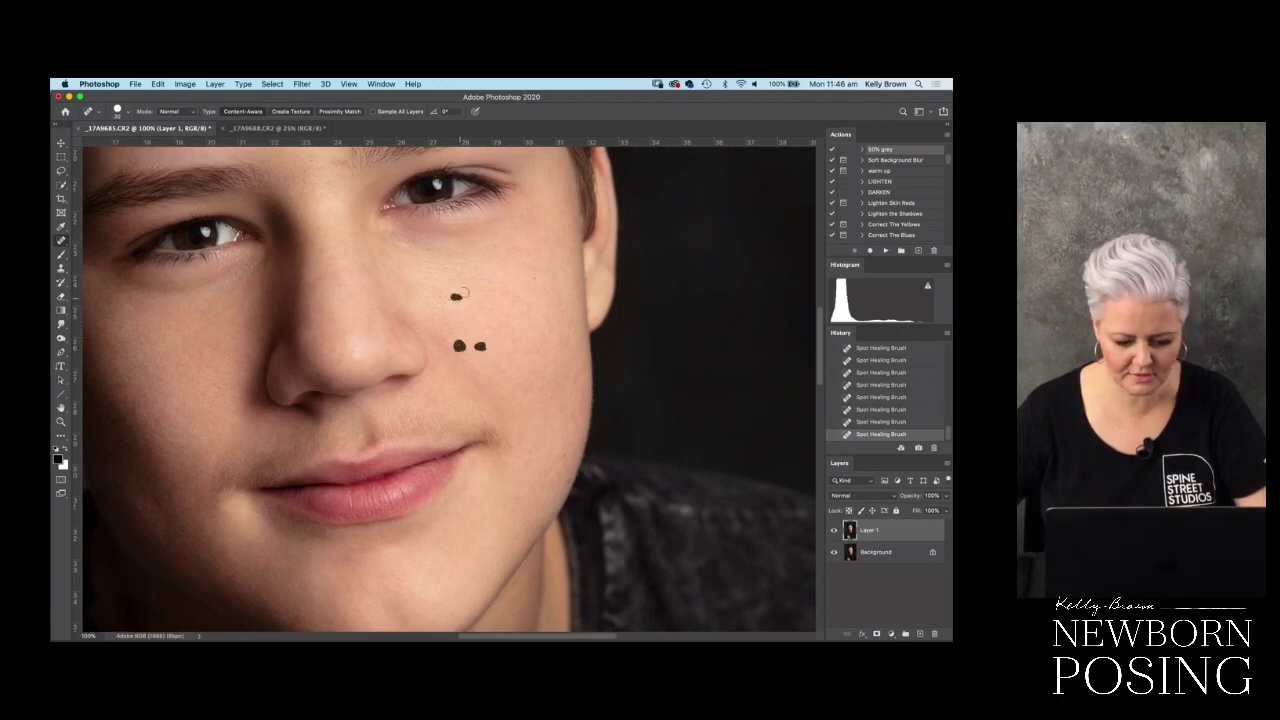
{"action": "left_click", "coordinate": [442, 298]}
{"action": "left_click", "coordinate": [533, 280]}
{"action": "left_click", "coordinate": [507, 292]}
- Spot-heal the blemishes running diagonally across the left cheek from the earlobe toward the mouth
{"action": "scroll", "coordinate": [550, 315], "scroll_direction": "down", "scroll_amount": 1}
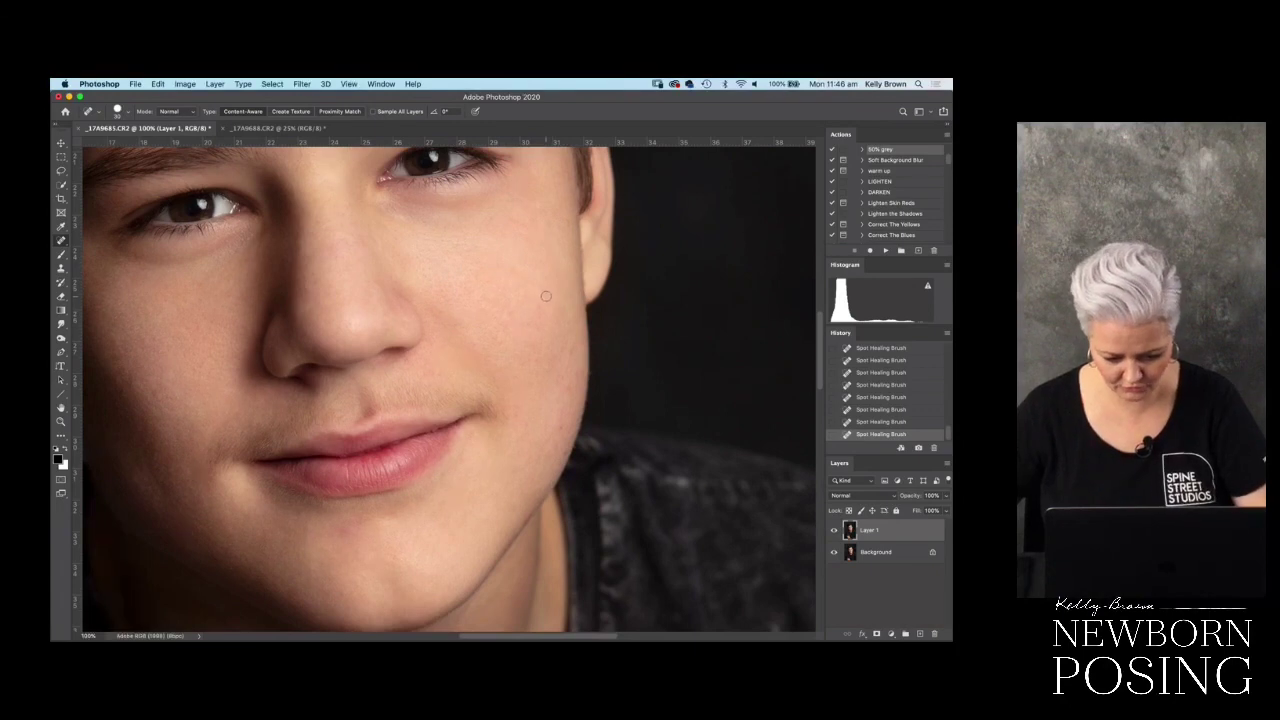
{"action": "scroll", "coordinate": [540, 303], "scroll_direction": "down", "scroll_amount": 1}
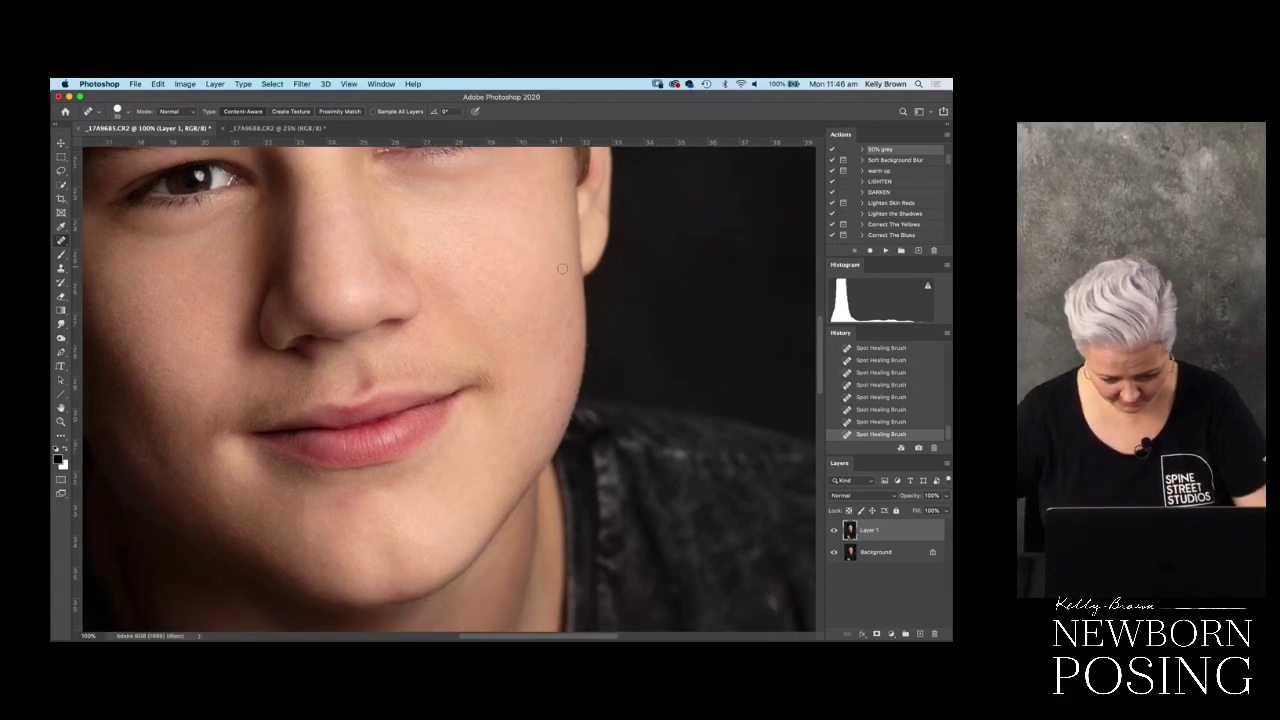
{"action": "left_click", "coordinate": [563, 253]}
{"action": "left_click", "coordinate": [541, 265]}
{"action": "left_click", "coordinate": [508, 288]}
{"action": "left_click", "coordinate": [500, 297]}
{"action": "left_click", "coordinate": [495, 311]}
{"action": "left_click", "coordinate": [504, 342]}
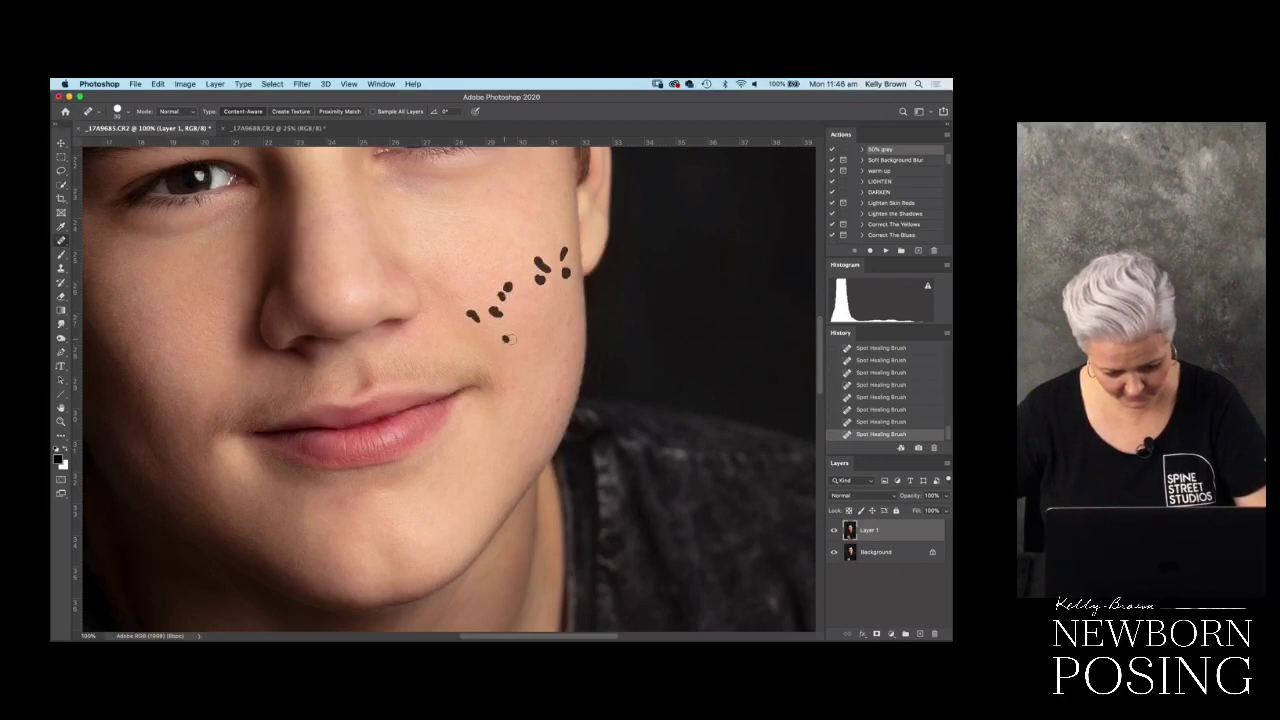
- Spot-heal the last small marks in the middle of the left cheek
{"action": "scroll", "coordinate": [531, 337], "scroll_direction": "down", "scroll_amount": 1}
{"action": "left_click", "coordinate": [508, 210]}
{"action": "left_click", "coordinate": [518, 220]}
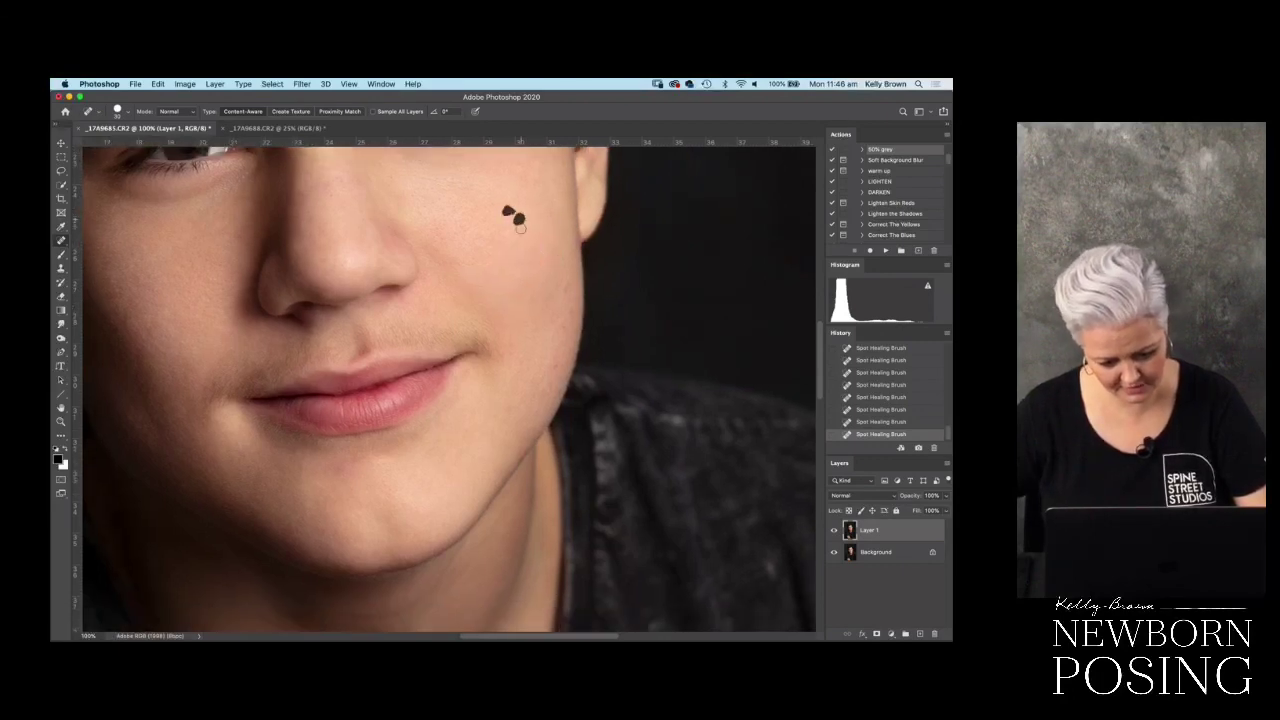
{"action": "left_click", "coordinate": [478, 241]}
{"action": "left_click", "coordinate": [462, 226]}
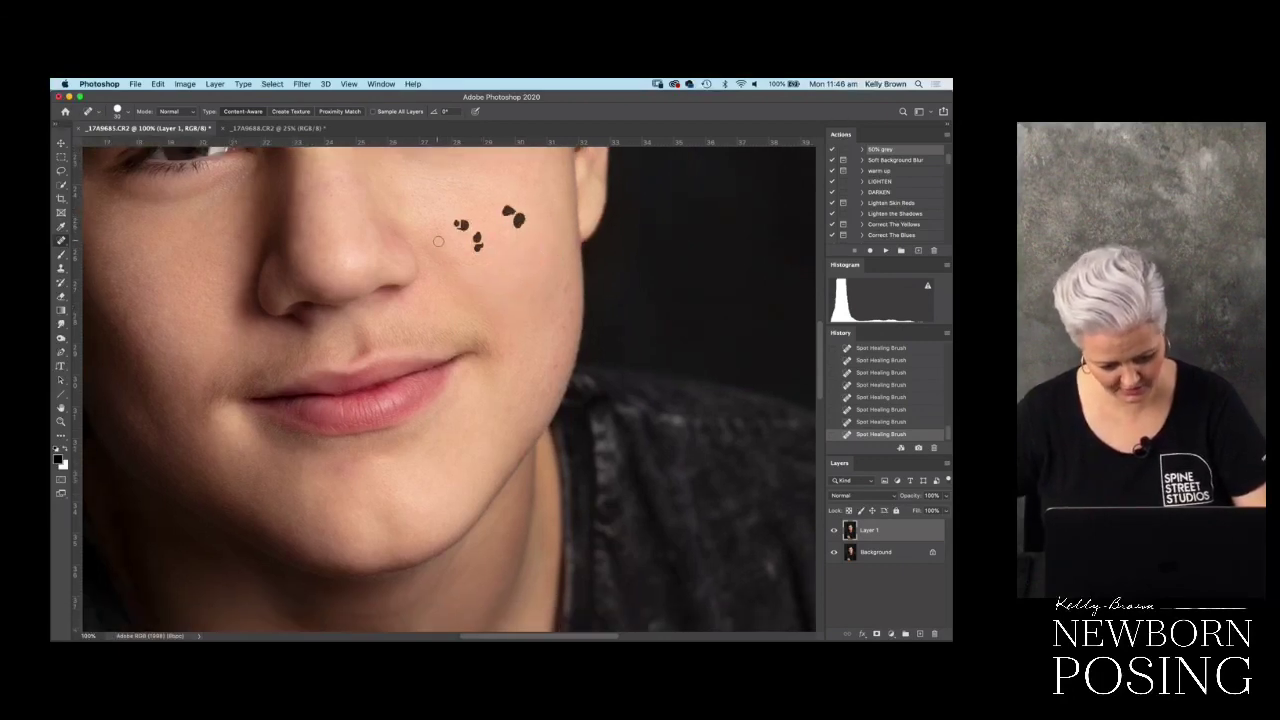
- Spot-heal the marks around the tip of the nose and up along its bridge
{"action": "left_click", "coordinate": [379, 265]}
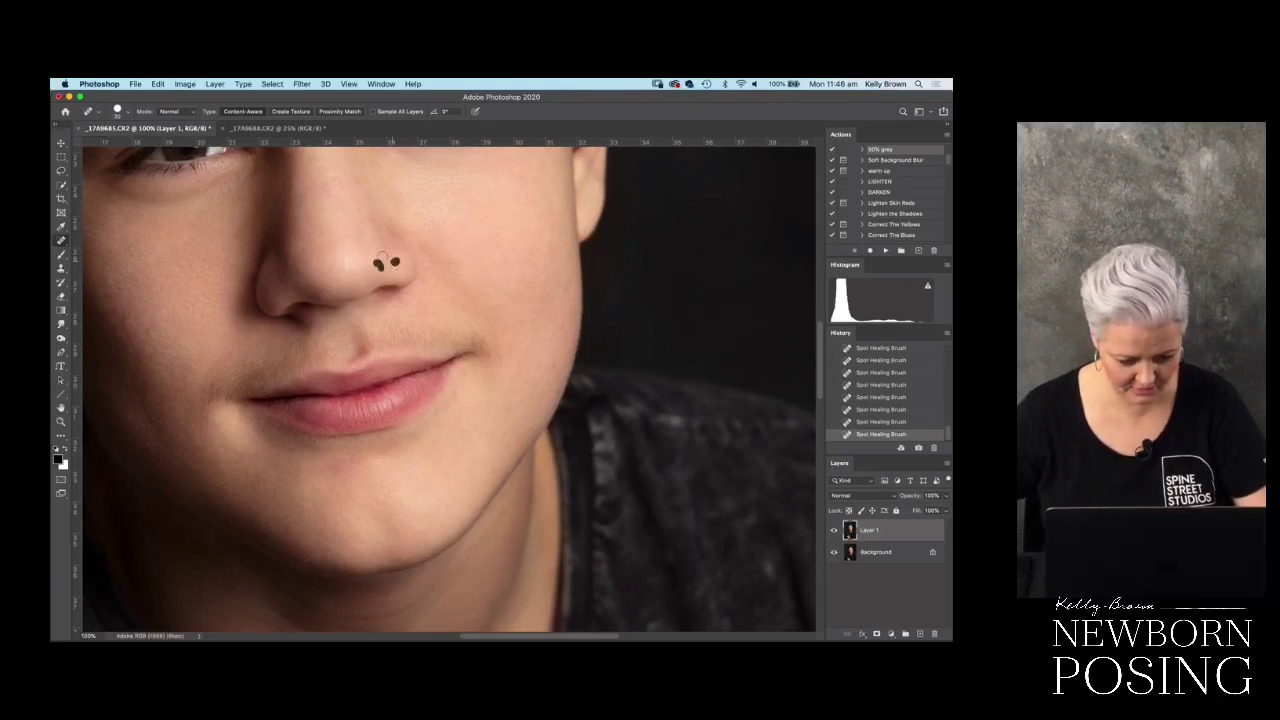
{"action": "left_click", "coordinate": [364, 220]}
{"action": "left_click", "coordinate": [355, 183]}
{"action": "left_click", "coordinate": [331, 188]}
{"action": "left_click", "coordinate": [337, 182]}
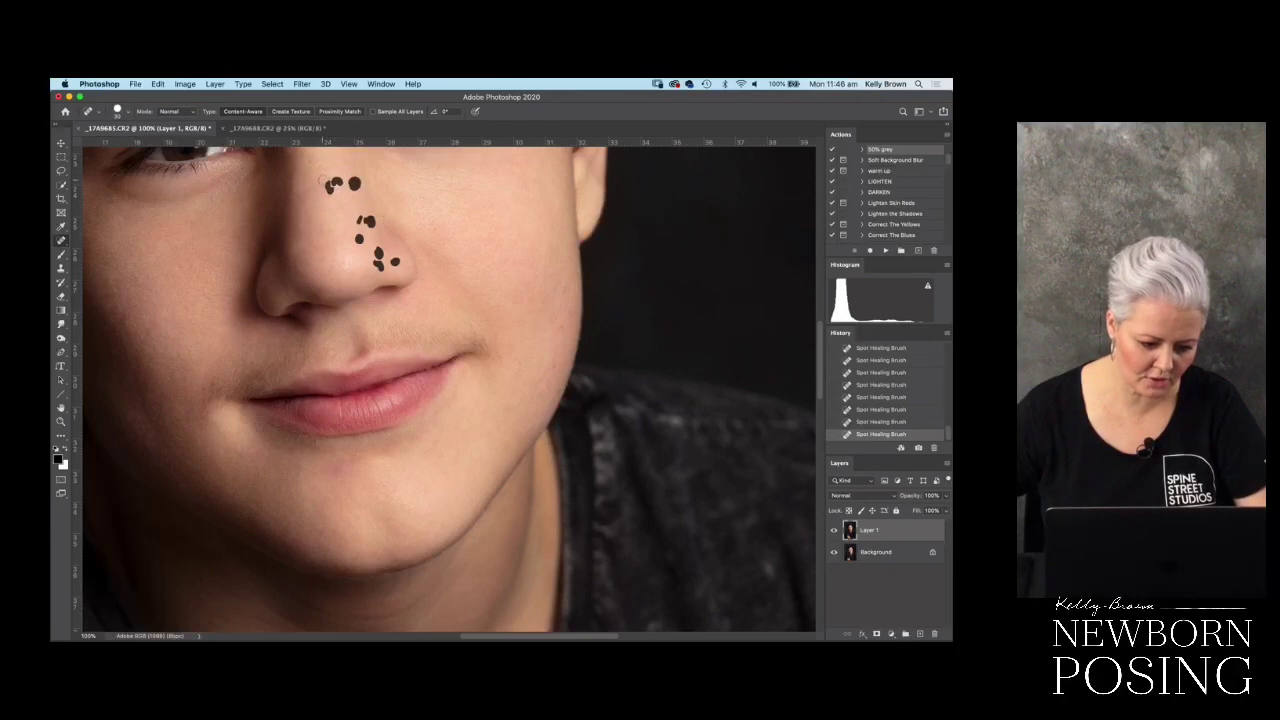
{"action": "left_click", "coordinate": [315, 164]}
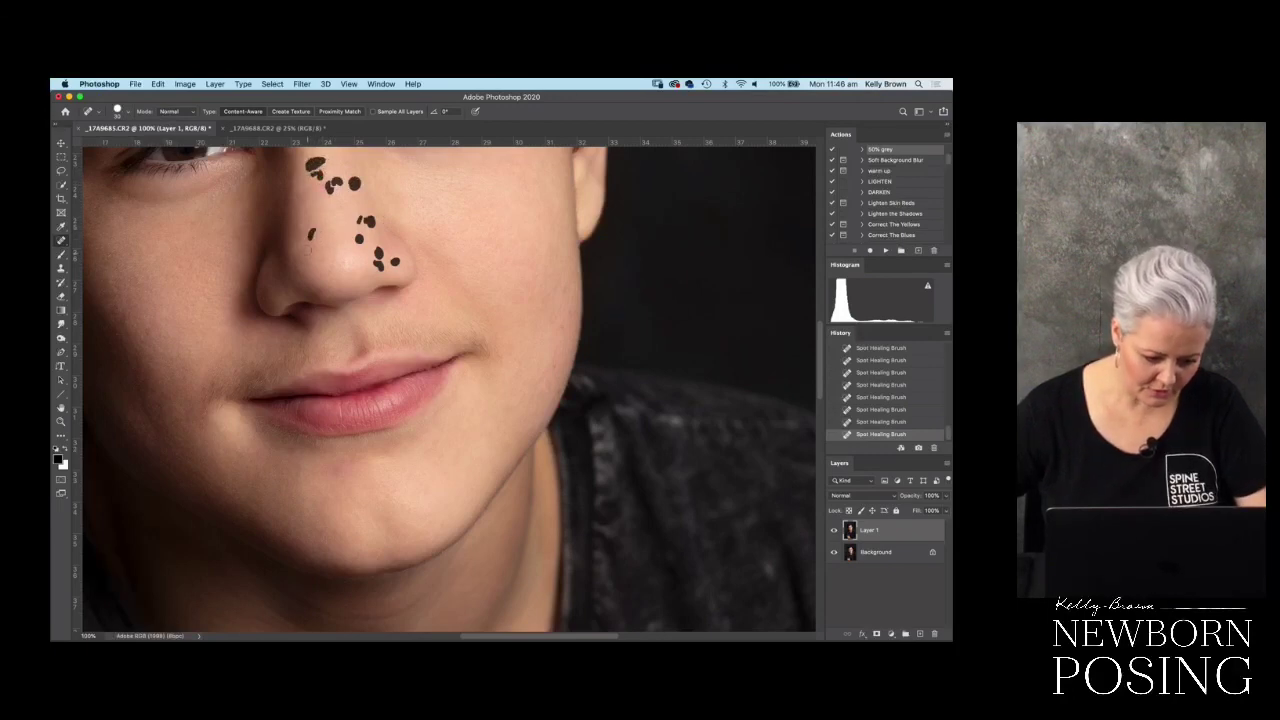
{"action": "left_click", "coordinate": [322, 259]}
{"action": "left_click", "coordinate": [346, 263]}
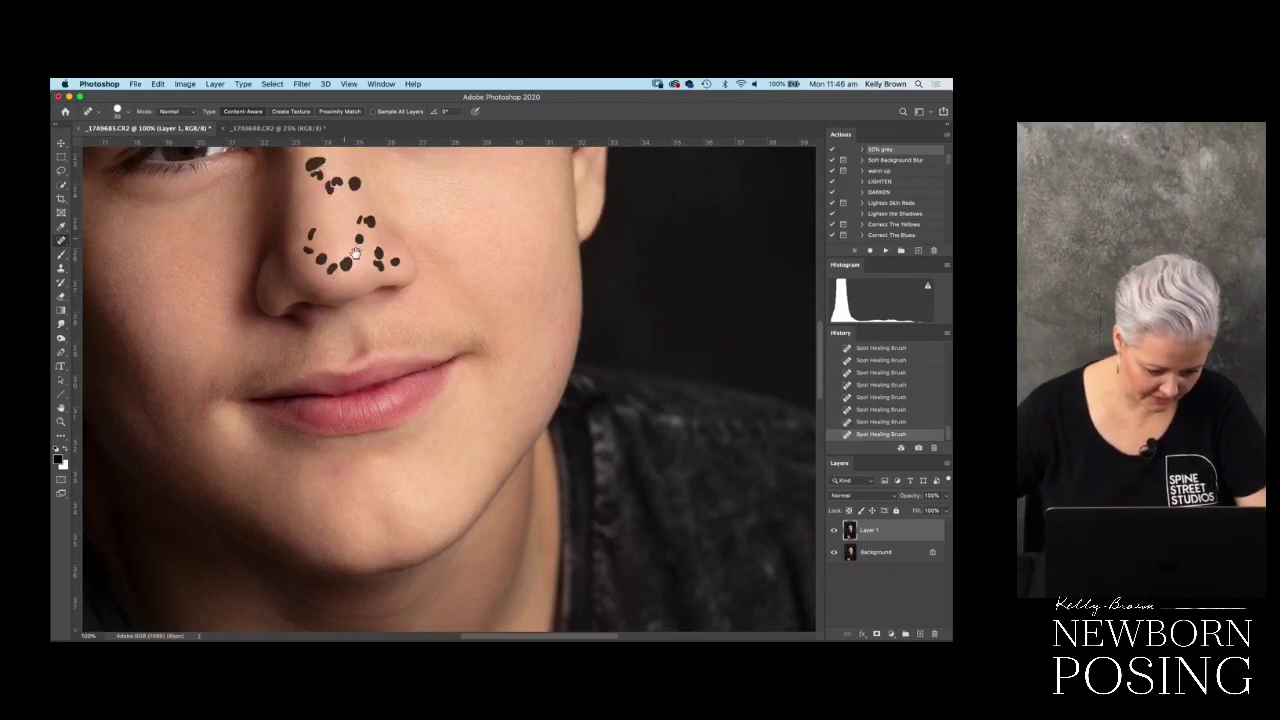
- Spot-heal the marks around the right nostril and along the right side of the nose
{"action": "scroll", "coordinate": [347, 241], "scroll_direction": "up", "scroll_amount": 2}
{"action": "left_click", "coordinate": [307, 326]}
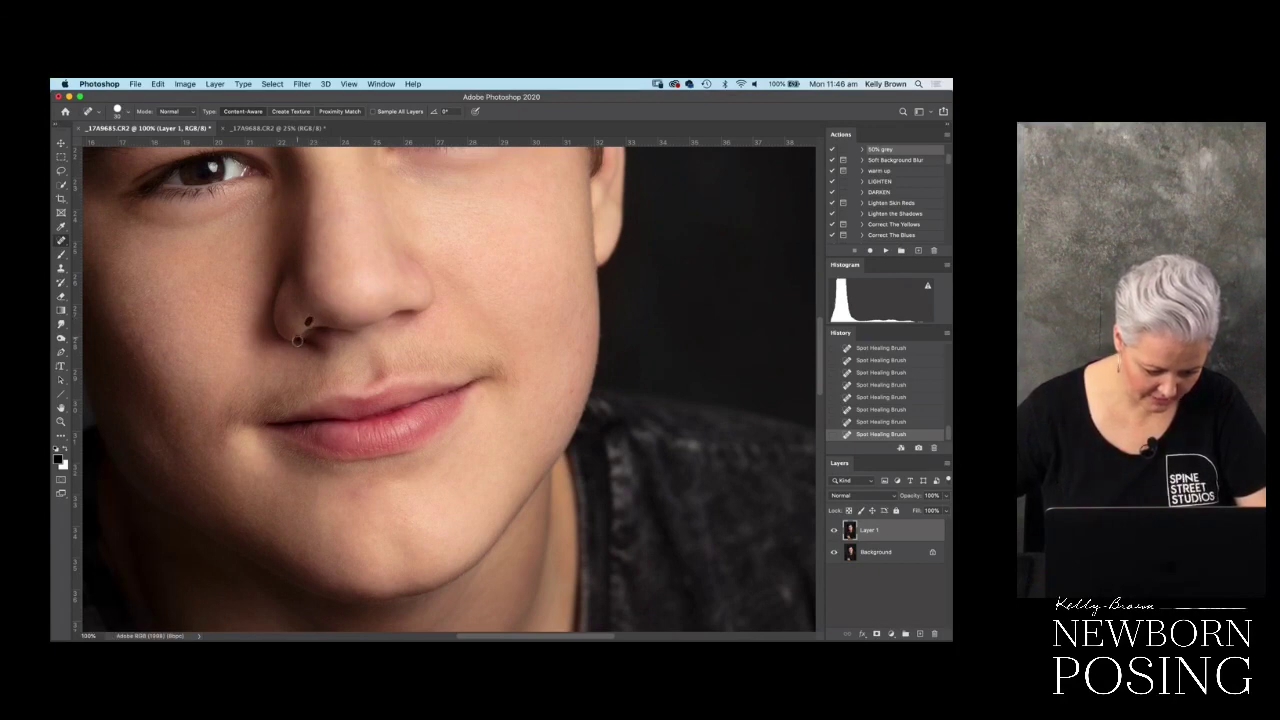
{"action": "left_click", "coordinate": [286, 298]}
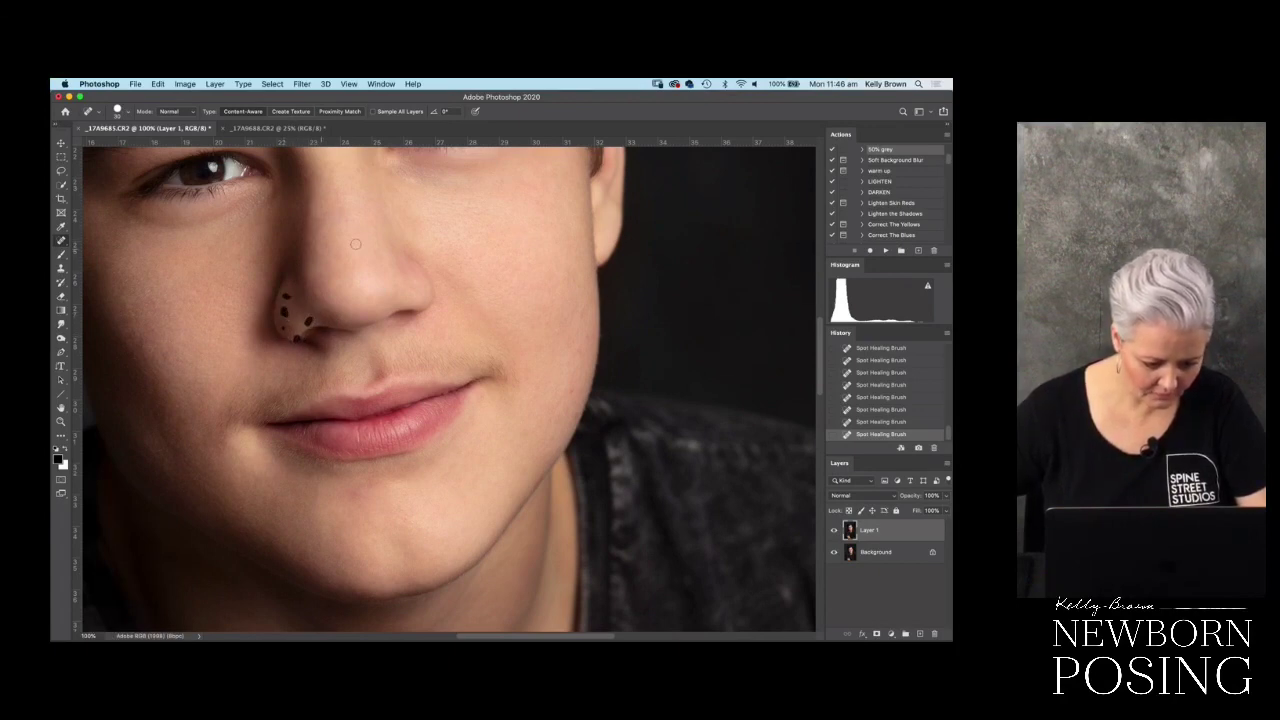
{"action": "left_click", "coordinate": [312, 240]}
{"action": "left_click_drag", "start_coordinate": [315, 174], "coordinate": [306, 175]}
- Spot-heal the blemishes between the eyes, on the upper nose and on the skin beneath the right eye
{"action": "scroll", "coordinate": [400, 240], "scroll_direction": "up", "scroll_amount": 2}
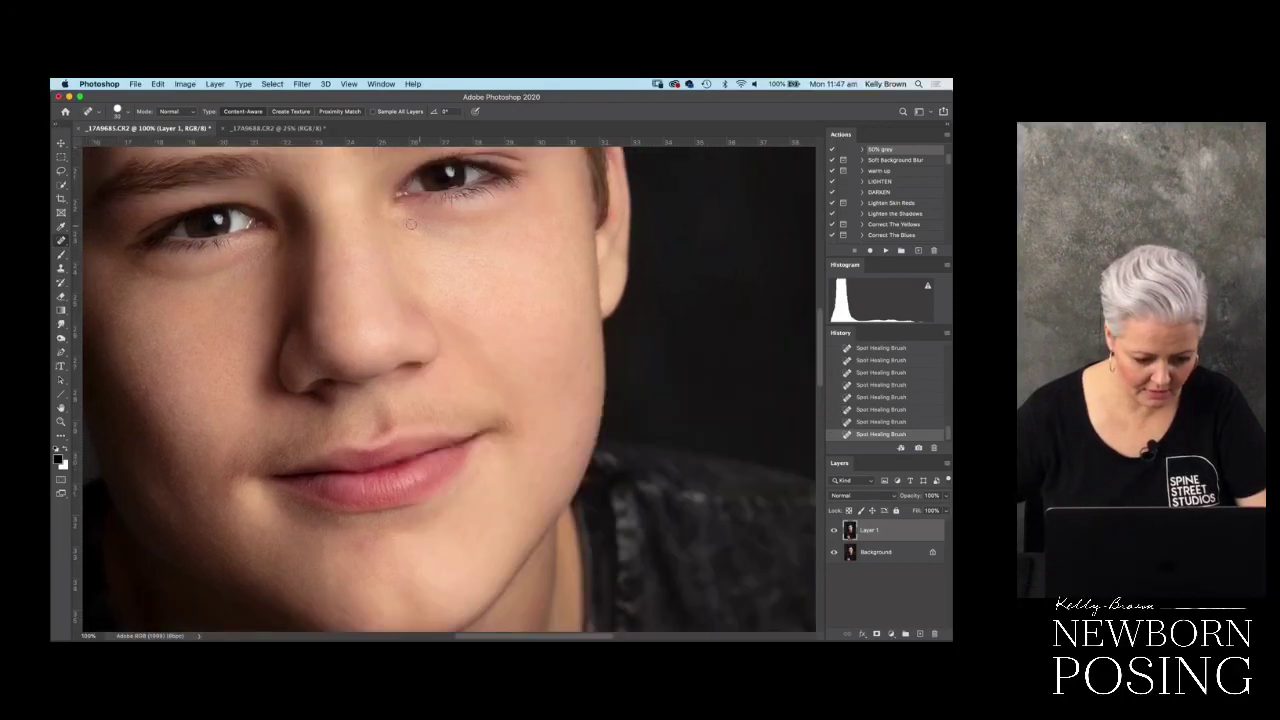
{"action": "left_click_drag", "start_coordinate": [336, 223], "coordinate": [343, 217]}
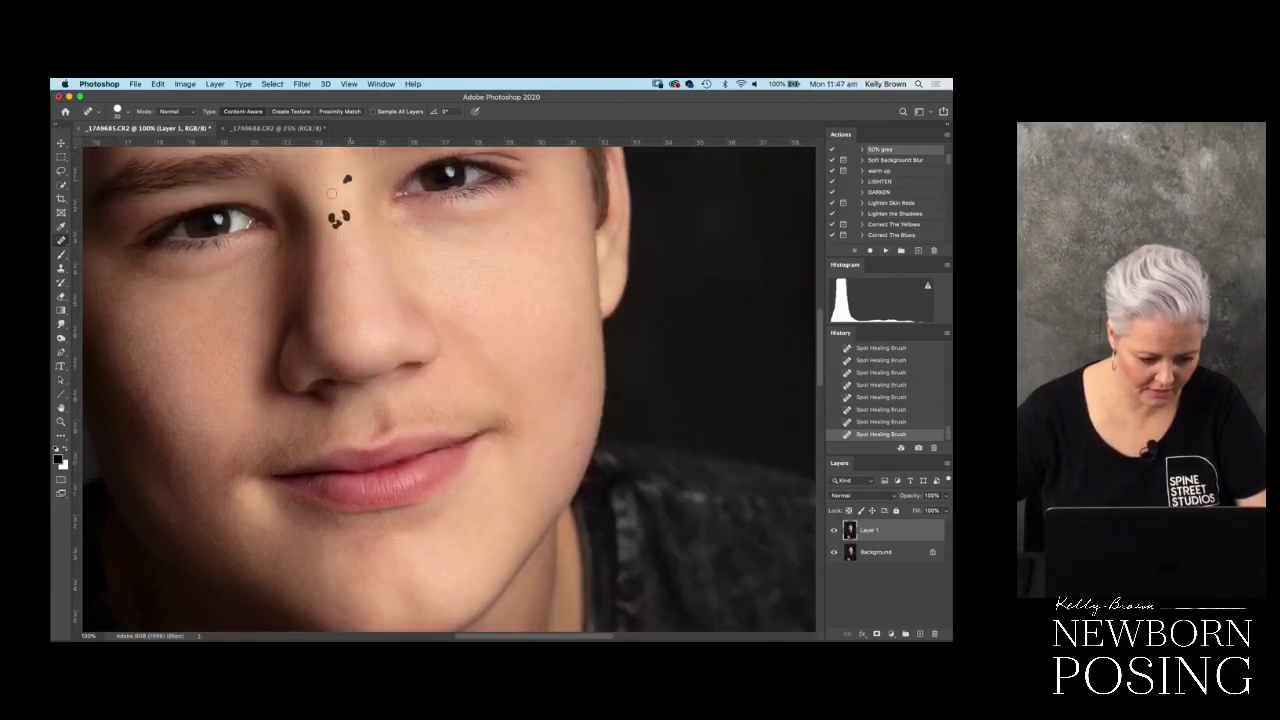
{"action": "mouse_move", "coordinate": [318, 168]}
{"action": "left_mouse_down"}
{"action": "mouse_move", "coordinate": [362, 245]}
{"action": "mouse_move", "coordinate": [365, 222]}
{"action": "mouse_move", "coordinate": [399, 258]}
{"action": "left_mouse_up"}
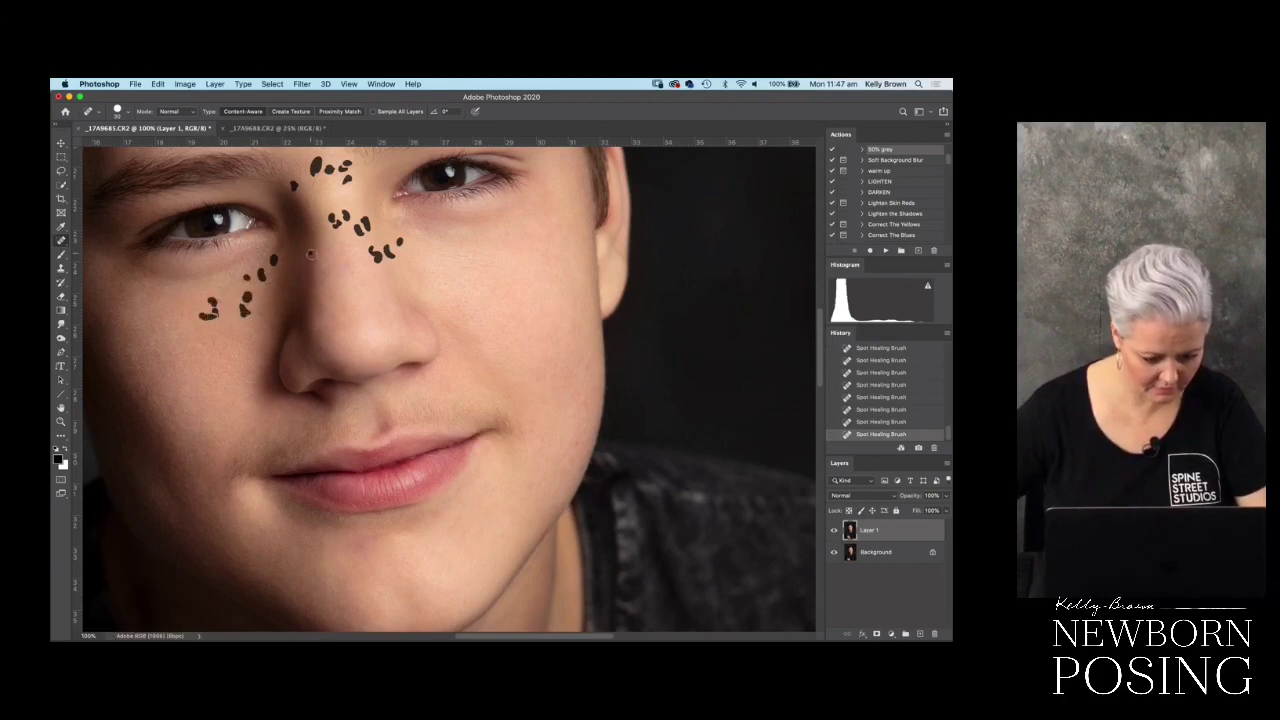
{"action": "left_click", "coordinate": [321, 275]}
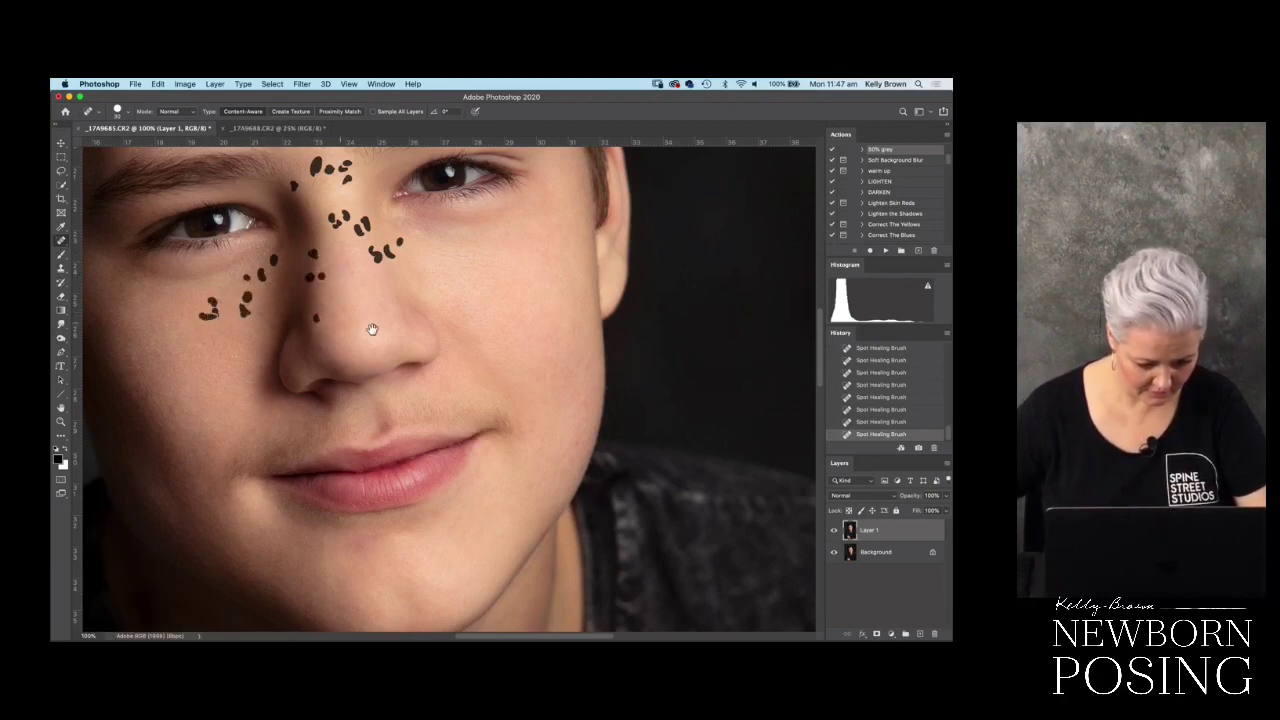
- Spot-heal the blemishes along the outer edge of the lower left cheek, down toward the jaw
{"action": "scroll", "coordinate": [386, 300], "scroll_direction": "down", "scroll_amount": 5}
{"action": "left_click", "coordinate": [491, 329]}
{"action": "left_click_drag", "start_coordinate": [529, 350], "coordinate": [535, 293]}
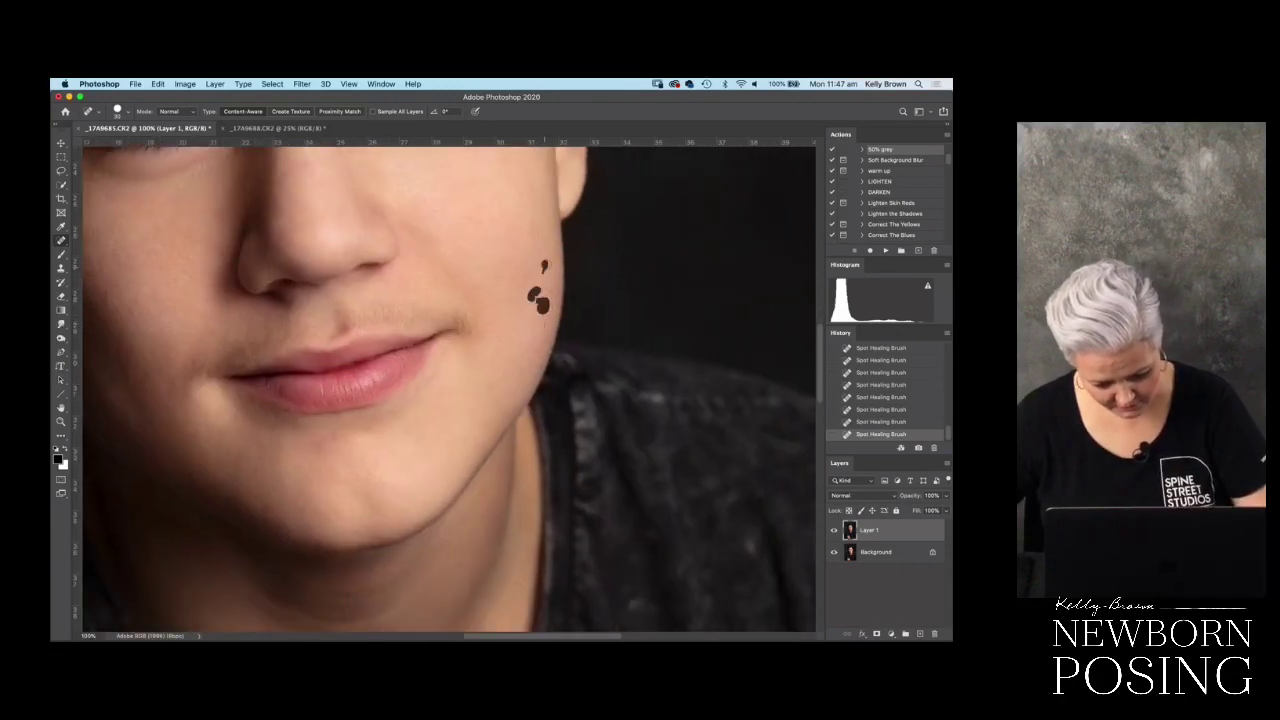
{"action": "scroll", "coordinate": [528, 320], "scroll_direction": "down", "scroll_amount": 2}
{"action": "left_click_drag", "start_coordinate": [520, 314], "coordinate": [528, 288]}
{"action": "left_click", "coordinate": [496, 298]}
{"action": "left_click", "coordinate": [478, 322]}
{"action": "scroll", "coordinate": [475, 309], "scroll_direction": "down", "scroll_amount": 2}
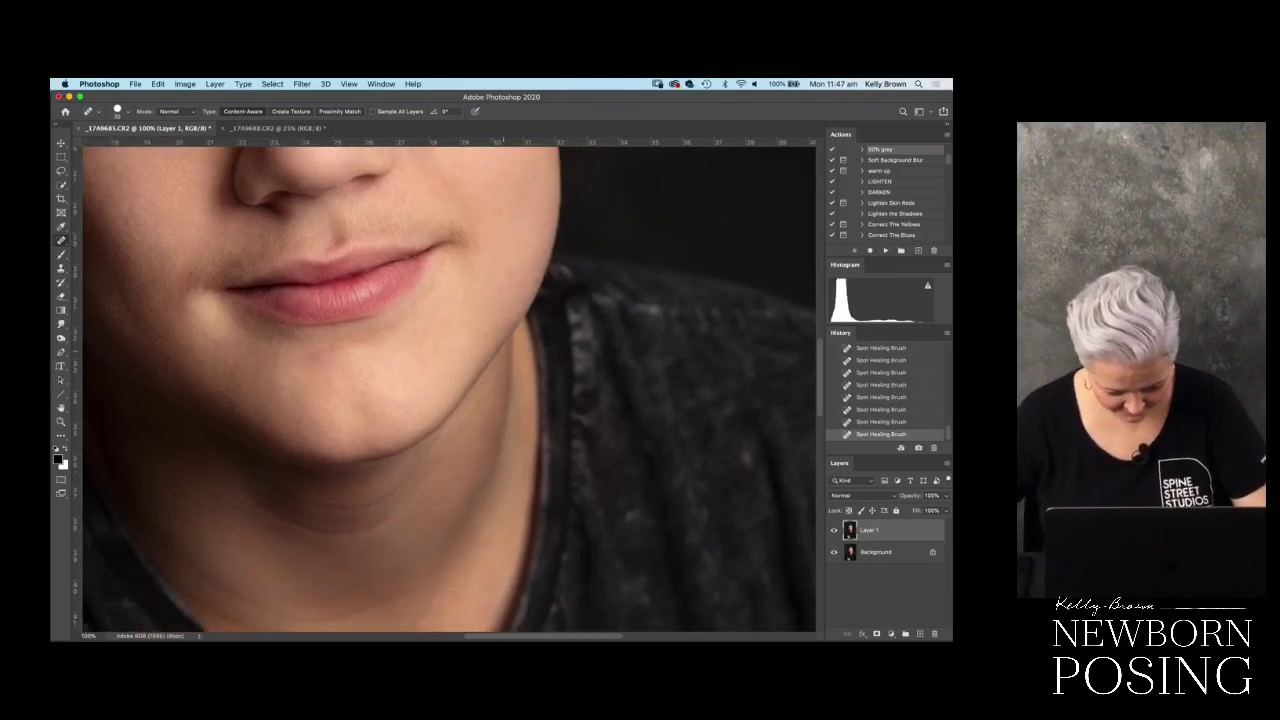
- Outline the reddish mark beneath the lower lip with the Patch tool and try patching it with nearby chin skin
{"action": "scroll", "coordinate": [463, 363], "scroll_direction": "down", "scroll_amount": 1}
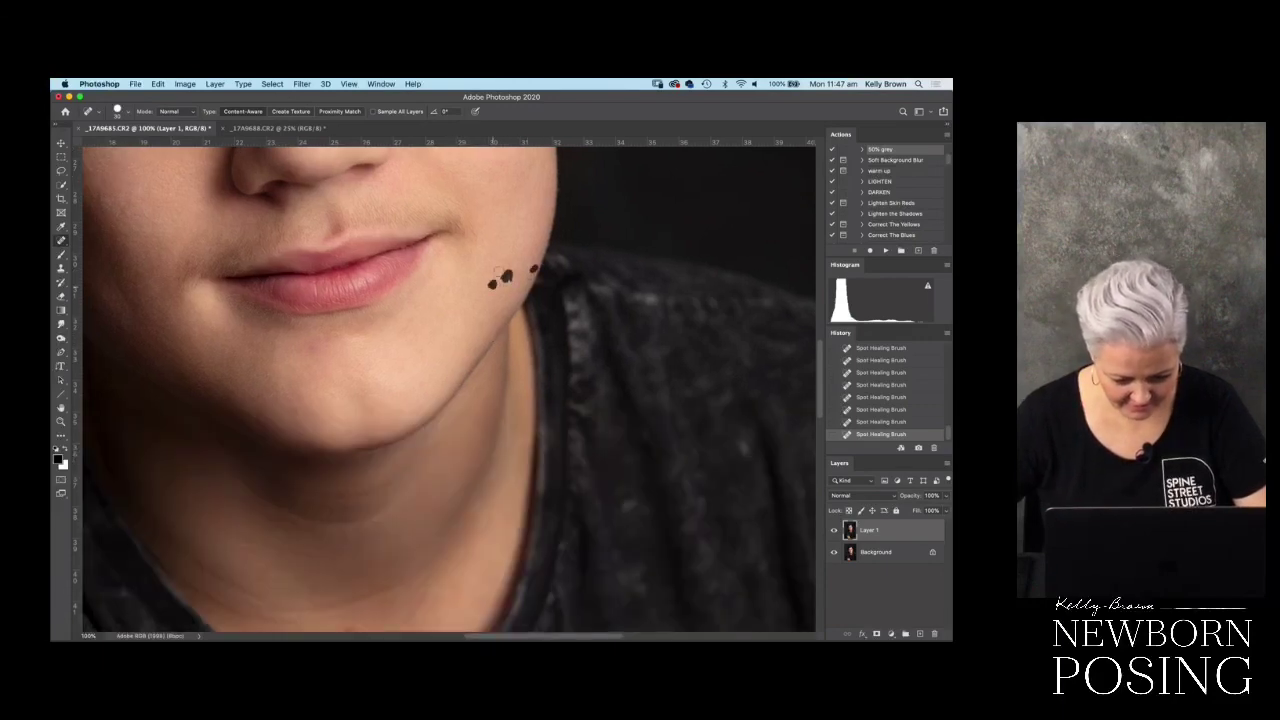
{"action": "left_click_drag", "start_coordinate": [337, 351], "coordinate": [389, 297]}
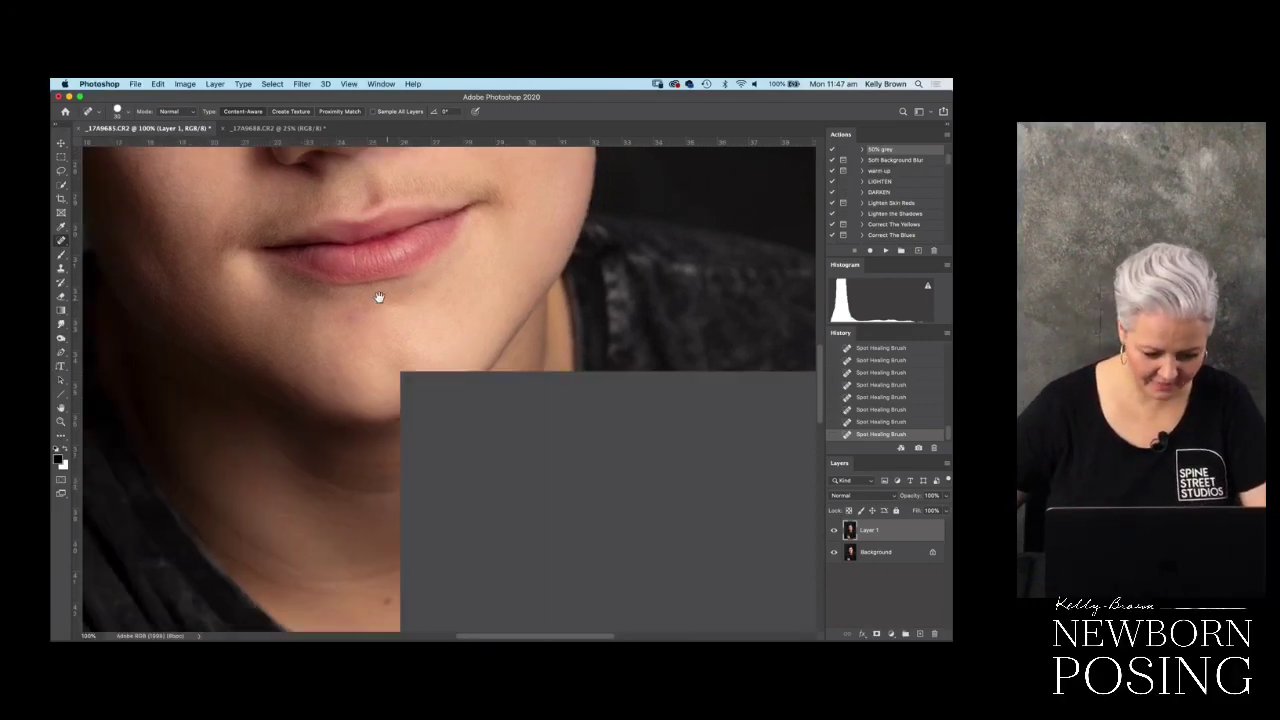
{"action": "left_click", "coordinate": [61, 240]}
{"action": "left_click", "coordinate": [121, 265]}
{"action": "mouse_move", "coordinate": [357, 319]}
{"action": "left_mouse_down"}
{"action": "mouse_move", "coordinate": [343, 331]}
{"action": "mouse_move", "coordinate": [407, 314]}
{"action": "left_mouse_up"}
{"action": "key", "text": "super+d"}
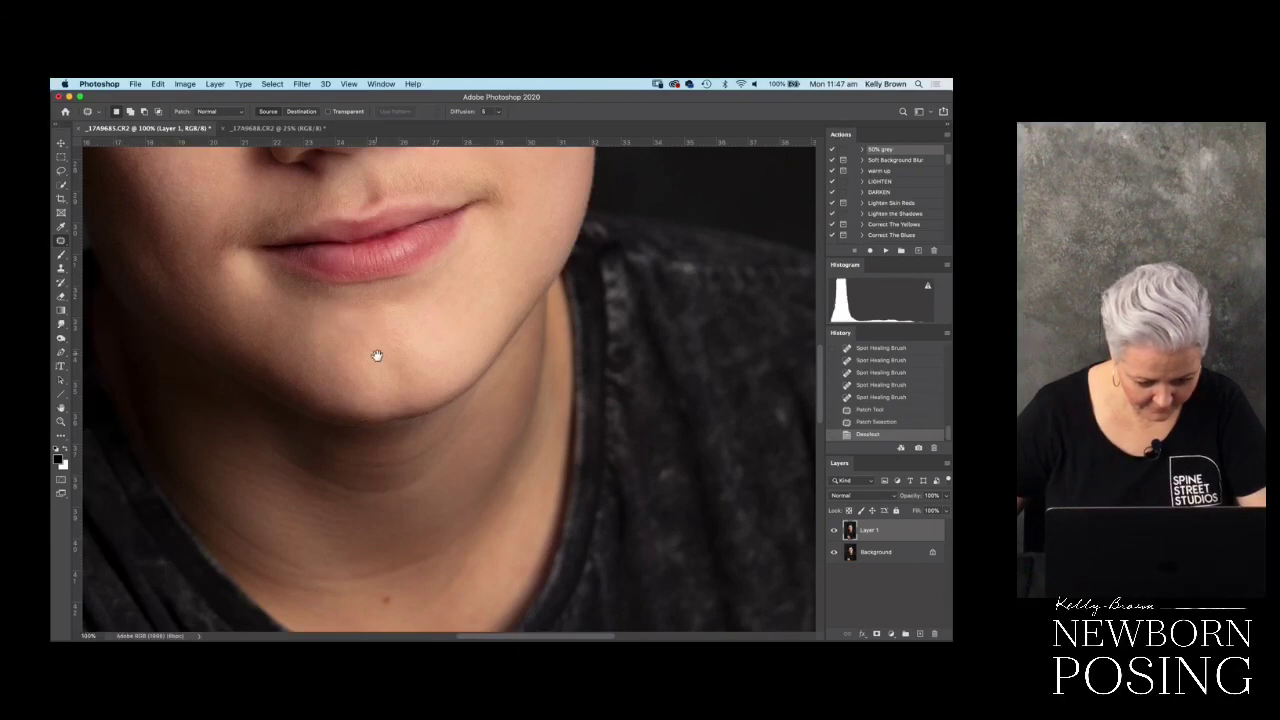
- Step back to the selection around the mark beneath the lower lip and patch it again from cleaner chin skin
{"action": "scroll", "coordinate": [426, 363], "scroll_direction": "left", "scroll_amount": 2}
{"action": "key", "text": "super+z"}
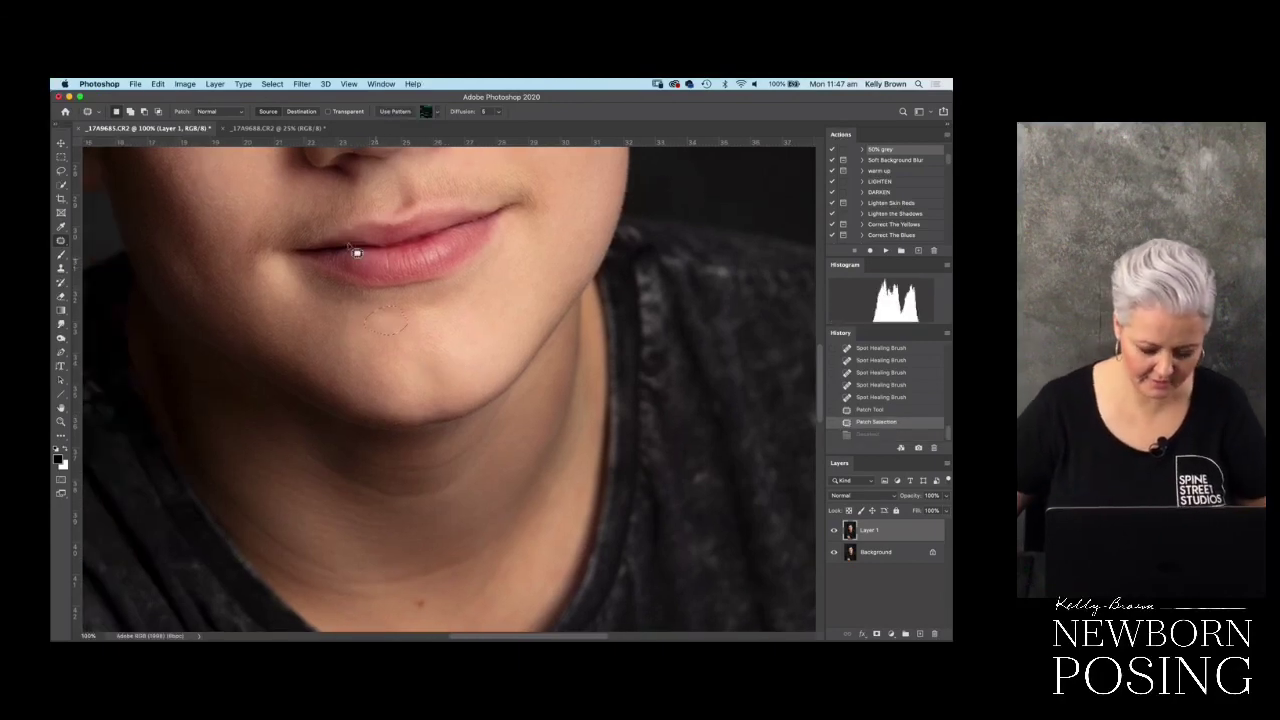
{"action": "left_click", "coordinate": [870, 410]}
{"action": "key", "text": "super+equal"}
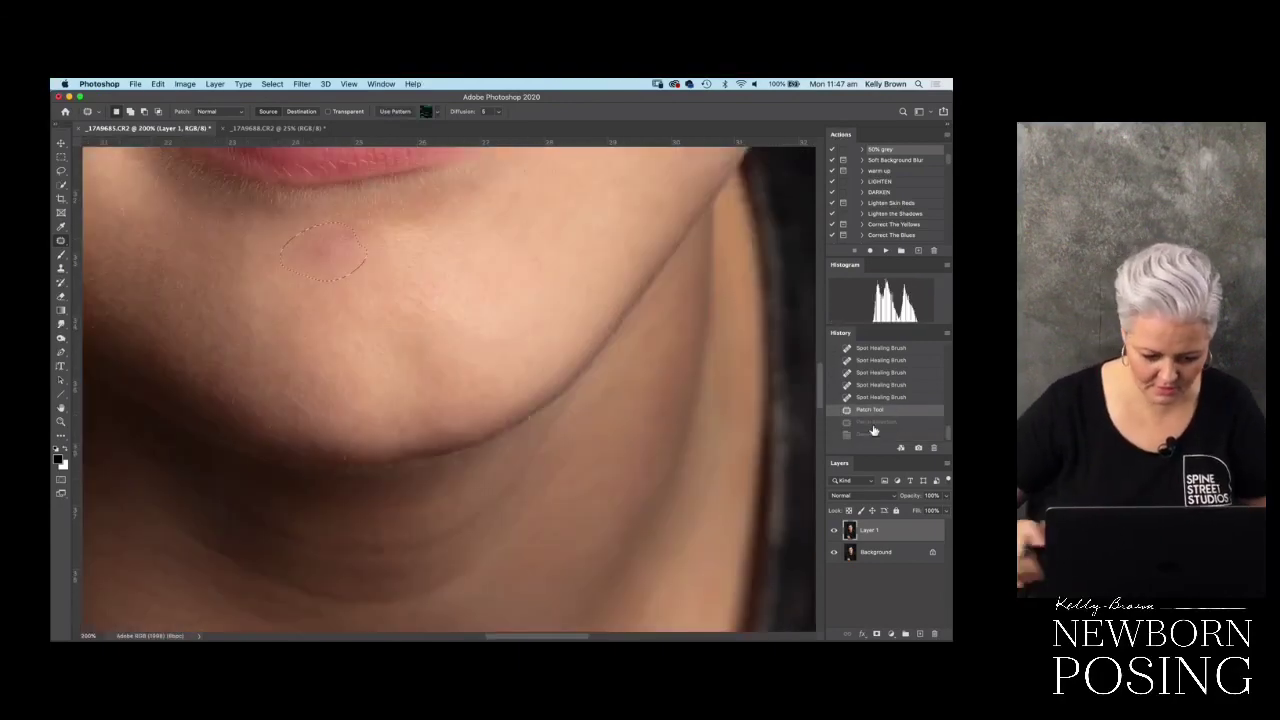
{"action": "scroll", "coordinate": [500, 310], "scroll_direction": "left", "scroll_amount": 2}
{"action": "scroll", "coordinate": [490, 303], "scroll_direction": "left", "scroll_amount": 2}
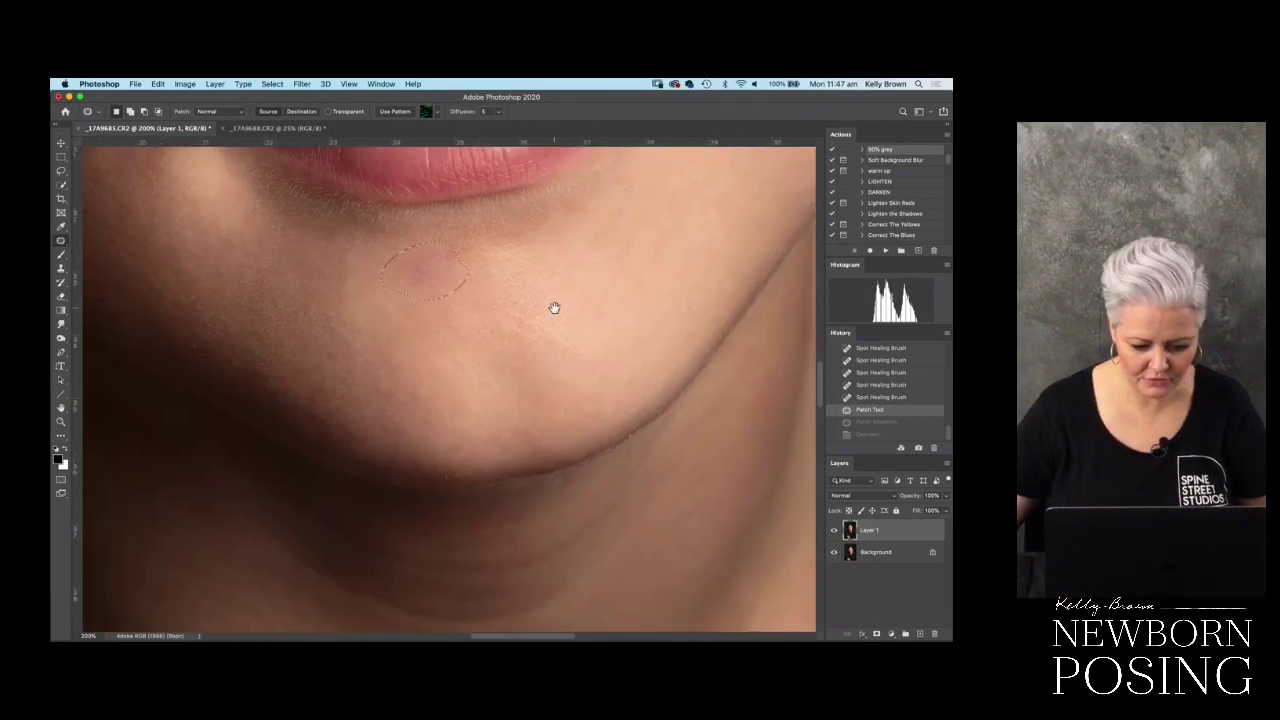
{"action": "left_click_drag", "start_coordinate": [405, 317], "coordinate": [392, 341]}
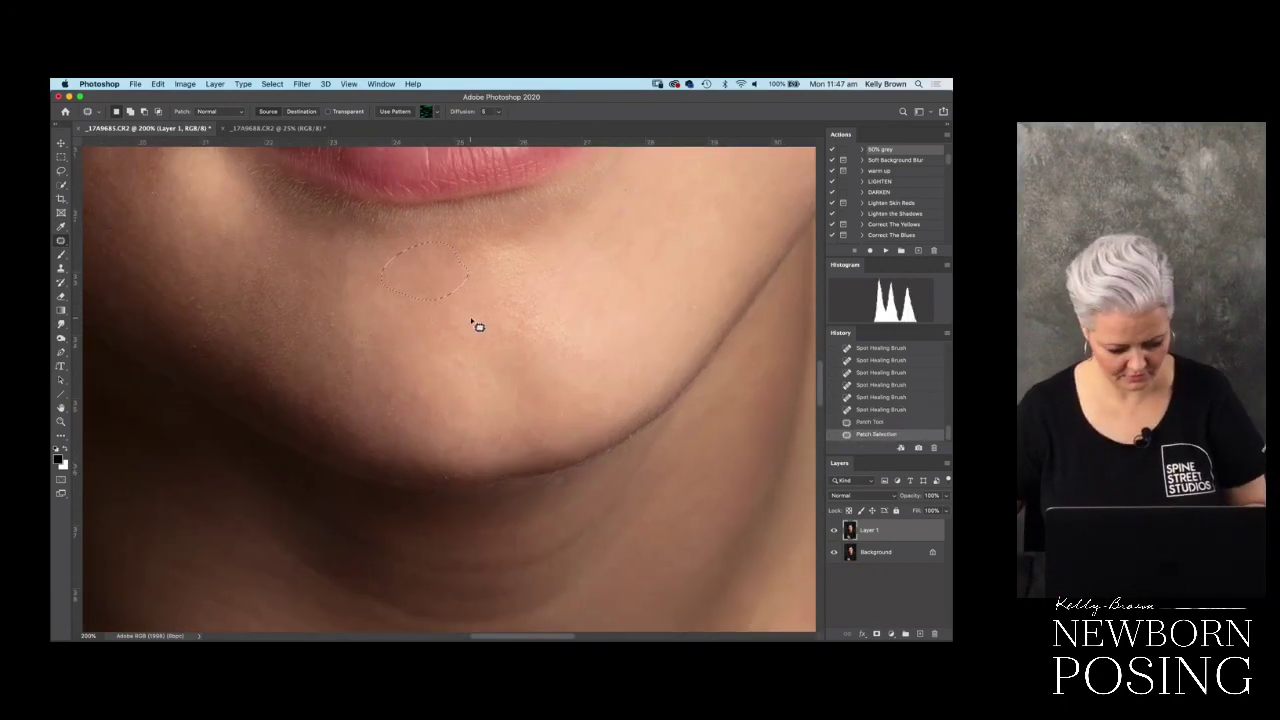
- Fade the patch beneath the lower lip to a reduced opacity and clear the selection
{"action": "key", "text": "super+shift+f"}
{"action": "left_click_drag", "start_coordinate": [662, 168], "coordinate": [630, 170]}
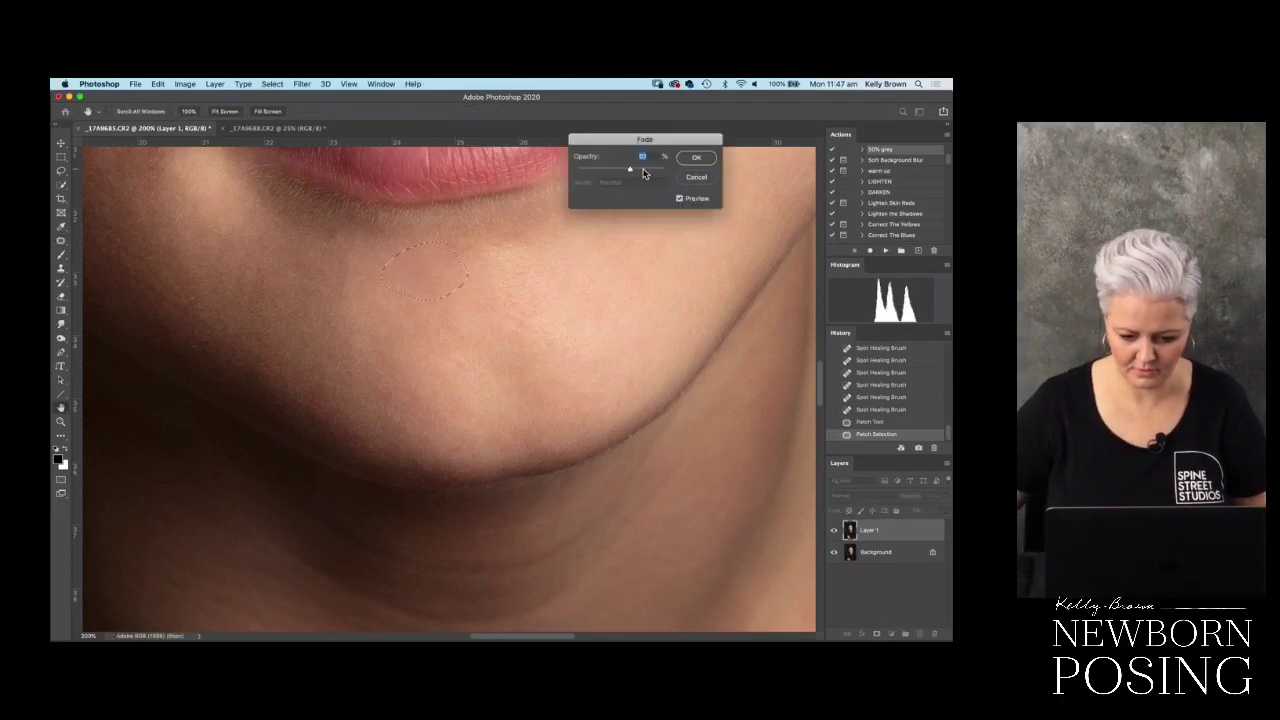
{"action": "left_click", "coordinate": [696, 157]}
{"action": "key", "text": "super+d"}
- Patch the remaining small blemishes on the left side and centre of the chin
{"action": "mouse_move", "coordinate": [374, 297]}
{"action": "left_mouse_down"}
{"action": "mouse_move", "coordinate": [337, 263]}
{"action": "mouse_move", "coordinate": [345, 285]}
{"action": "left_mouse_up"}
{"action": "mouse_move", "coordinate": [330, 300]}
{"action": "left_mouse_down"}
{"action": "mouse_move", "coordinate": [340, 330]}
{"action": "mouse_move", "coordinate": [351, 277]}
{"action": "left_mouse_up"}
{"action": "left_click_drag", "start_coordinate": [365, 280], "coordinate": [400, 290]}
{"action": "left_click_drag", "start_coordinate": [463, 364], "coordinate": [472, 380]}
{"action": "scroll", "coordinate": [451, 351], "scroll_direction": "up", "scroll_amount": 5}
{"action": "scroll", "coordinate": [451, 351], "scroll_direction": "left", "scroll_amount": 4}
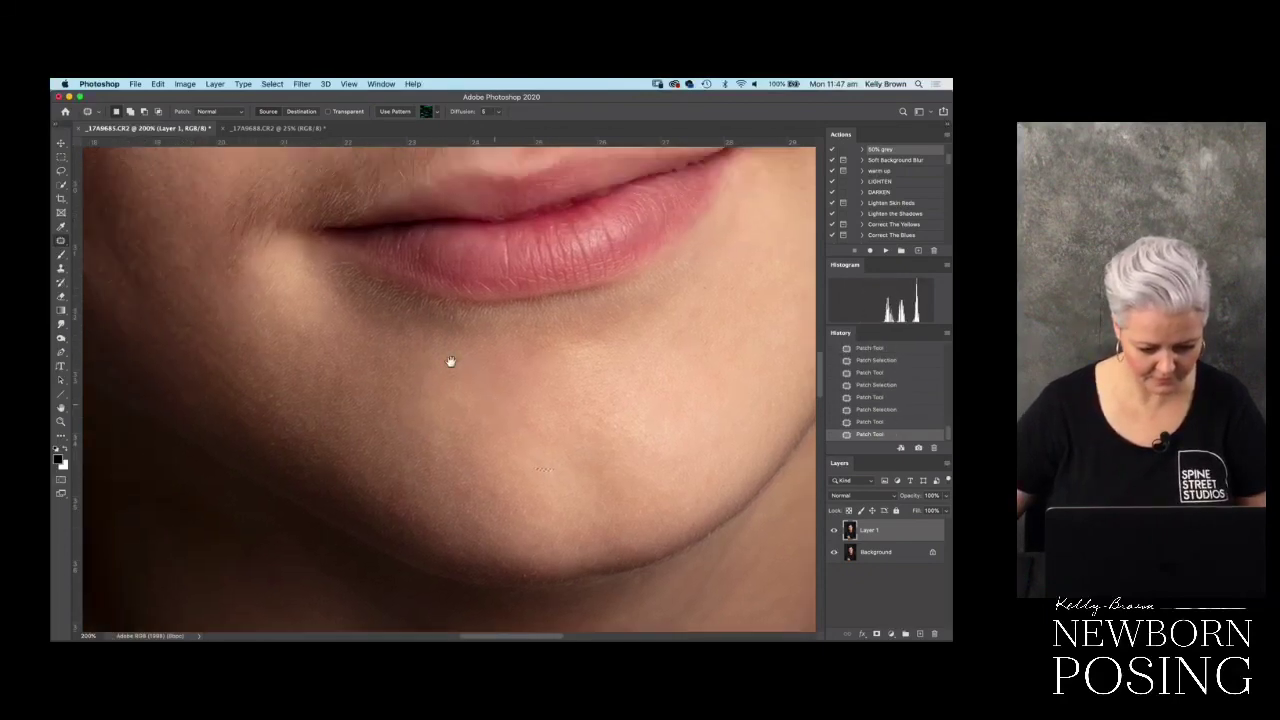
{"action": "scroll", "coordinate": [530, 377], "scroll_direction": "right", "scroll_amount": 5}
{"action": "scroll", "coordinate": [530, 377], "scroll_direction": "up", "scroll_amount": 1}
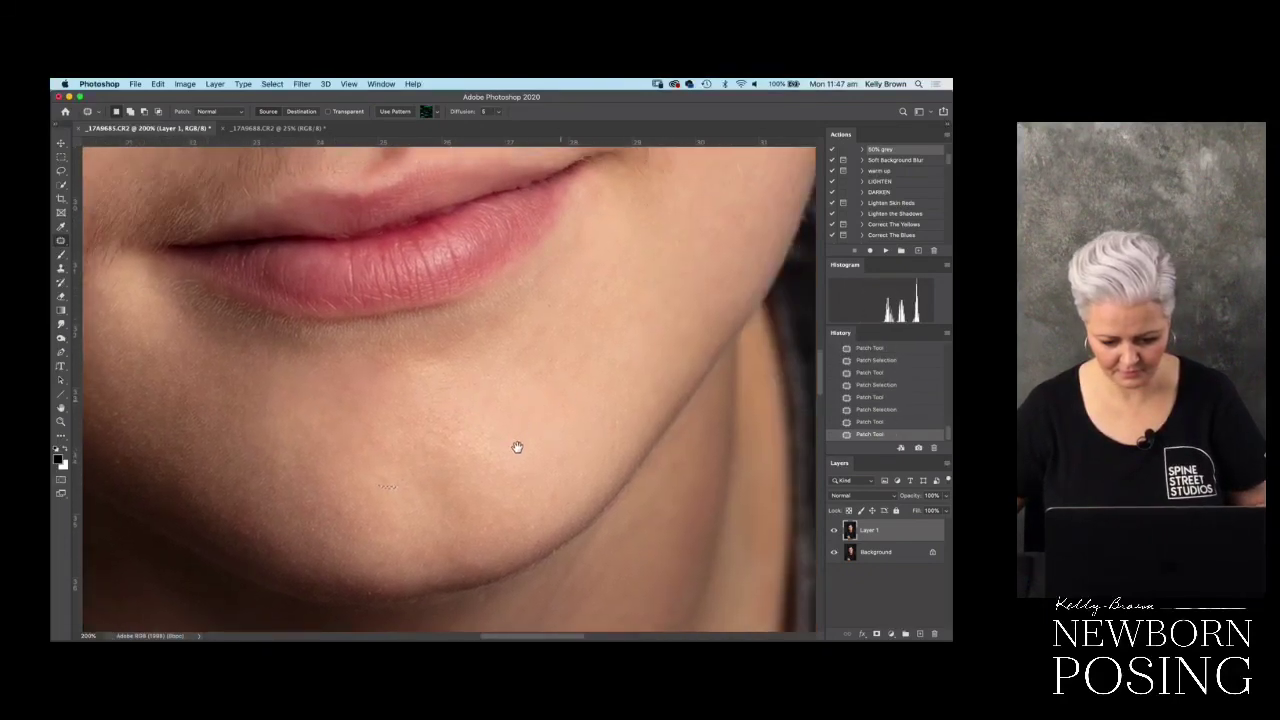
- Patch the light specks on the chest area of the dark T-shirt below the neckline
{"action": "key", "text": "super+minus"}
{"action": "key", "text": "super+minus"}
{"action": "key", "text": "super+minus"}
{"action": "key", "text": "super+minus"}
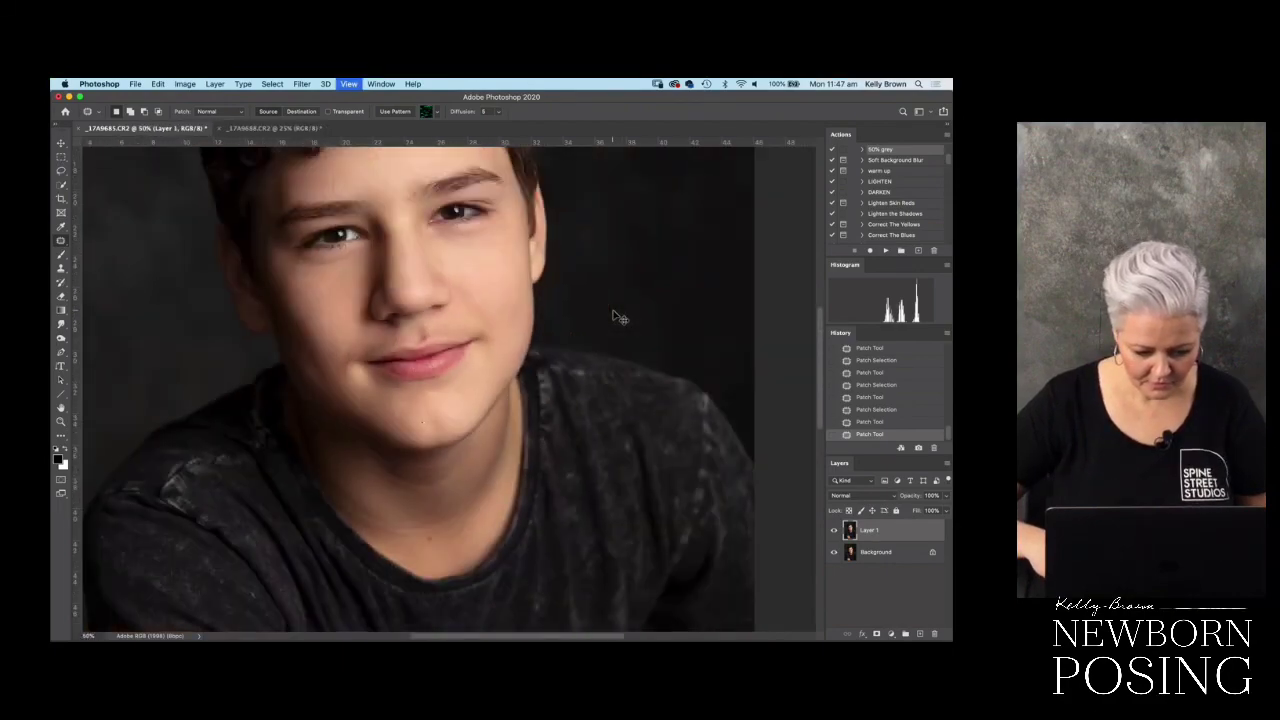
{"action": "key", "text": "super+minus"}
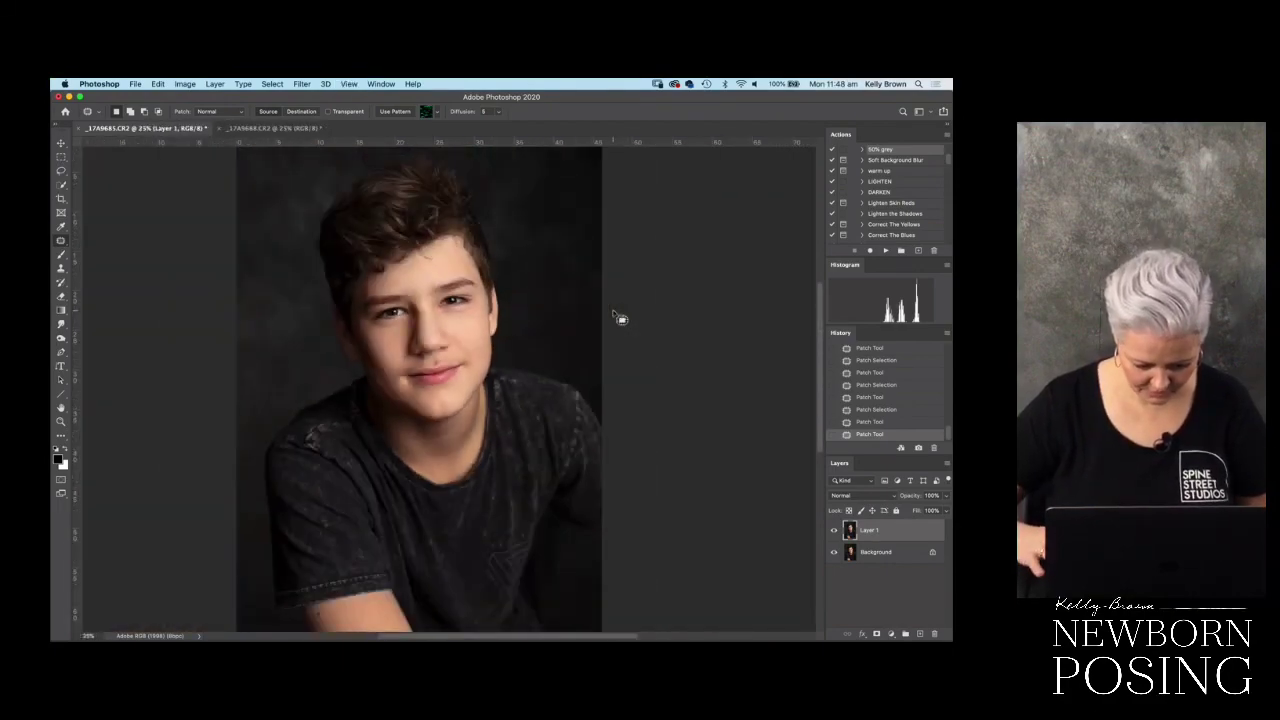
{"action": "key", "text": "super+plus"}
{"action": "key", "text": "super+plus"}
{"action": "scroll", "coordinate": [429, 420], "scroll_direction": "down", "scroll_amount": 4}
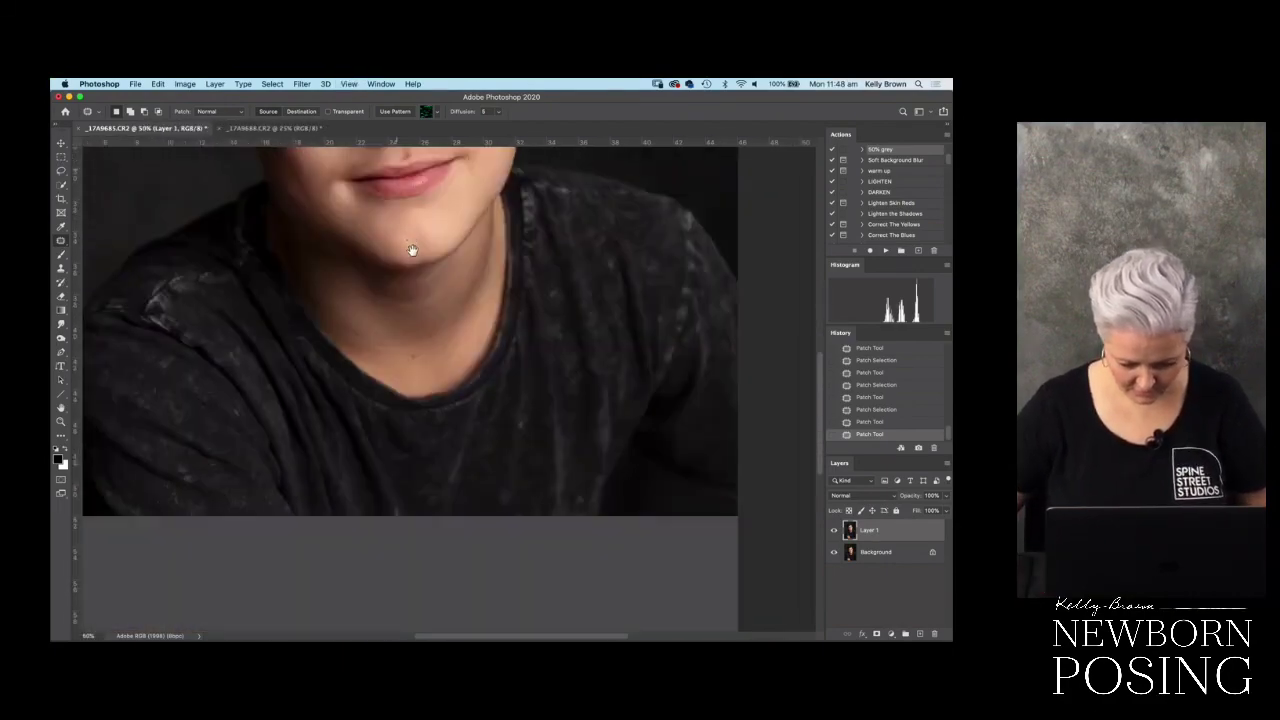
{"action": "key", "text": "super+plus"}
{"action": "mouse_move", "coordinate": [538, 428]}
{"action": "left_mouse_down"}
{"action": "mouse_move", "coordinate": [551, 443]}
{"action": "mouse_move", "coordinate": [539, 430]}
{"action": "left_mouse_up"}
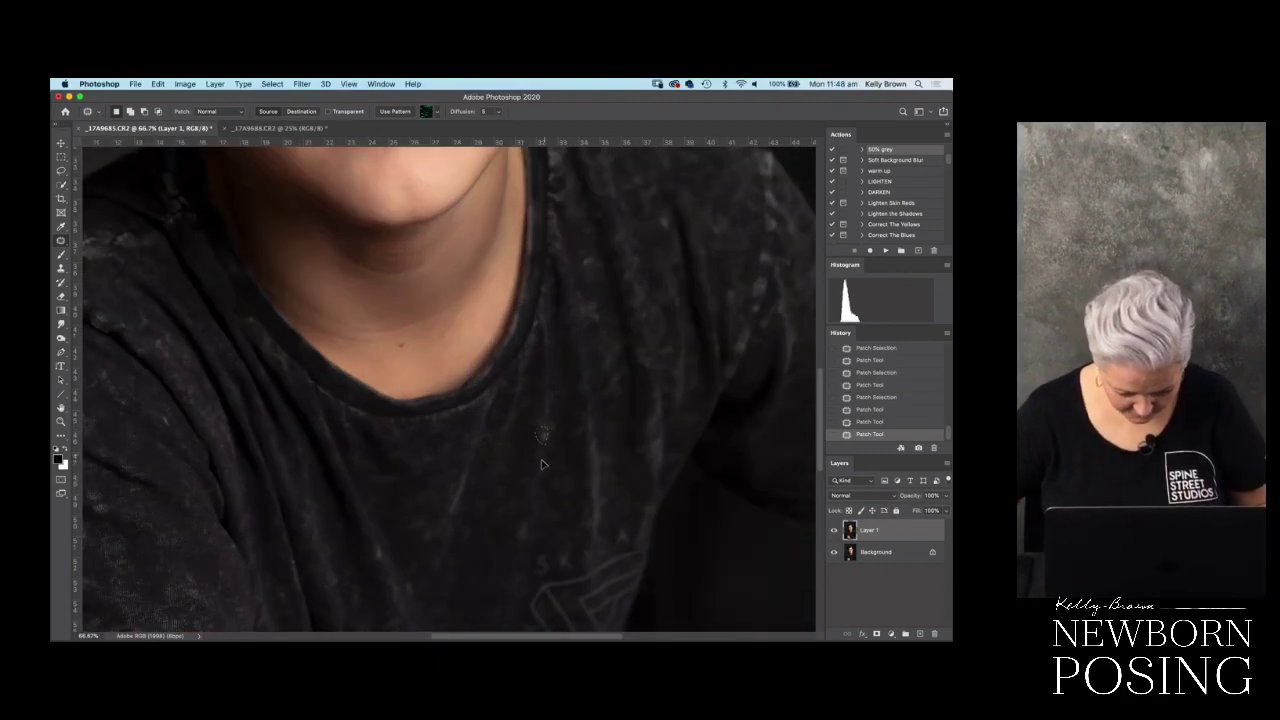
{"action": "left_click_drag", "start_coordinate": [384, 546], "coordinate": [374, 562]}
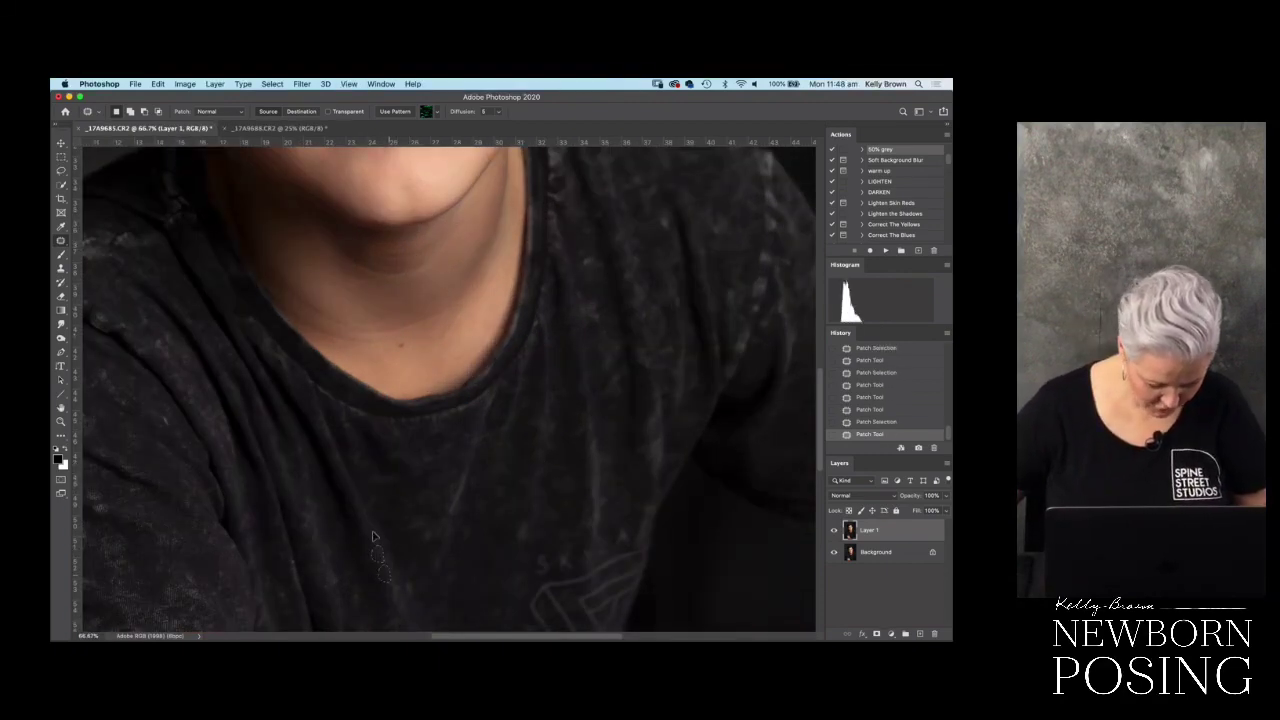
- Patch the light marks on the left shoulder and sleeve of the T-shirt and clear the selection
{"action": "left_click_drag", "start_coordinate": [185, 438], "coordinate": [220, 409]}
{"action": "left_click_drag", "start_coordinate": [134, 321], "coordinate": [149, 353]}
{"action": "key", "text": "super+d"}
- Patch the light marks on the right shoulder area of the T-shirt and clear the selection
{"action": "scroll", "coordinate": [268, 441], "scroll_direction": "up", "scroll_amount": 5}
{"action": "left_click_drag", "start_coordinate": [608, 342], "coordinate": [622, 360]}
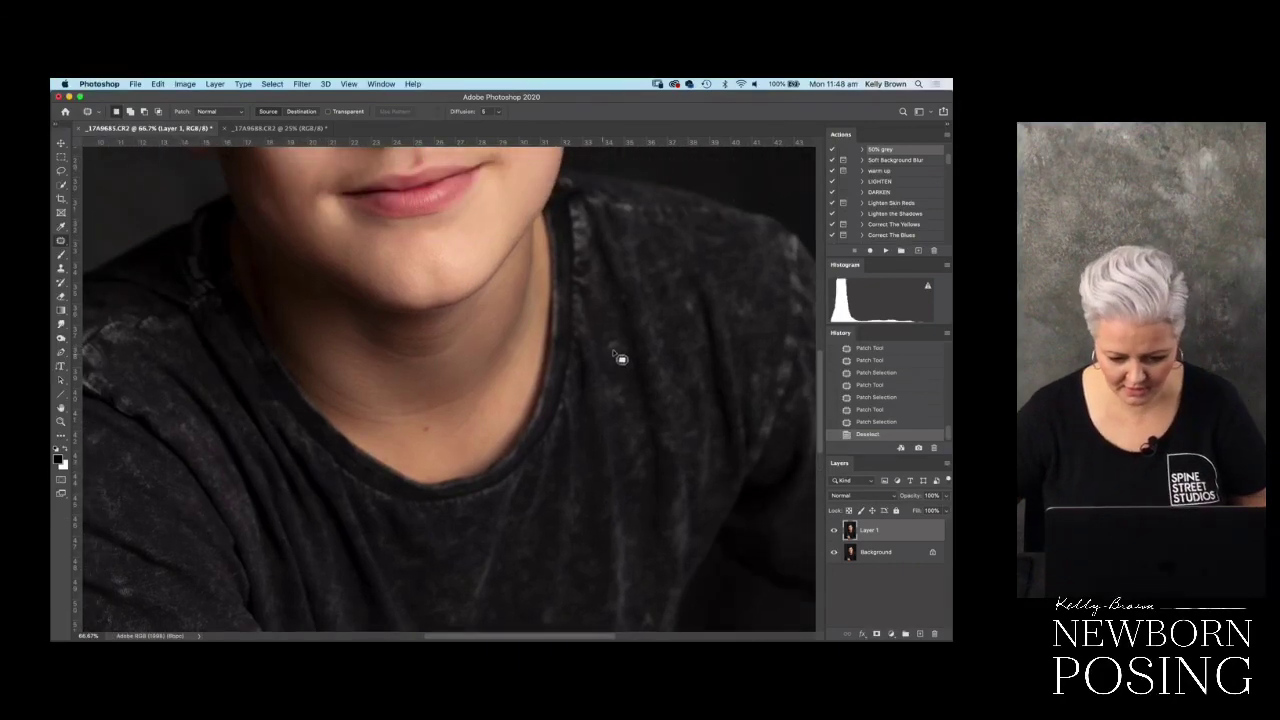
{"action": "left_click_drag", "start_coordinate": [709, 327], "coordinate": [695, 327]}
{"action": "mouse_move", "coordinate": [616, 208]}
{"action": "left_mouse_down"}
{"action": "mouse_move", "coordinate": [629, 199]}
{"action": "mouse_move", "coordinate": [640, 217]}
{"action": "left_mouse_up"}
{"action": "key", "text": "super+d"}
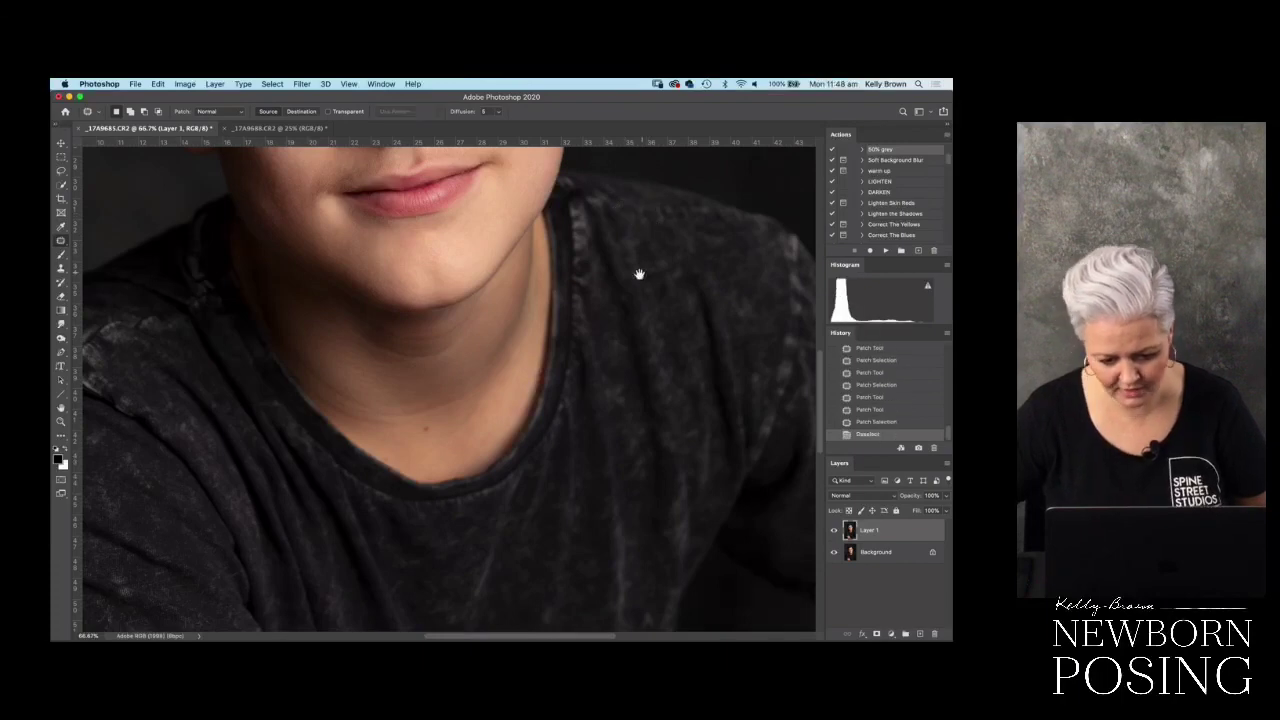
- Merge all visible layers into the background and duplicate it onto a new layer
{"action": "scroll", "coordinate": [651, 286], "scroll_direction": "left", "scroll_amount": 3}
{"action": "scroll", "coordinate": [283, 310], "scroll_direction": "down", "scroll_amount": 5}
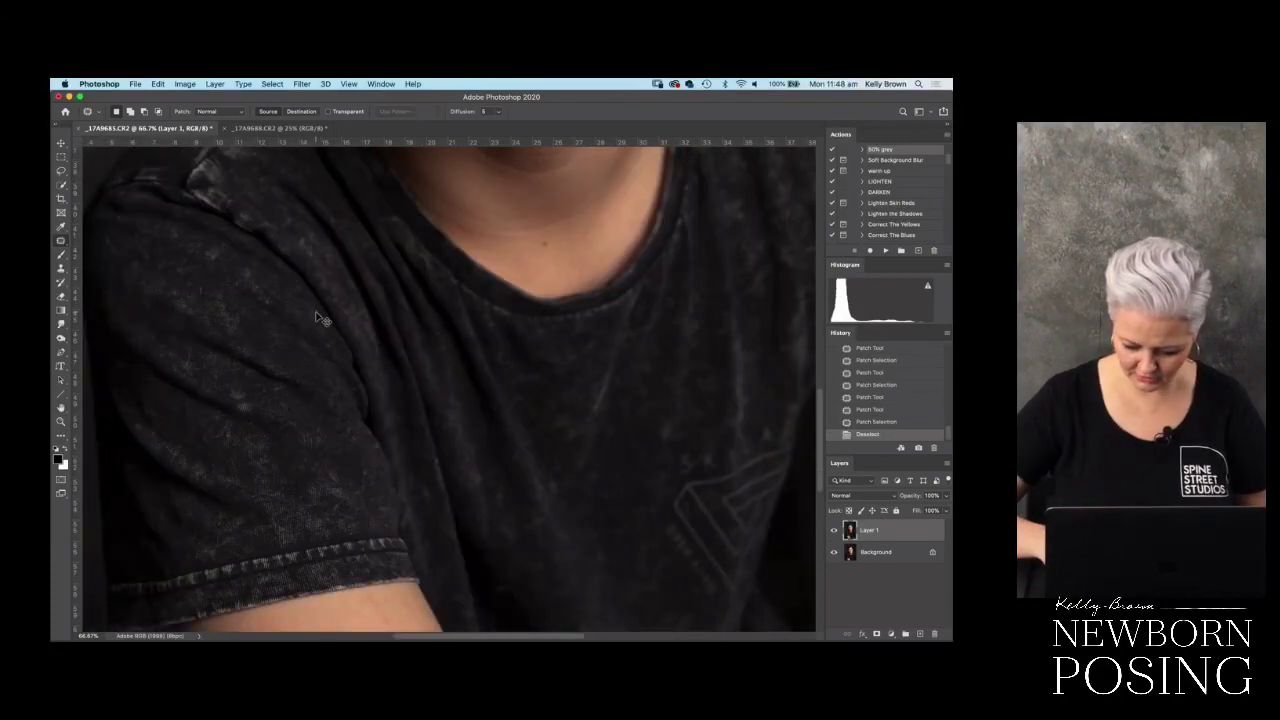
{"action": "key", "text": "super+0"}
{"action": "key", "text": "super+minus"}
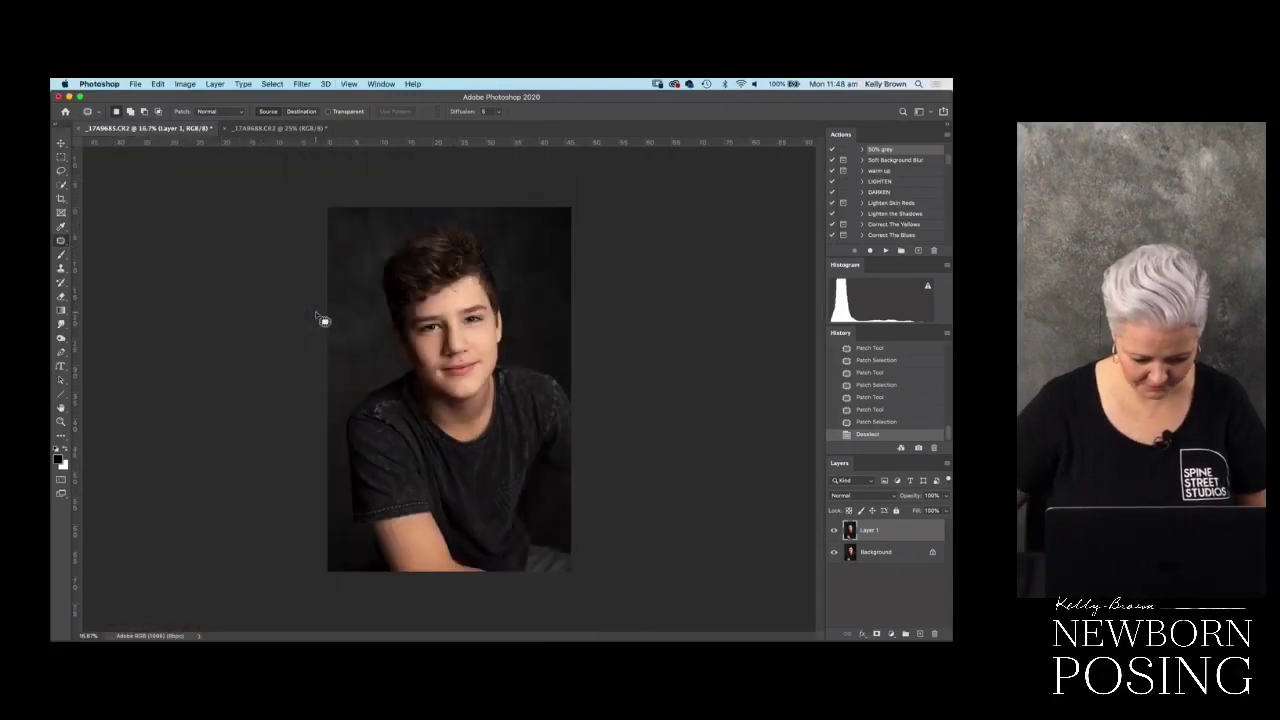
{"action": "key", "text": "super+shift+e"}
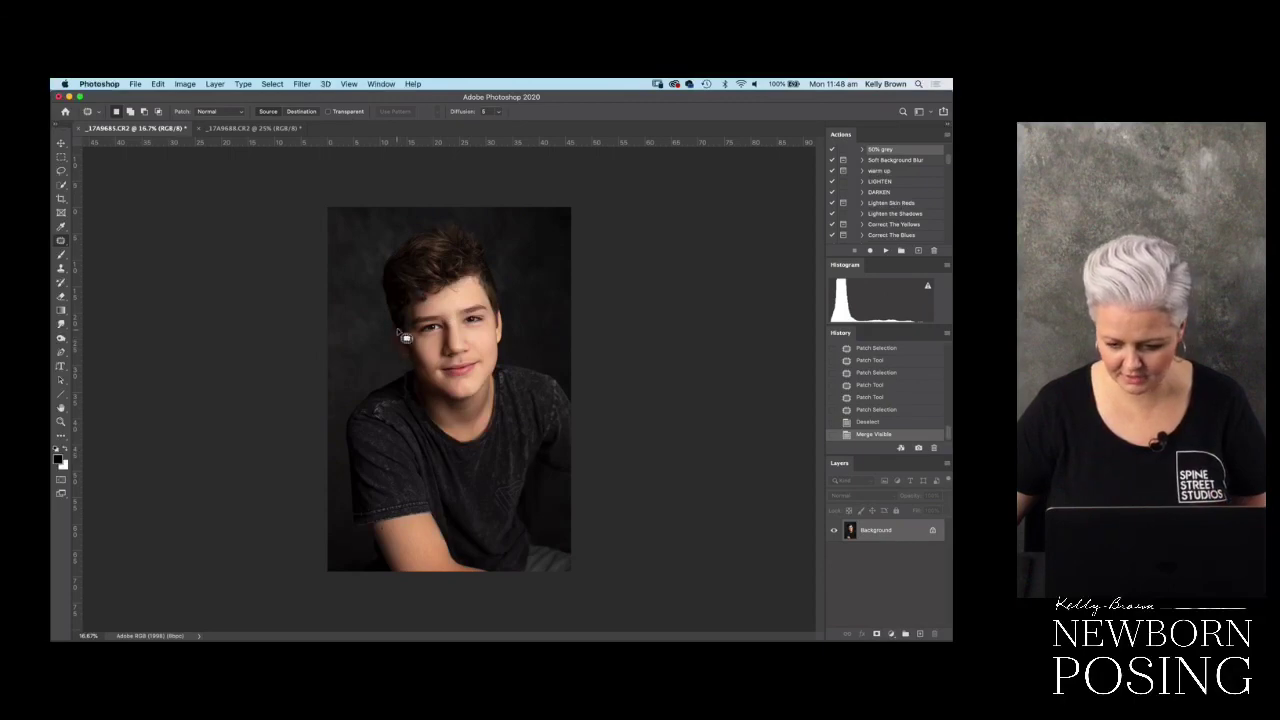
{"action": "key", "text": "super+j"}
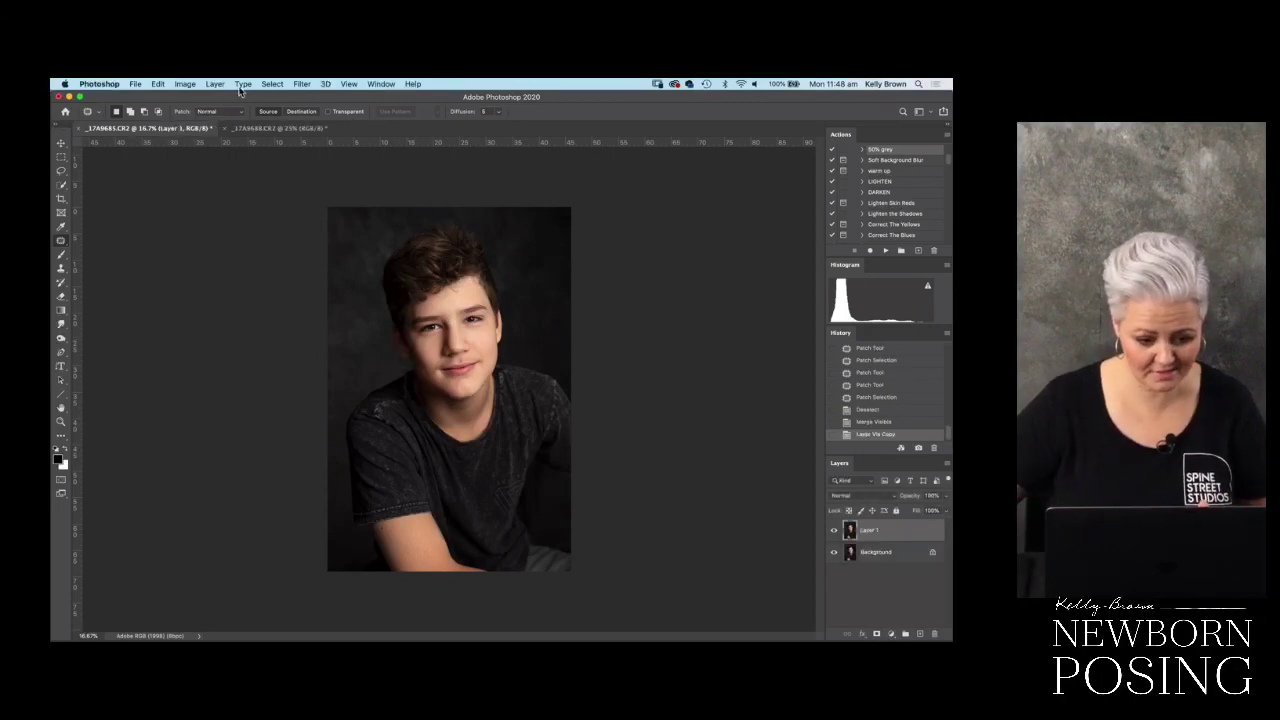
- Apply a High Pass filter with a 9.0-pixel radius to the duplicate layer
{"action": "left_click", "coordinate": [325, 84]}
{"action": "mouse_move", "coordinate": [301, 84]}
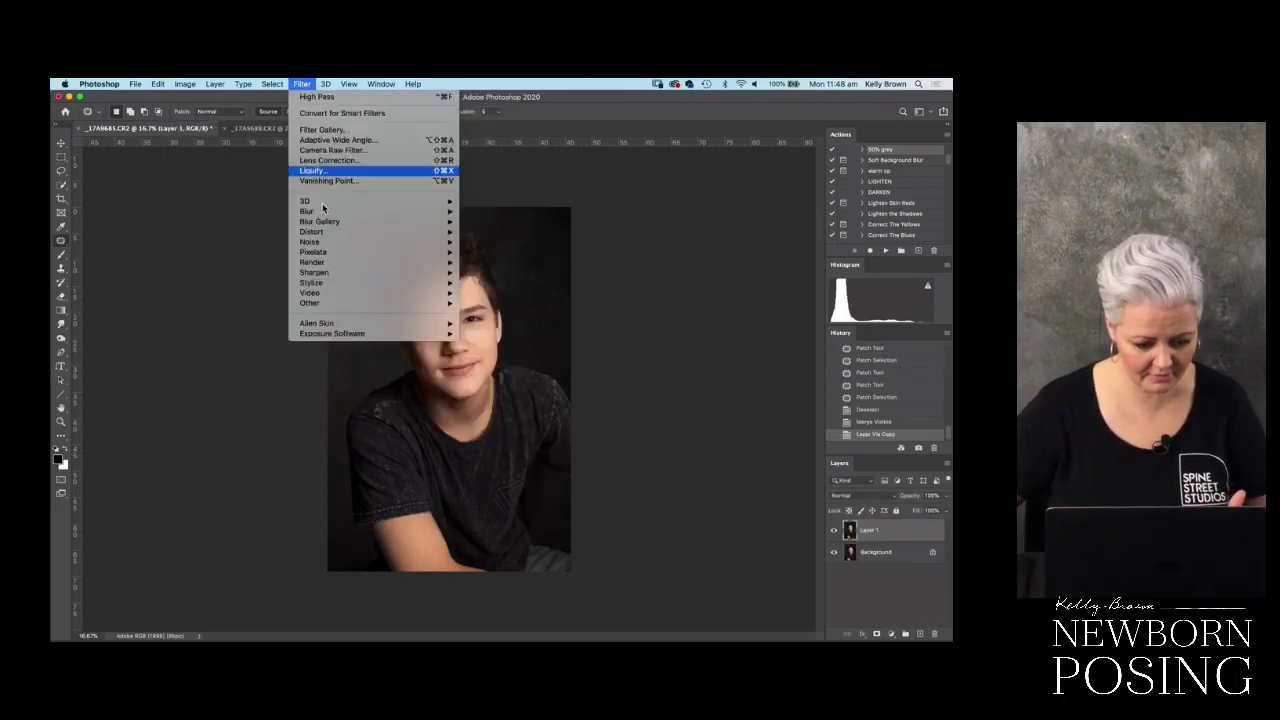
{"action": "mouse_move", "coordinate": [330, 303]}
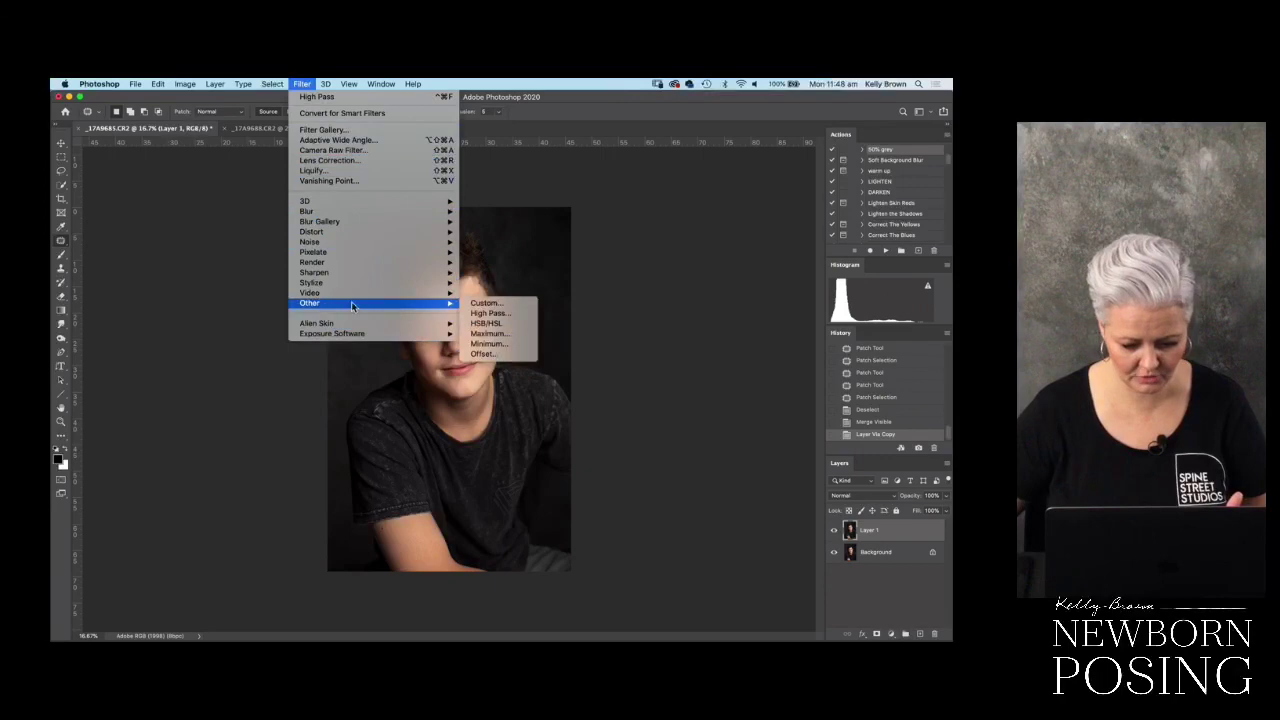
{"action": "left_click", "coordinate": [503, 314]}
{"action": "key", "text": "super+alt+f"}
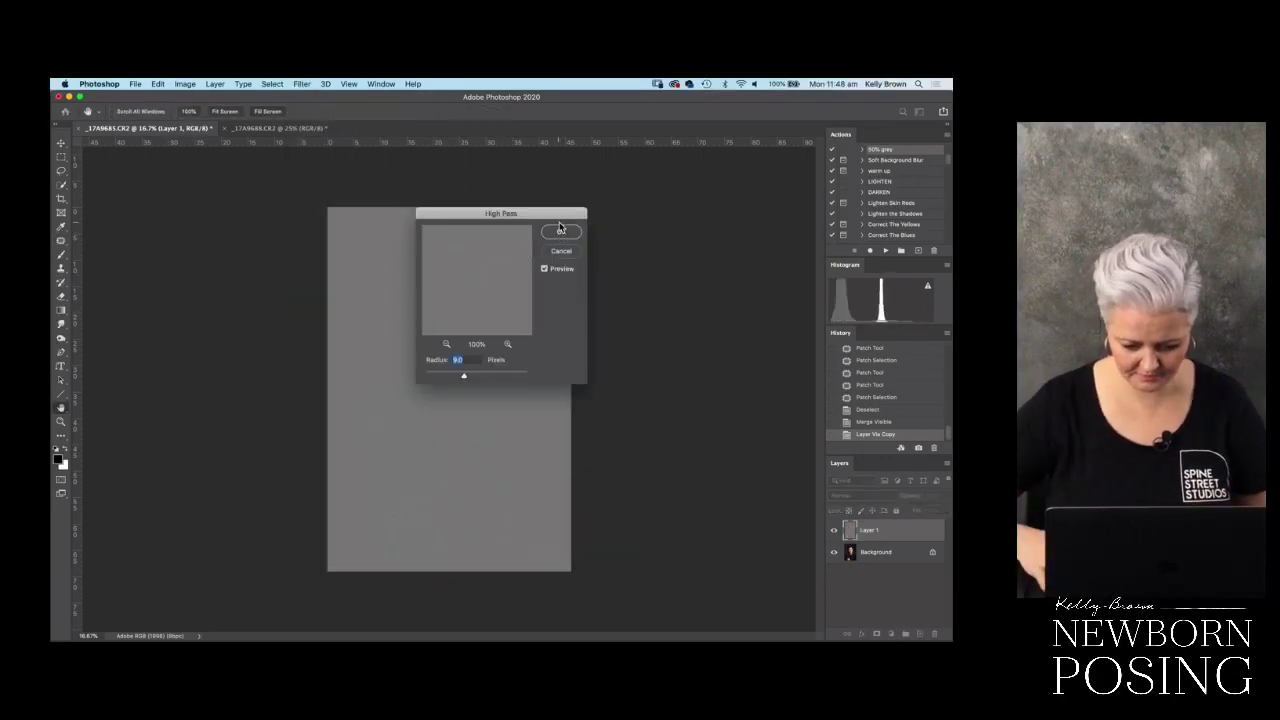
{"action": "key", "text": "super+equal"}
{"action": "key", "text": "super+equal"}
{"action": "key", "text": "super+equal"}
{"action": "scroll", "coordinate": [283, 451], "scroll_direction": "right", "scroll_amount": 5}
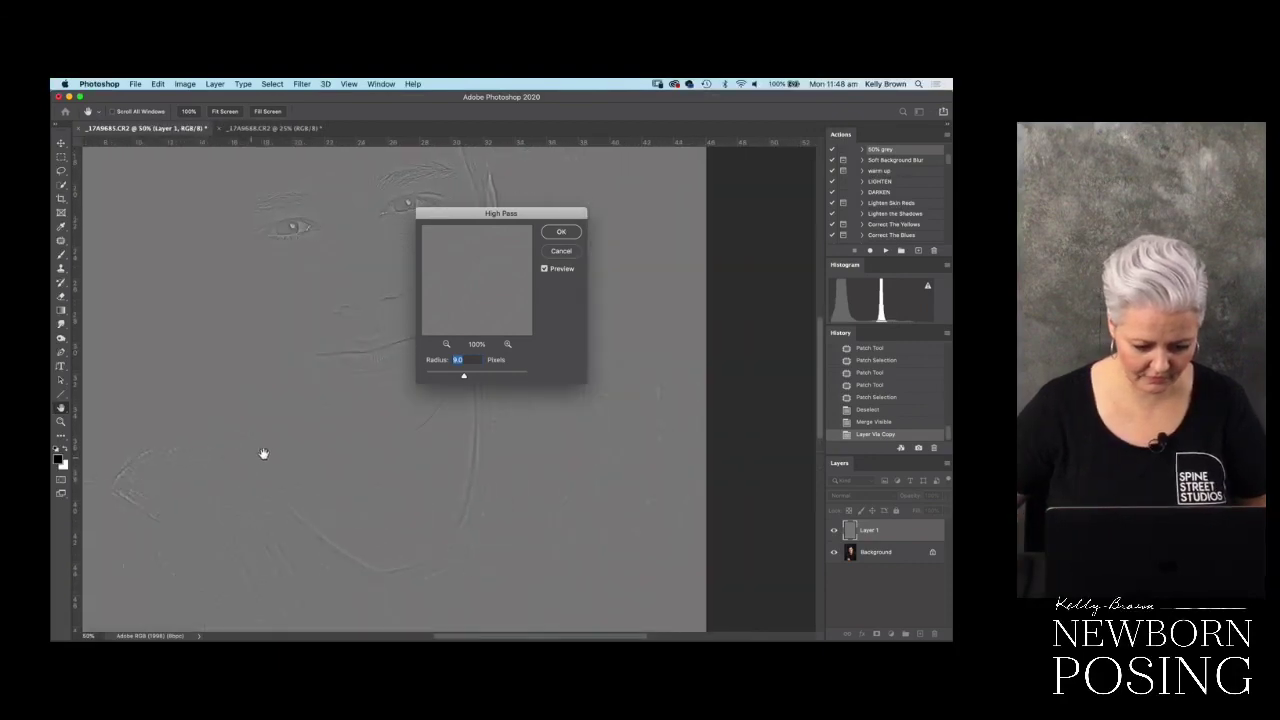
{"action": "key", "text": "Return"}
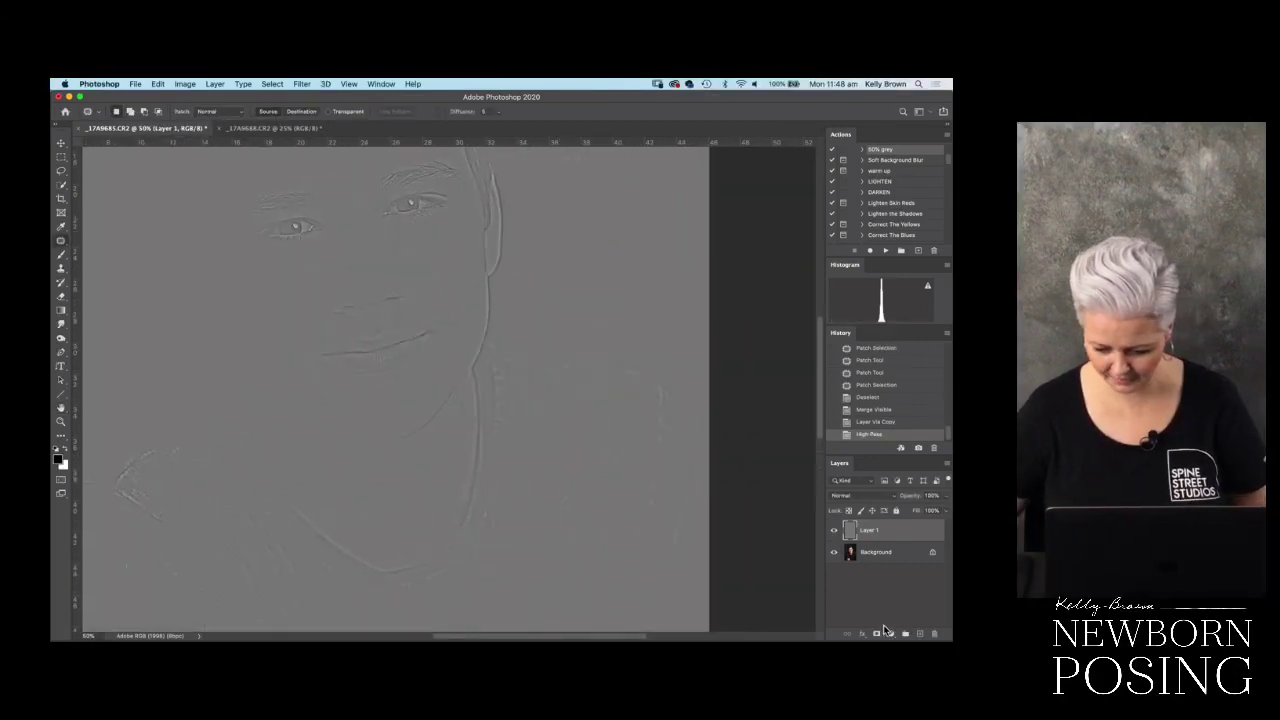
- Set the High Pass layer to Soft Light blending and give it an inverted, black layer mask
{"action": "left_click", "coordinate": [857, 496]}
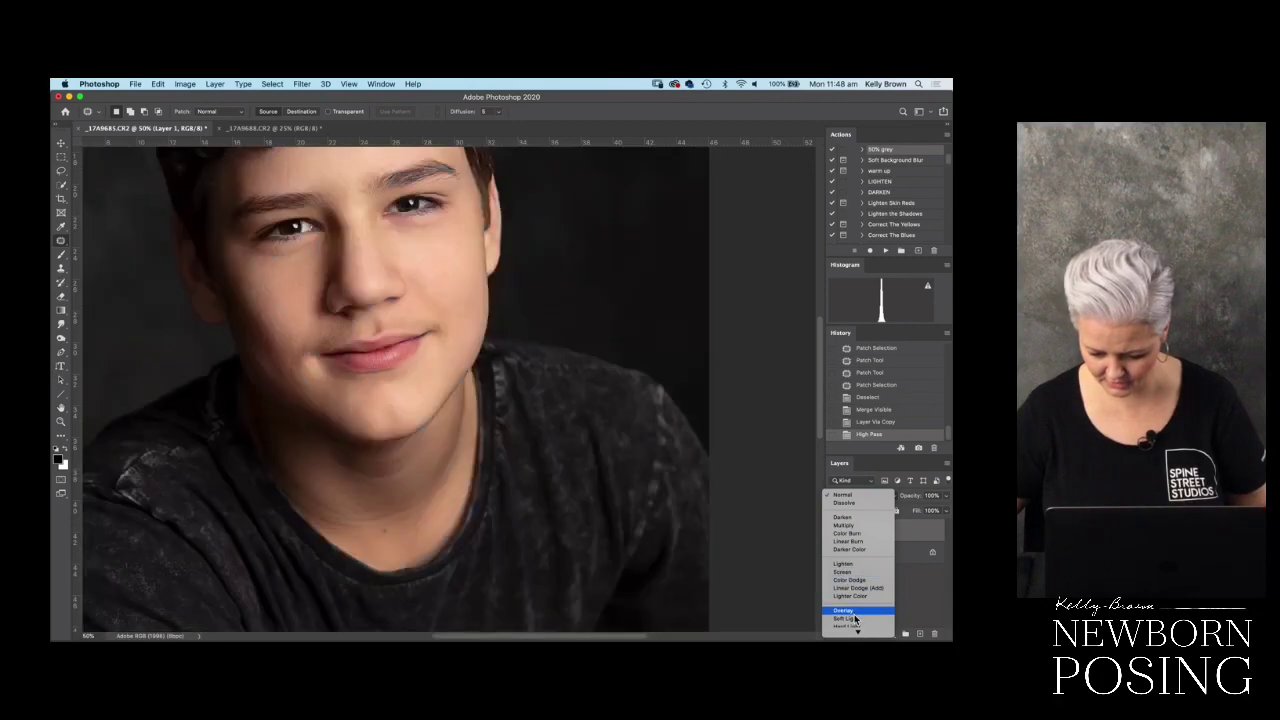
{"action": "left_click", "coordinate": [868, 618]}
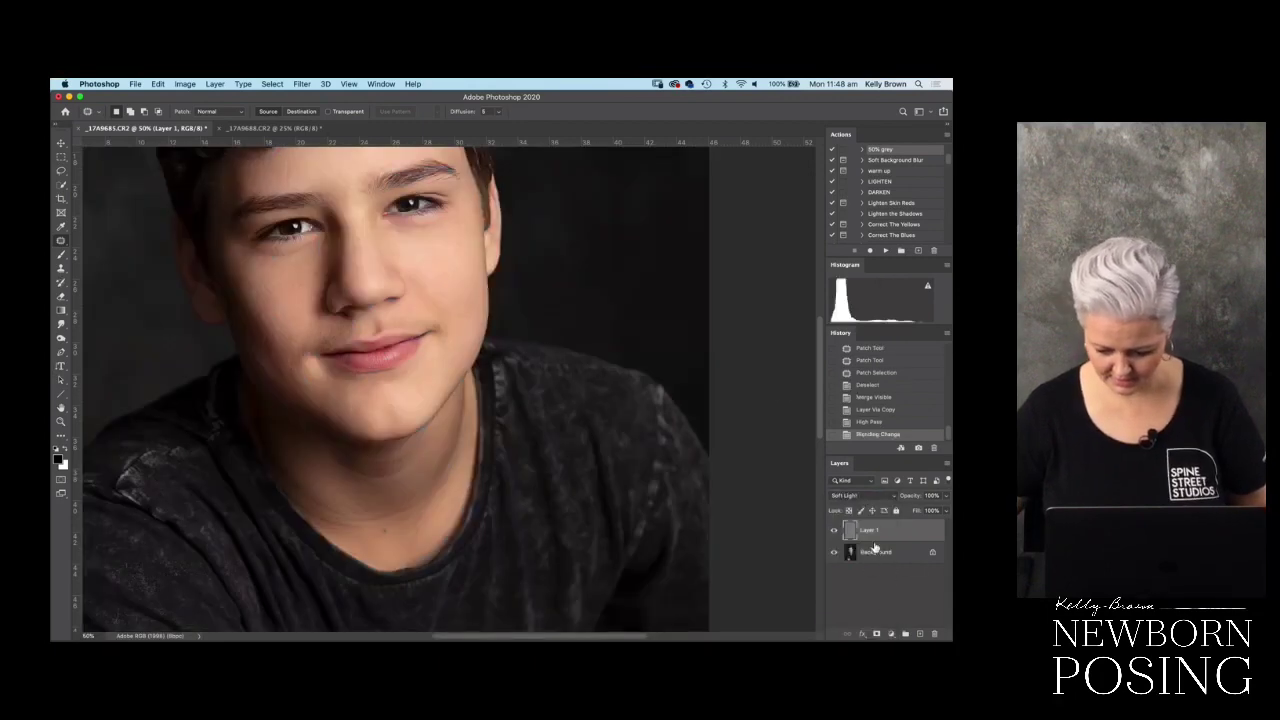
{"action": "left_click", "coordinate": [878, 634]}
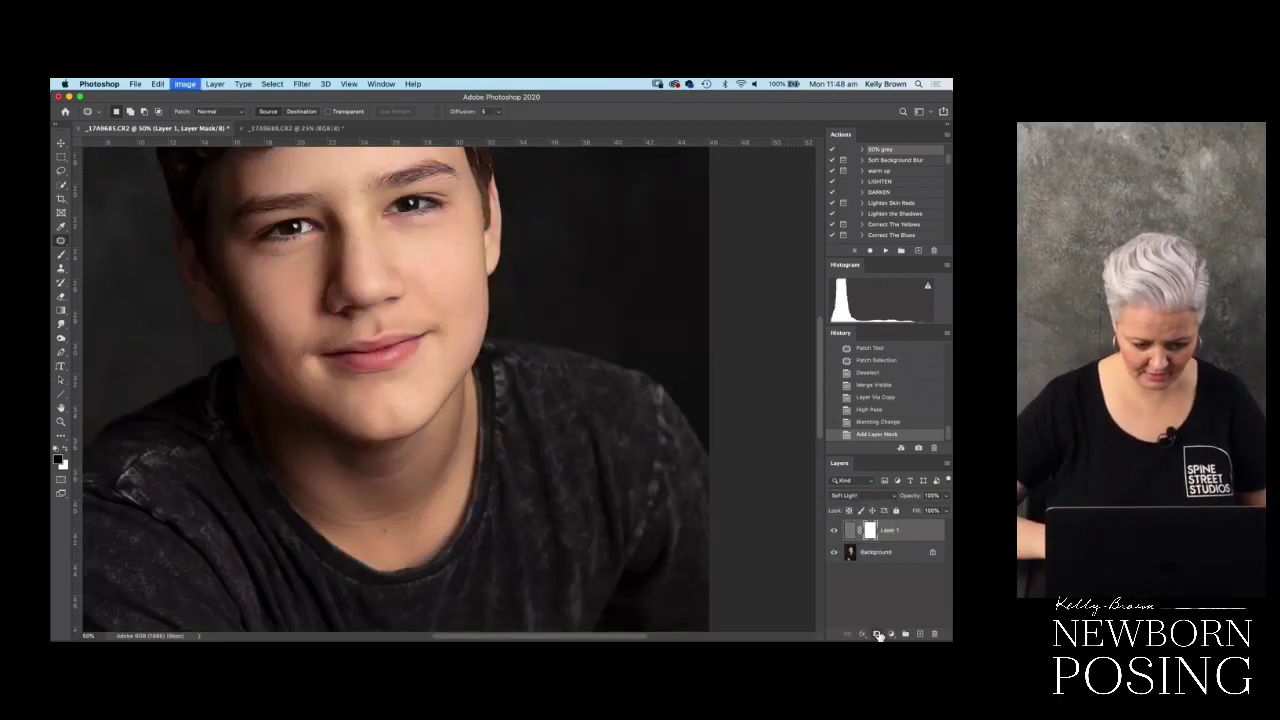
{"action": "key", "text": "super+i"}
- Paint white on the mask with the Brush at 100% opacity to sharpen both eyes and the lips
{"action": "left_click", "coordinate": [61, 254]}
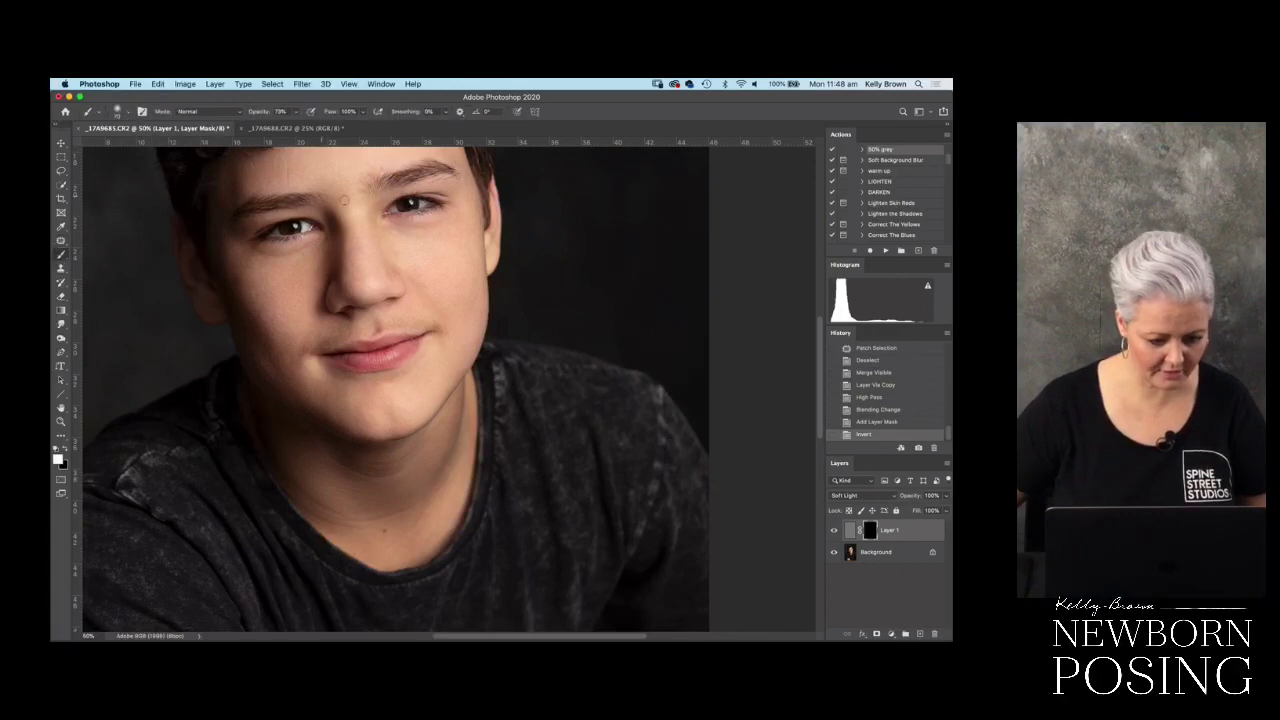
{"action": "left_click_drag", "start_coordinate": [265, 119], "coordinate": [399, 125]}
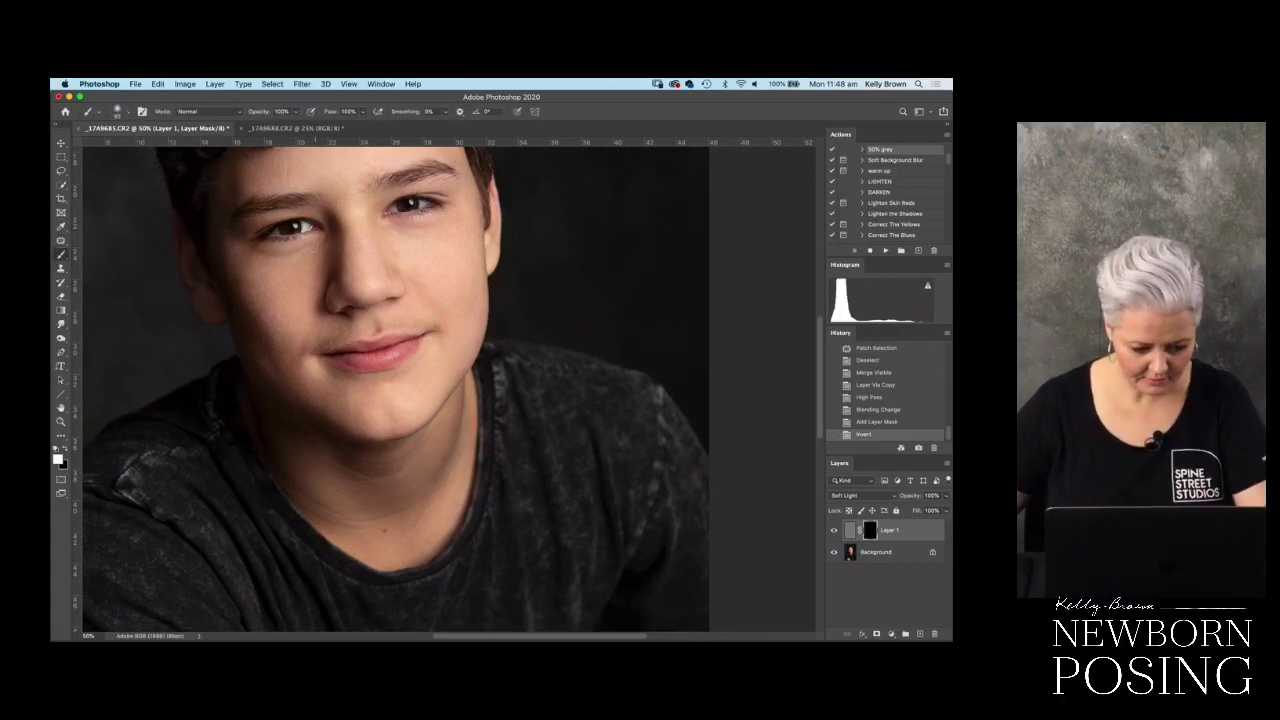
{"action": "left_click_drag", "start_coordinate": [255, 228], "coordinate": [280, 225]}
{"action": "mouse_move", "coordinate": [410, 215]}
{"action": "left_mouse_down"}
{"action": "mouse_move", "coordinate": [445, 218]}
{"action": "mouse_move", "coordinate": [420, 228]}
{"action": "left_mouse_up"}
{"action": "mouse_move", "coordinate": [375, 340]}
{"action": "left_mouse_down"}
{"action": "mouse_move", "coordinate": [390, 388]}
{"action": "mouse_move", "coordinate": [423, 386]}
{"action": "left_mouse_up"}
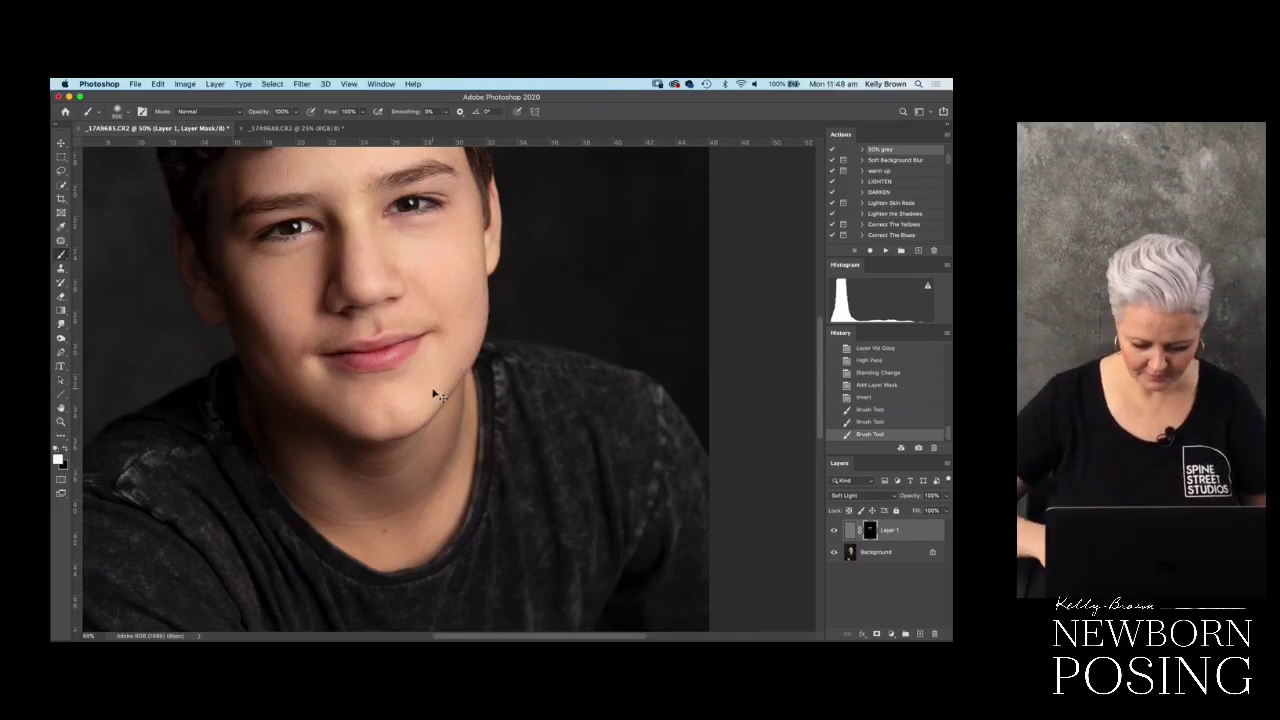
- Merge the masked sharpening layer into the background and view the whole portrait
{"action": "key", "text": "super+0"}
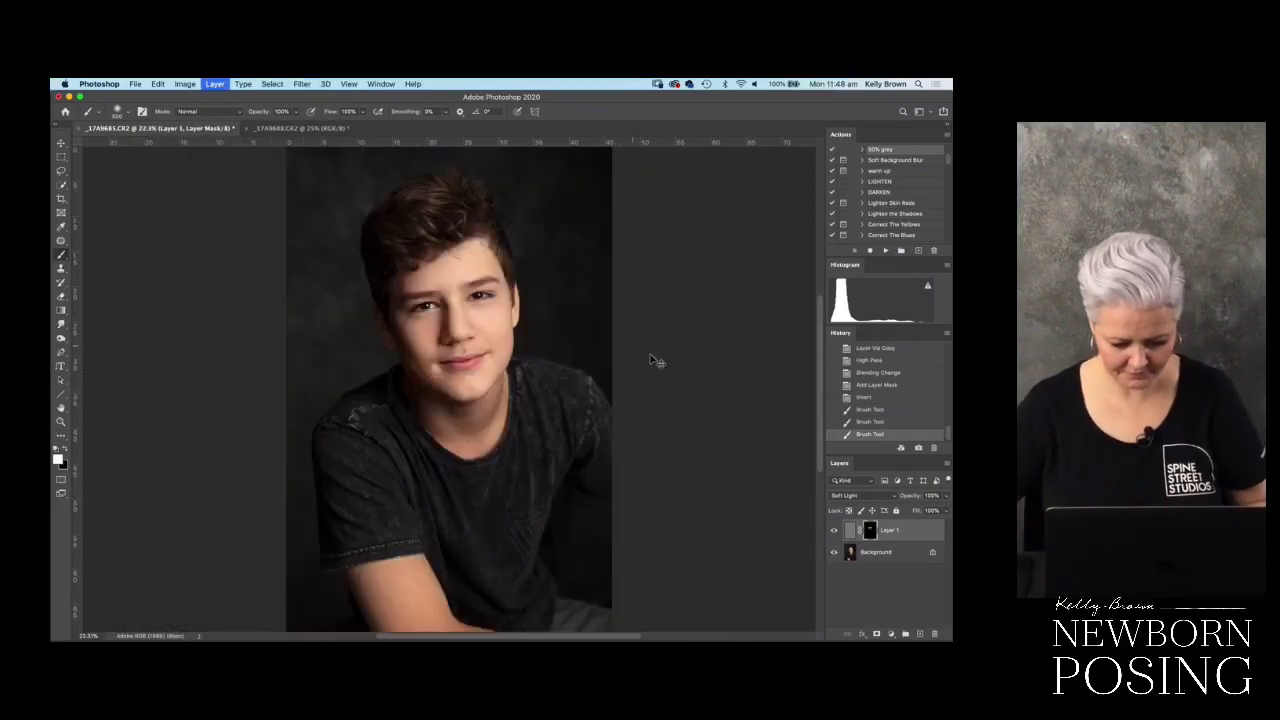
{"action": "key", "text": "super+shift+e"}
{"action": "key", "text": "super+minus"}
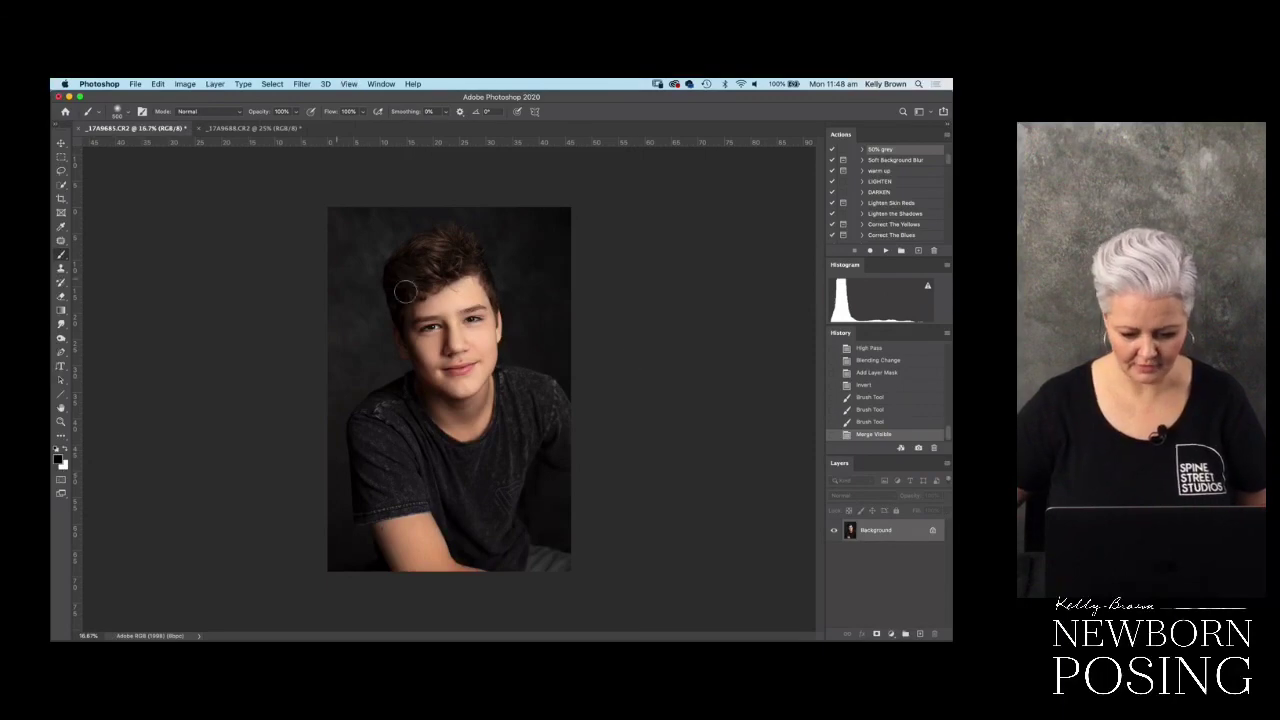
- Compare the boy's original image state with the retouched Snapshot 1 in the history
{"action": "left_click_drag", "start_coordinate": [948, 442], "coordinate": [948, 348]}
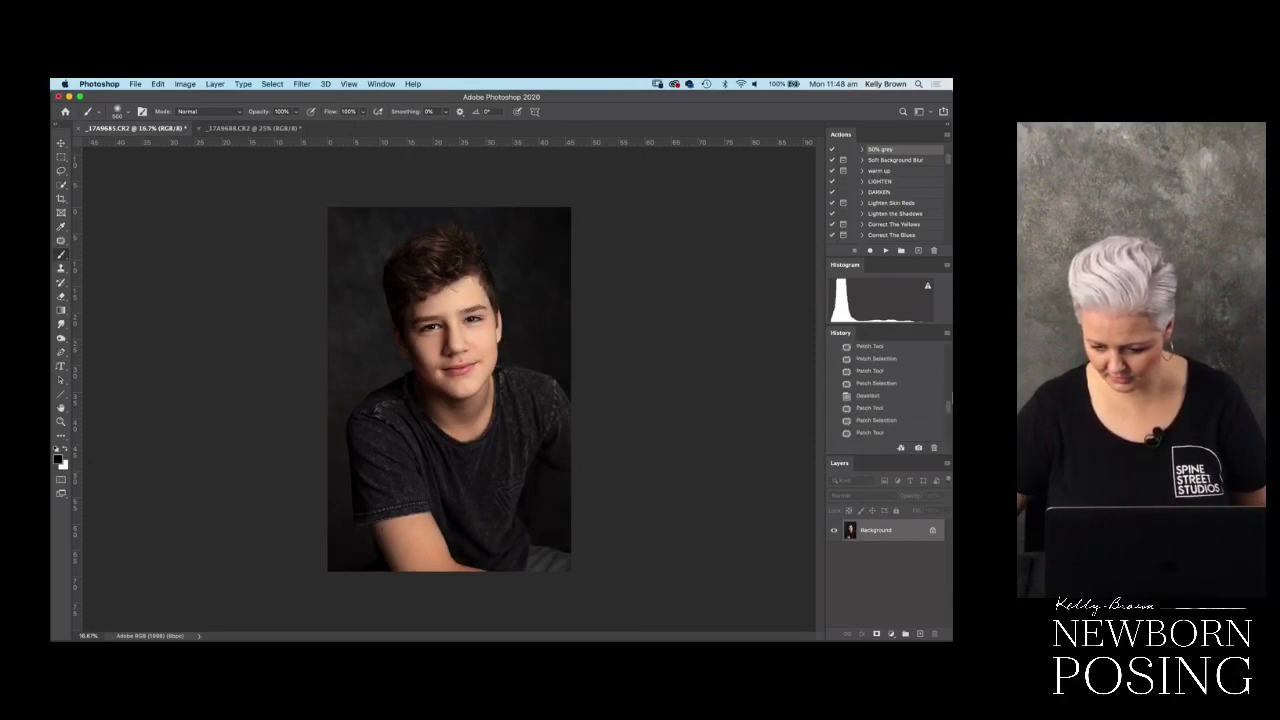
{"action": "left_click", "coordinate": [872, 352]}
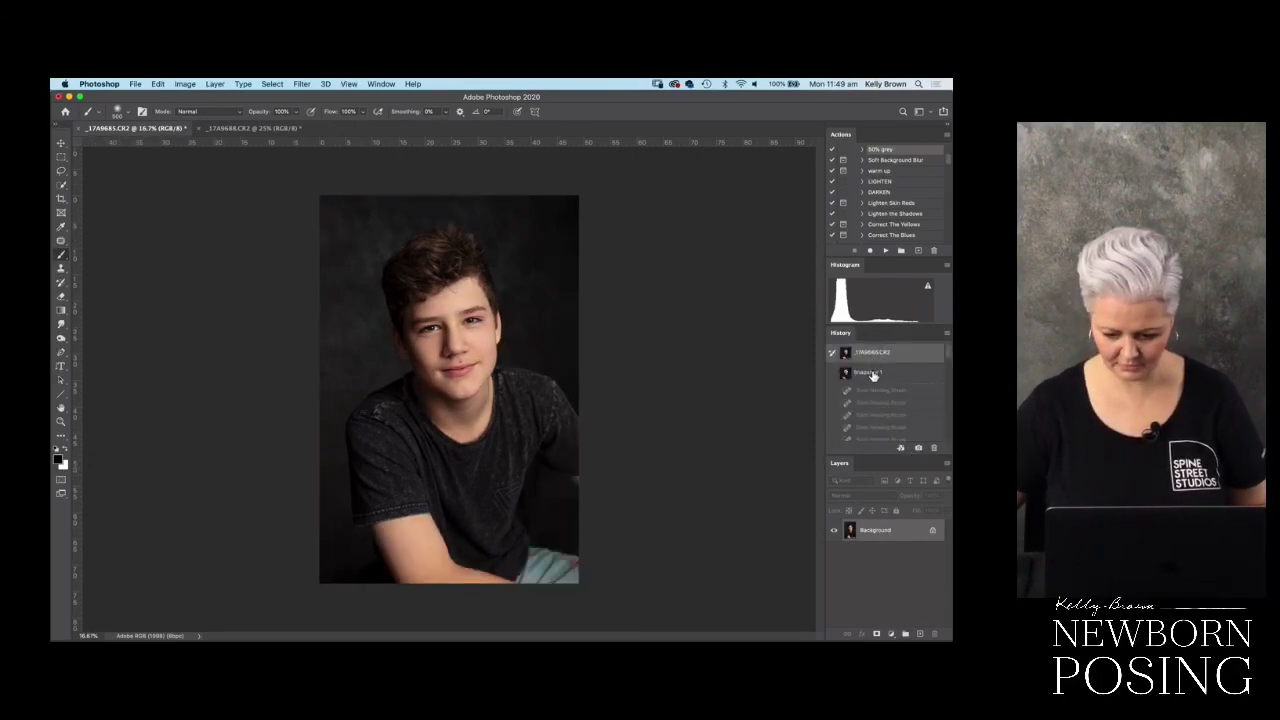
{"action": "left_click", "coordinate": [872, 373]}
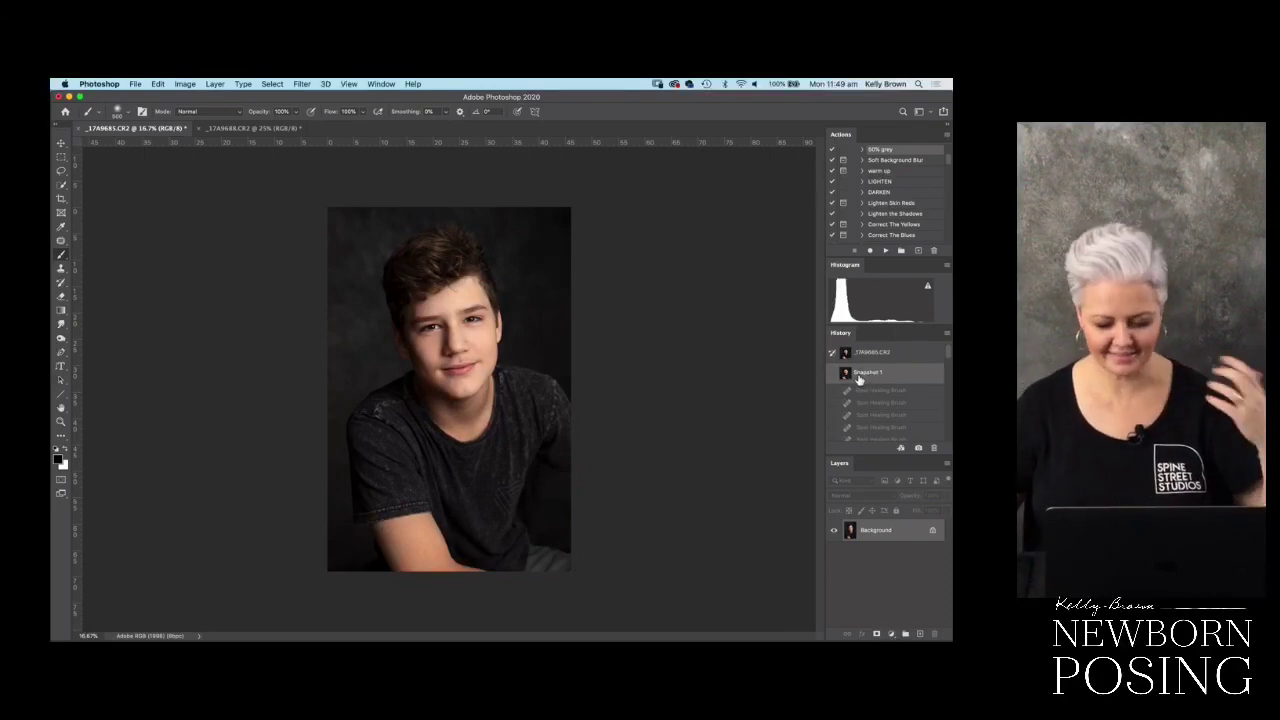
- Switch to the girl's portrait, _17A9688.CR2, and run the Soft Pink Cheeks action on it
{"action": "left_click", "coordinate": [247, 129]}
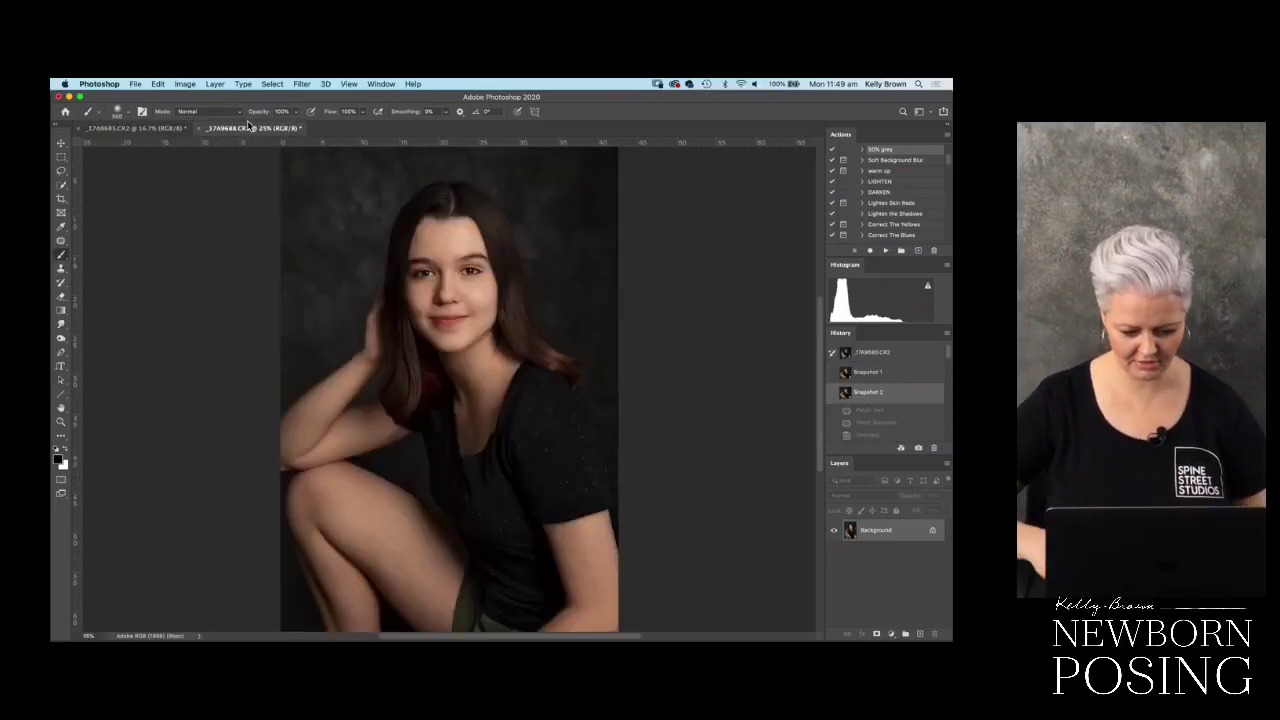
{"action": "key", "text": "super+minus"}
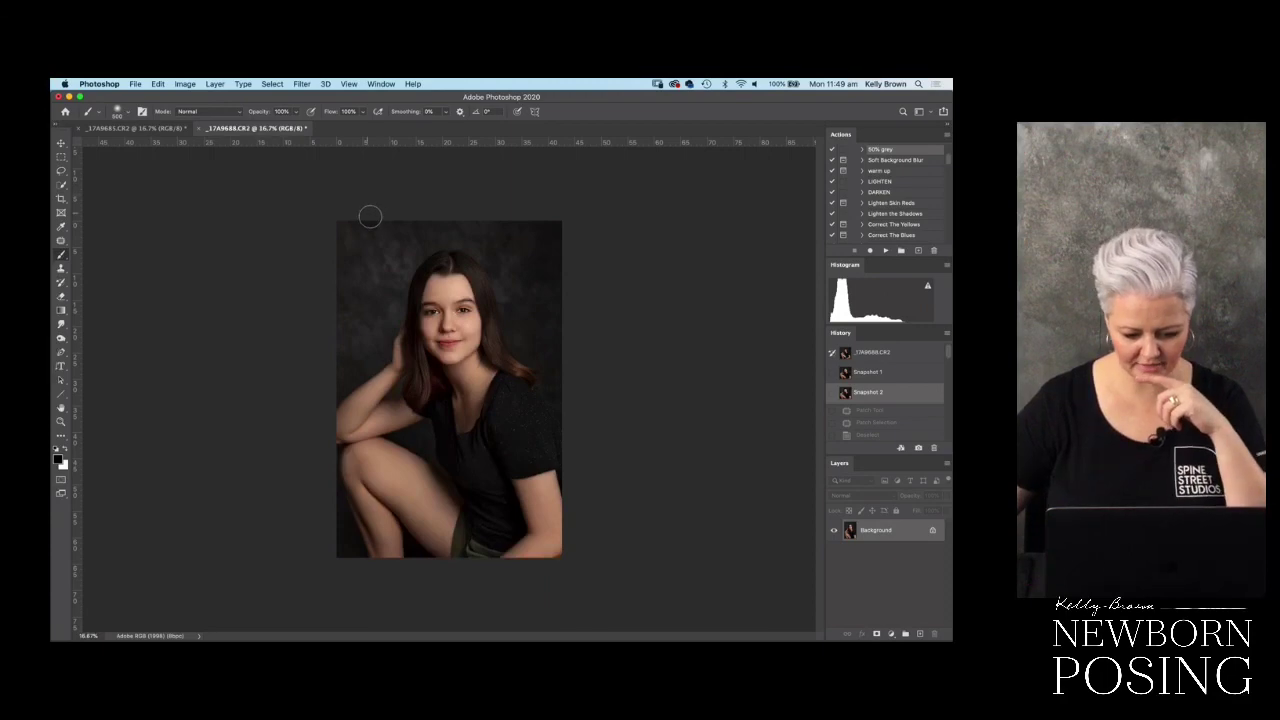
{"action": "key", "text": "super+plus"}
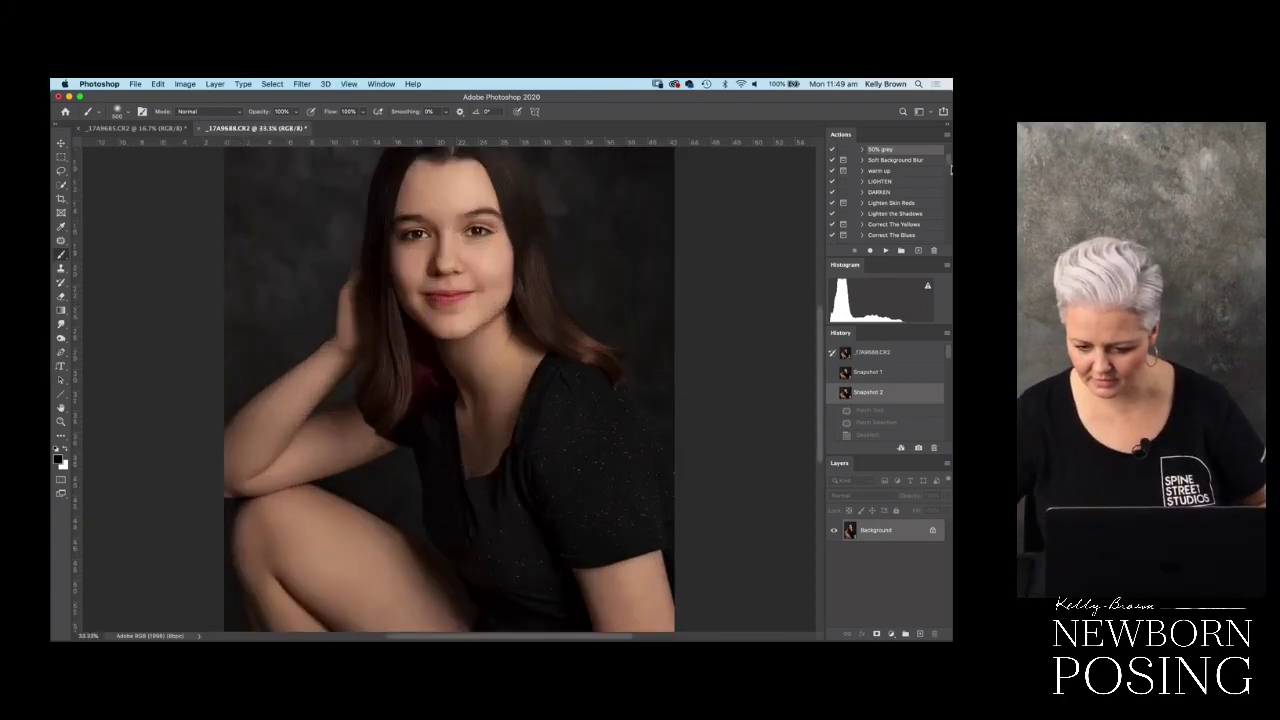
{"action": "scroll", "coordinate": [895, 195], "scroll_direction": "up", "scroll_amount": 6}
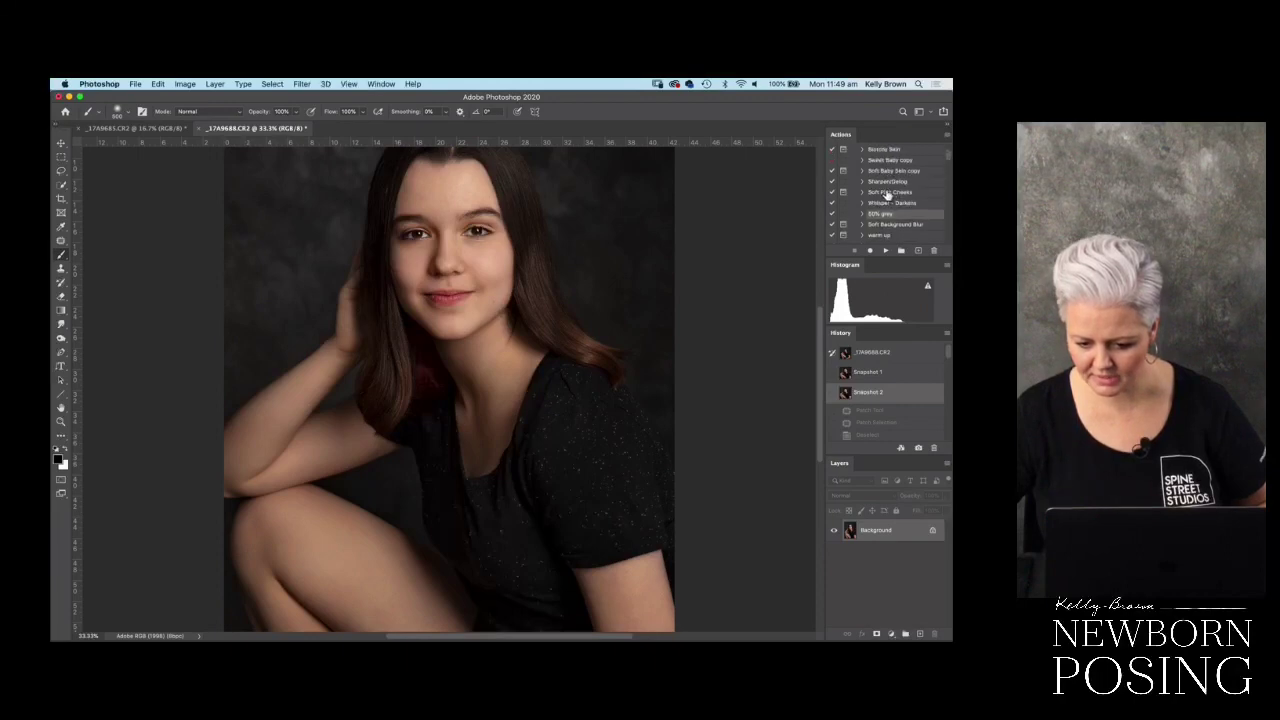
{"action": "left_click", "coordinate": [885, 250]}
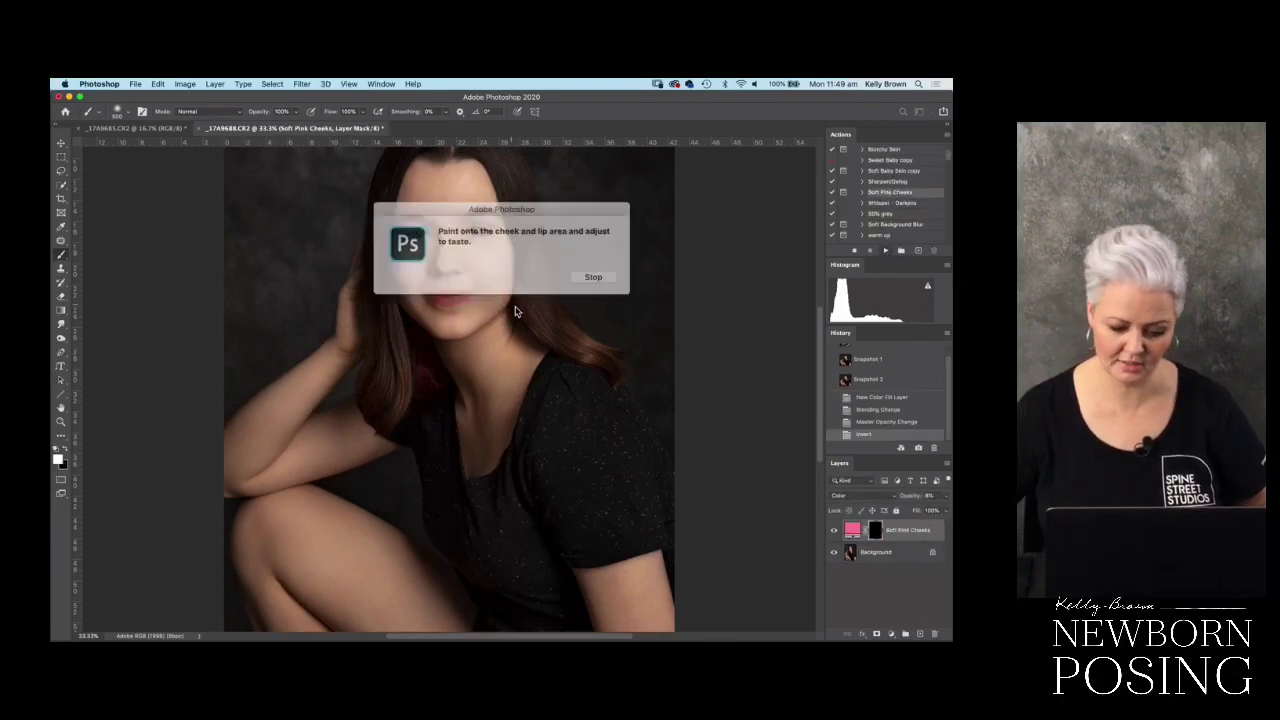
{"action": "left_click", "coordinate": [583, 277]}
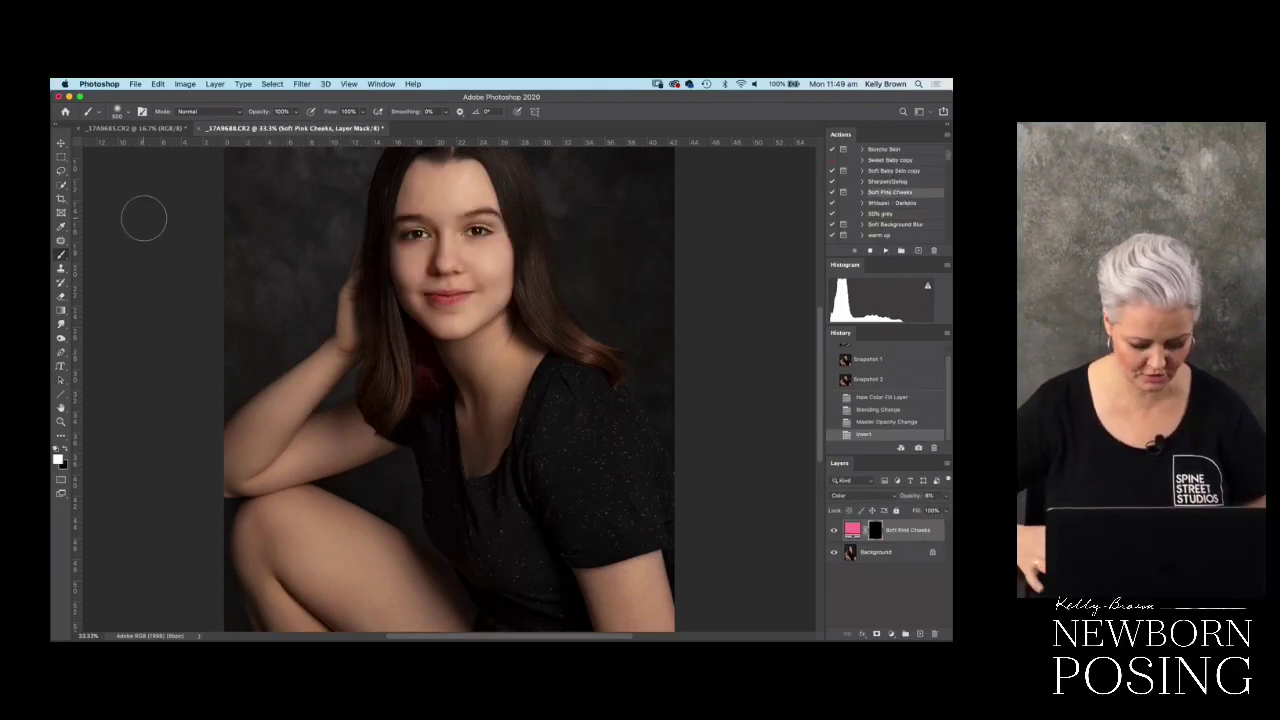
- Paint white on the Soft Pink Cheeks layer mask with the Brush at 100% opacity over both cheeks
{"action": "key", "text": "super+plus"}
{"action": "left_click_drag", "start_coordinate": [600, 340], "coordinate": [608, 414]}
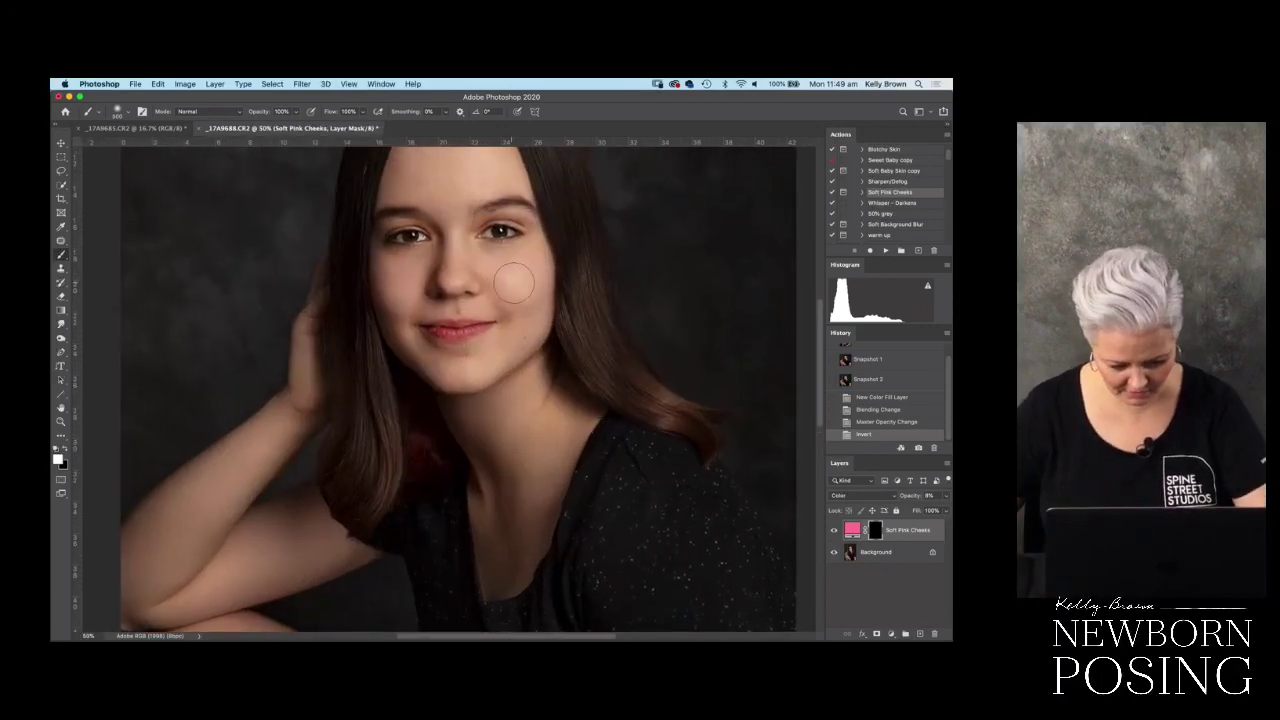
{"action": "left_click_drag", "start_coordinate": [521, 285], "coordinate": [521, 296]}
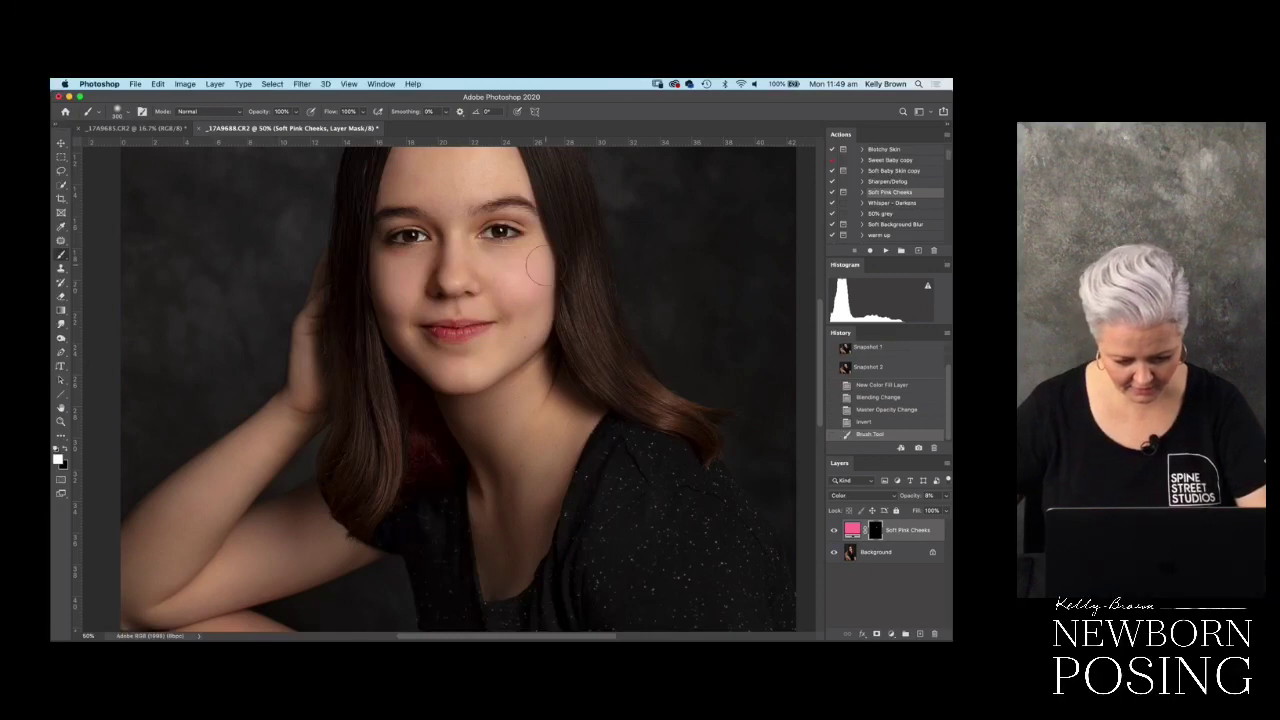
{"action": "left_click_drag", "start_coordinate": [393, 288], "coordinate": [398, 294]}
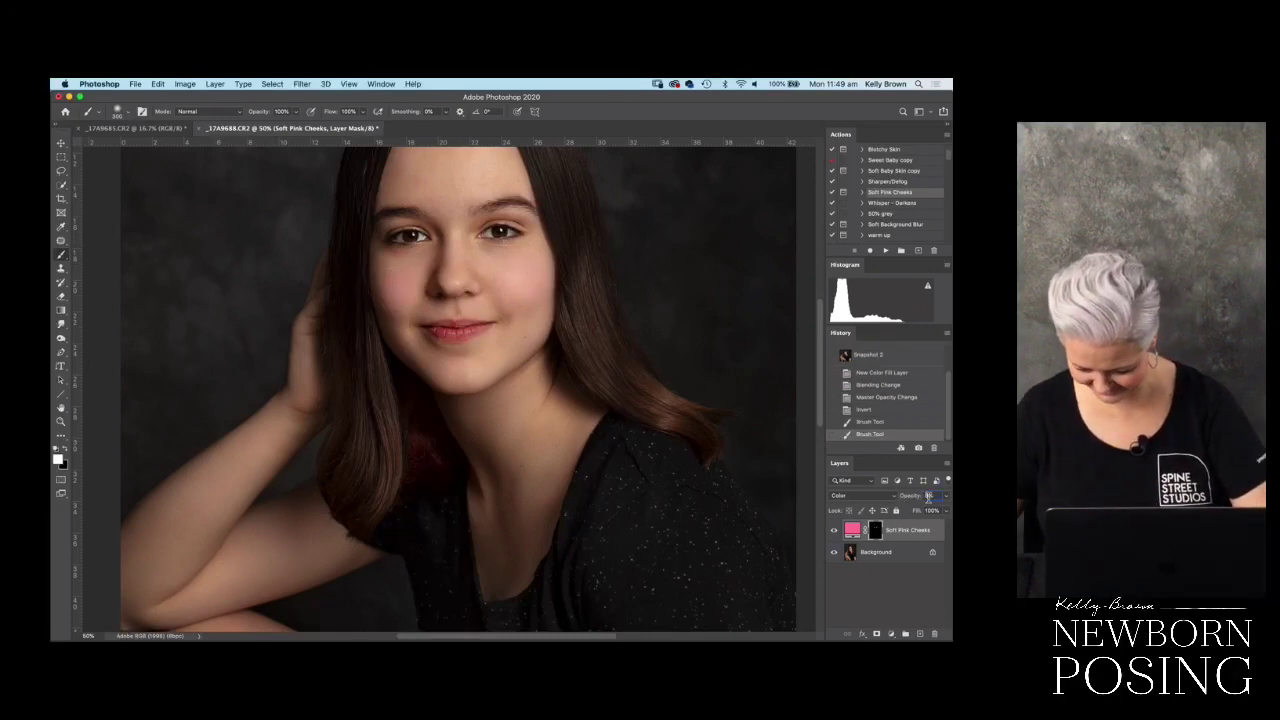
- Lower the Soft Pink Cheeks layer's opacity to 3% and merge it into the background
{"action": "type", "text": "4"}
{"action": "key", "text": "Return"}
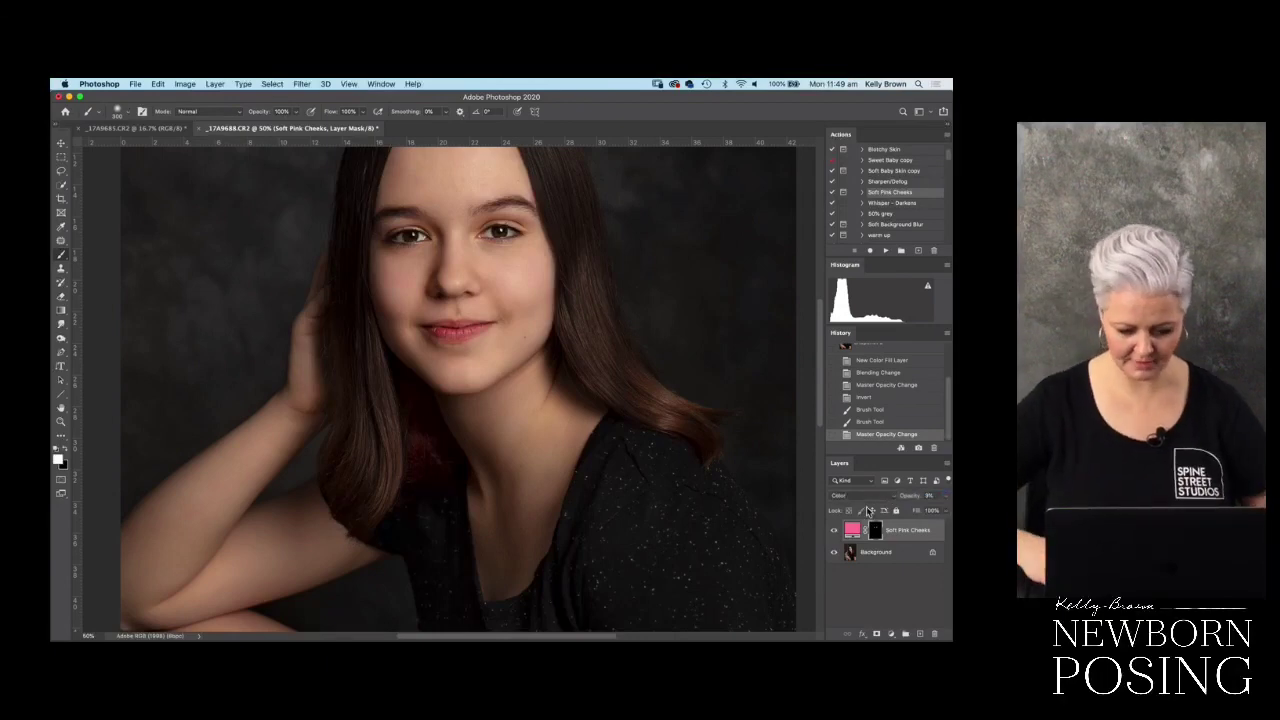
{"action": "key", "text": "super+minus"}
{"action": "key", "text": "super+minus"}
{"action": "key", "text": "super+minus"}
{"action": "key", "text": "super+minus"}
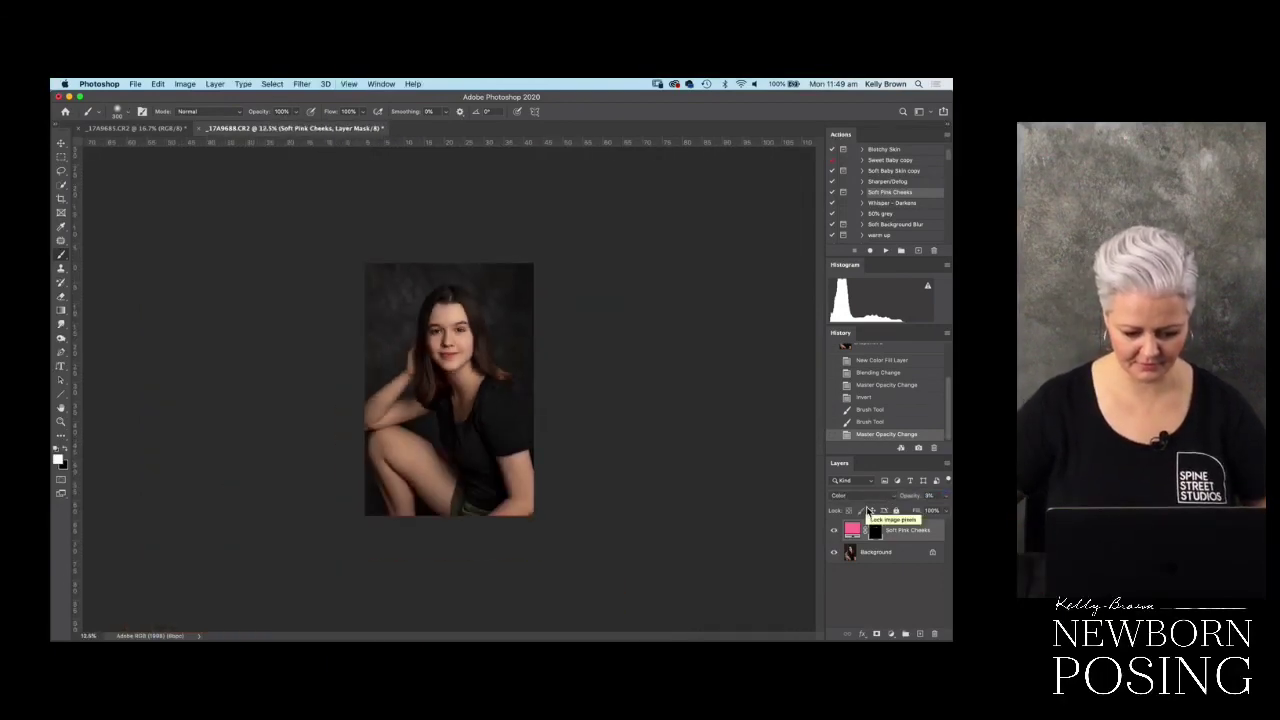
{"action": "key", "text": "shift+super+e"}
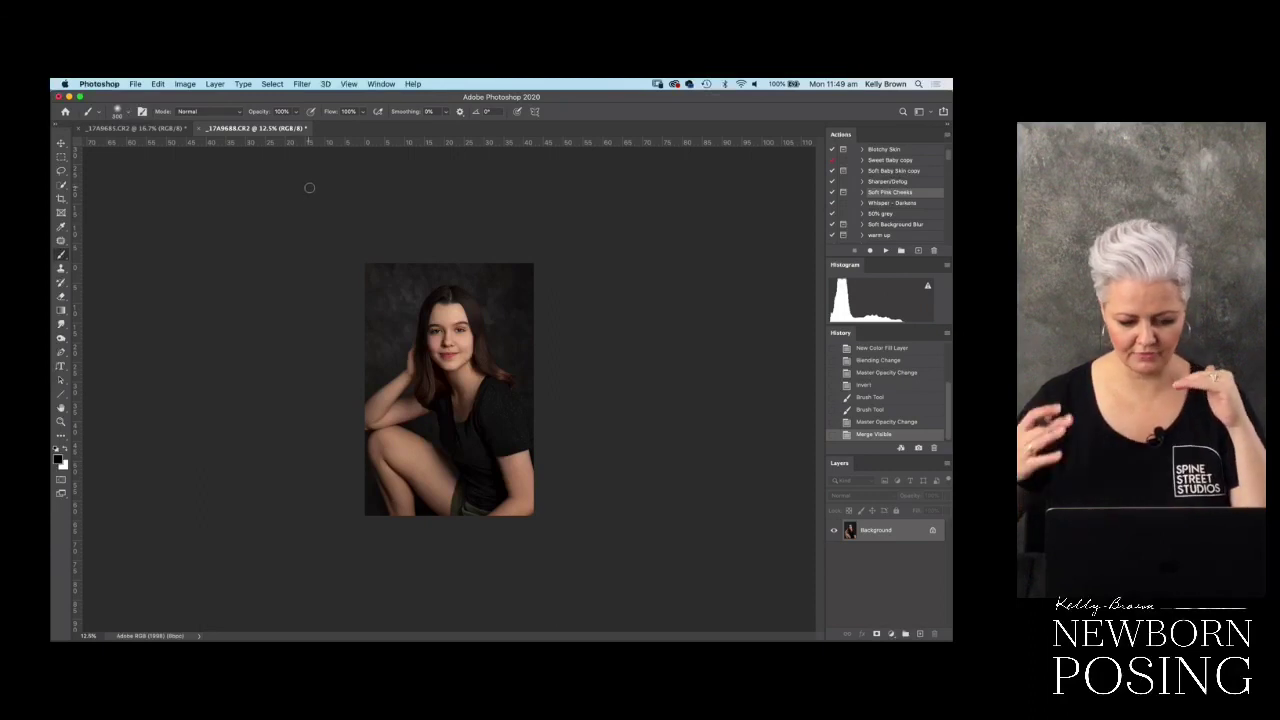
{"action": "left_click", "coordinate": [158, 85]}
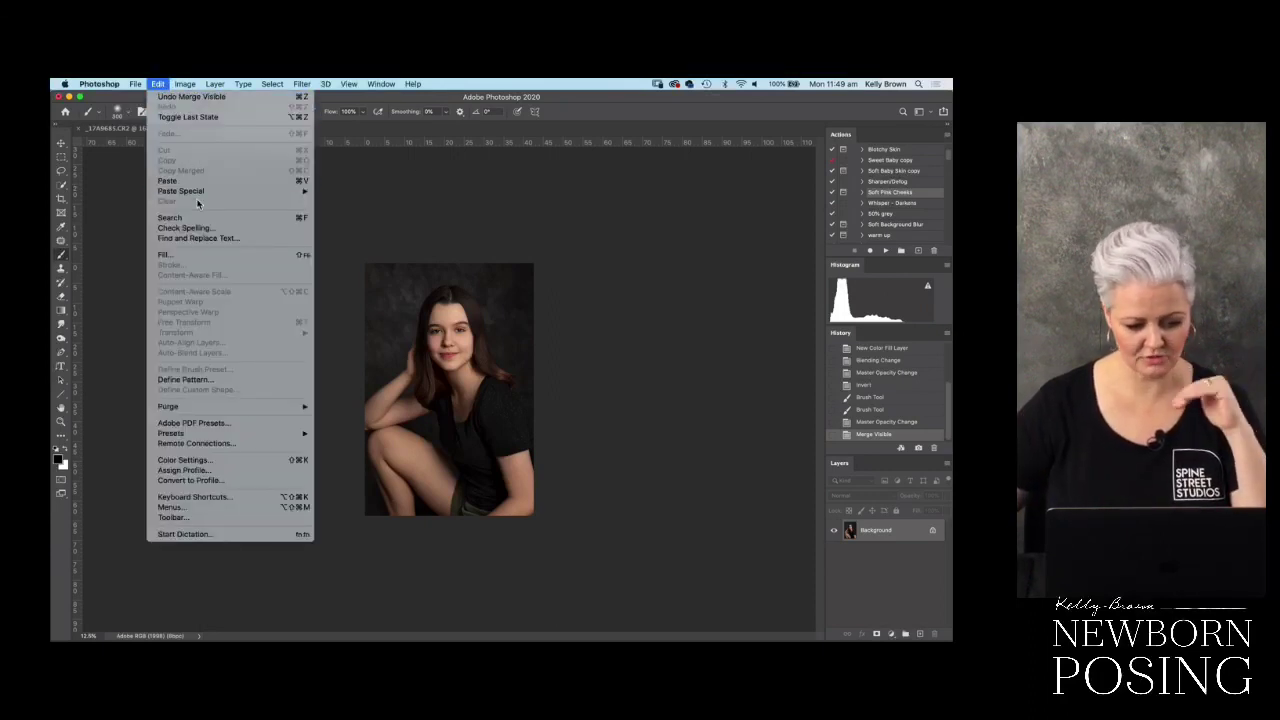
{"action": "left_click", "coordinate": [468, 213]}
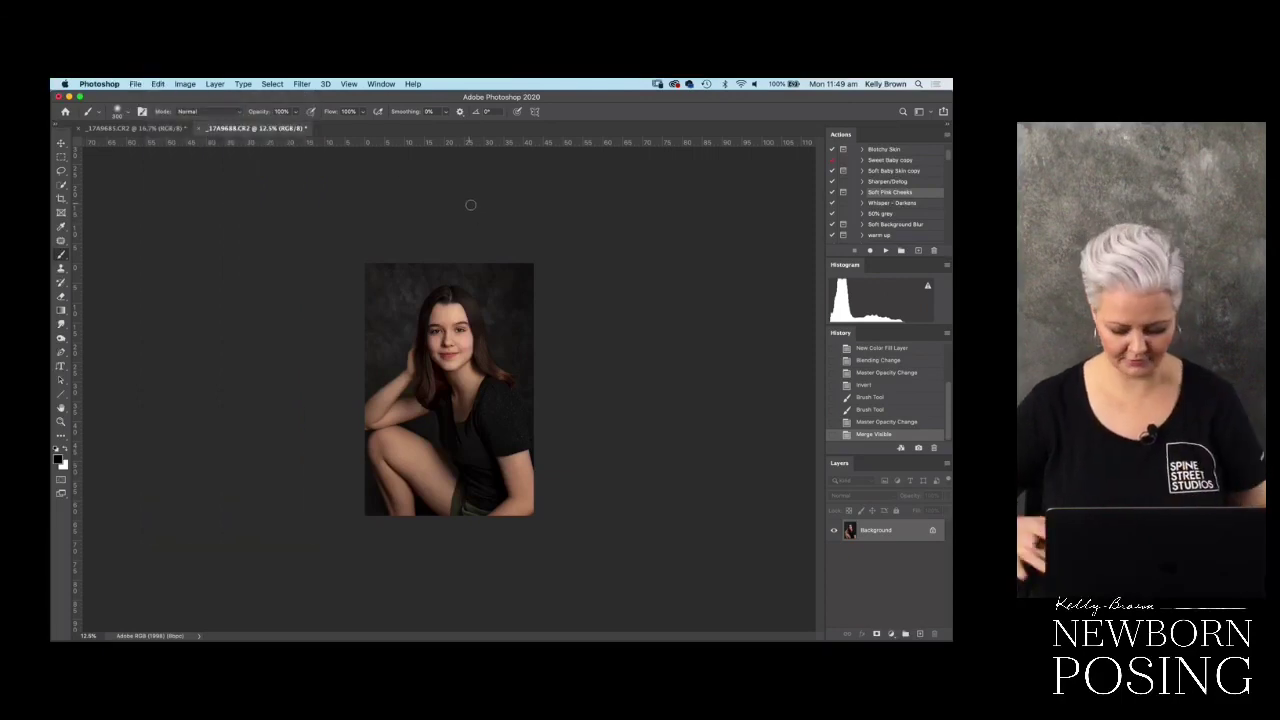
- Duplicate the girl's background layer and activate the Patch tool for close-up work on her face
{"action": "key", "text": "super+plus"}
{"action": "key", "text": "super+plus"}
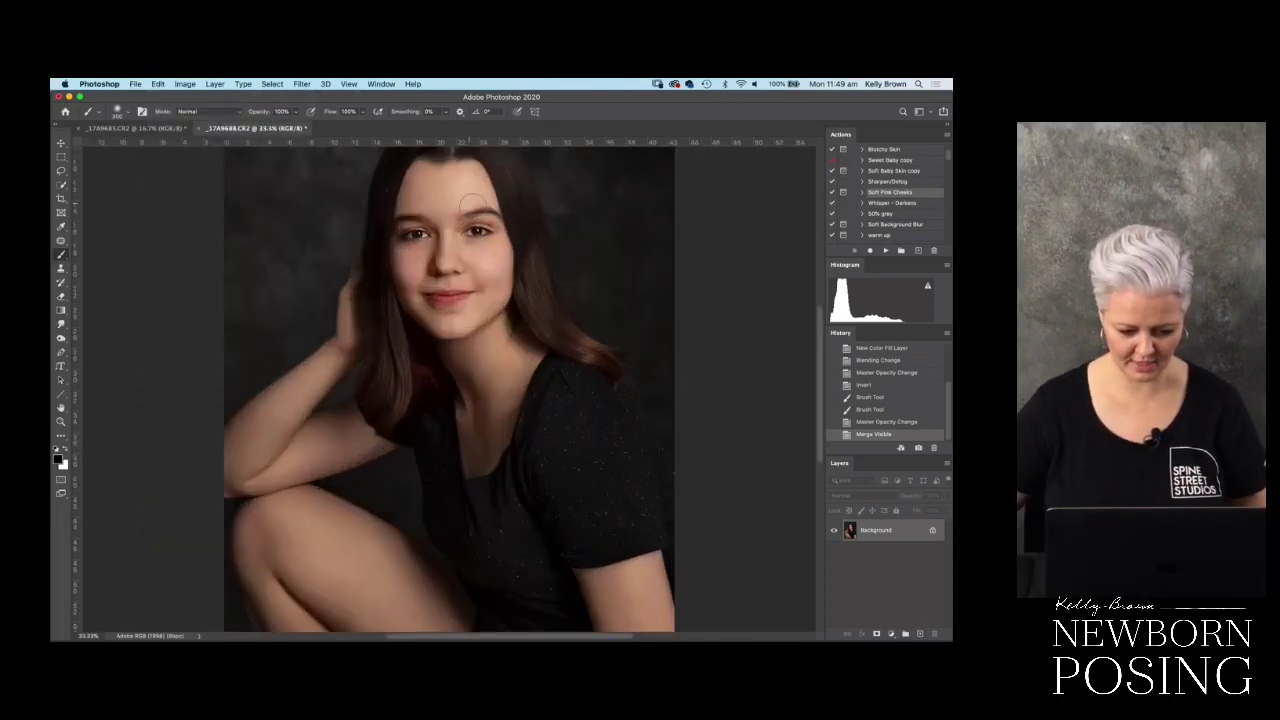
{"action": "key", "text": "super+plus"}
{"action": "key", "text": "super+plus"}
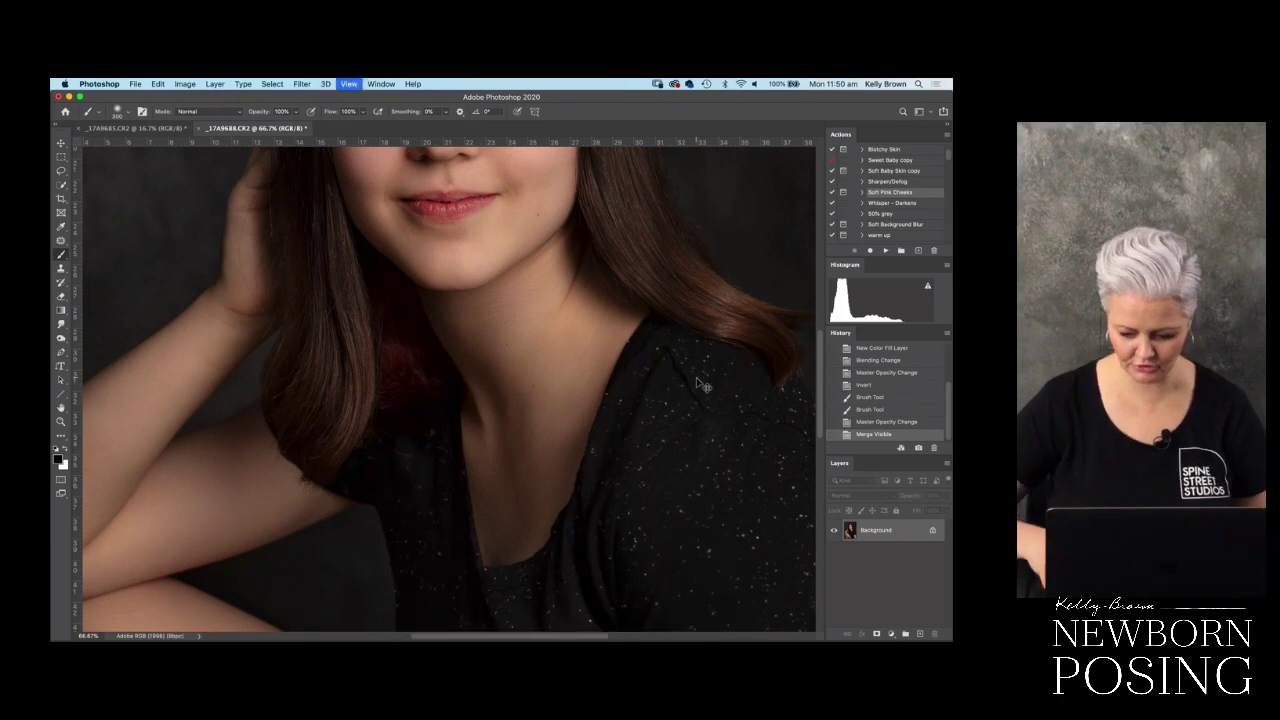
{"action": "key", "text": "super+plus"}
{"action": "scroll", "coordinate": [546, 400], "scroll_direction": "up", "scroll_amount": 5}
{"action": "key", "text": "super+j"}
{"action": "left_click_drag", "start_coordinate": [549, 278], "coordinate": [532, 378]}
{"action": "key", "text": "j"}
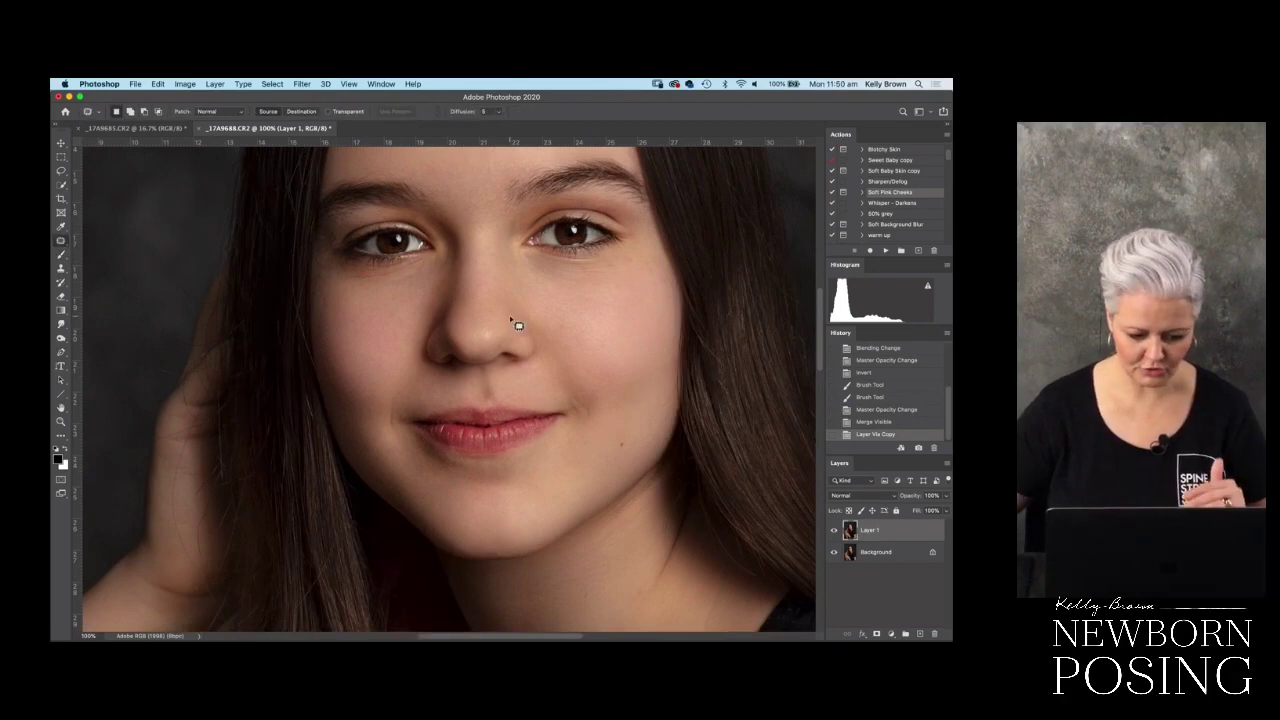
- Patch the shadow under the eye on the brighter side of her face, fade the patch to 41%, and deselect
{"action": "left_click_drag", "start_coordinate": [588, 325], "coordinate": [589, 363]}
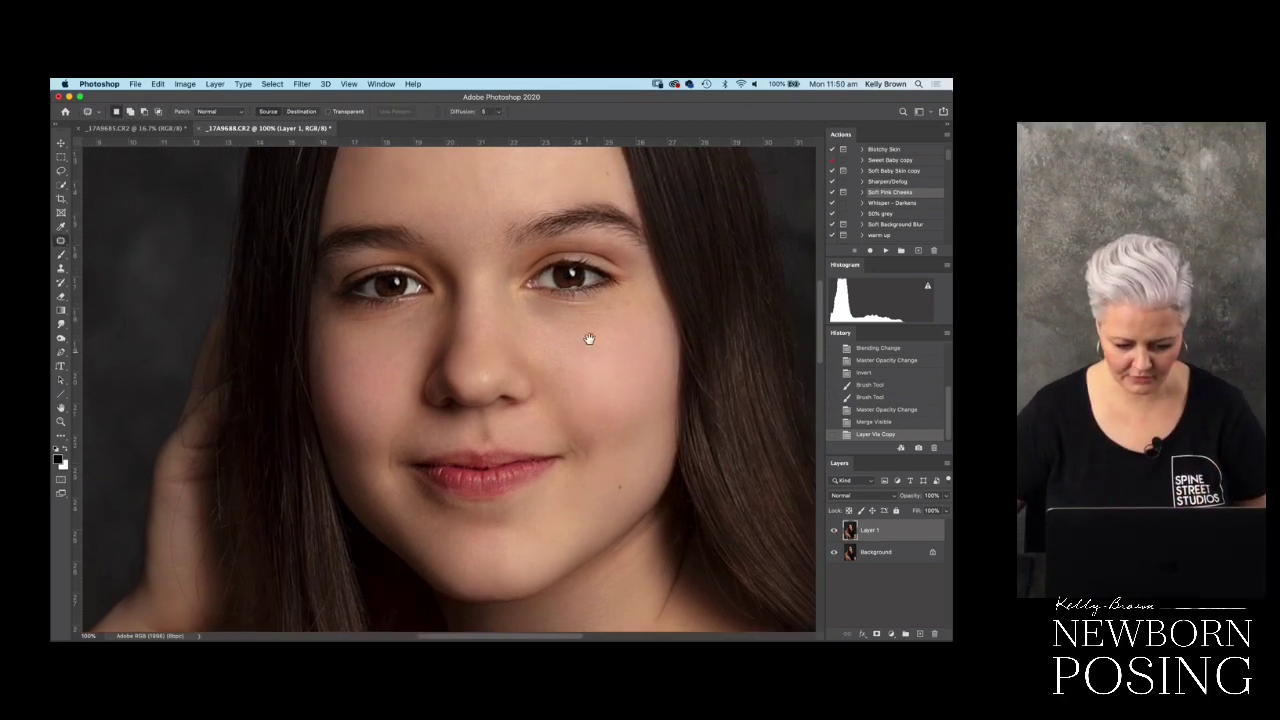
{"action": "mouse_move", "coordinate": [572, 333]}
{"action": "left_mouse_down"}
{"action": "mouse_move", "coordinate": [635, 316]}
{"action": "mouse_move", "coordinate": [653, 293]}
{"action": "mouse_move", "coordinate": [603, 301]}
{"action": "mouse_move", "coordinate": [597, 356]}
{"action": "left_mouse_up"}
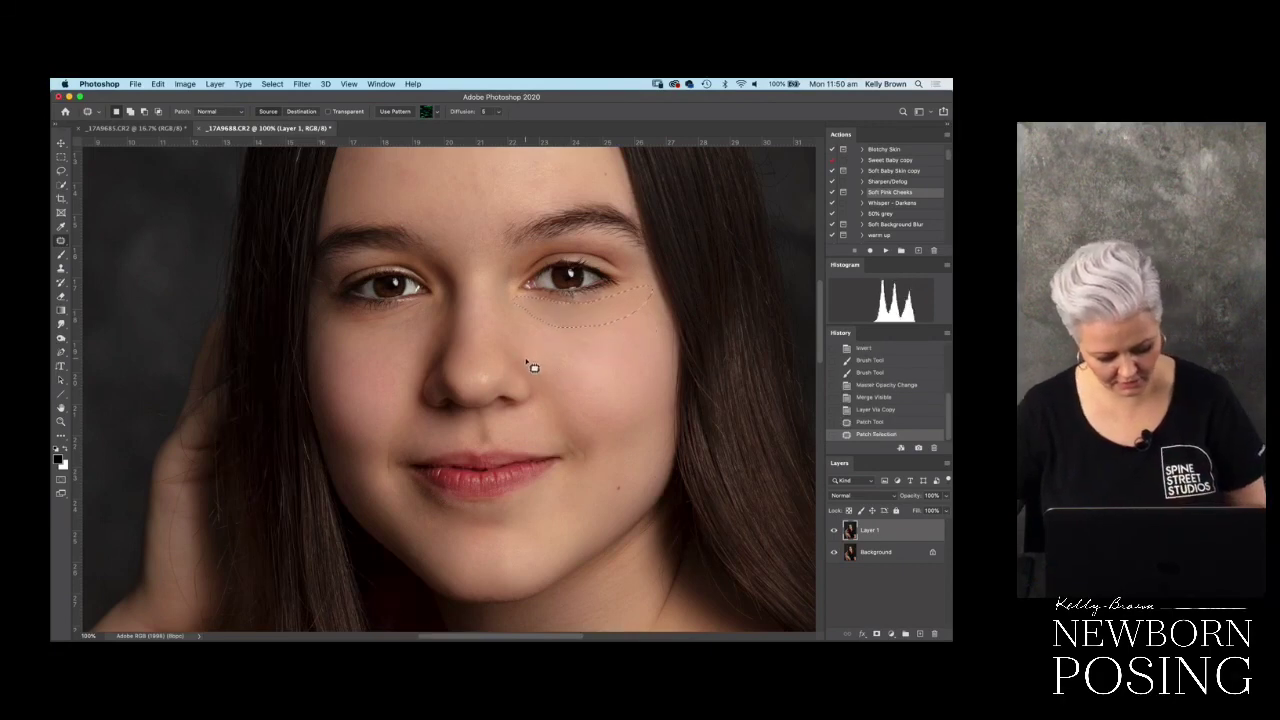
{"action": "key", "text": "super+z"}
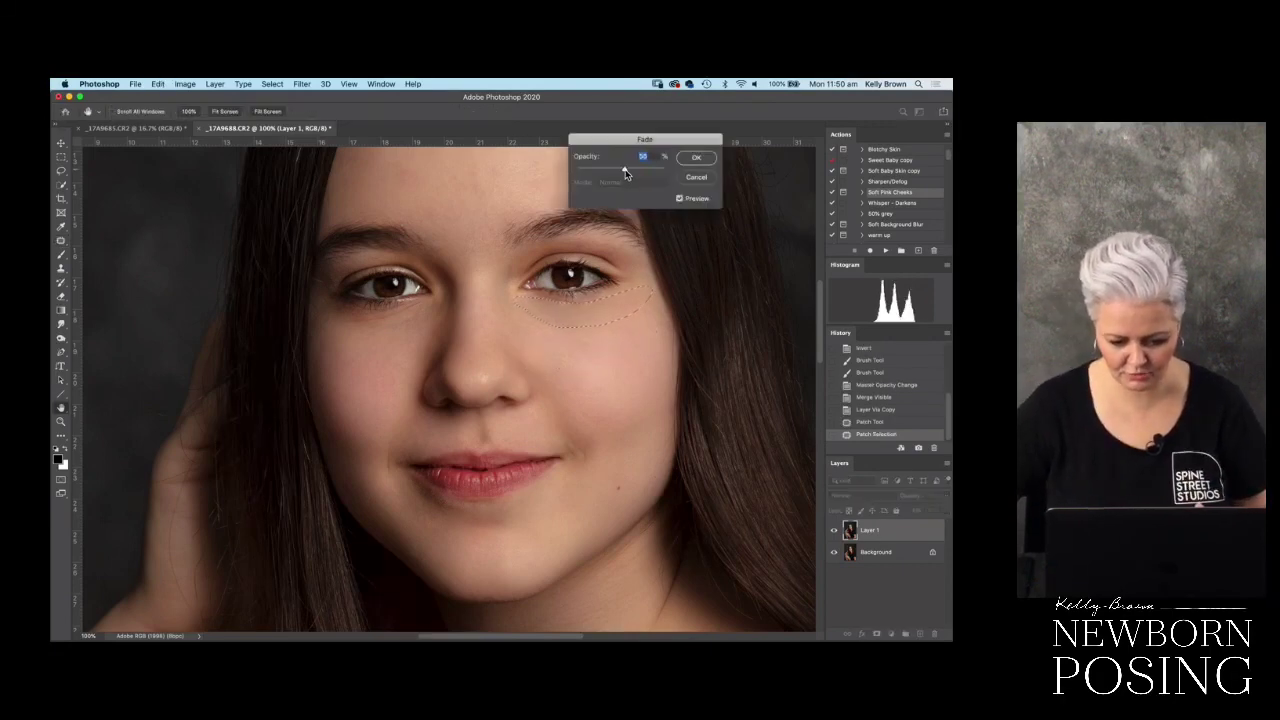
{"action": "left_click_drag", "start_coordinate": [625, 172], "coordinate": [619, 172]}
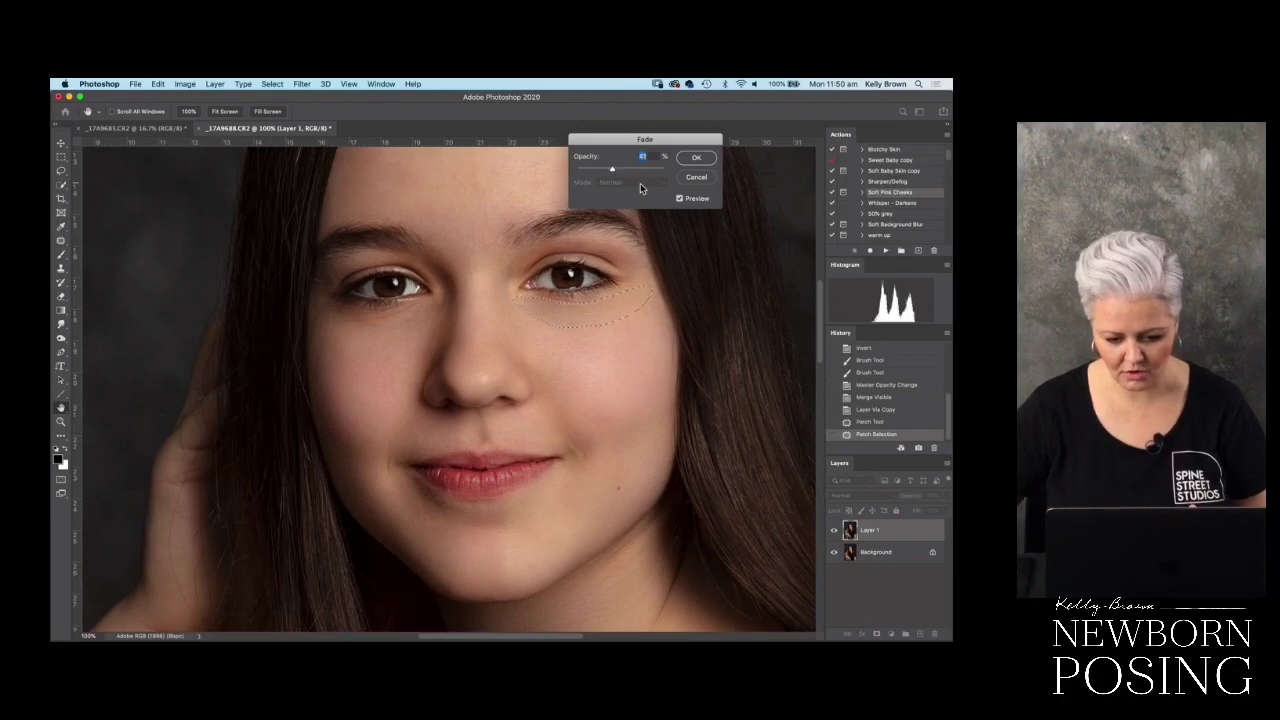
{"action": "key", "text": "Return"}
{"action": "key", "text": "super+d"}
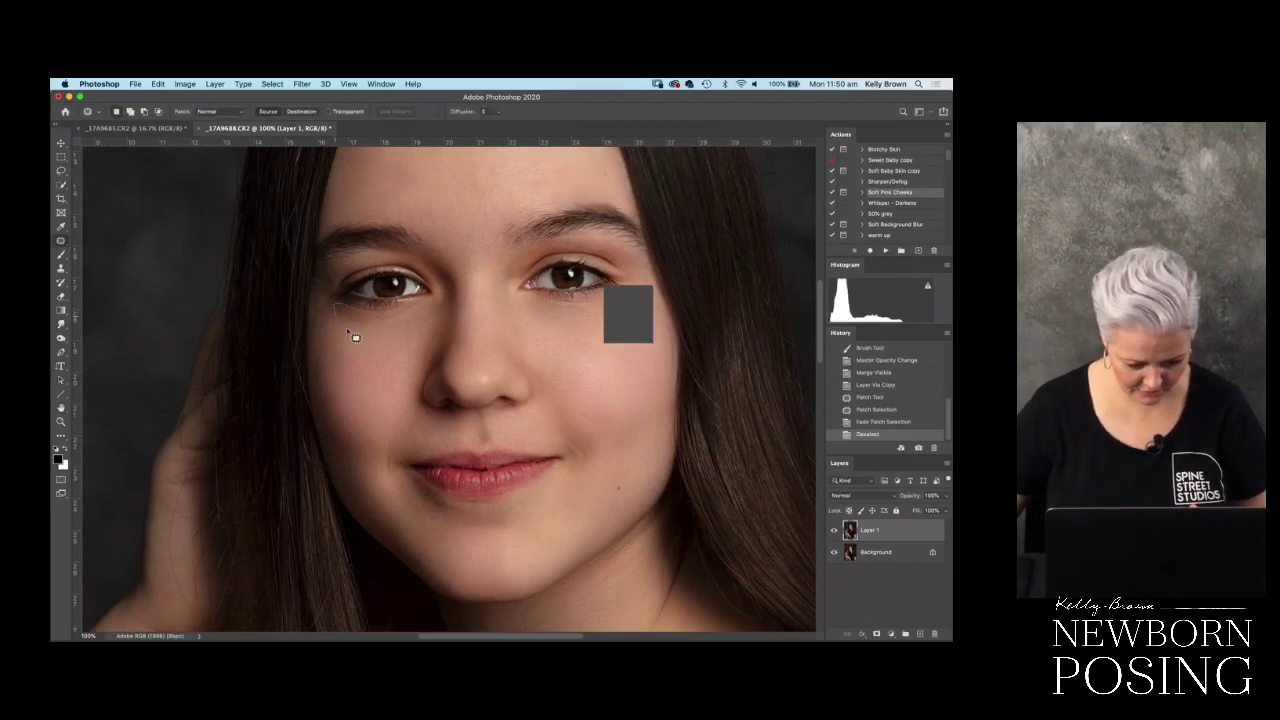
- Patch the shadow under the eye on the darker side of her face, fade the patch to 45%, and deselect
{"action": "left_click_drag", "start_coordinate": [413, 344], "coordinate": [425, 312]}
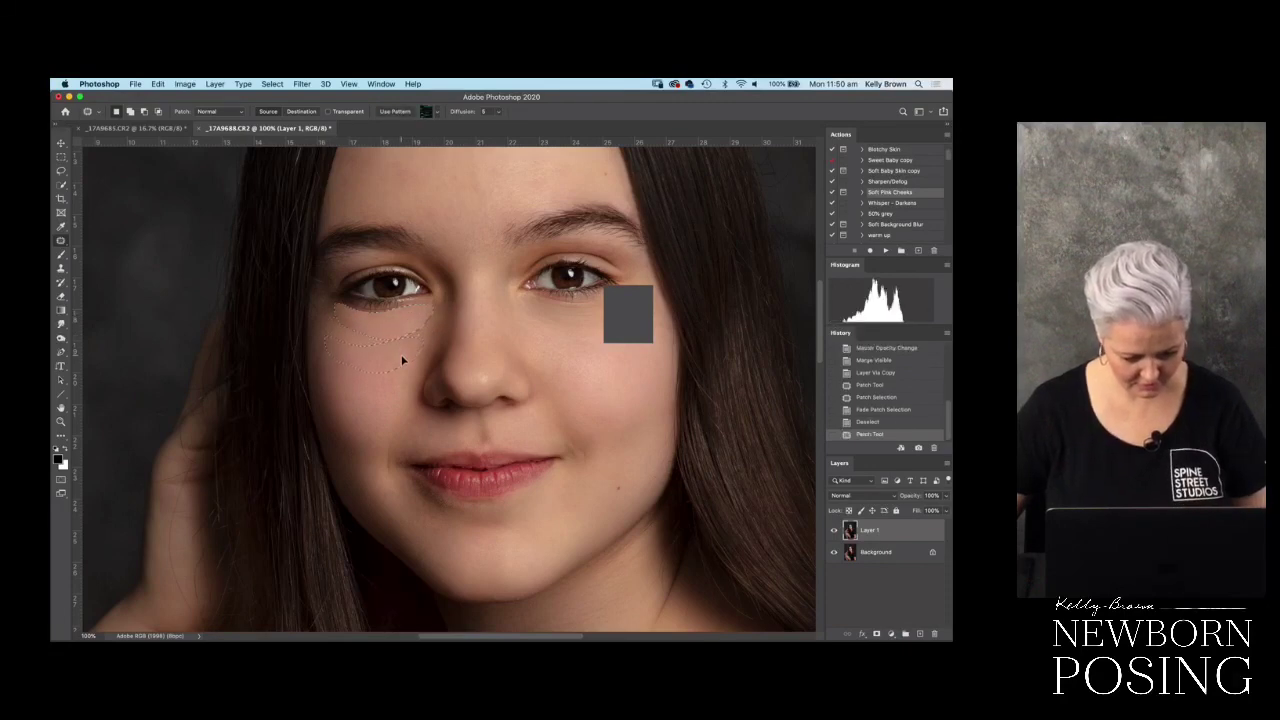
{"action": "left_click_drag", "start_coordinate": [404, 363], "coordinate": [410, 368]}
{"action": "key", "text": "super+shift+f"}
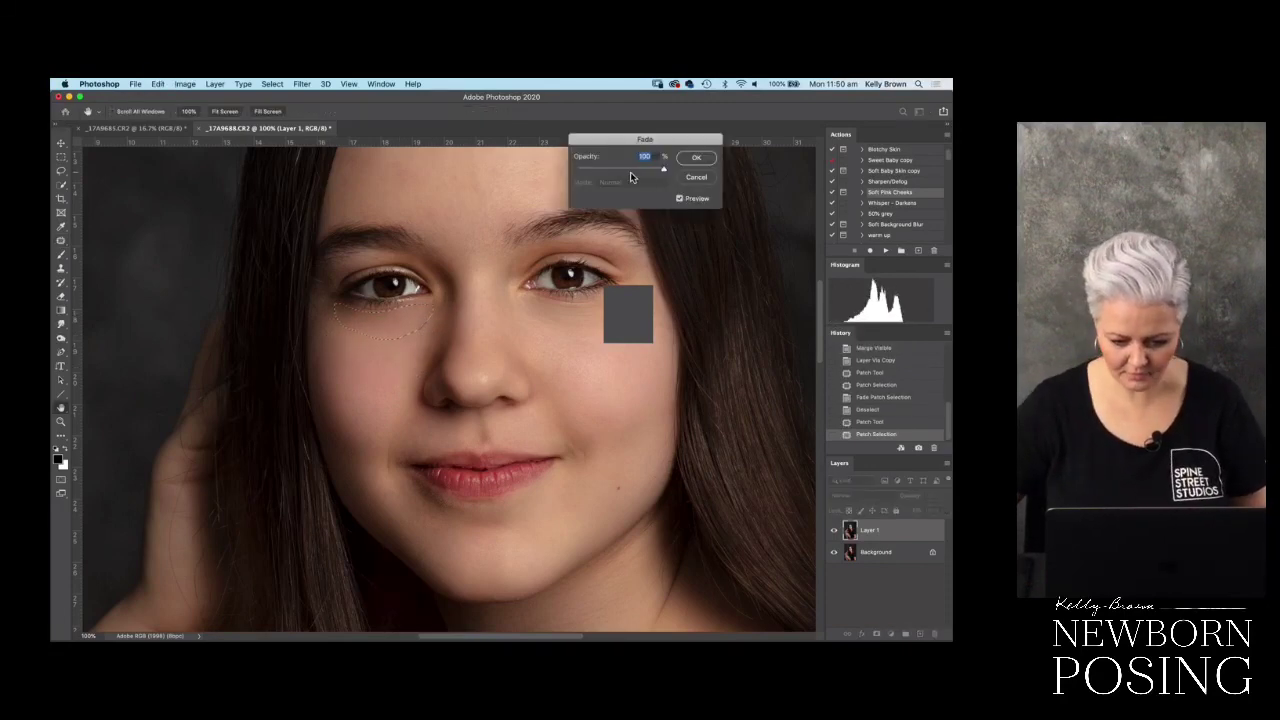
{"action": "left_click_drag", "start_coordinate": [624, 173], "coordinate": [619, 173]}
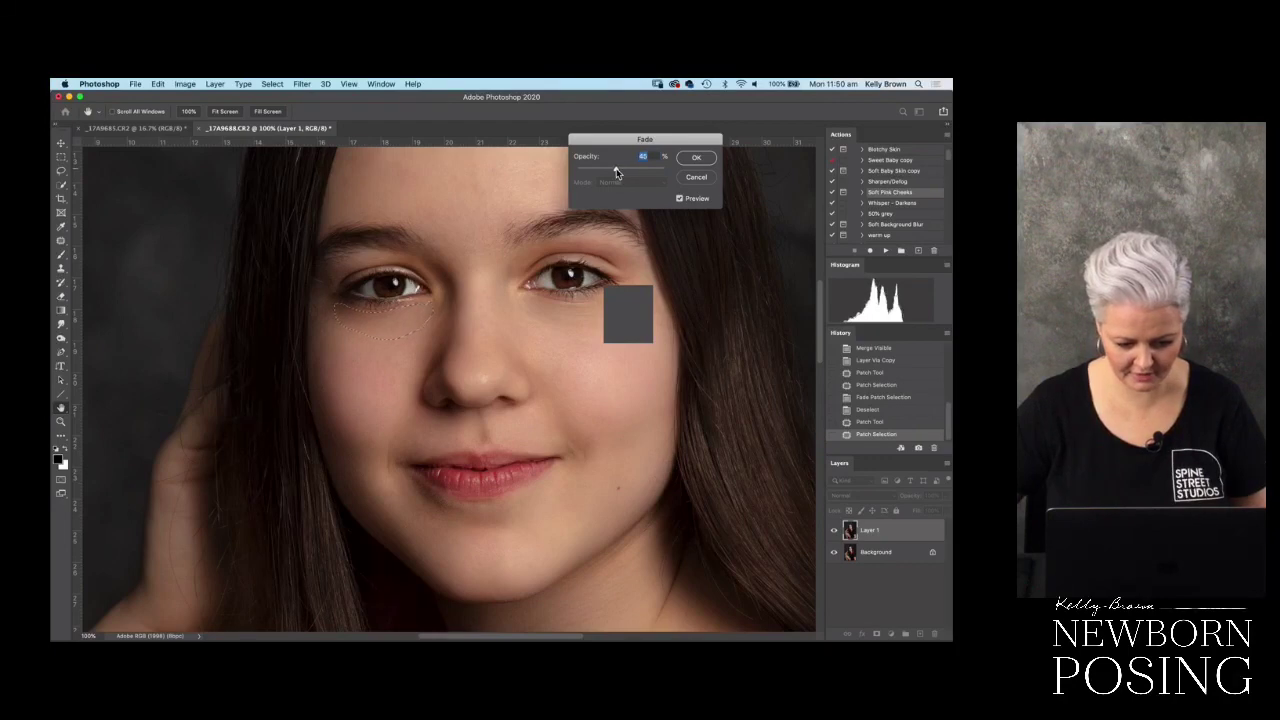
{"action": "key", "text": "Return"}
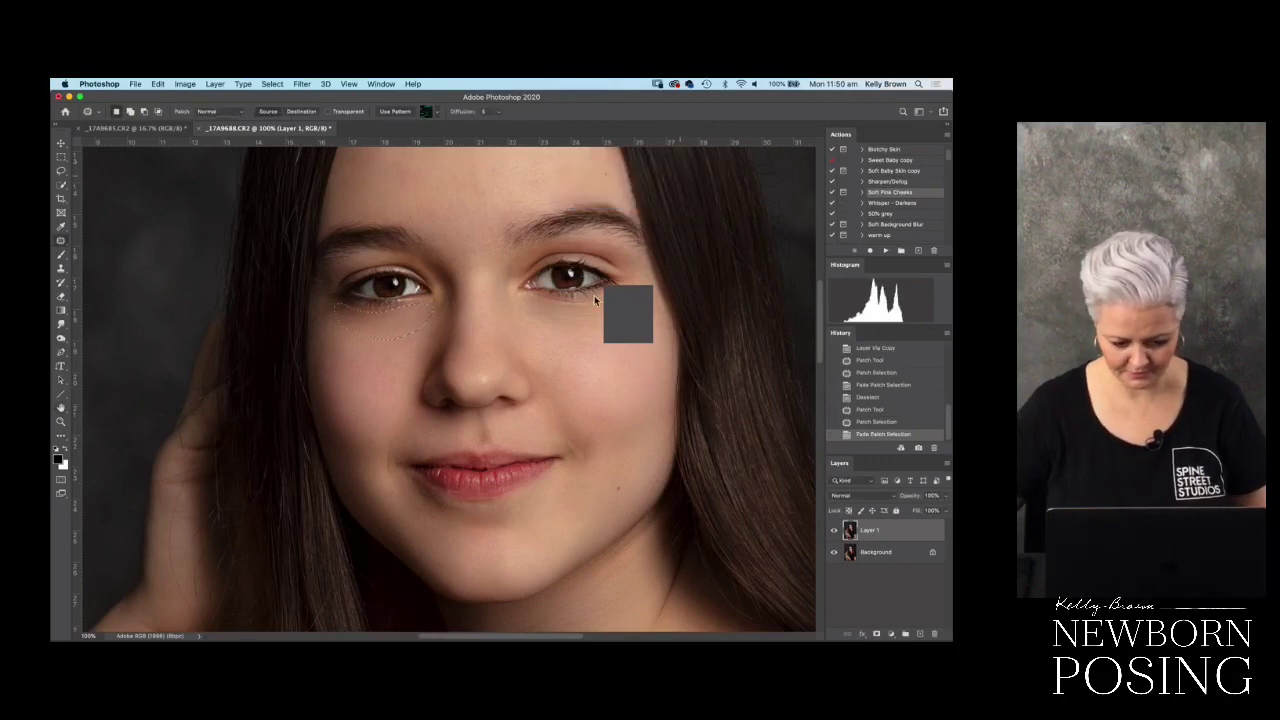
{"action": "key", "text": "super+d"}
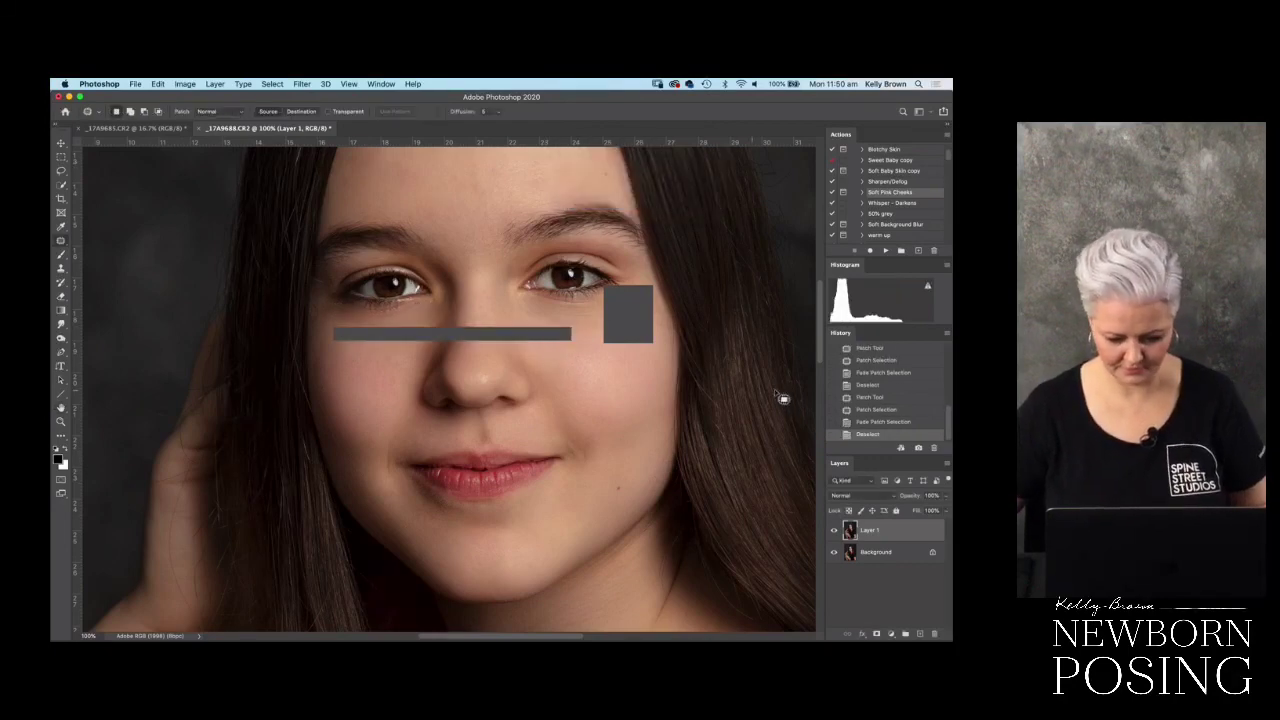
- Compare the face before and after the under-eye patching by toggling the duplicate layer's visibility
{"action": "left_click_drag", "start_coordinate": [578, 386], "coordinate": [597, 357]}
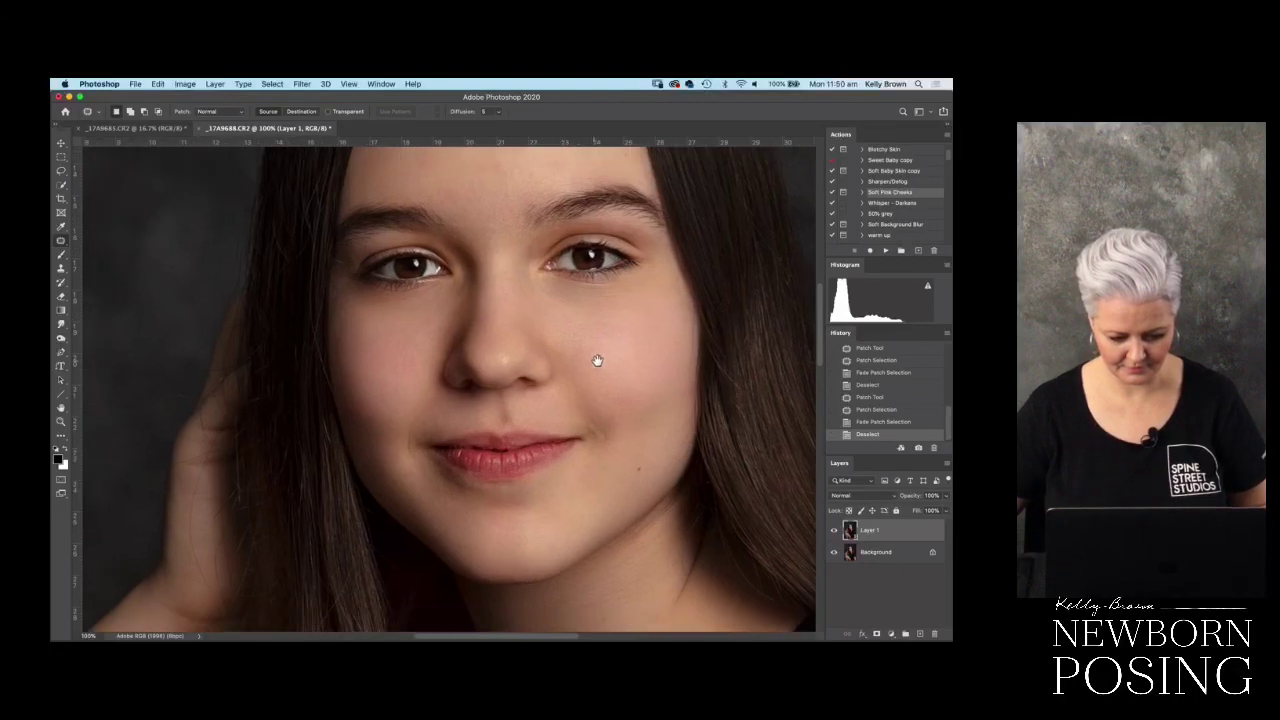
{"action": "left_click", "coordinate": [834, 532]}
{"action": "left_click", "coordinate": [834, 532]}
{"action": "left_click", "coordinate": [834, 532]}
{"action": "left_click", "coordinate": [834, 532]}
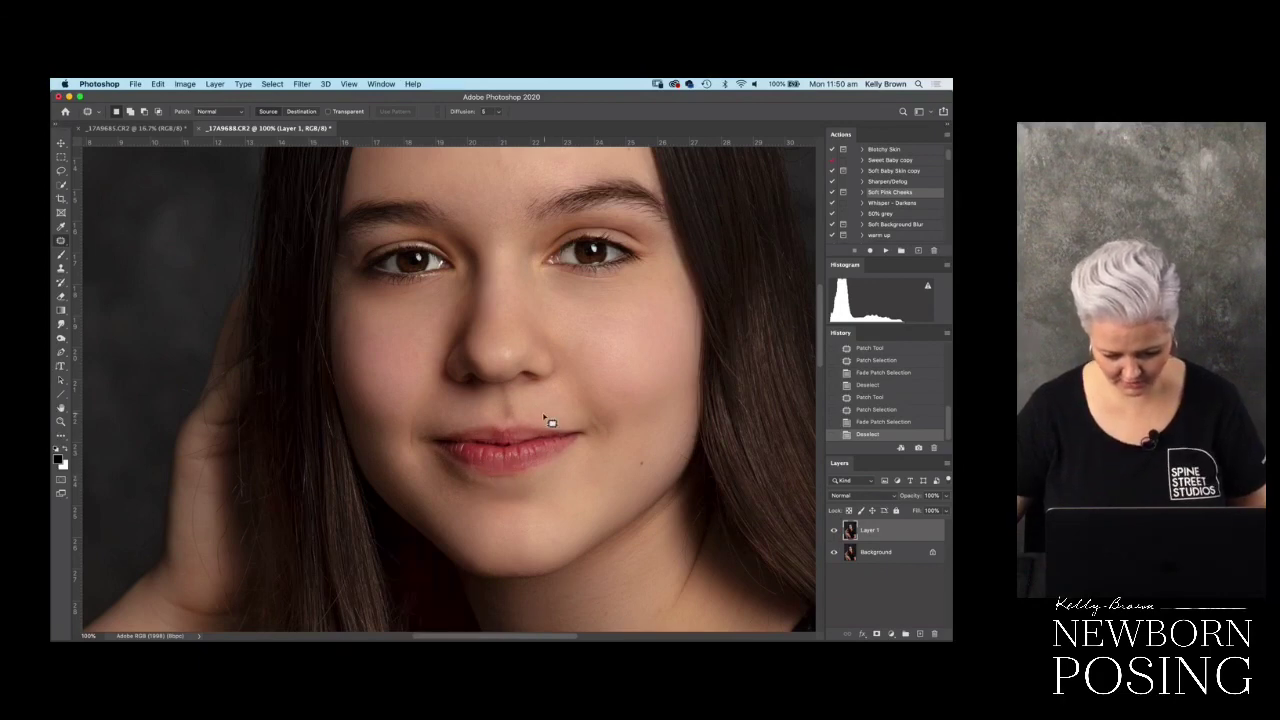
- Patch the smile crease beside the corner of her mouth on the brighter cheek and deselect
{"action": "key", "text": "super+z"}
{"action": "key", "text": "super+z"}
{"action": "mouse_move", "coordinate": [554, 406]}
{"action": "left_mouse_down"}
{"action": "mouse_move", "coordinate": [566, 386]}
{"action": "mouse_move", "coordinate": [543, 391]}
{"action": "mouse_move", "coordinate": [556, 406]}
{"action": "mouse_move", "coordinate": [600, 398]}
{"action": "left_mouse_up"}
{"action": "key", "text": "super+d"}
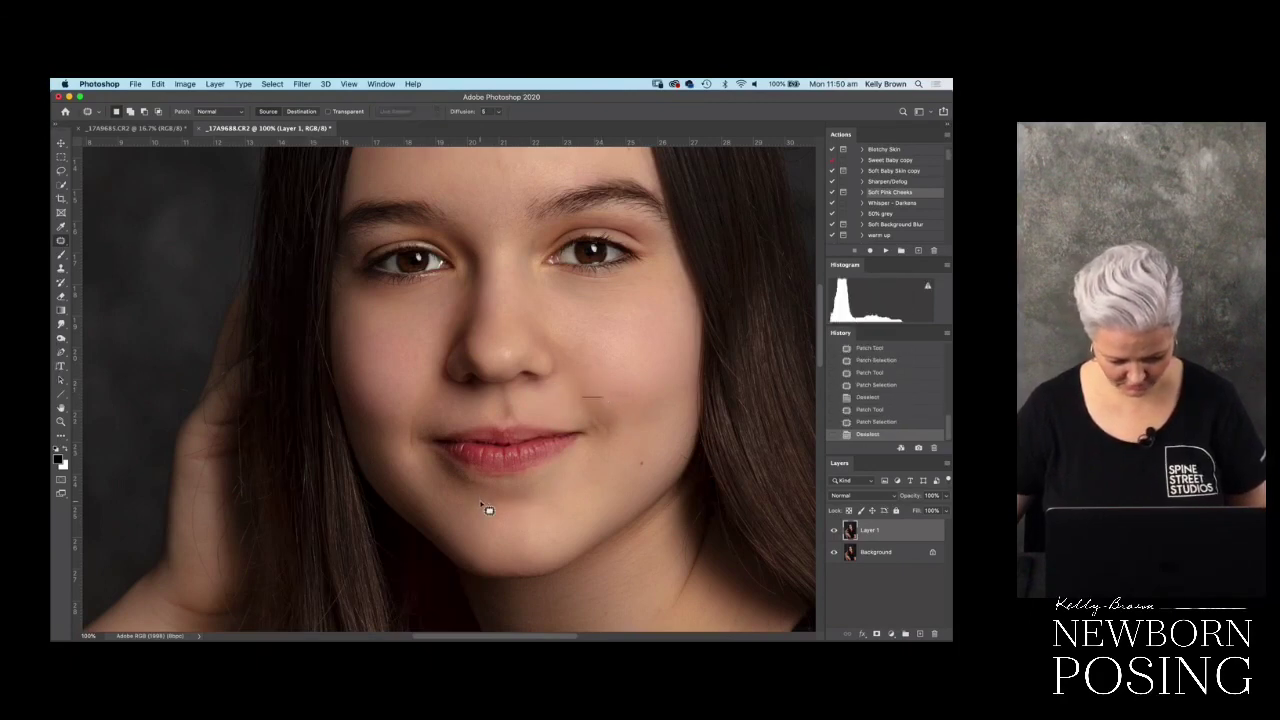
- Patch the shadow between her lower lip and chin, fade the patch to 49%, and deselect
{"action": "mouse_move", "coordinate": [488, 517]}
{"action": "left_mouse_down"}
{"action": "mouse_move", "coordinate": [475, 535]}
{"action": "mouse_move", "coordinate": [489, 535]}
{"action": "left_mouse_up"}
{"action": "key", "text": "shift+super+f"}
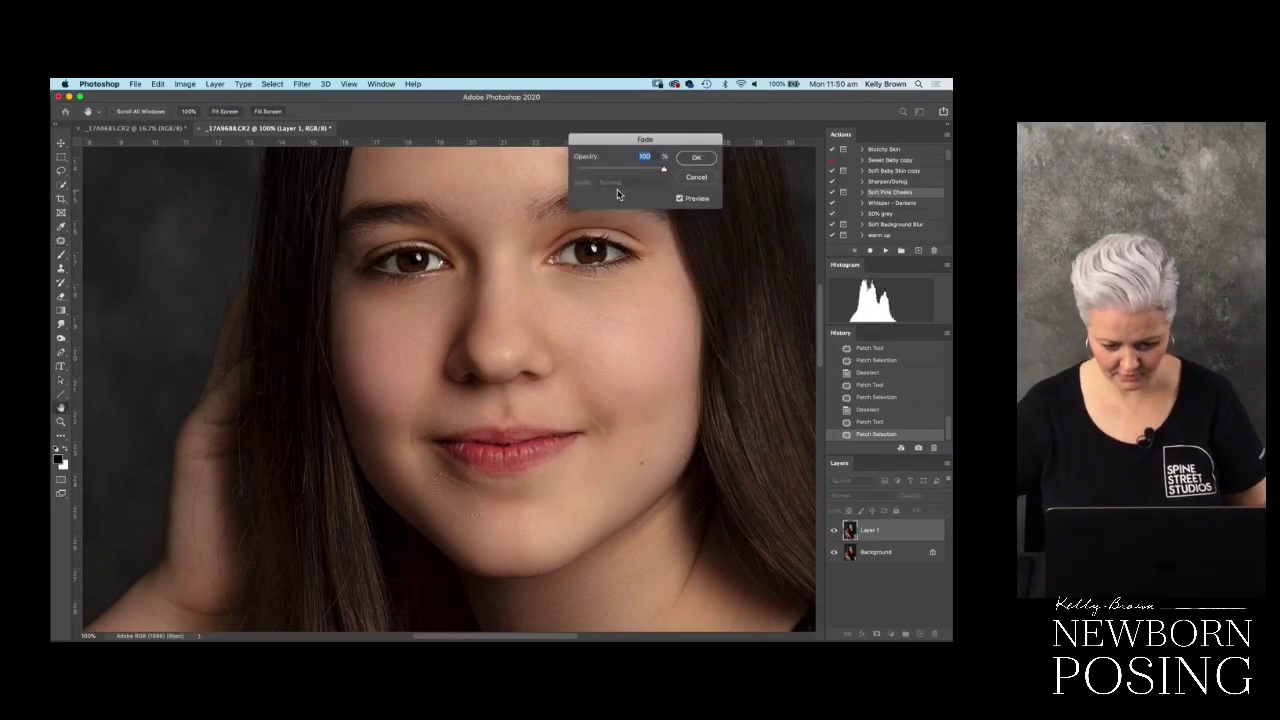
{"action": "left_click", "coordinate": [621, 172]}
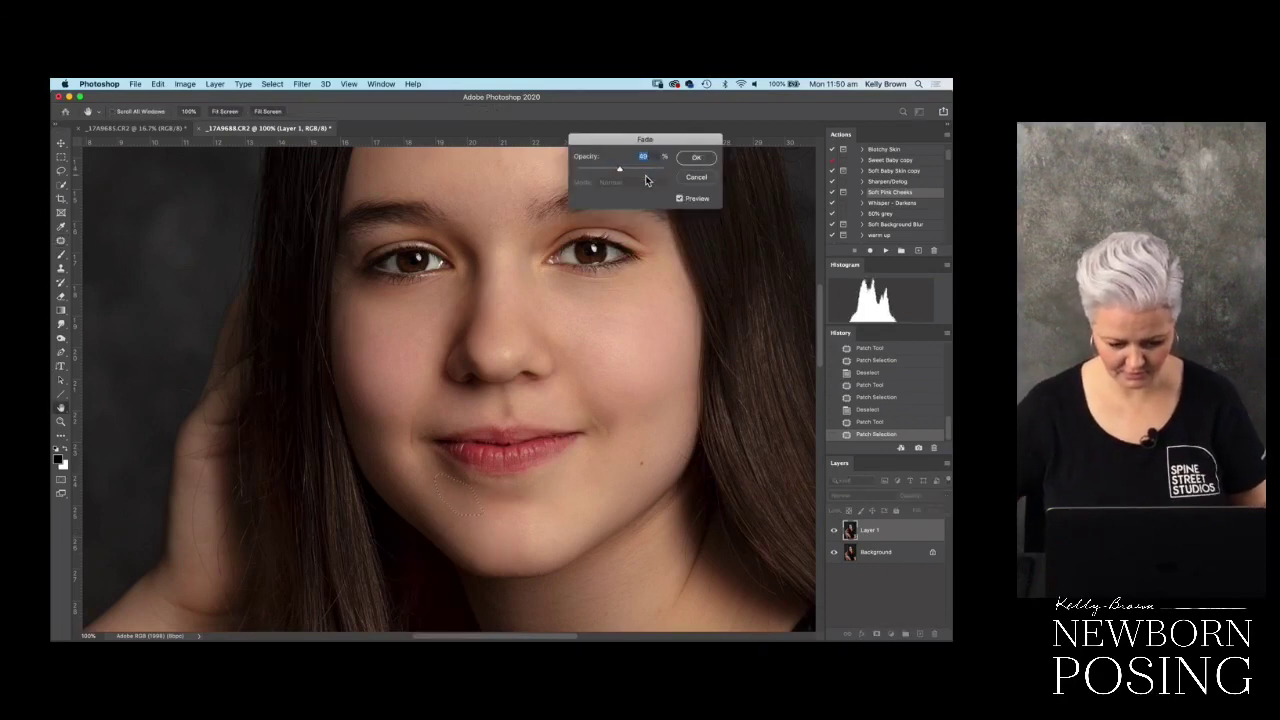
{"action": "left_click", "coordinate": [696, 158]}
{"action": "key", "text": "super+d"}
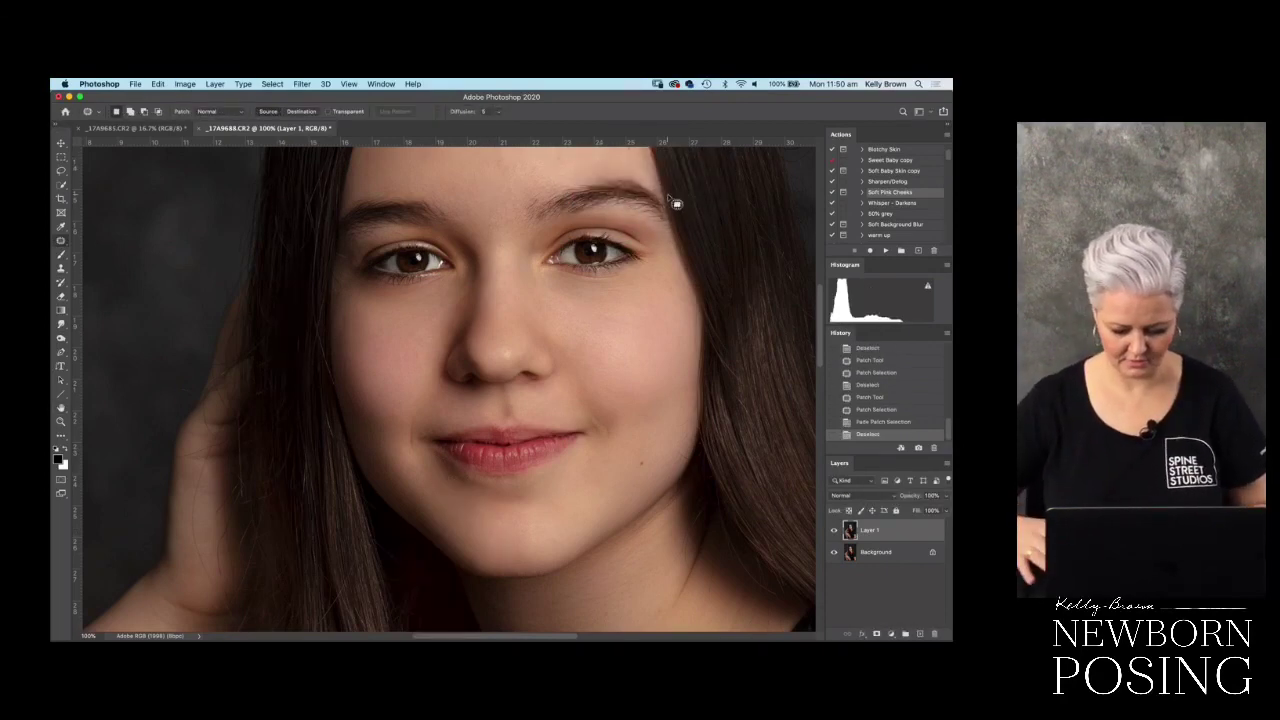
- View the girl's whole portrait, switch back to the boy's portrait, _17A9685.CR2, and start Save As for it
{"action": "key", "text": "super+minus"}
{"action": "key", "text": "super+minus"}
{"action": "key", "text": "super+minus"}
{"action": "key", "text": "super+minus"}
{"action": "key", "text": "super+minus"}
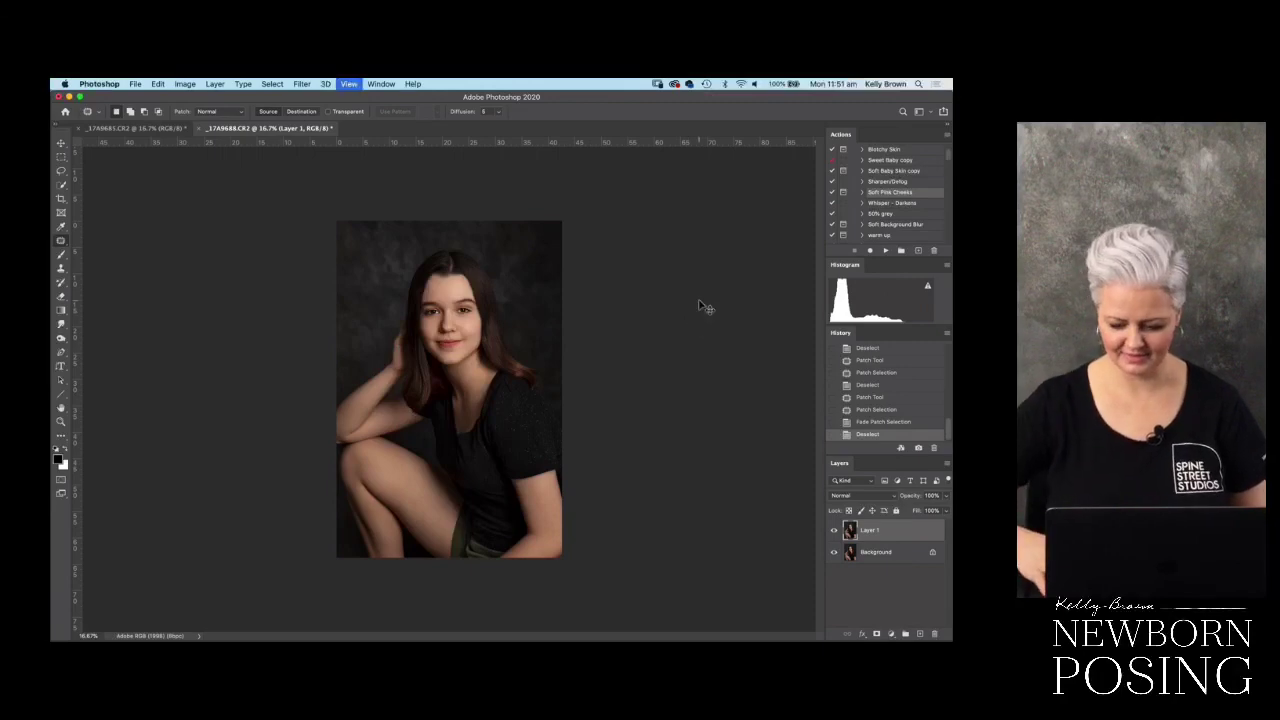
{"action": "key", "text": "super+plus"}
{"action": "key", "text": "ctrl+Tab"}
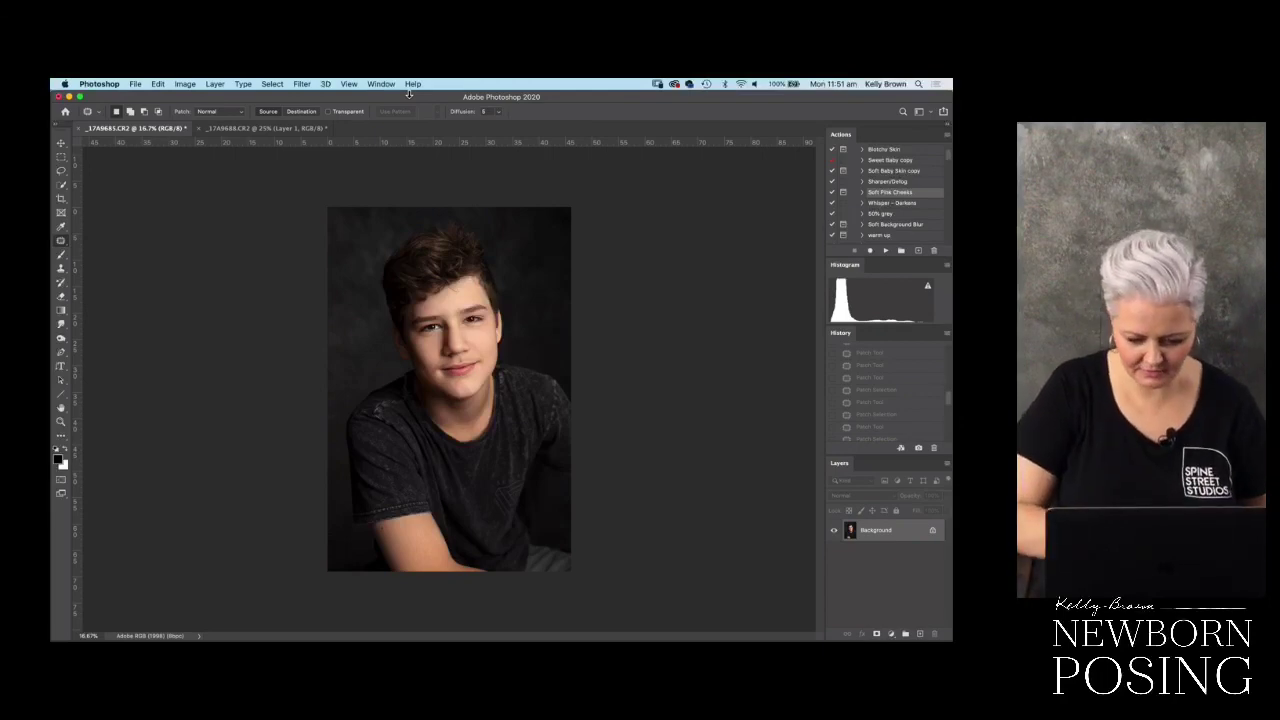
{"action": "key", "text": "super+shift+s"}
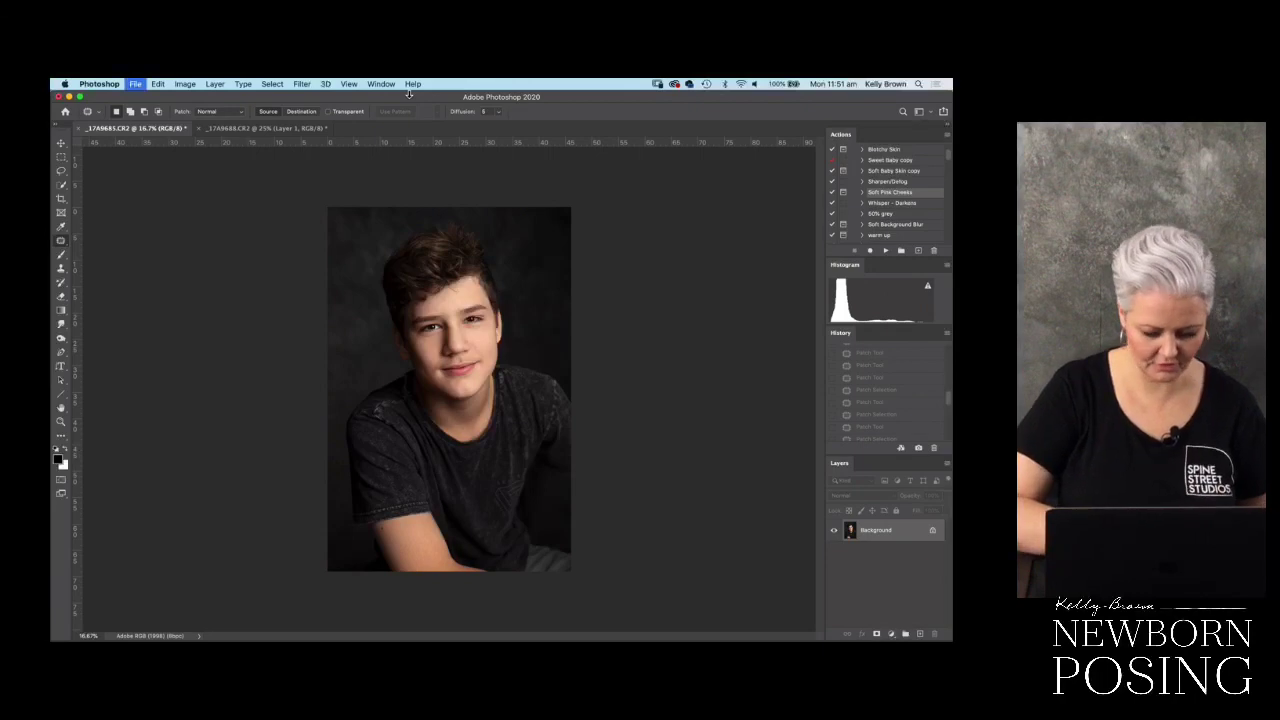